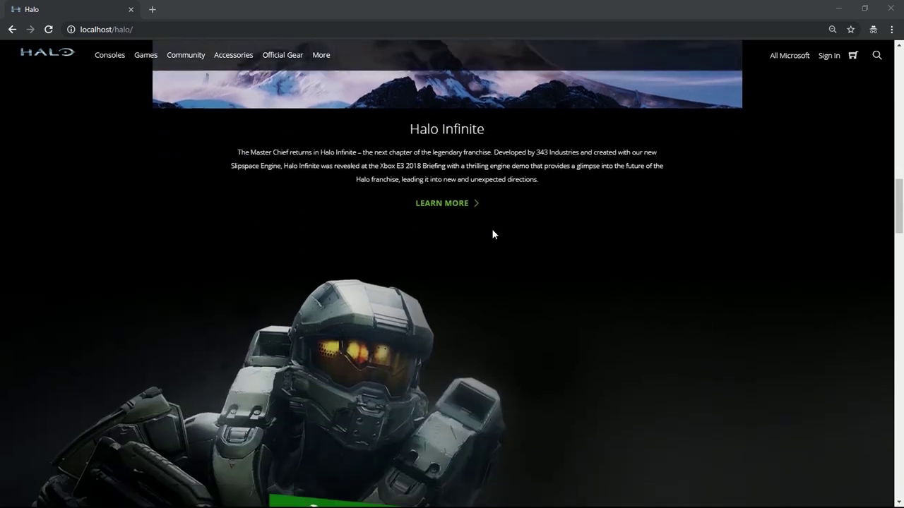
# Scroll down through the Halo homepage, then jump back to the top.
pyautogui.scroll(-5, 492, 232)
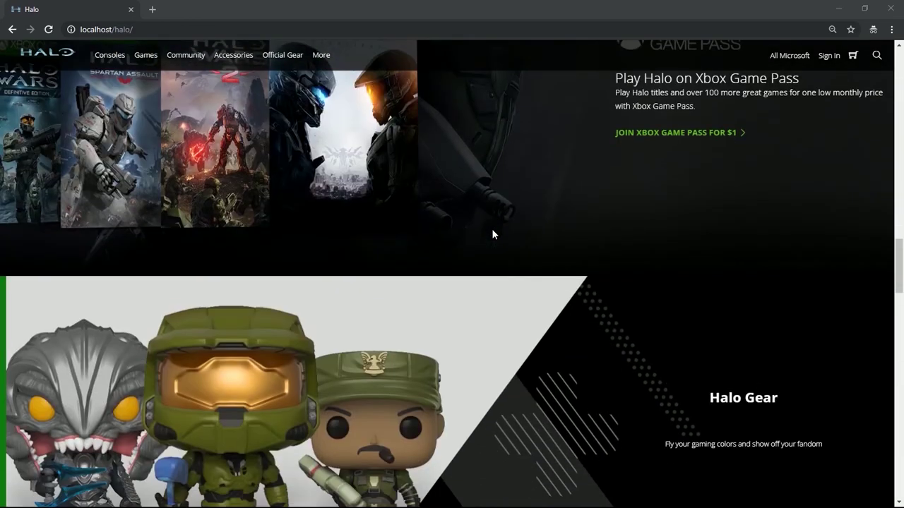
pyautogui.scroll(-5, 492, 233)
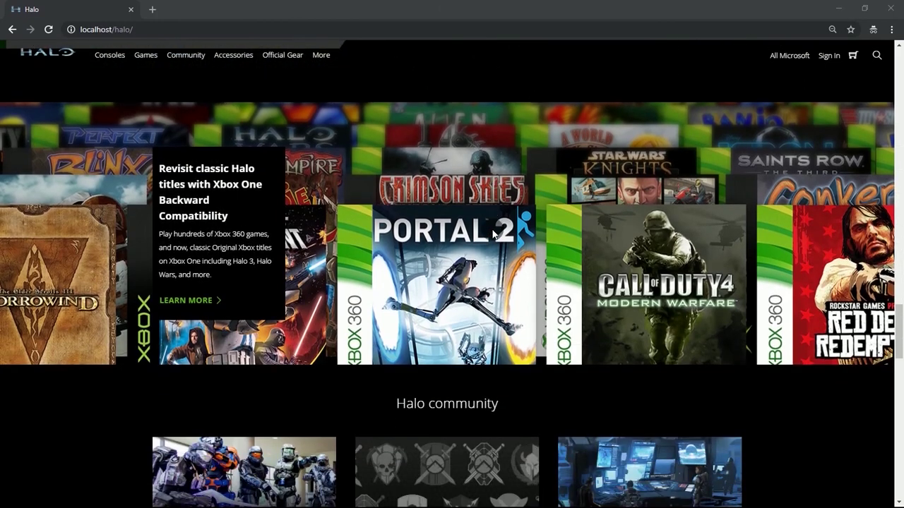
pyautogui.scroll(-5, 492, 234)
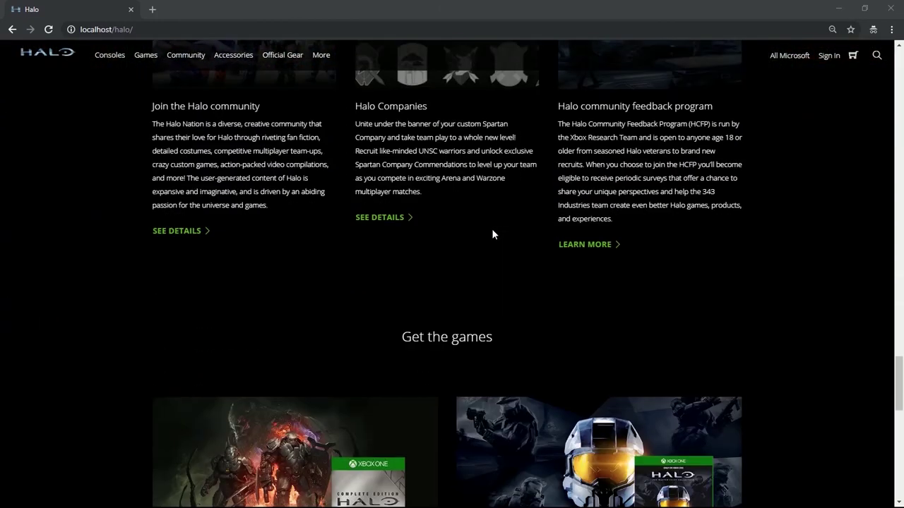
pyautogui.scroll(-6, 492, 234)
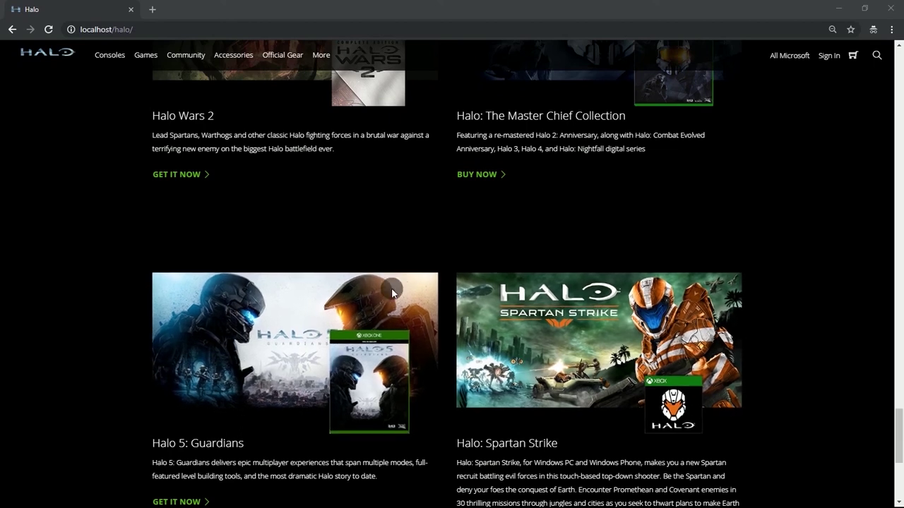
pyautogui.scroll(-4, 423, 299)
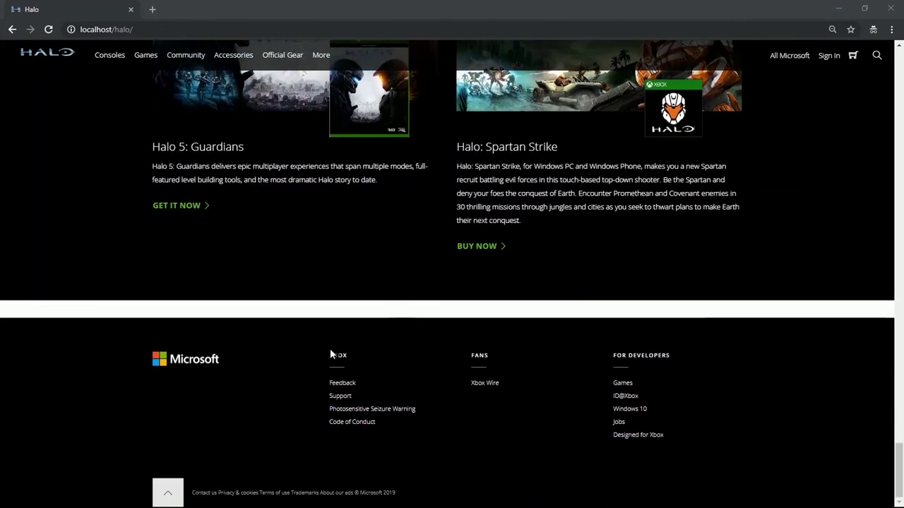
pyautogui.click(172, 491)
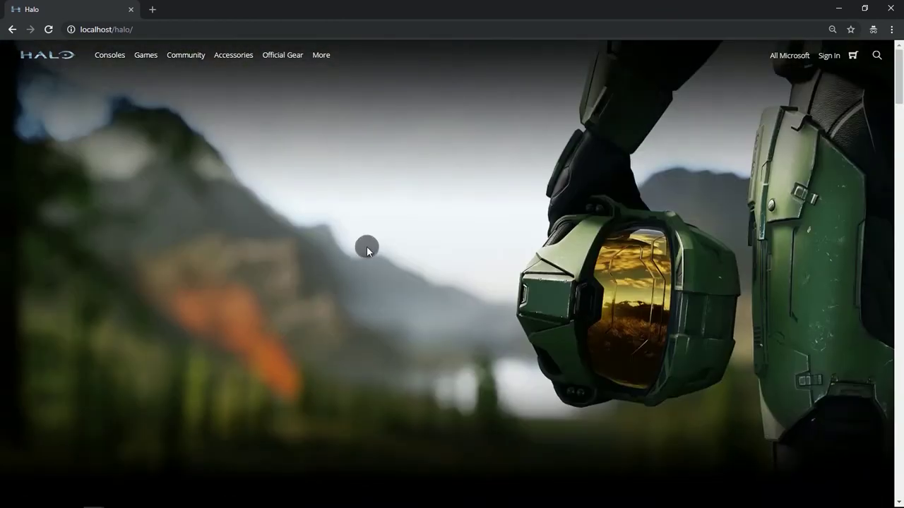
# Inspect the page in DevTools and preview the Pixel 2 mobile navigation menu.
pyautogui.rightClick(366, 247)
pyautogui.click(401, 380)
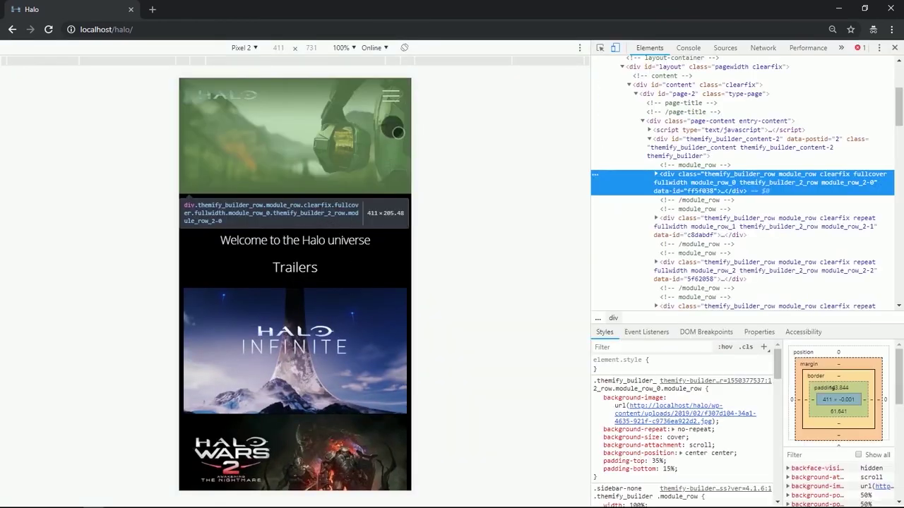
pyautogui.click(403, 105)
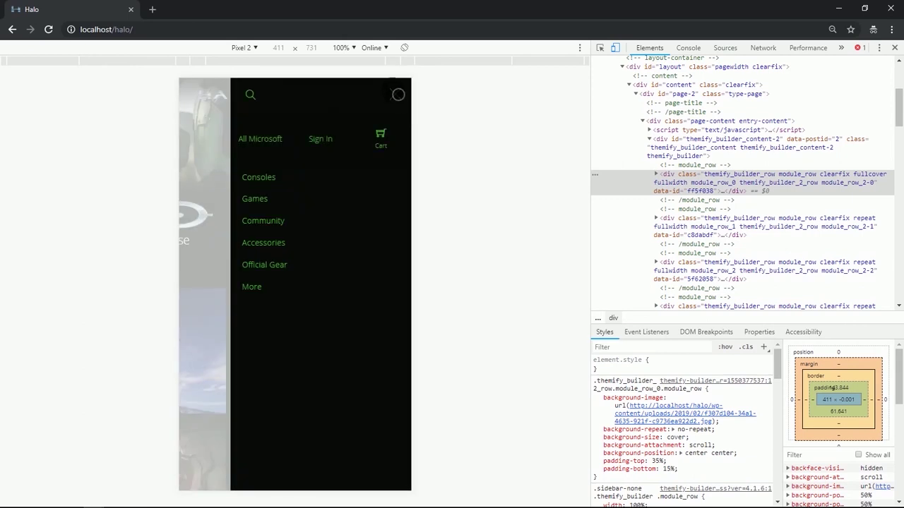
pyautogui.click(398, 94)
# Scroll the mobile layout past stacked sections like Halo 5: Guardians and Halo: Spartan Strike.
pyautogui.scroll(-5, 363, 256)
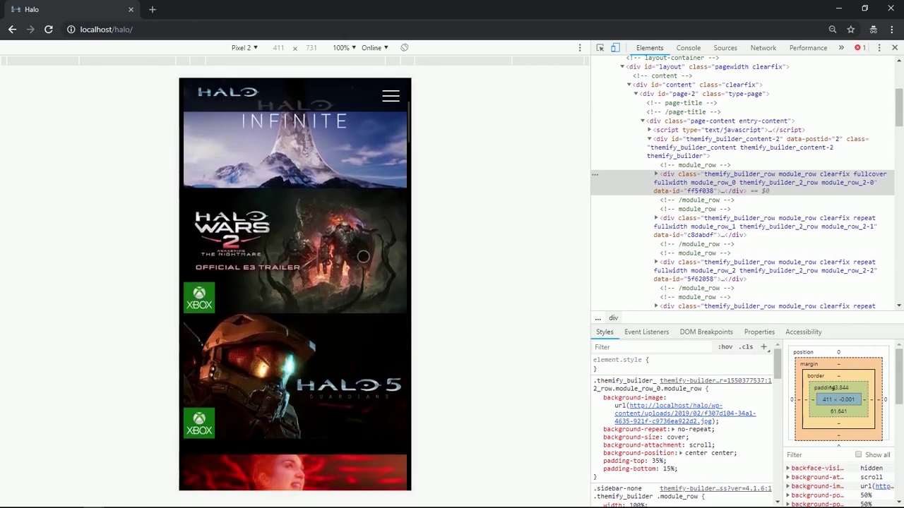
pyautogui.scroll(-8, 363, 257)
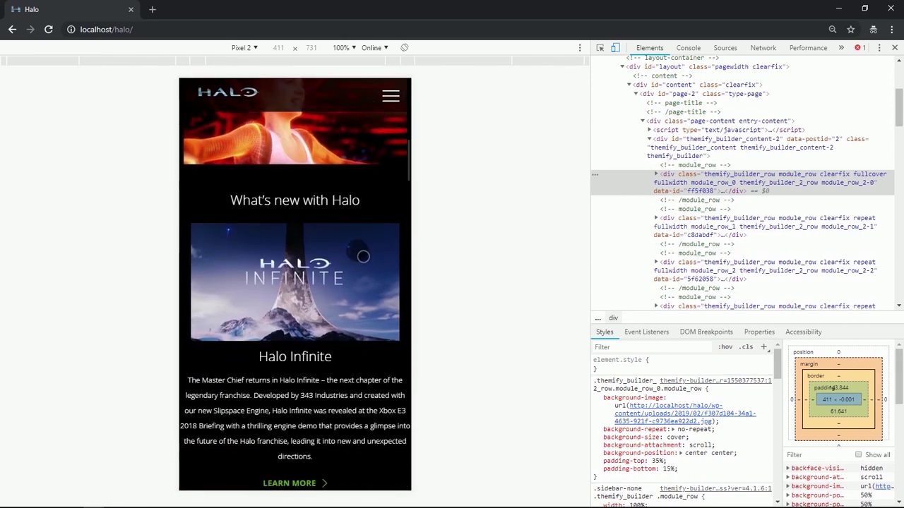
pyautogui.scroll(-7, 363, 256)
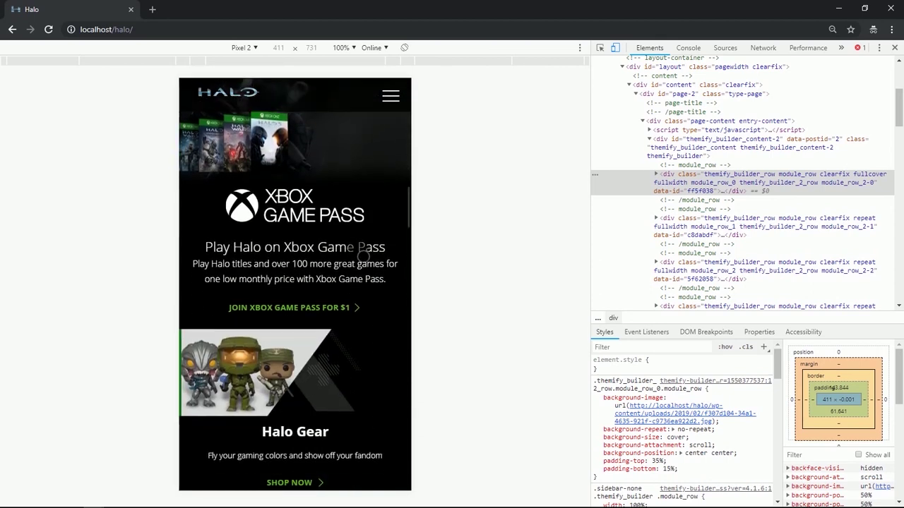
pyautogui.scroll(-8, 363, 256)
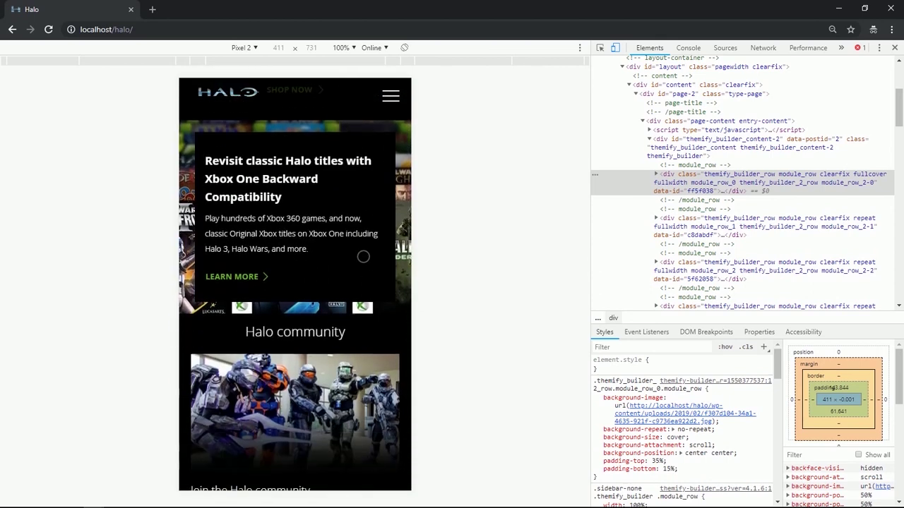
pyautogui.scroll(-8, 363, 256)
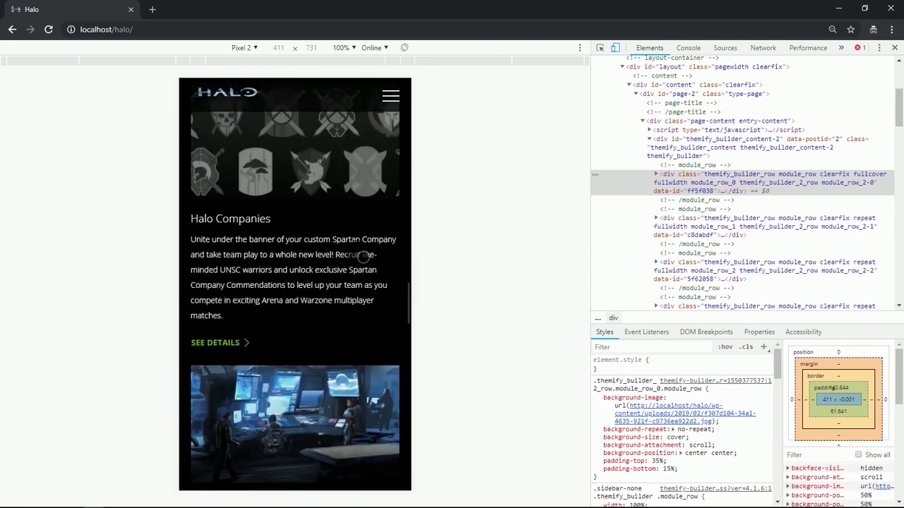
pyautogui.scroll(-8, 362, 257)
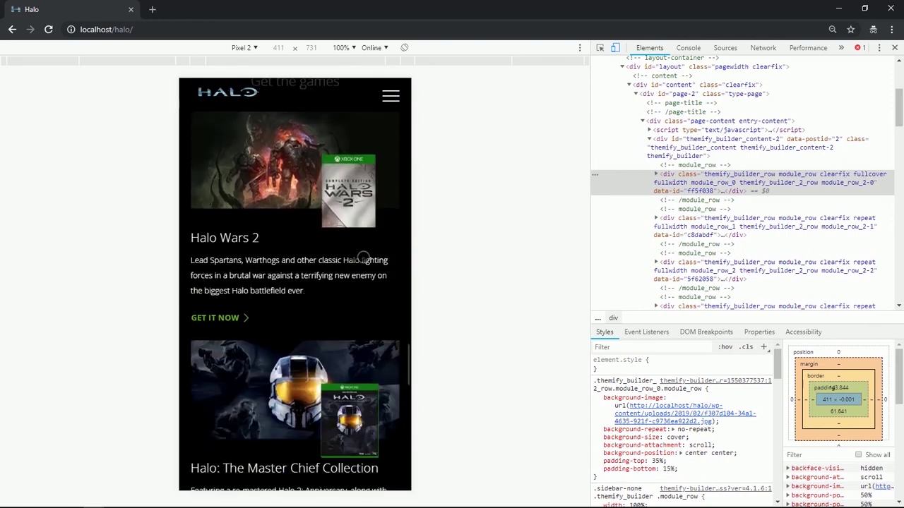
pyautogui.scroll(-8, 363, 256)
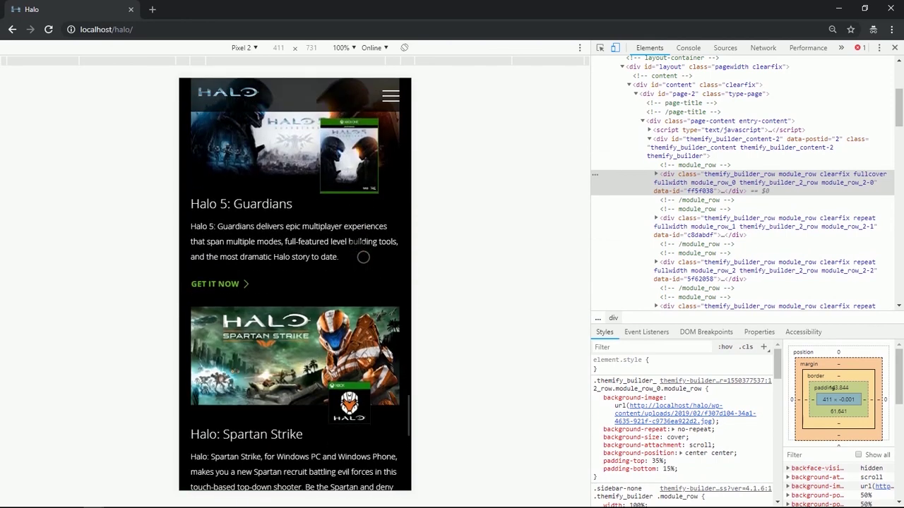
pyautogui.scroll(-8, 363, 257)
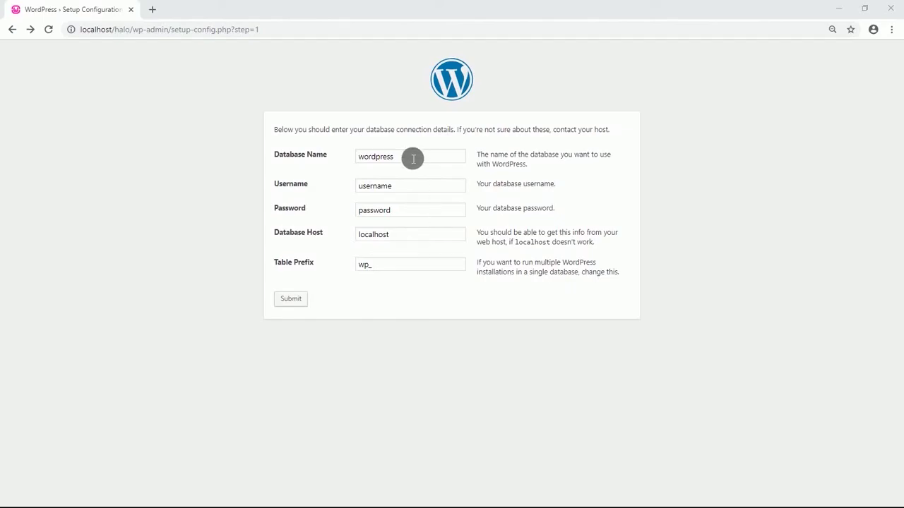
# Enter the halo database name, the database username and the password, then run the installation.
pyautogui.moveTo(413, 159); pyautogui.dragTo(355, 164)
pyautogui.write('halo')
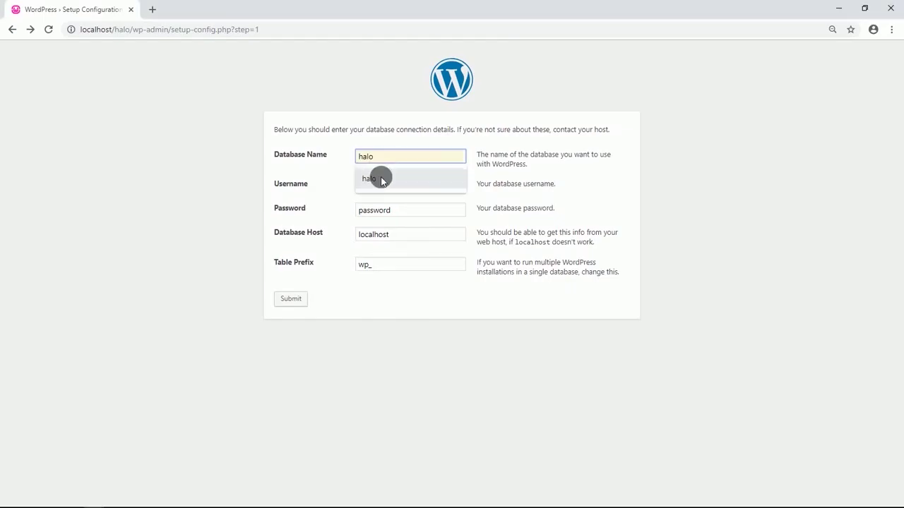
pyautogui.click(381, 176)
pyautogui.click(415, 191)
pyautogui.moveTo(416, 192); pyautogui.dragTo(367, 193)
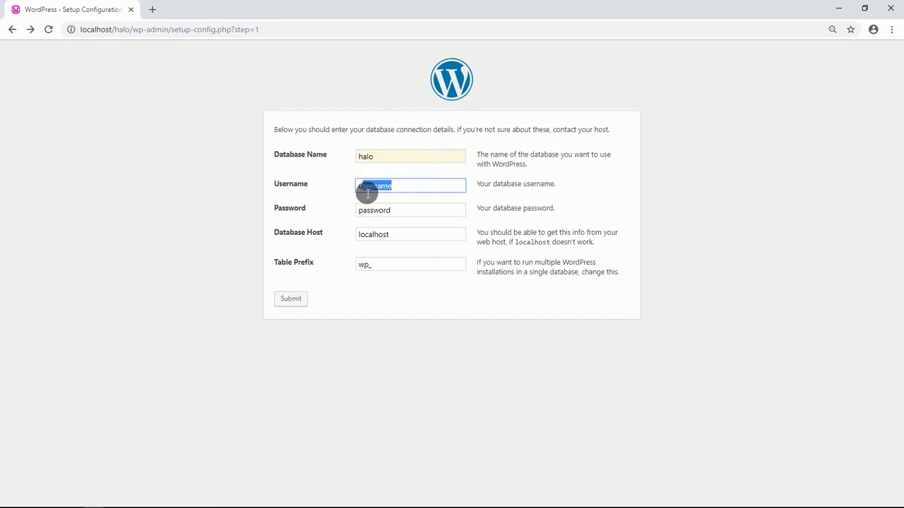
pyautogui.write('root')
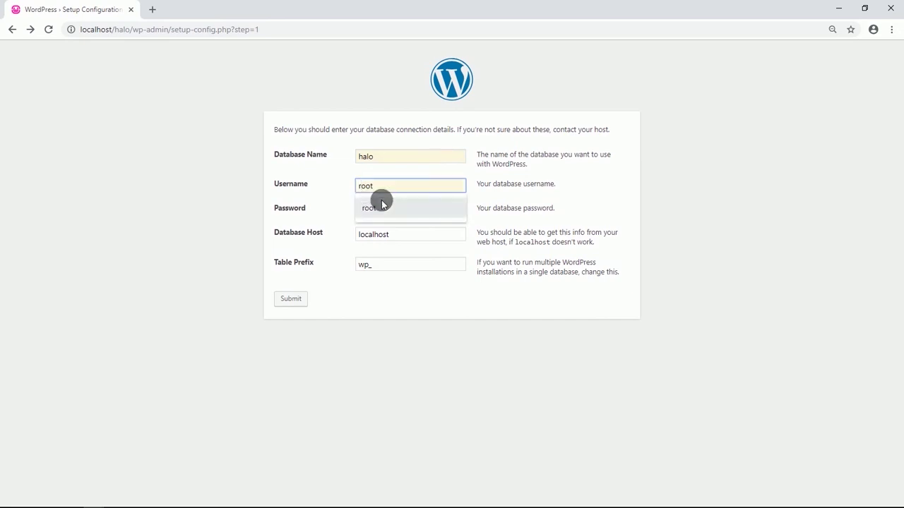
pyautogui.click(381, 205)
pyautogui.moveTo(395, 210); pyautogui.dragTo(374, 218)
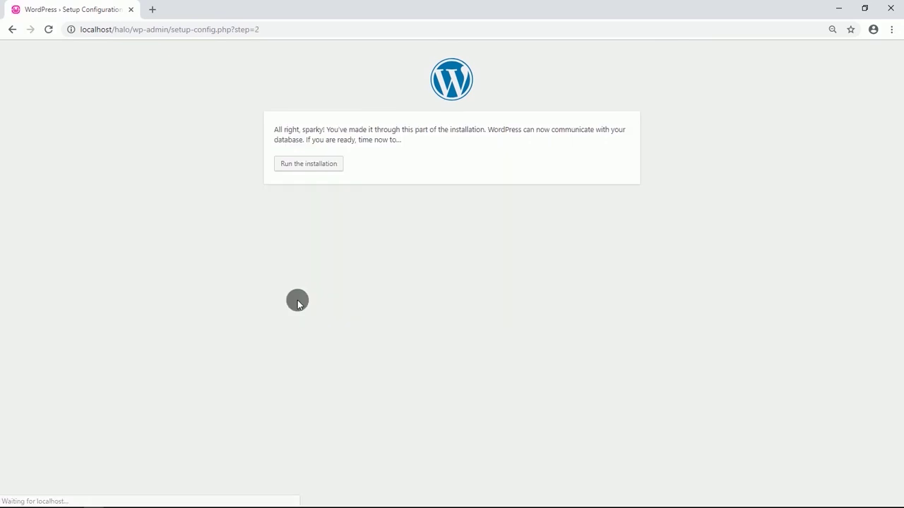
pyautogui.click(309, 163)
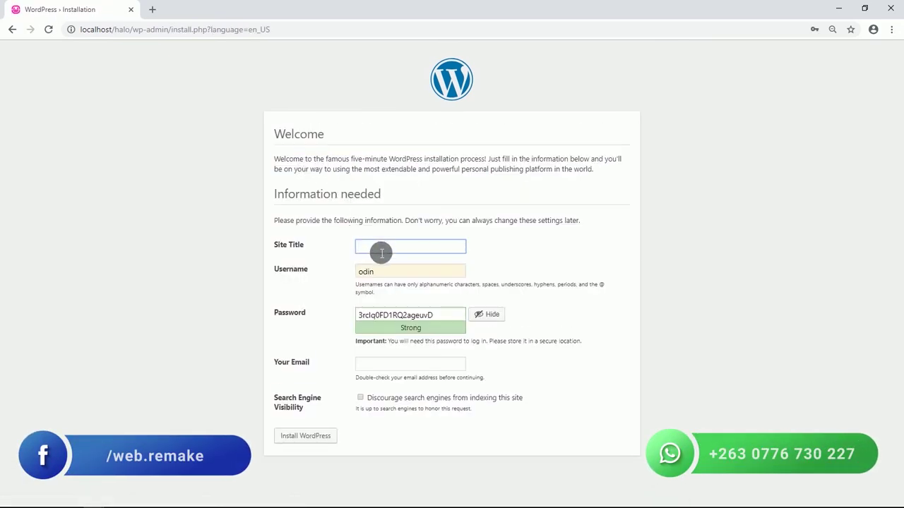
# Install WordPress with site title Halo, the saved admin login and the admin e-mail.
pyautogui.write('H')
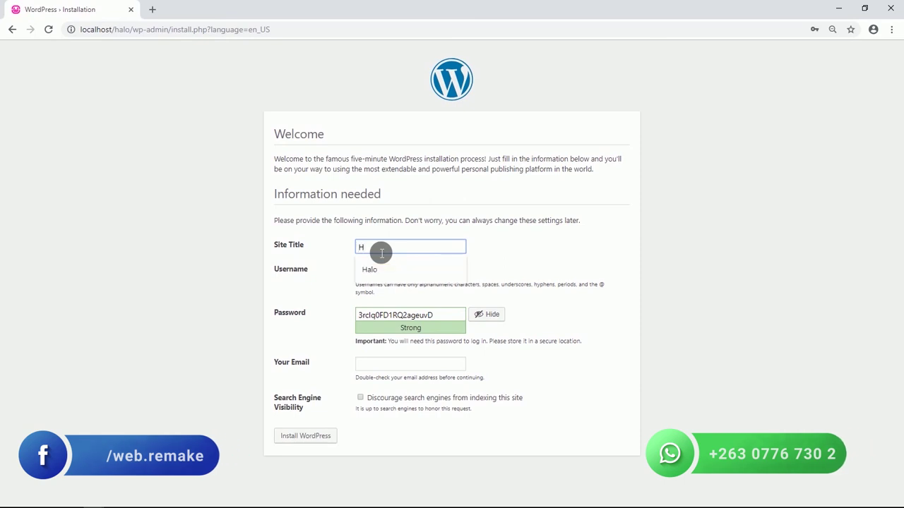
pyautogui.click(376, 264)
pyautogui.click(384, 276)
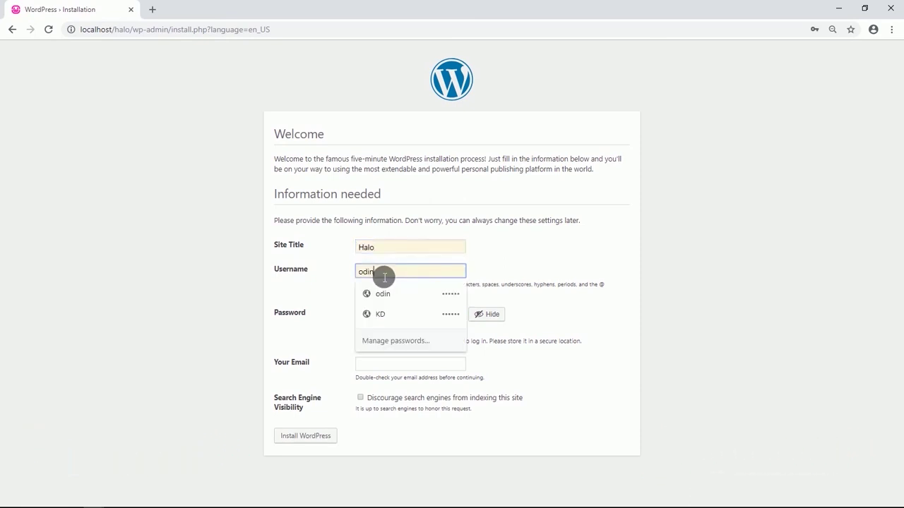
pyautogui.click(387, 317)
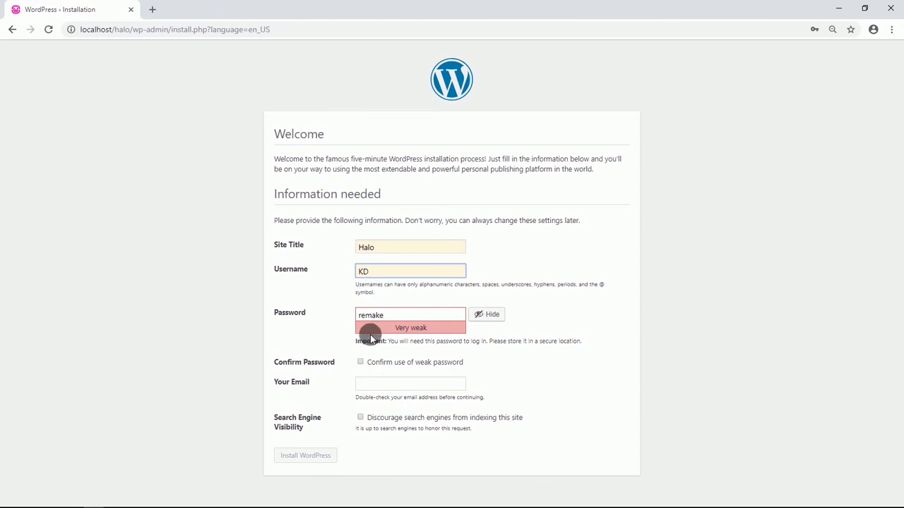
pyautogui.click(366, 389)
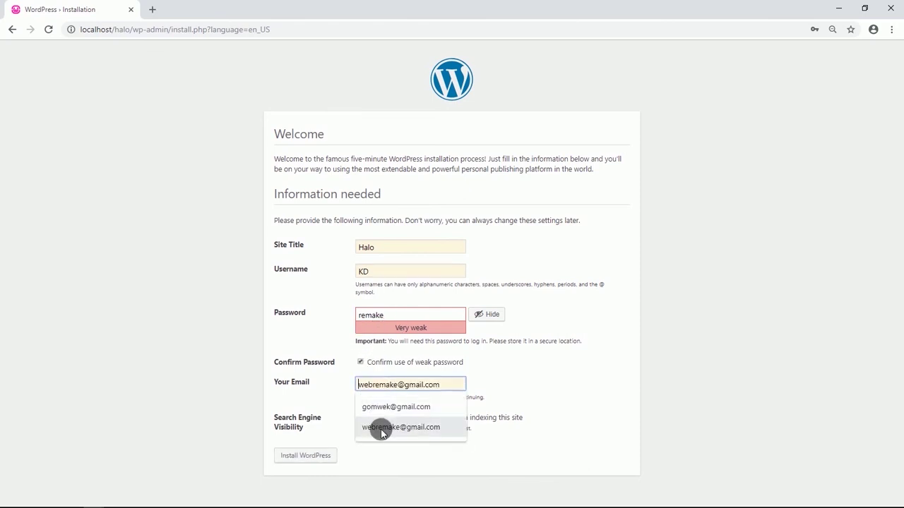
pyautogui.click(378, 427)
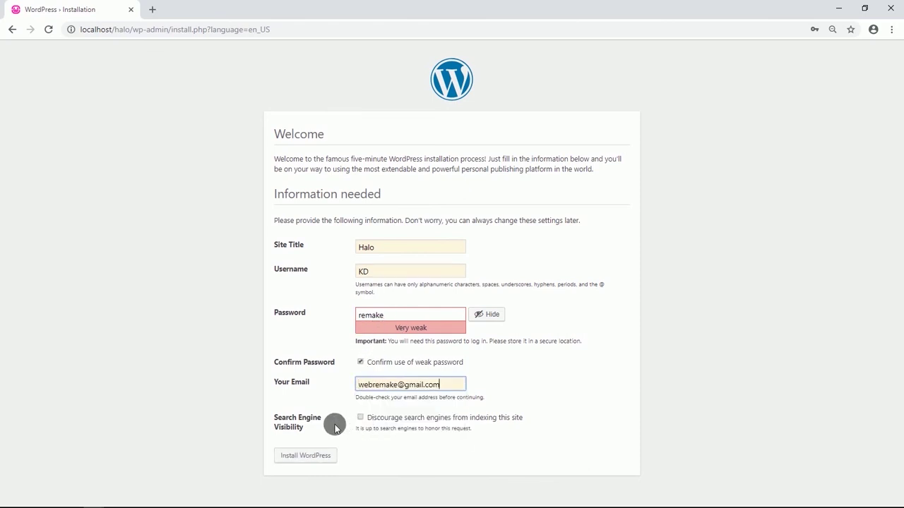
pyautogui.click(321, 458)
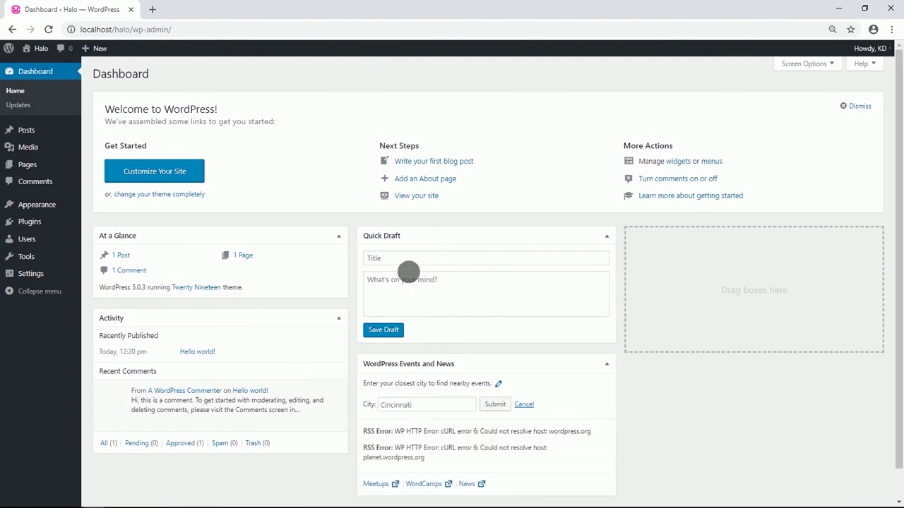
# Bulk-delete the Akismet Anti-Spam and Hello Dolly plugins and confirm the deletion.
pyautogui.moveTo(58, 228)
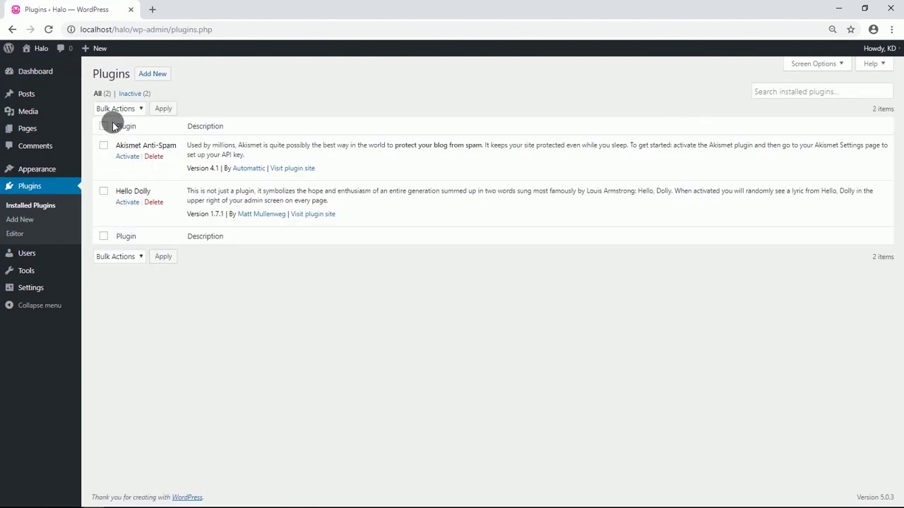
pyautogui.click(142, 107)
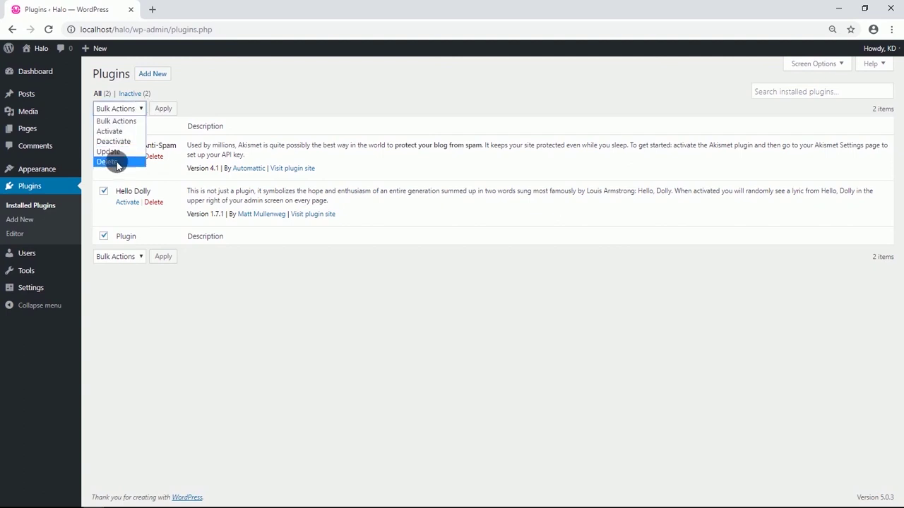
pyautogui.click(115, 161)
pyautogui.click(163, 110)
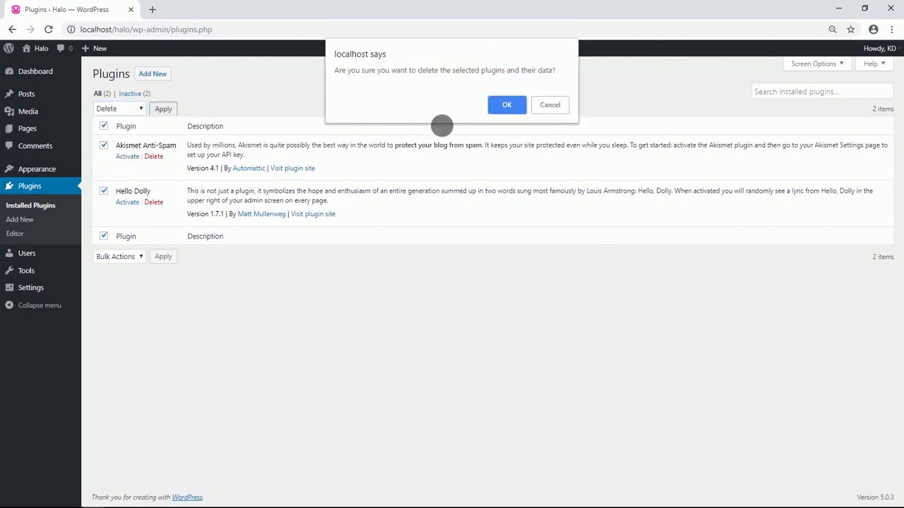
pyautogui.click(498, 105)
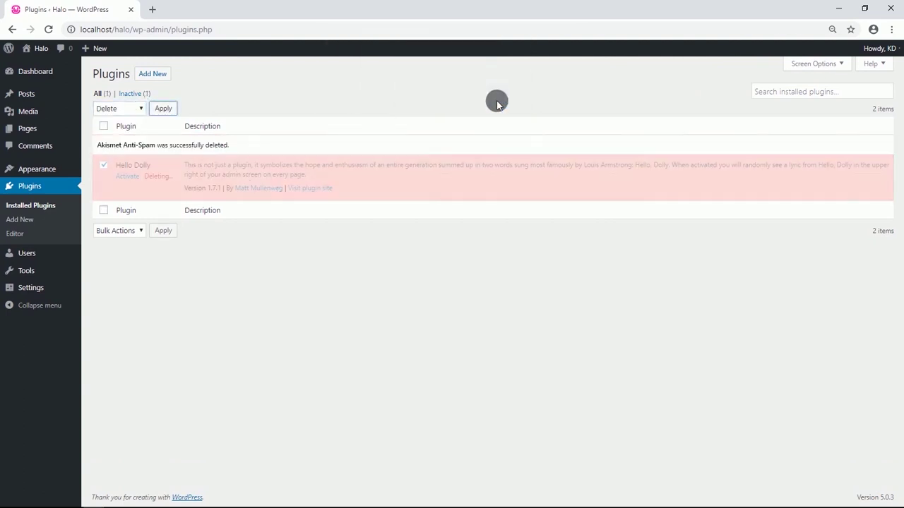
# Upload themify-shoppe.zip from the Halo/Theme+Plug-ins folder, install it and activate Themify Shoppe.
pyautogui.moveTo(61, 170)
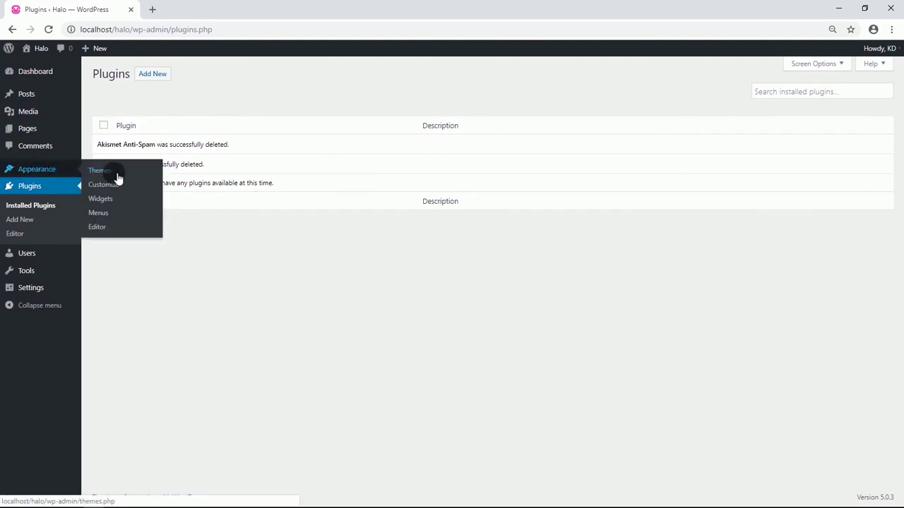
pyautogui.click(184, 74)
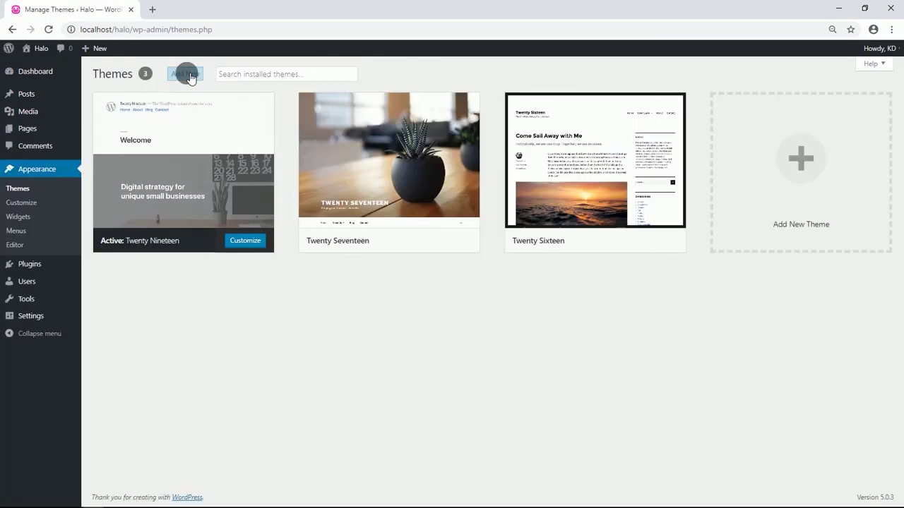
pyautogui.click(188, 75)
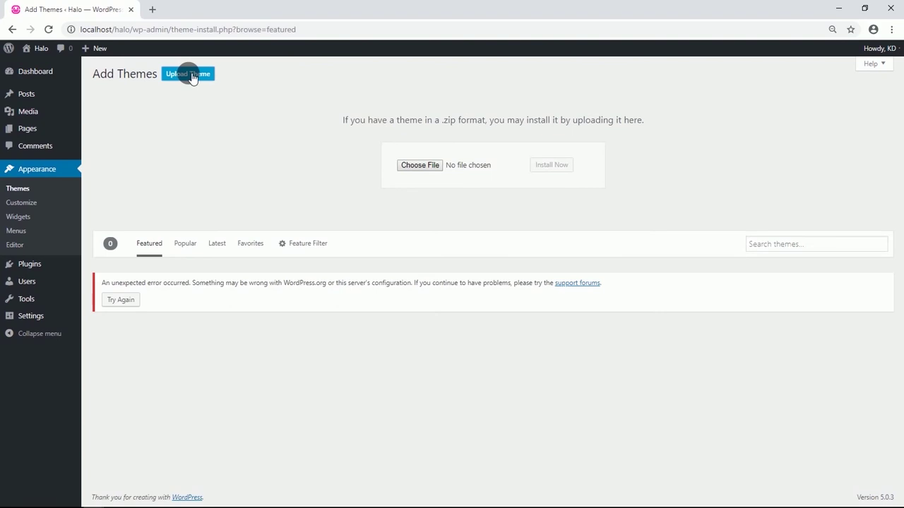
pyautogui.click(412, 172)
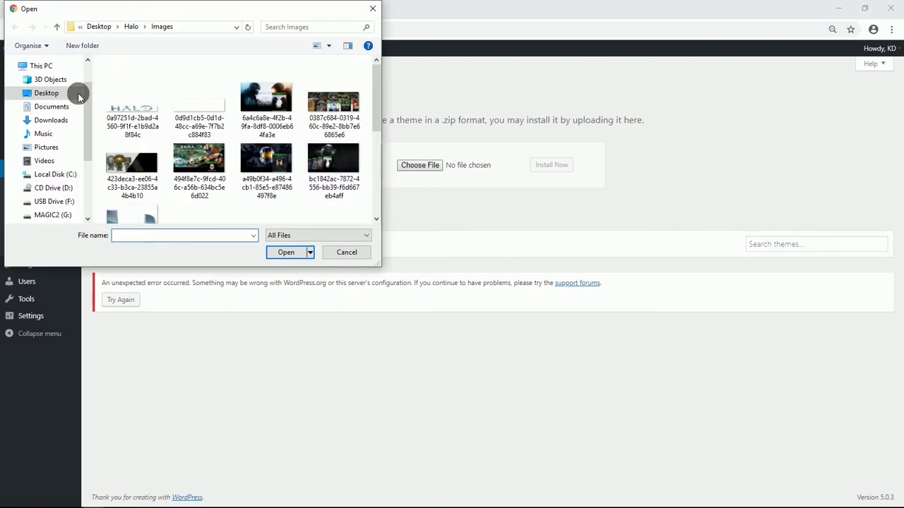
pyautogui.click(57, 27)
pyautogui.doubleClick(133, 89)
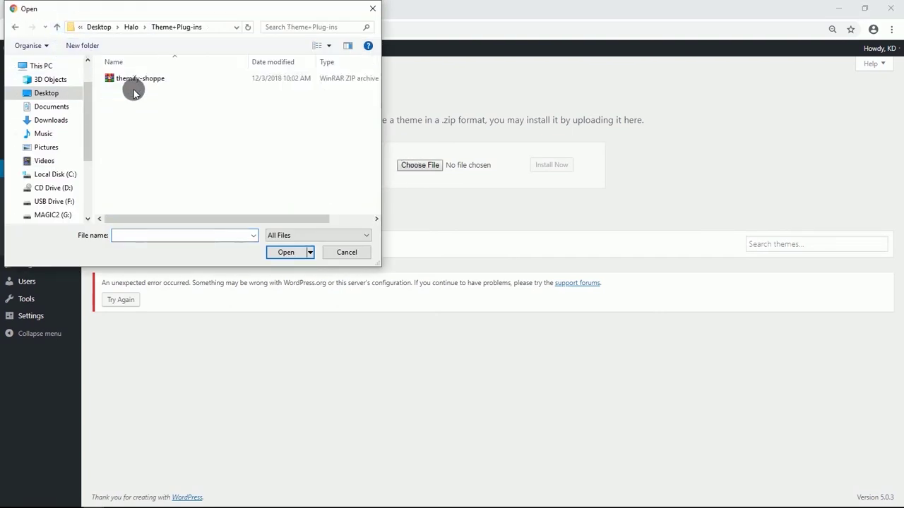
pyautogui.click(148, 80)
pyautogui.click(284, 252)
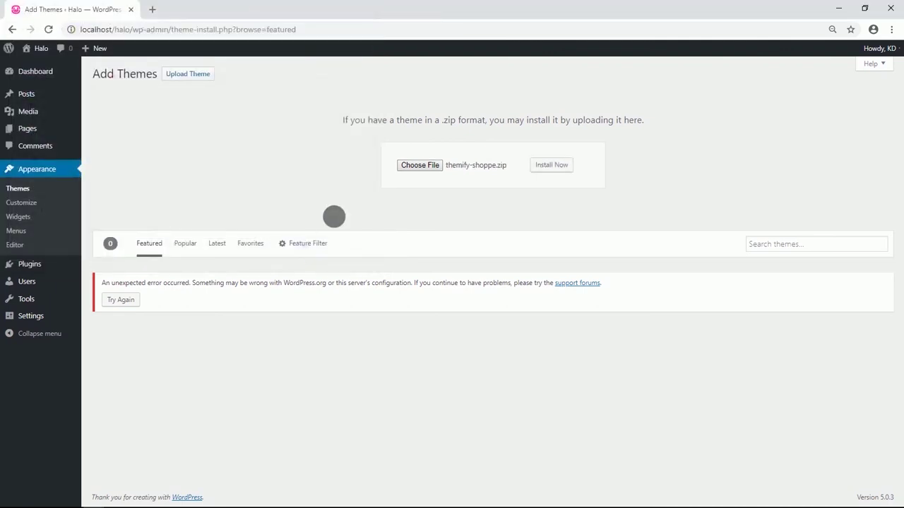
pyautogui.click(552, 166)
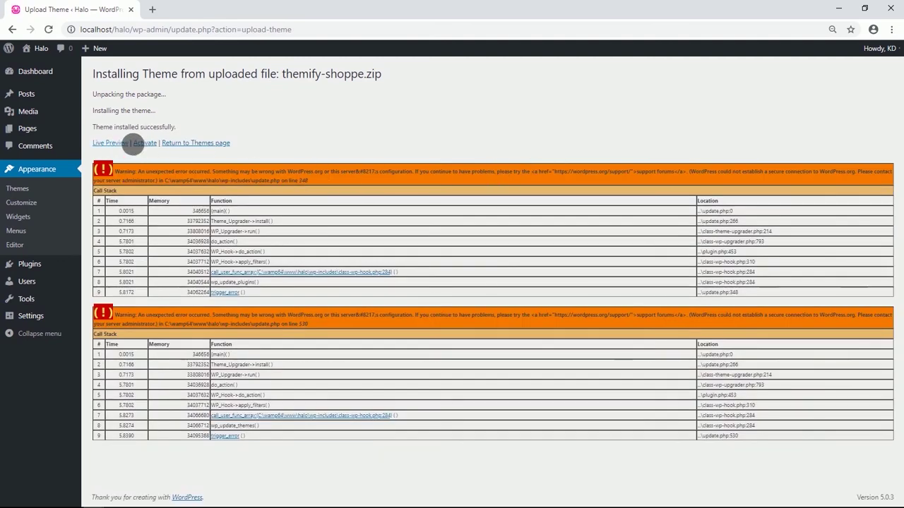
pyautogui.click(144, 143)
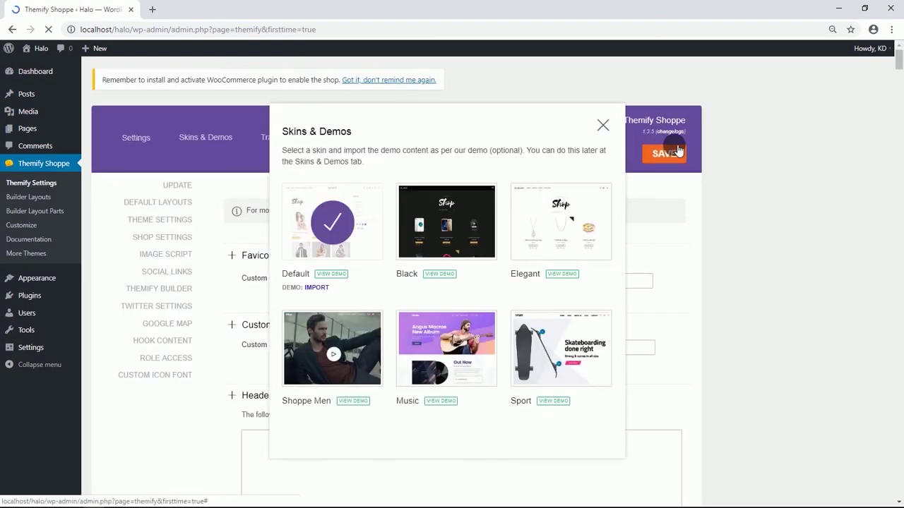
# Set the default page layout to No Sidebar with page titles hidden.
pyautogui.click(602, 125)
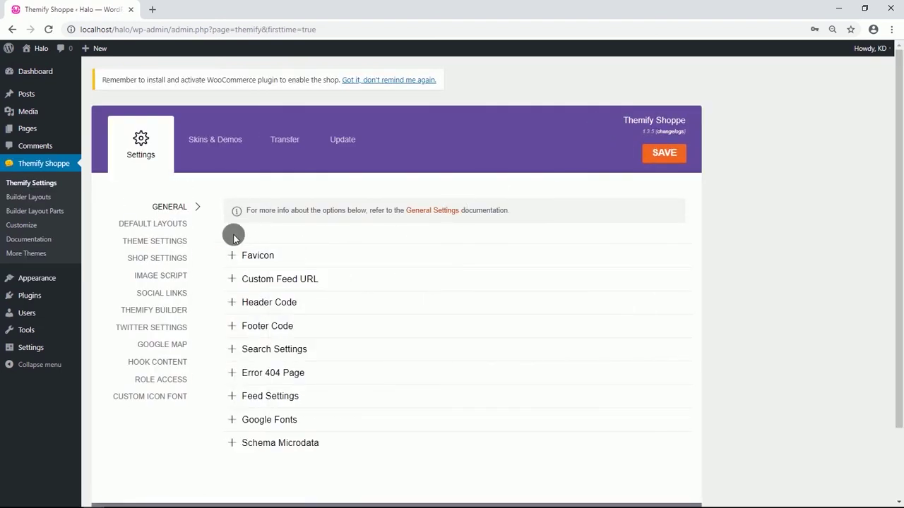
pyautogui.click(177, 223)
pyautogui.click(291, 258)
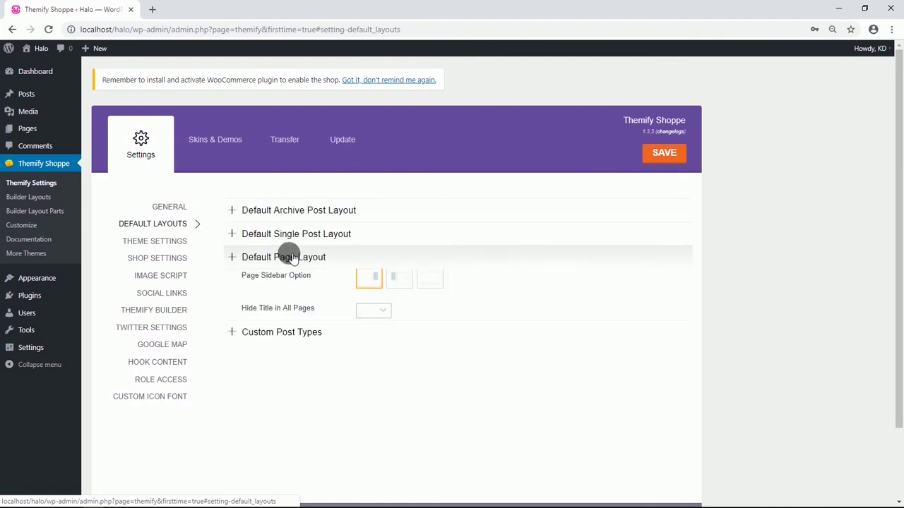
pyautogui.click(432, 279)
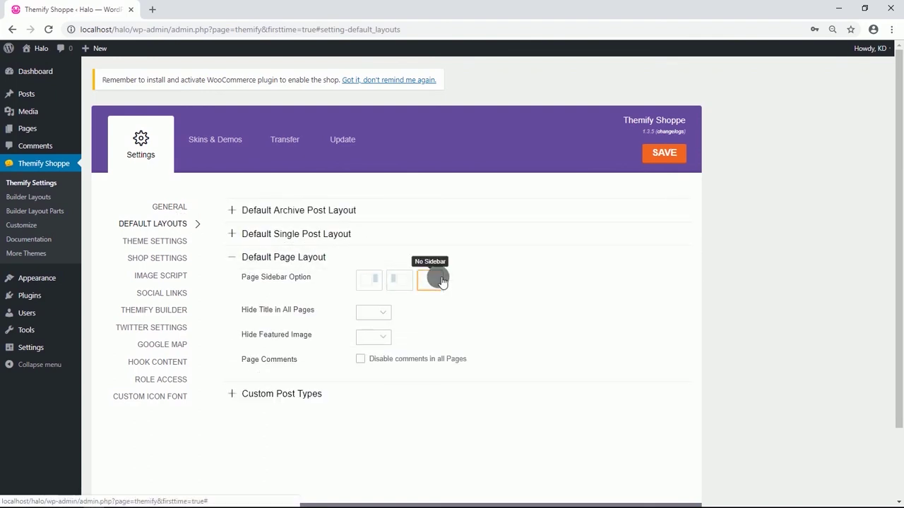
pyautogui.click(381, 315)
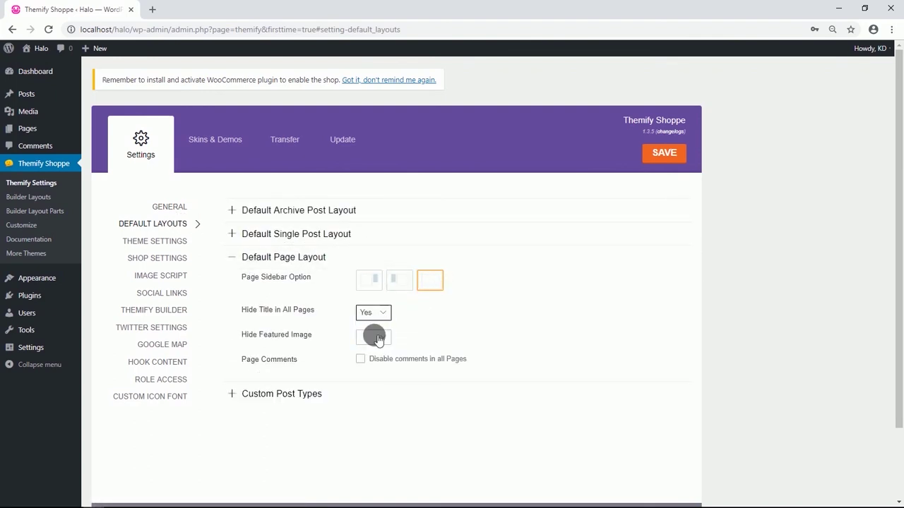
# Choose the logo-left header design and the left-column footer design.
pyautogui.click(163, 242)
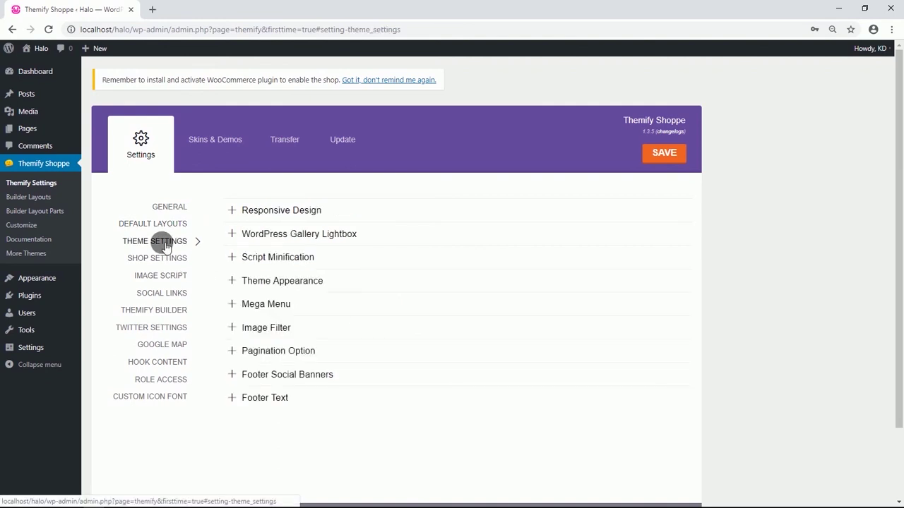
pyautogui.click(282, 281)
pyautogui.scroll(-2, 282, 281)
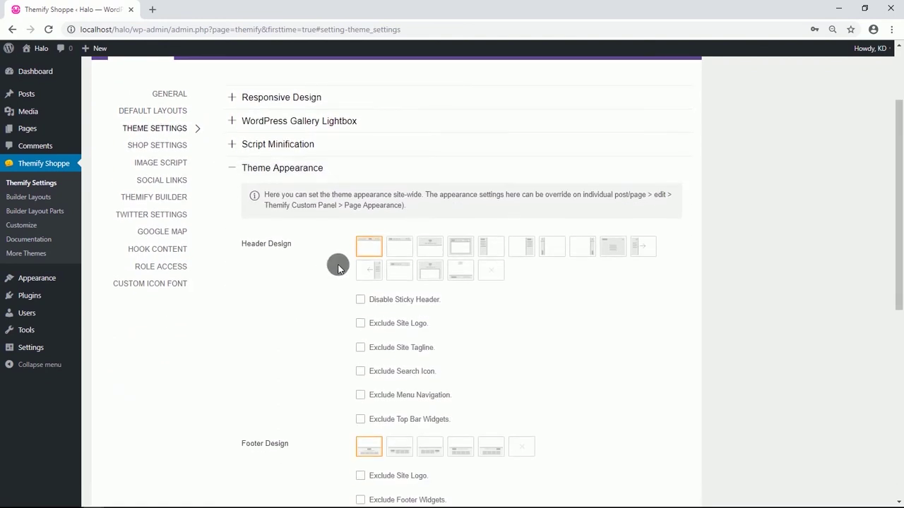
pyautogui.click(394, 249)
pyautogui.scroll(-3, 372, 285)
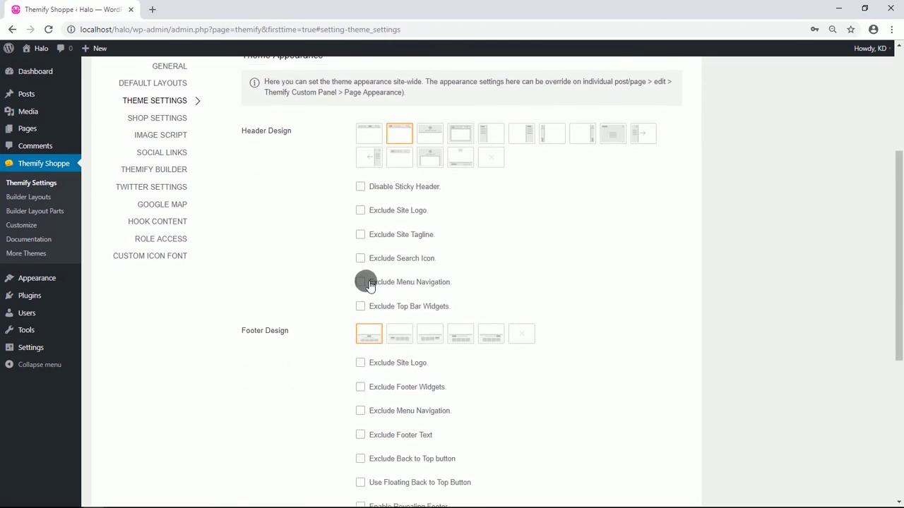
pyautogui.scroll(-1, 350, 261)
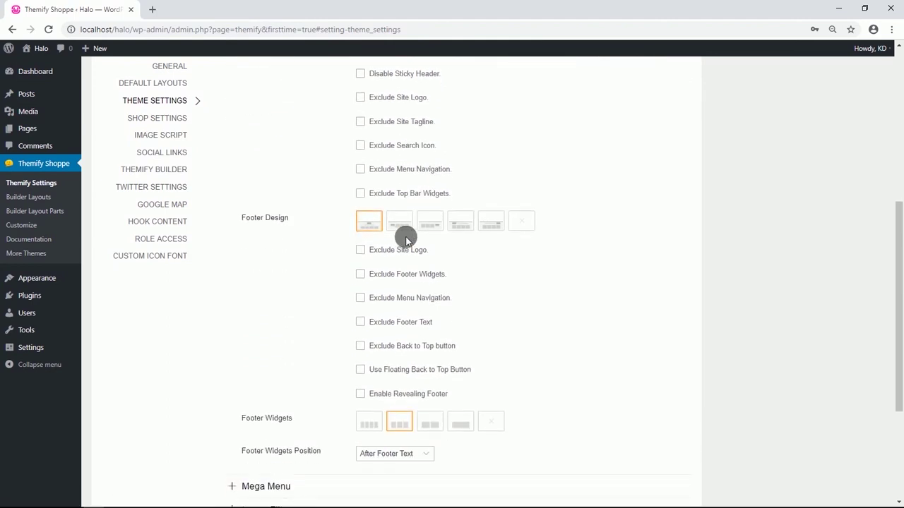
pyautogui.click(409, 224)
pyautogui.scroll(-2, 323, 244)
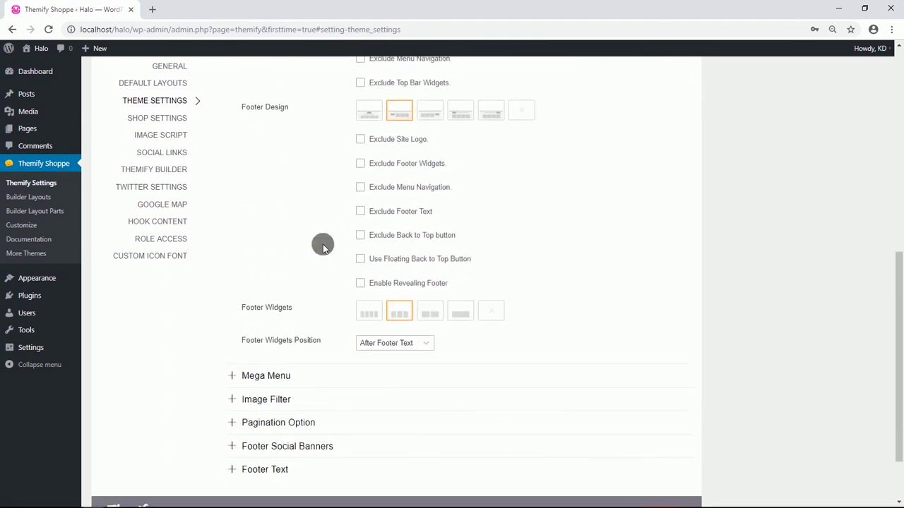
pyautogui.scroll(-2, 323, 245)
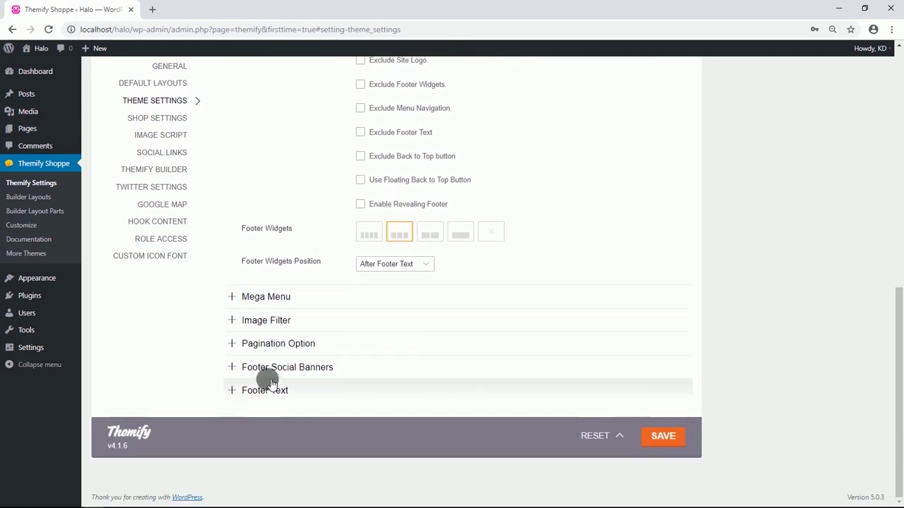
# Hide Footer Text One, paste the Microsoft-style links into Footer Text Two, and save.
pyautogui.click(270, 390)
pyautogui.scroll(-4, 282, 332)
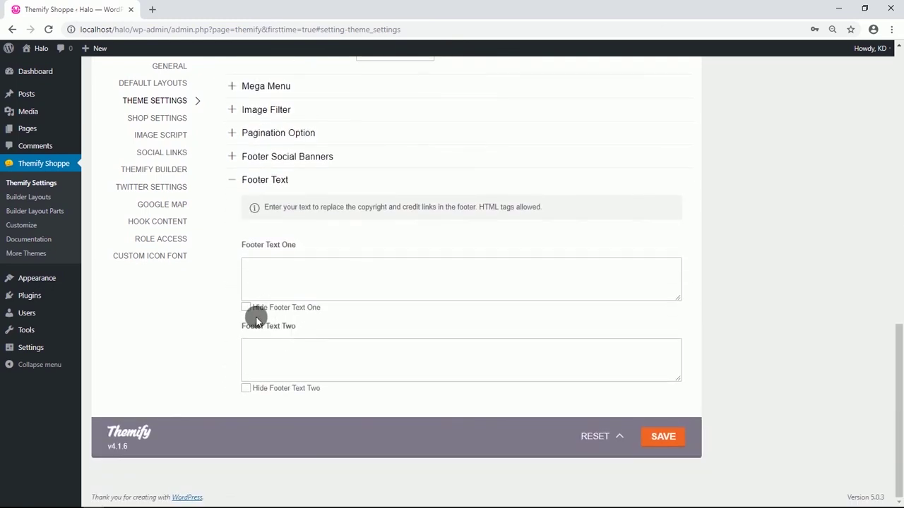
pyautogui.click(247, 308)
pyautogui.click(260, 350)
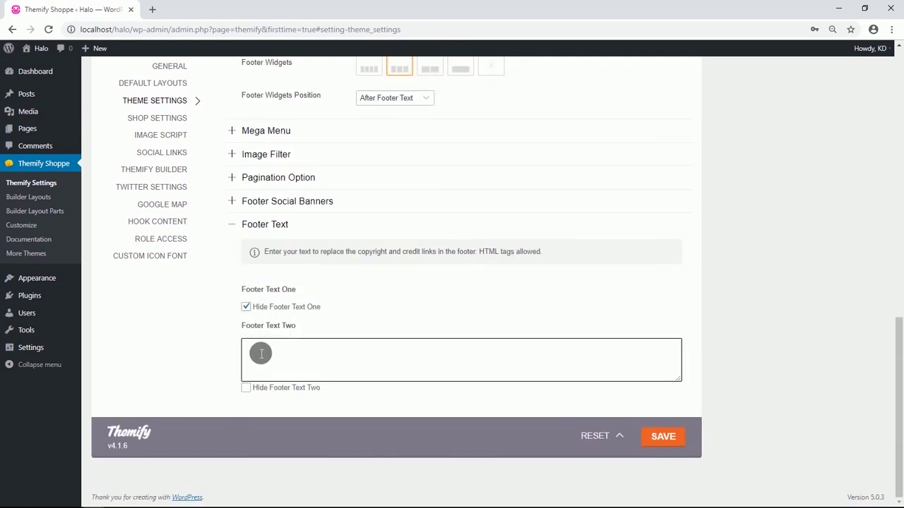
pyautogui.write('Contact us Privacy & cookies Terms of use Trademarks About our ads © Microsoft 2019')
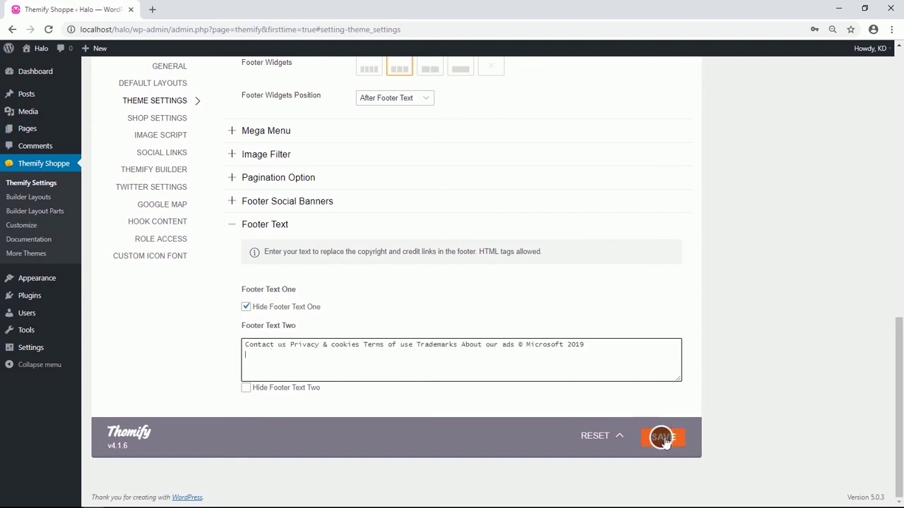
pyautogui.click(663, 438)
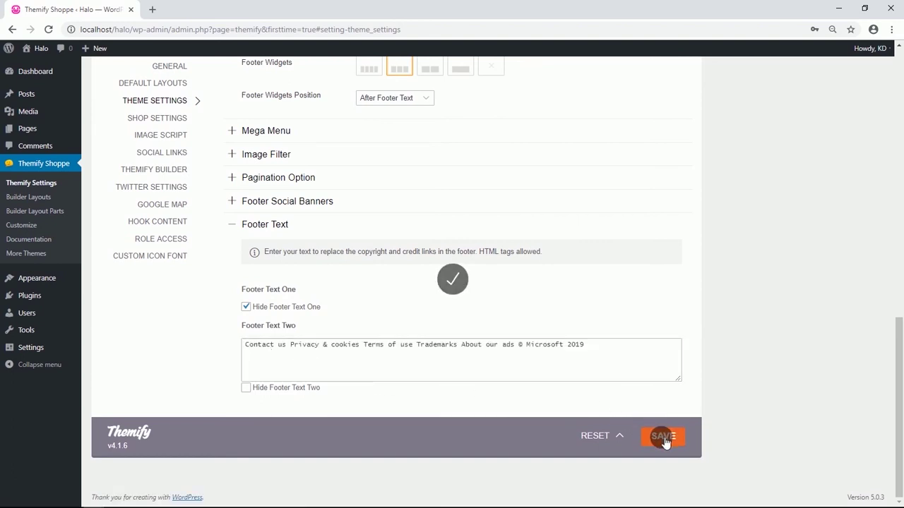
pyautogui.moveTo(42, 134)
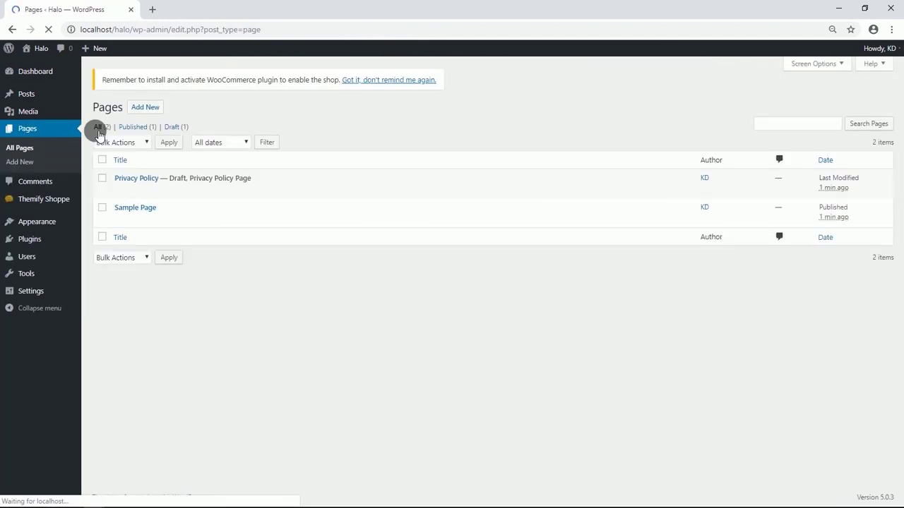
# Rename the Sample Page to Home and delete all its sample content blocks.
pyautogui.click(125, 220)
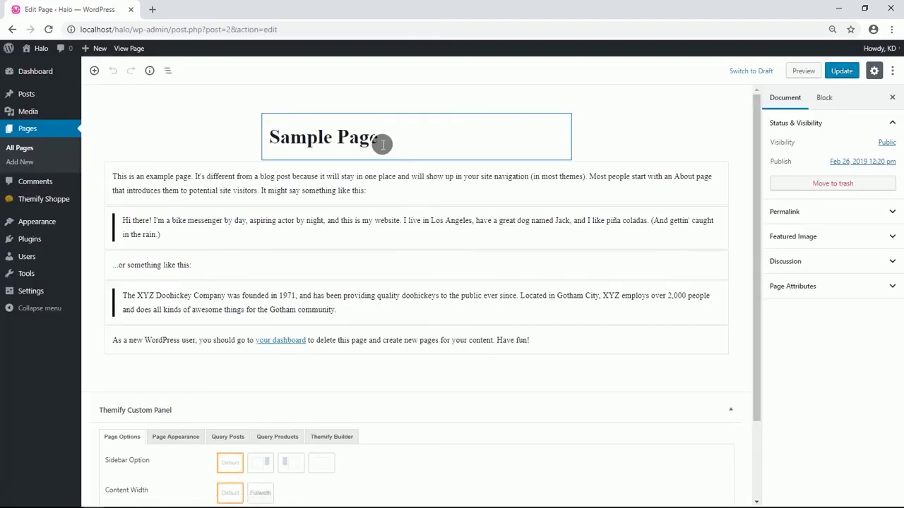
pyautogui.moveTo(381, 144); pyautogui.dragTo(272, 144)
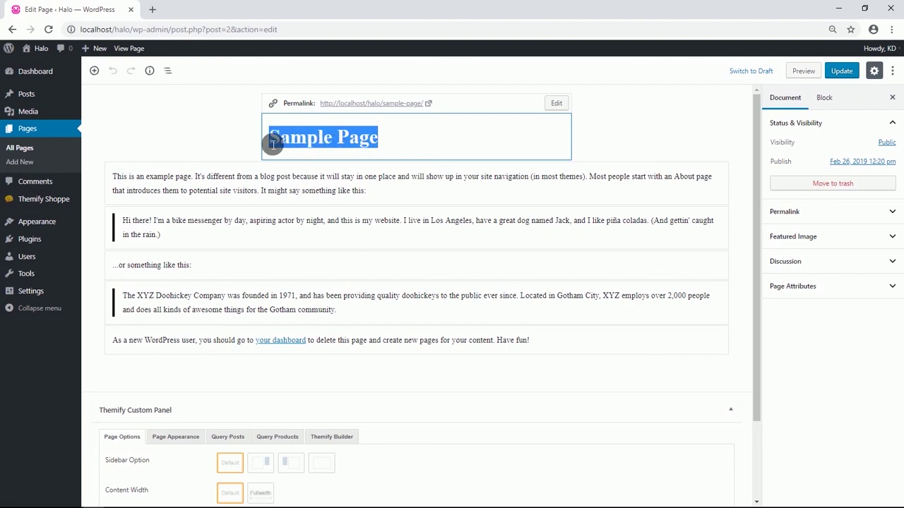
pyautogui.write('Home')
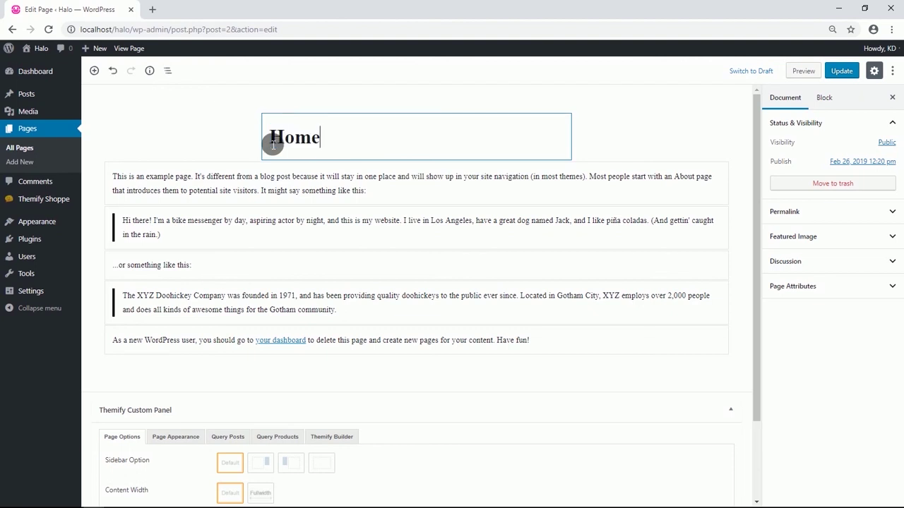
pyautogui.hotkey('ctrl', 'a')
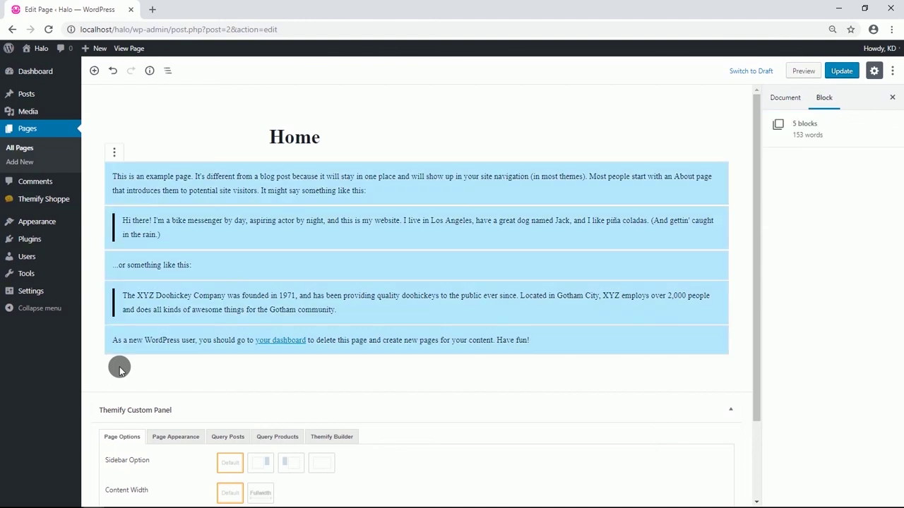
pyautogui.press('Delete')
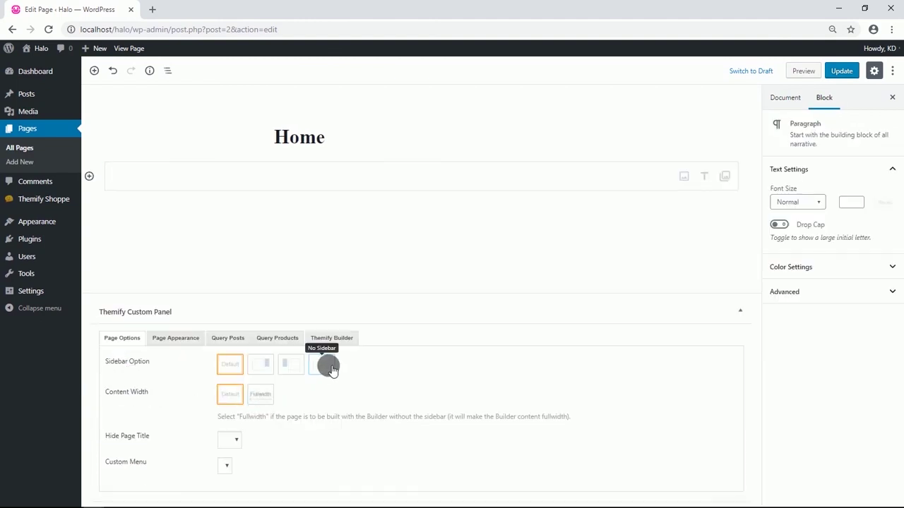
# Set the Home page to no sidebar, fullwidth and hidden title, update, and view it in a new tab.
pyautogui.click(331, 367)
pyautogui.click(259, 394)
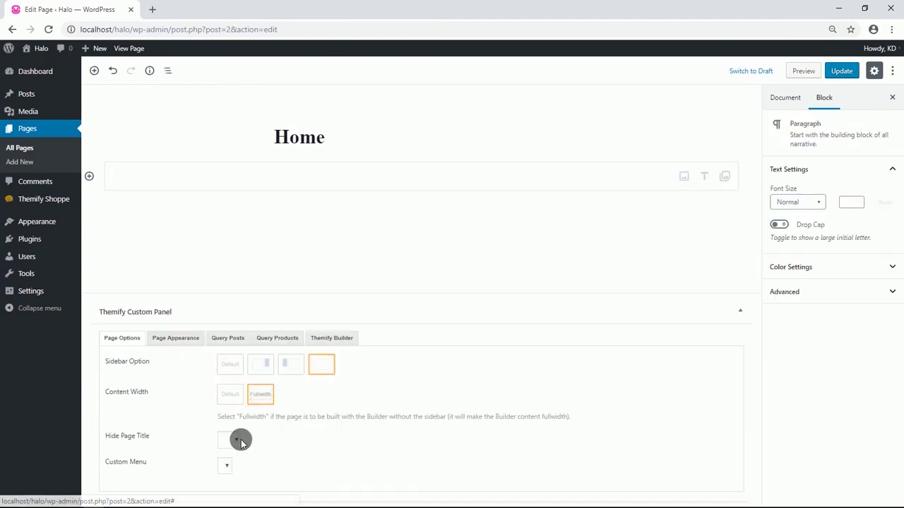
pyautogui.click(229, 463)
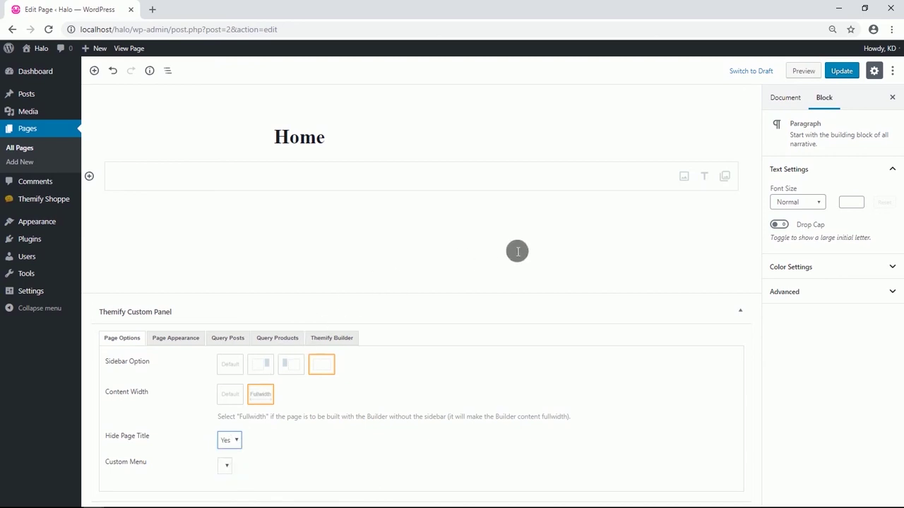
pyautogui.click(840, 70)
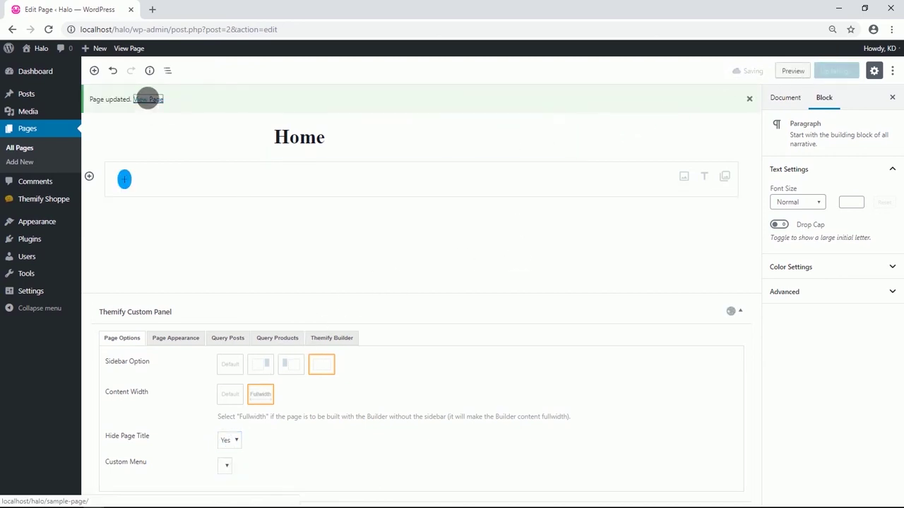
pyautogui.rightClick(148, 99)
pyautogui.click(169, 106)
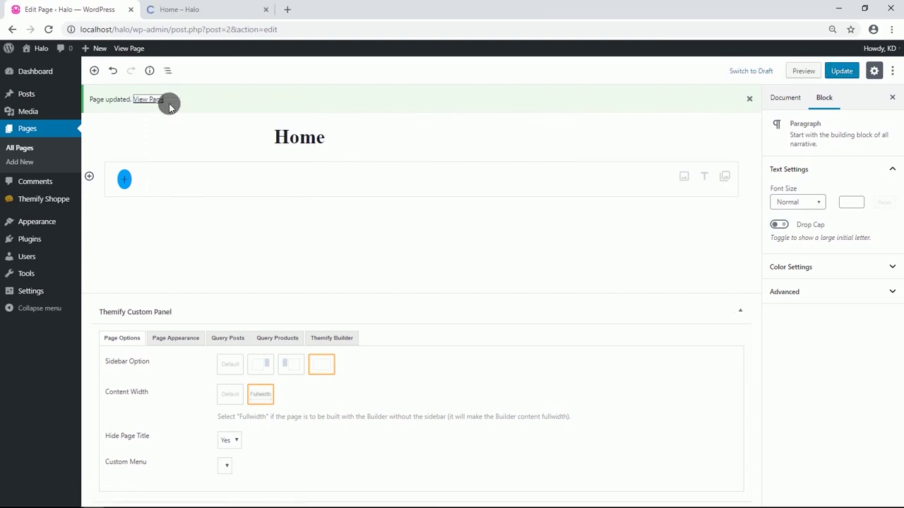
# From the live Home page, open the Customizer in a new tab and switch to it.
pyautogui.click(181, 11)
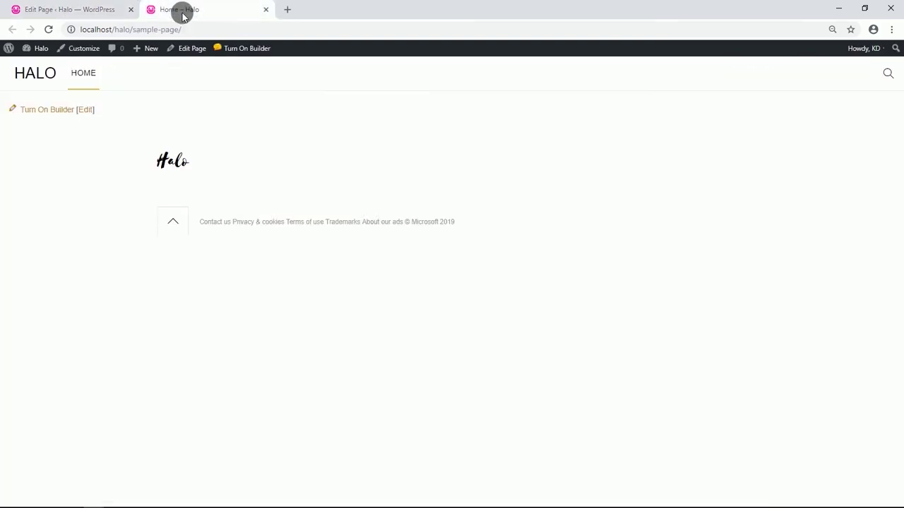
pyautogui.rightClick(81, 49)
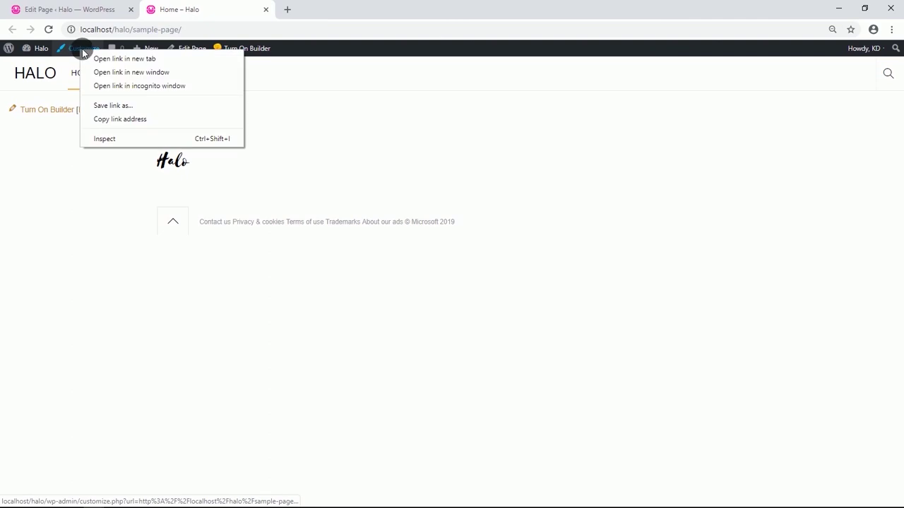
pyautogui.click(103, 60)
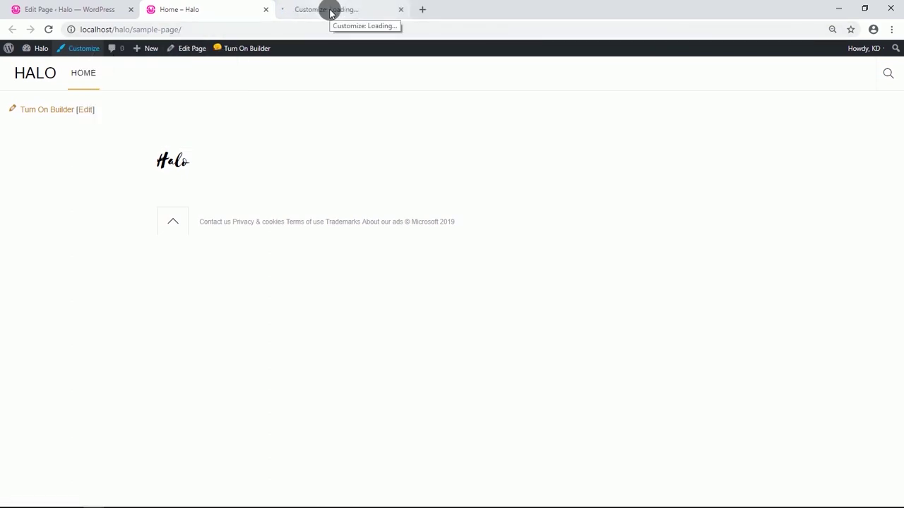
pyautogui.click(285, 15)
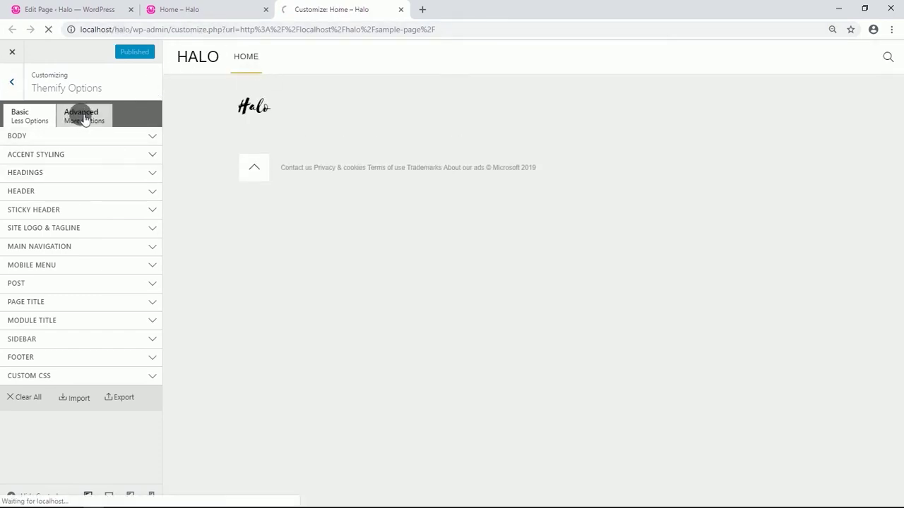
# Set the body font family to Open Sans Condensed.
pyautogui.click(95, 137)
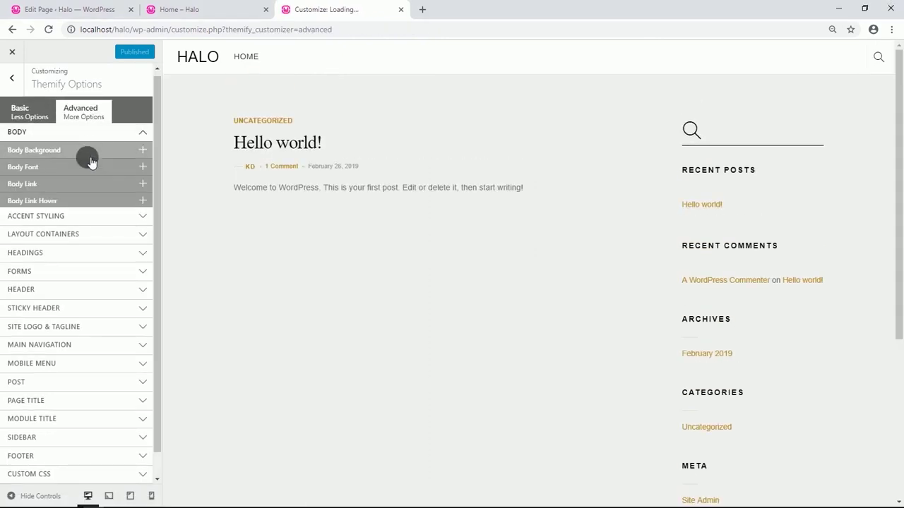
pyautogui.click(76, 142)
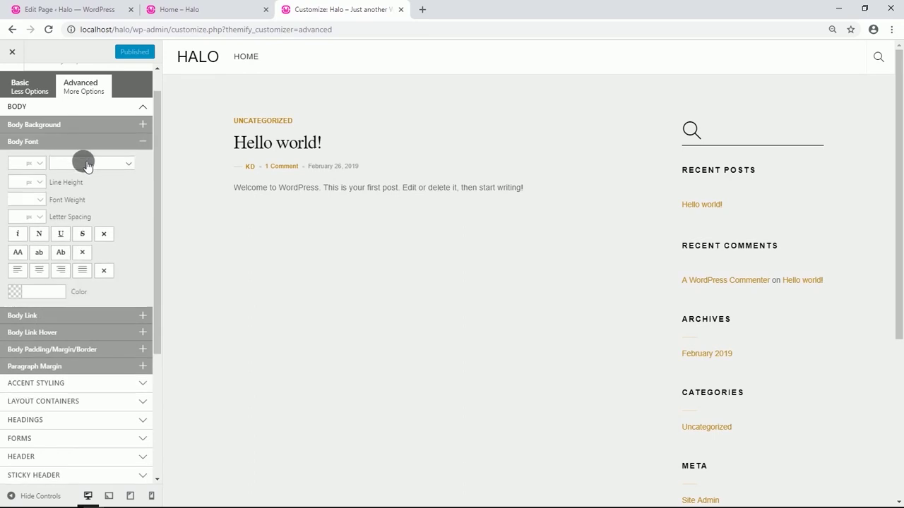
pyautogui.click(88, 163)
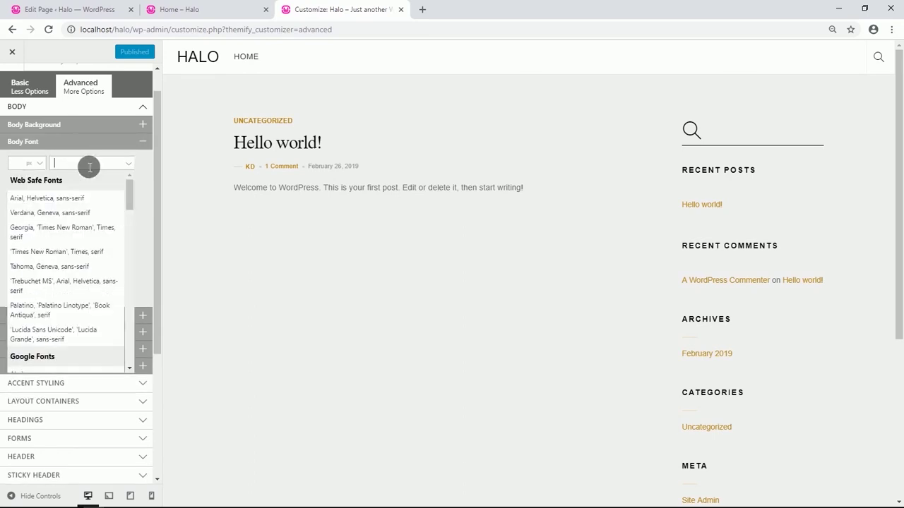
pyautogui.write('op')
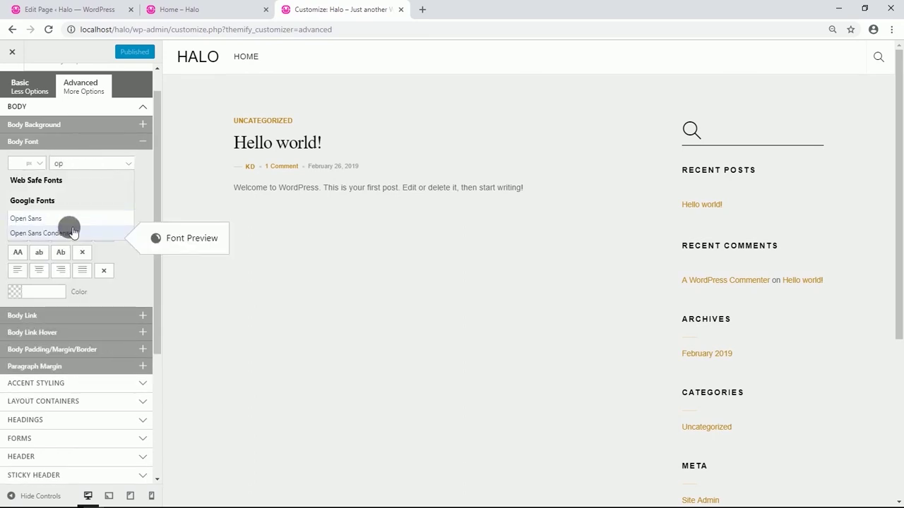
pyautogui.click(73, 232)
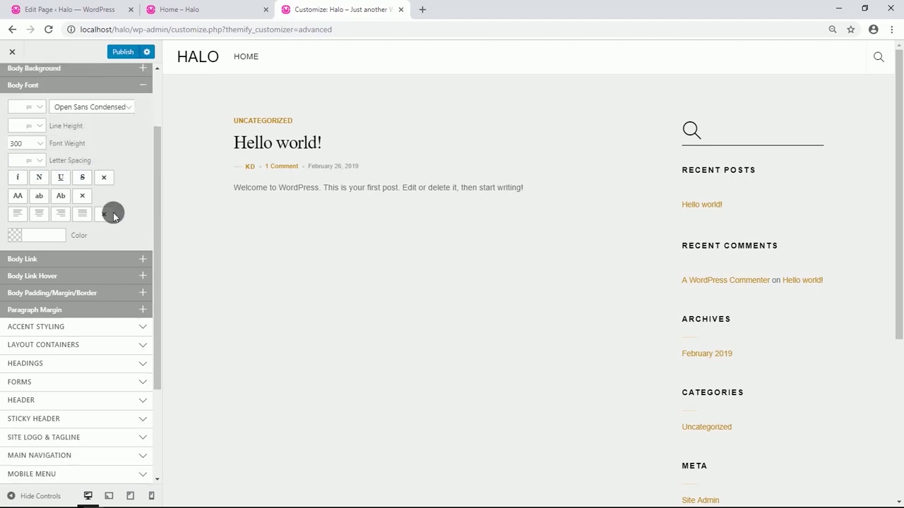
# Set the accent background and background hover colours to green #5dc21e.
pyautogui.scroll(-3, 113, 213)
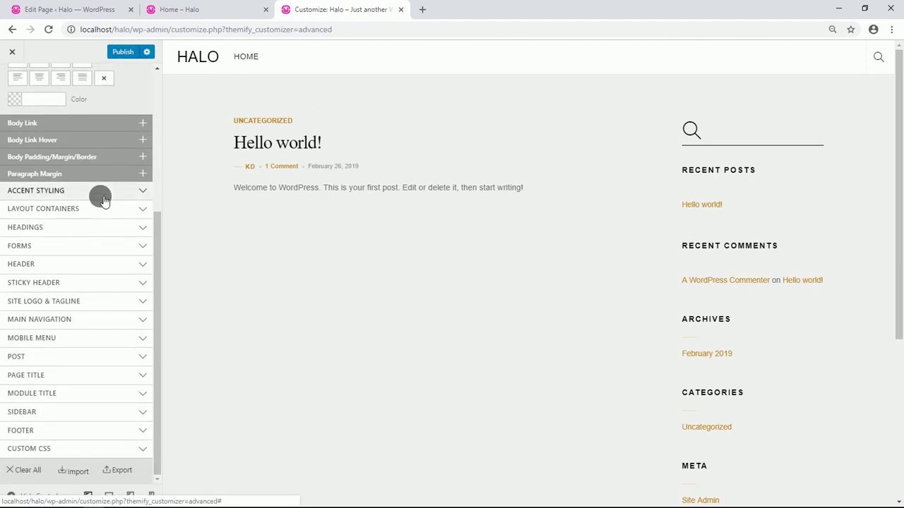
pyautogui.click(103, 197)
pyautogui.click(106, 208)
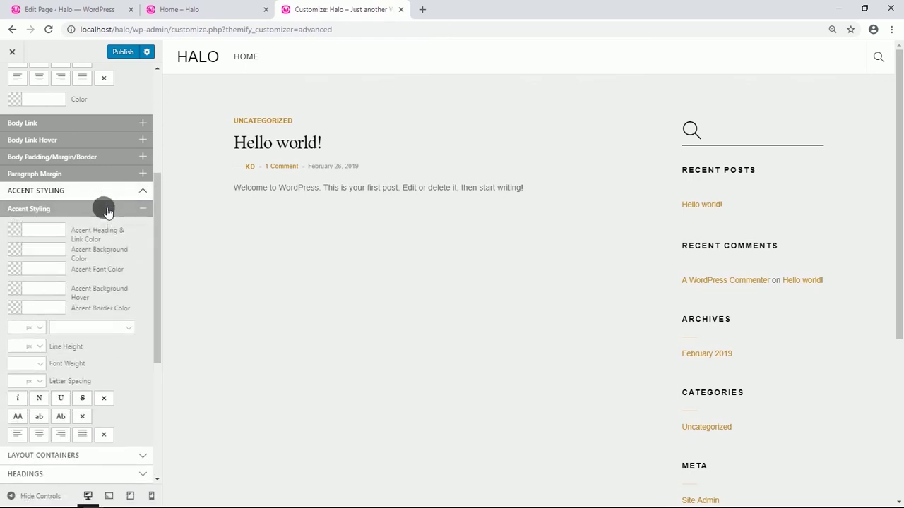
pyautogui.scroll(-1, 106, 209)
pyautogui.click(51, 198)
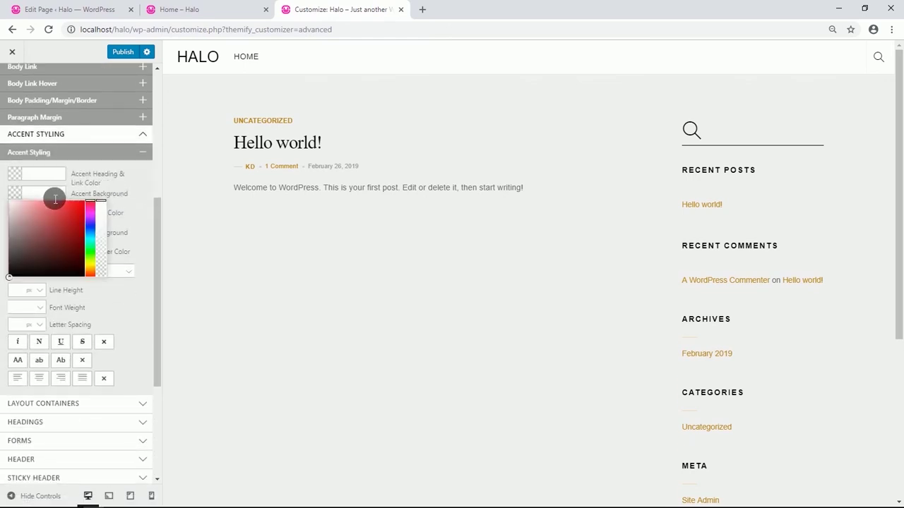
pyautogui.write('5dc22e')
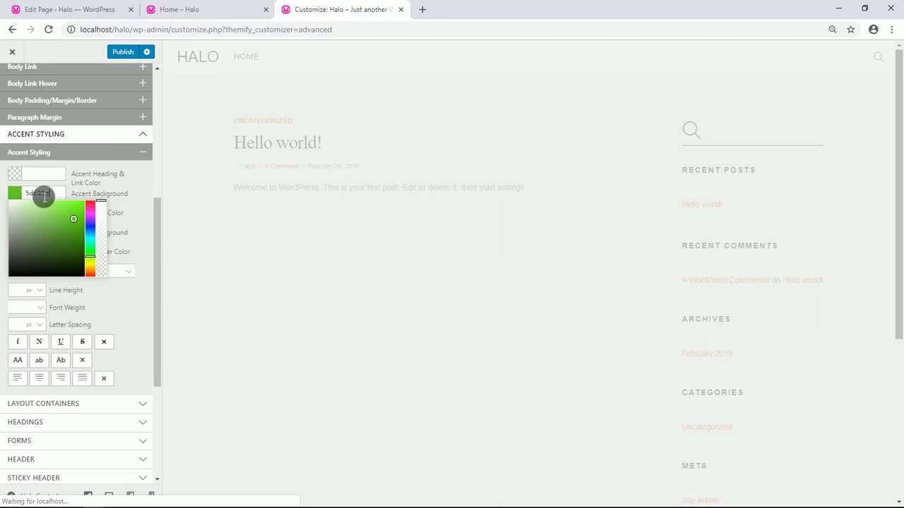
pyautogui.click(133, 212)
pyautogui.click(139, 219)
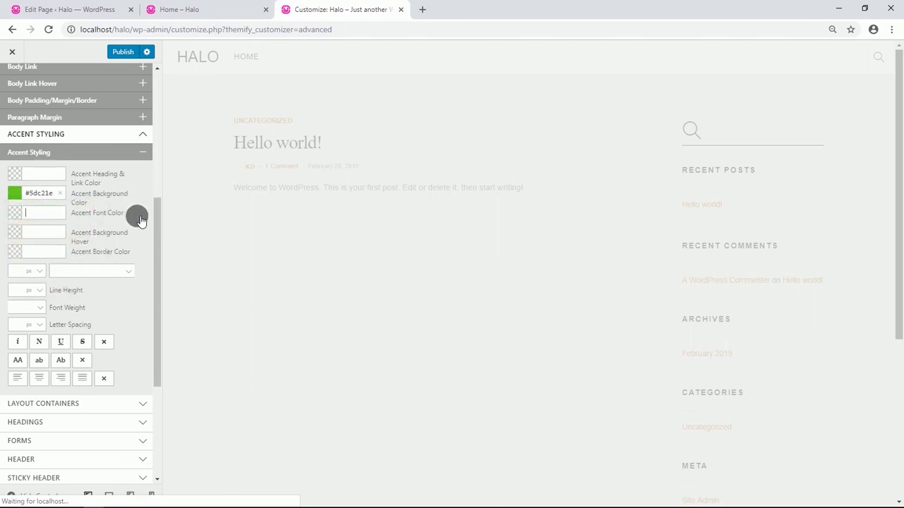
pyautogui.click(48, 237)
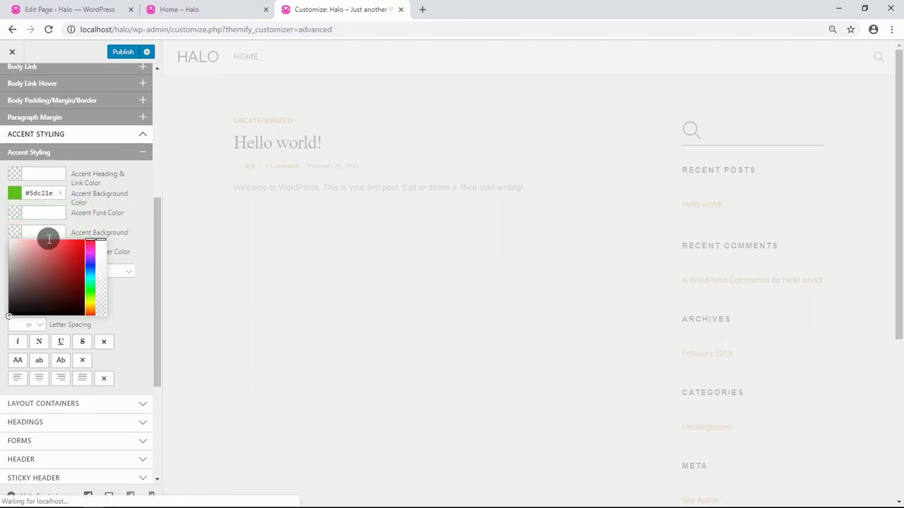
pyautogui.write('#5dc21e')
# Set the accent border colour to white #ffffff.
pyautogui.click(139, 258)
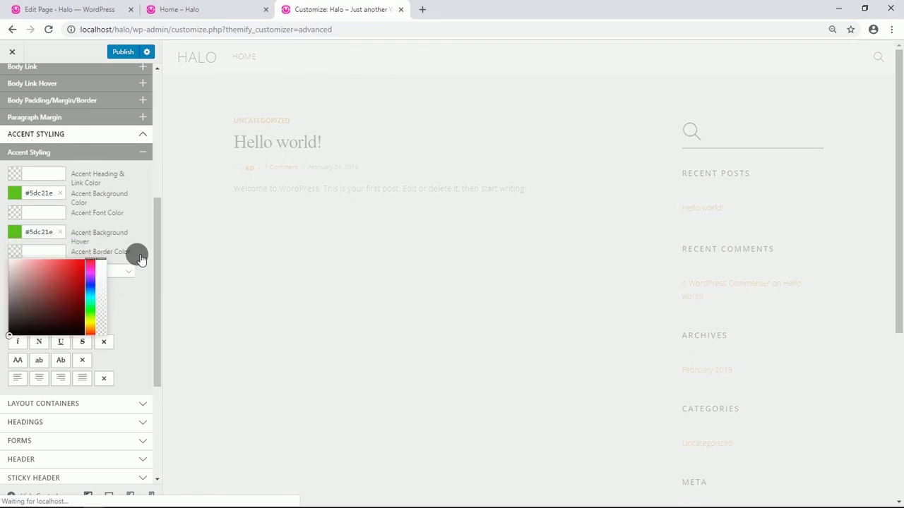
pyautogui.click(142, 281)
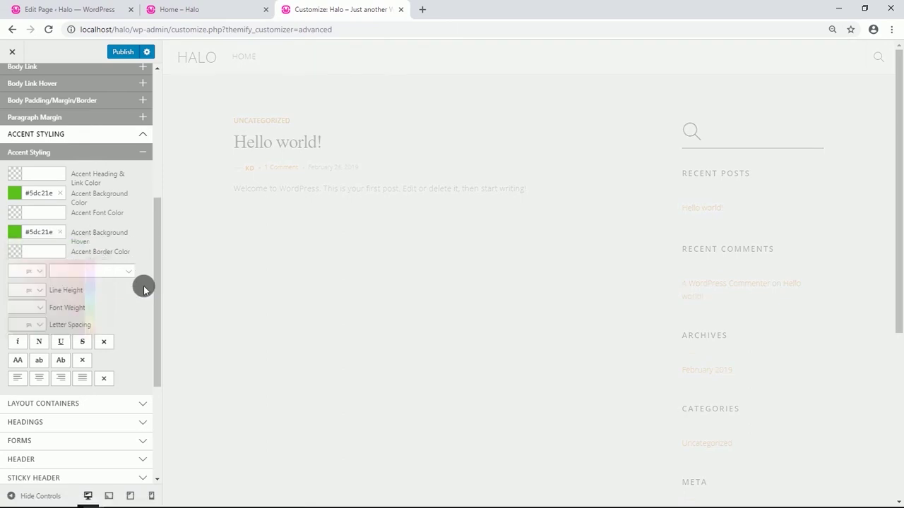
pyautogui.click(59, 253)
pyautogui.moveTo(22, 272); pyautogui.dragTo(2, 250)
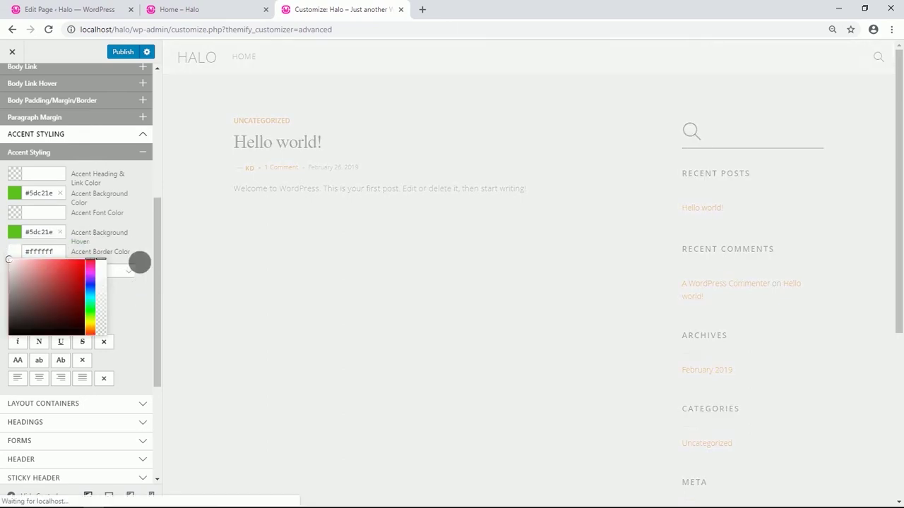
pyautogui.click(134, 296)
pyautogui.scroll(-1, 123, 283)
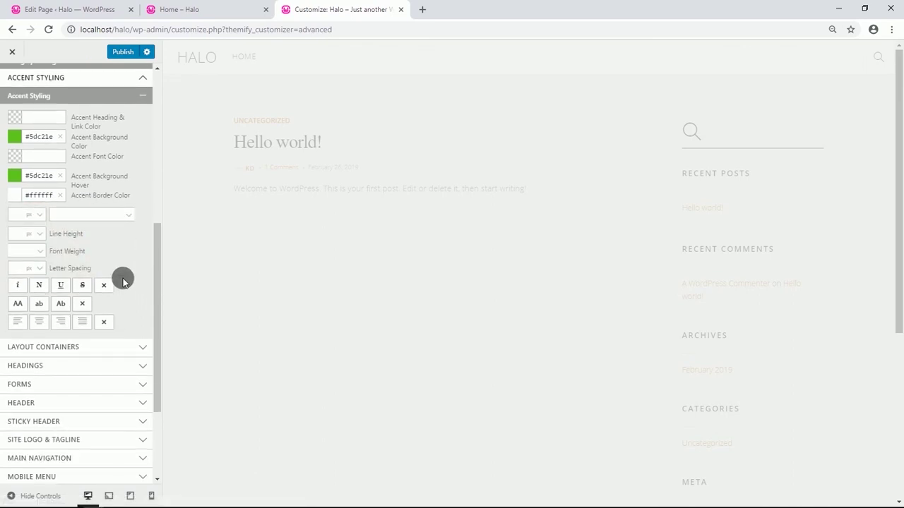
pyautogui.scroll(-1, 115, 264)
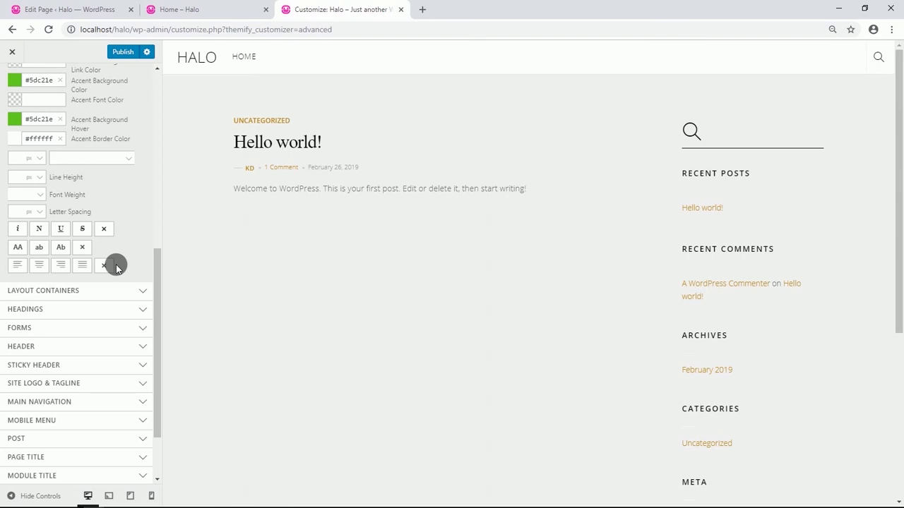
# Set the Heading 1 font to Open Sans Condensed.
pyautogui.click(117, 308)
pyautogui.scroll(-2, 113, 276)
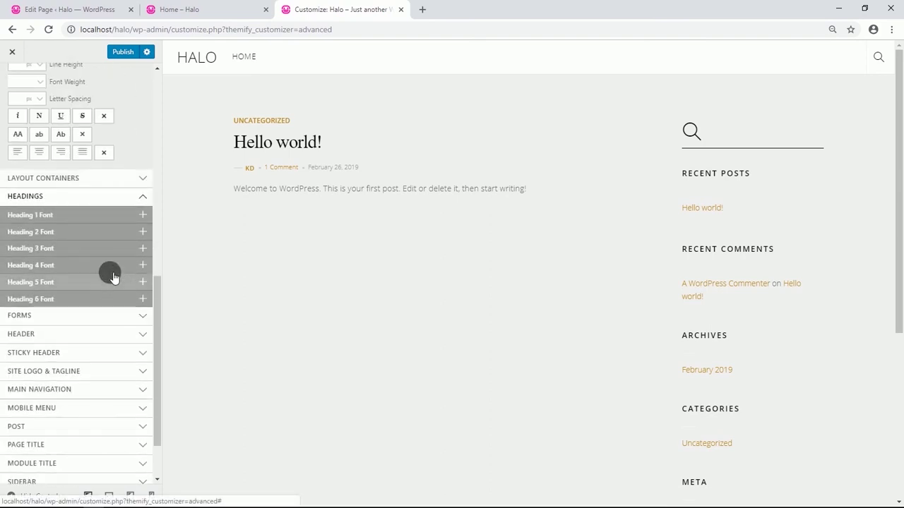
pyautogui.click(75, 217)
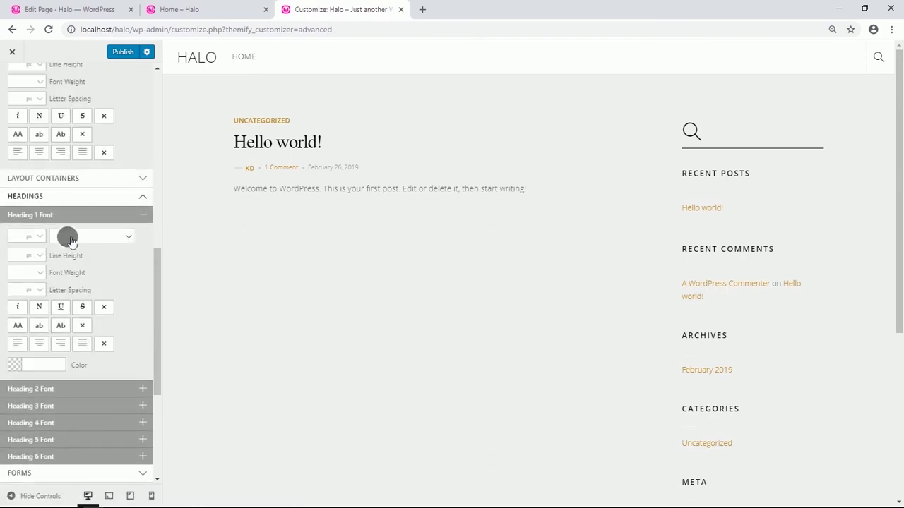
pyautogui.click(71, 239)
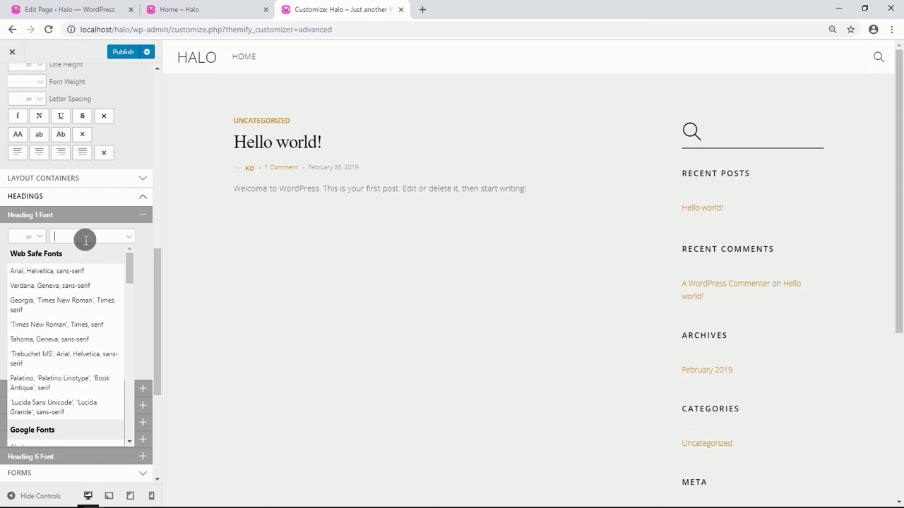
pyautogui.write('op')
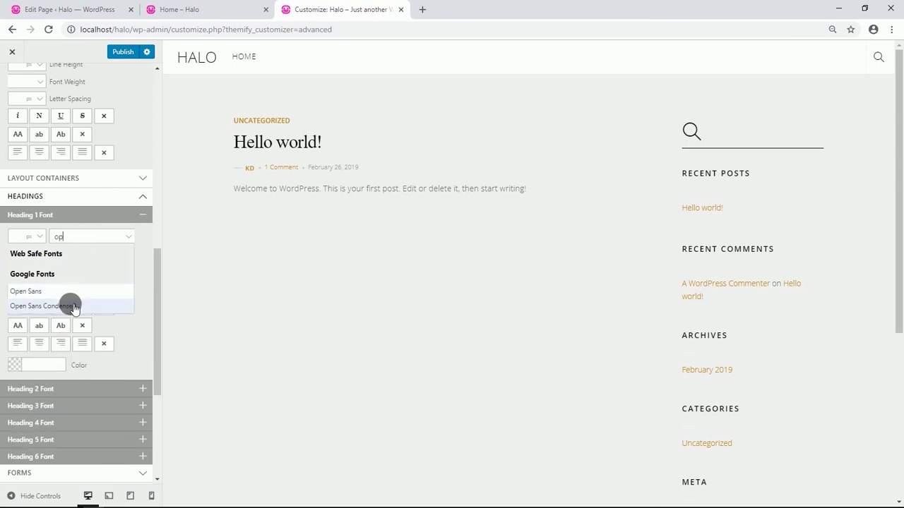
pyautogui.click(73, 306)
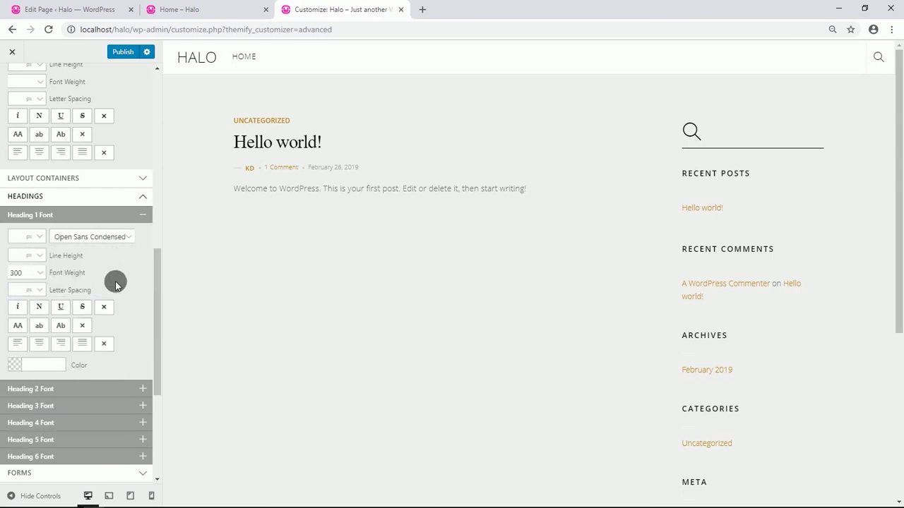
pyautogui.scroll(-3, 115, 281)
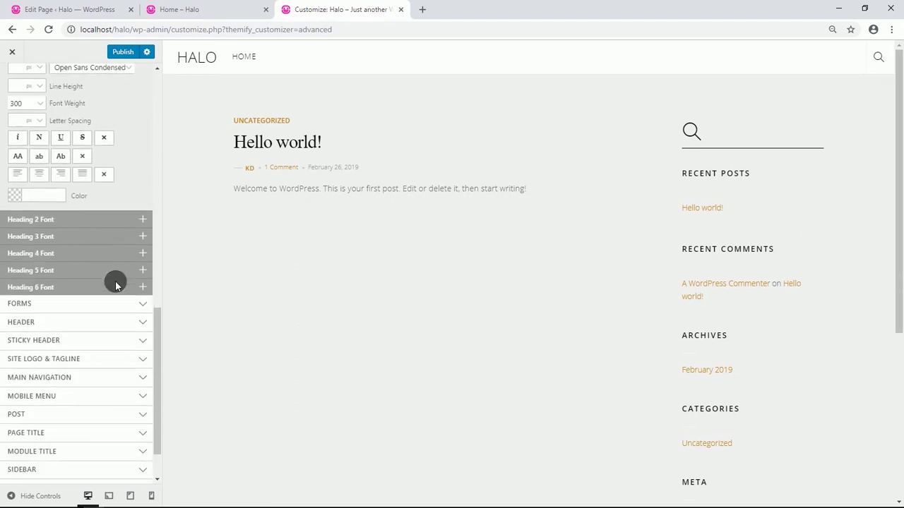
# Set the header wrap background colour to #313131 and expand the Header Font settings.
pyautogui.click(103, 322)
pyautogui.scroll(-2, 84, 282)
pyautogui.click(64, 228)
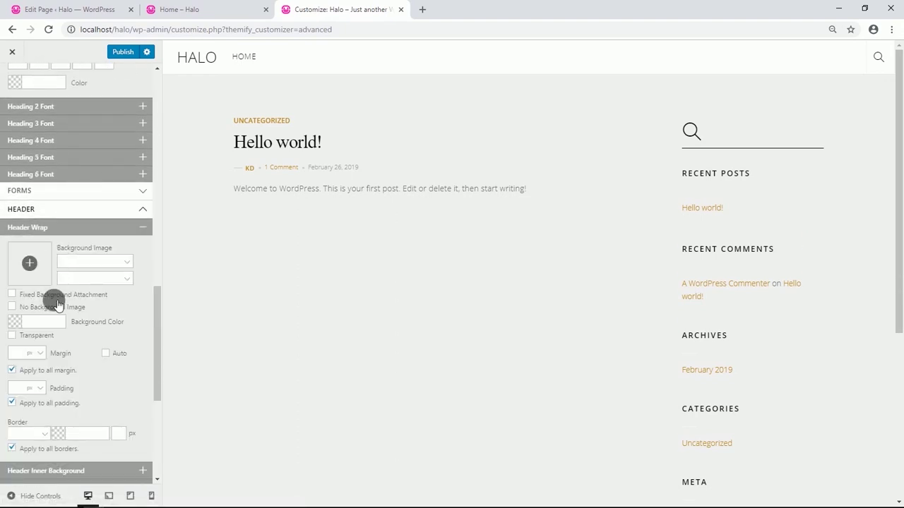
pyautogui.click(43, 321)
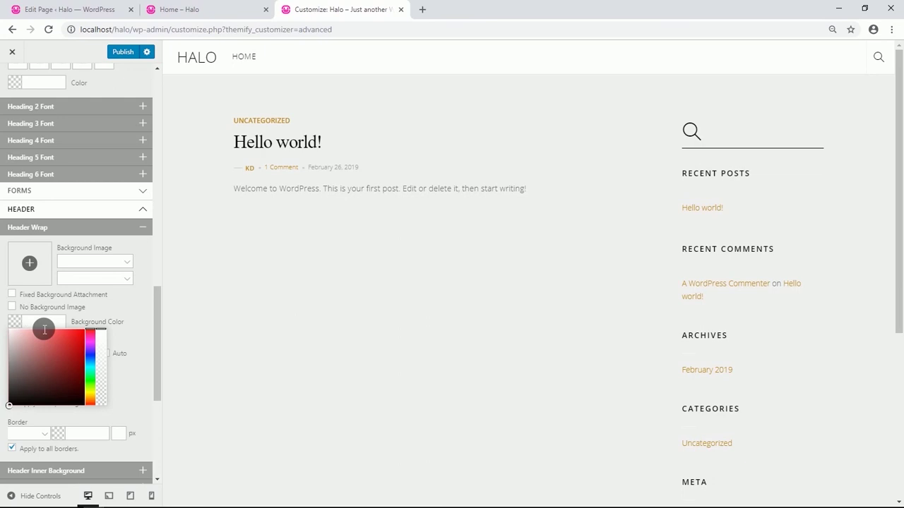
pyautogui.write('313131')
pyautogui.click(127, 337)
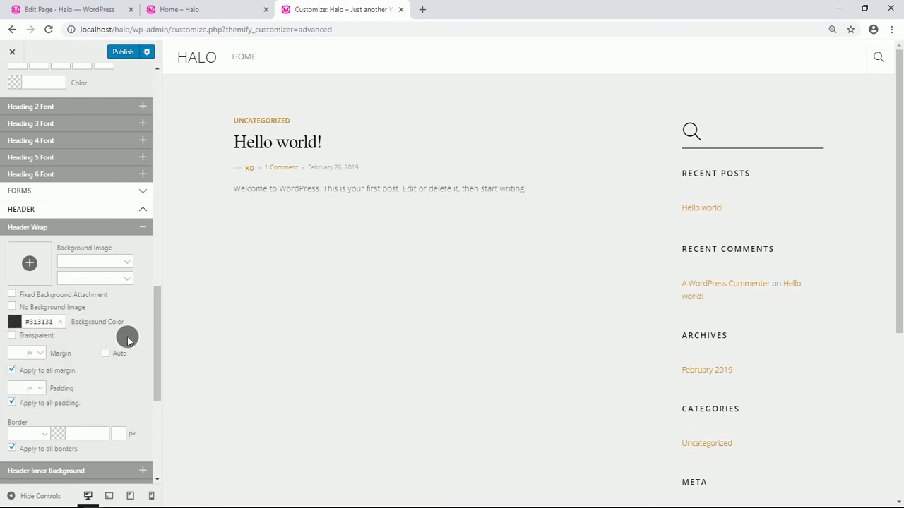
pyautogui.scroll(-1, 120, 313)
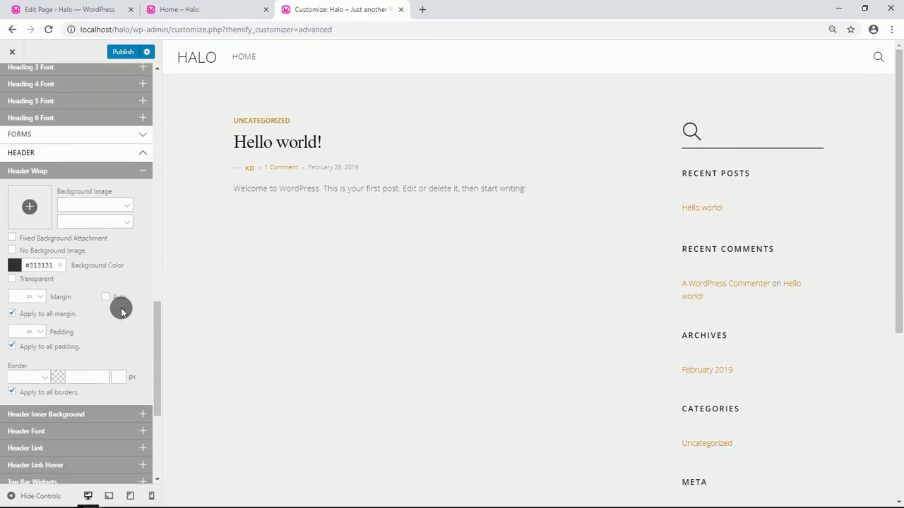
pyautogui.scroll(-2, 121, 312)
pyautogui.click(92, 321)
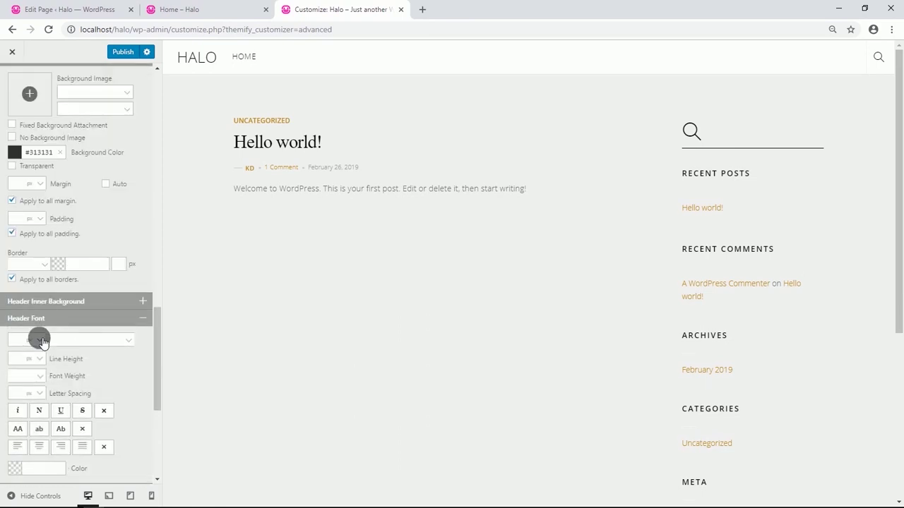
pyautogui.scroll(-1, 21, 295)
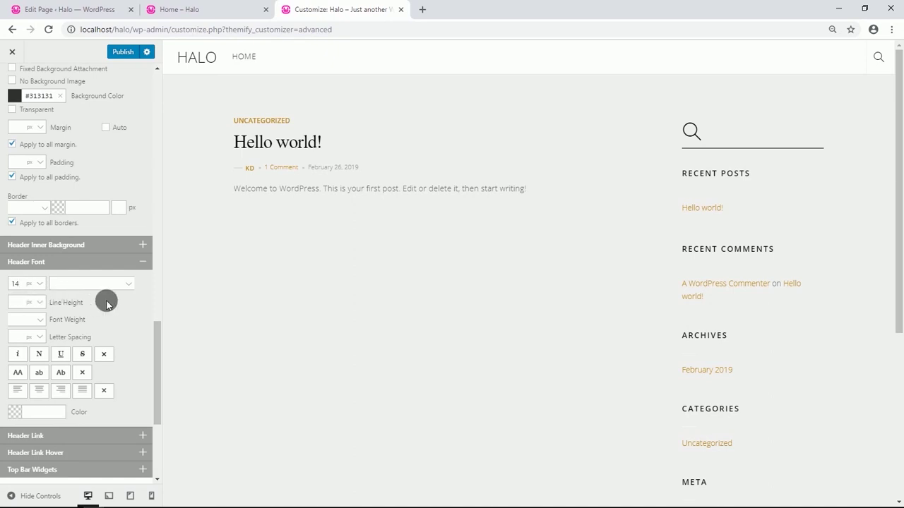
# Give the sticky header wrap a semi-transparent black (#000000) background colour.
pyautogui.scroll(-4, 105, 302)
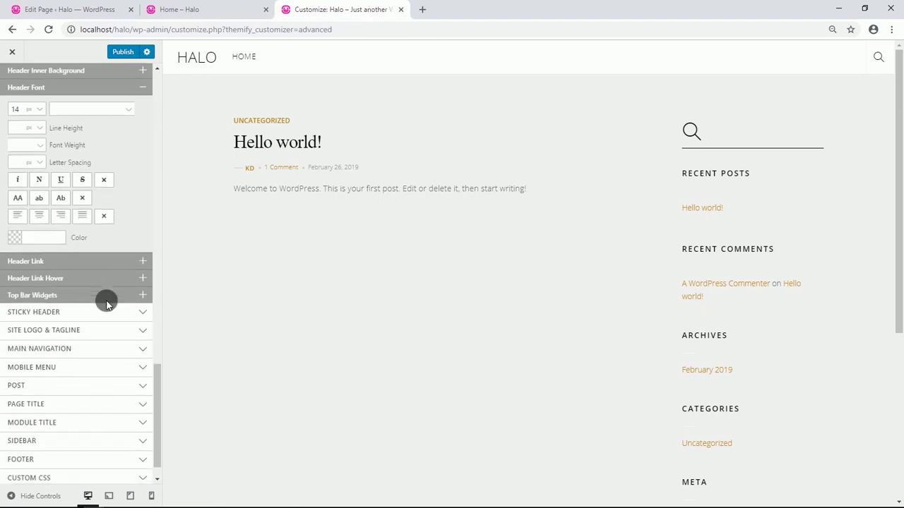
pyautogui.click(108, 285)
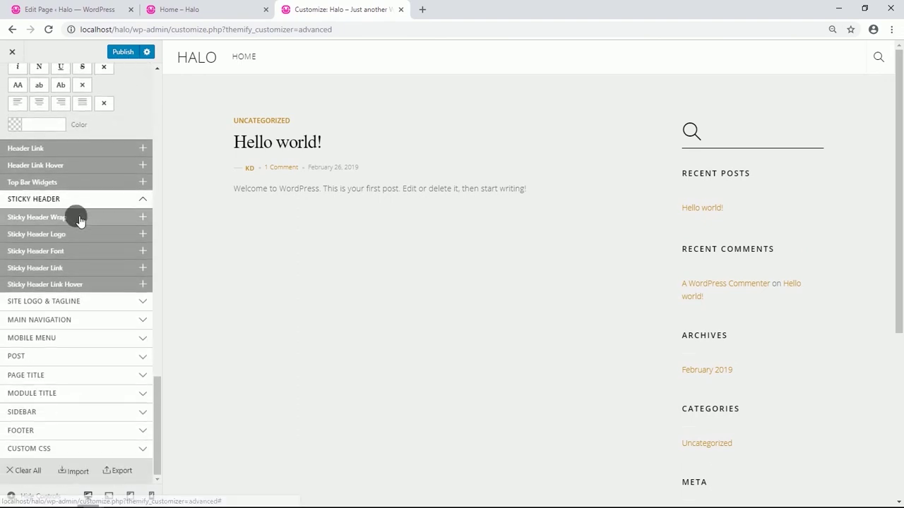
pyautogui.click(75, 216)
pyautogui.click(50, 312)
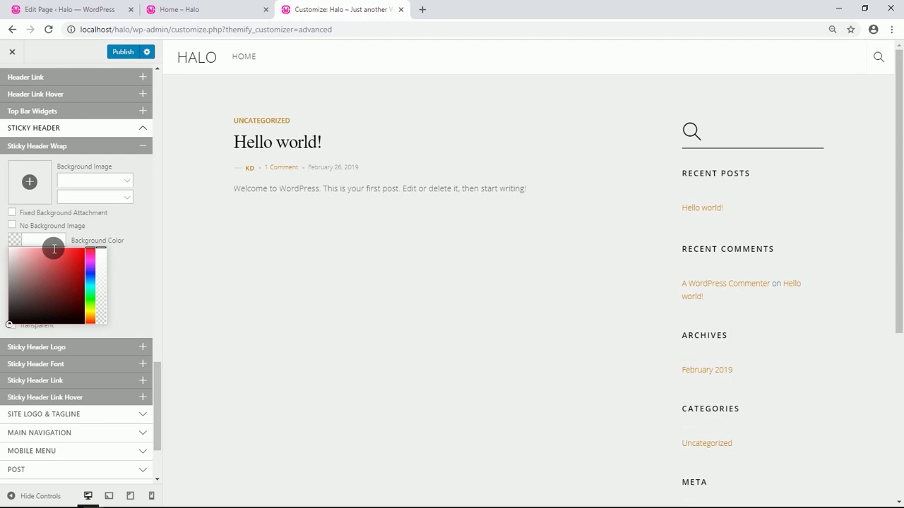
pyautogui.click(31, 318)
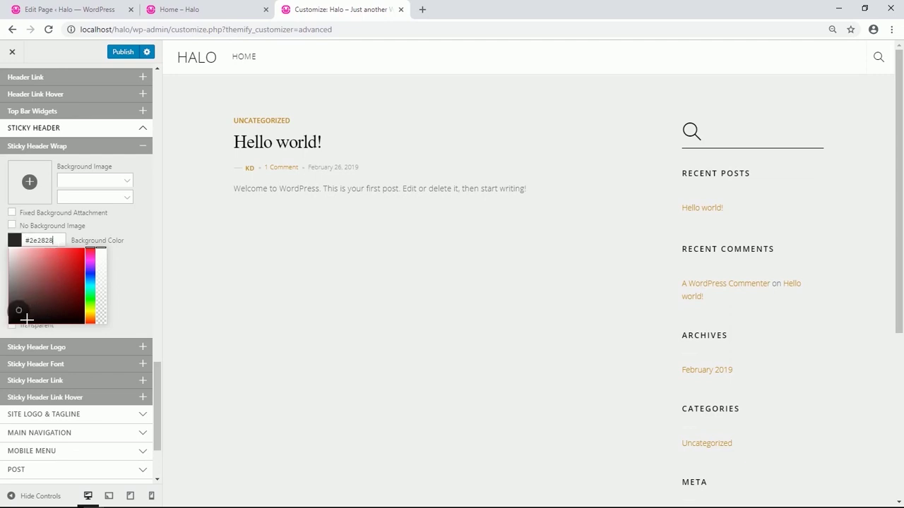
pyautogui.moveTo(105, 249); pyautogui.dragTo(103, 283)
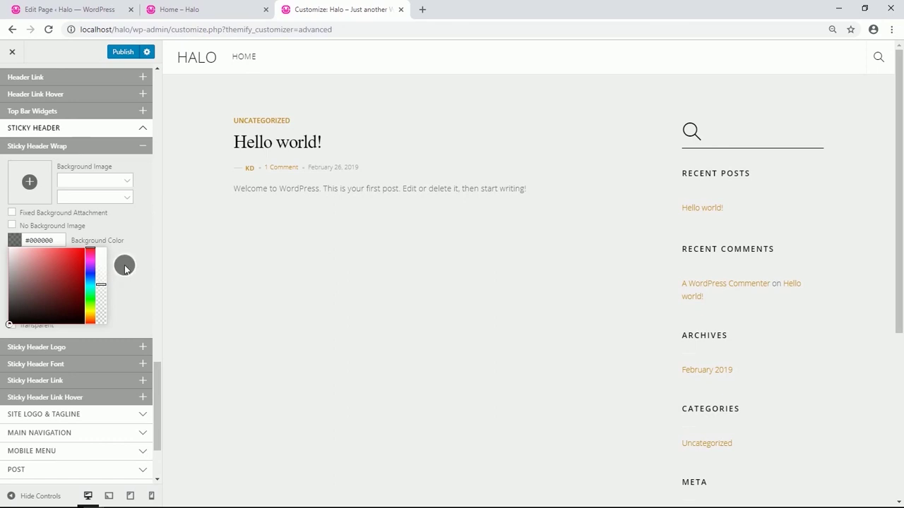
pyautogui.click(124, 264)
pyautogui.click(108, 275)
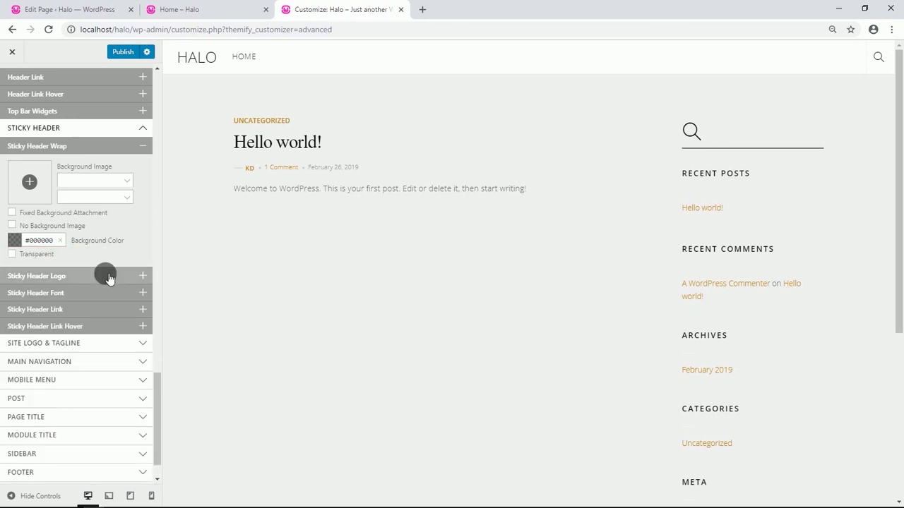
# Upload every image in the Halo Images folder to the media library.
pyautogui.click(34, 258)
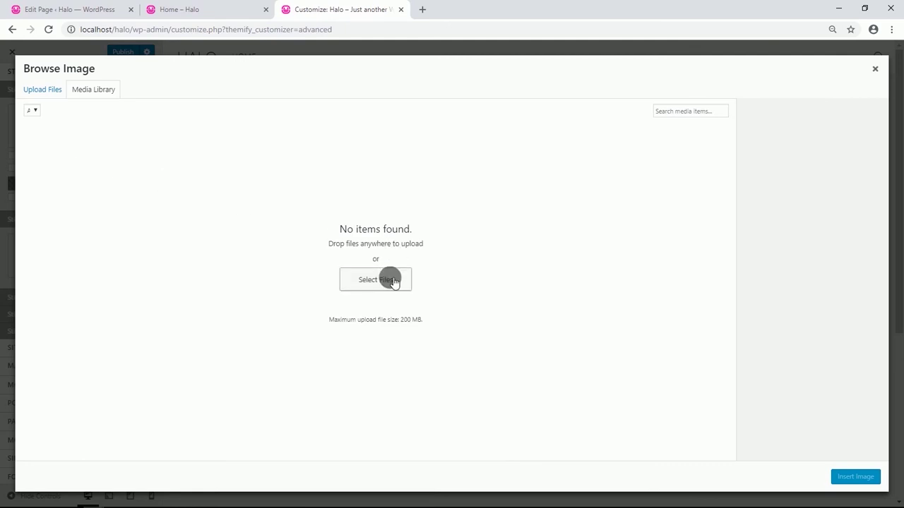
pyautogui.click(389, 280)
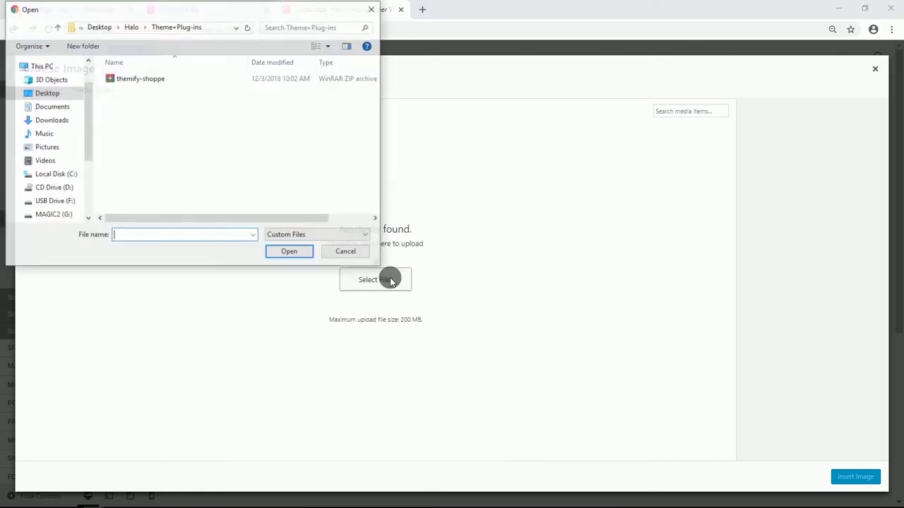
pyautogui.click(56, 26)
pyautogui.doubleClick(121, 76)
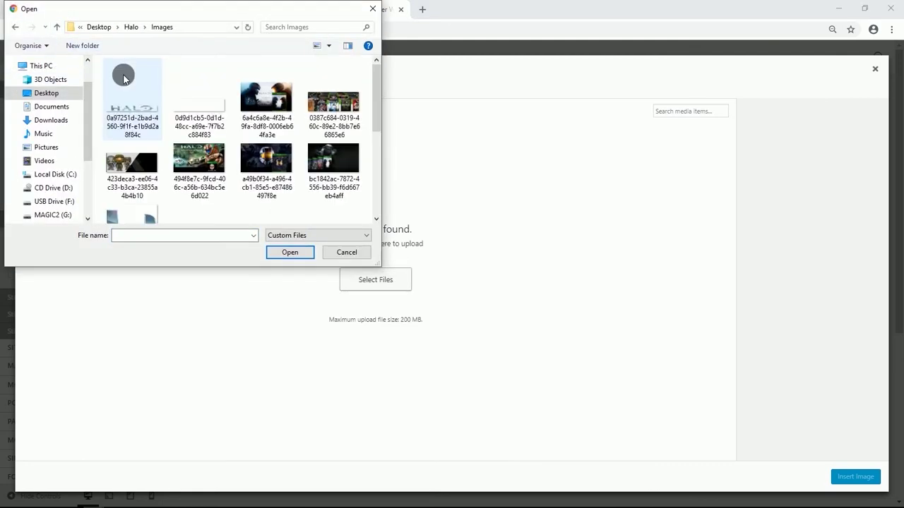
pyautogui.click(203, 152)
pyautogui.hotkey('ctrl', 'a')
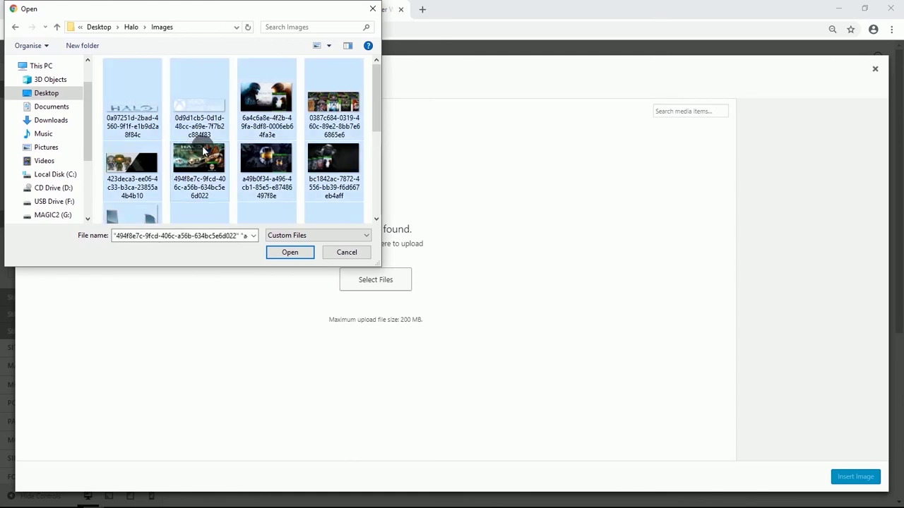
pyautogui.click(290, 251)
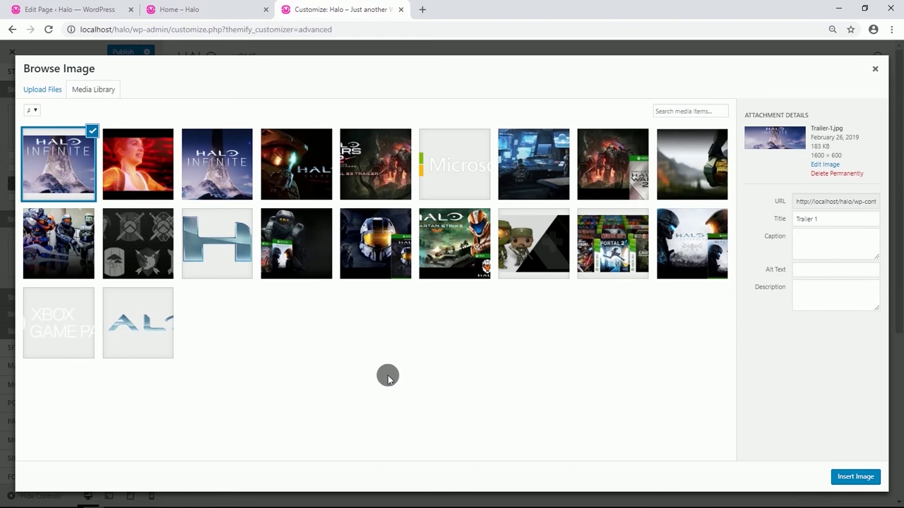
# Insert the HALO image as the sticky header logo with a 130 px width.
pyautogui.click(139, 325)
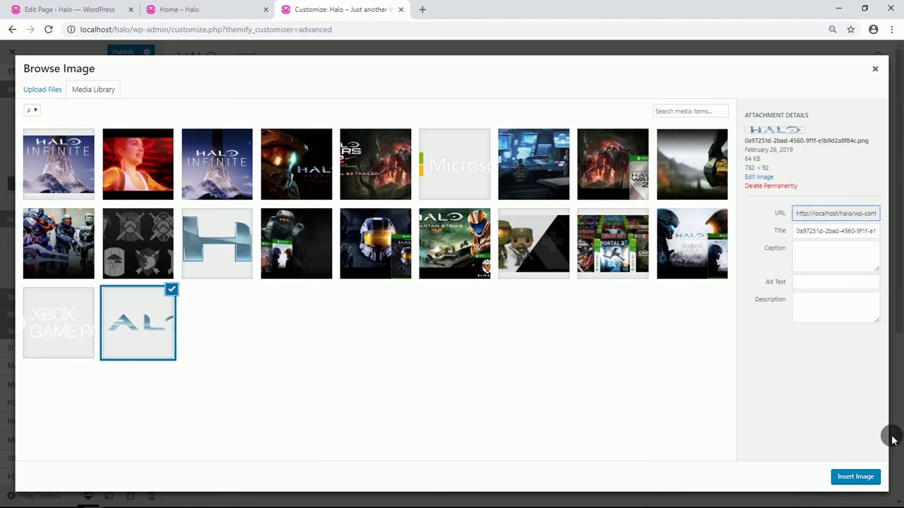
pyautogui.click(857, 476)
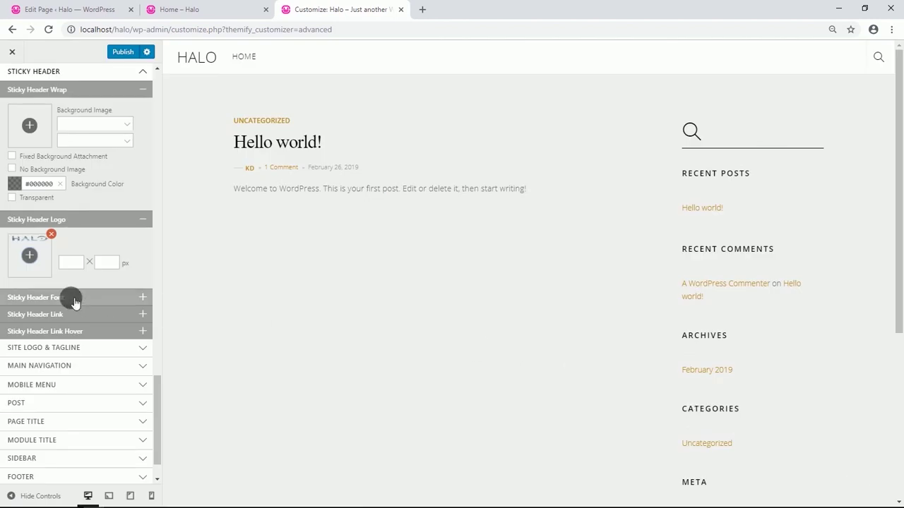
pyautogui.click(69, 264)
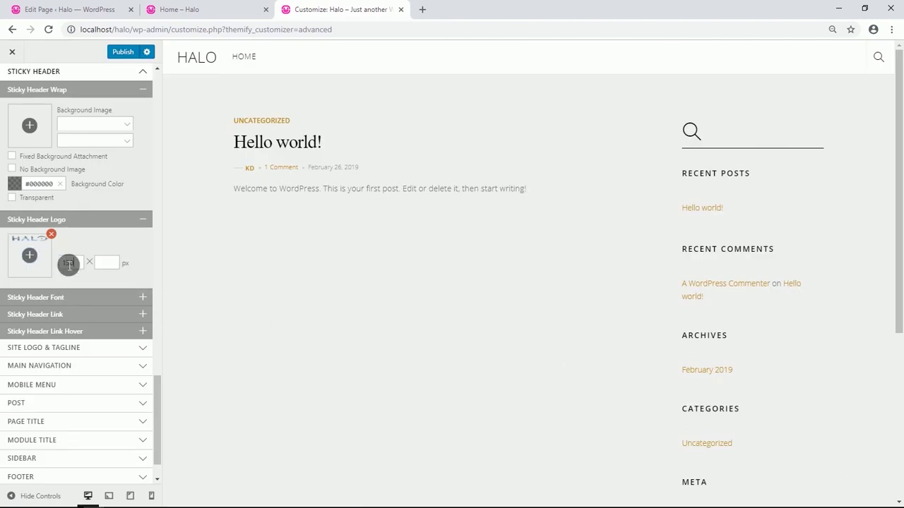
pyautogui.scroll(-1, 85, 313)
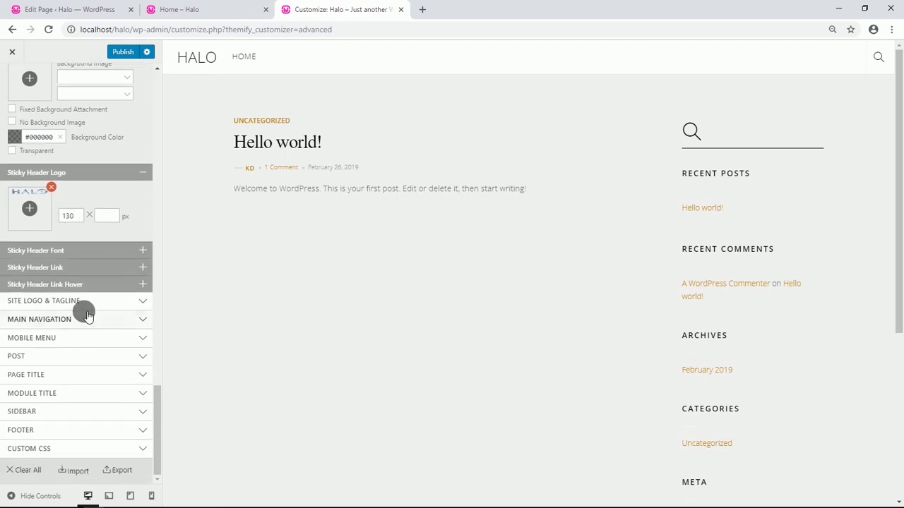
# Switch the site logo to an image and insert the HALO image.
pyautogui.click(84, 305)
pyautogui.click(78, 317)
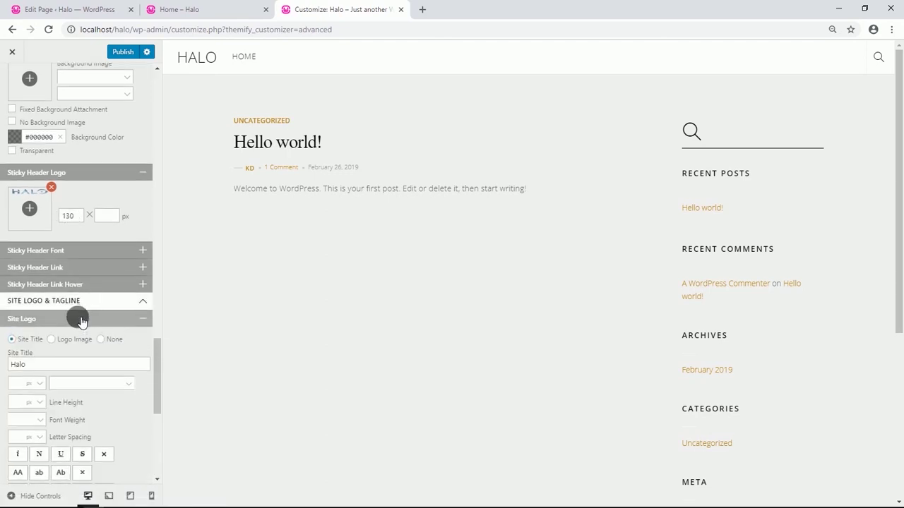
pyautogui.scroll(-1, 77, 314)
pyautogui.click(52, 284)
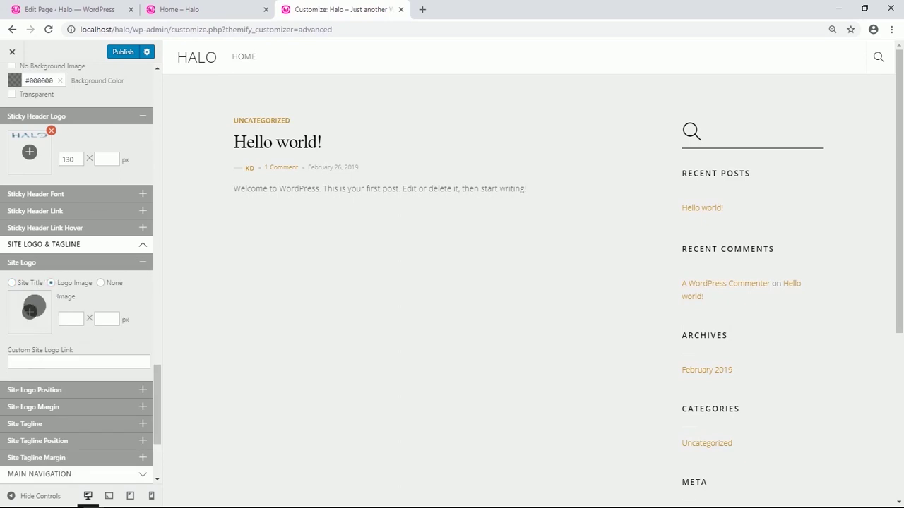
pyautogui.click(29, 310)
pyautogui.click(136, 337)
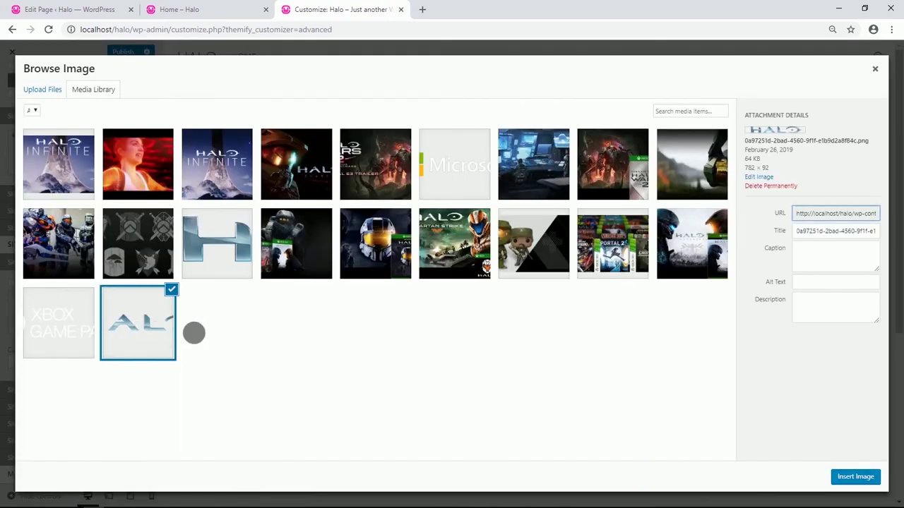
pyautogui.click(842, 478)
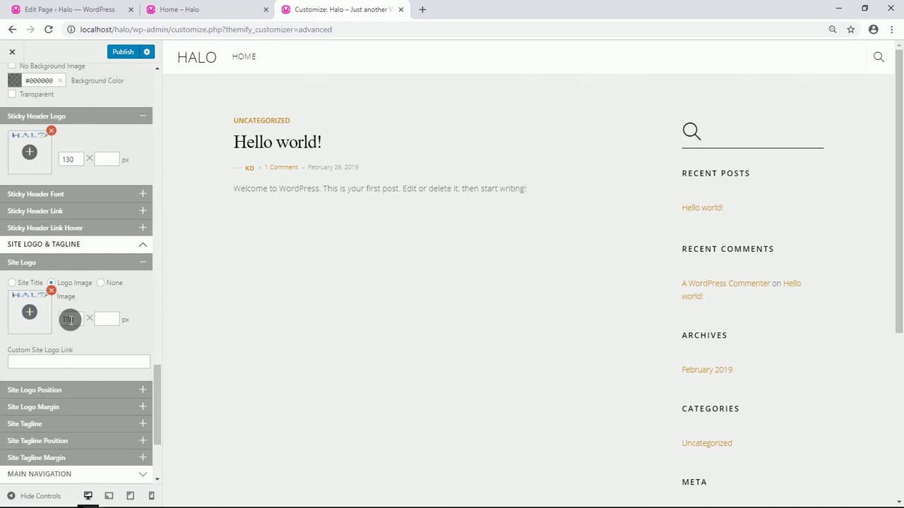
# Position the site logo relative with a .5 em top offset.
pyautogui.click(87, 389)
pyautogui.scroll(-1, 71, 360)
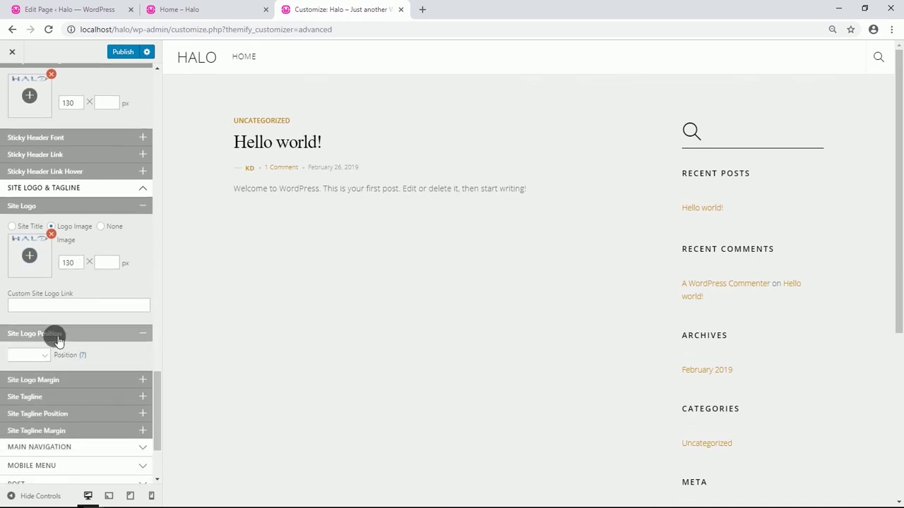
pyautogui.click(39, 355)
pyautogui.click(35, 387)
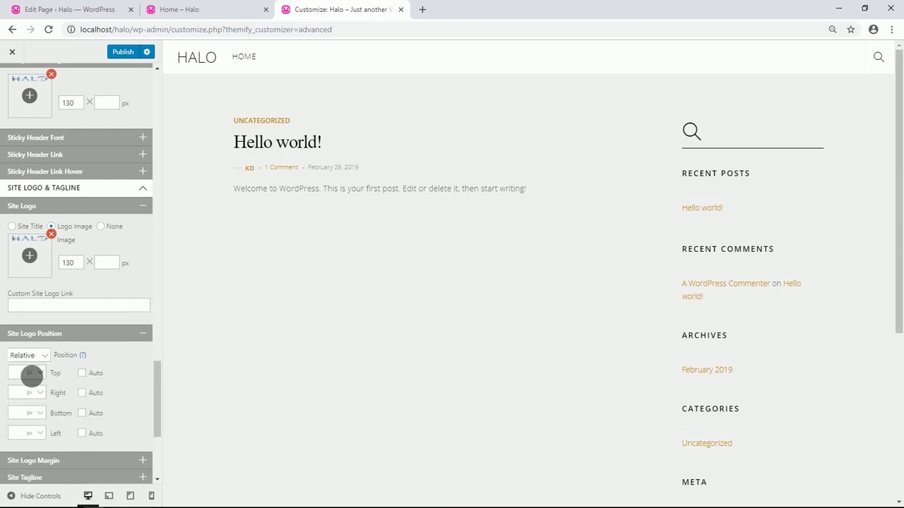
pyautogui.click(23, 376)
pyautogui.scroll(-3, 56, 370)
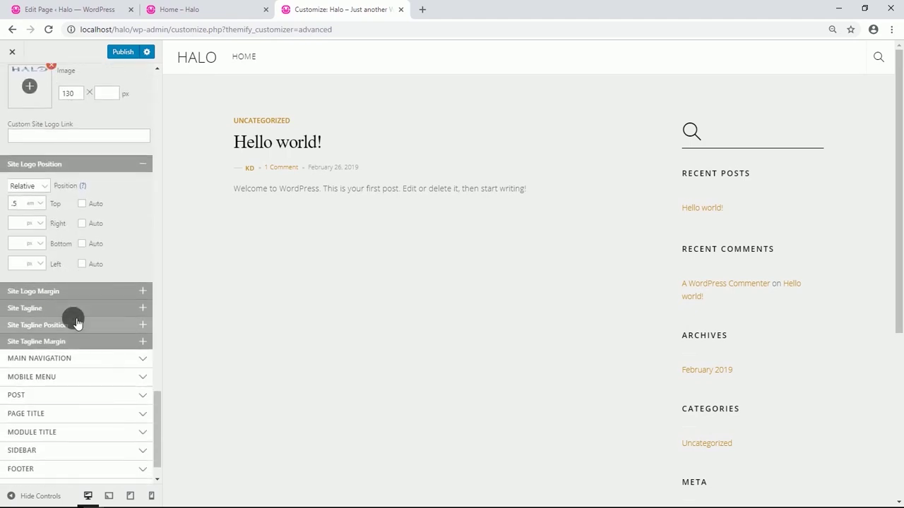
# Set the site tagline to None.
pyautogui.click(71, 311)
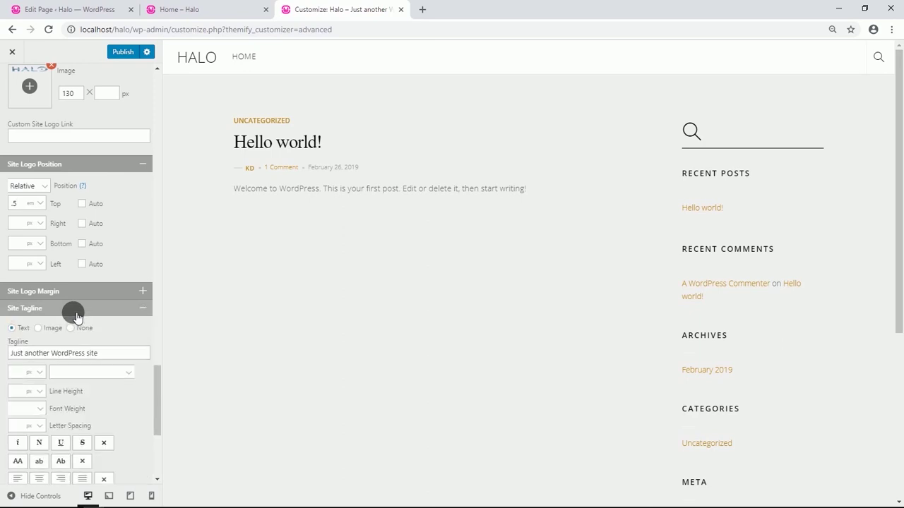
pyautogui.click(74, 331)
pyautogui.scroll(-1, 80, 324)
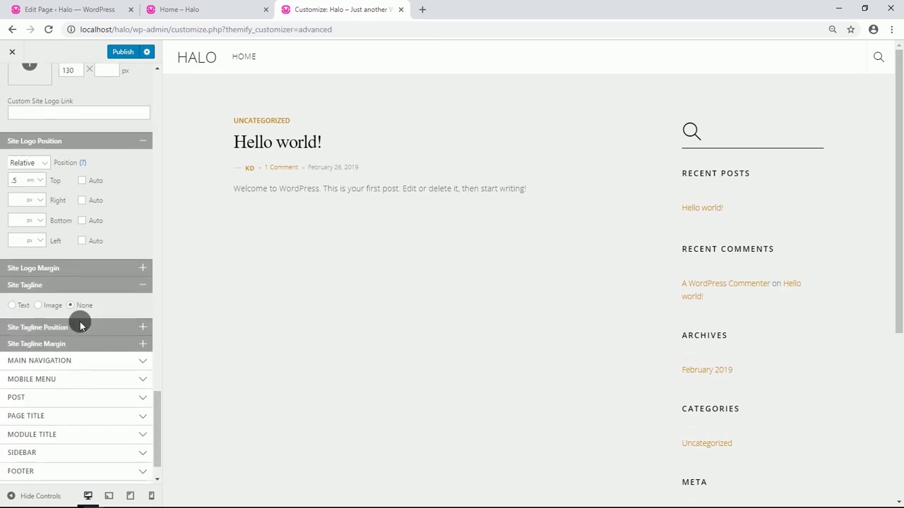
# Make the main navigation menu container background transparent.
pyautogui.click(80, 324)
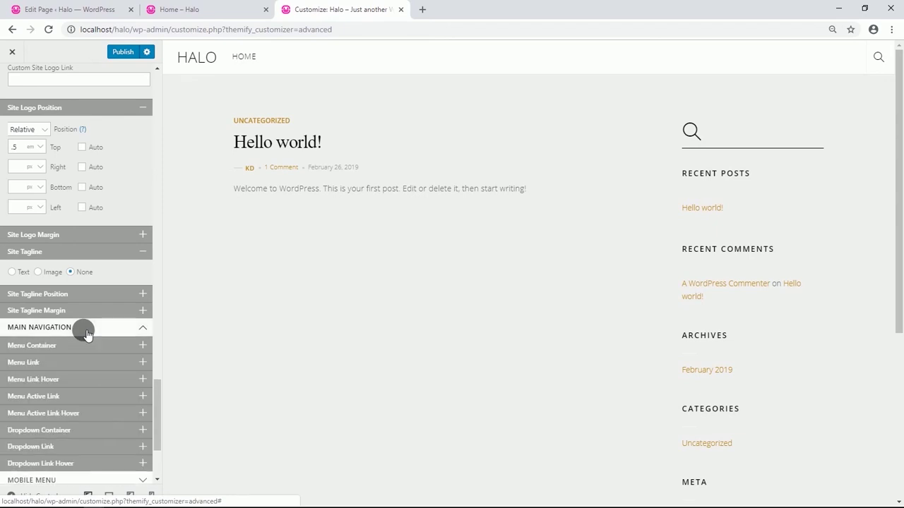
pyautogui.scroll(-1, 84, 311)
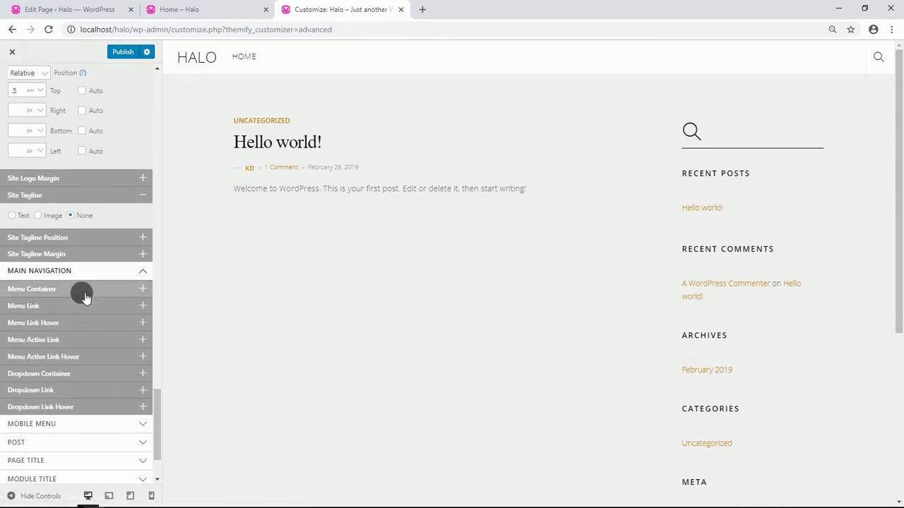
pyautogui.click(84, 295)
pyautogui.scroll(-3, 84, 295)
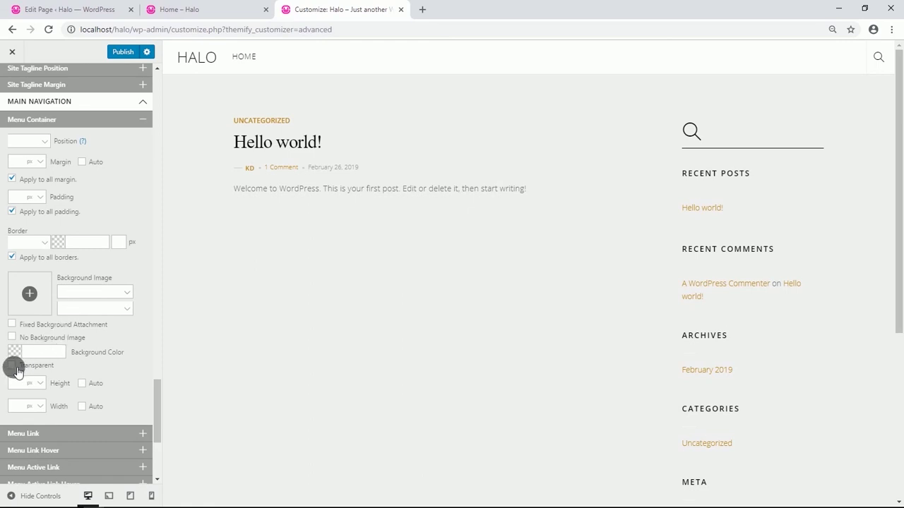
pyautogui.click(13, 367)
pyautogui.scroll(-1, 70, 321)
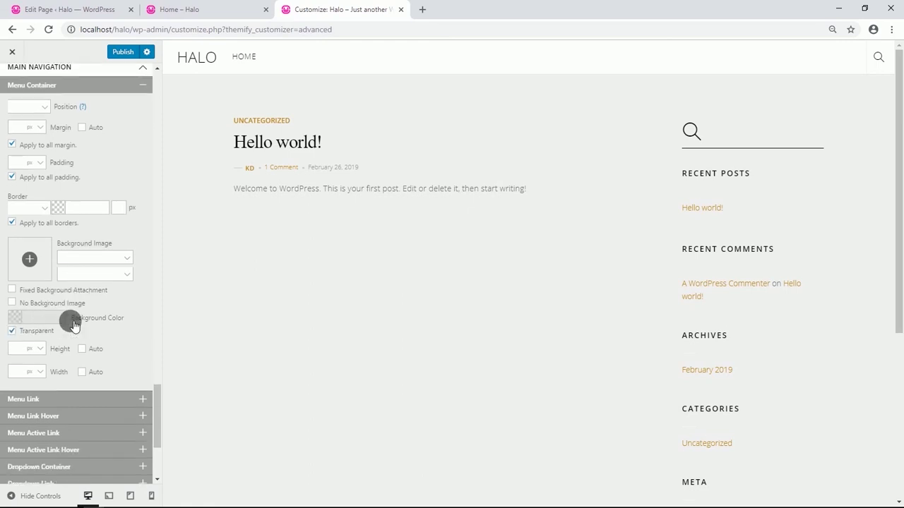
pyautogui.scroll(-1, 70, 311)
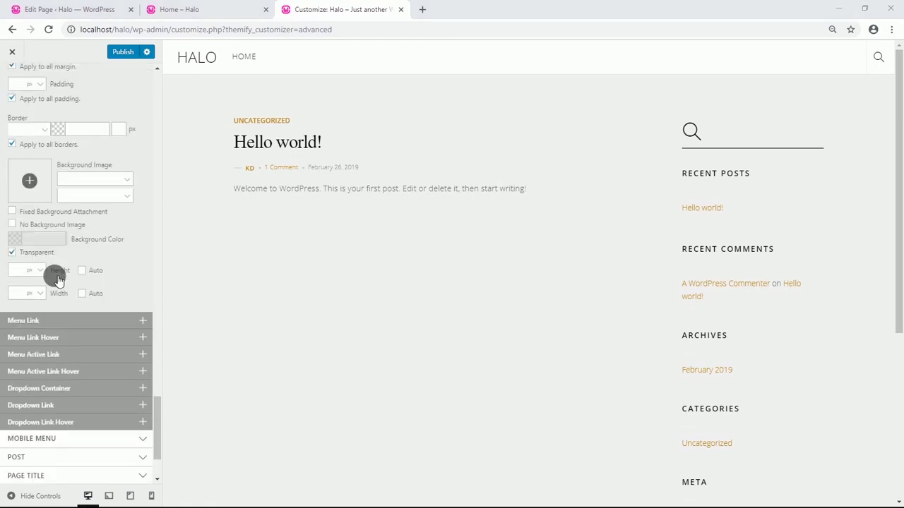
# Set the menu links to a 14 px font size with capitalized words.
pyautogui.click(71, 320)
pyautogui.scroll(-2, 74, 324)
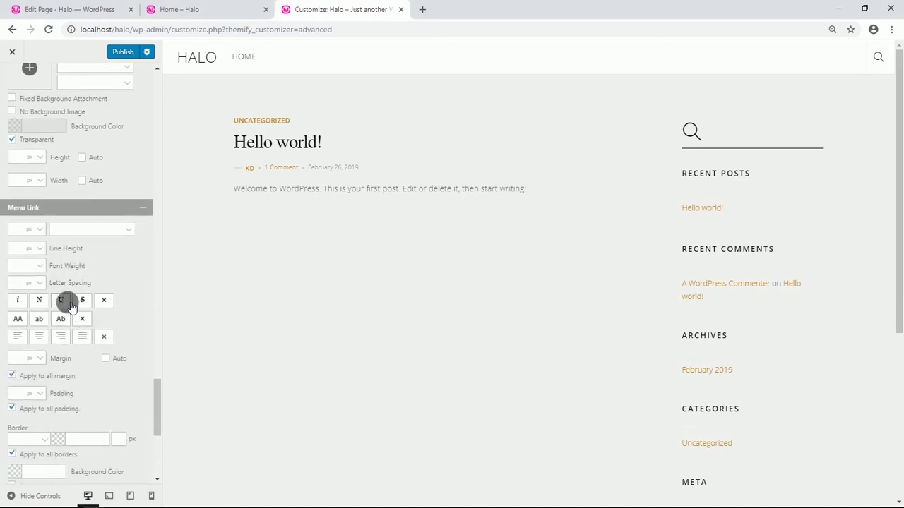
pyautogui.click(22, 231)
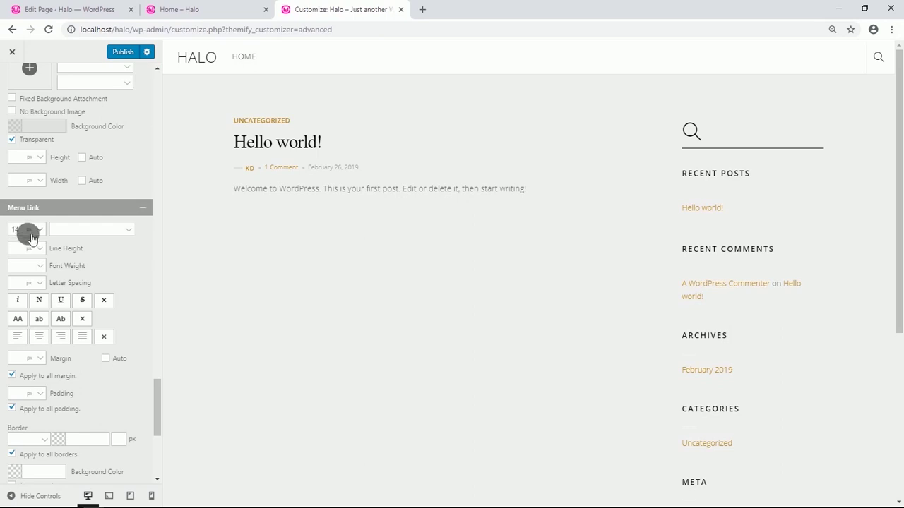
pyautogui.click(62, 323)
pyautogui.scroll(-1, 62, 324)
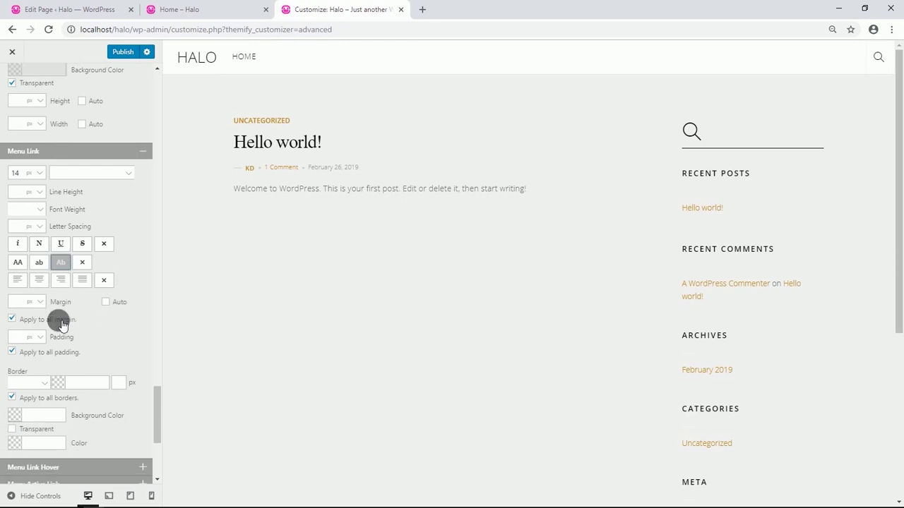
pyautogui.scroll(-1, 63, 325)
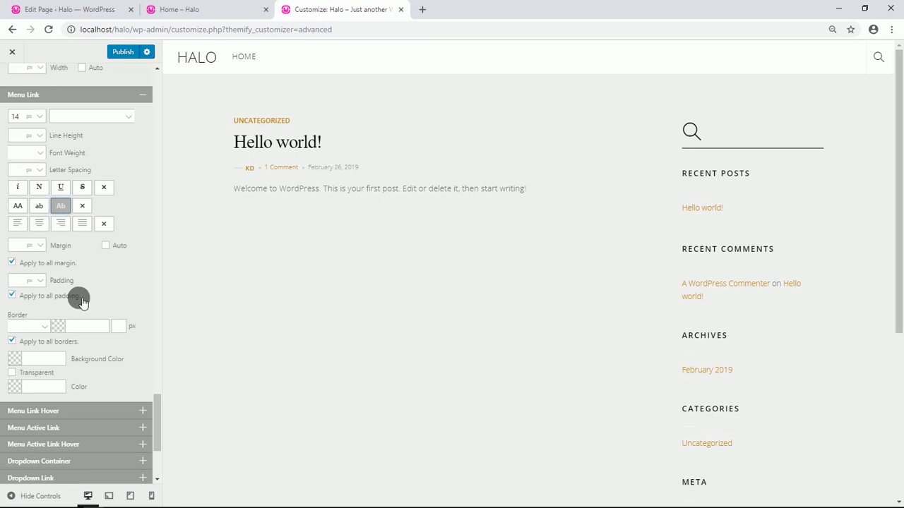
pyautogui.scroll(-1, 81, 301)
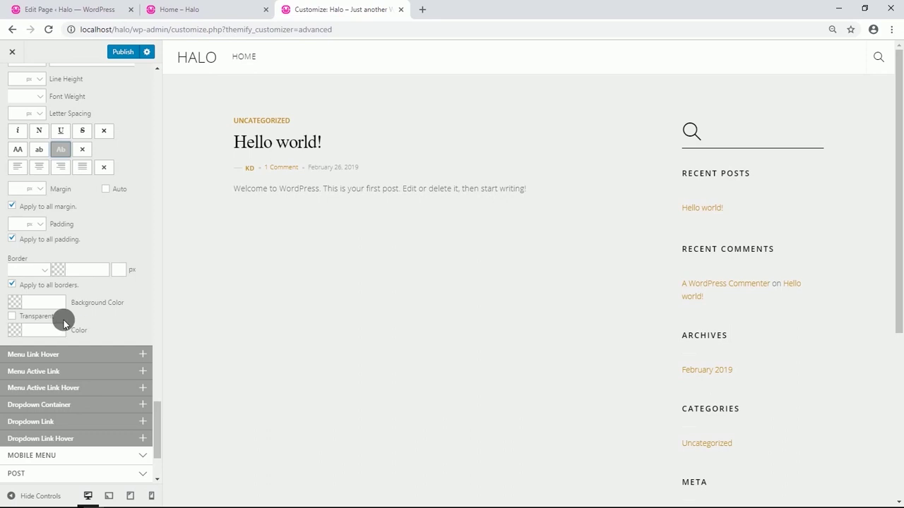
# Give hovered menu links the light grey colour #e0e0e0.
pyautogui.click(64, 352)
pyautogui.scroll(-2, 36, 299)
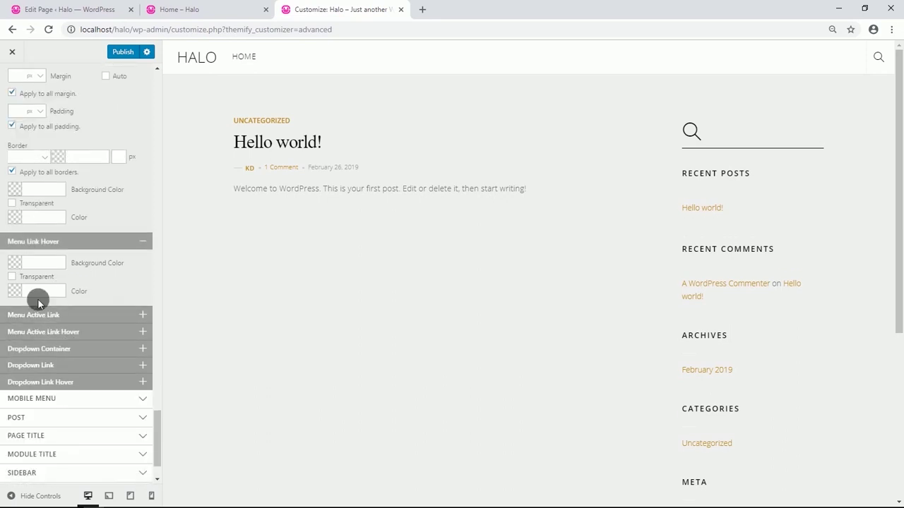
pyautogui.click(36, 295)
pyautogui.scroll(-1, 45, 297)
pyautogui.click(44, 226)
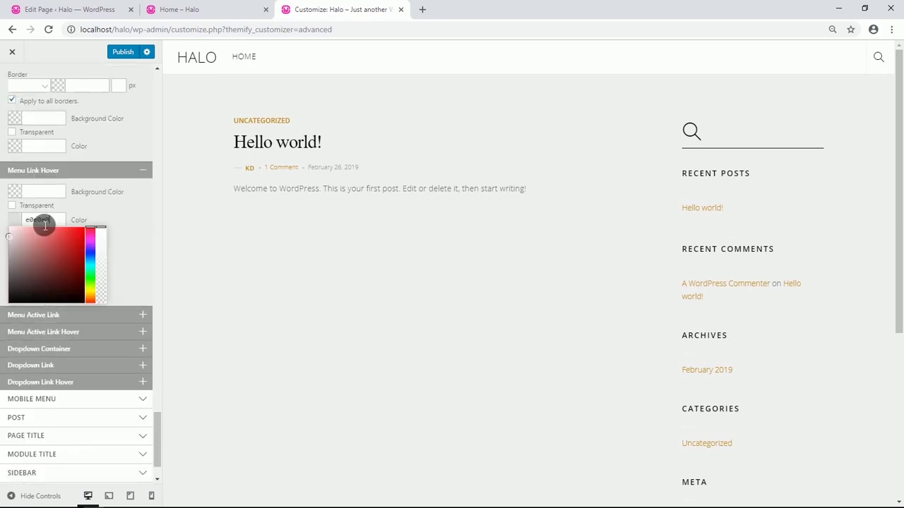
pyautogui.click(121, 249)
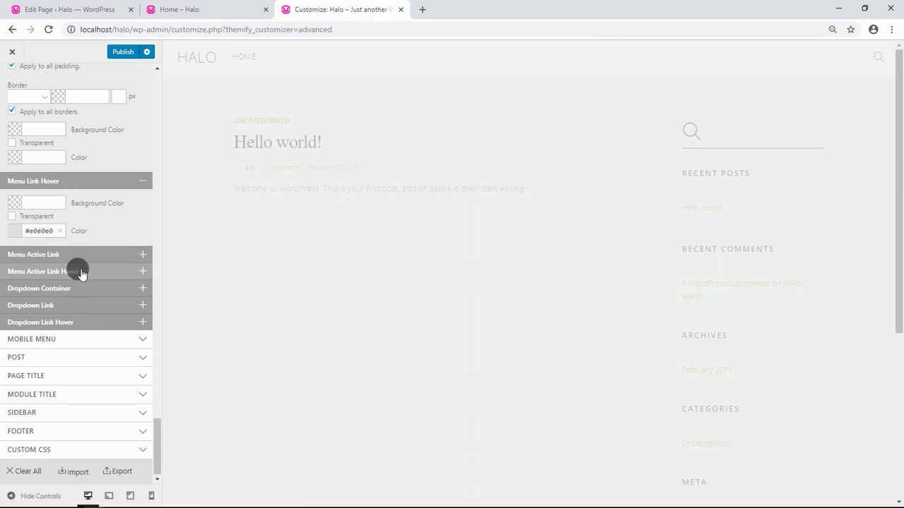
# Set the mobile menu panel background colour to #0a0a0a.
pyautogui.click(75, 339)
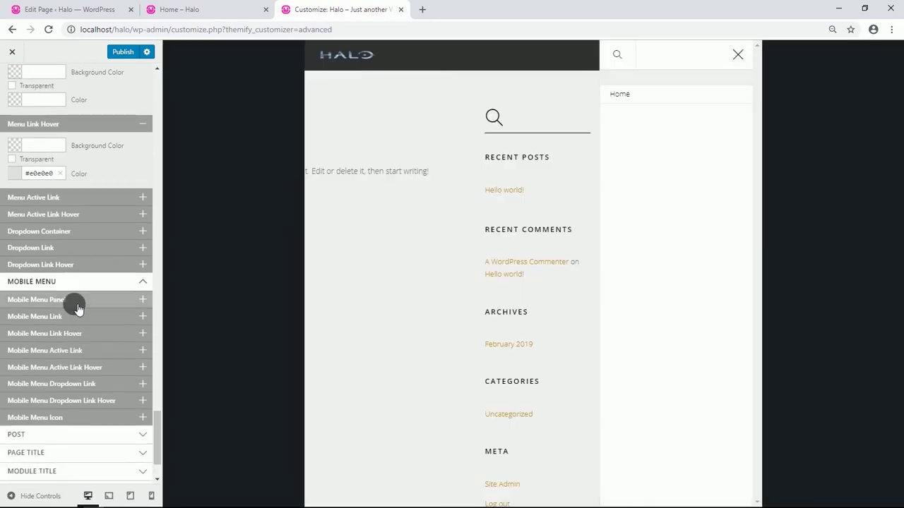
pyautogui.click(77, 307)
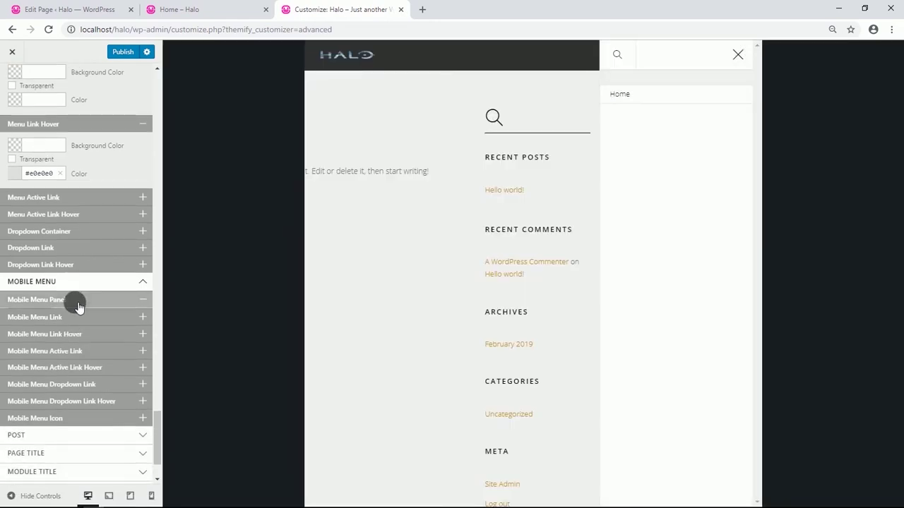
pyautogui.scroll(-1, 76, 305)
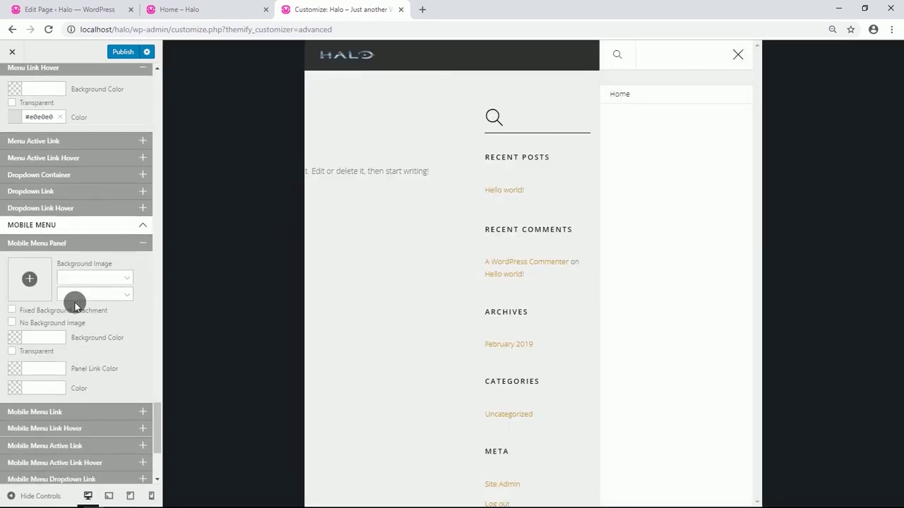
pyautogui.click(45, 340)
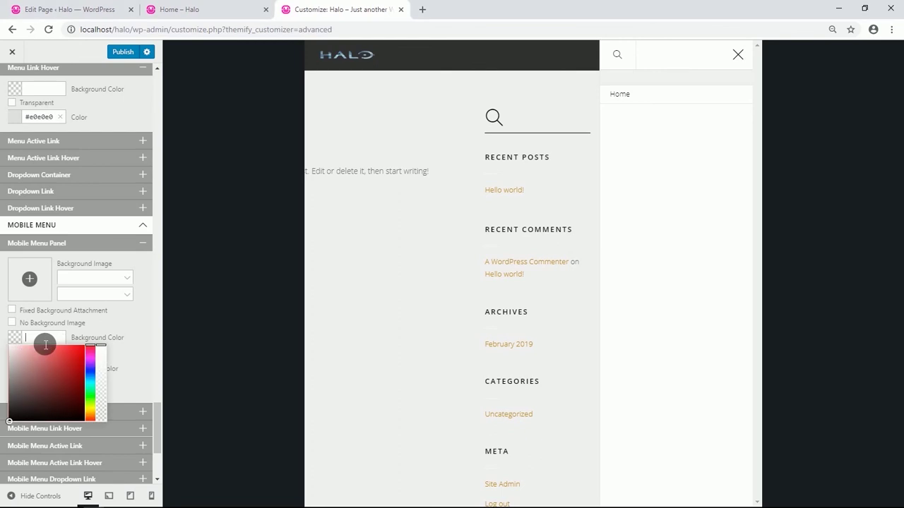
pyautogui.write('#0a0a0a')
pyautogui.click(132, 361)
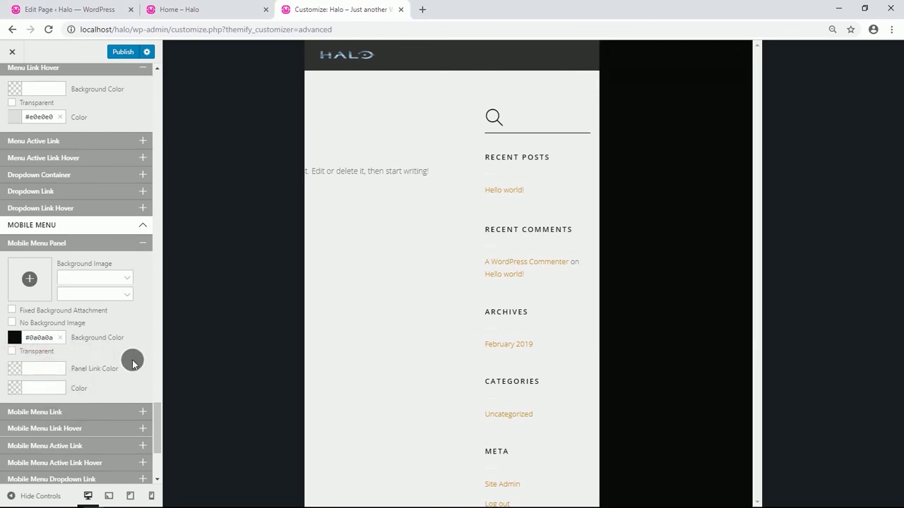
# Colour the mobile panel links and text green #44d62c.
pyautogui.click(50, 370)
pyautogui.write('44d62c')
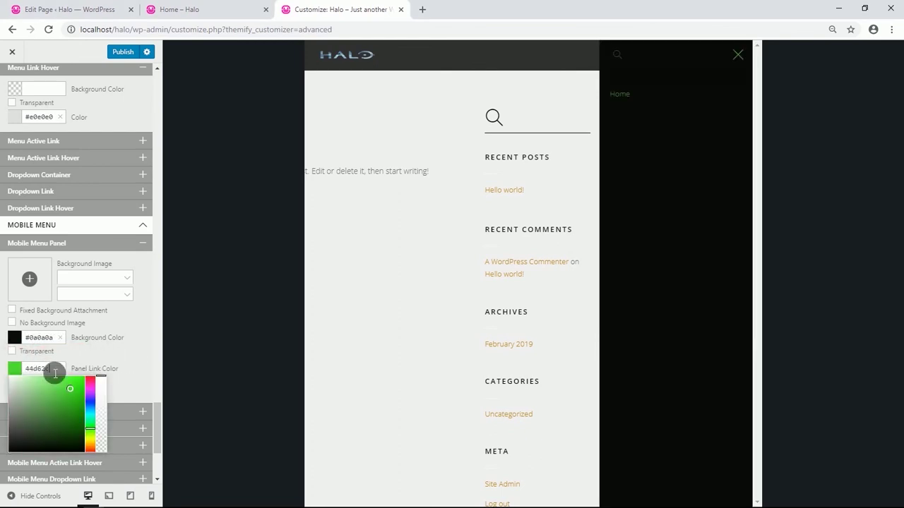
pyautogui.scroll(-1, 113, 369)
pyautogui.click(121, 331)
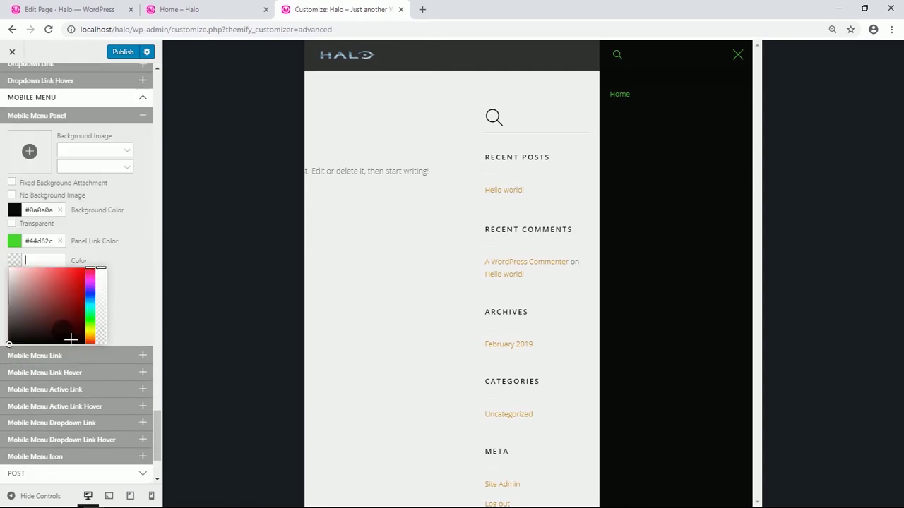
pyautogui.write('#44d62c')
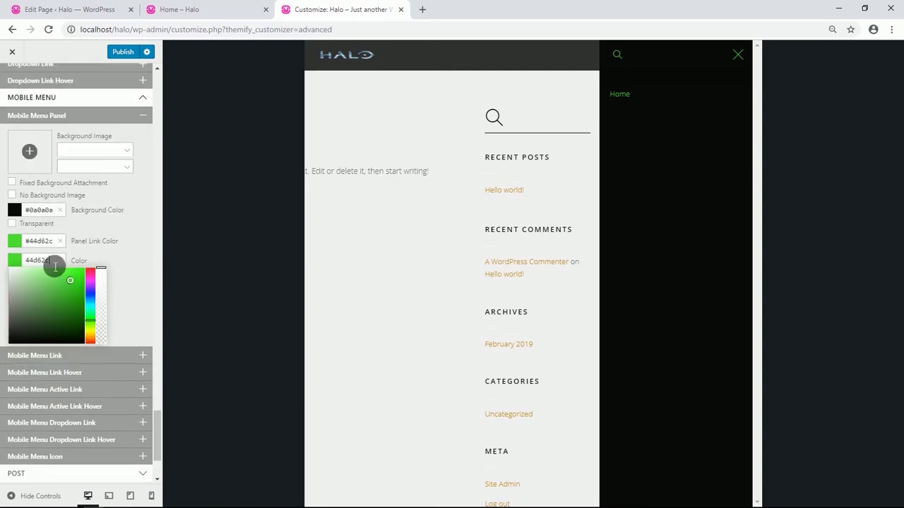
pyautogui.click(138, 275)
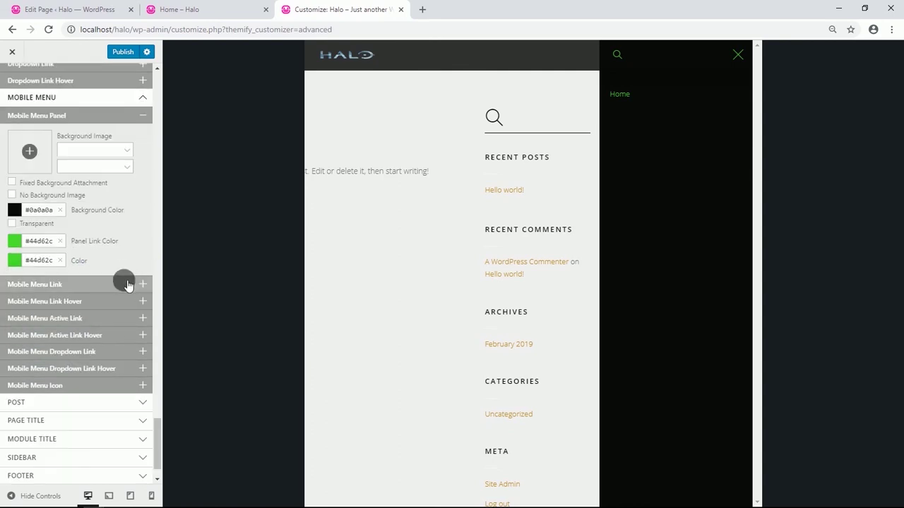
pyautogui.scroll(-2, 81, 316)
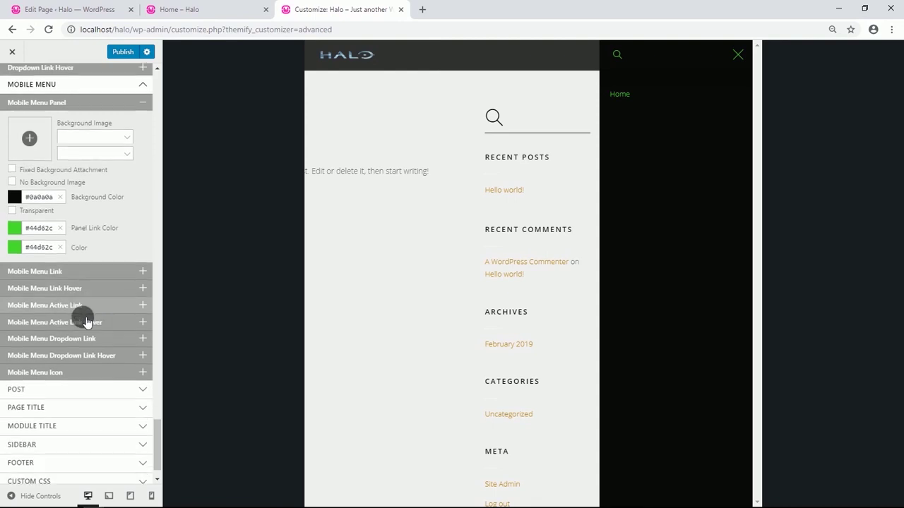
pyautogui.scroll(4, 90, 200)
pyautogui.scroll(2, 77, 183)
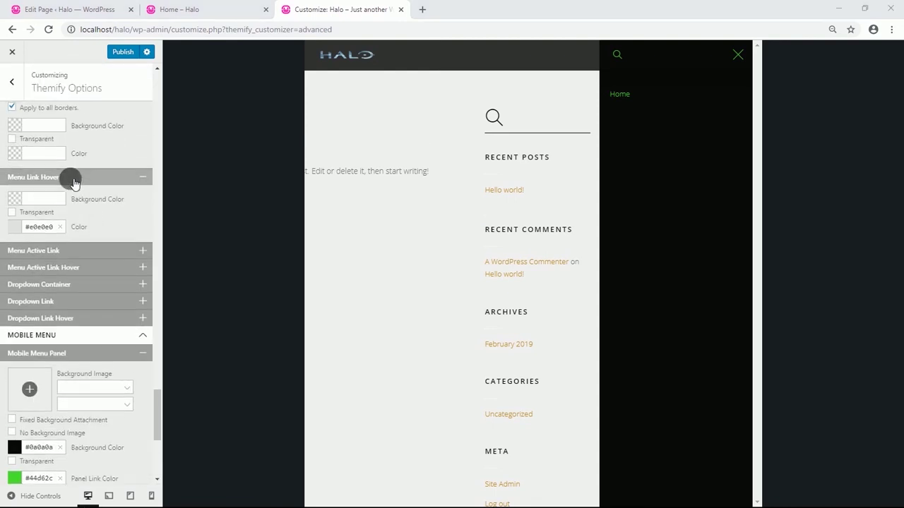
pyautogui.click(12, 82)
# Make the homepage display the static page Home.
pyautogui.click(62, 224)
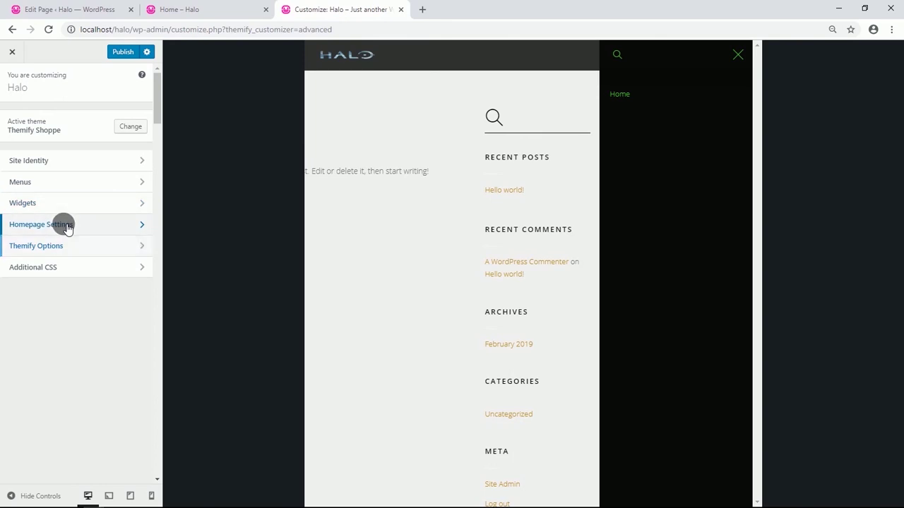
pyautogui.click(49, 221)
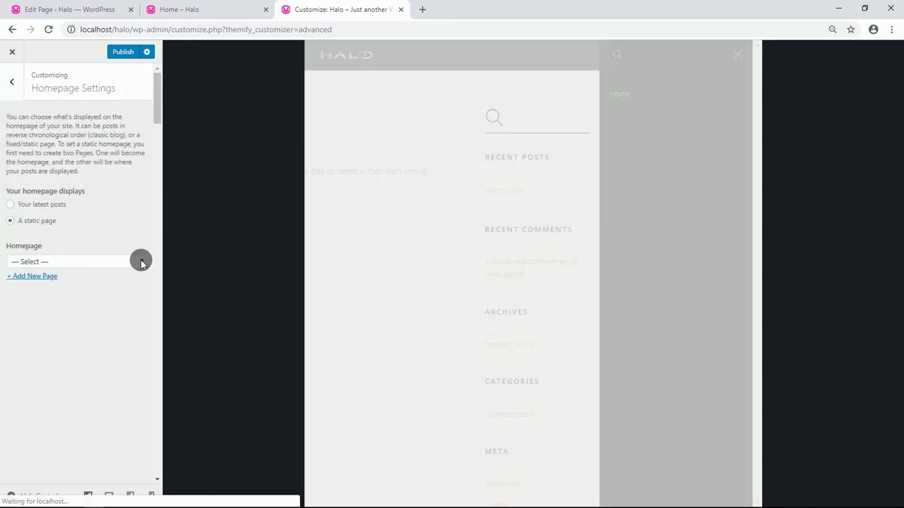
pyautogui.click(141, 259)
pyautogui.click(108, 281)
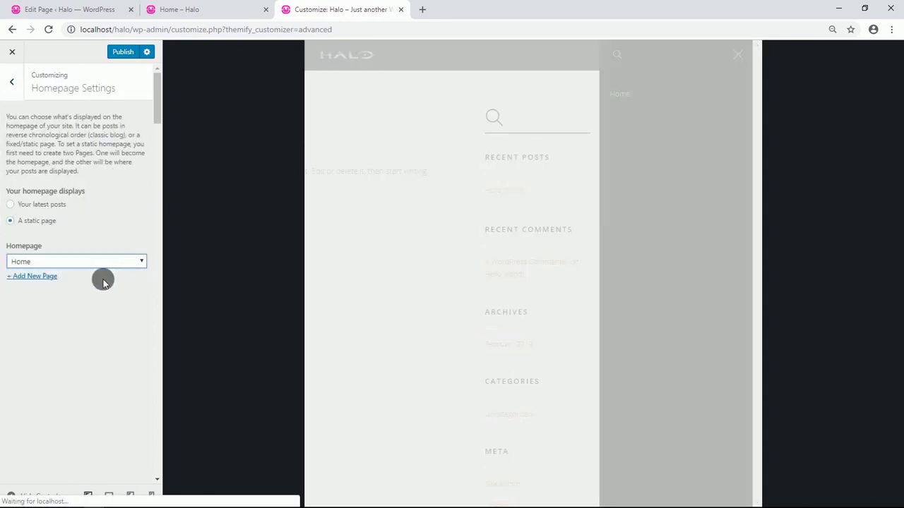
# Publish all the customizer changes.
pyautogui.click(10, 82)
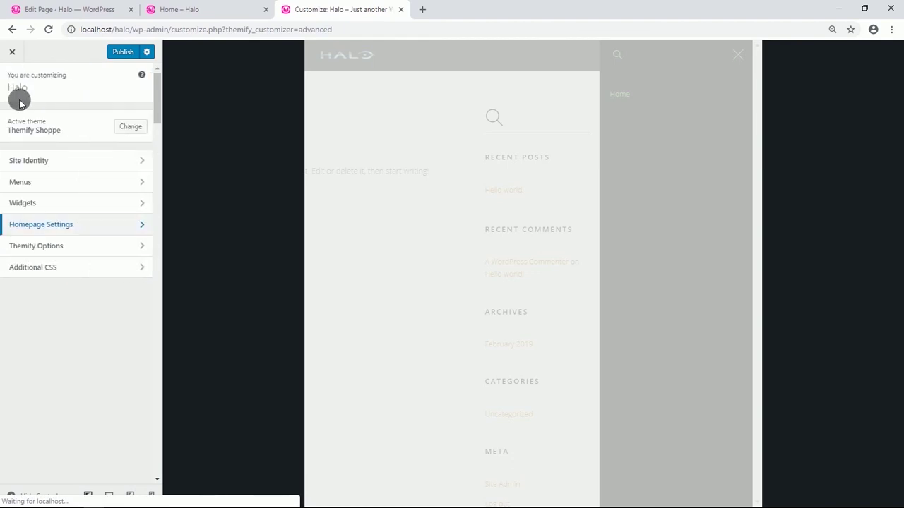
pyautogui.click(85, 251)
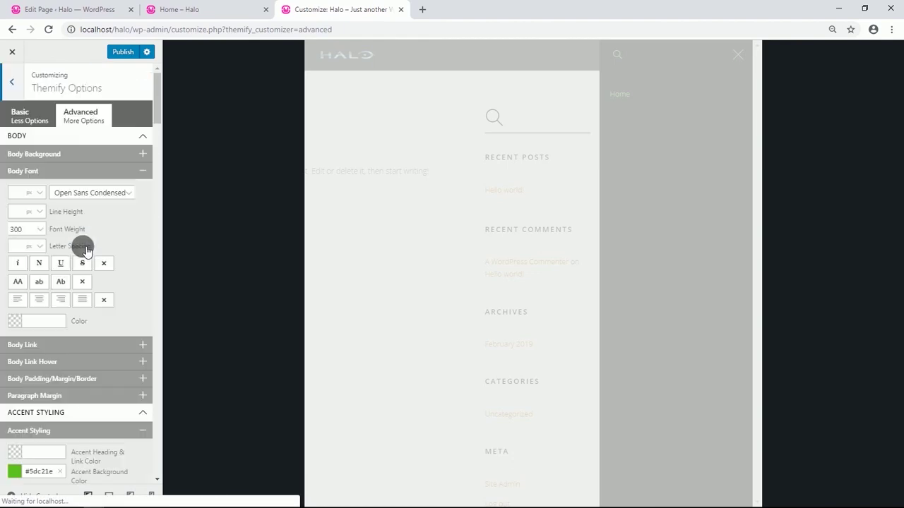
pyautogui.click(124, 55)
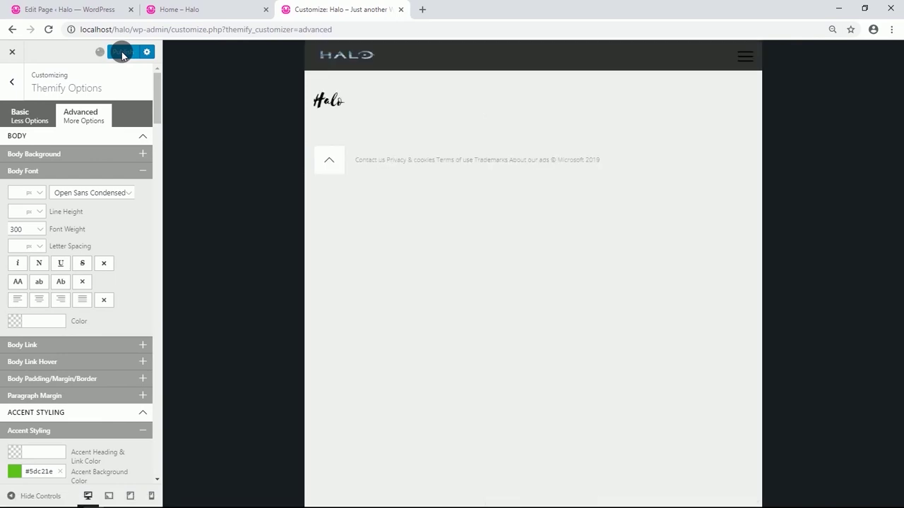
# Reload the live Home page to view the dark header with the HALO logo.
pyautogui.click(161, 9)
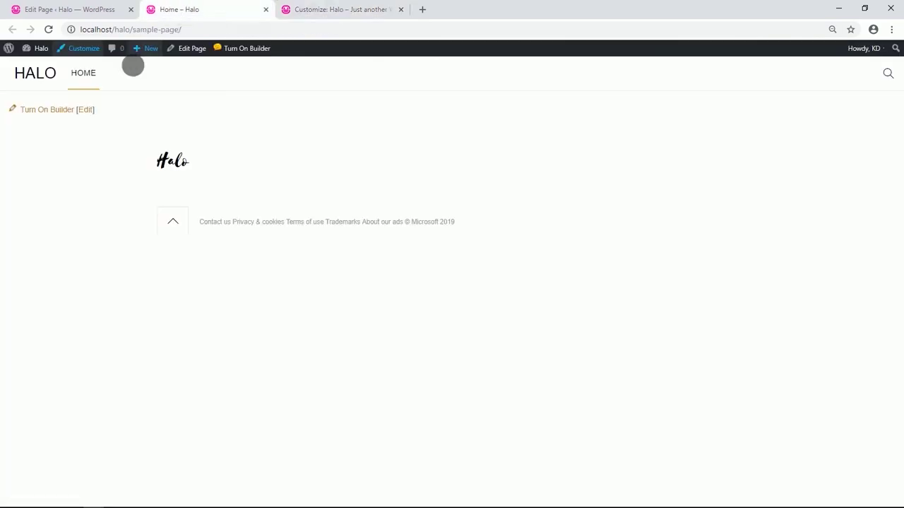
pyautogui.click(47, 30)
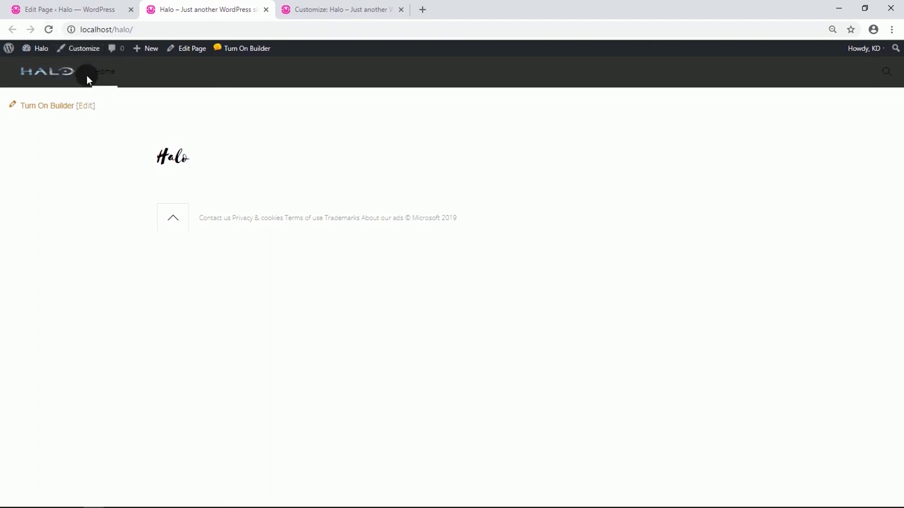
pyautogui.click(335, 11)
# Set the menu link colour to white #ffffff.
pyautogui.scroll(-1, 90, 215)
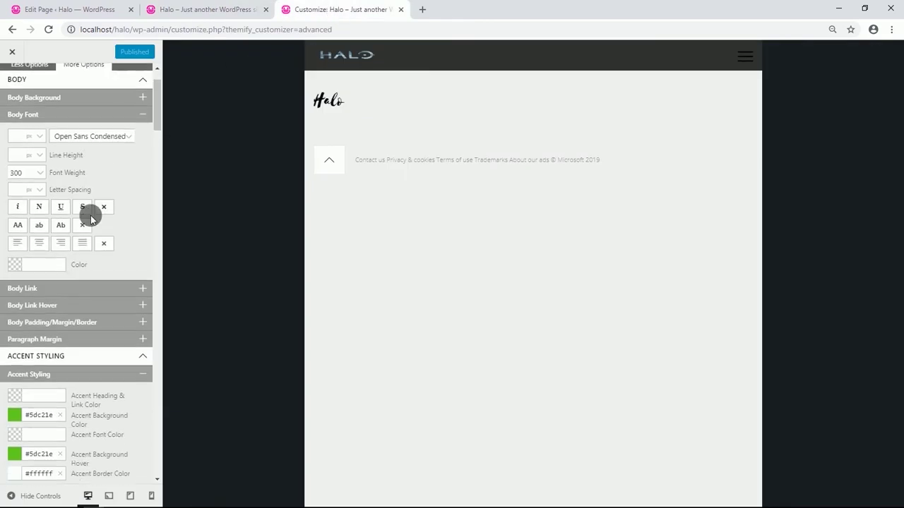
pyautogui.scroll(-5, 90, 215)
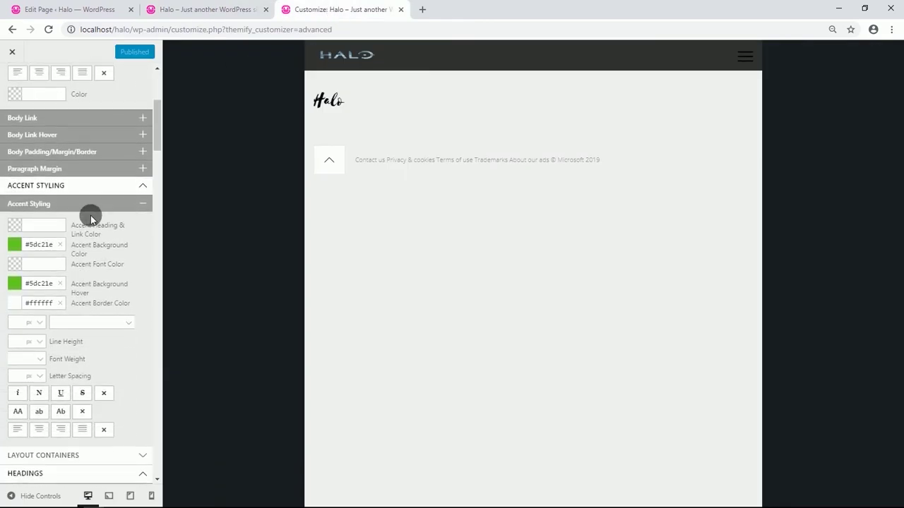
pyautogui.scroll(-6, 91, 219)
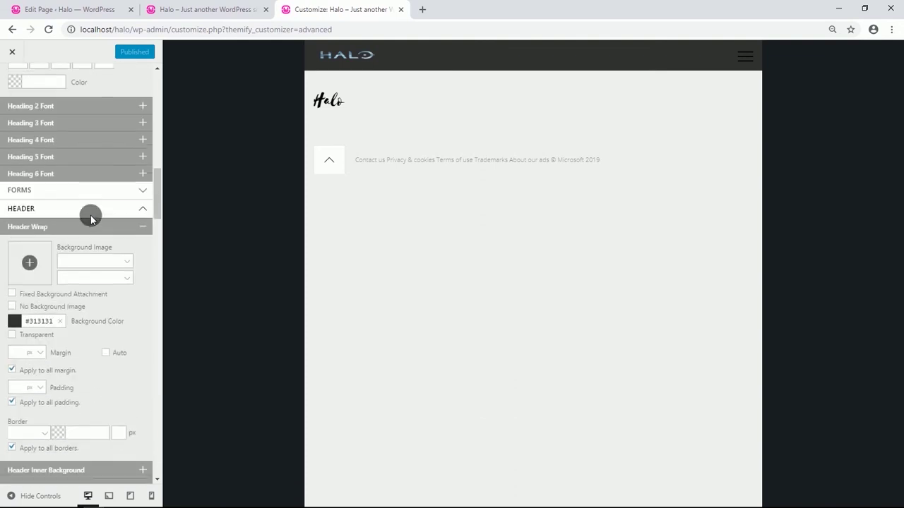
pyautogui.scroll(-3, 91, 215)
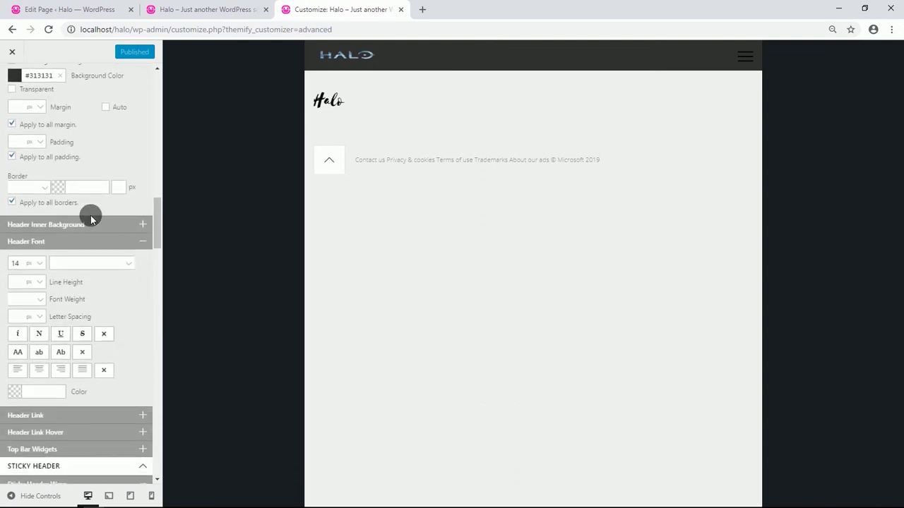
pyautogui.scroll(-3, 90, 216)
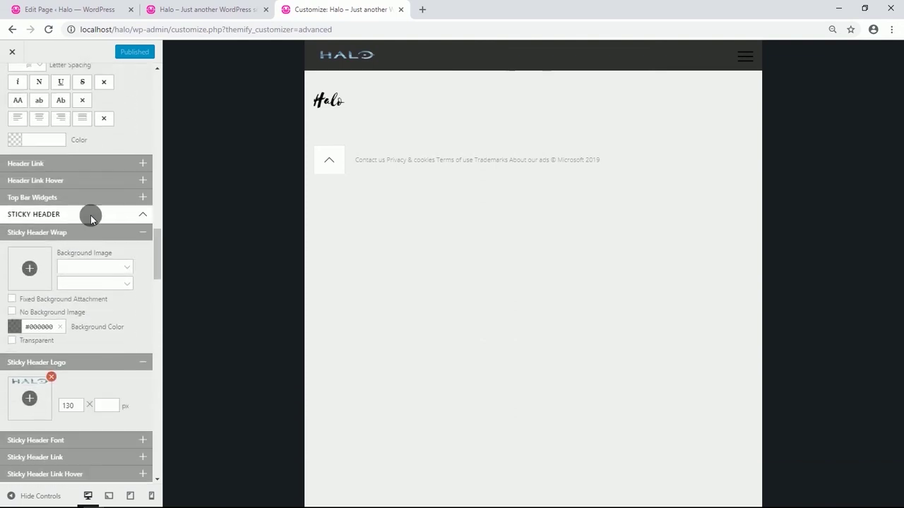
pyautogui.scroll(-4, 91, 219)
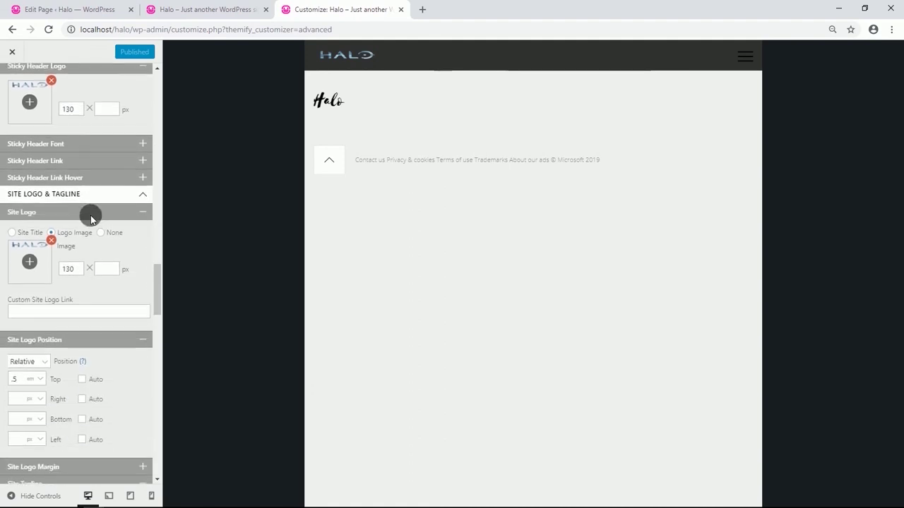
pyautogui.scroll(-5, 93, 219)
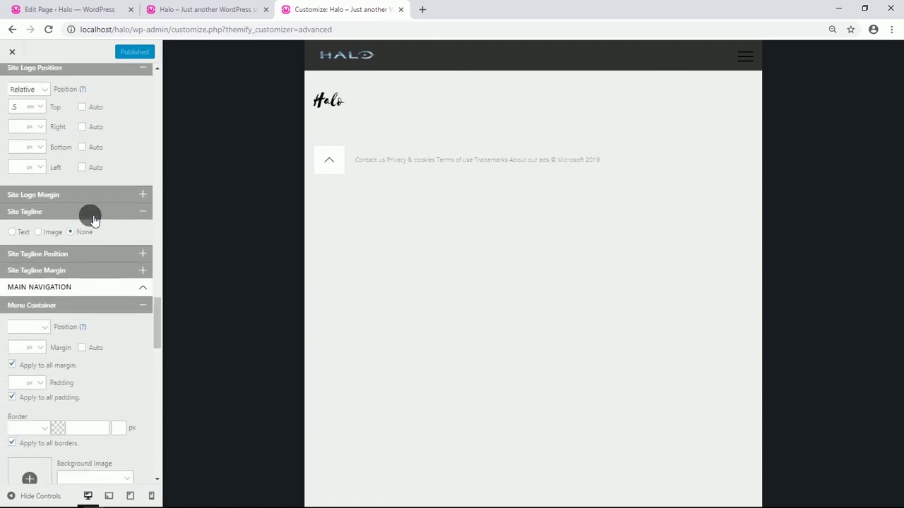
pyautogui.scroll(-5, 93, 219)
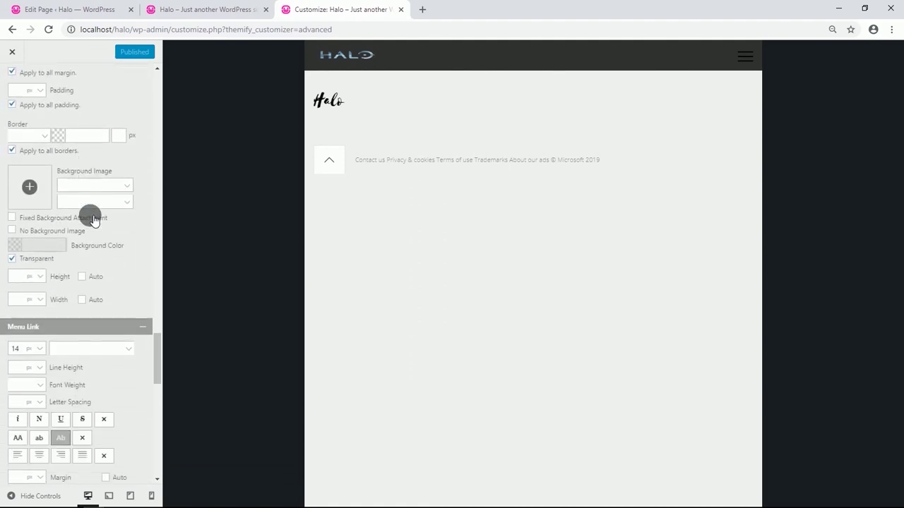
pyautogui.scroll(-3, 92, 217)
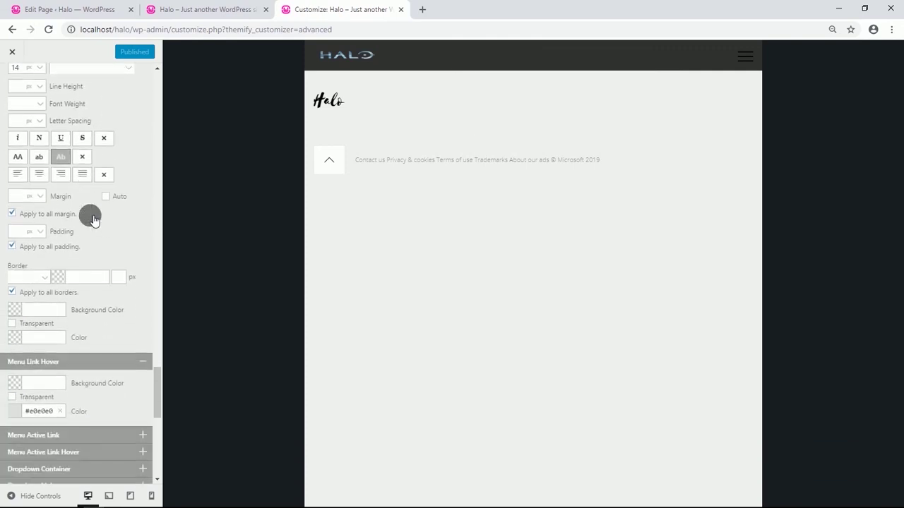
pyautogui.click(16, 335)
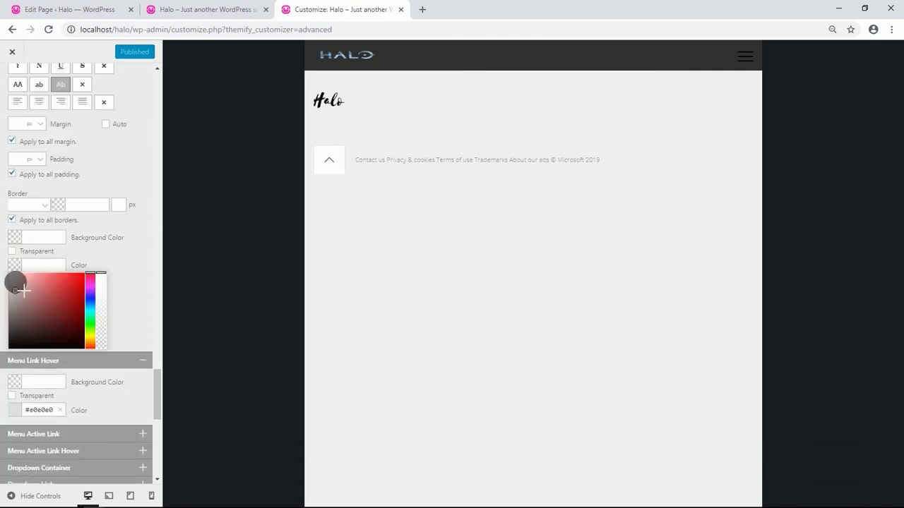
pyautogui.moveTo(14, 282); pyautogui.dragTo(11, 261)
pyautogui.click(134, 264)
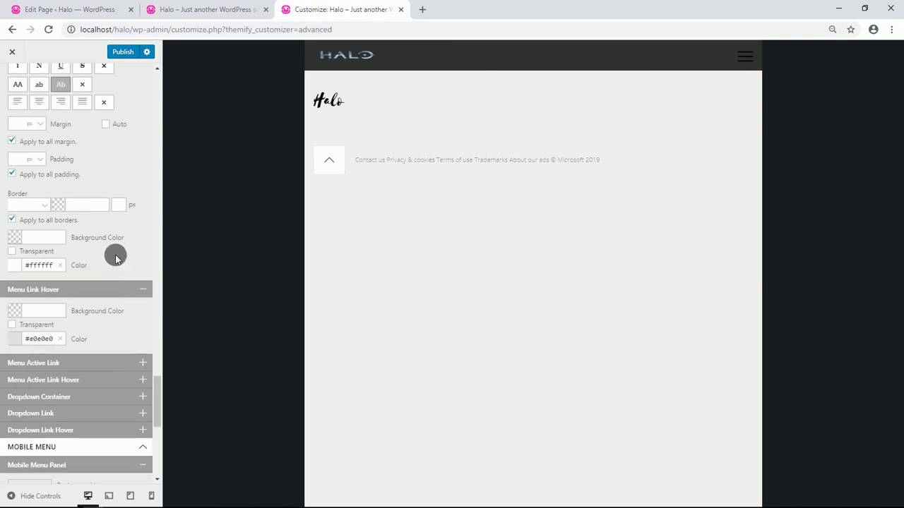
# Set the header font colour to white #ffffff and publish the changes.
pyautogui.scroll(8, 116, 255)
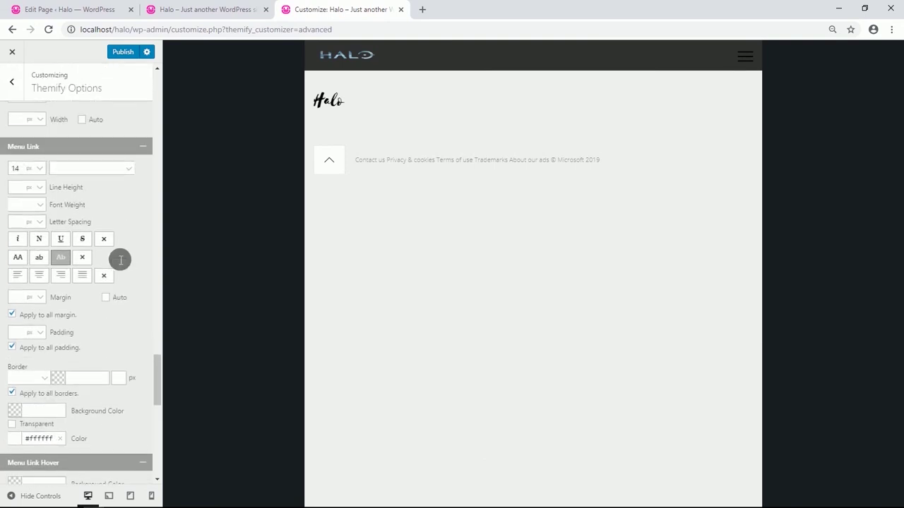
pyautogui.scroll(5, 120, 260)
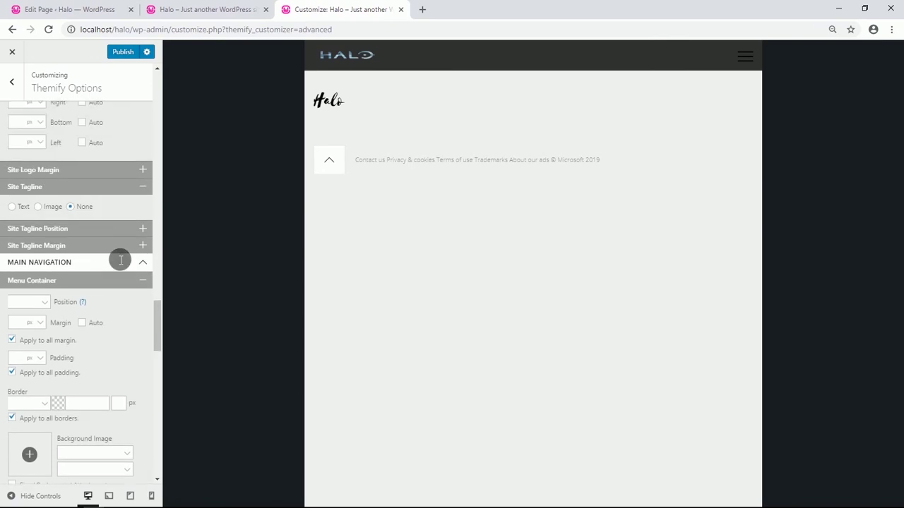
pyautogui.scroll(8, 120, 260)
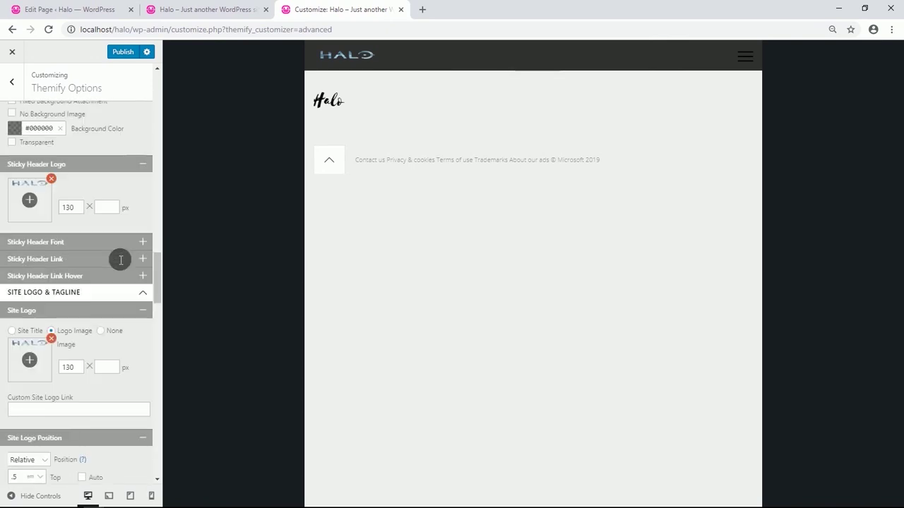
pyautogui.scroll(1, 120, 260)
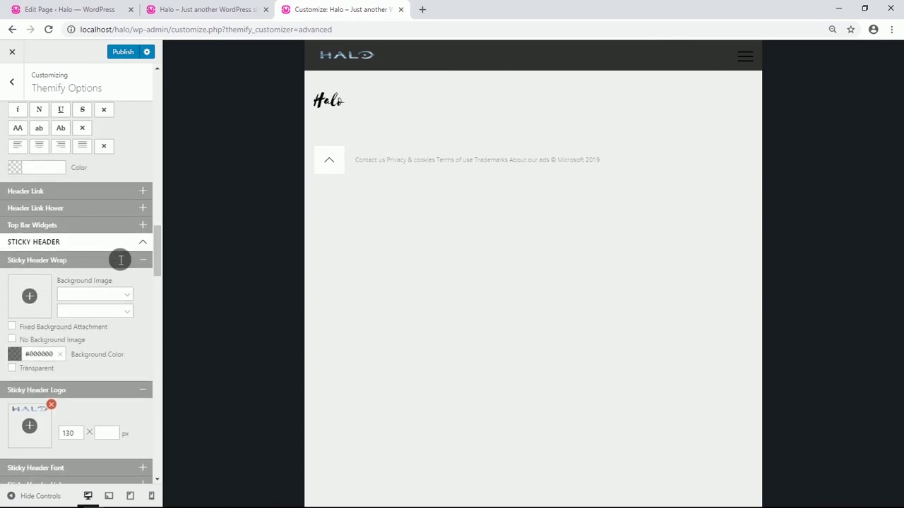
pyautogui.scroll(1, 120, 260)
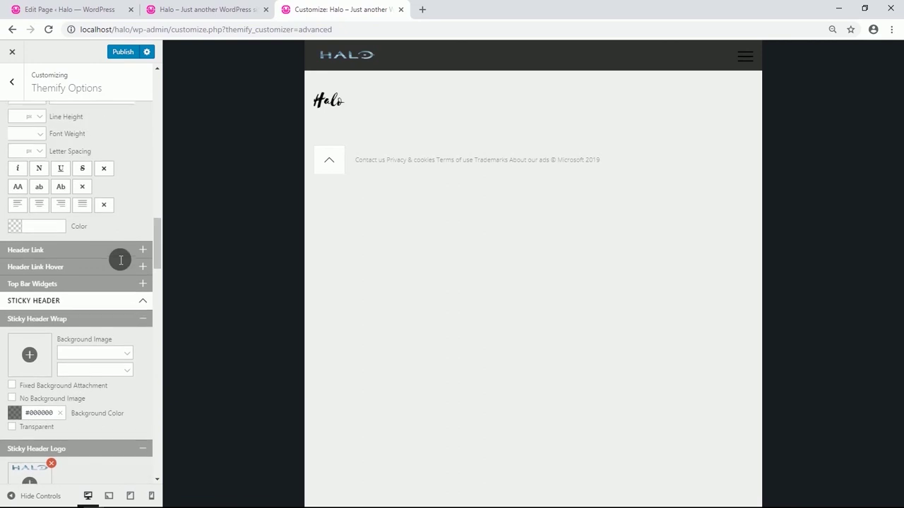
pyautogui.scroll(3, 120, 259)
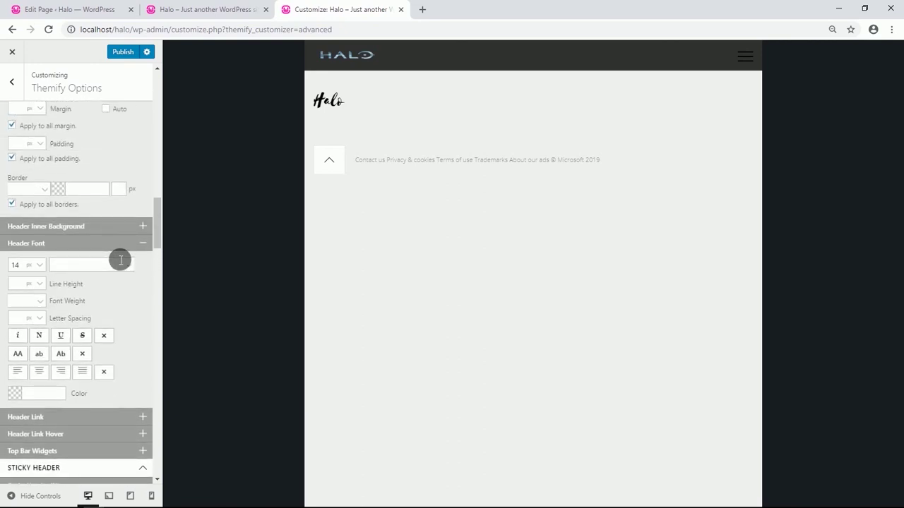
pyautogui.click(15, 393)
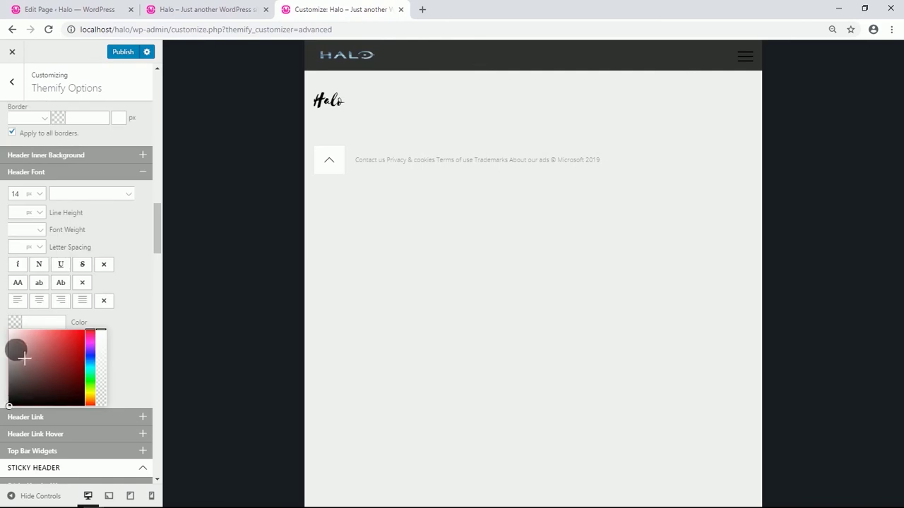
pyautogui.moveTo(7, 321); pyautogui.dragTo(4, 304)
pyautogui.click(113, 322)
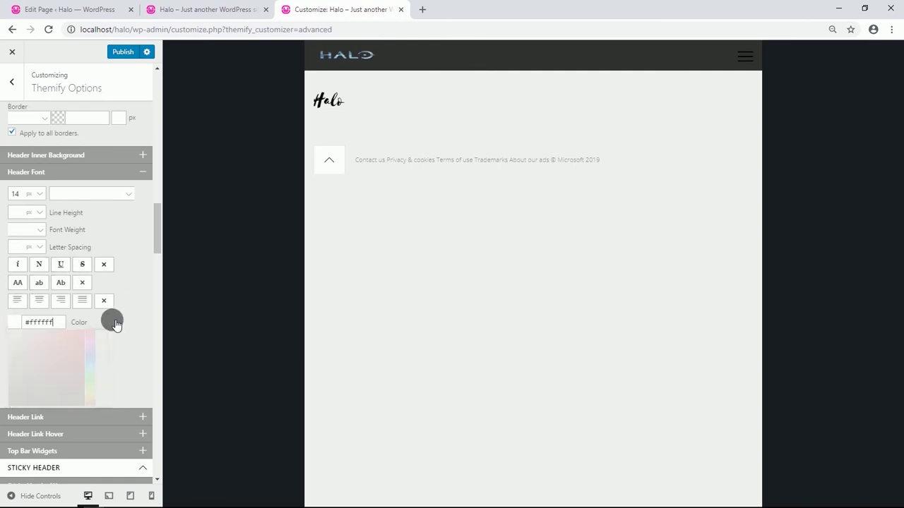
pyautogui.click(122, 54)
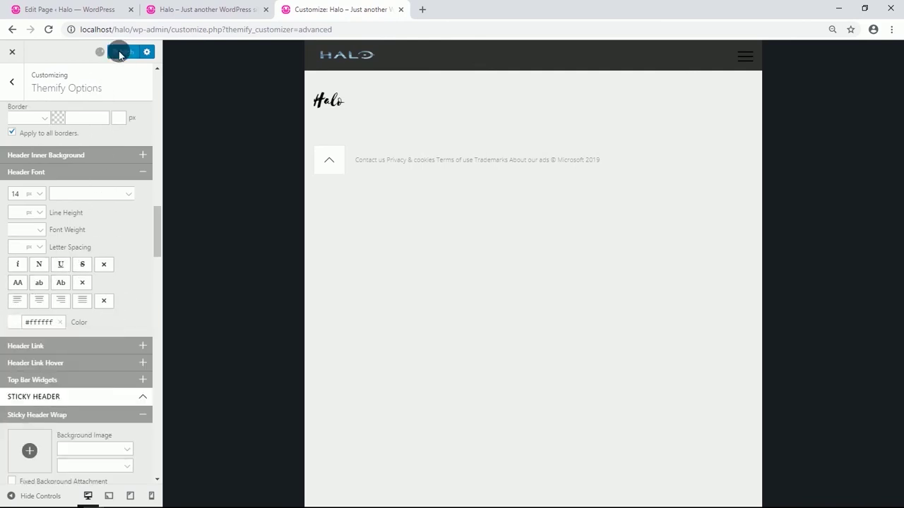
# Reload the live site to check the white links, then go to the Menus admin page.
pyautogui.click(194, 10)
pyautogui.click(49, 29)
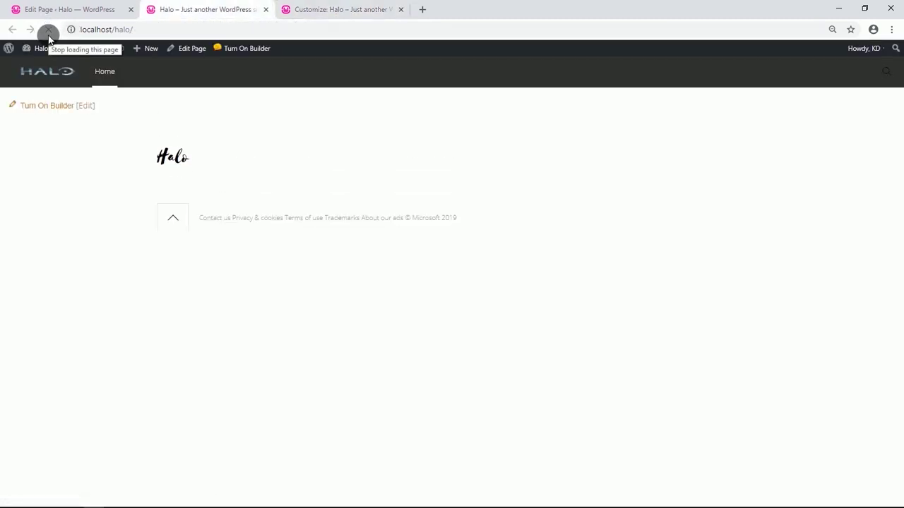
pyautogui.moveTo(50, 54)
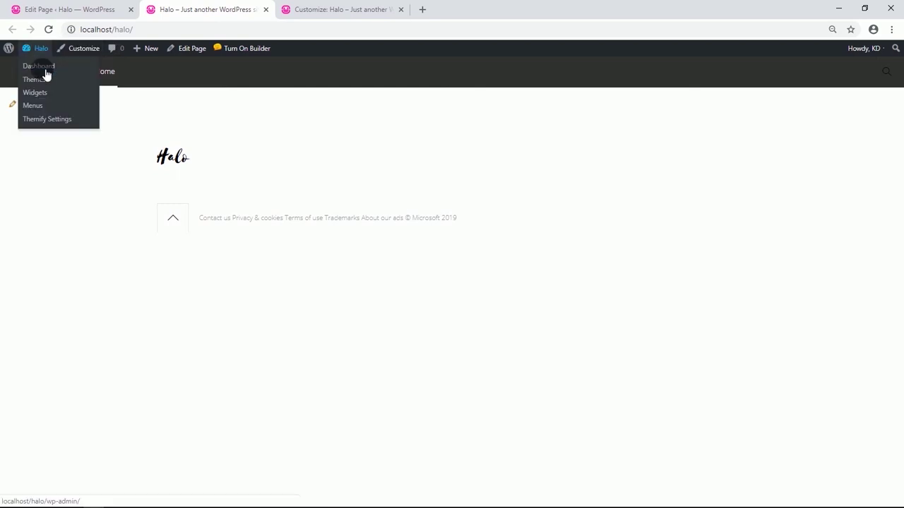
pyautogui.click(34, 105)
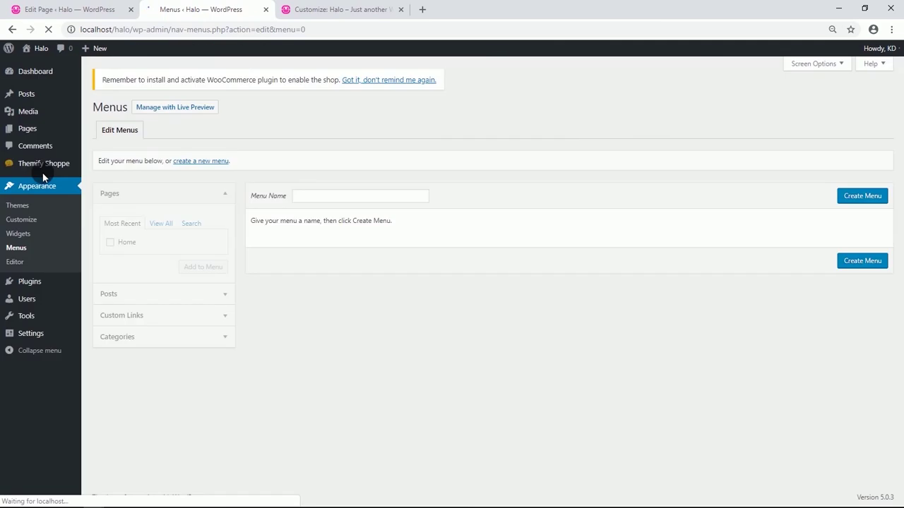
# Create a menu named 'main nav' and add a Consoles custom link.
pyautogui.click(303, 194)
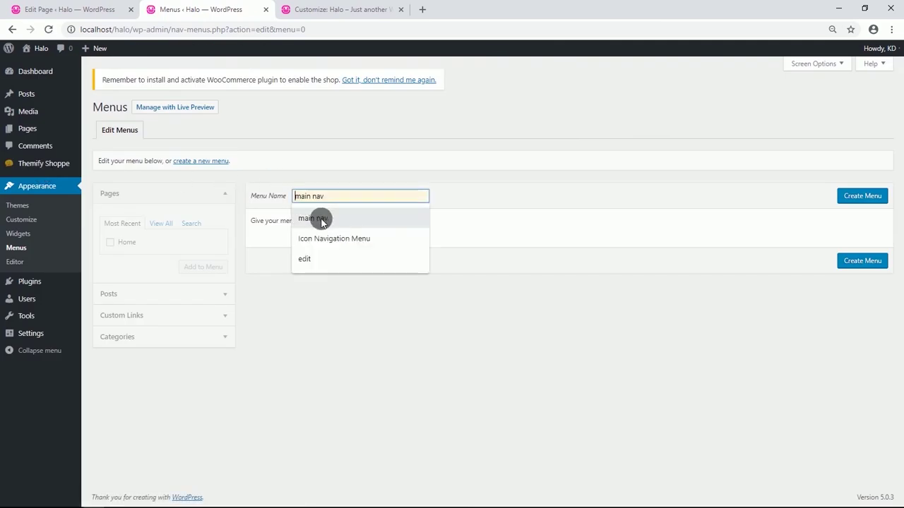
pyautogui.click(318, 218)
pyautogui.click(871, 196)
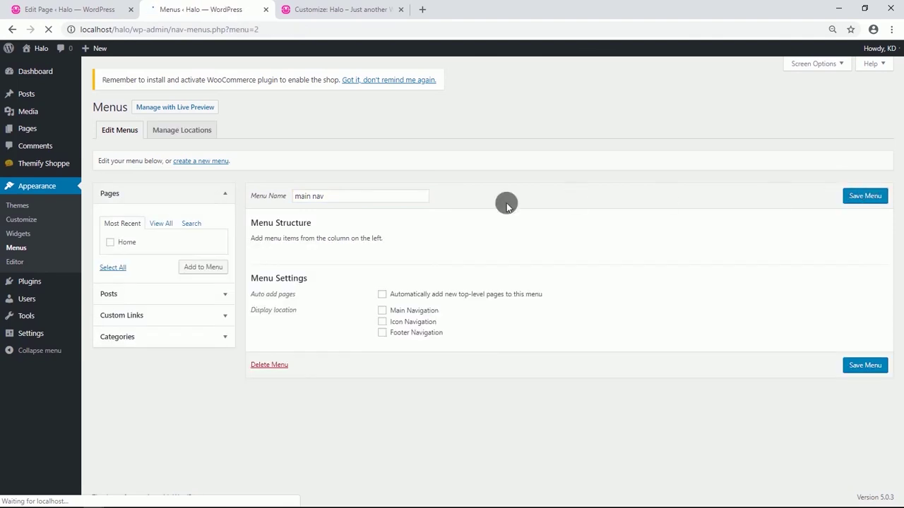
pyautogui.click(209, 318)
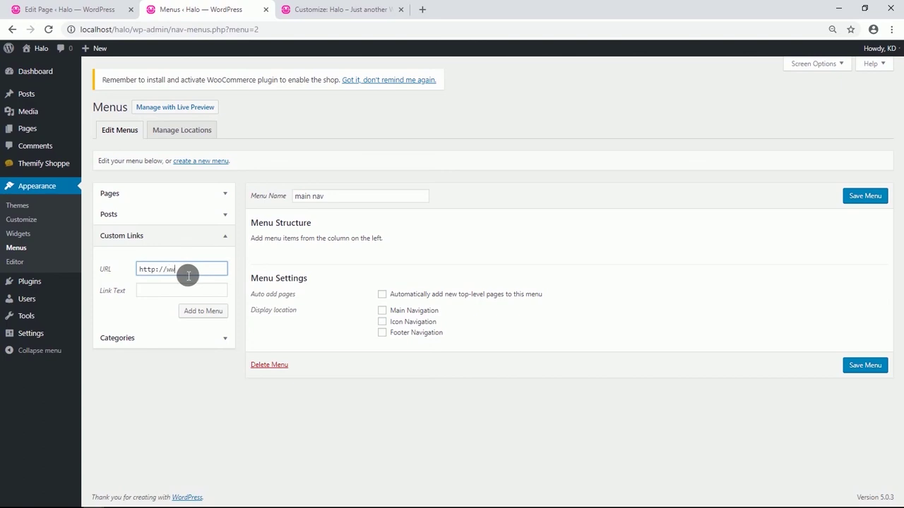
pyautogui.click(182, 291)
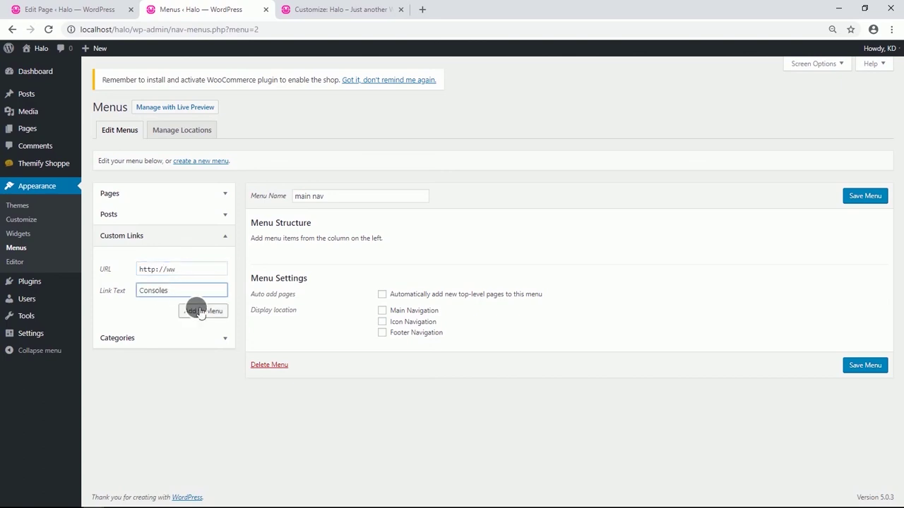
pyautogui.click(198, 310)
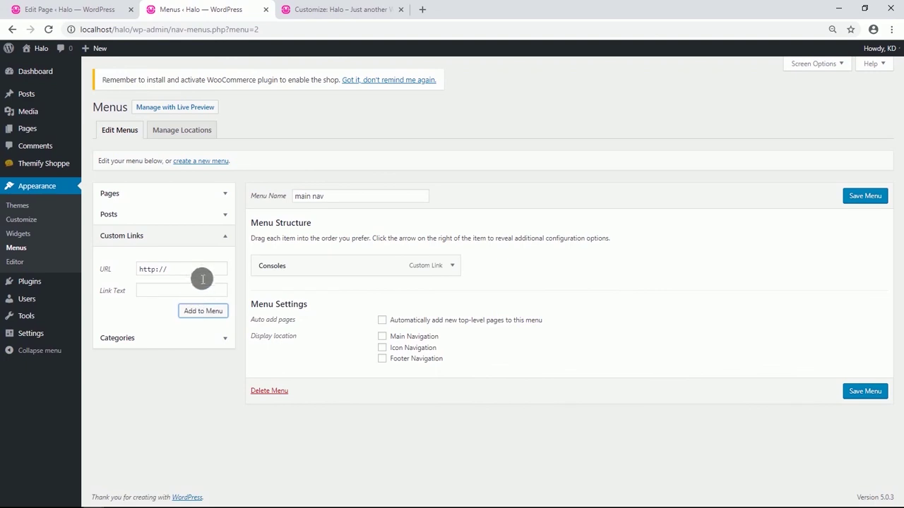
# Add Games, Community and Accessories custom links to the menu.
pyautogui.click(201, 274)
pyautogui.write('ww')
pyautogui.click(168, 292)
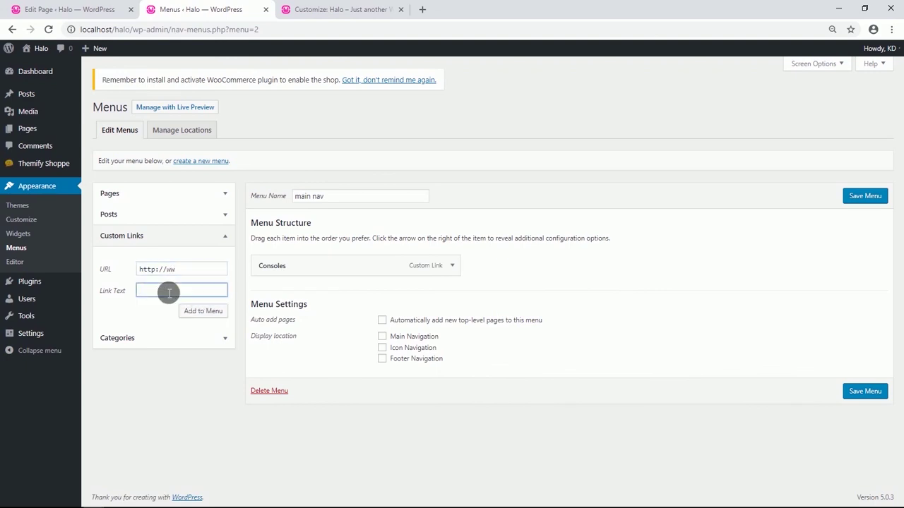
pyautogui.click(195, 311)
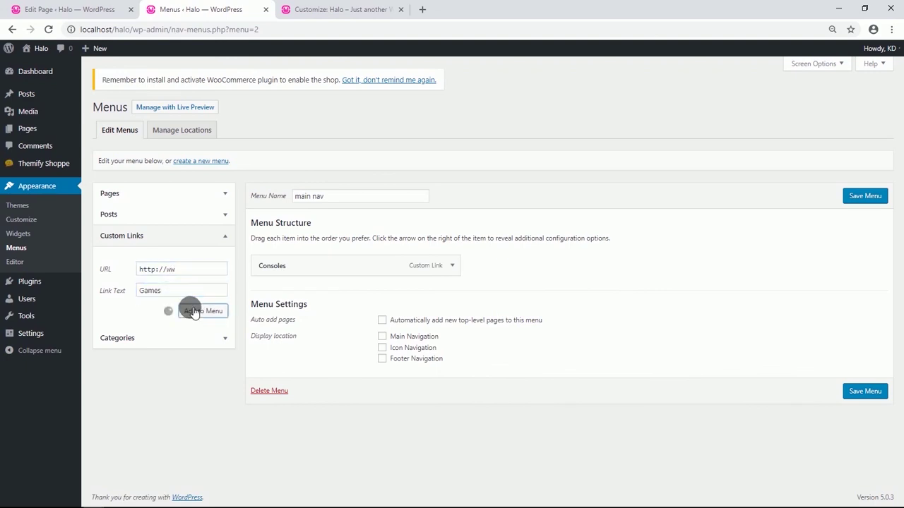
pyautogui.click(178, 269)
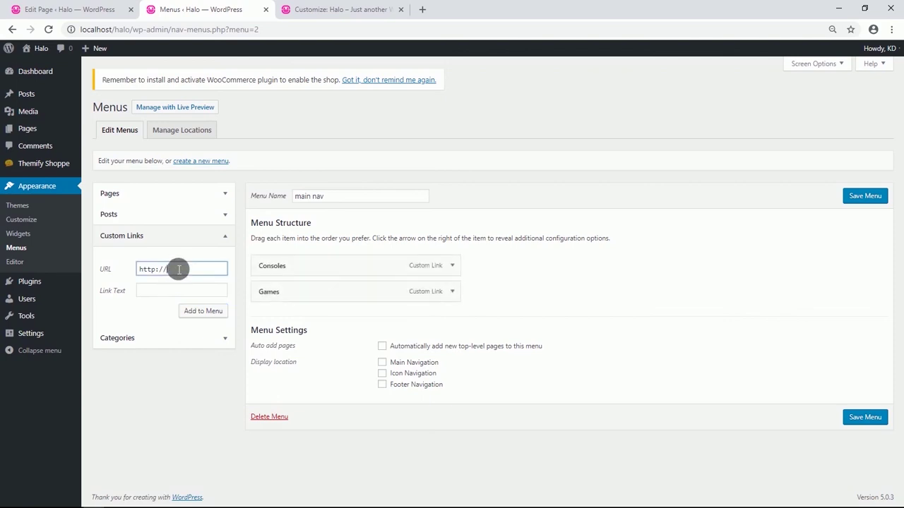
pyautogui.write('ww')
pyautogui.click(199, 292)
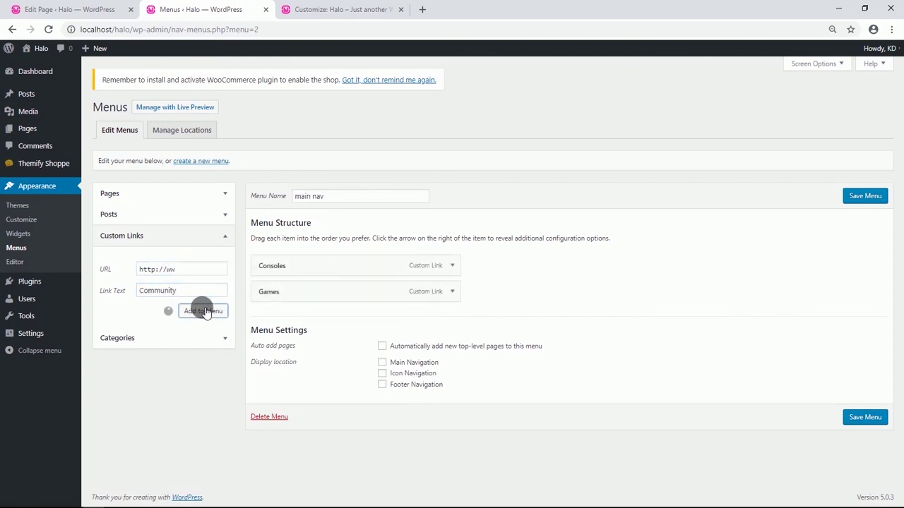
pyautogui.click(185, 274)
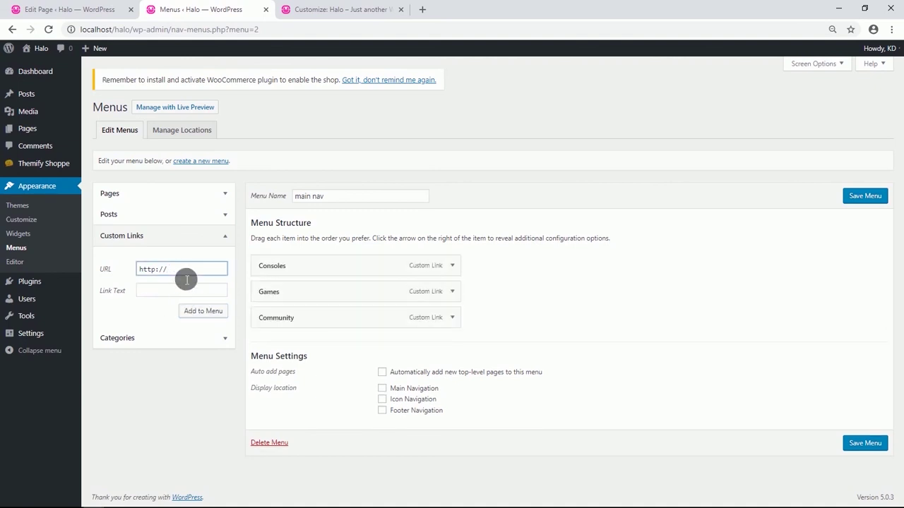
pyautogui.click(196, 291)
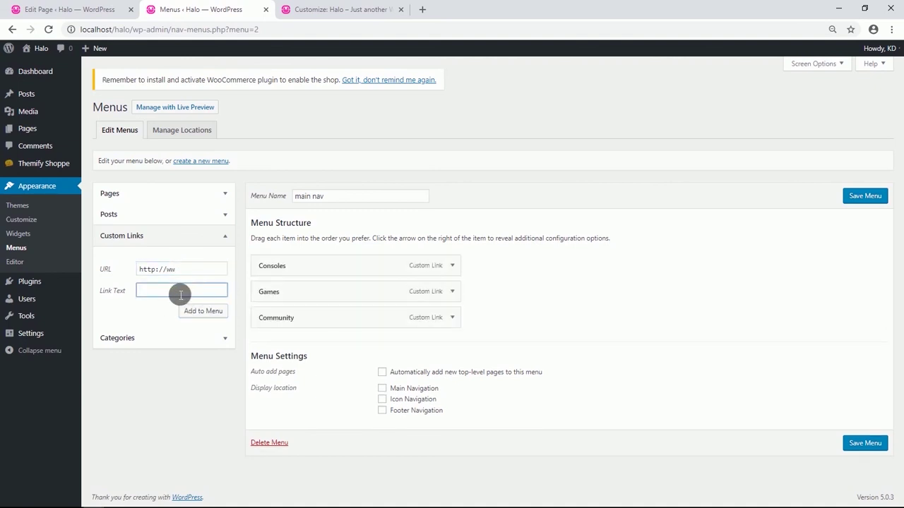
pyautogui.click(200, 313)
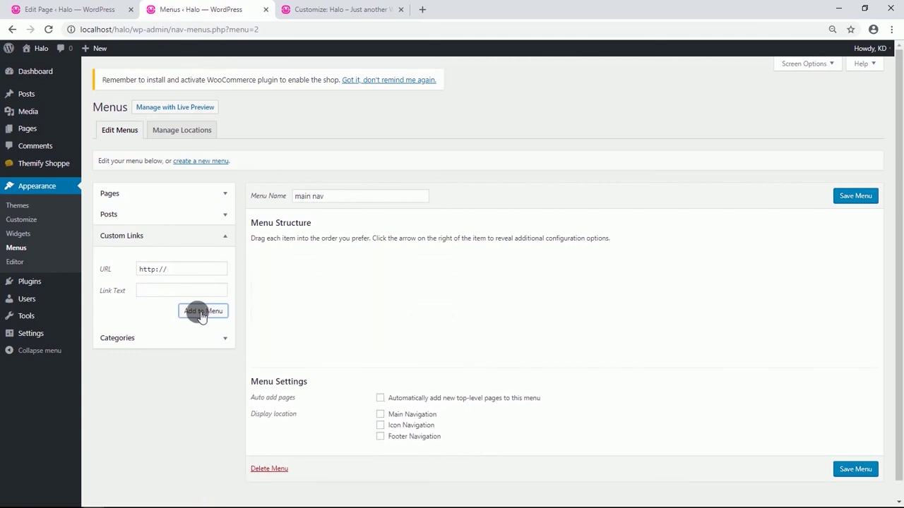
# Add Official Gear and More custom links to the menu.
pyautogui.click(181, 274)
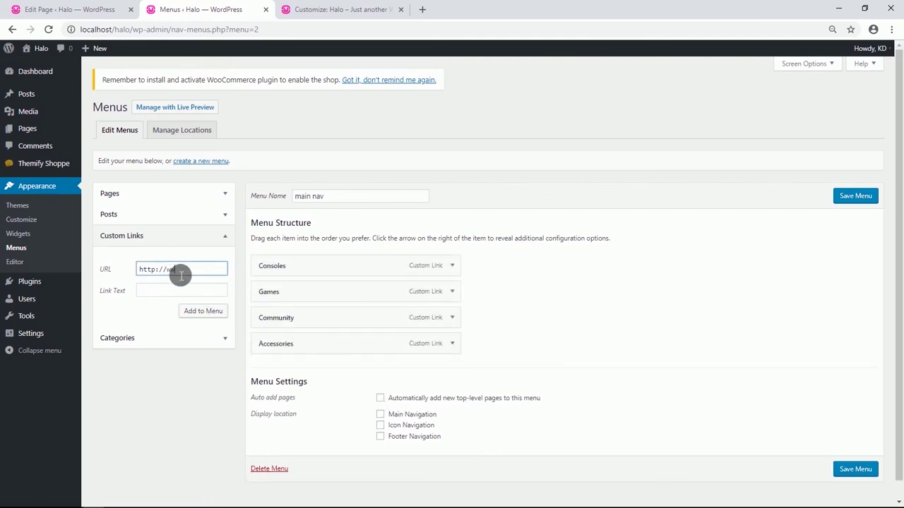
pyautogui.click(205, 292)
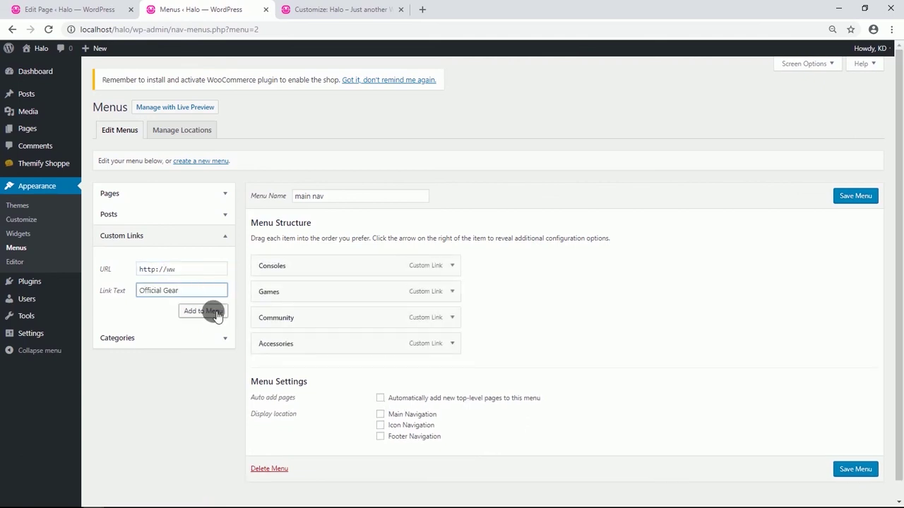
pyautogui.click(210, 310)
pyautogui.click(194, 274)
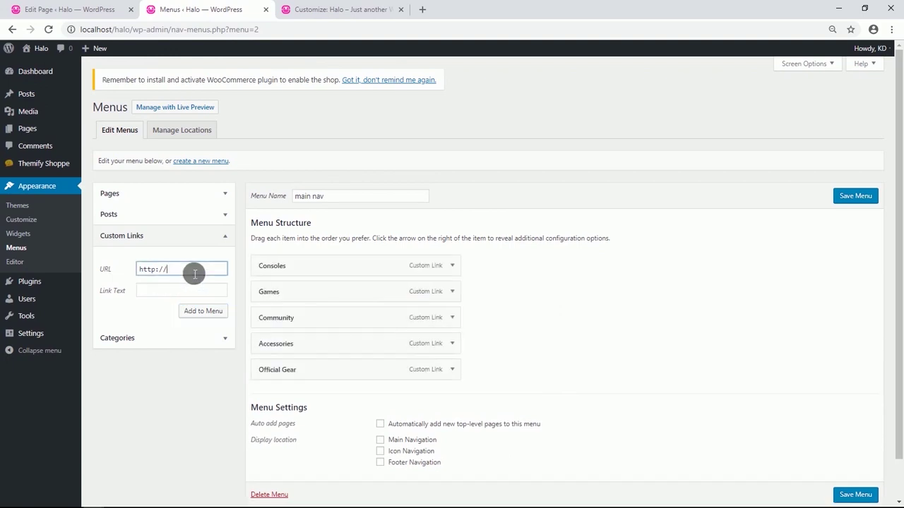
pyautogui.write('ww')
pyautogui.click(185, 294)
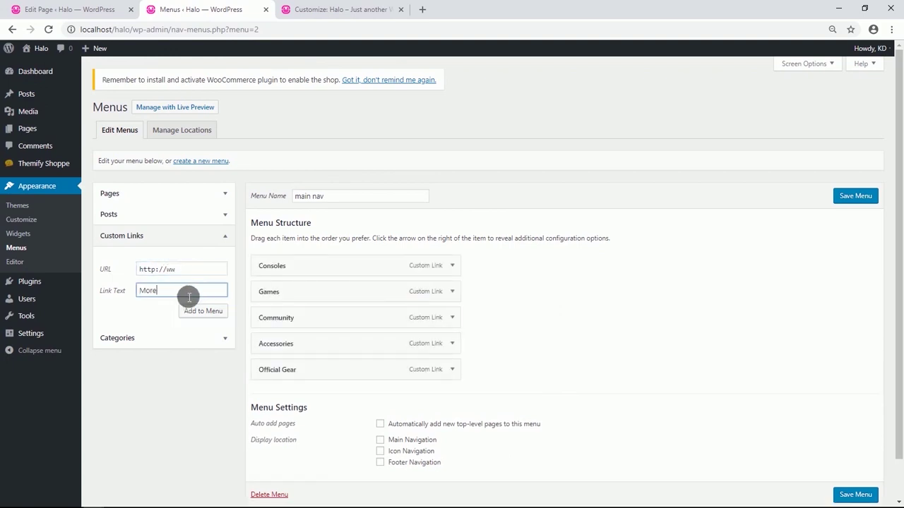
pyautogui.write('More')
pyautogui.click(205, 315)
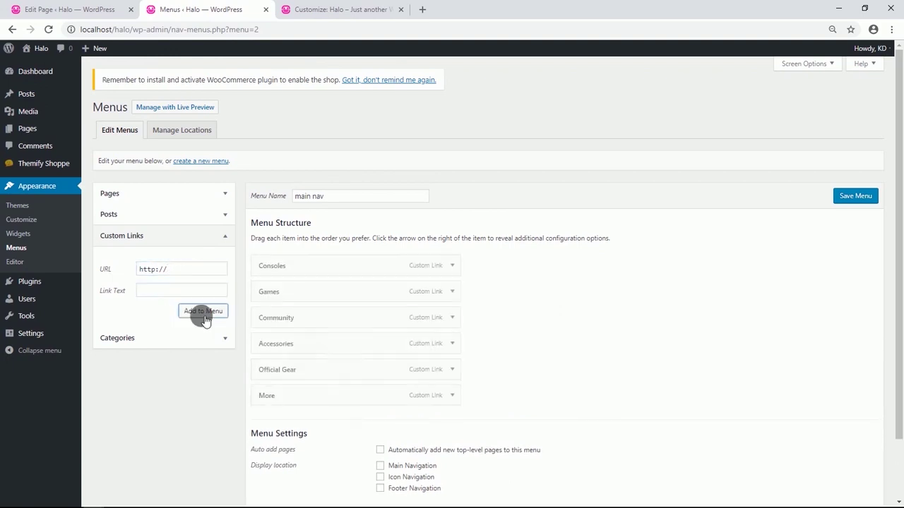
# Assign the main nav menu to the Main Navigation location and save it.
pyautogui.scroll(-1, 217, 353)
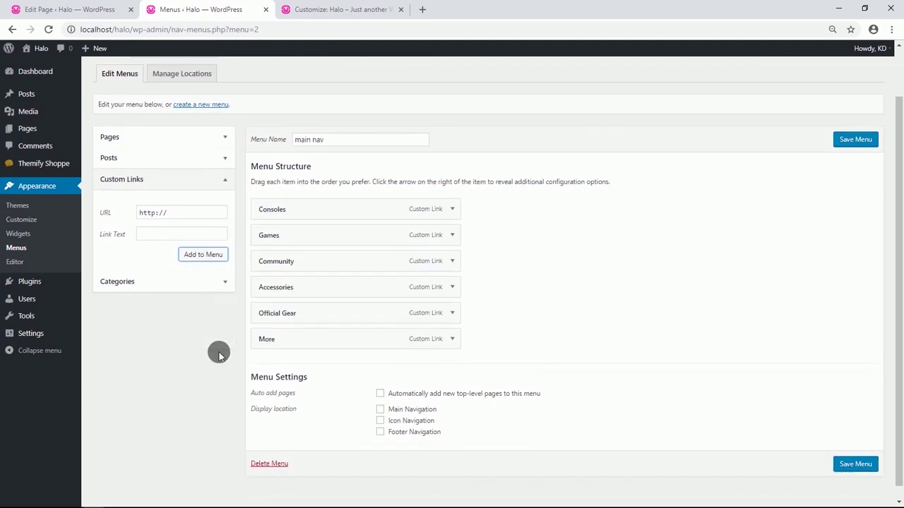
pyautogui.click(380, 410)
pyautogui.click(865, 466)
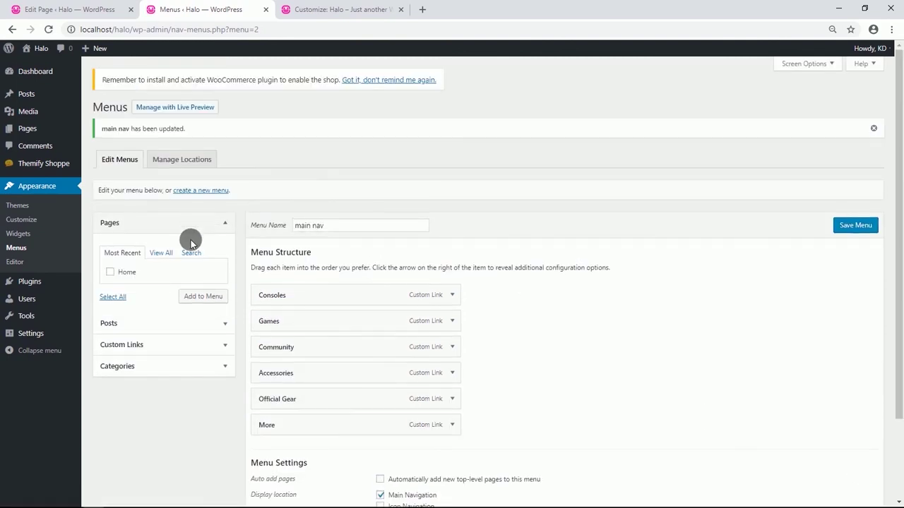
pyautogui.click(196, 196)
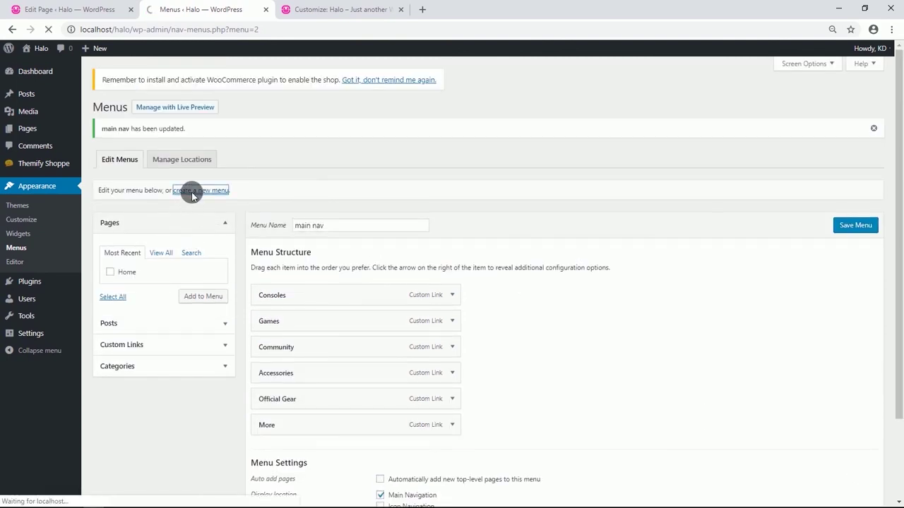
# Create a new menu named 'Icon Navigation Menu'.
pyautogui.click(327, 197)
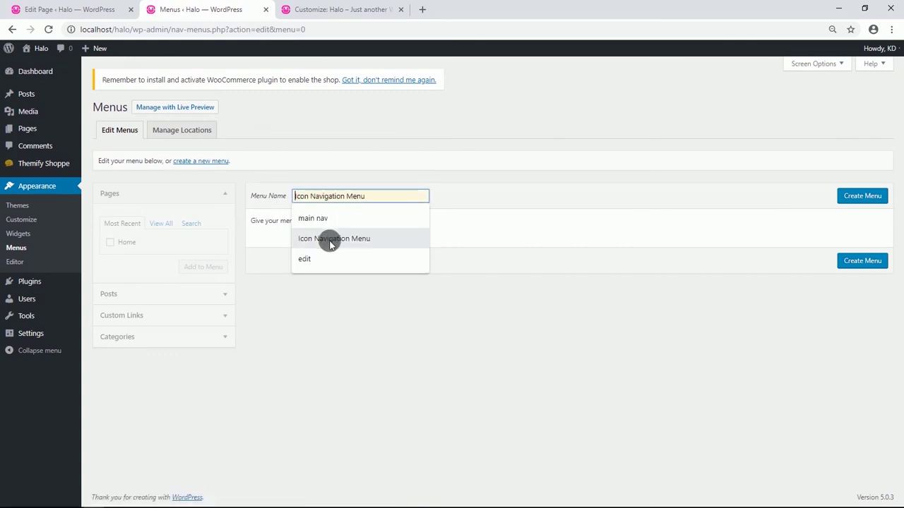
pyautogui.click(329, 240)
pyautogui.click(842, 197)
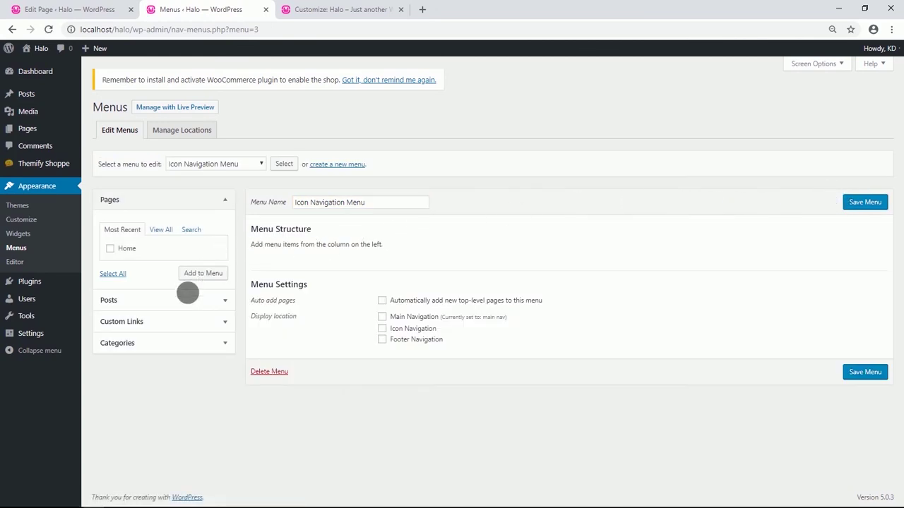
# Add an 'All Microsoft' custom link to the menu.
pyautogui.click(174, 319)
pyautogui.click(186, 276)
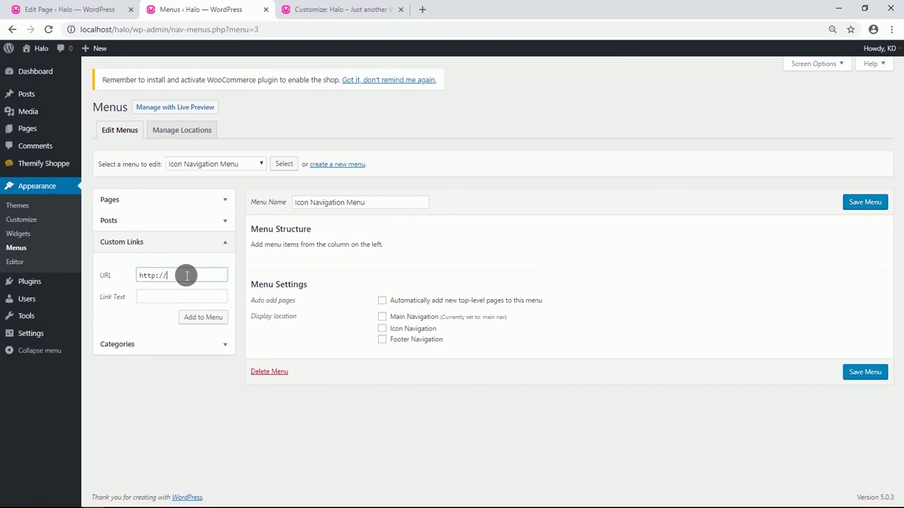
pyautogui.write('ww')
pyautogui.click(188, 298)
pyautogui.write('All Microsoft')
pyautogui.click(216, 317)
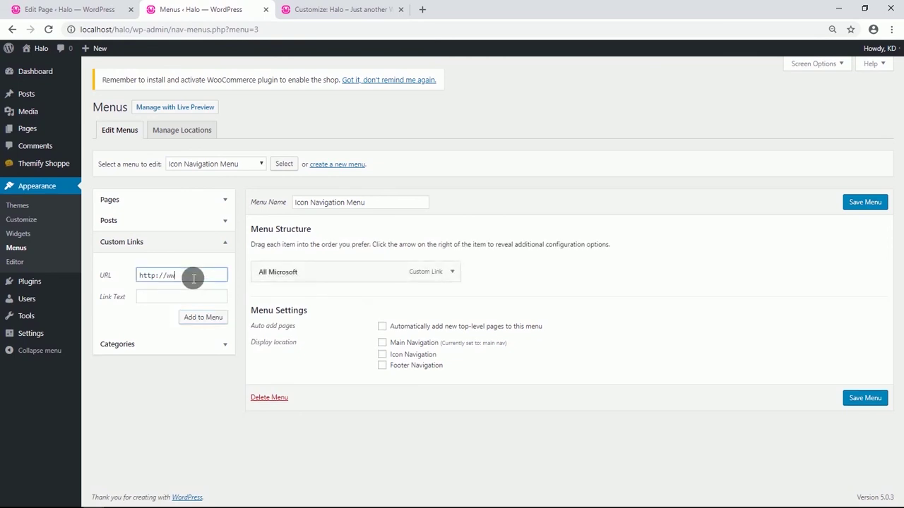
# Add 'Sign in' and 'Cart' custom links, then expand the Cart item.
pyautogui.click(190, 297)
pyautogui.write('Sign in')
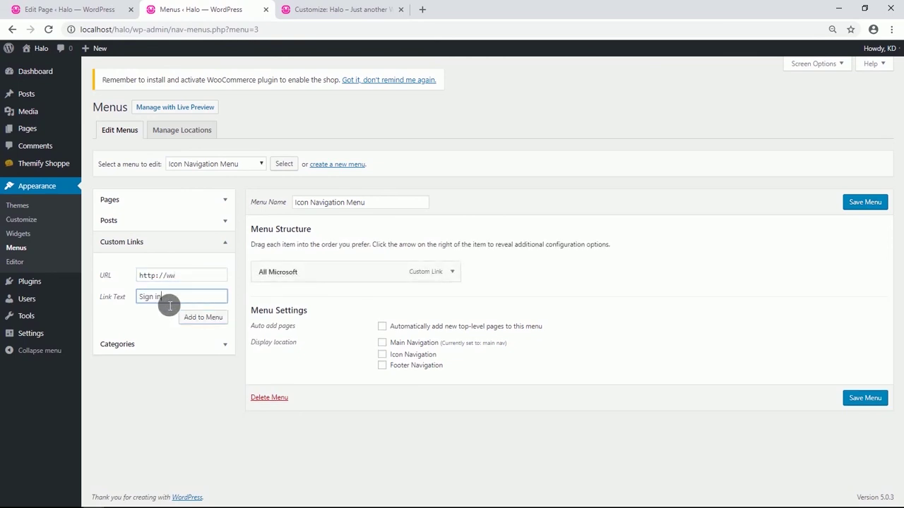
pyautogui.click(209, 319)
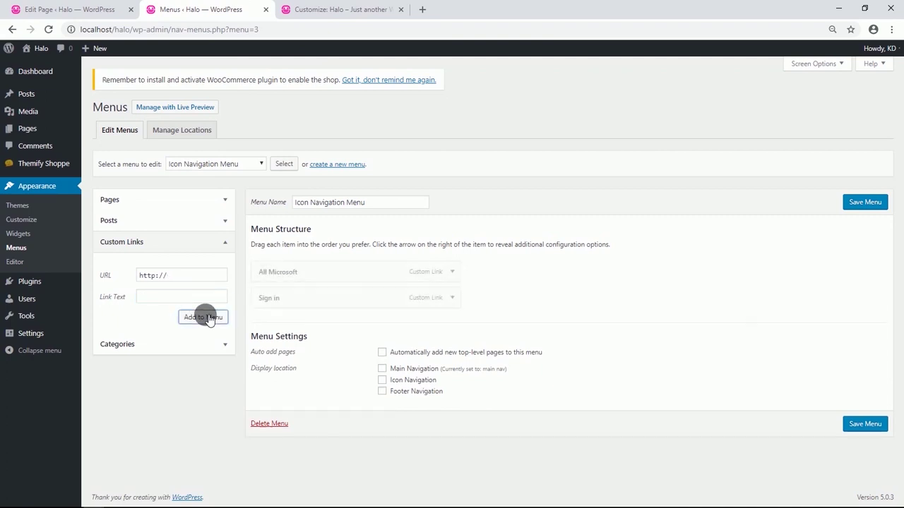
pyautogui.write('ww')
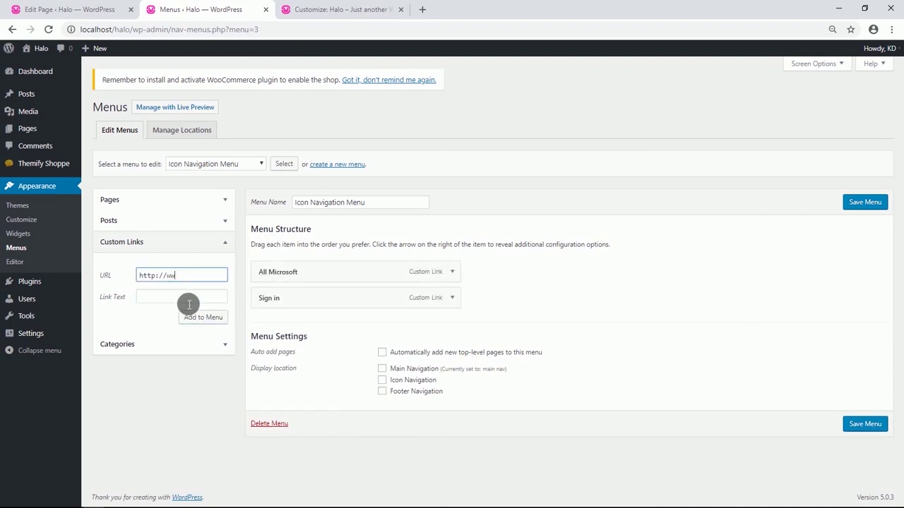
pyautogui.click(189, 302)
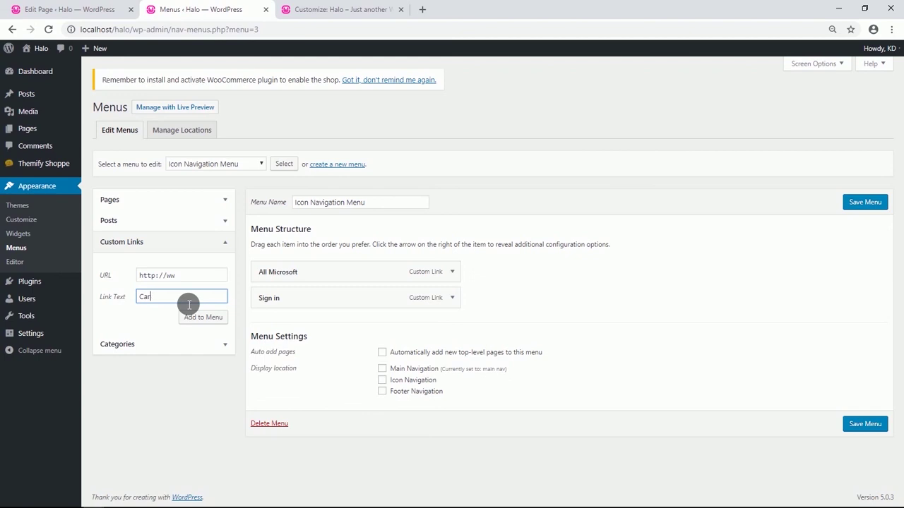
pyautogui.click(198, 319)
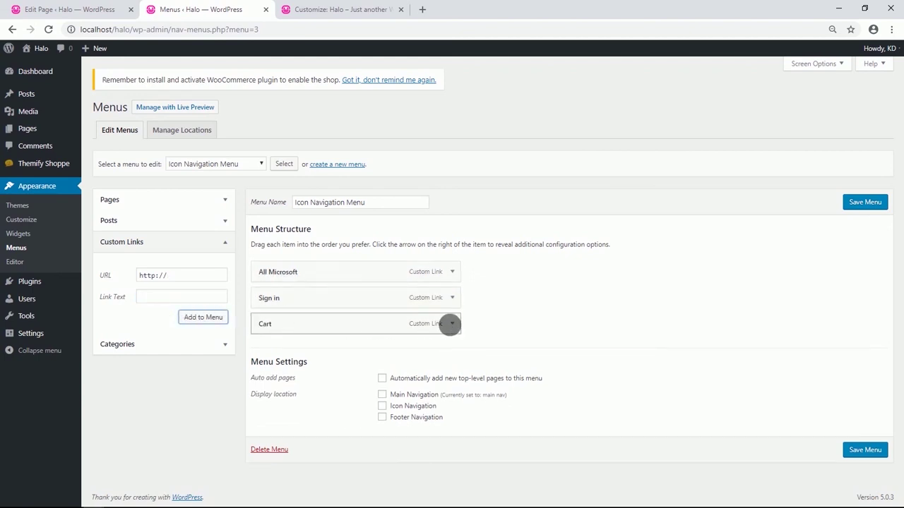
pyautogui.click(452, 325)
# Give the Cart link the Themify shopping-cart icon, found by searching 'sh'.
pyautogui.scroll(-1, 367, 353)
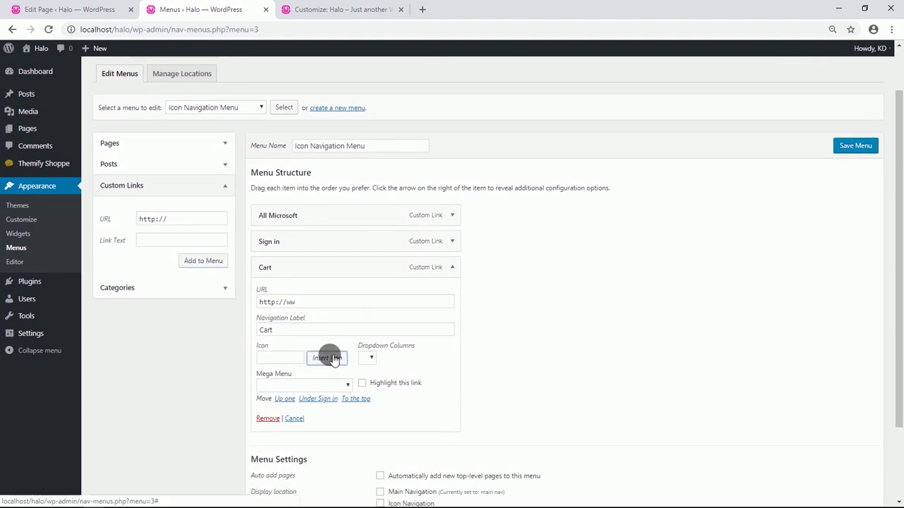
pyautogui.click(334, 359)
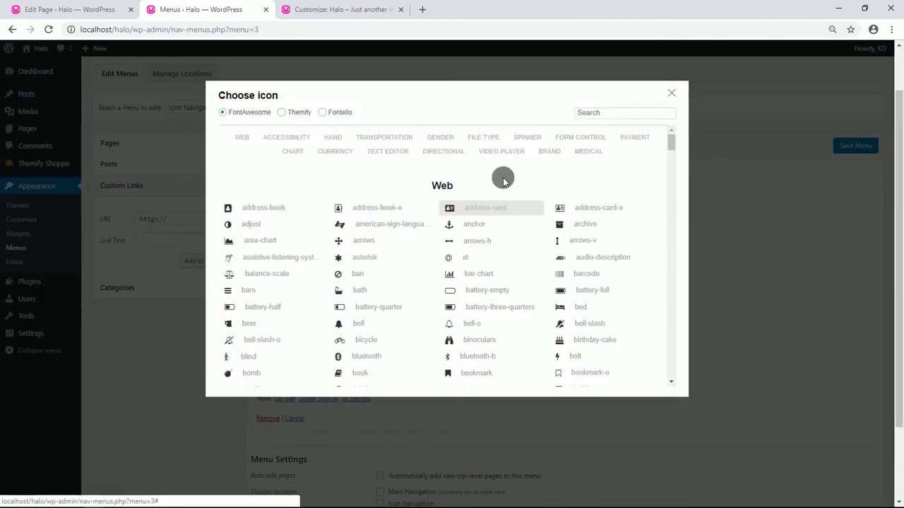
pyautogui.click(282, 117)
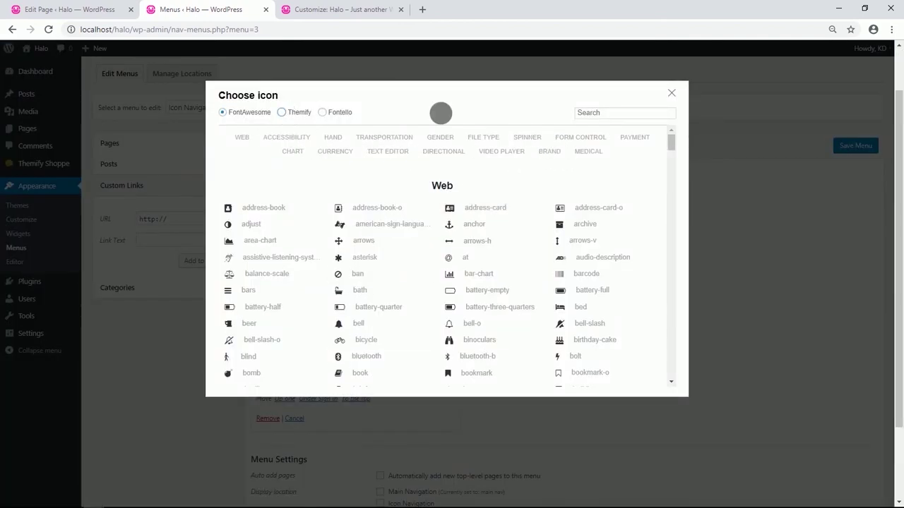
pyautogui.click(603, 115)
pyautogui.click(597, 133)
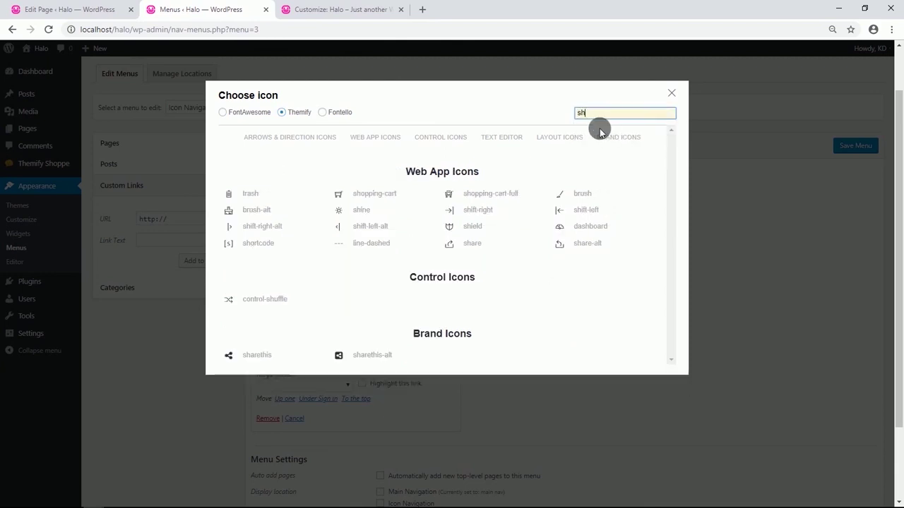
pyautogui.click(369, 199)
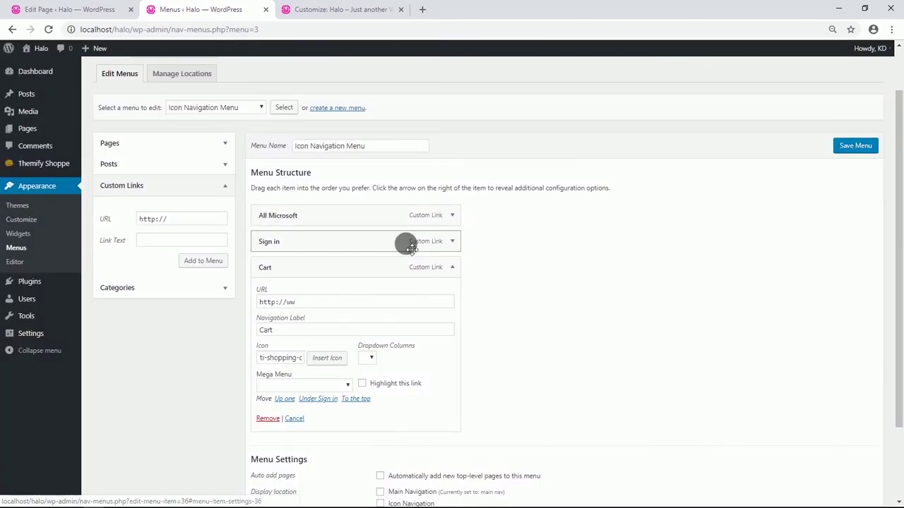
# Collapse the Cart item and save the Icon Navigation Menu.
pyautogui.scroll(-1, 424, 226)
pyautogui.click(452, 212)
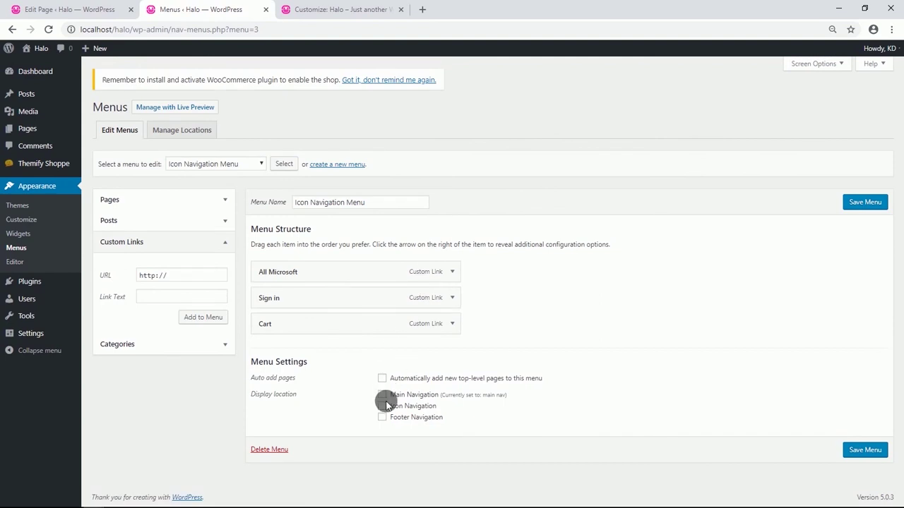
pyautogui.click(862, 454)
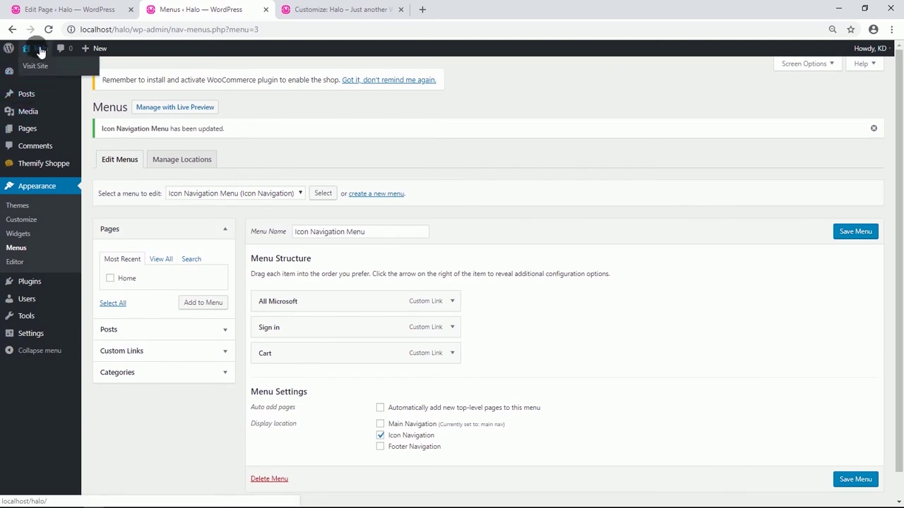
# Check the live header, then set the header font colour to white in the customizer.
pyautogui.click(37, 68)
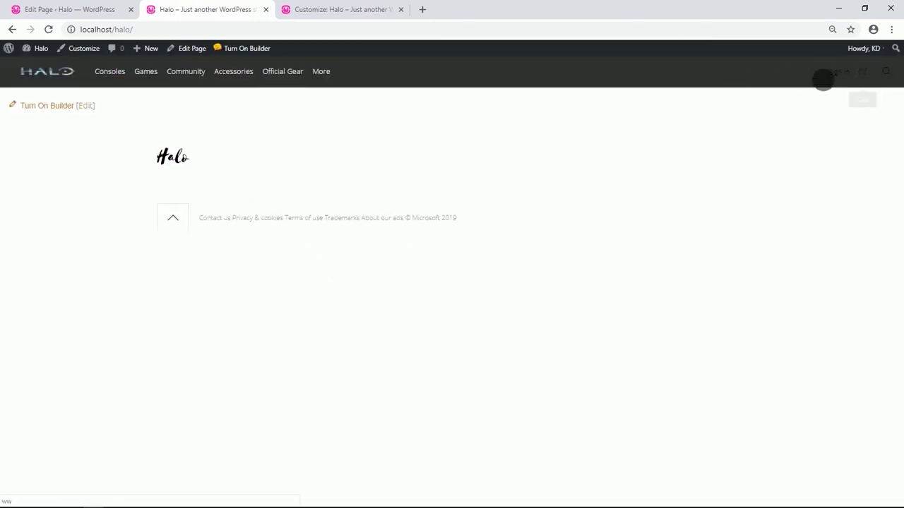
pyautogui.click(306, 10)
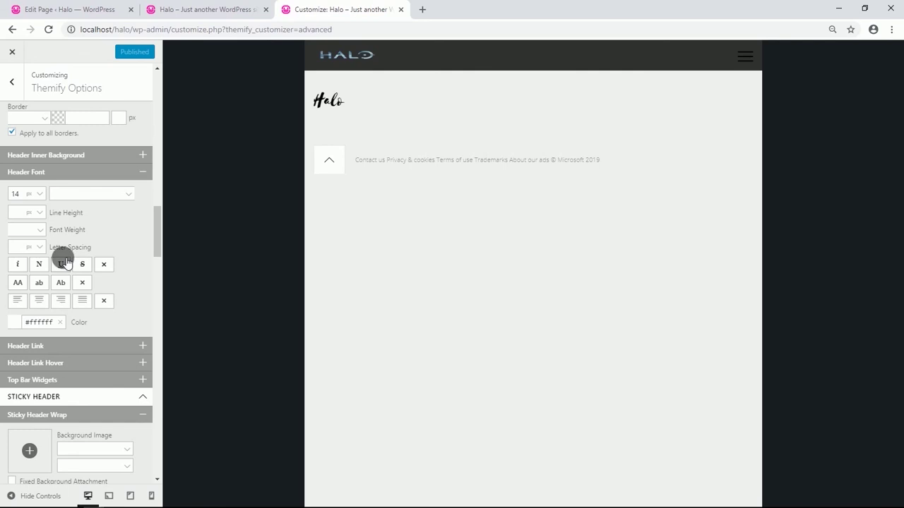
pyautogui.scroll(2, 61, 256)
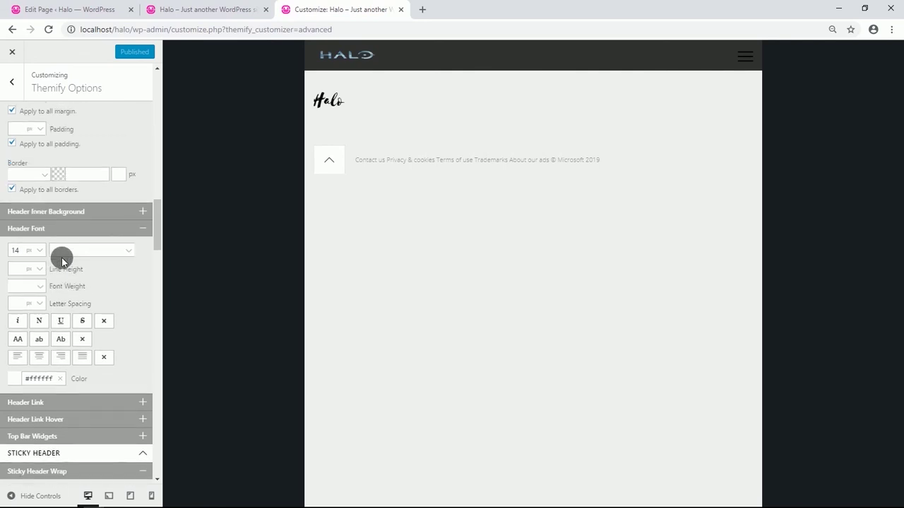
pyautogui.scroll(-2, 61, 256)
pyautogui.click(15, 320)
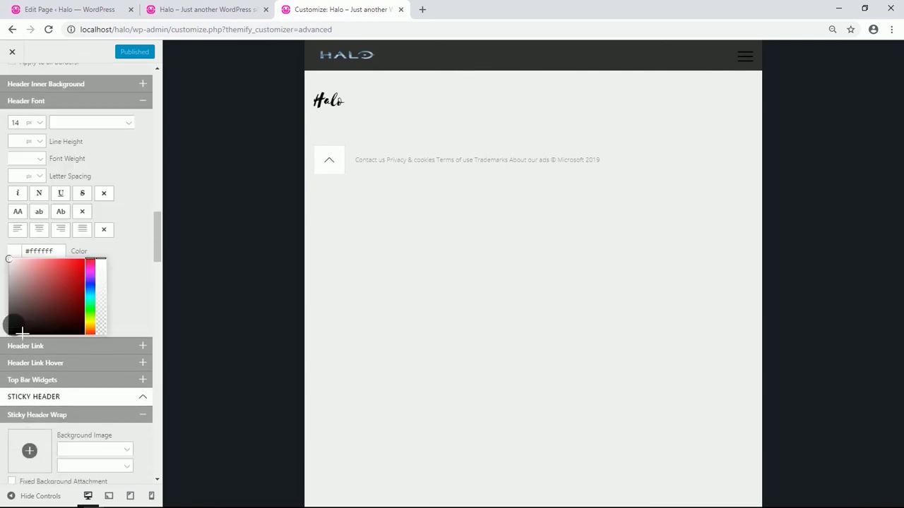
pyautogui.click(14, 261)
pyautogui.click(120, 232)
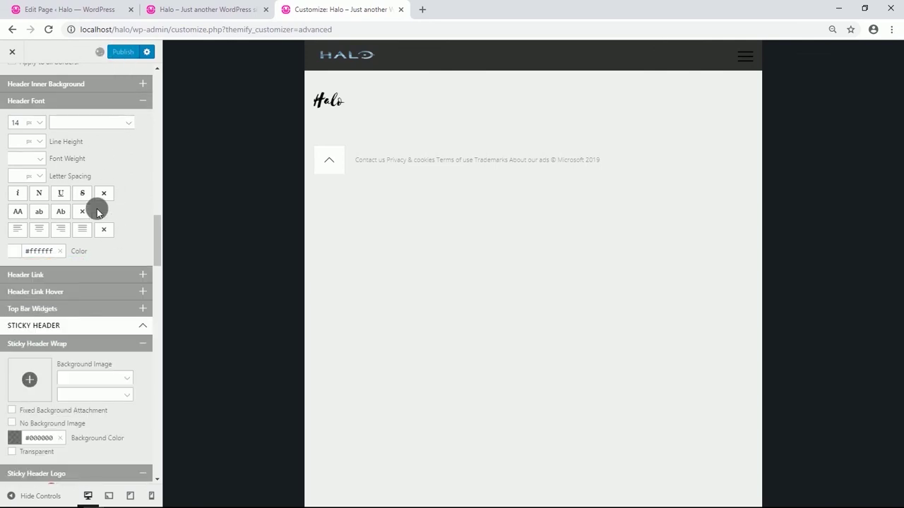
# Set the header link colour to pure white #ffffff and return to the live site.
pyautogui.click(85, 220)
pyautogui.click(18, 270)
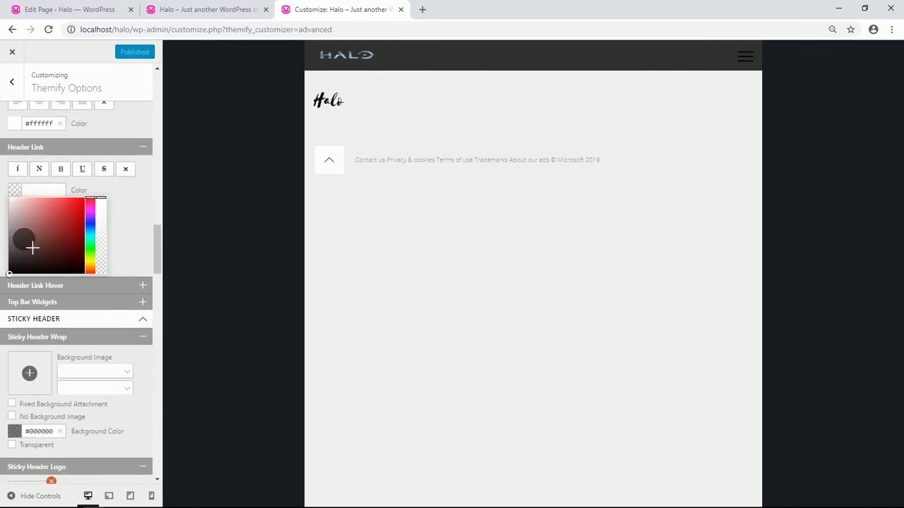
pyautogui.click(12, 199)
pyautogui.click(8, 200)
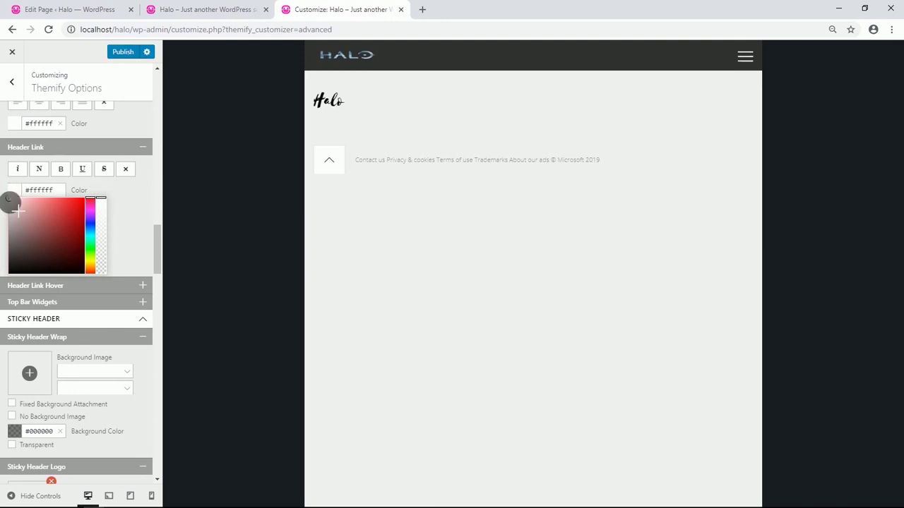
pyautogui.click(125, 195)
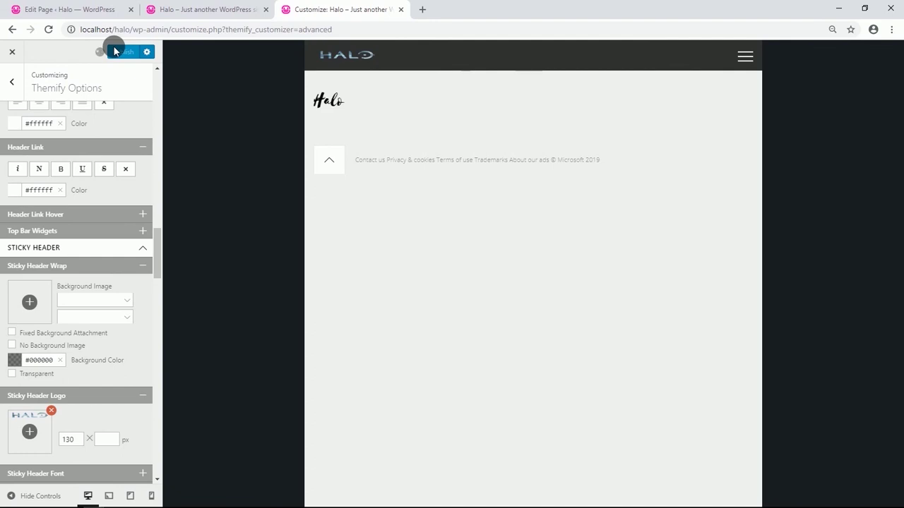
pyautogui.click(179, 10)
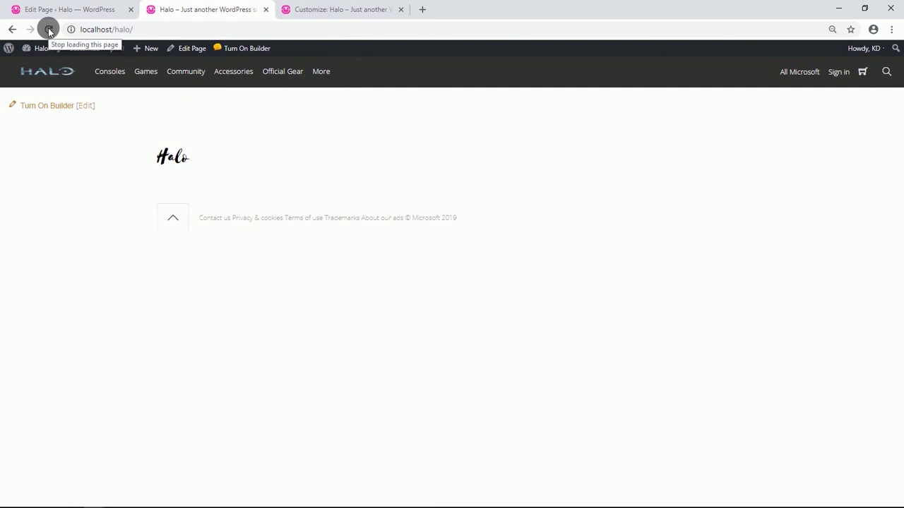
# Turn on the builder for the Home page and set the first row to Fullwidth Row Content.
pyautogui.click(74, 106)
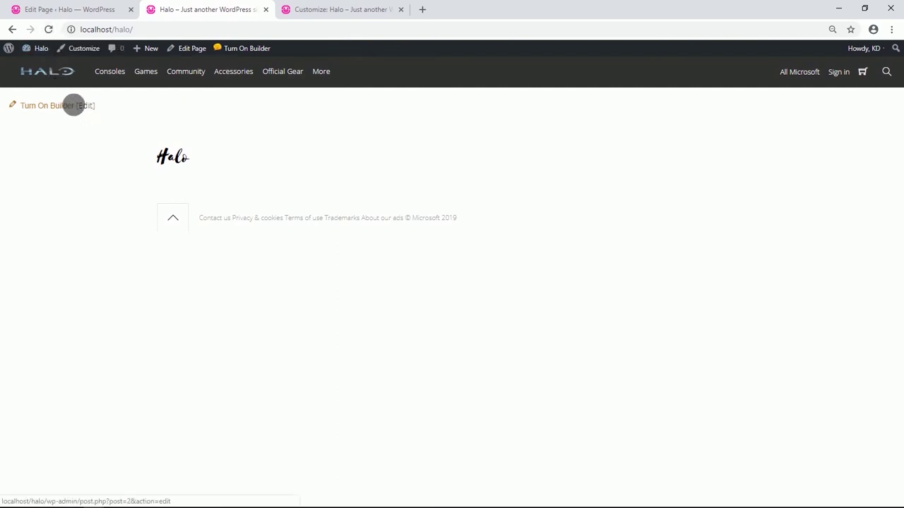
pyautogui.click(71, 105)
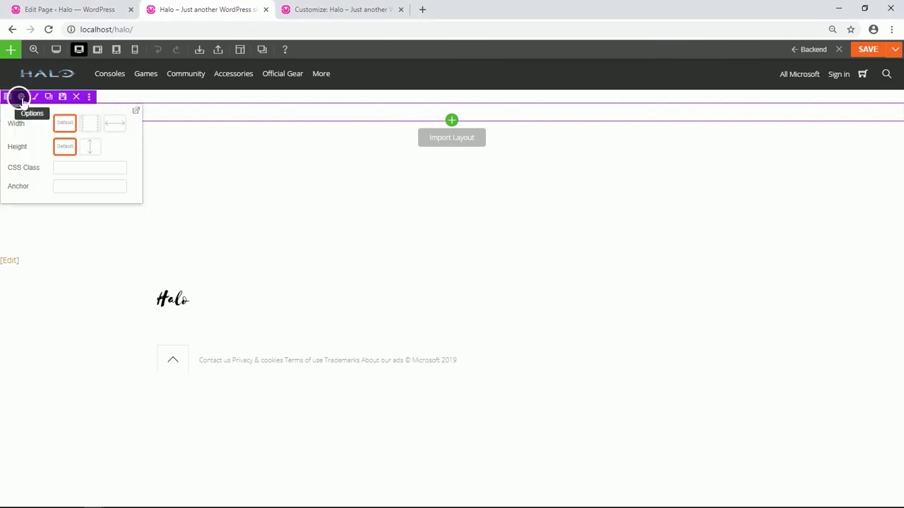
pyautogui.click(20, 96)
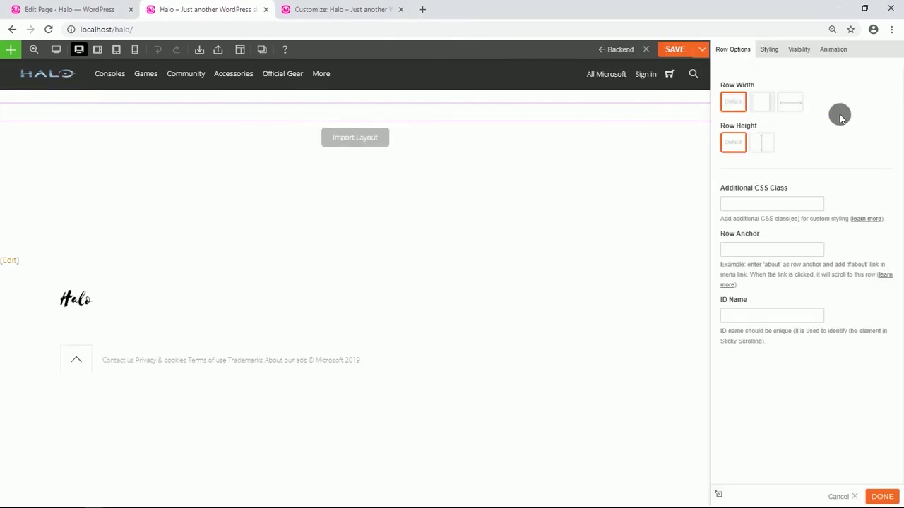
pyautogui.click(793, 103)
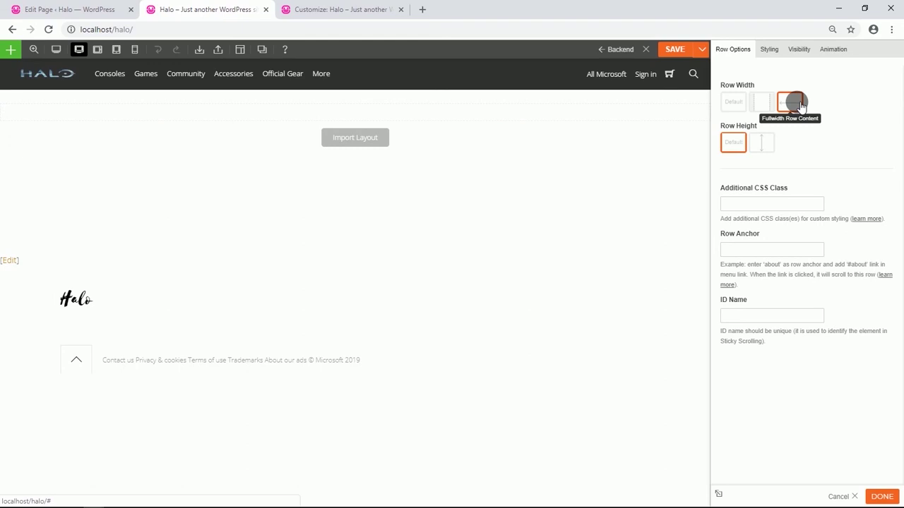
pyautogui.click(771, 54)
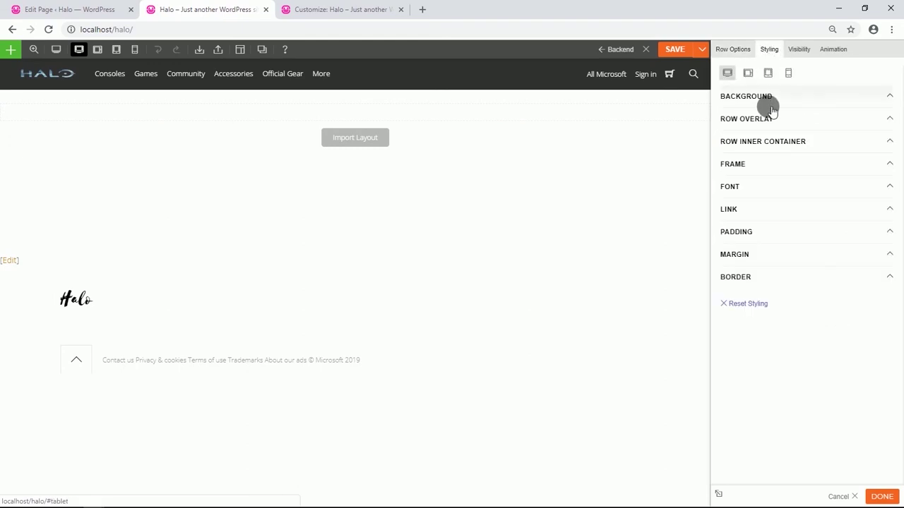
pyautogui.click(766, 102)
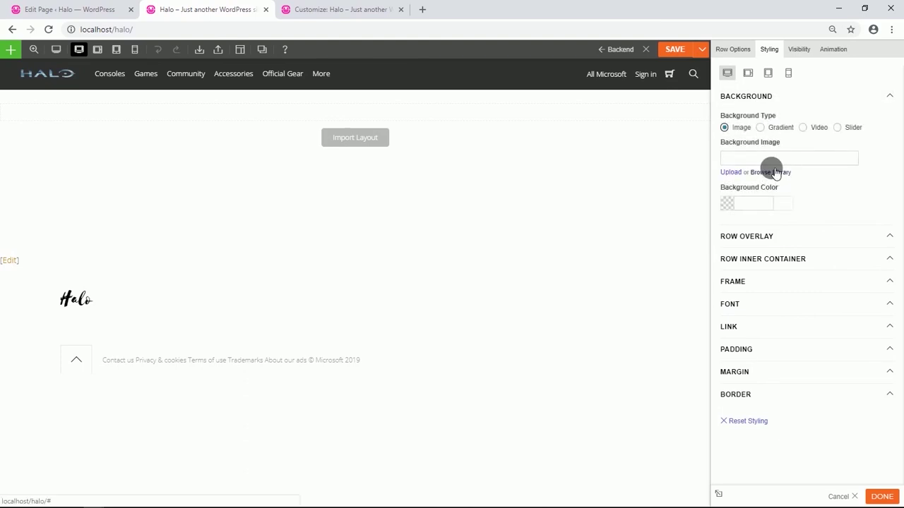
# Set the Master Chief helmet image as the row background in Fullcover mode.
pyautogui.click(775, 173)
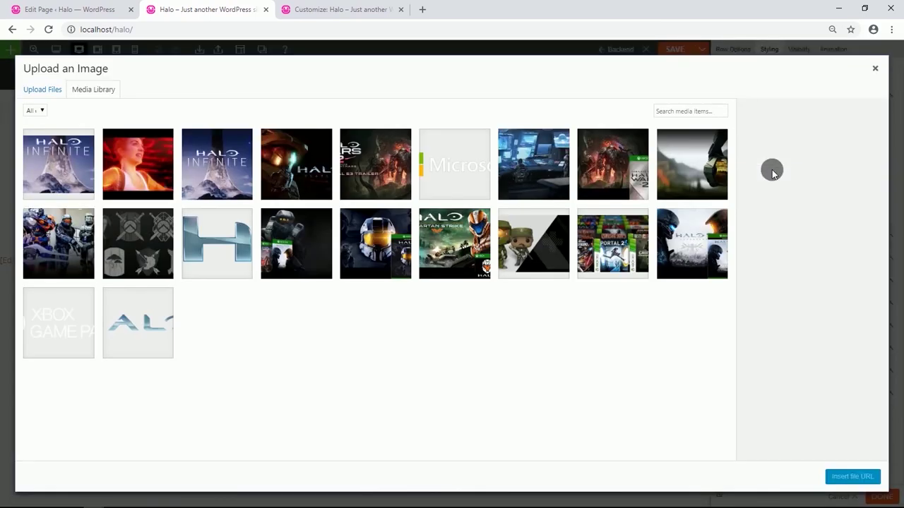
pyautogui.click(713, 172)
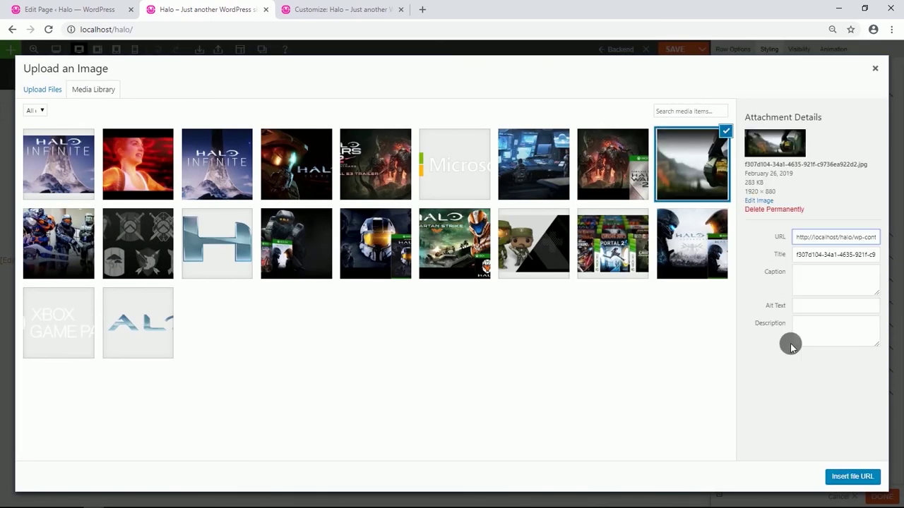
pyautogui.click(851, 476)
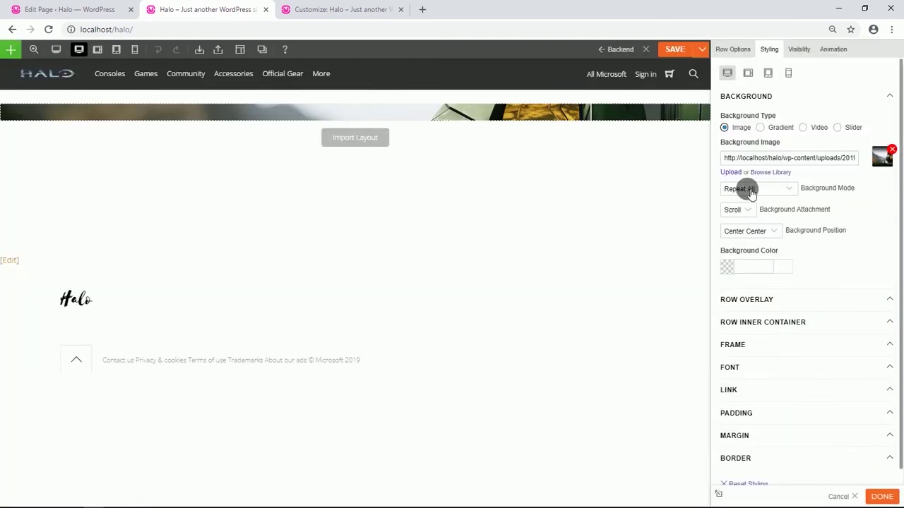
pyautogui.click(789, 196)
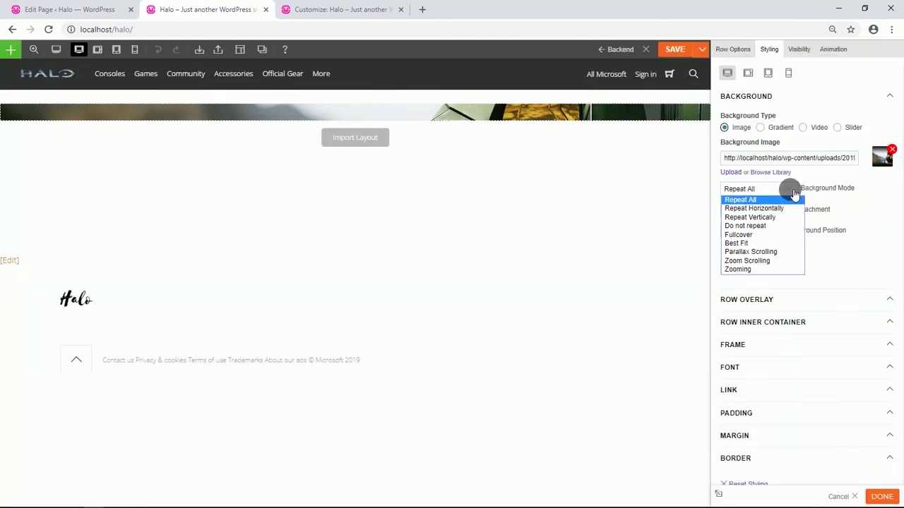
pyautogui.click(748, 235)
# Give the row 35% top padding and 15% bottom padding.
pyautogui.scroll(-1, 754, 254)
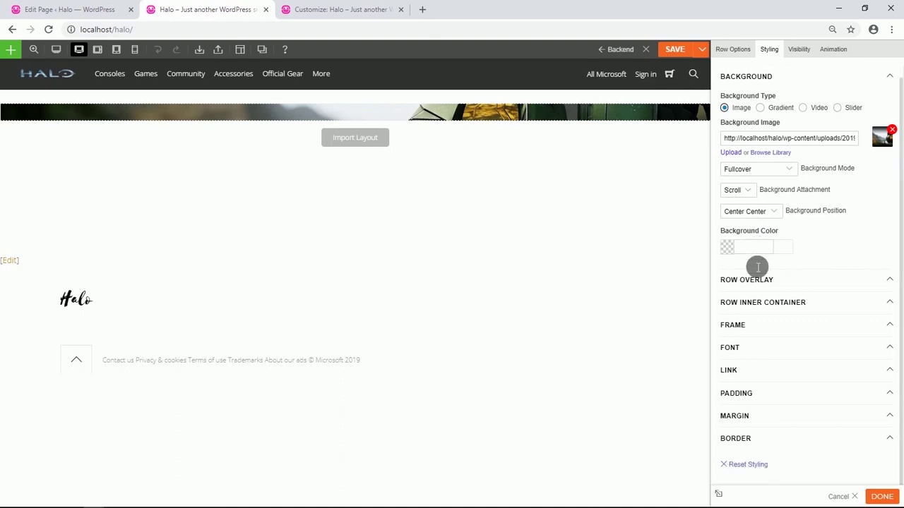
pyautogui.click(766, 387)
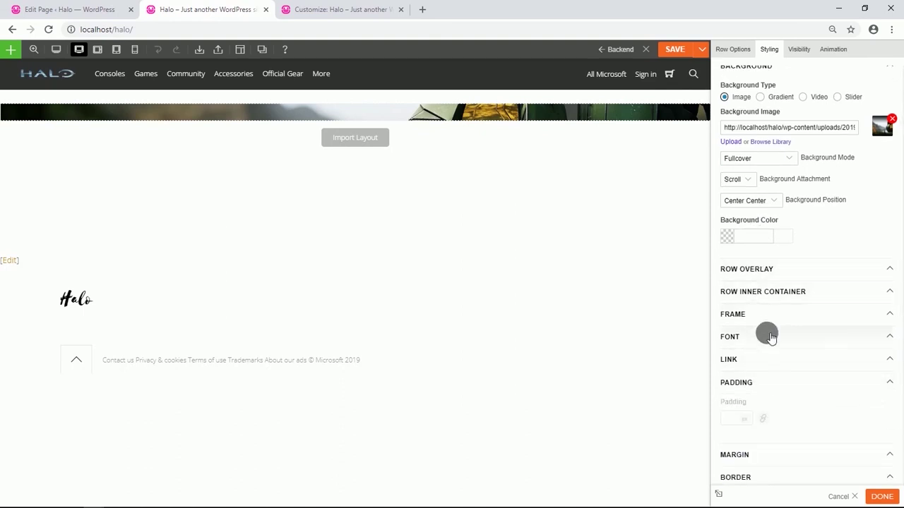
pyautogui.scroll(-1, 768, 333)
pyautogui.click(764, 372)
pyautogui.click(748, 370)
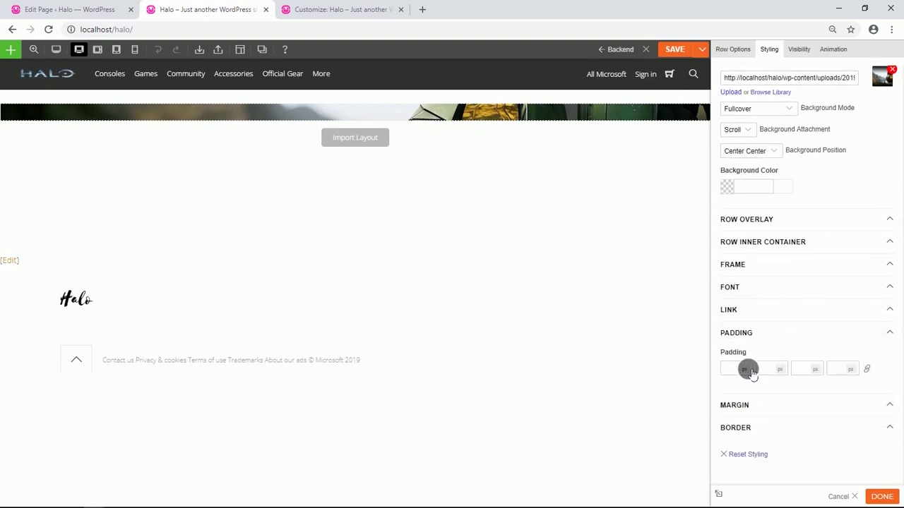
pyautogui.click(747, 387)
pyautogui.write('35')
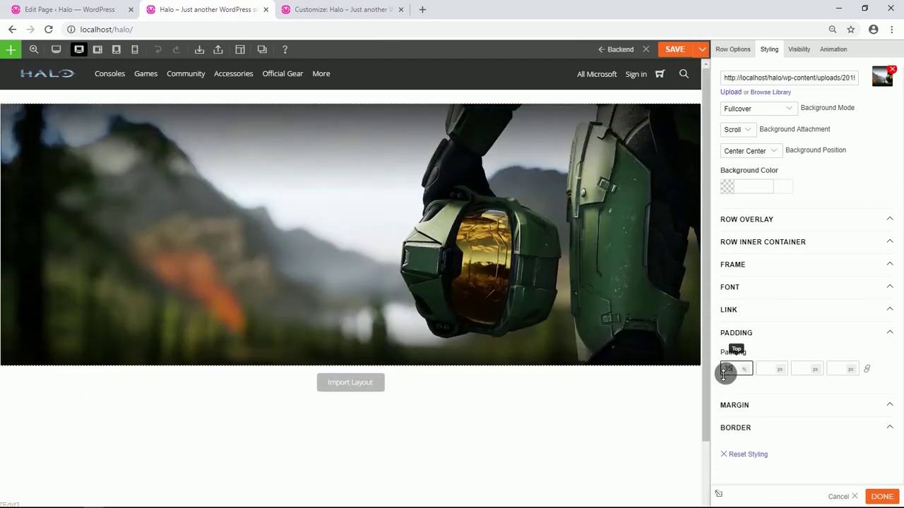
pyautogui.click(816, 368)
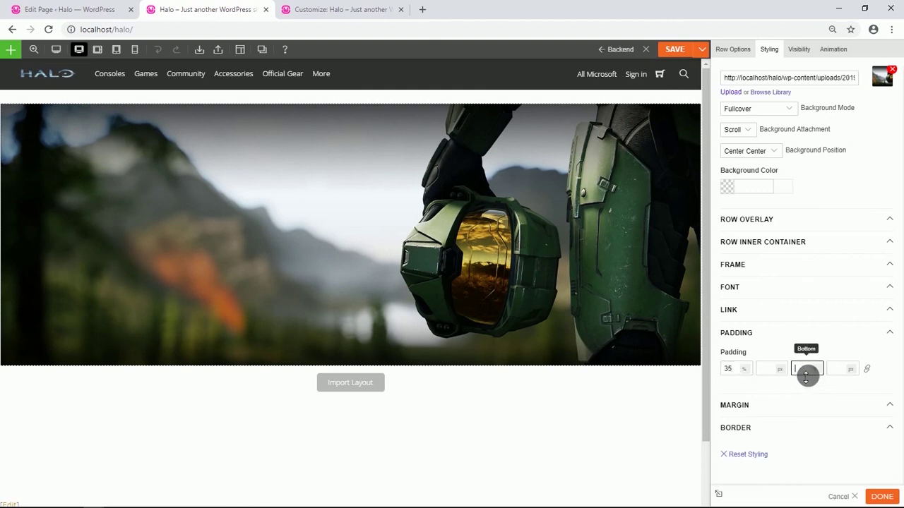
pyautogui.write('15')
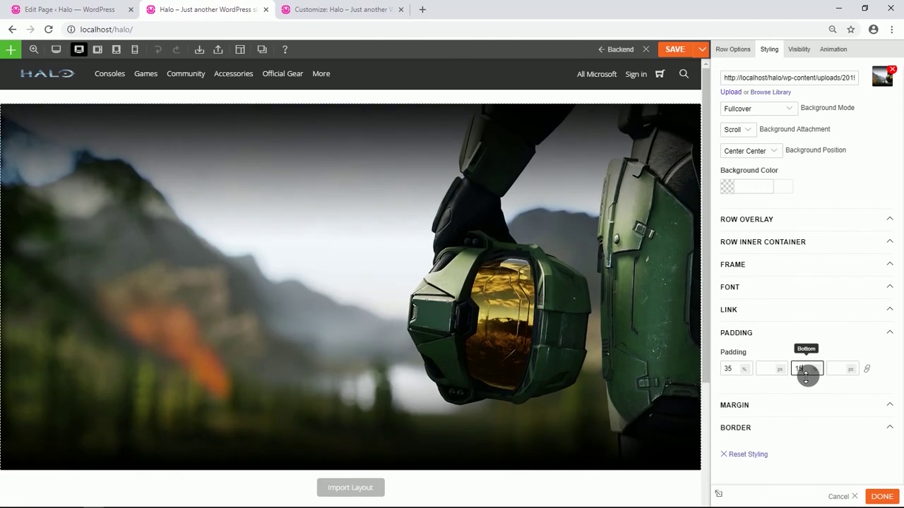
pyautogui.scroll(-2, 411, 338)
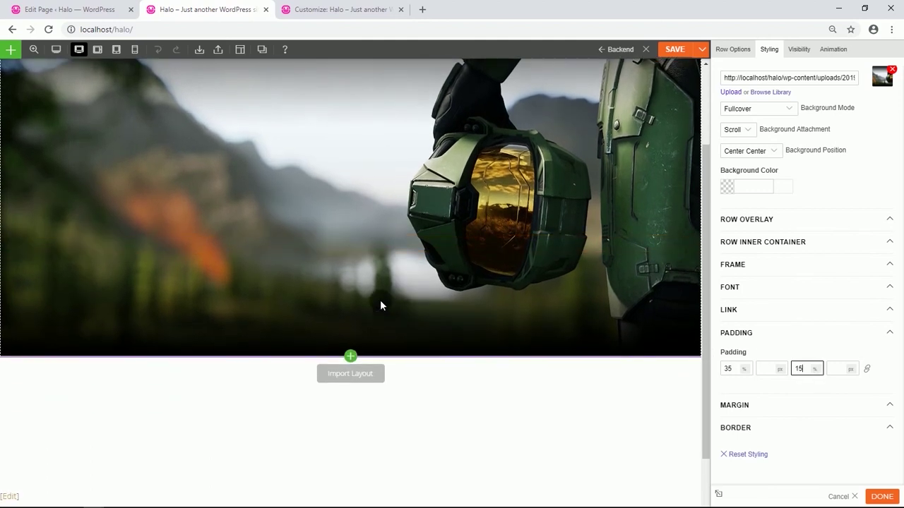
pyautogui.scroll(-1, 181, 244)
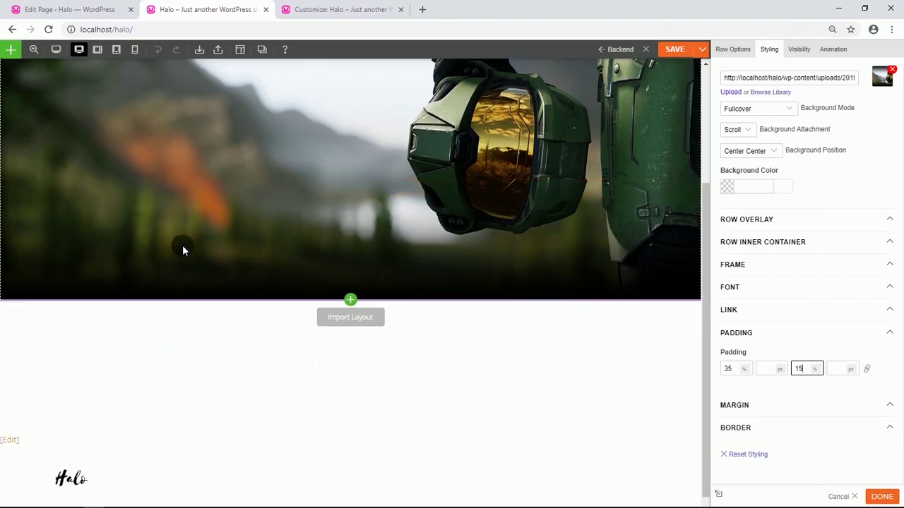
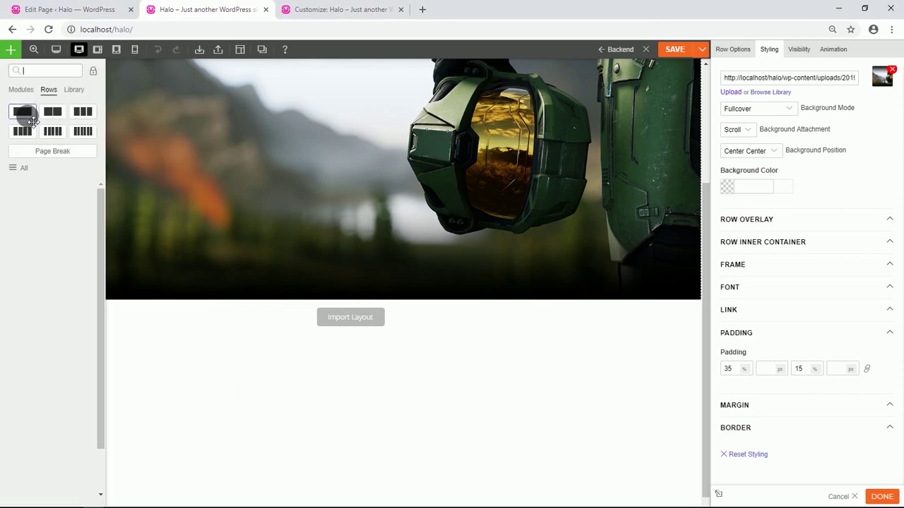
# Drag a one-column row into place directly below the Halo hero row.
pyautogui.moveTo(26, 117); pyautogui.dragTo(198, 316)
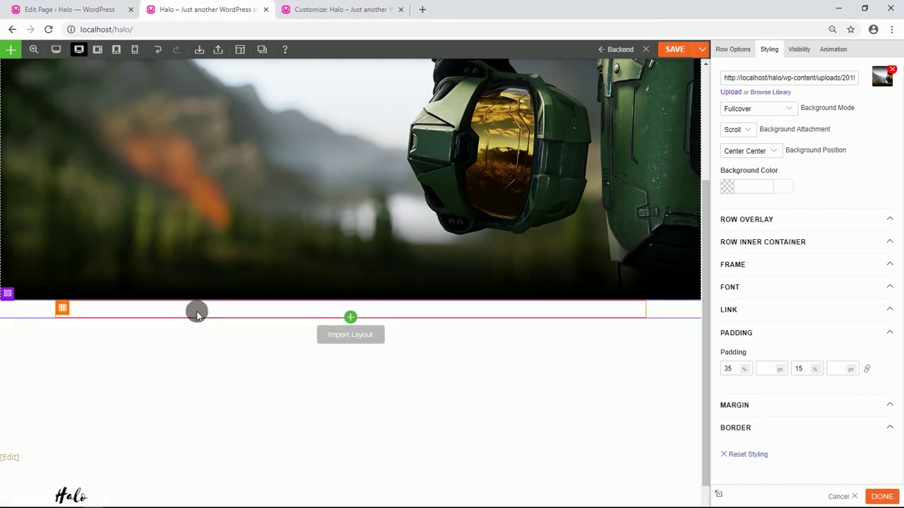
# Make the new row full width with a black #000000 background.
pyautogui.click(21, 295)
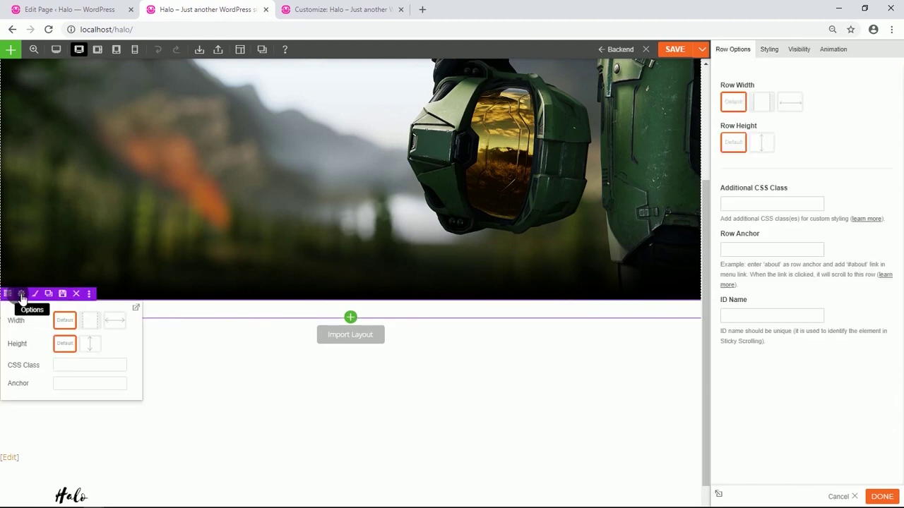
pyautogui.click(789, 101)
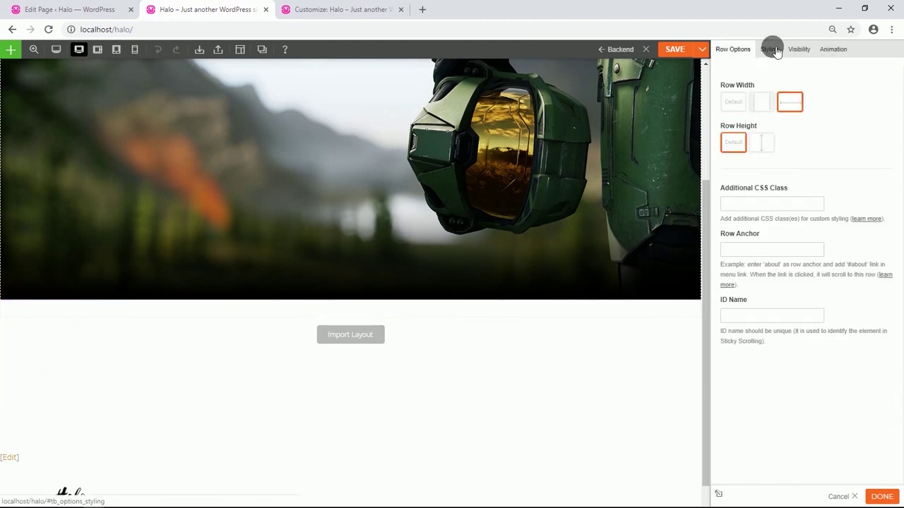
pyautogui.click(770, 50)
pyautogui.click(774, 96)
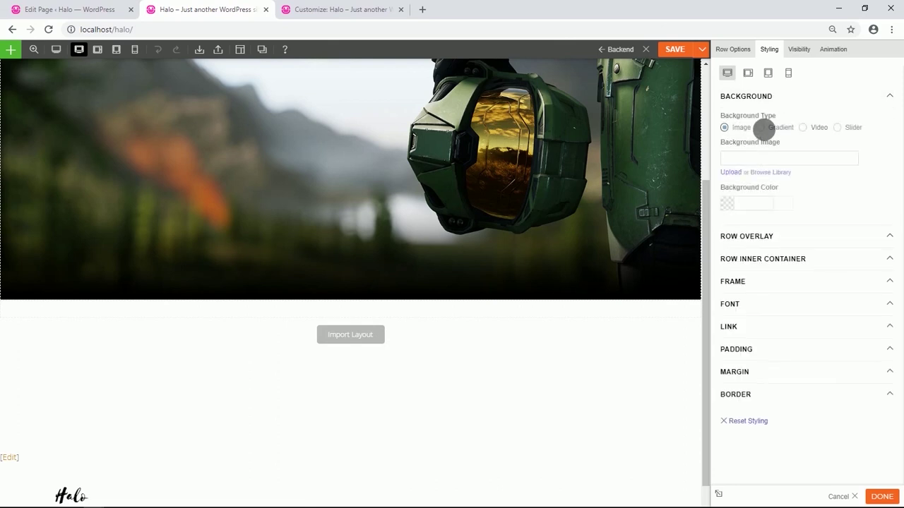
pyautogui.click(734, 205)
pyautogui.moveTo(748, 284); pyautogui.dragTo(727, 298)
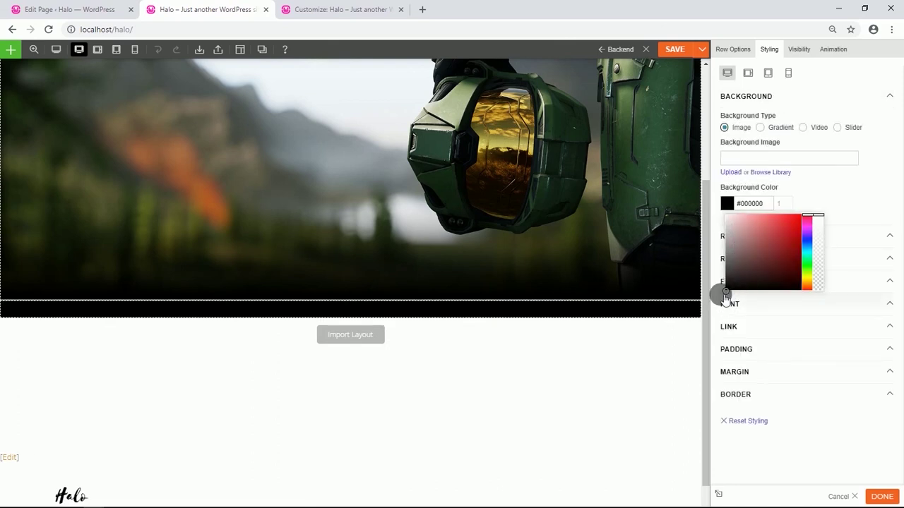
pyautogui.click(828, 186)
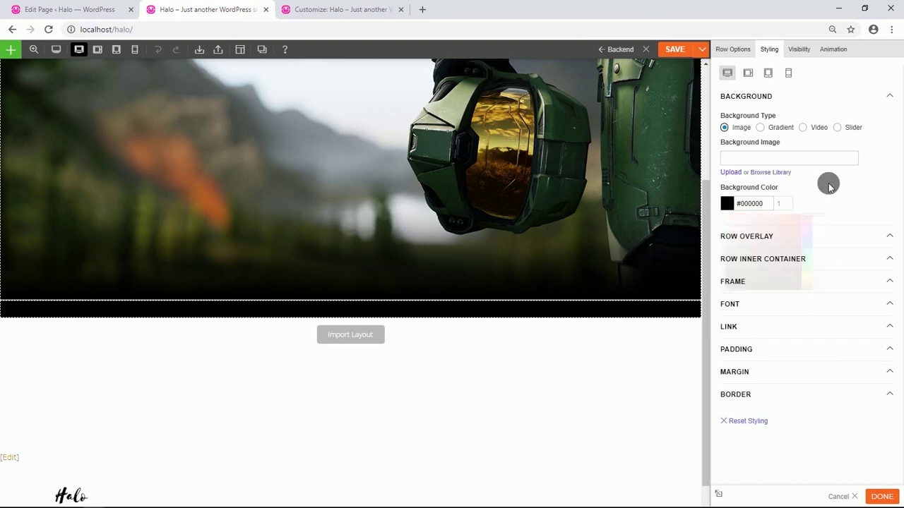
# Give the row white #ffffff centred text and 1% bottom padding.
pyautogui.click(766, 303)
pyautogui.scroll(-2, 758, 279)
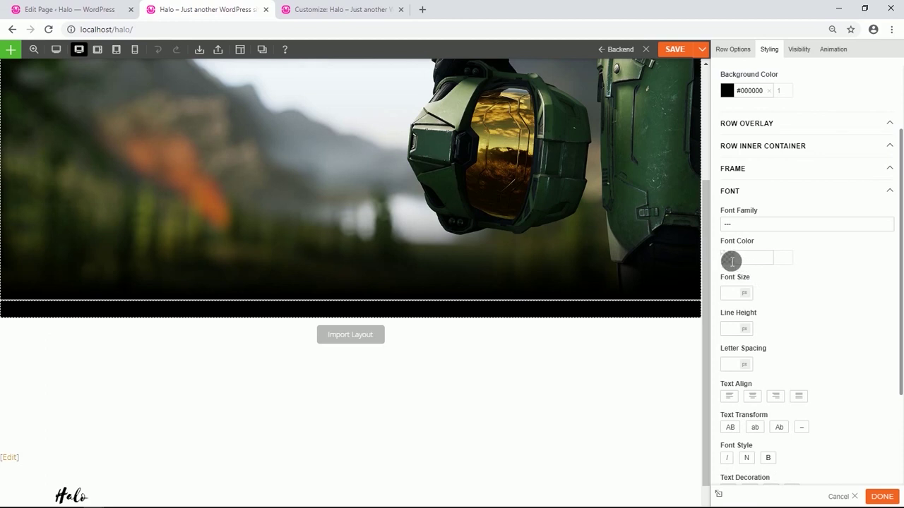
pyautogui.click(732, 261)
pyautogui.moveTo(739, 283); pyautogui.dragTo(719, 256)
pyautogui.click(844, 244)
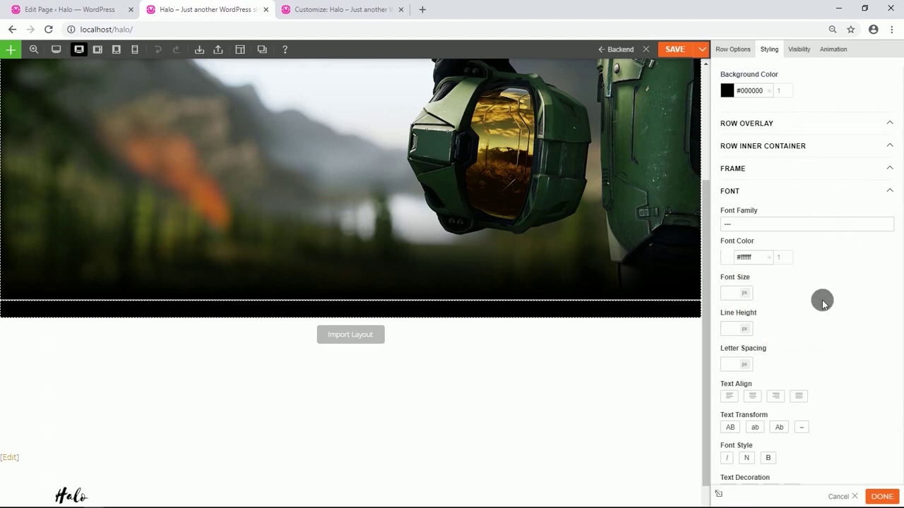
pyautogui.click(759, 398)
pyautogui.scroll(-3, 782, 318)
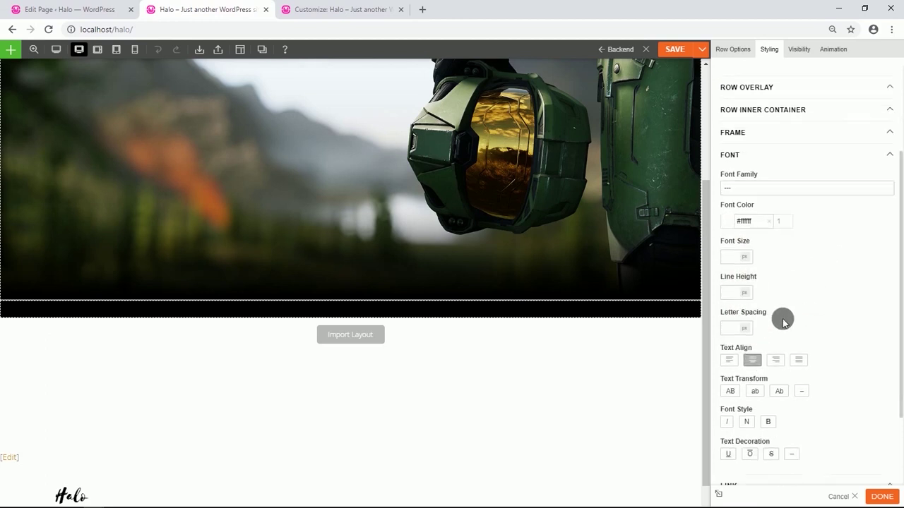
pyautogui.click(766, 379)
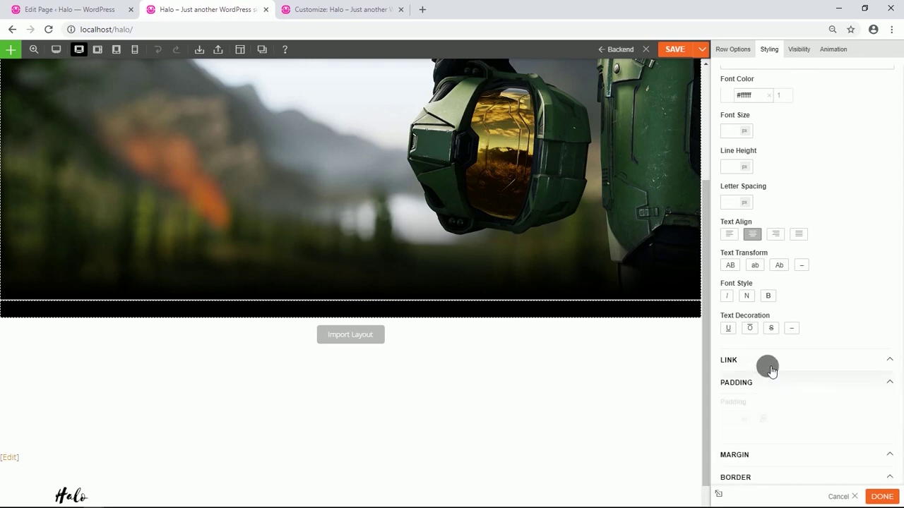
pyautogui.scroll(-1, 767, 353)
pyautogui.click(762, 366)
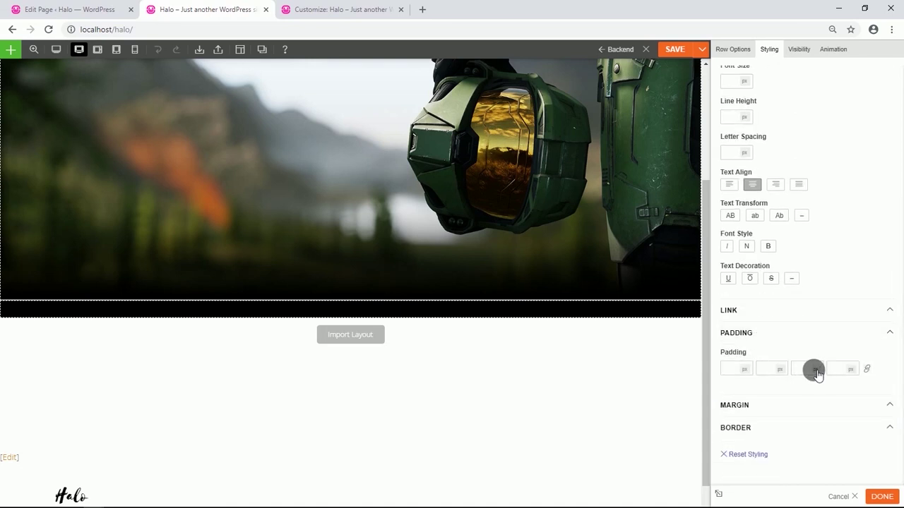
pyautogui.click(816, 390)
pyautogui.write('1')
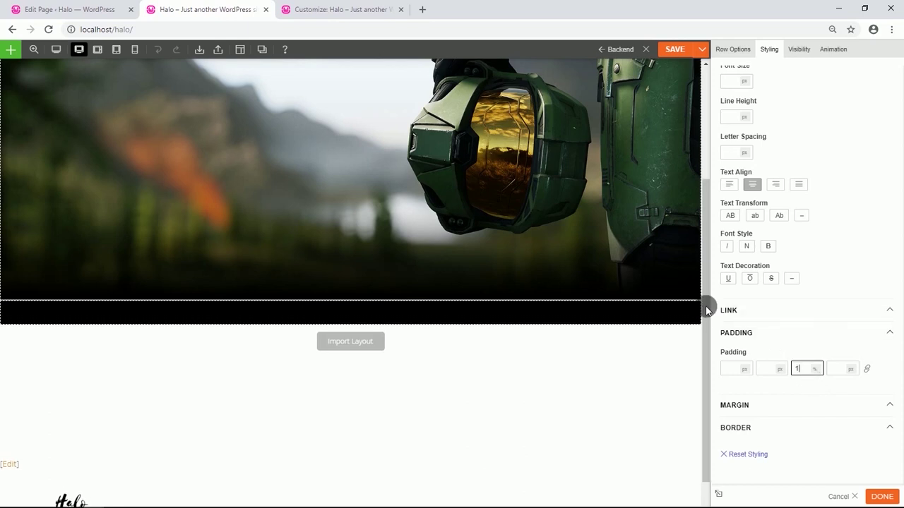
pyautogui.click(351, 325)
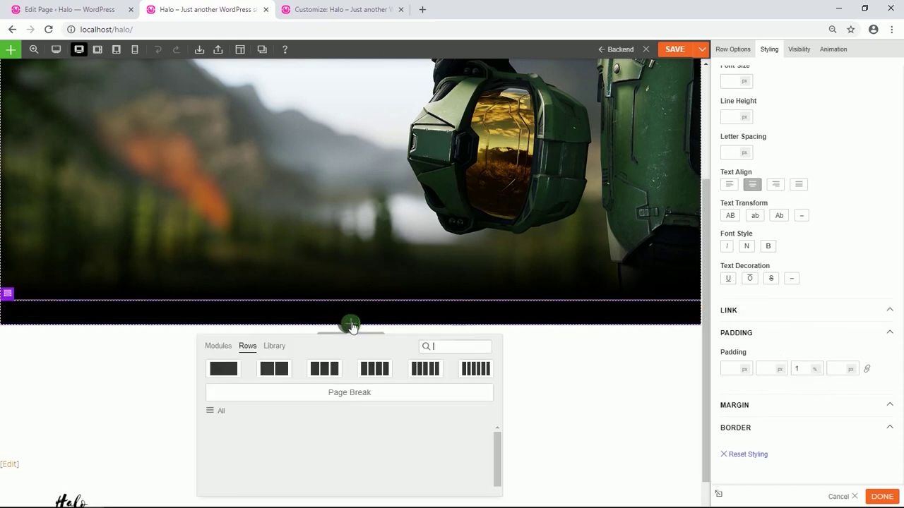
# Add a Text module reading 'Welcome to the Halo universe' formatted as Heading 1.
pyautogui.click(215, 346)
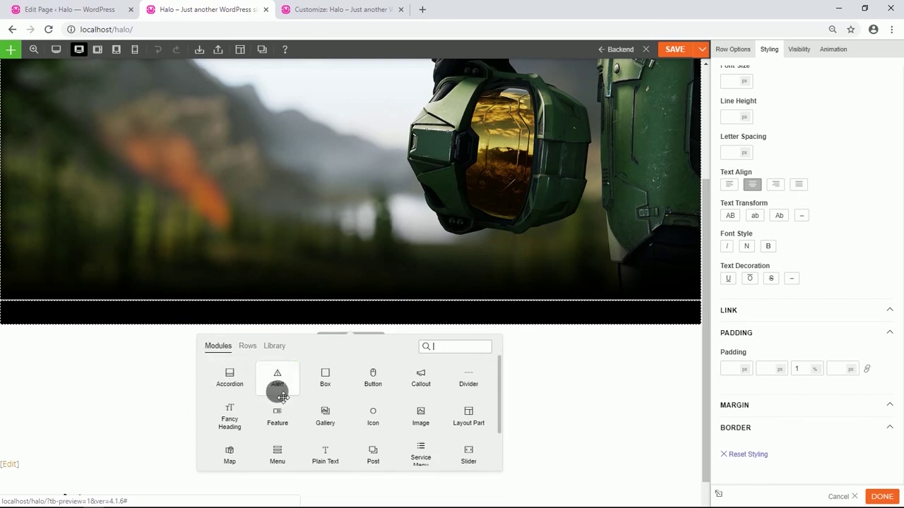
pyautogui.scroll(-1, 281, 395)
pyautogui.moveTo(326, 442); pyautogui.dragTo(373, 330)
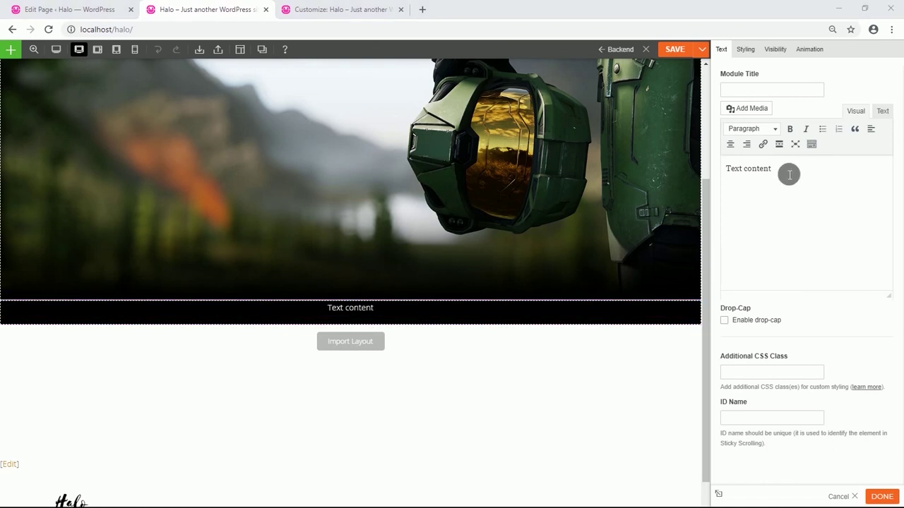
pyautogui.moveTo(789, 171); pyautogui.dragTo(733, 179)
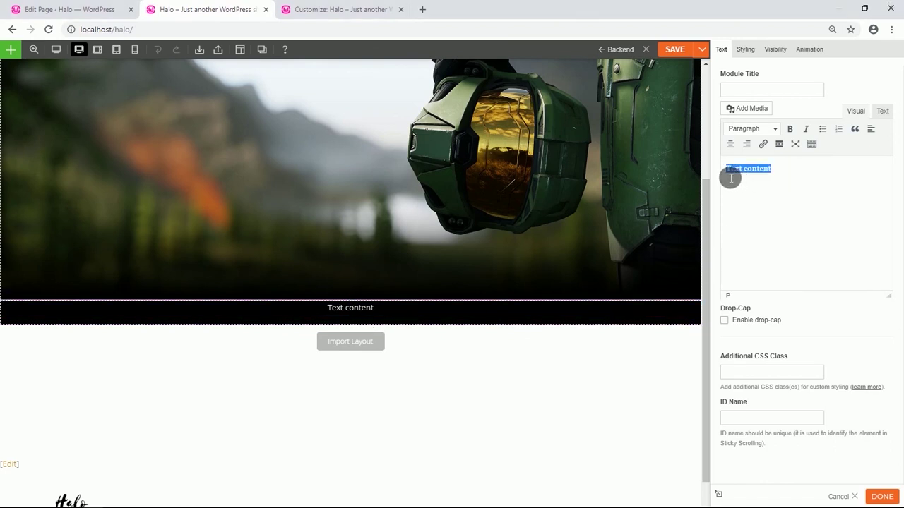
pyautogui.write('Welcome to the Halo universe')
pyautogui.moveTo(862, 173); pyautogui.dragTo(743, 177)
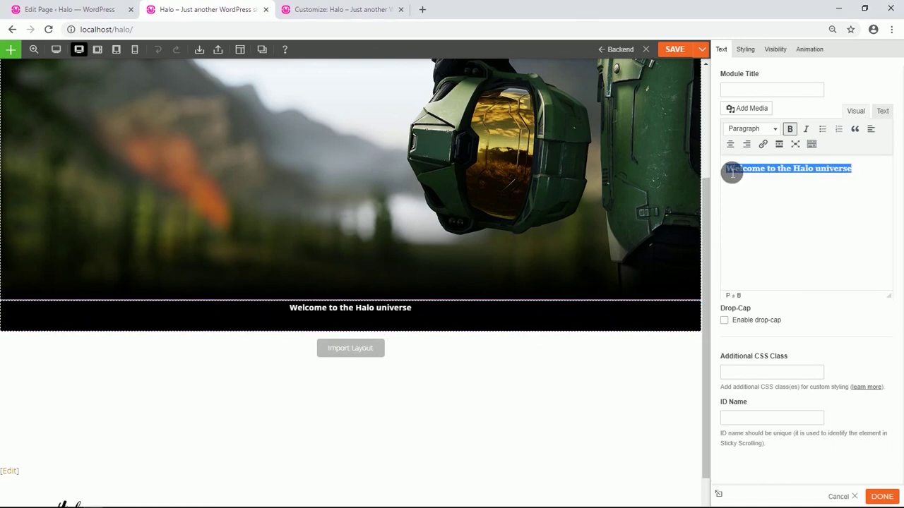
pyautogui.click(768, 128)
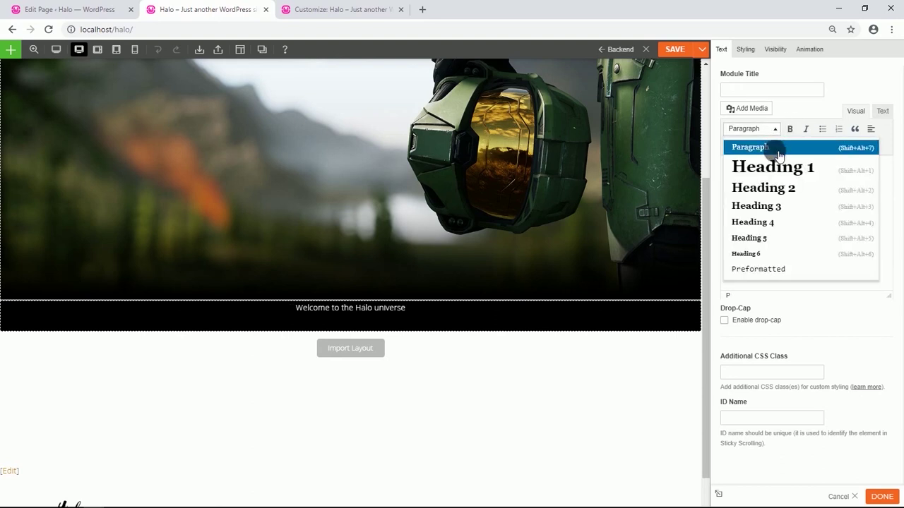
pyautogui.click(778, 172)
pyautogui.click(798, 202)
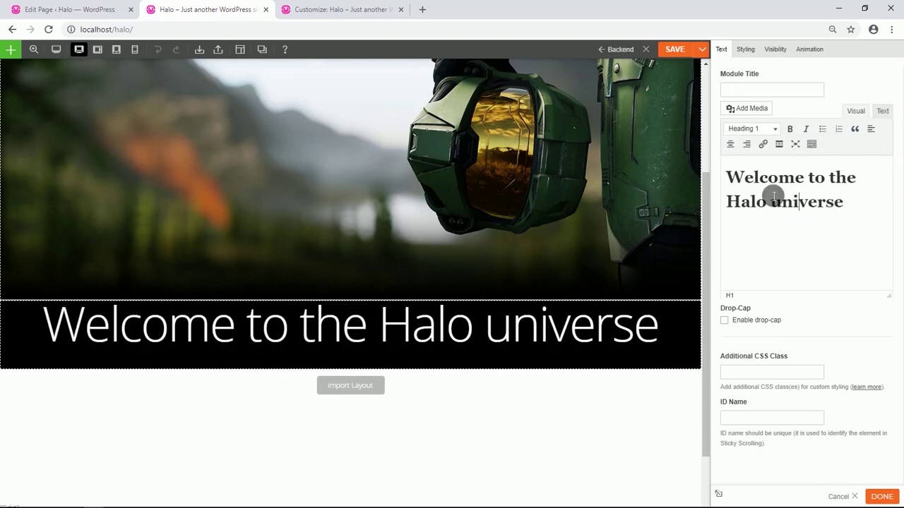
# Reduce the heading's font size and pad it 3% top and 2% bottom.
pyautogui.click(743, 49)
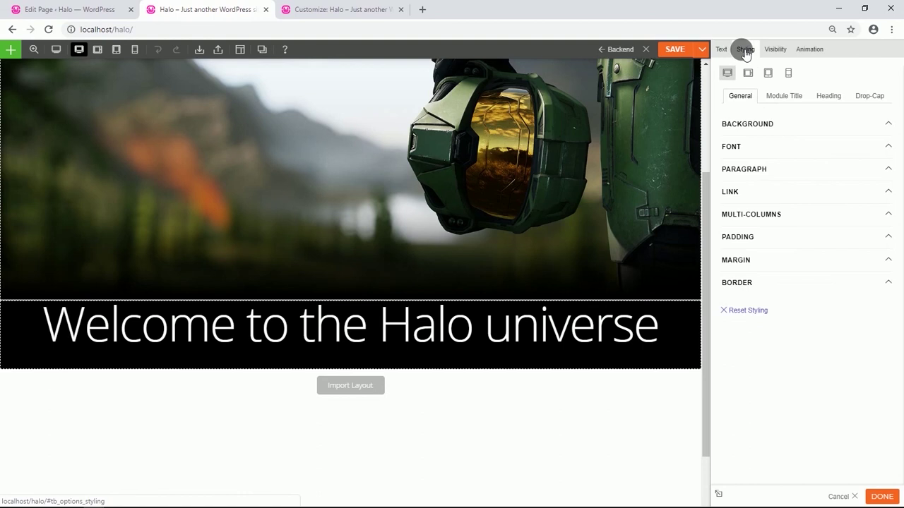
pyautogui.click(742, 146)
pyautogui.click(736, 276)
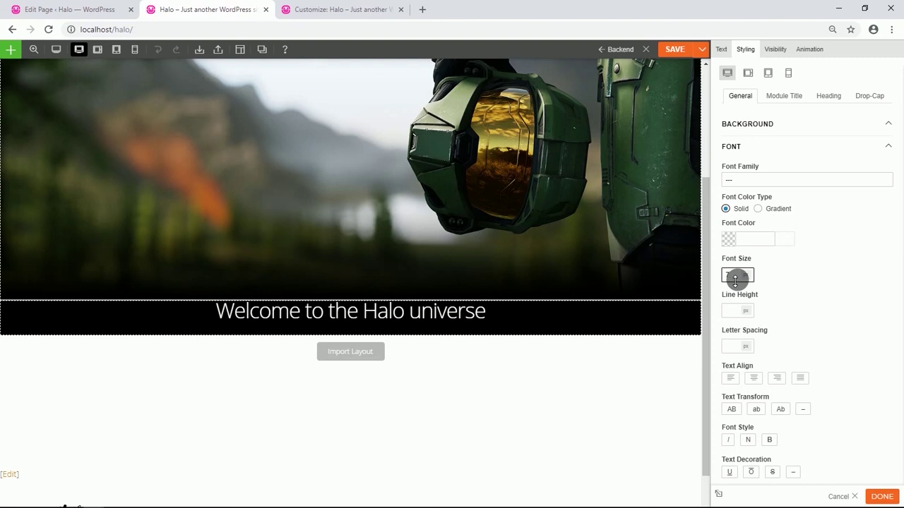
pyautogui.scroll(-3, 734, 281)
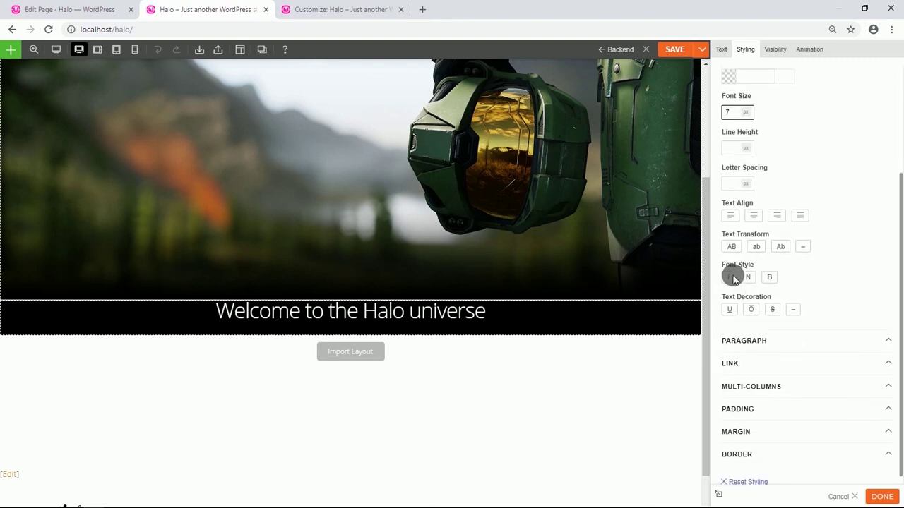
pyautogui.click(749, 385)
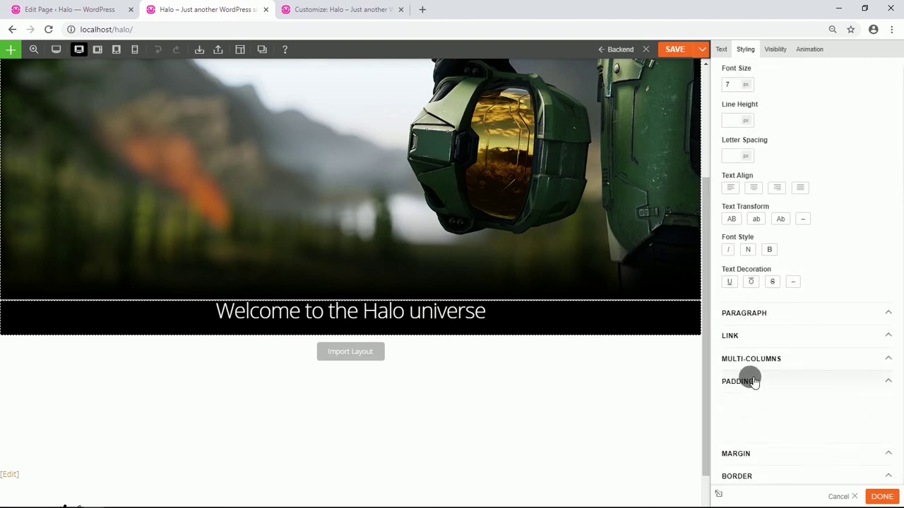
pyautogui.scroll(-1, 748, 375)
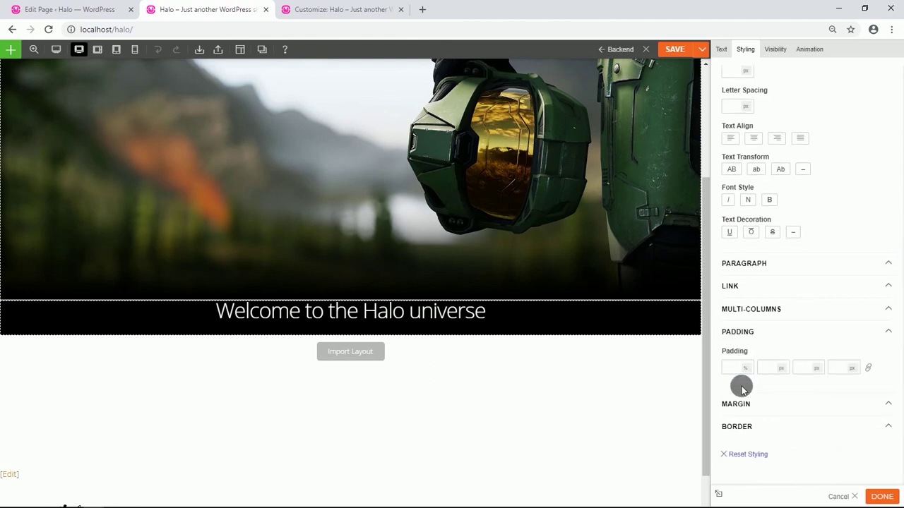
pyautogui.click(735, 368)
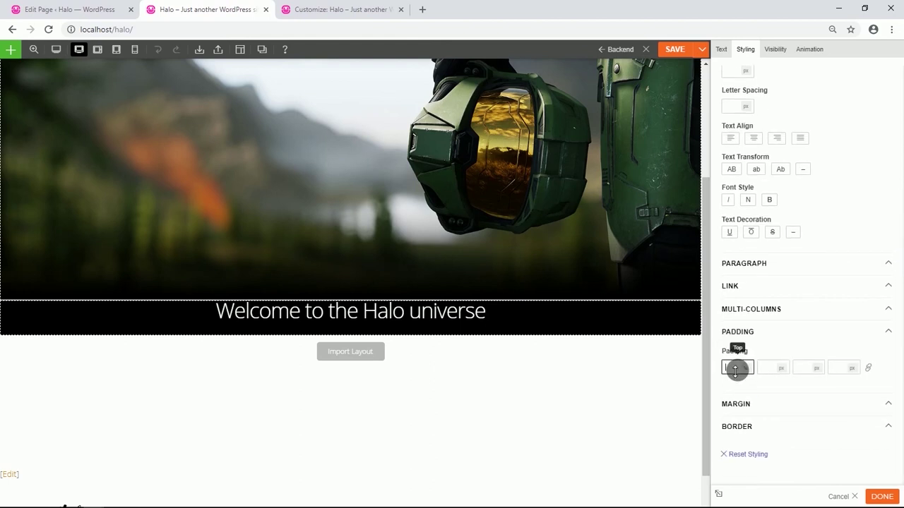
pyautogui.click(816, 368)
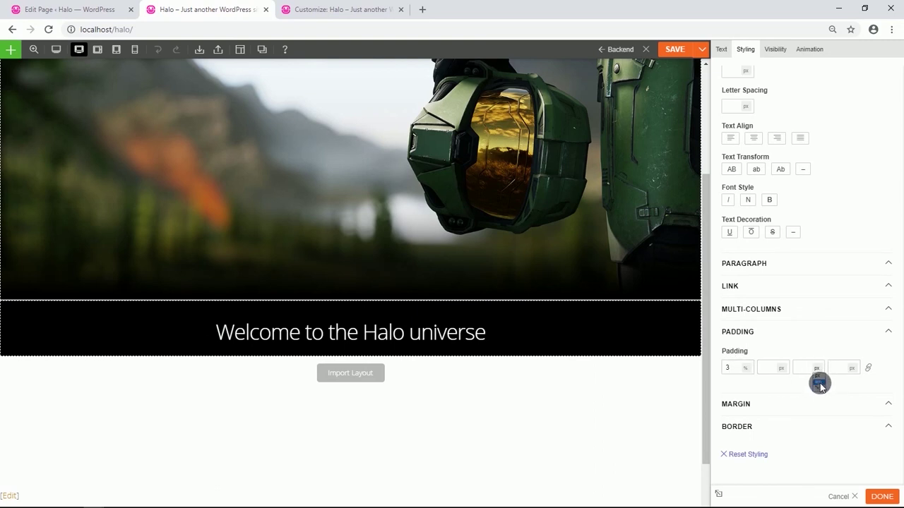
pyautogui.click(812, 379)
pyautogui.write('2')
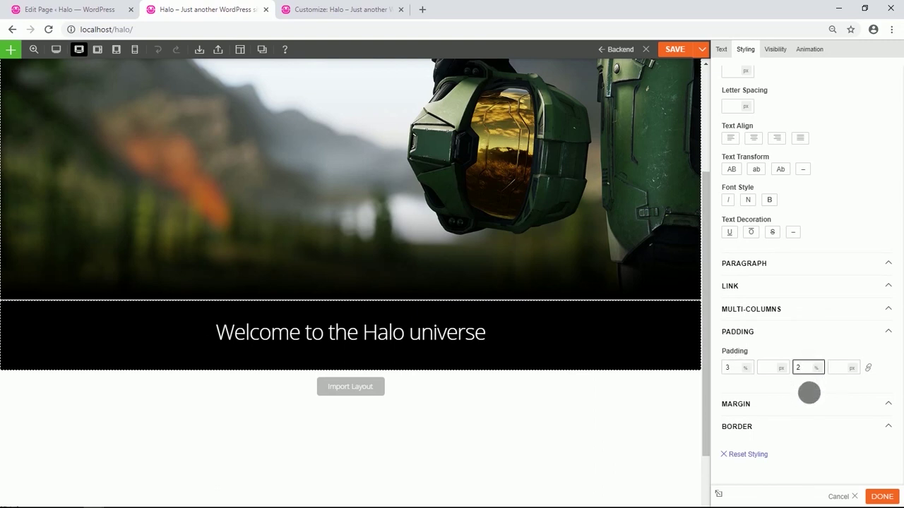
pyautogui.scroll(-1, 441, 329)
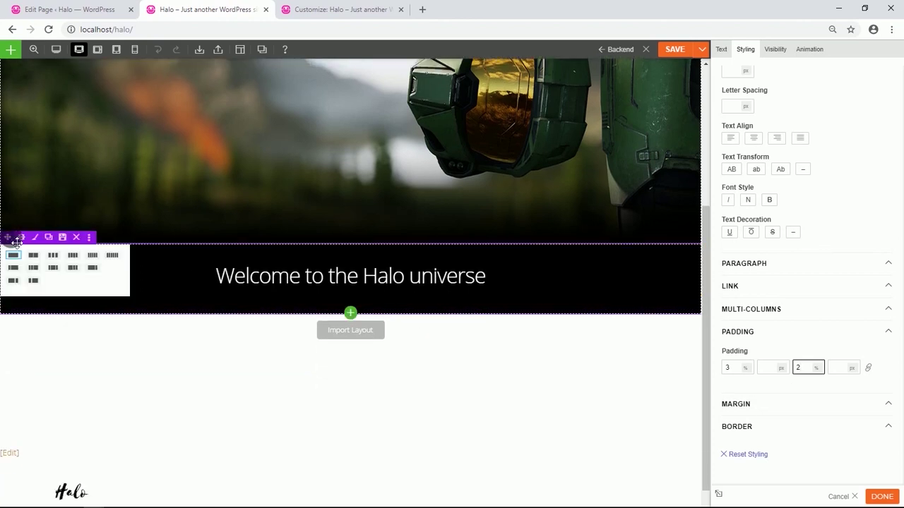
# Duplicate the welcome row, reposition it, and delete the Text content module.
pyautogui.click(50, 238)
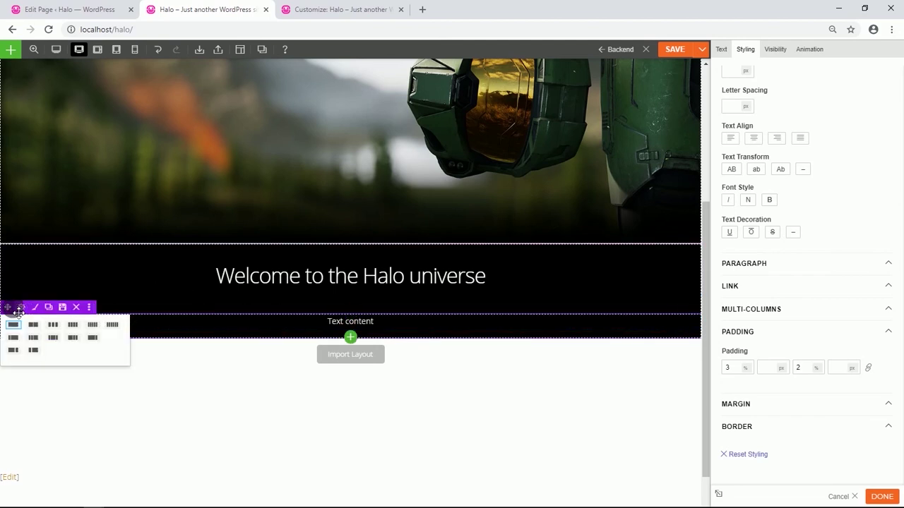
pyautogui.moveTo(15, 310); pyautogui.dragTo(264, 271)
pyautogui.scroll(-2, 345, 382)
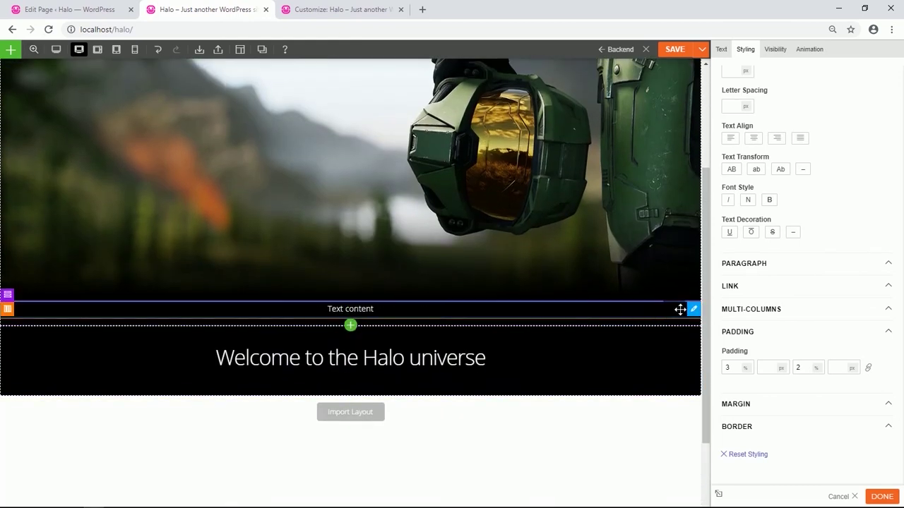
pyautogui.click(638, 308)
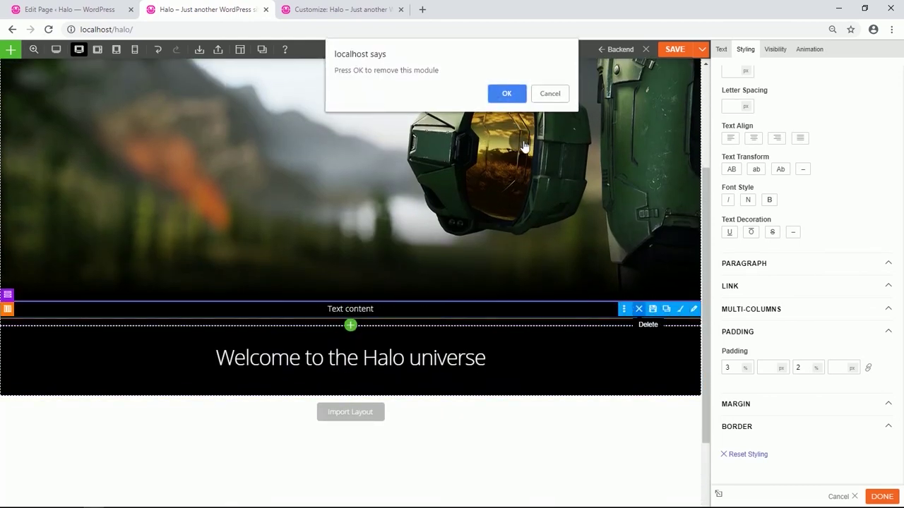
pyautogui.click(506, 95)
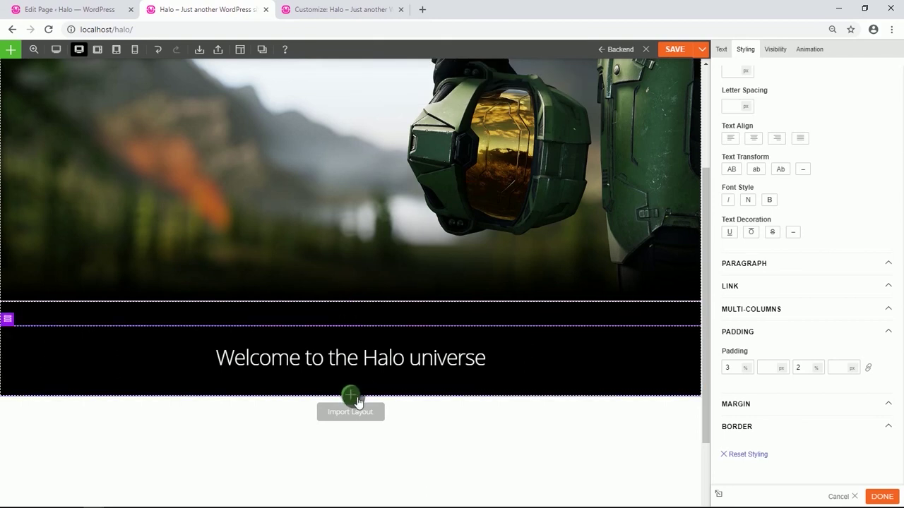
# Place an Image module with Image Center style above the welcome heading.
pyautogui.click(351, 396)
pyautogui.scroll(-1, 353, 456)
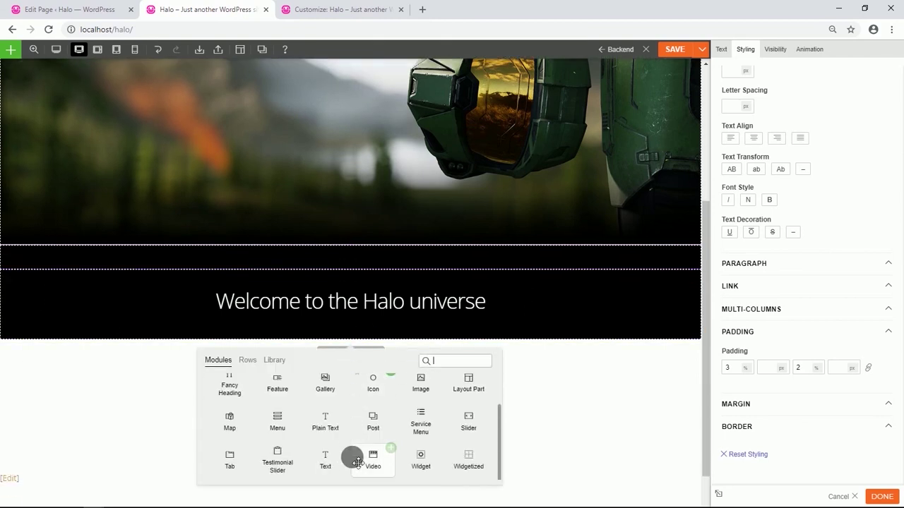
pyautogui.moveTo(420, 384); pyautogui.dragTo(396, 273)
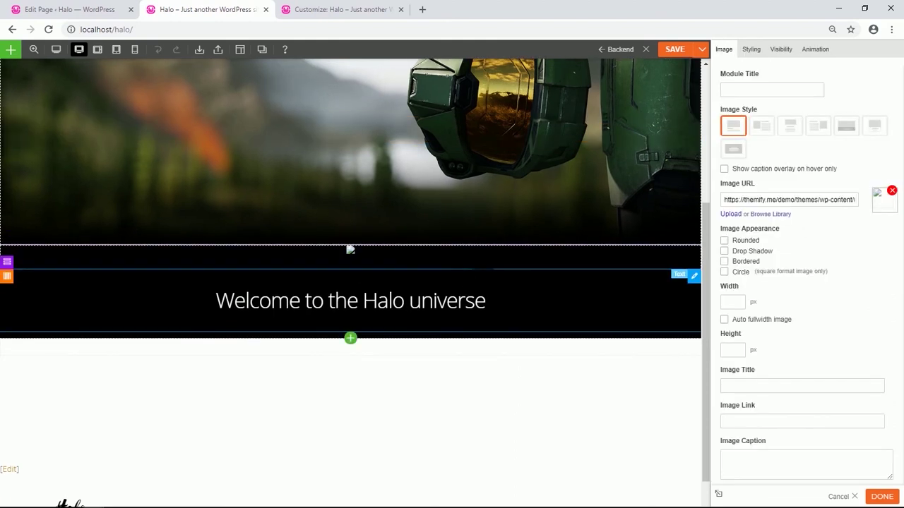
pyautogui.click(789, 134)
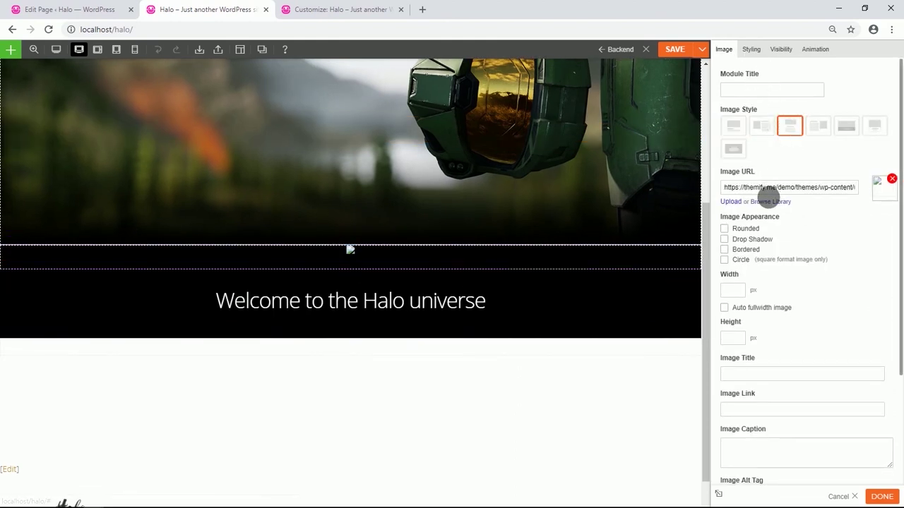
pyautogui.click(771, 202)
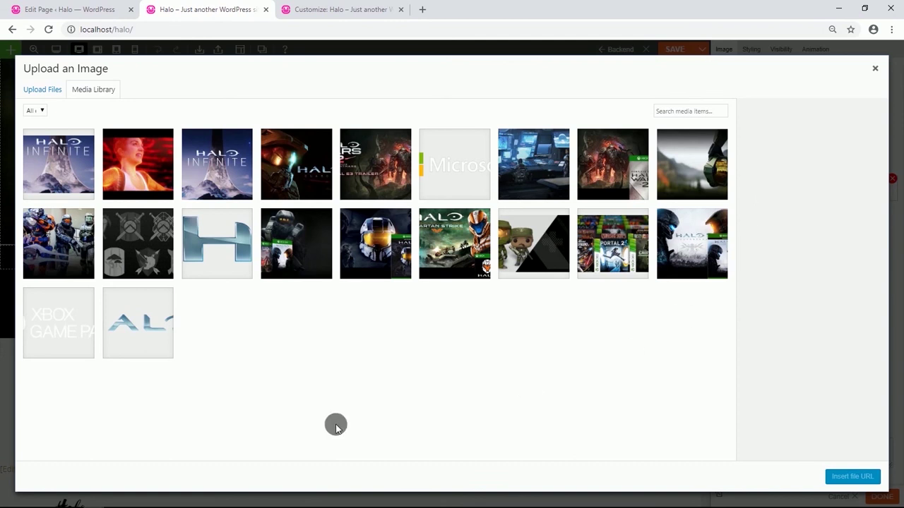
# Insert the HALO logo from the Media Library into the image module.
pyautogui.click(154, 343)
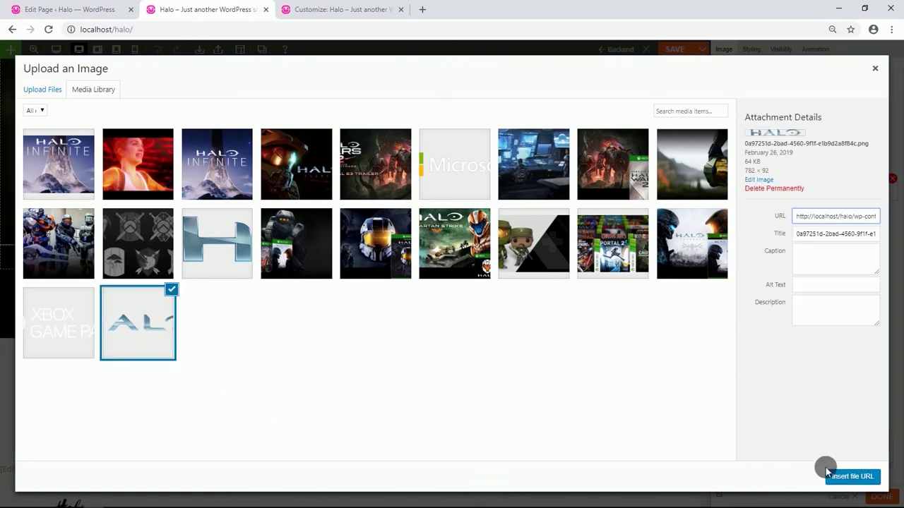
pyautogui.click(861, 476)
pyautogui.scroll(-2, 562, 339)
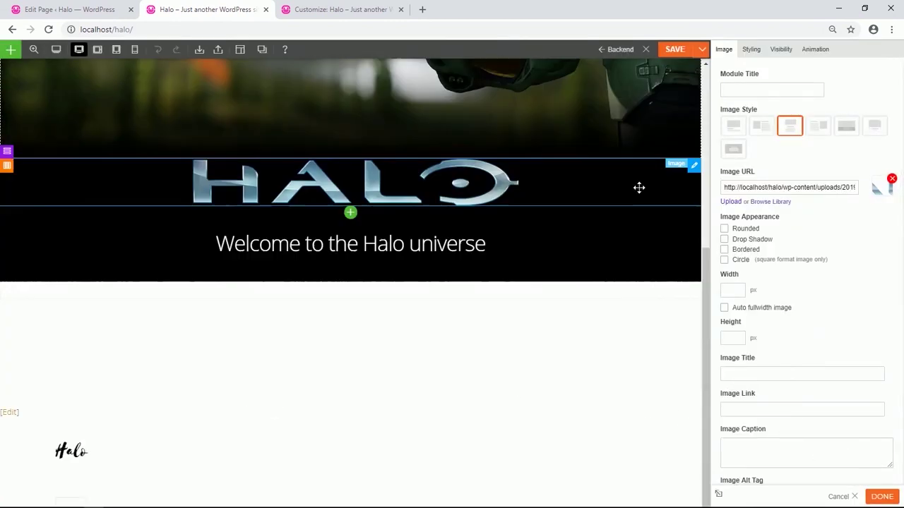
# Give the logo image 3% top padding.
pyautogui.click(759, 54)
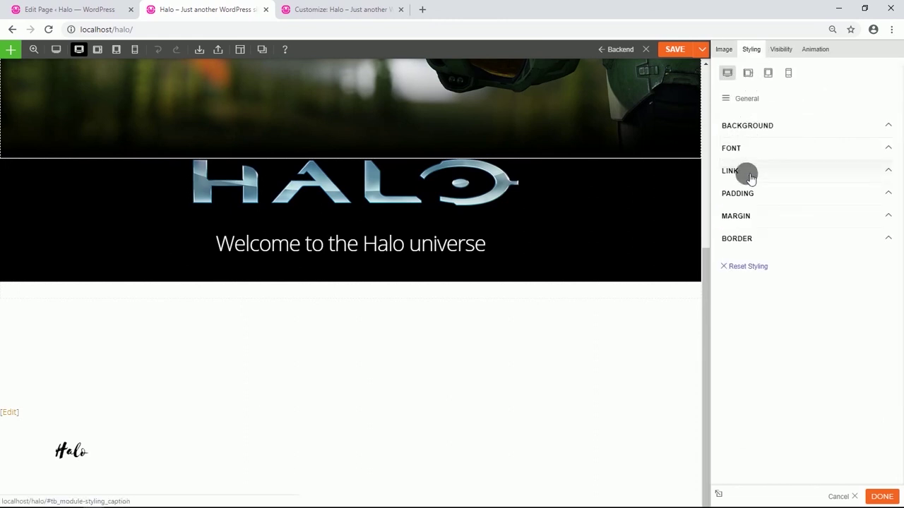
pyautogui.click(750, 192)
pyautogui.click(765, 231)
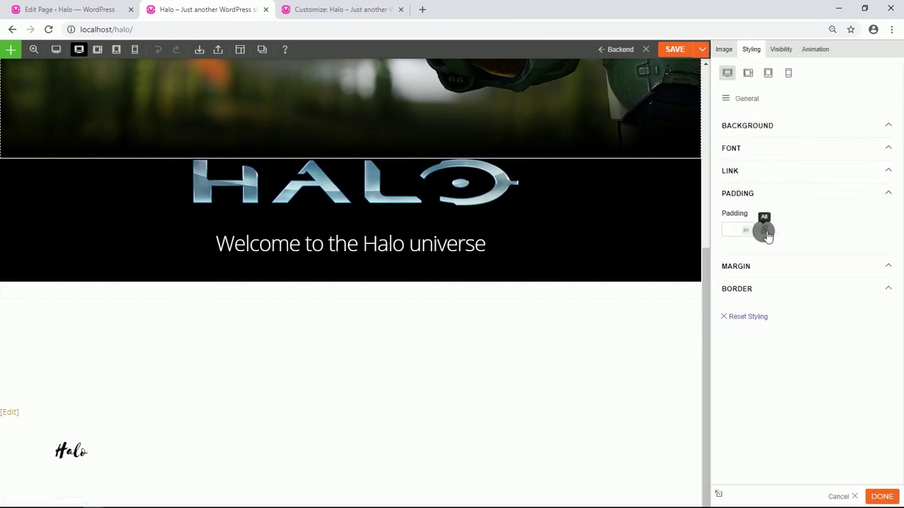
pyautogui.click(746, 231)
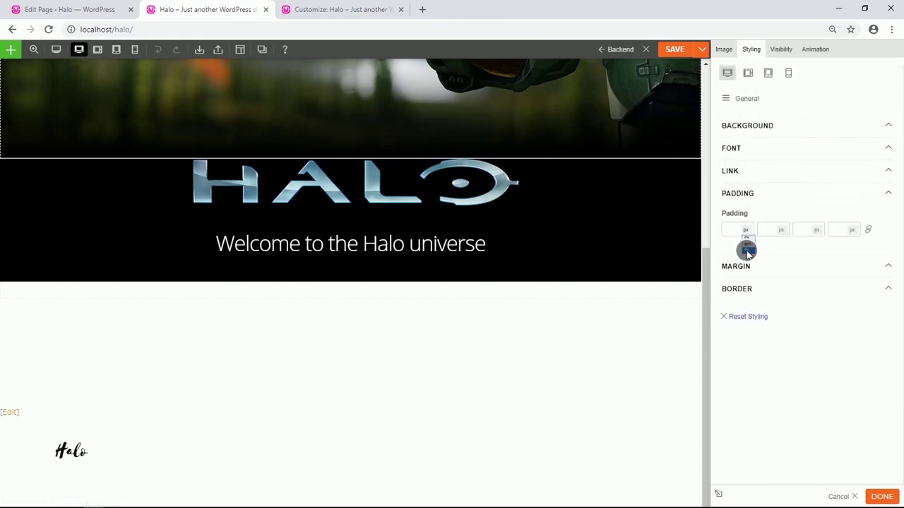
pyautogui.click(737, 236)
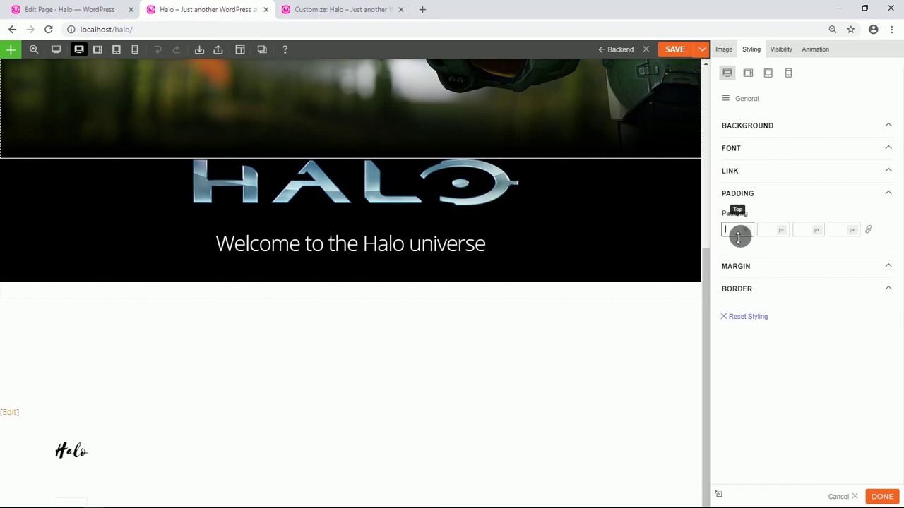
pyautogui.write('3')
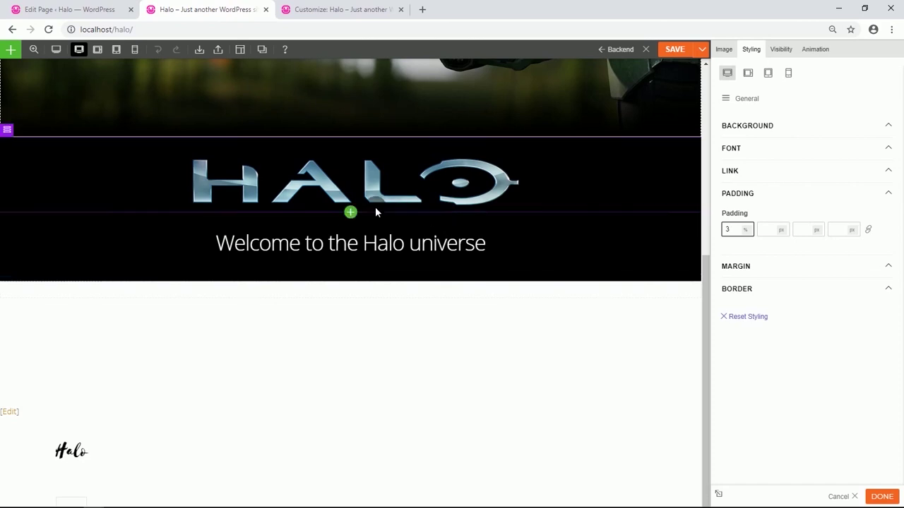
# Duplicate the welcome row and change the copy's text to non-bold 'Trailers' as Heading 1.
pyautogui.moveTo(14, 206)
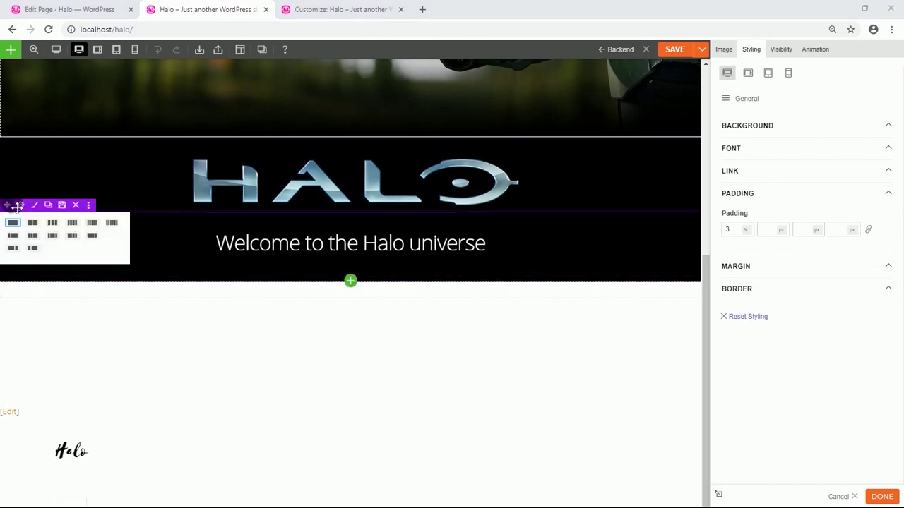
pyautogui.click(48, 206)
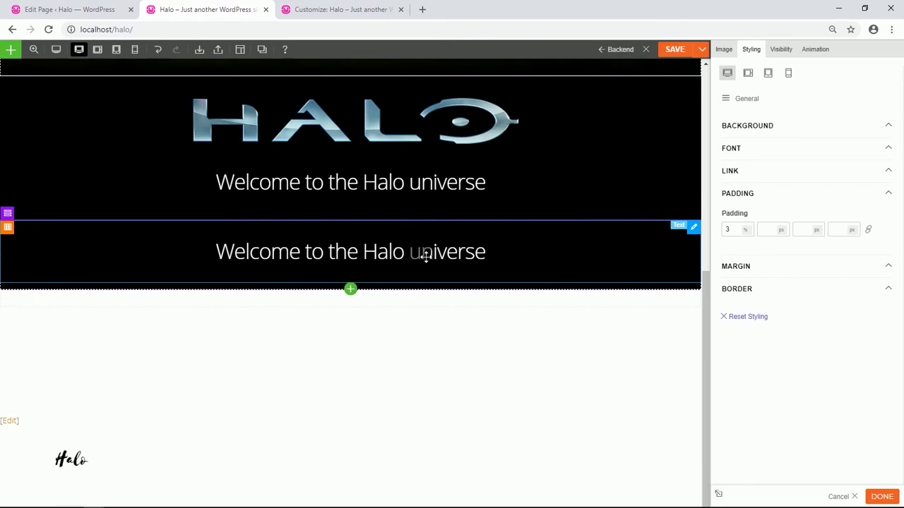
pyautogui.click(425, 257)
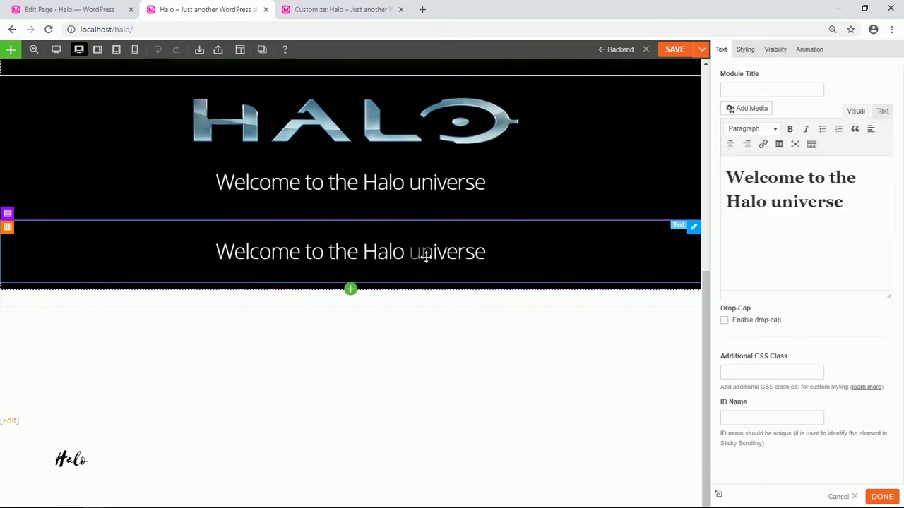
pyautogui.moveTo(850, 209); pyautogui.dragTo(736, 180)
pyautogui.write('Trailers')
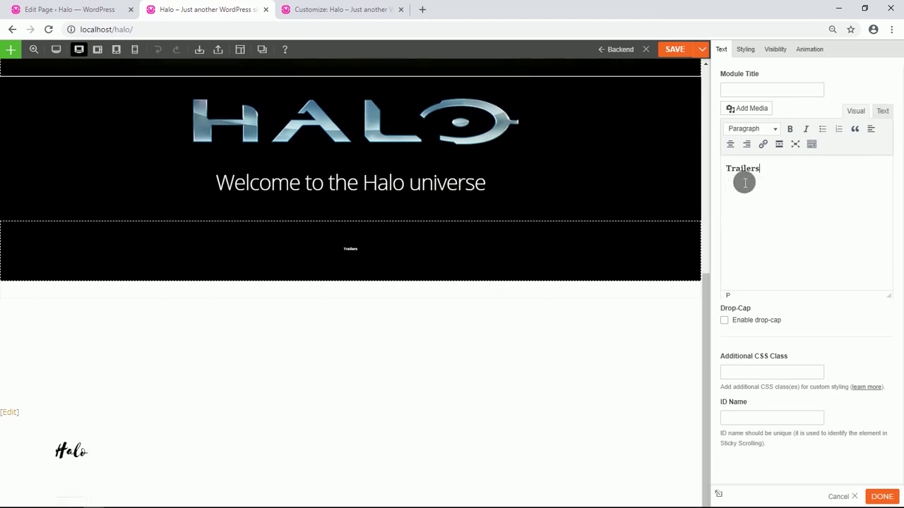
pyautogui.doubleClick(734, 166)
pyautogui.click(789, 128)
pyautogui.click(790, 128)
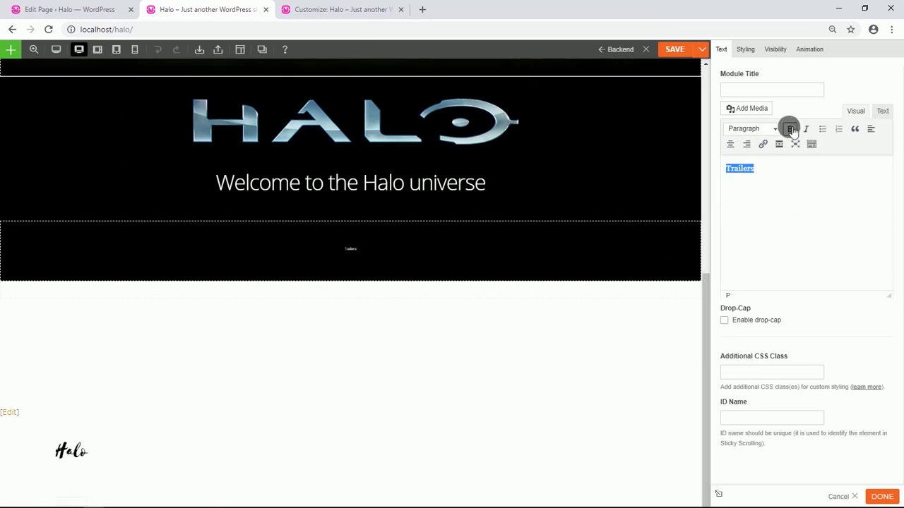
pyautogui.click(775, 128)
pyautogui.click(775, 169)
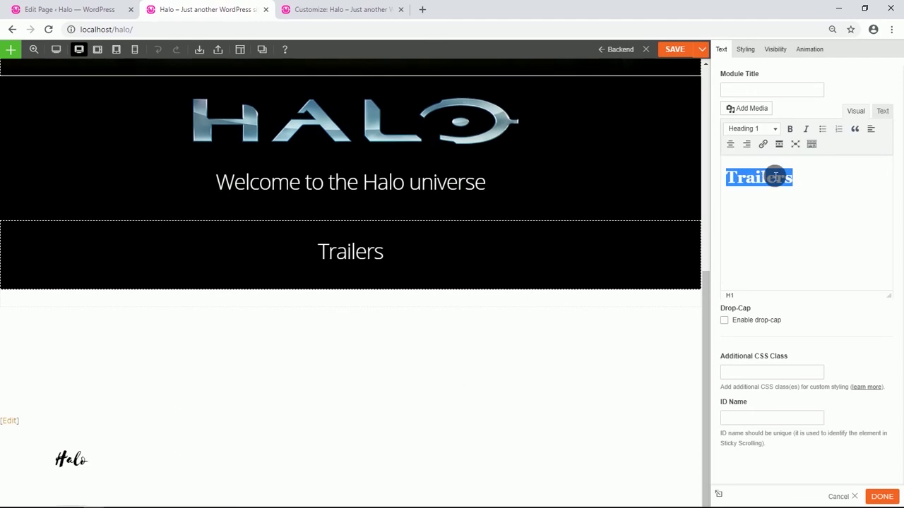
pyautogui.click(798, 246)
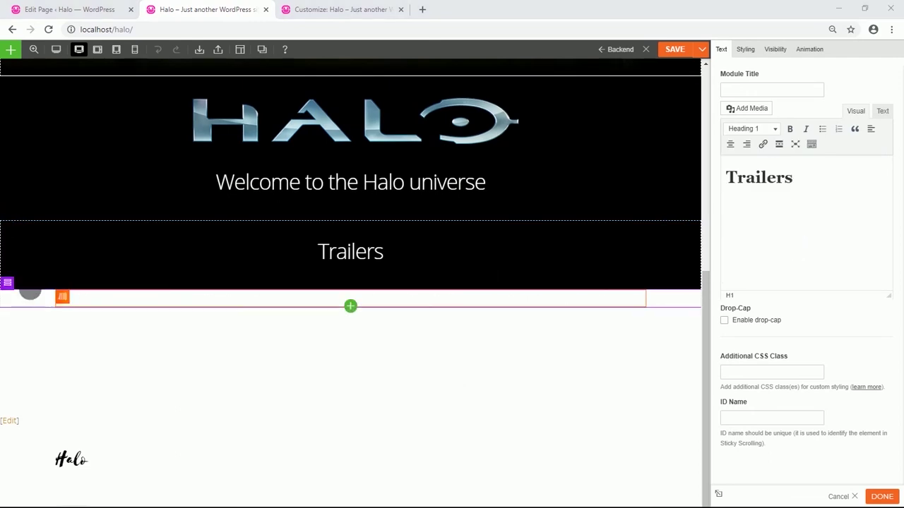
# Add a four-column row below Trailers, full width with a black background.
pyautogui.moveTo(9, 284)
pyautogui.click(72, 301)
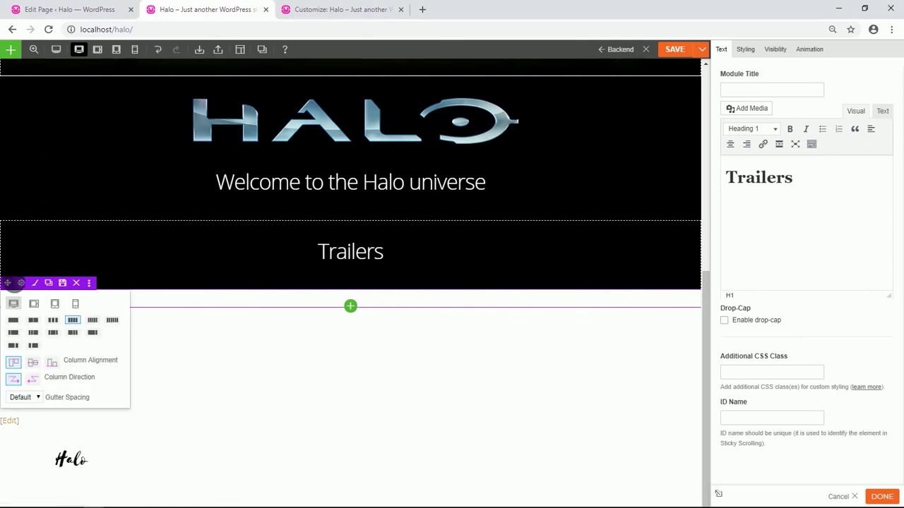
pyautogui.click(20, 283)
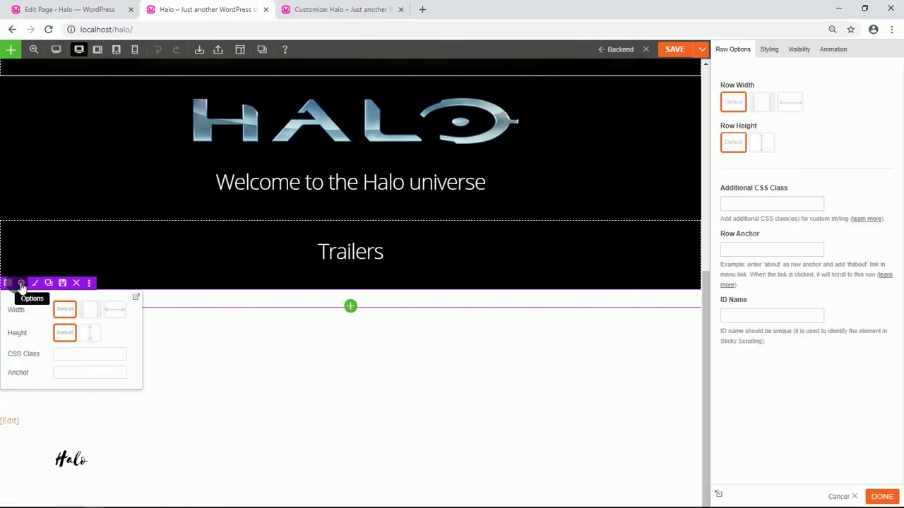
pyautogui.click(790, 103)
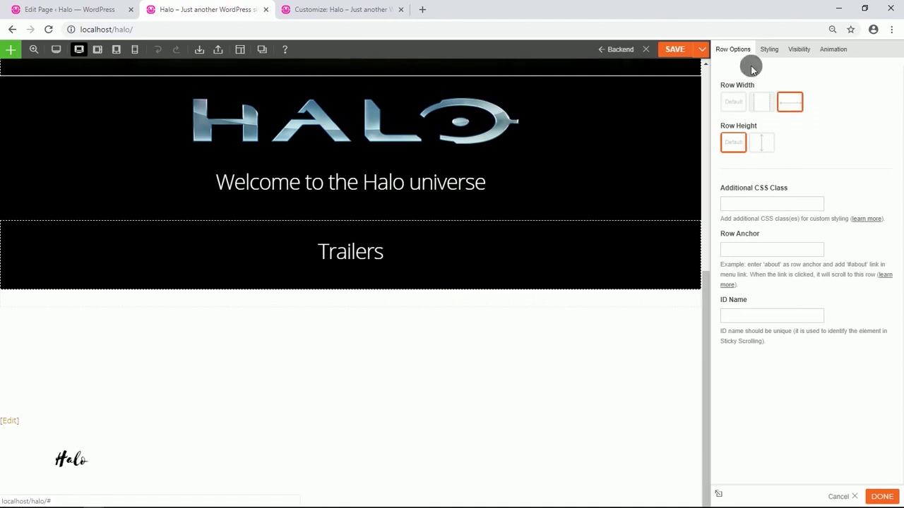
pyautogui.click(775, 51)
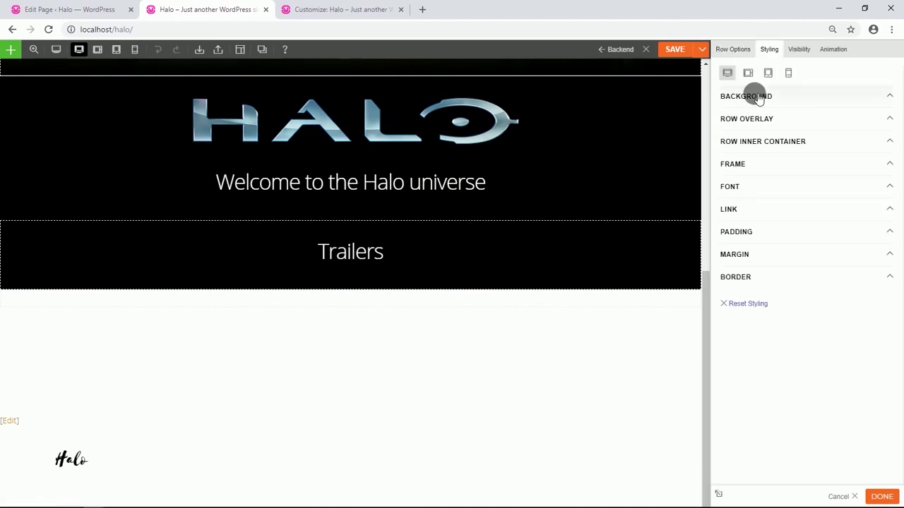
pyautogui.click(753, 95)
pyautogui.click(731, 205)
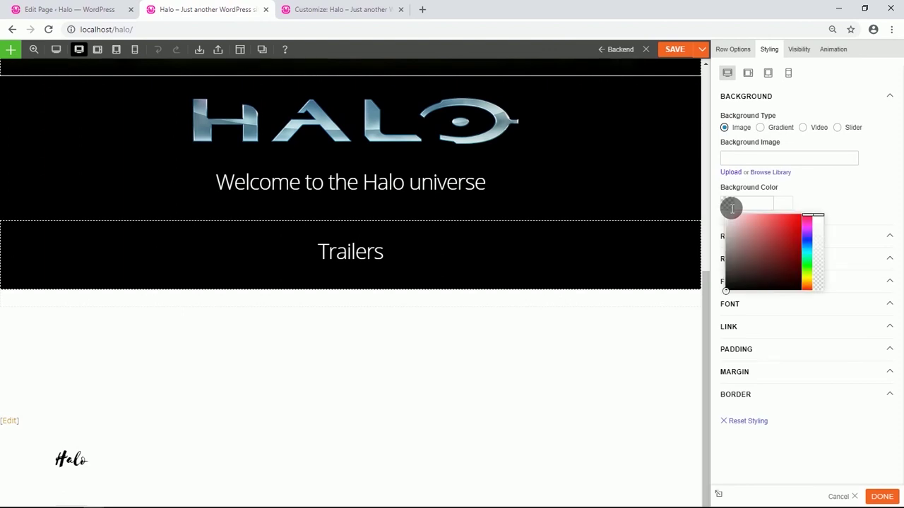
pyautogui.click(725, 290)
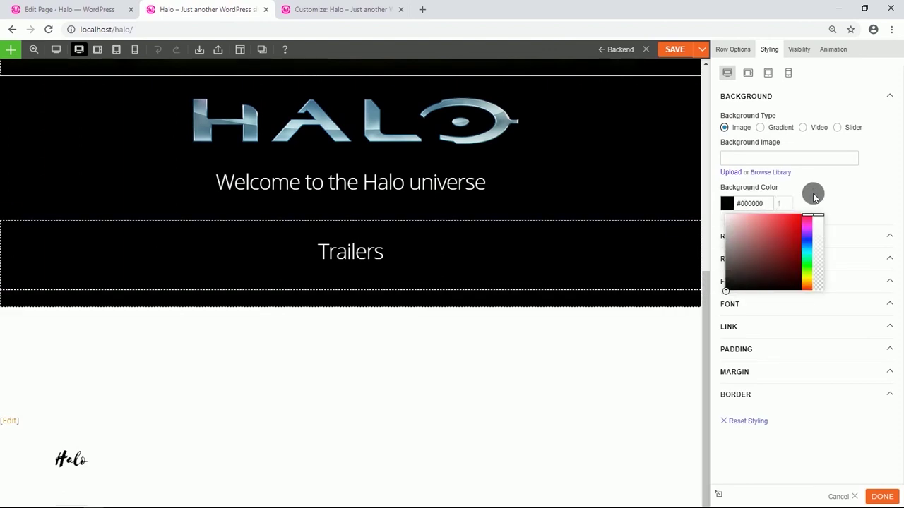
pyautogui.click(812, 193)
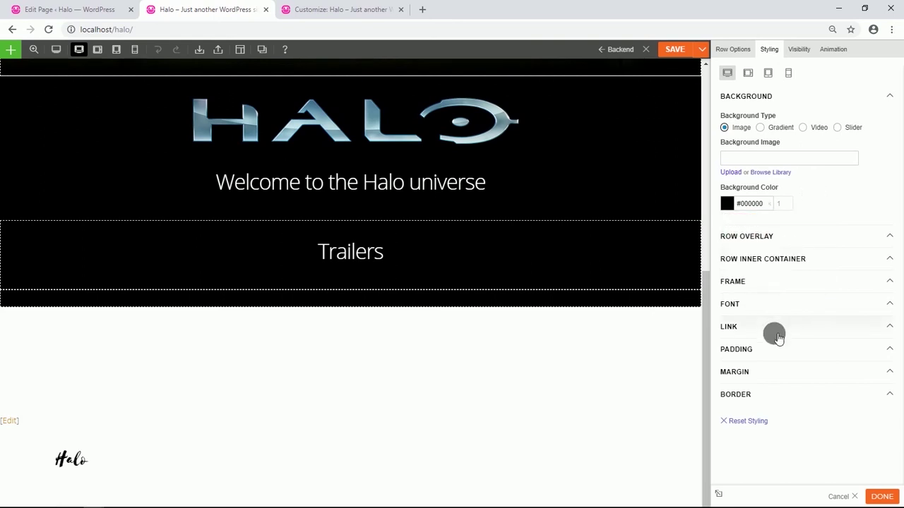
# Pad the row 2% right, 4% bottom and 2% left.
pyautogui.click(745, 350)
pyautogui.click(779, 384)
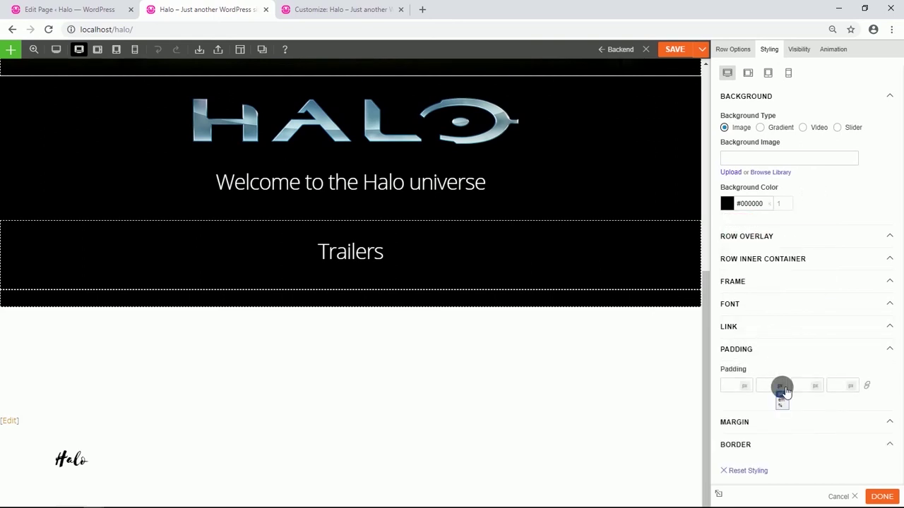
pyautogui.click(781, 407)
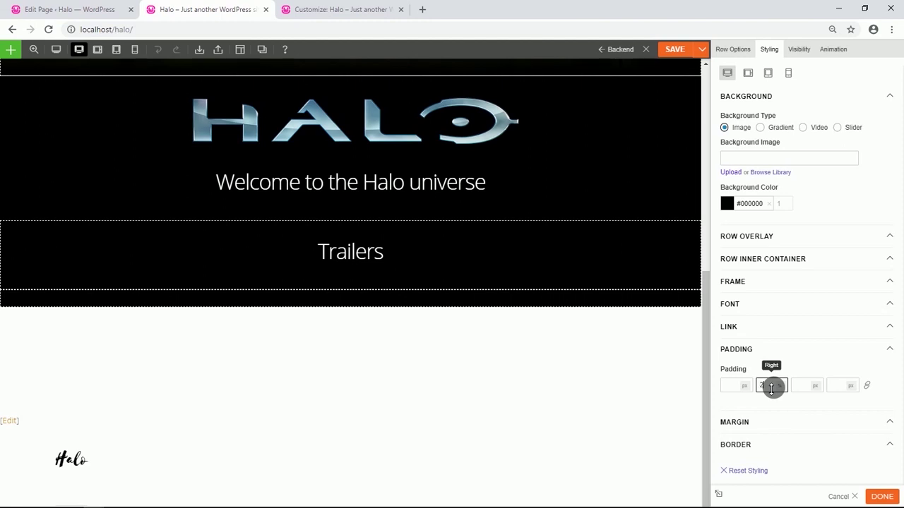
pyautogui.click(819, 405)
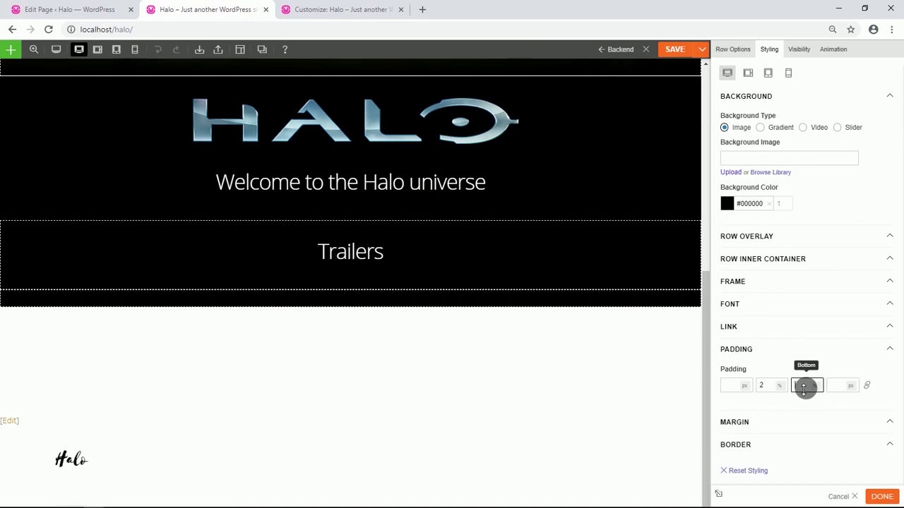
pyautogui.write('4')
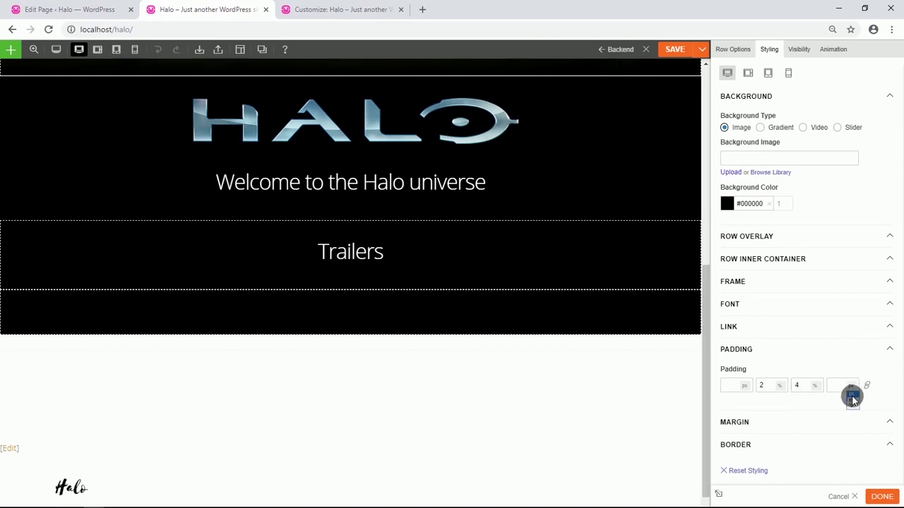
pyautogui.click(852, 406)
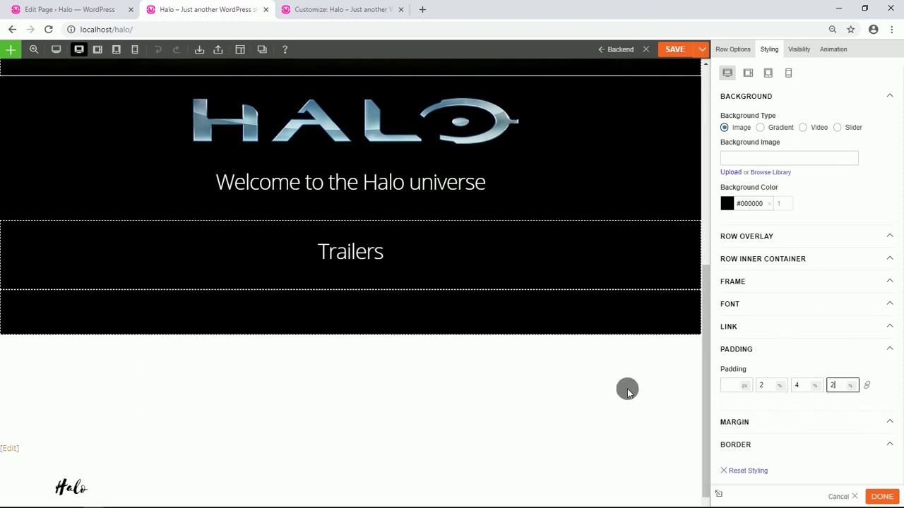
pyautogui.click(351, 334)
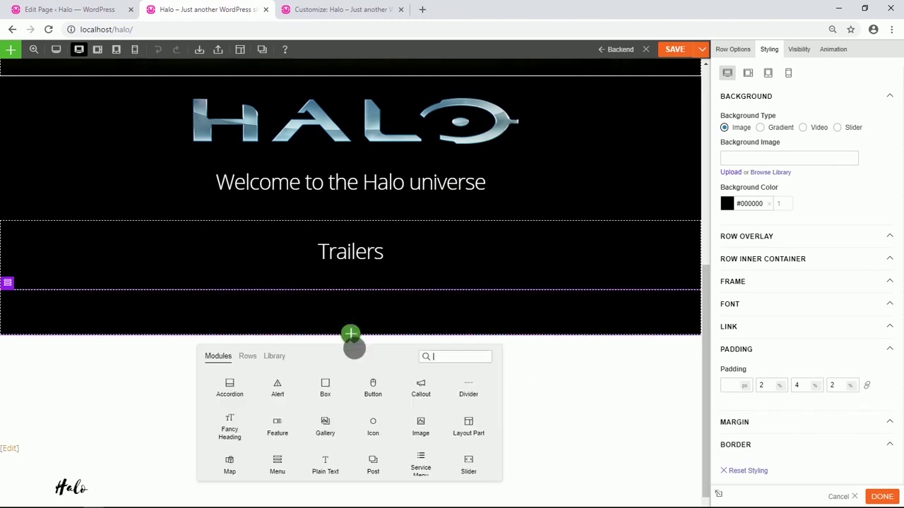
# Place a centred Image module in the first column showing the Halo Infinite artwork.
pyautogui.moveTo(379, 434)
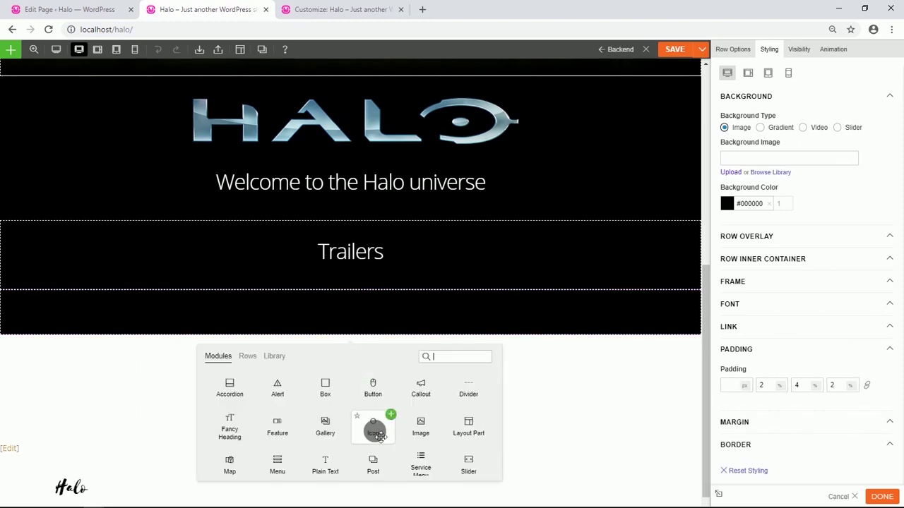
pyautogui.scroll(-1, 379, 435)
pyautogui.moveTo(380, 436); pyautogui.dragTo(108, 313)
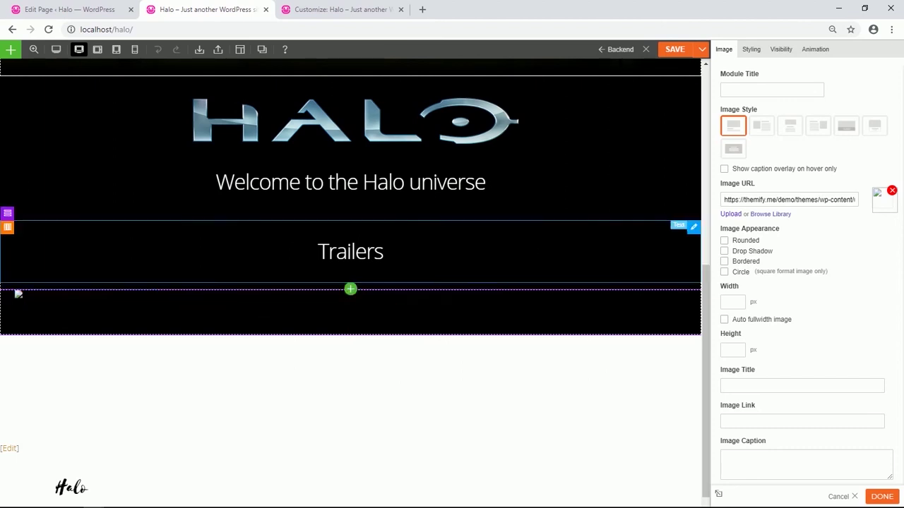
pyautogui.click(784, 125)
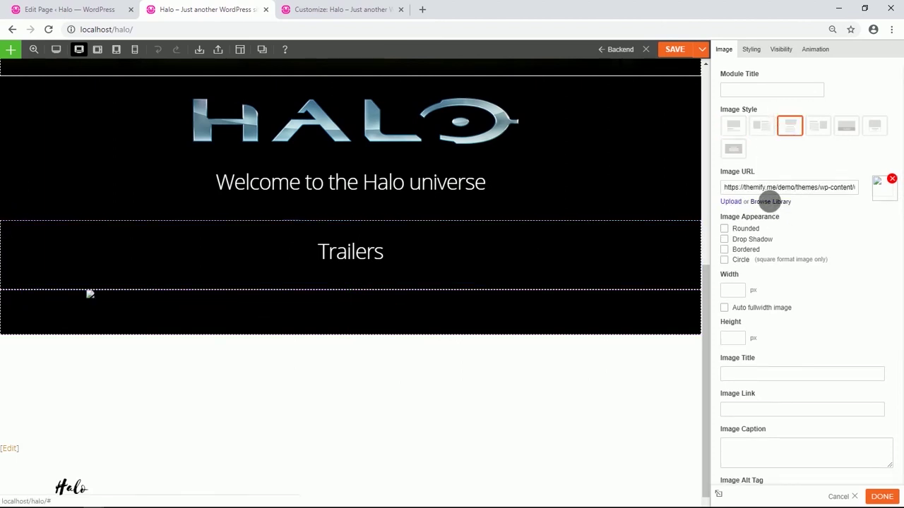
pyautogui.click(772, 202)
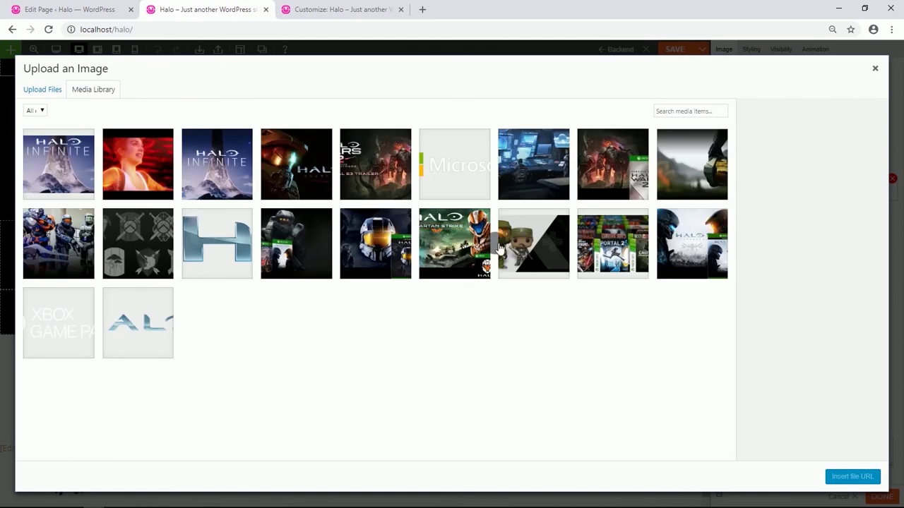
pyautogui.click(207, 167)
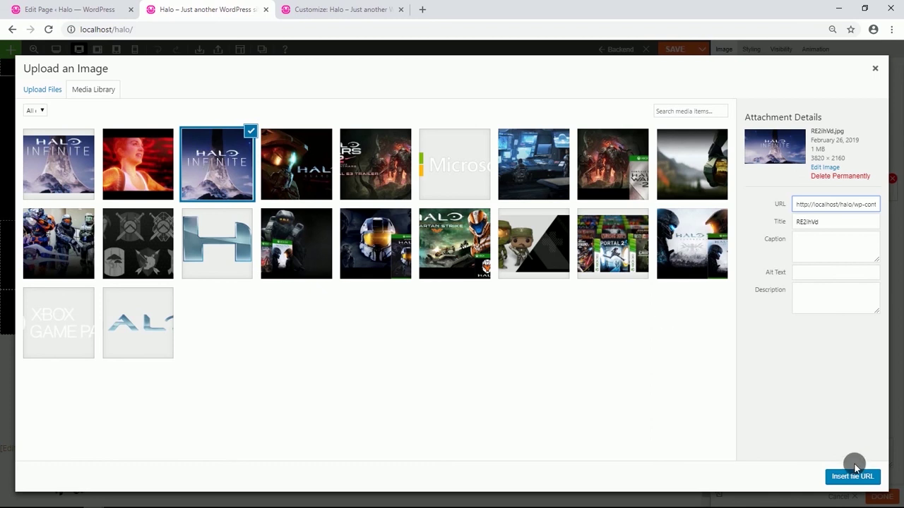
pyautogui.click(853, 476)
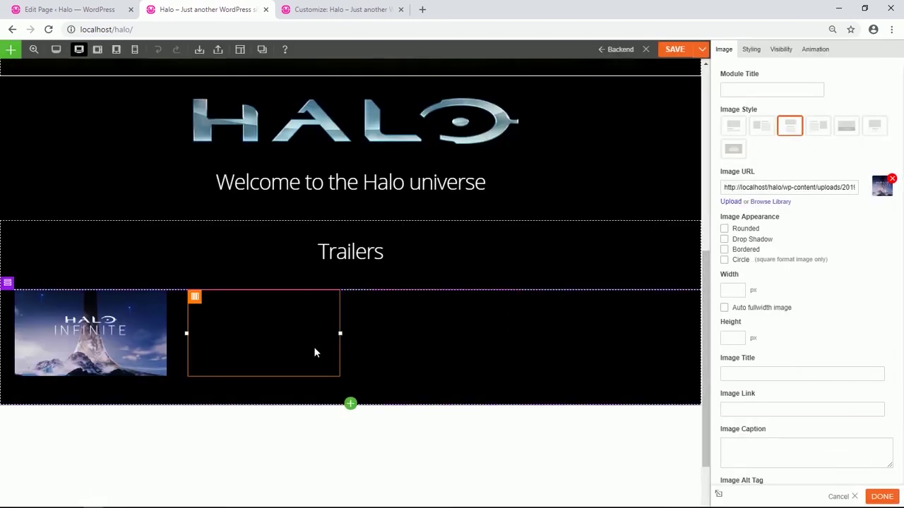
pyautogui.scroll(-1, 274, 341)
# Duplicate the image into the second column and swap in the Halo Wars 2 picture.
pyautogui.moveTo(165, 264)
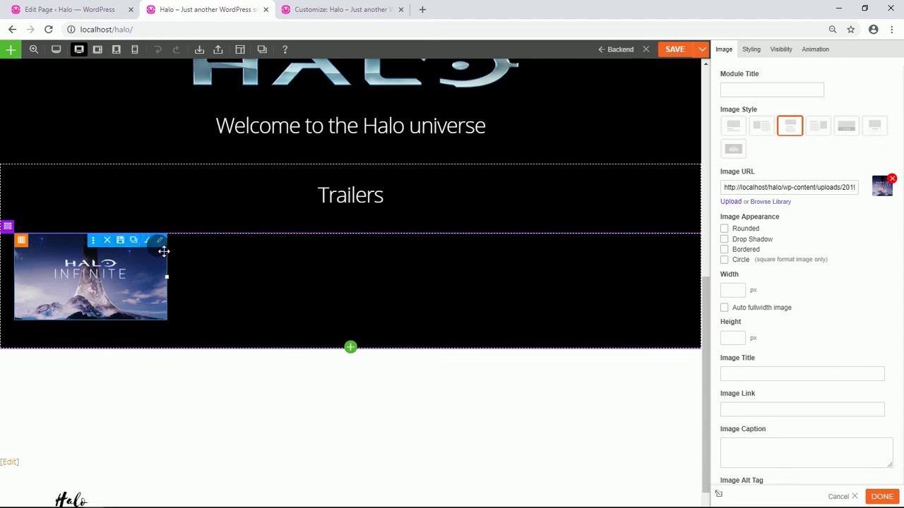
pyautogui.click(132, 240)
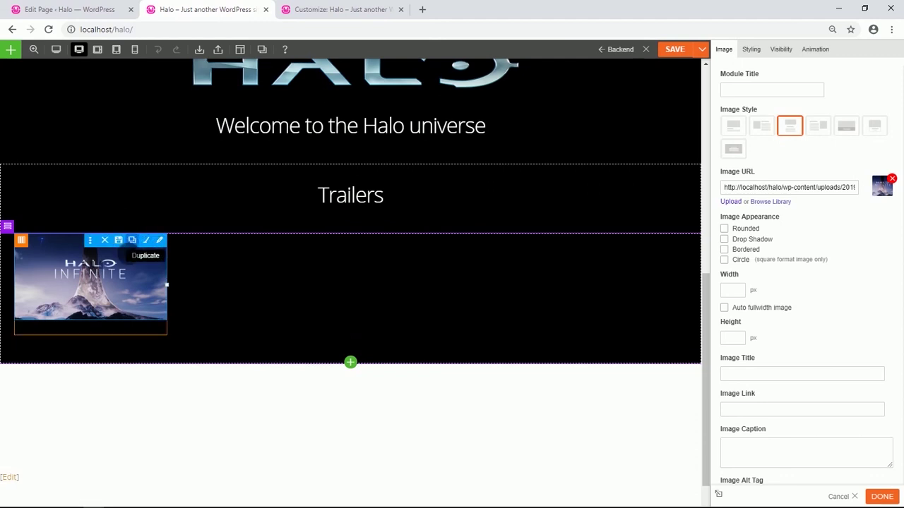
pyautogui.moveTo(85, 282); pyautogui.dragTo(285, 282)
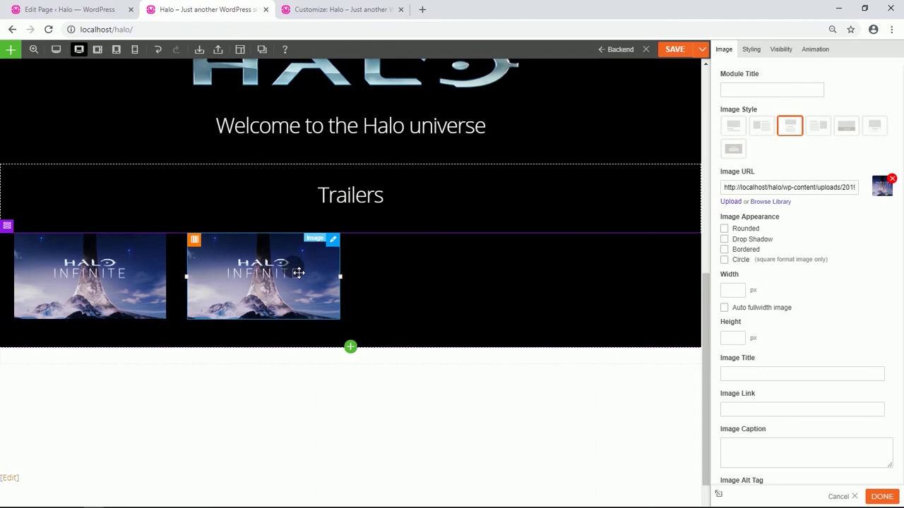
pyautogui.click(776, 202)
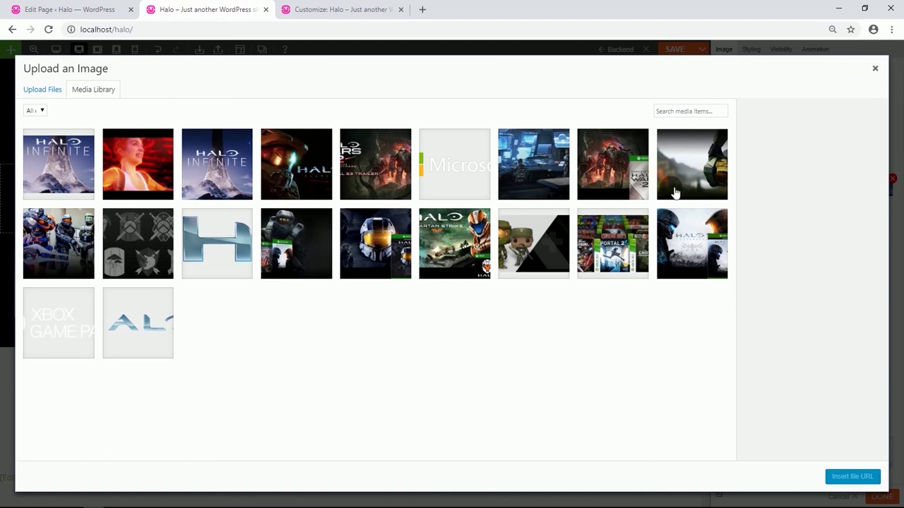
pyautogui.click(382, 178)
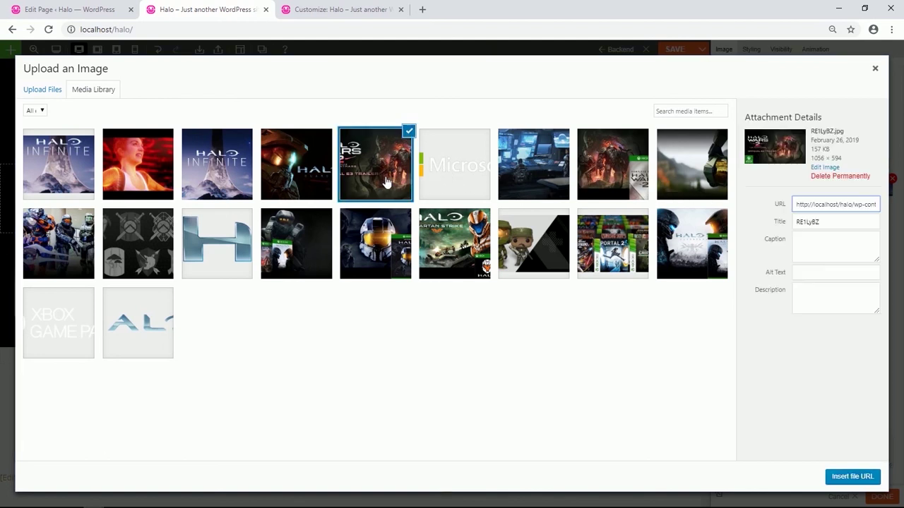
pyautogui.click(846, 474)
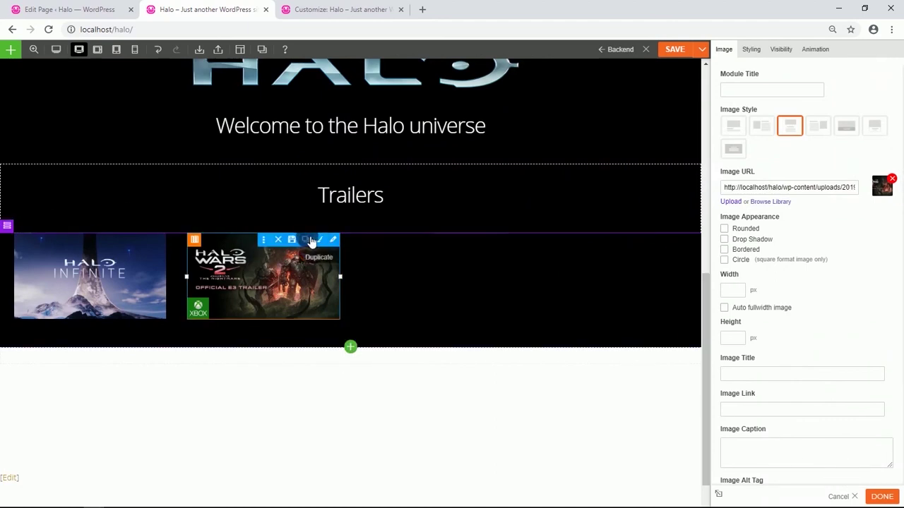
# Duplicate it into the third column and swap in the Halo 5 picture.
pyautogui.click(313, 241)
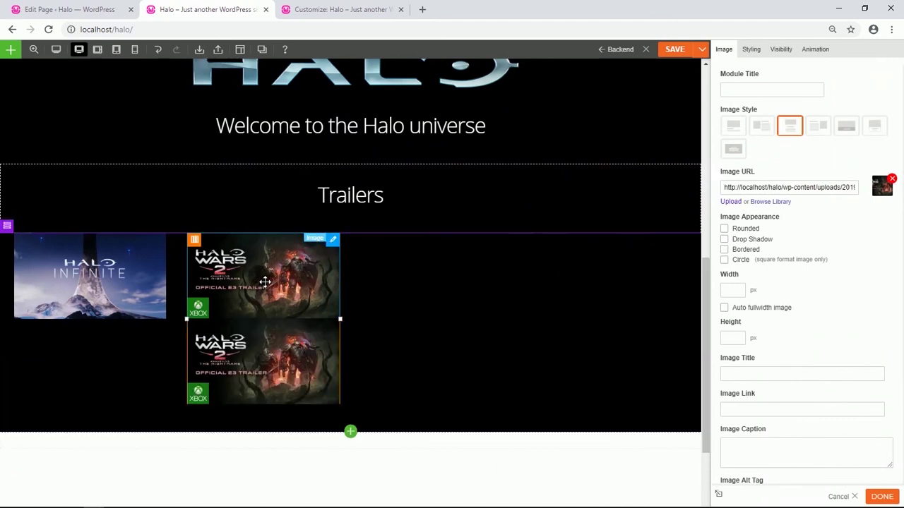
pyautogui.moveTo(265, 282); pyautogui.dragTo(448, 274)
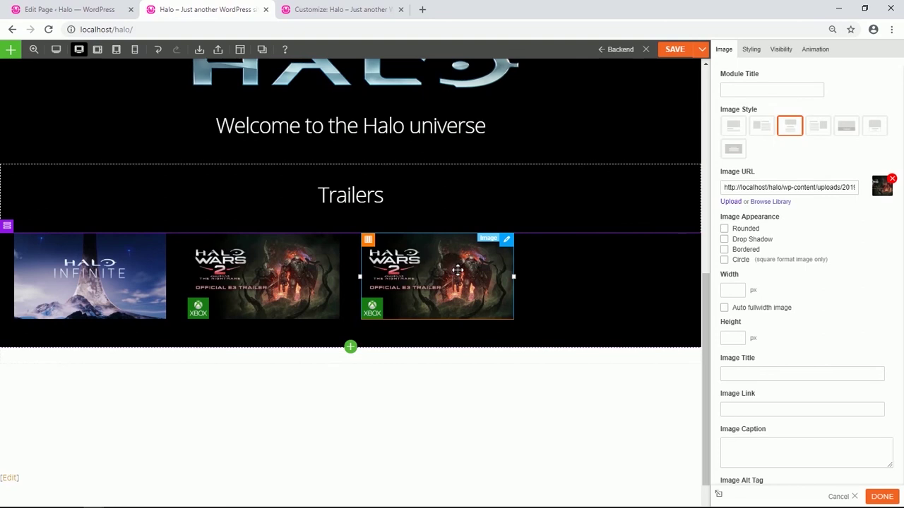
pyautogui.click(768, 201)
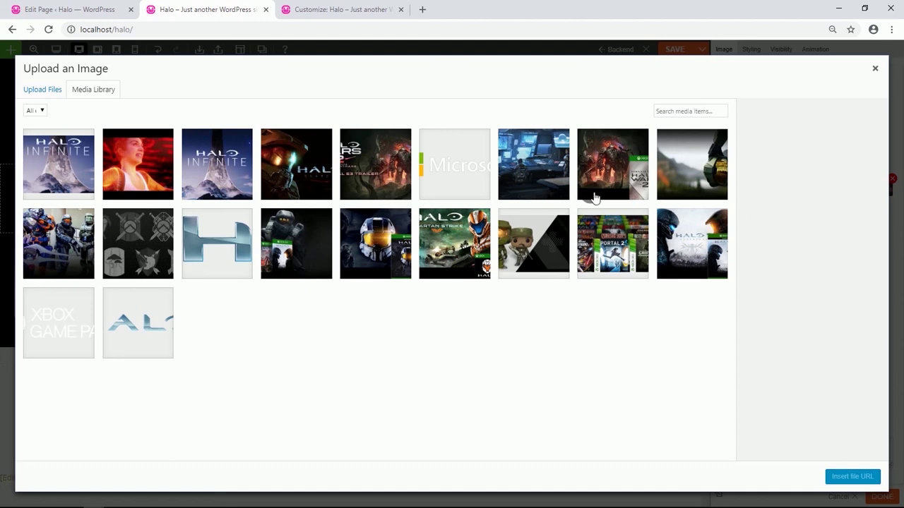
pyautogui.click(326, 163)
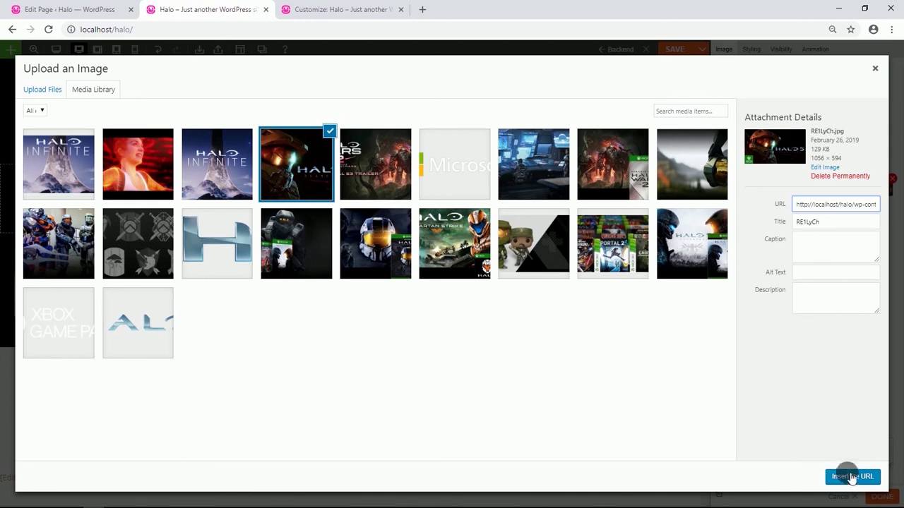
pyautogui.click(850, 477)
# Duplicate it into the fourth column and swap in the red-lit scene picture.
pyautogui.moveTo(488, 262)
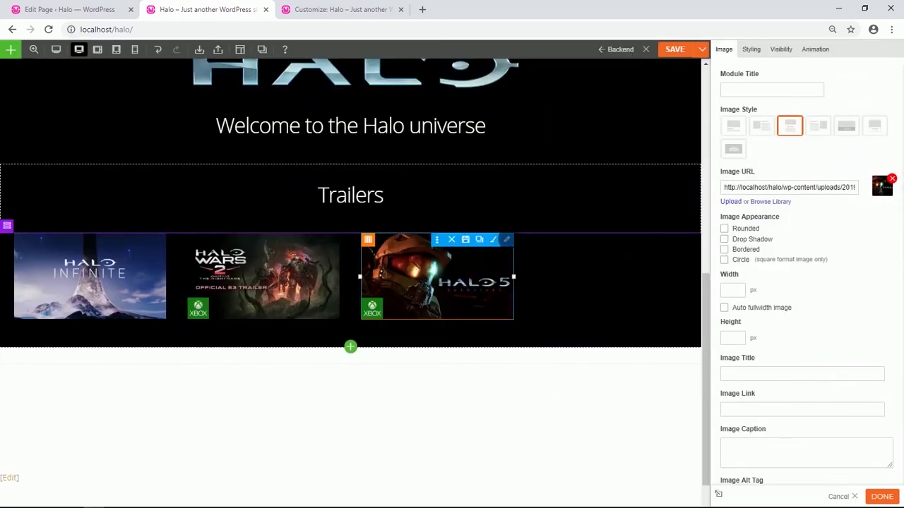
pyautogui.click(482, 243)
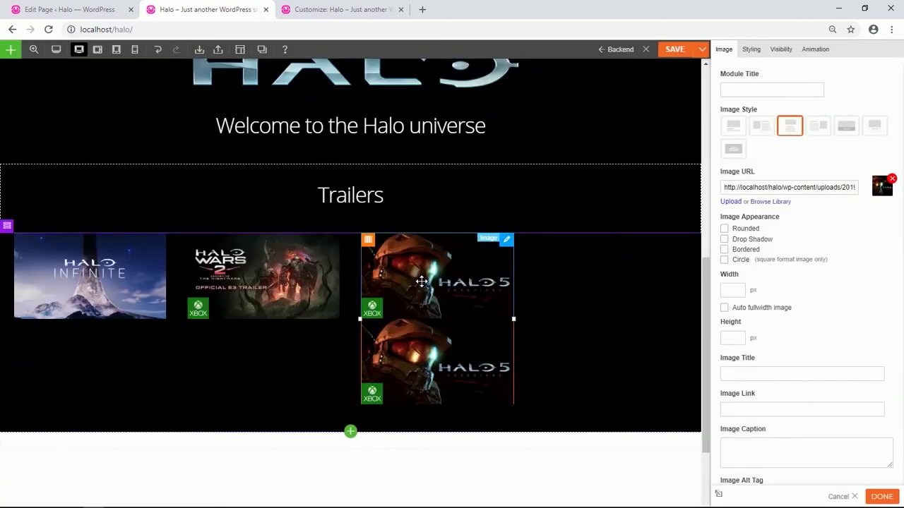
pyautogui.moveTo(421, 282); pyautogui.dragTo(624, 282)
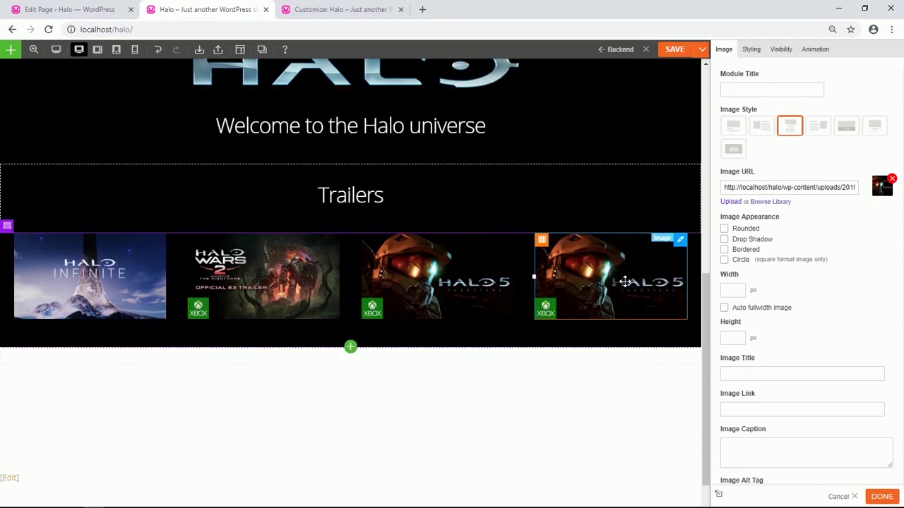
pyautogui.click(772, 203)
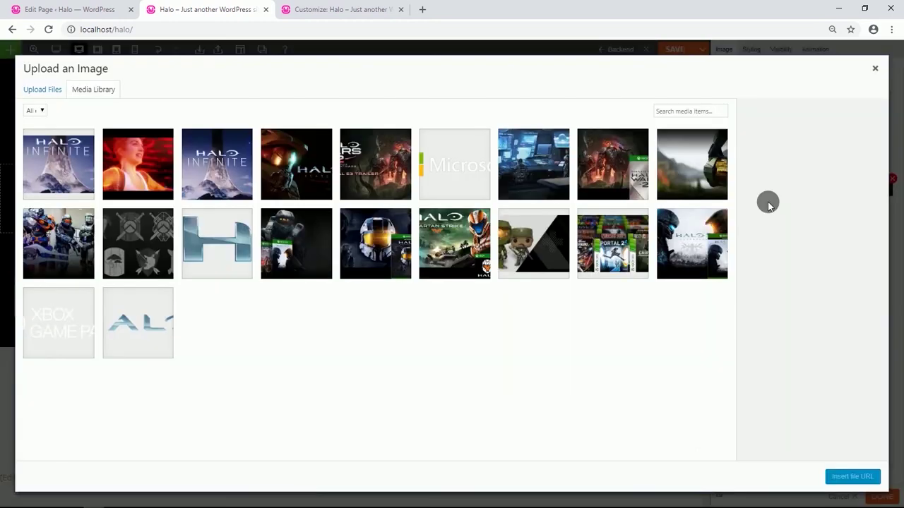
pyautogui.click(141, 166)
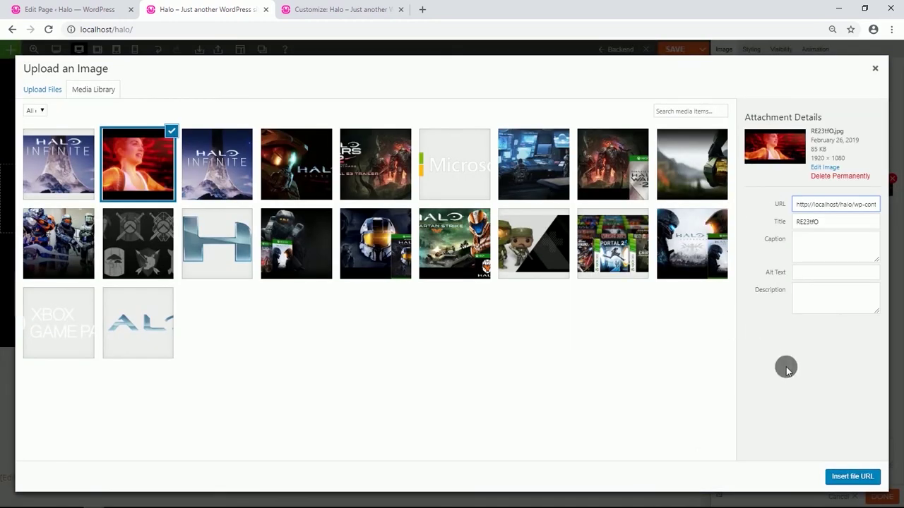
pyautogui.click(854, 478)
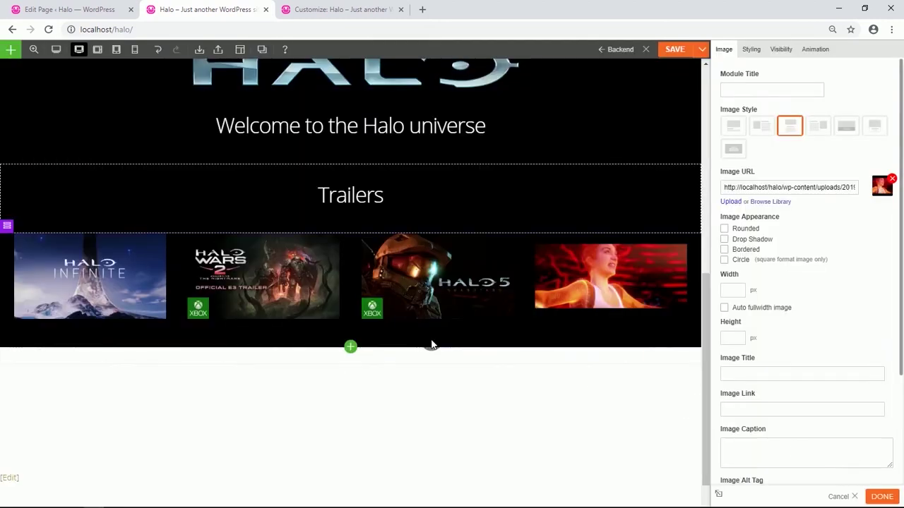
pyautogui.scroll(-2, 432, 343)
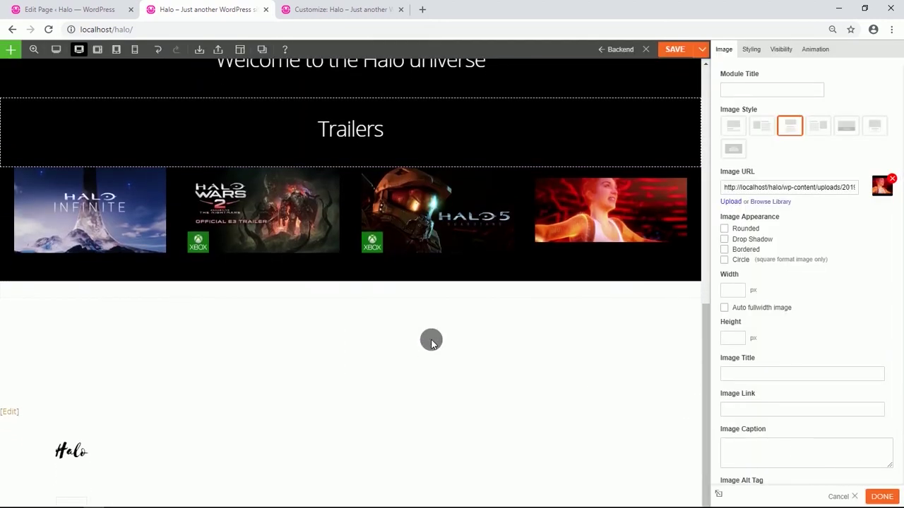
# Duplicate the Trailers heading row and move the copy below the image row.
pyautogui.scroll(4, 357, 203)
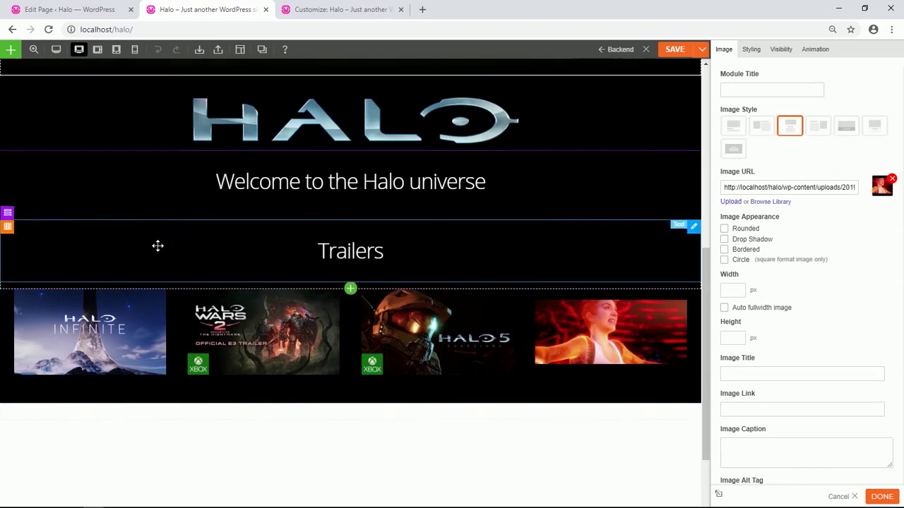
pyautogui.moveTo(13, 214)
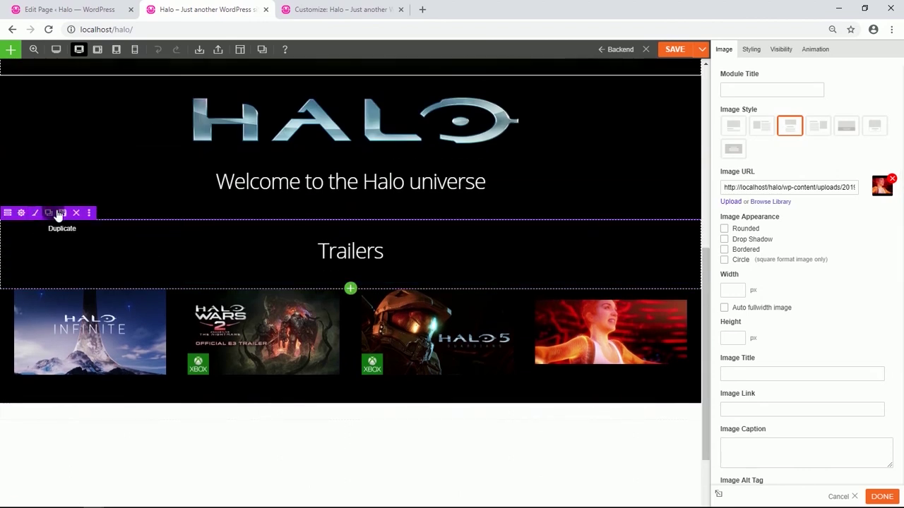
pyautogui.click(61, 213)
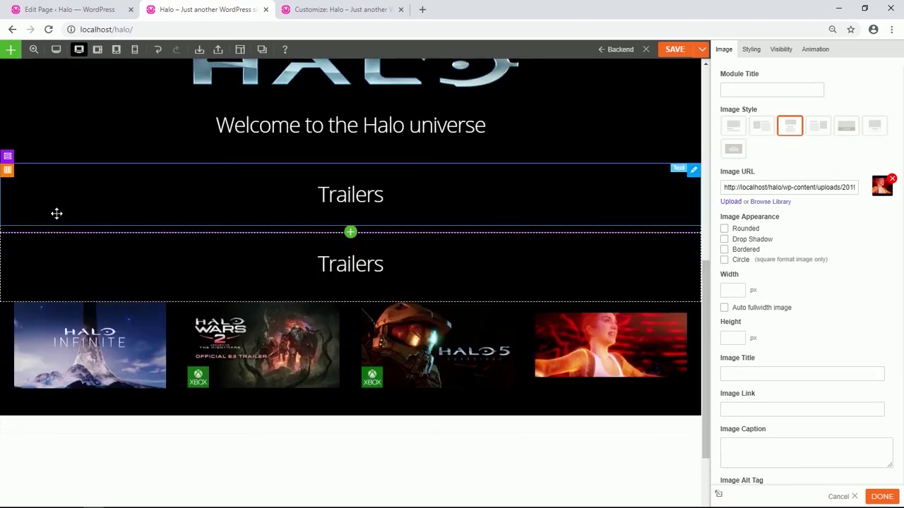
pyautogui.moveTo(14, 226); pyautogui.dragTo(237, 412)
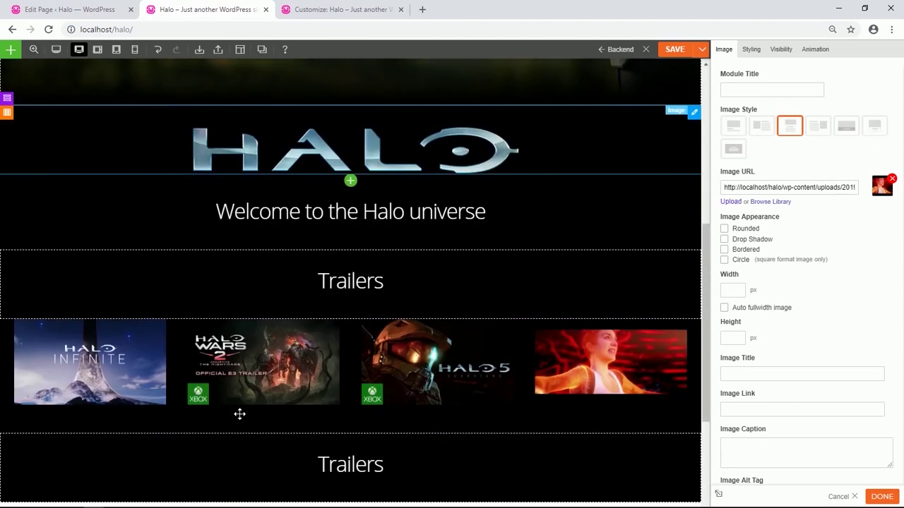
pyautogui.scroll(-1, 235, 405)
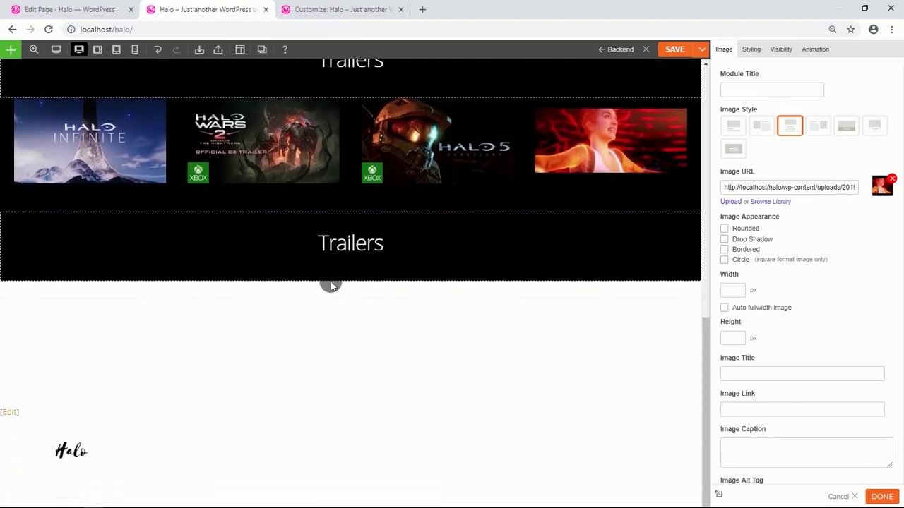
# Change the copied heading to non-bold 'What's new with Halo' as Heading 1.
pyautogui.click(371, 254)
pyautogui.moveTo(795, 180); pyautogui.dragTo(736, 178)
pyautogui.write("What's new with Halo")
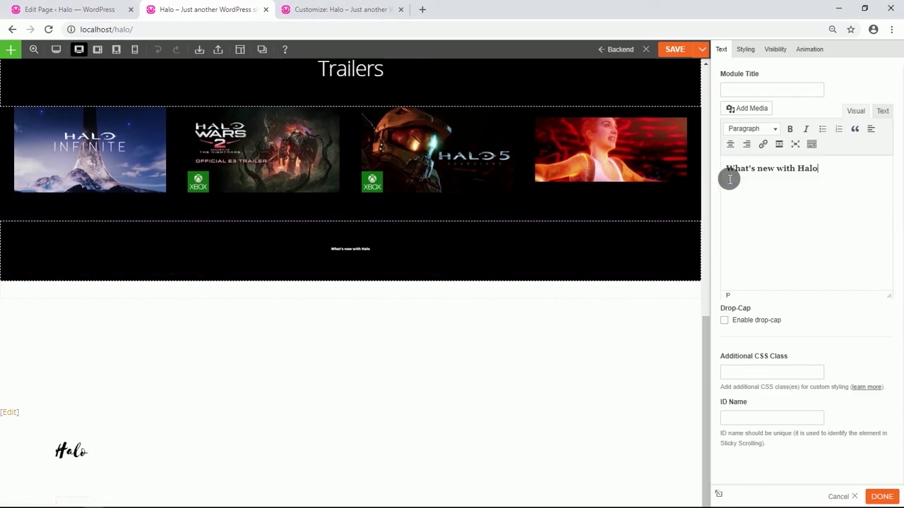
pyautogui.moveTo(836, 170); pyautogui.dragTo(730, 173)
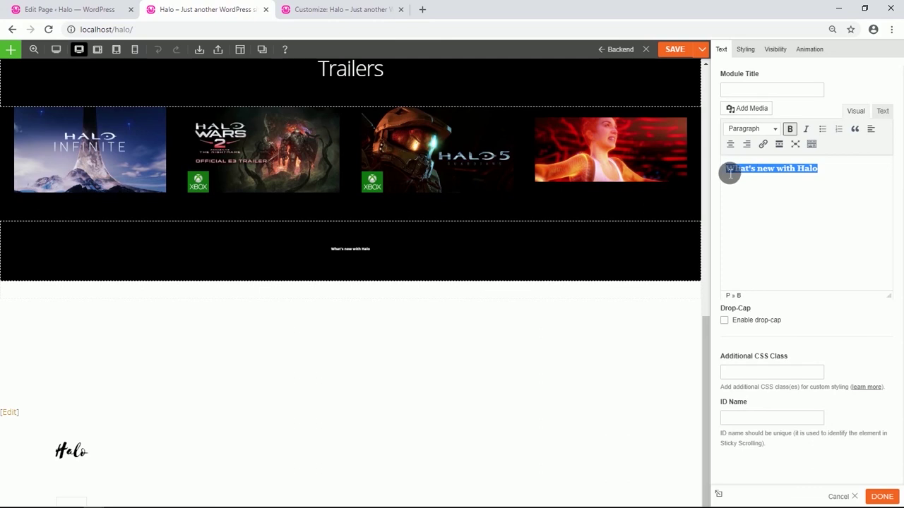
pyautogui.click(790, 128)
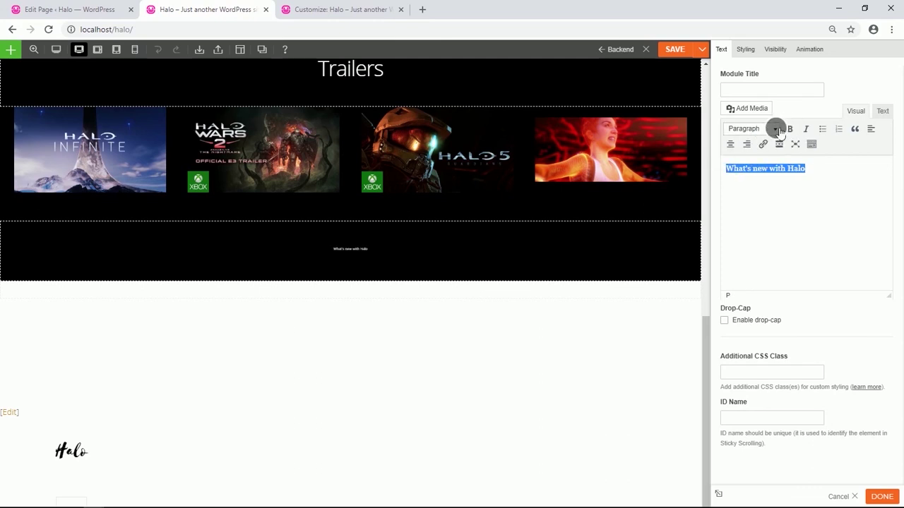
pyautogui.click(775, 129)
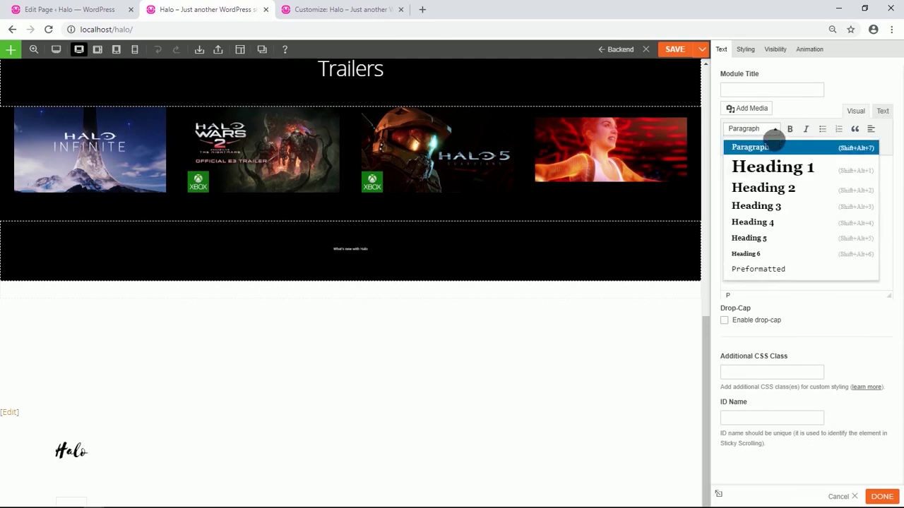
pyautogui.click(781, 168)
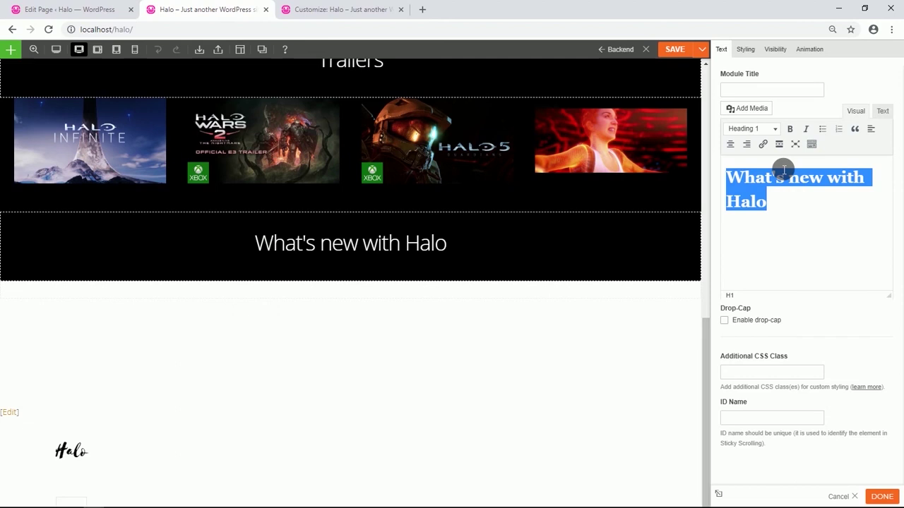
# Give the empty row below the heading a black #000000 background.
pyautogui.click(812, 253)
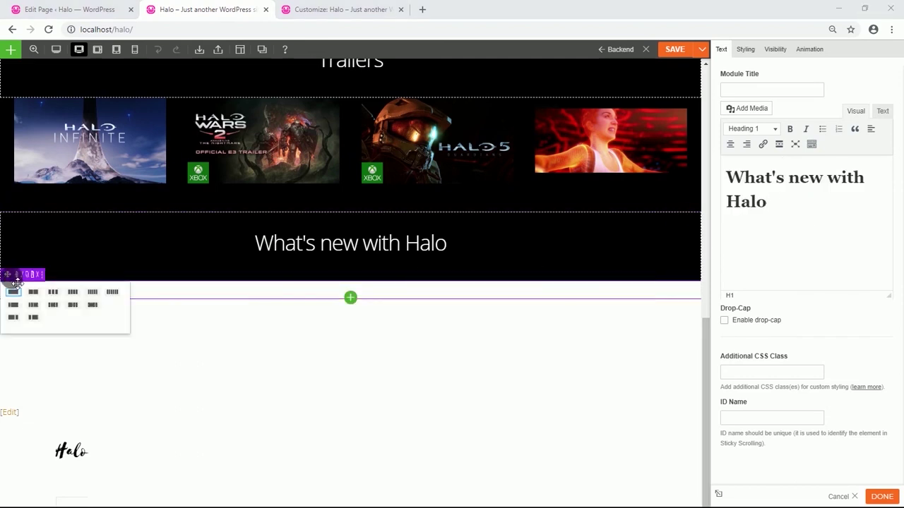
pyautogui.click(23, 275)
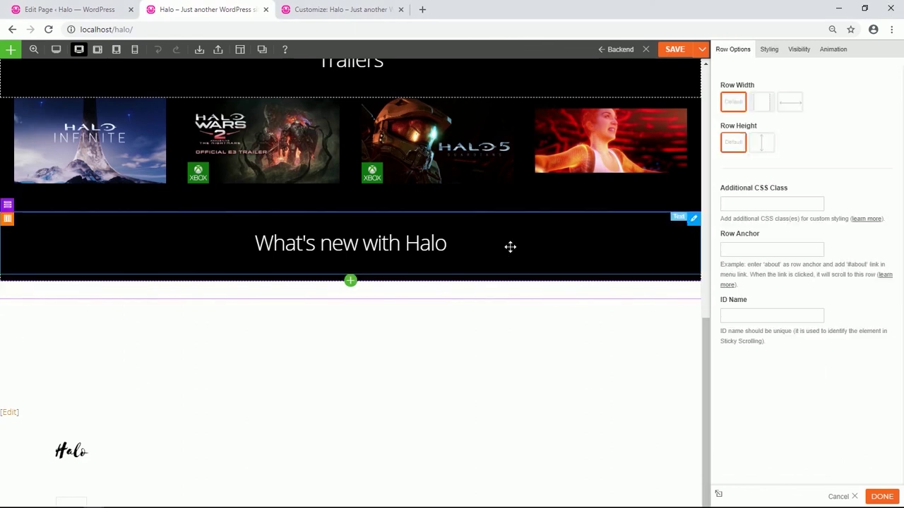
pyautogui.click(768, 48)
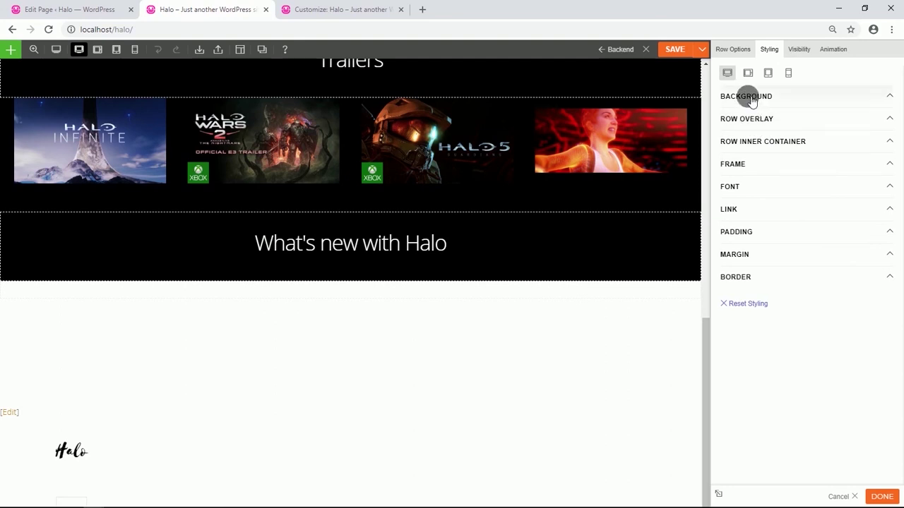
pyautogui.click(752, 99)
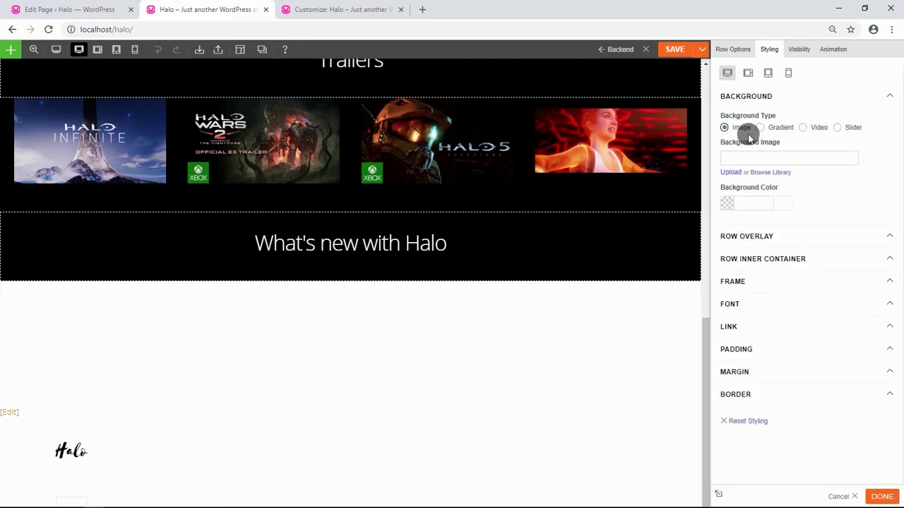
pyautogui.click(728, 204)
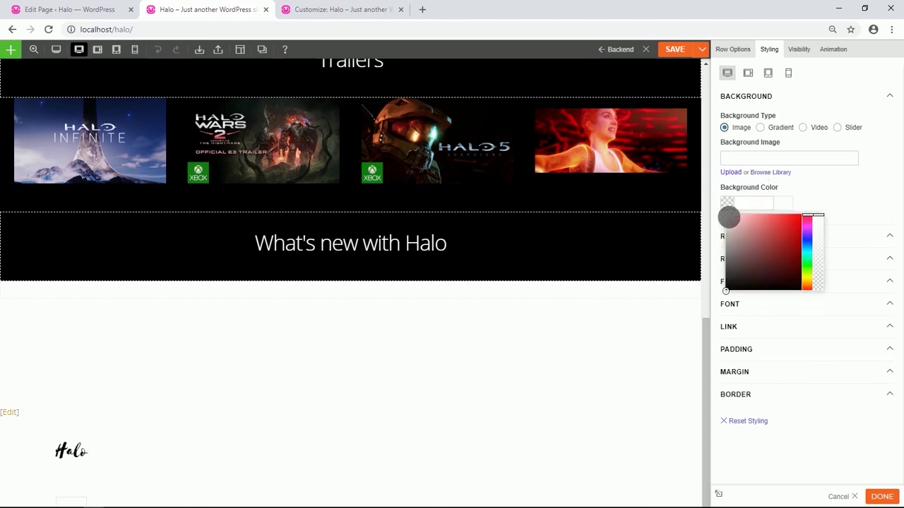
pyautogui.moveTo(727, 286); pyautogui.dragTo(714, 312)
pyautogui.click(819, 191)
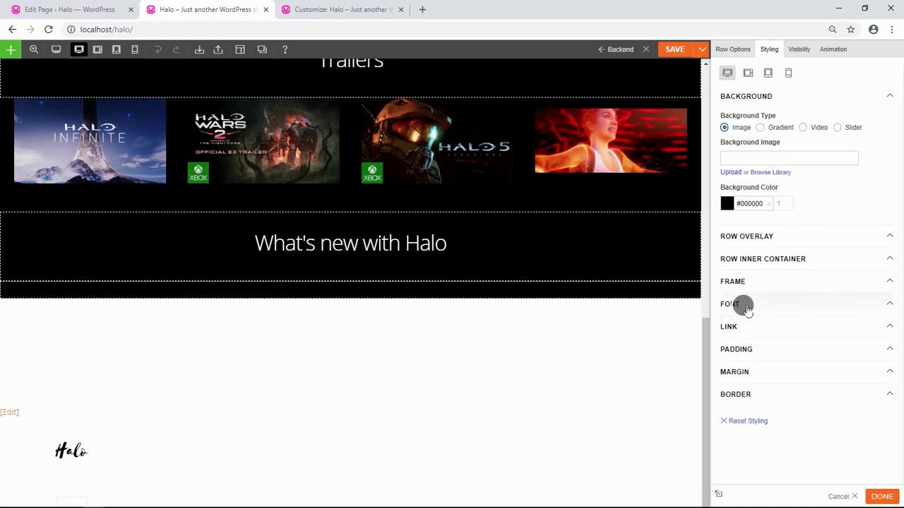
# Set the row's font colour to white #ffffff and centre-align its text.
pyautogui.click(742, 305)
pyautogui.scroll(-2, 742, 305)
pyautogui.click(733, 267)
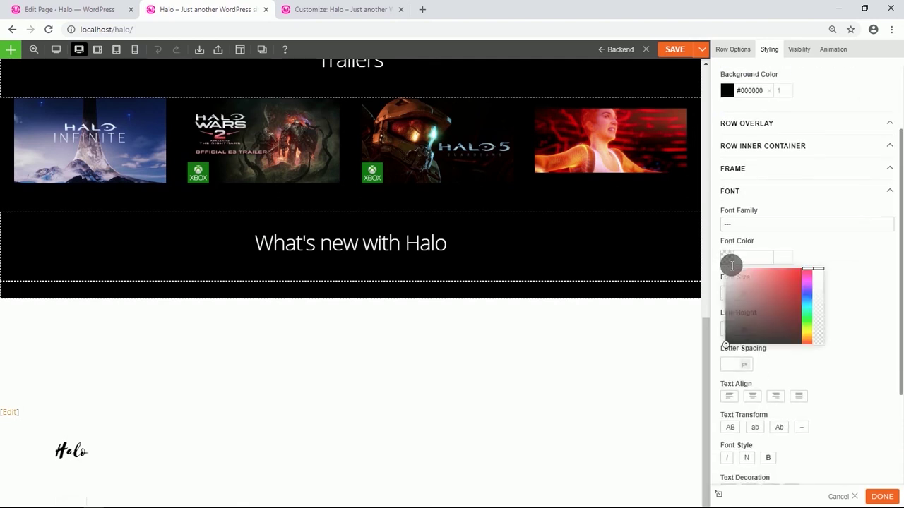
pyautogui.click(842, 251)
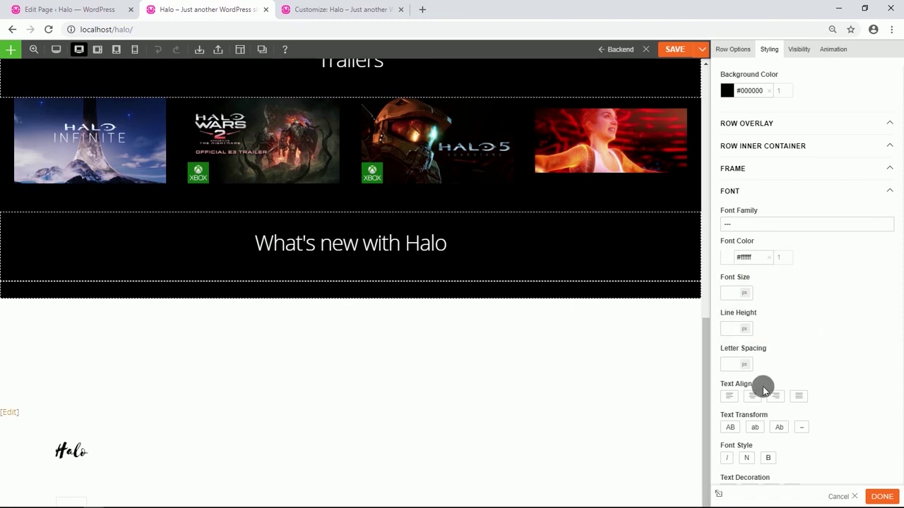
pyautogui.click(753, 397)
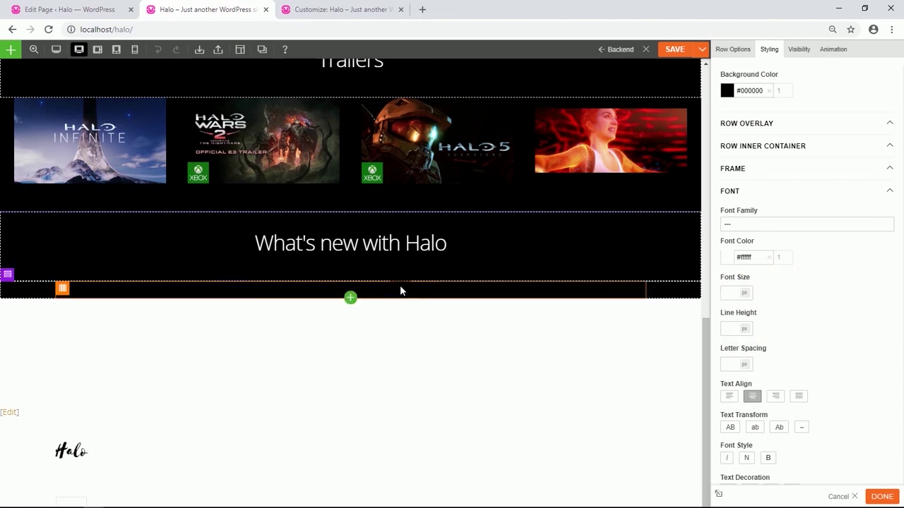
# Add an Image module to the black row showing the Halo Infinite picture from the media library.
pyautogui.click(351, 297)
pyautogui.moveTo(415, 386); pyautogui.dragTo(369, 294)
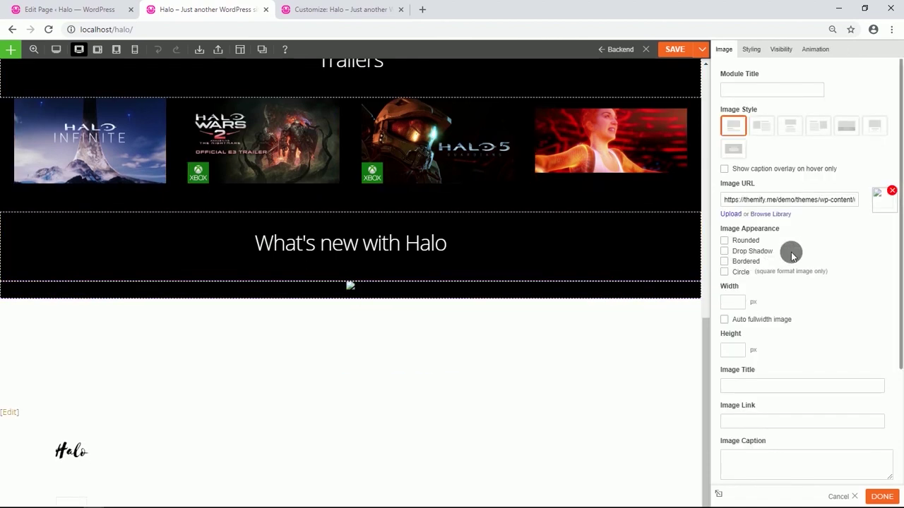
pyautogui.click(770, 214)
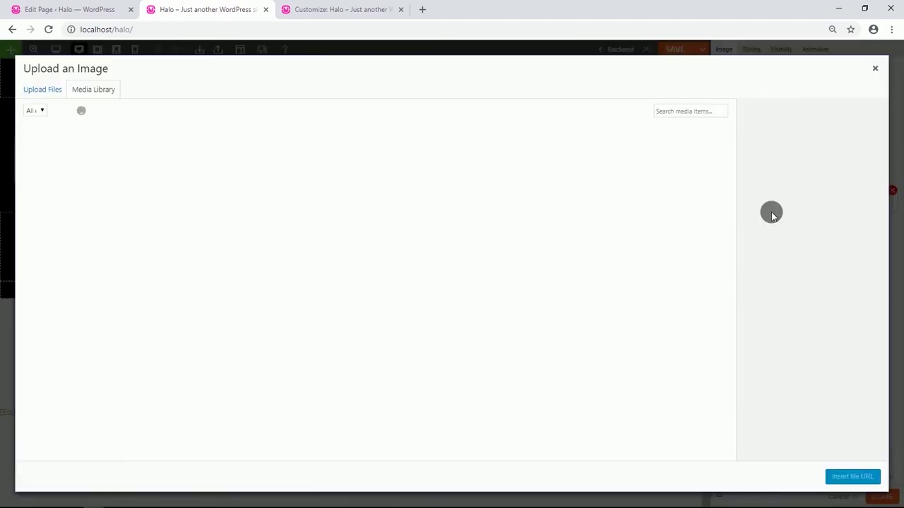
pyautogui.click(219, 161)
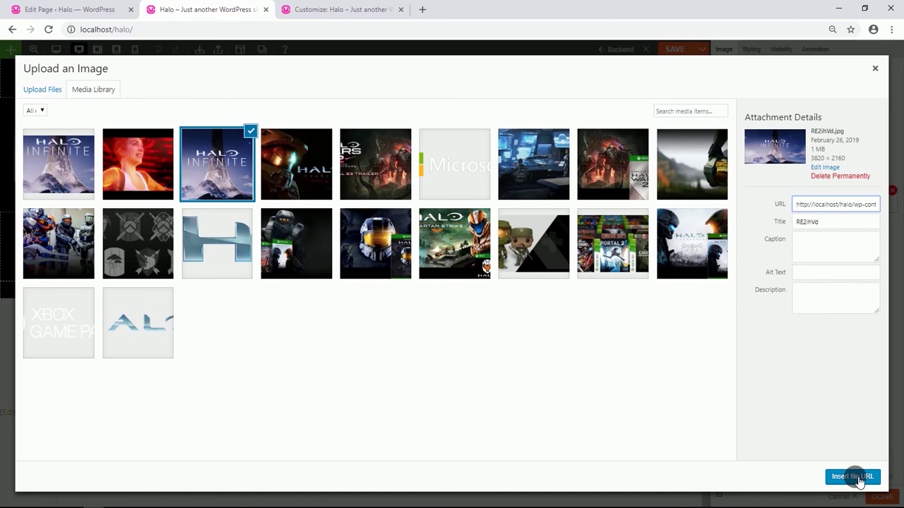
pyautogui.click(852, 477)
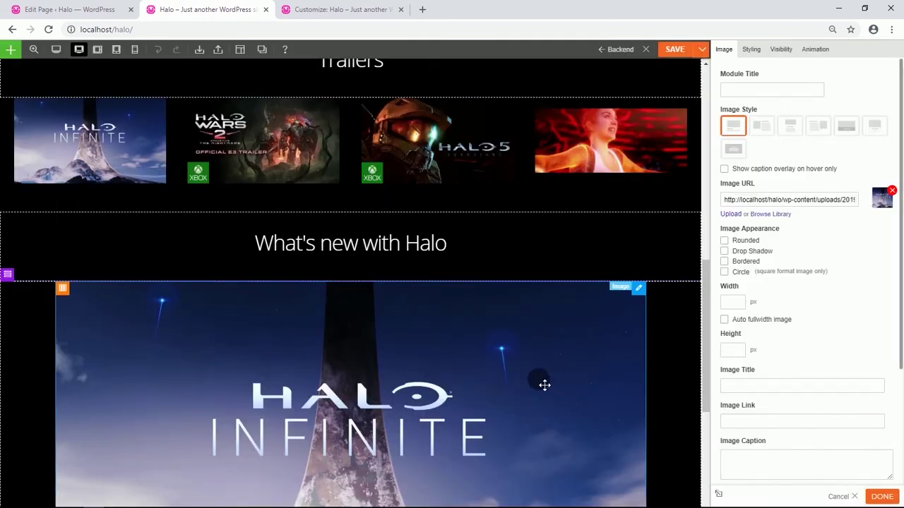
pyautogui.scroll(-2, 544, 384)
pyautogui.scroll(-3, 544, 384)
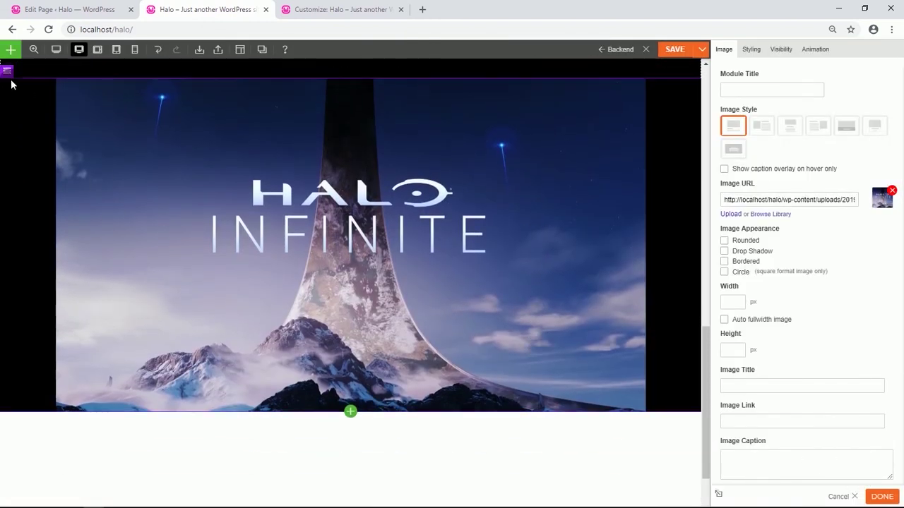
pyautogui.moveTo(19, 74)
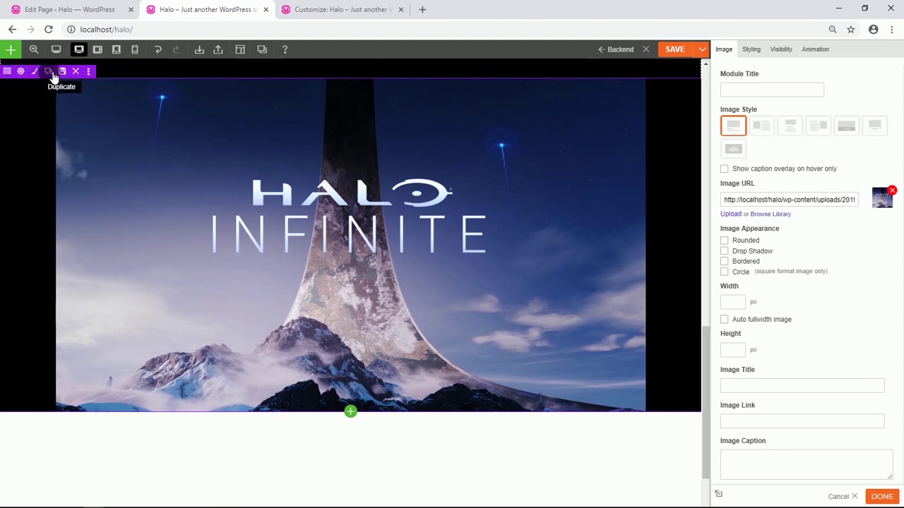
pyautogui.scroll(-3, 107, 203)
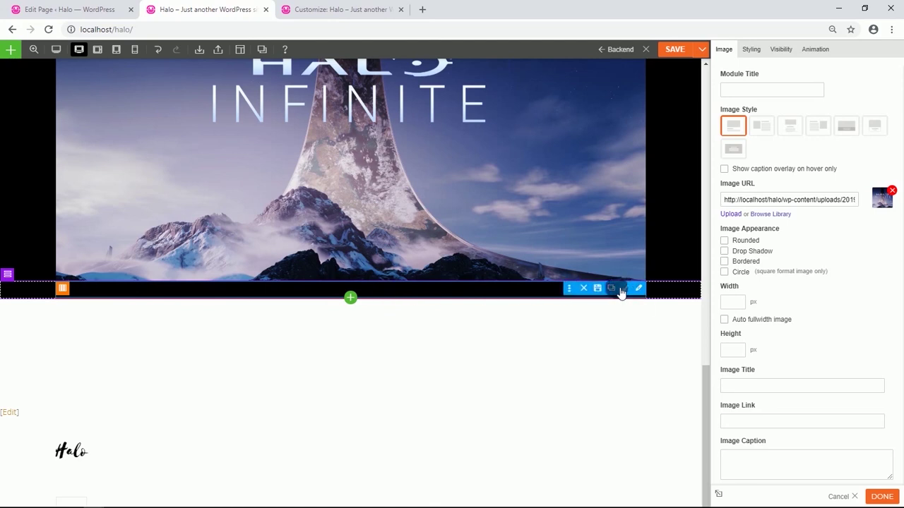
# Delete the empty module under the banner and split the row into 1/4-2/4-1/4 columns.
pyautogui.click(589, 290)
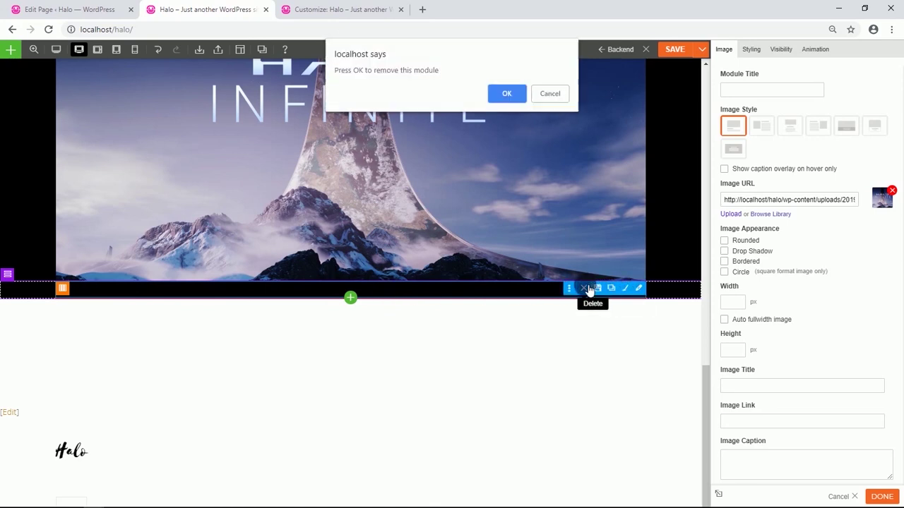
pyautogui.click(503, 95)
pyautogui.moveTo(20, 285)
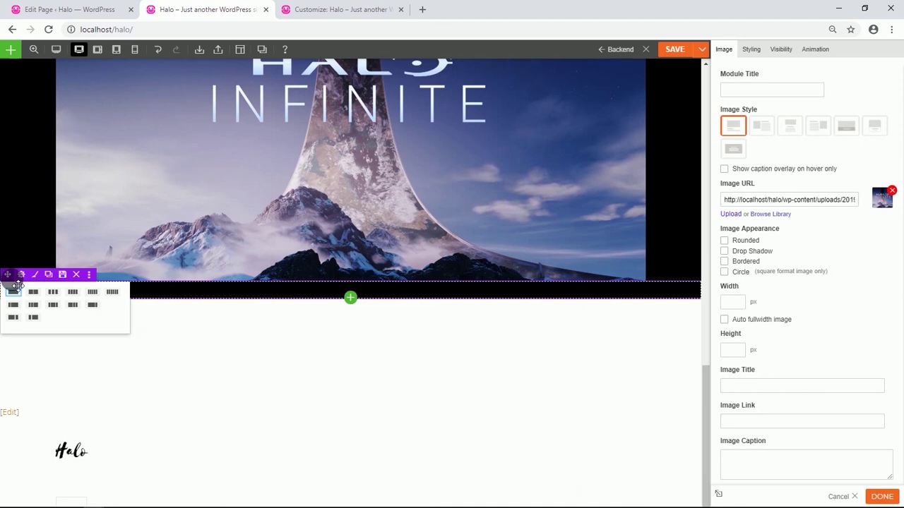
pyautogui.click(54, 305)
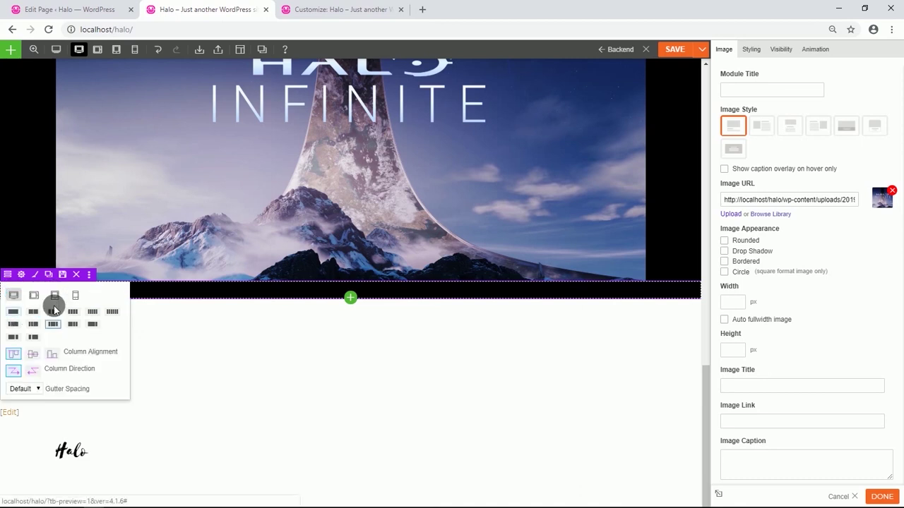
# Add a Text module reading 'Halo Infinite' formatted as a non-bold Heading 2.
pyautogui.click(350, 298)
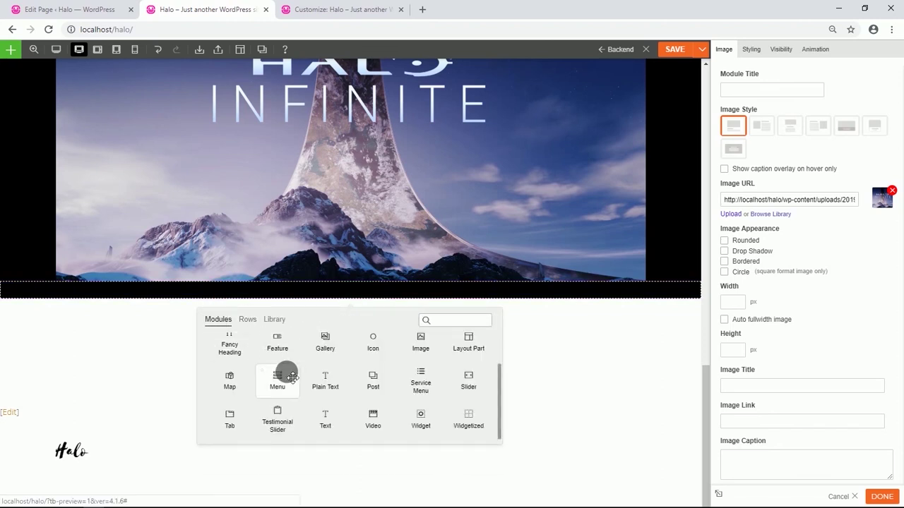
pyautogui.moveTo(326, 418); pyautogui.dragTo(353, 296)
pyautogui.moveTo(772, 169); pyautogui.dragTo(727, 174)
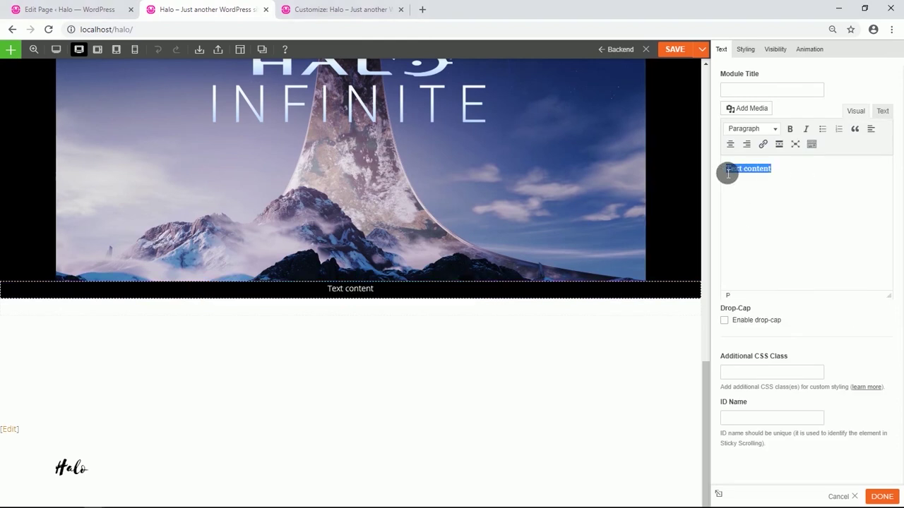
pyautogui.write('Halo Infinite')
pyautogui.moveTo(805, 171); pyautogui.dragTo(732, 174)
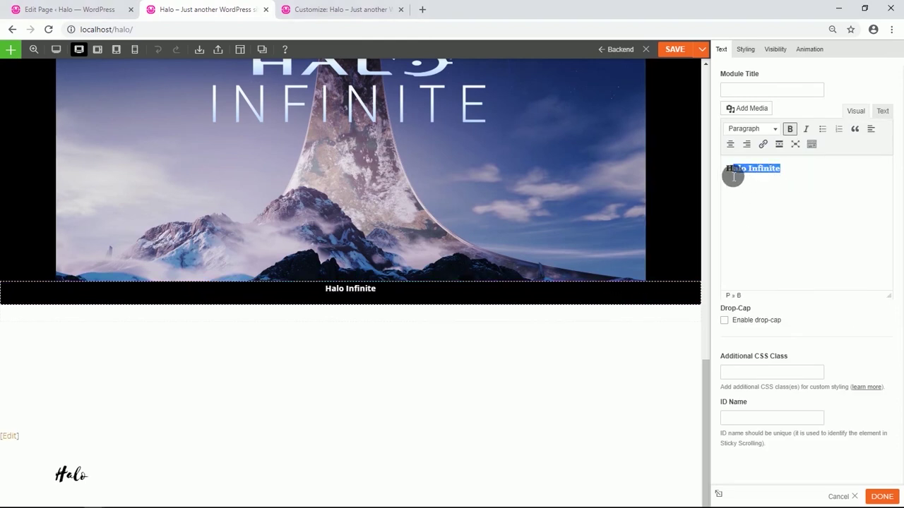
pyautogui.click(788, 129)
pyautogui.click(775, 128)
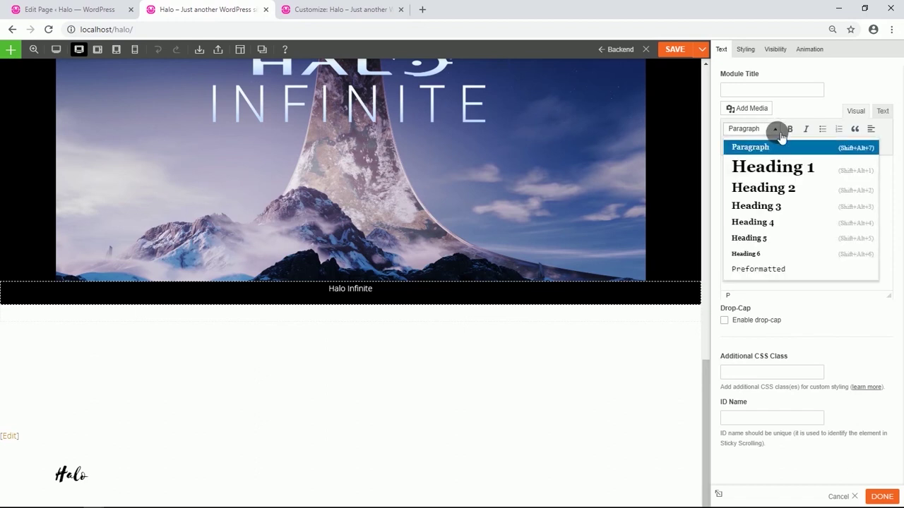
pyautogui.click(776, 187)
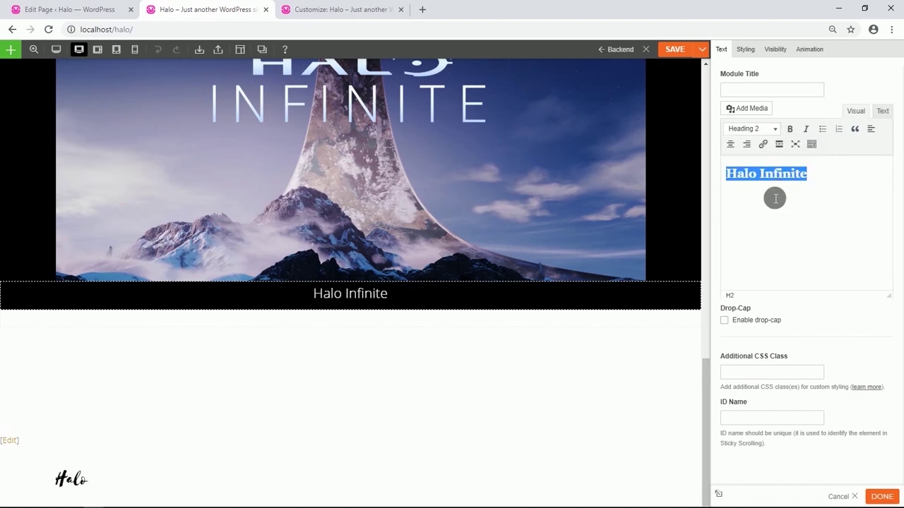
# Give the Halo Infinite heading a top padding of 5%.
pyautogui.click(747, 49)
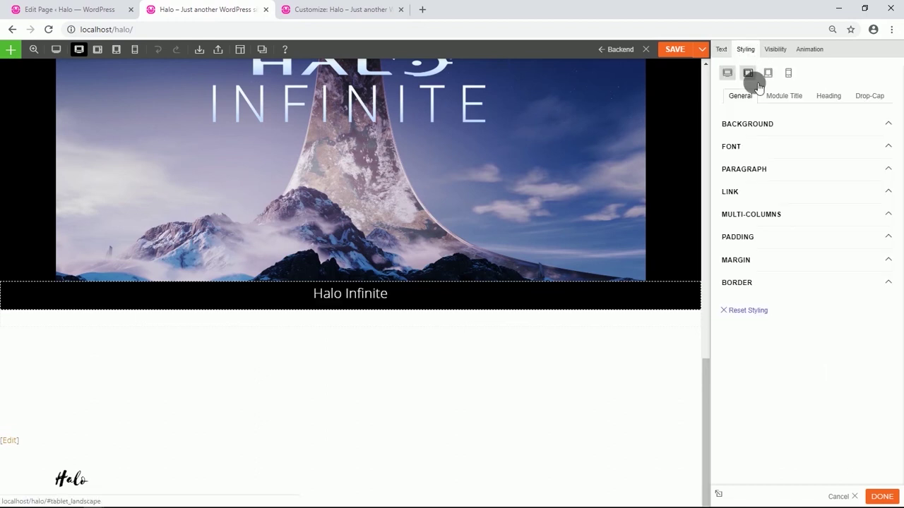
pyautogui.click(745, 237)
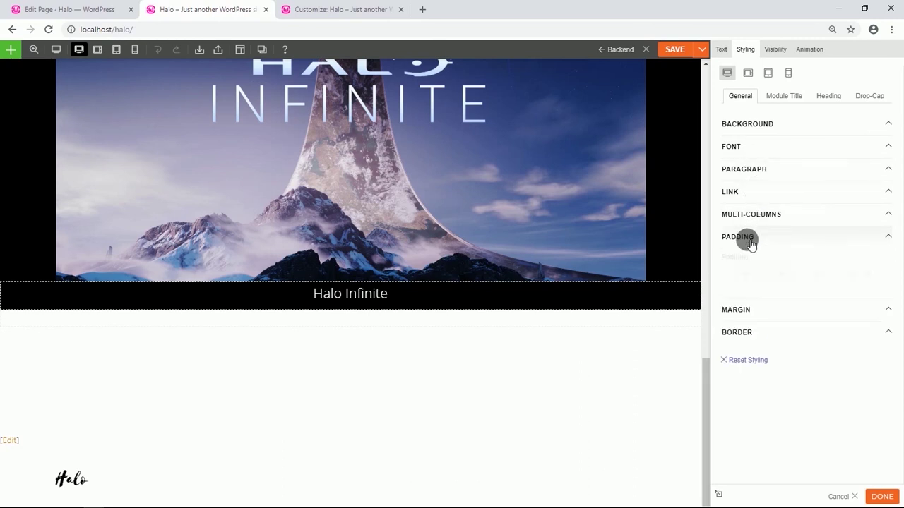
pyautogui.click(747, 274)
pyautogui.click(735, 284)
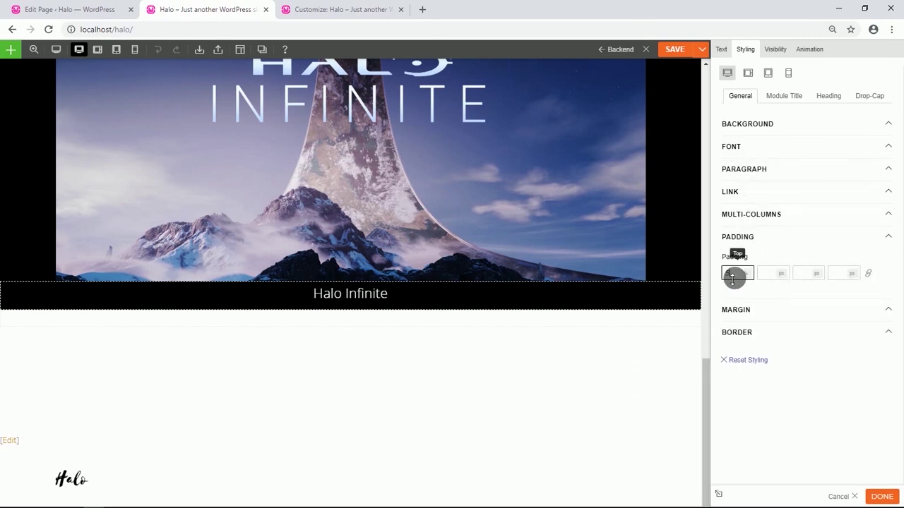
pyautogui.write('2')
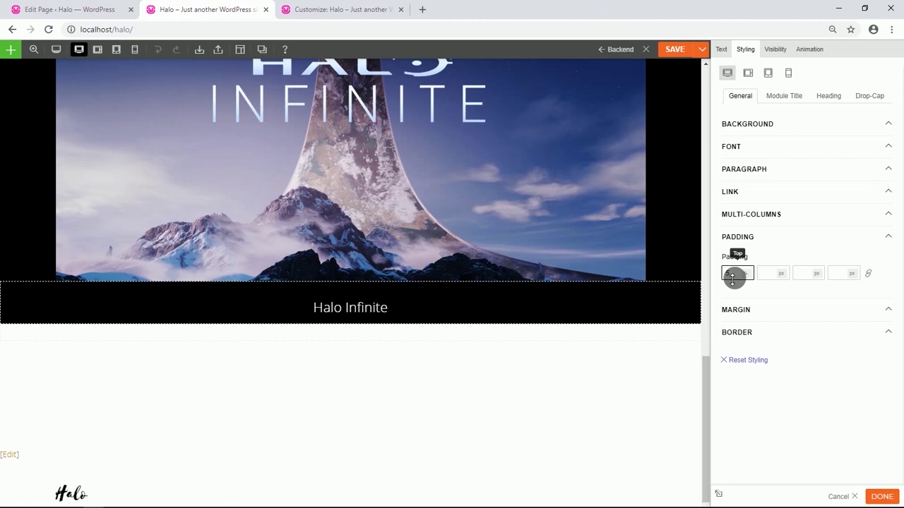
pyautogui.scroll(-1, 437, 304)
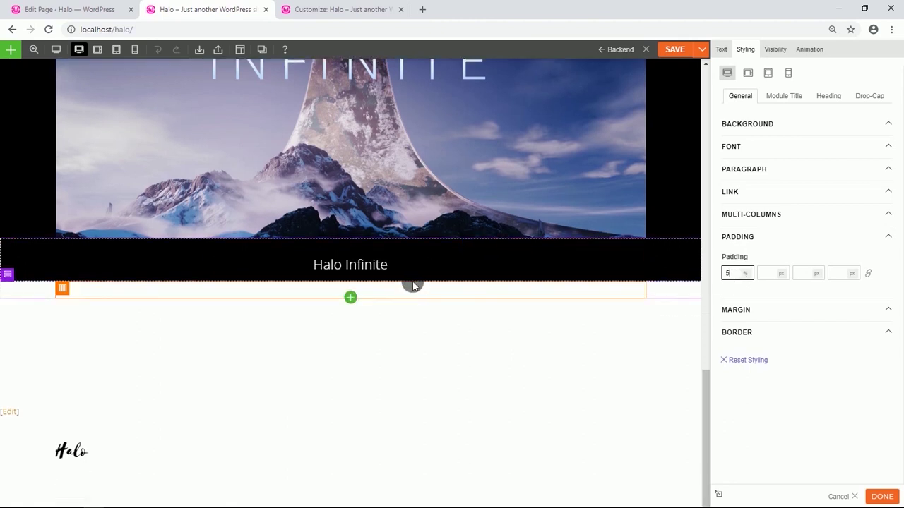
# Add a Text module below with the 'The Master Chief returns in Halo Infinite' description.
pyautogui.click(350, 295)
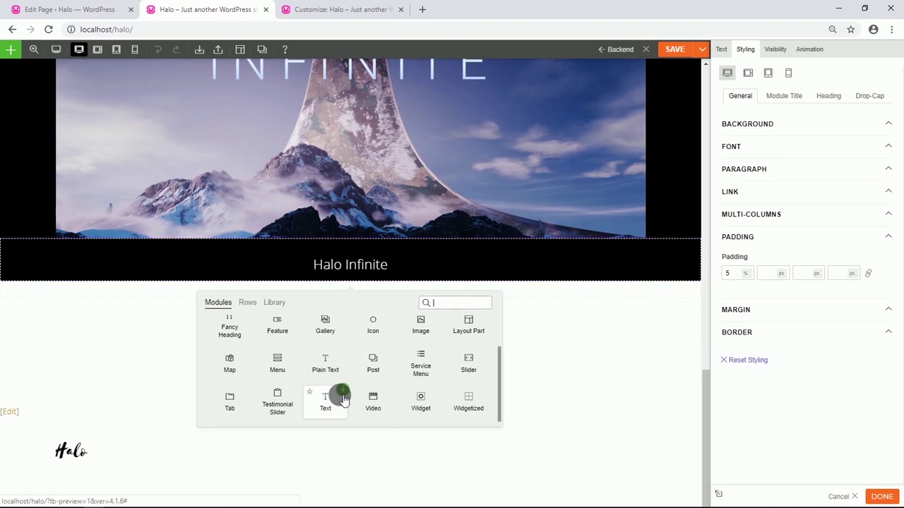
pyautogui.moveTo(344, 400); pyautogui.dragTo(389, 295)
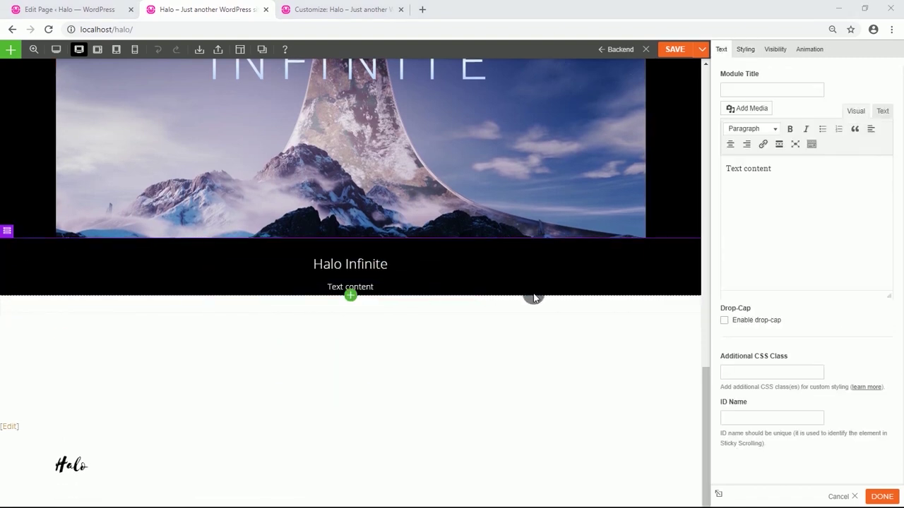
pyautogui.moveTo(779, 171); pyautogui.dragTo(730, 172)
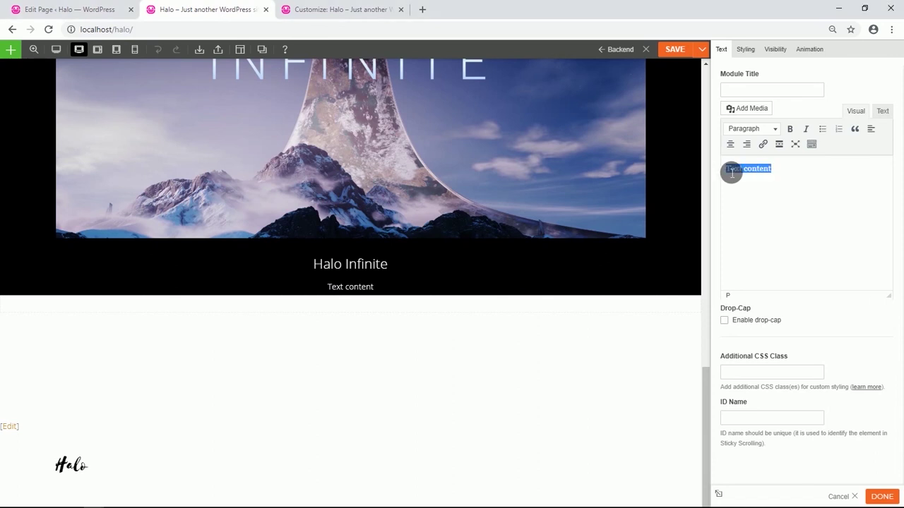
pyautogui.write('The Master Chief returns in Halo Infinite – the next chapter of the legendary franchise. Developed by 343 Industries and created with our new Slipspace Engine, Halo Infinite was revealed at the Xbox E3 2018 Briefing with a thrilling engine demo that provides a glimpse into the future of the Halo franchise, leading it into new and unexpected directions.')
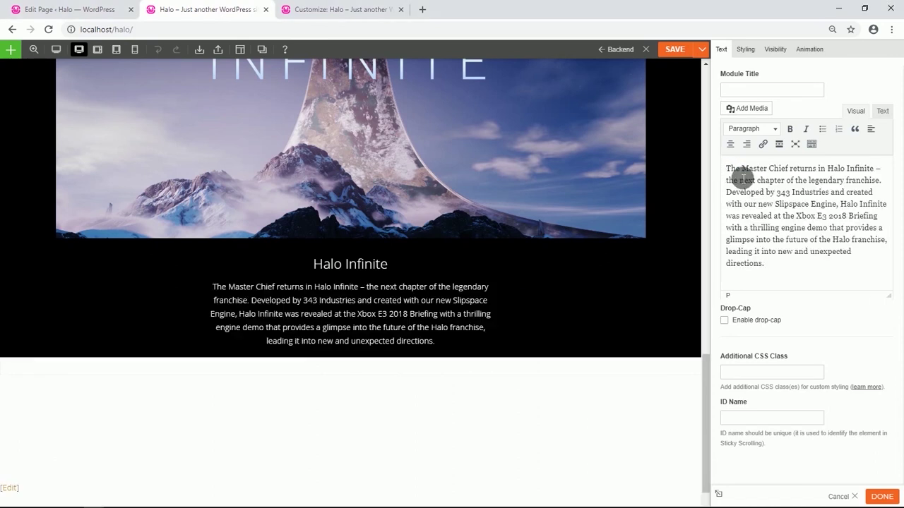
pyautogui.scroll(-1, 381, 283)
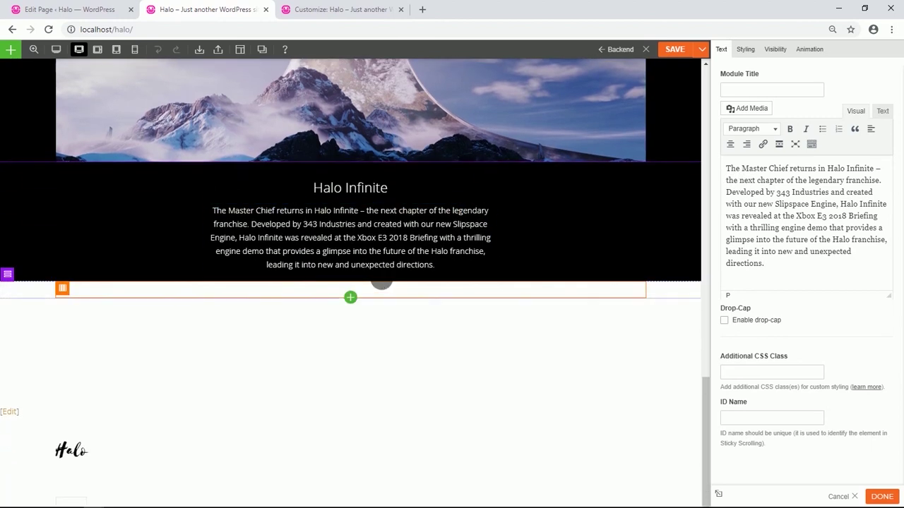
# Add a transparent-background Button module labelled LEARN MORE under the description.
pyautogui.click(350, 281)
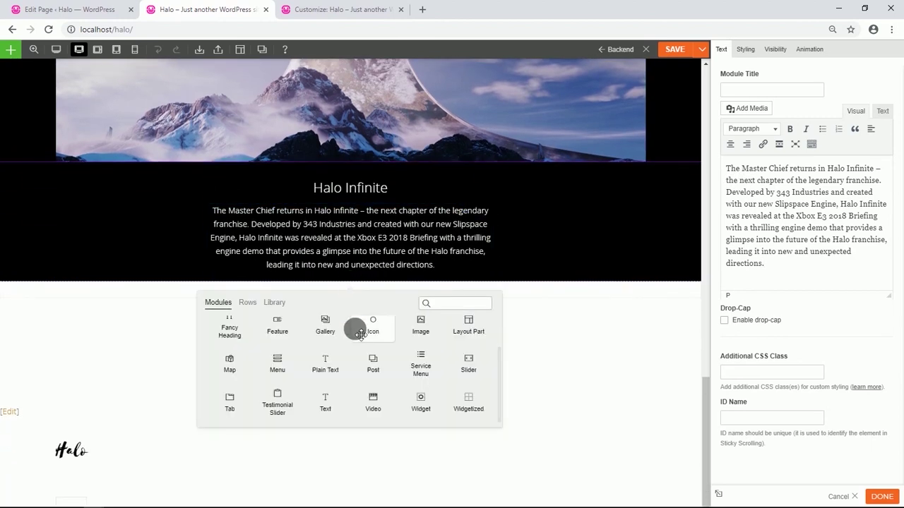
pyautogui.moveTo(361, 350); pyautogui.dragTo(387, 285)
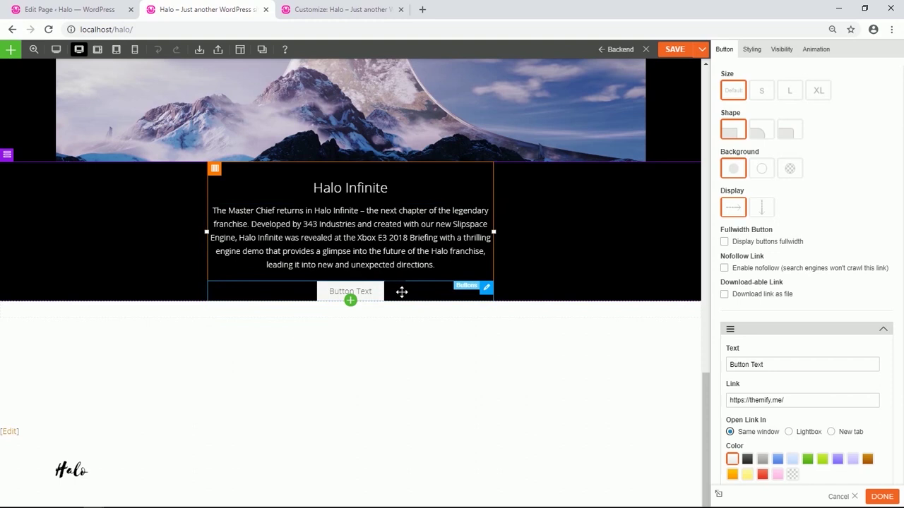
pyautogui.click(792, 168)
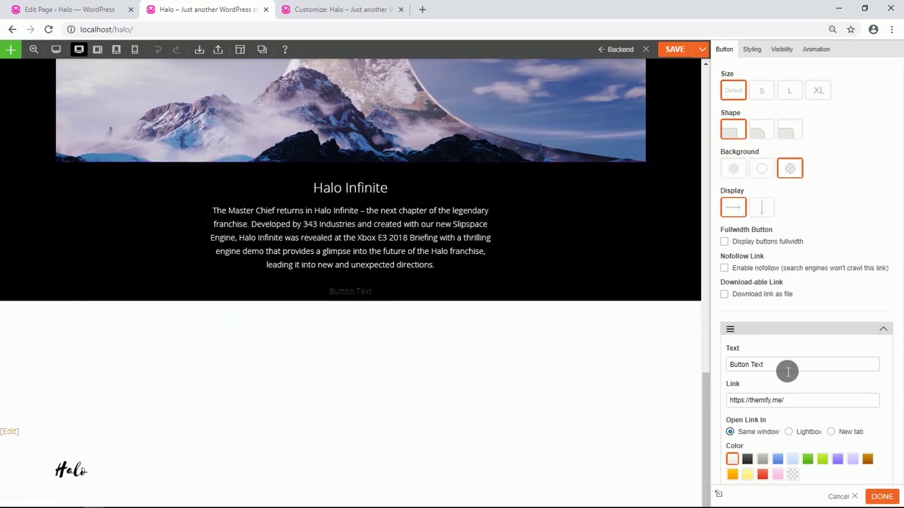
pyautogui.moveTo(787, 372); pyautogui.dragTo(738, 372)
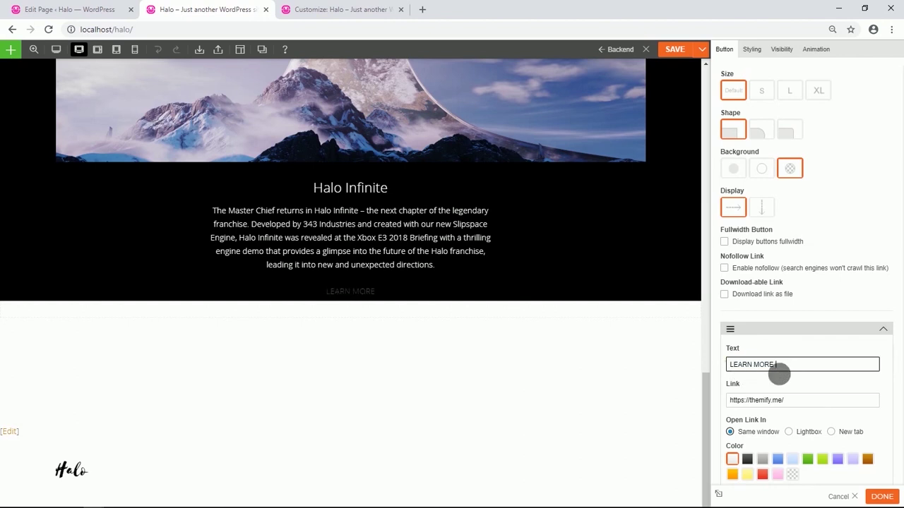
pyautogui.scroll(-3, 803, 378)
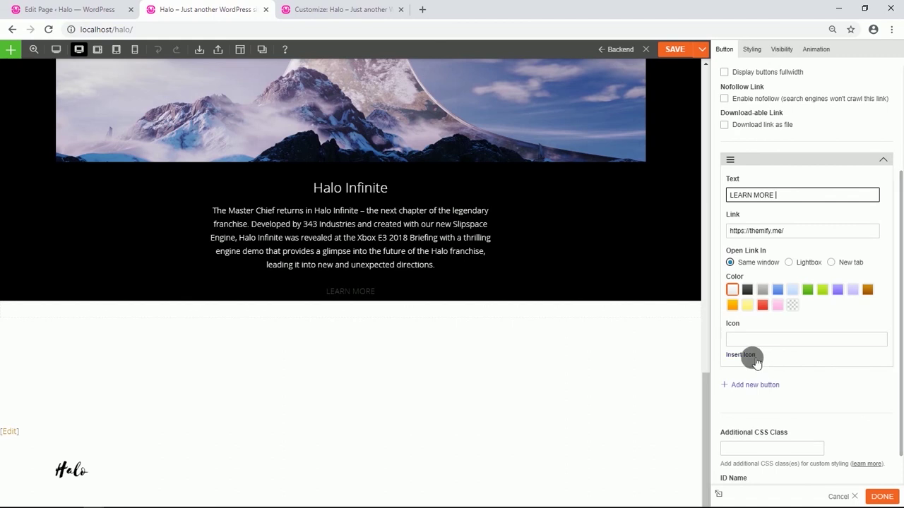
# Give the button a Themify ti-angle-right arrow icon aligned to the right.
pyautogui.click(748, 355)
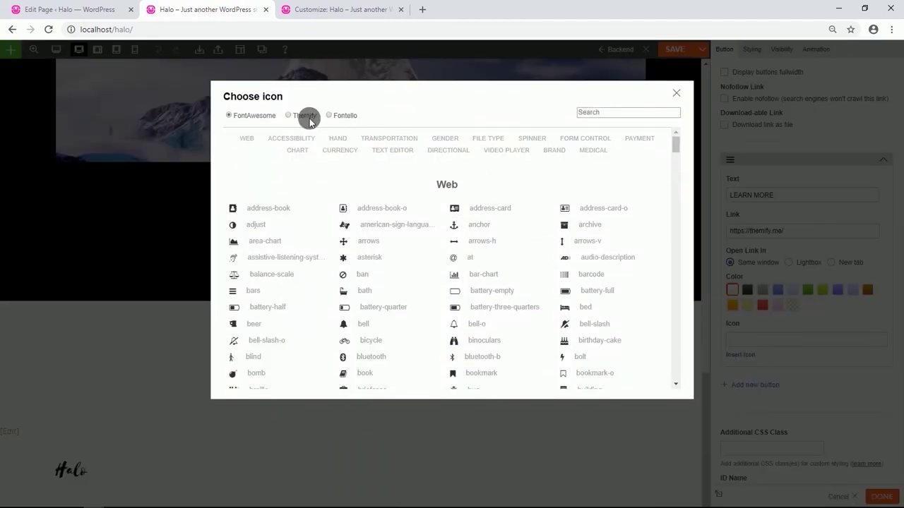
pyautogui.click(308, 119)
pyautogui.click(456, 215)
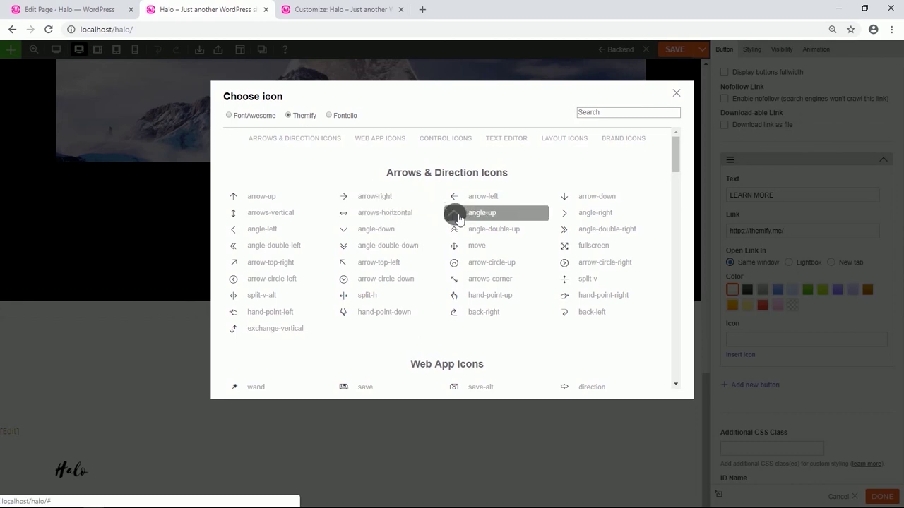
pyautogui.click(583, 213)
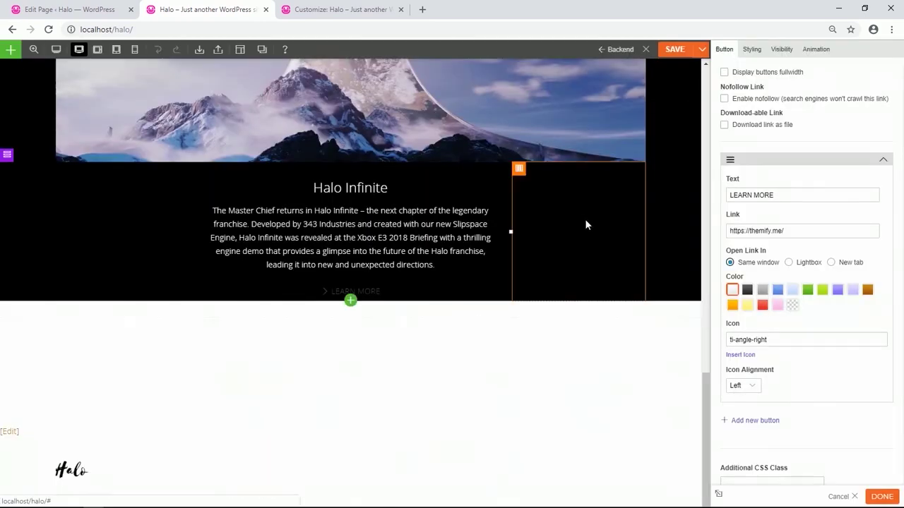
pyautogui.click(742, 385)
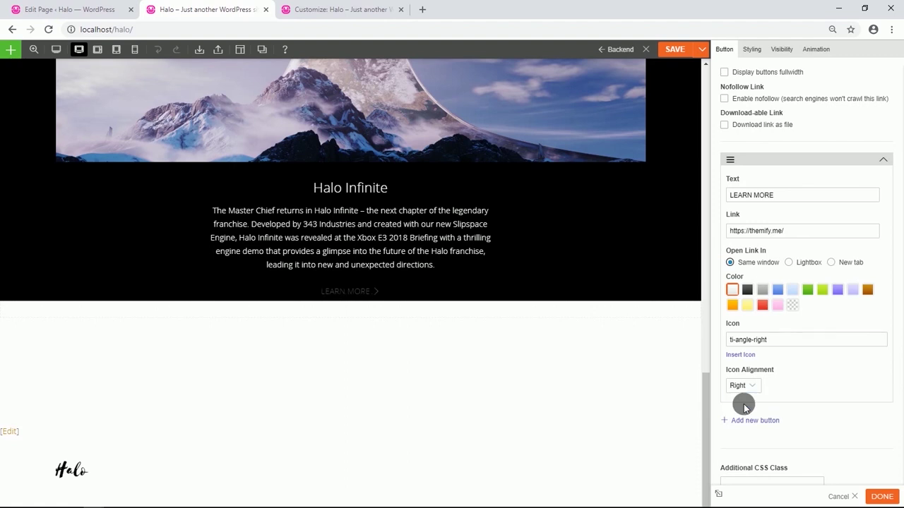
pyautogui.scroll(1, 754, 316)
pyautogui.scroll(3, 753, 317)
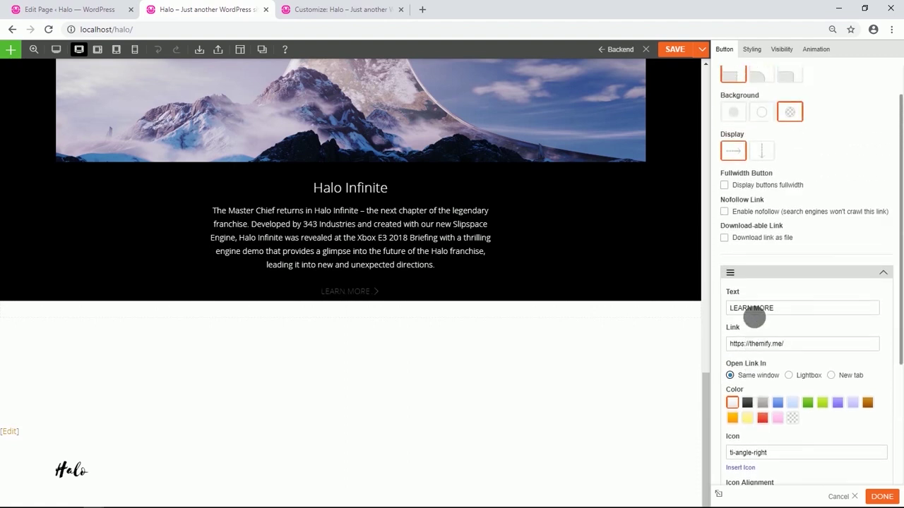
# Colour the button link #5dc21e with #0a4f0a on hover, and make its font bold.
pyautogui.click(750, 50)
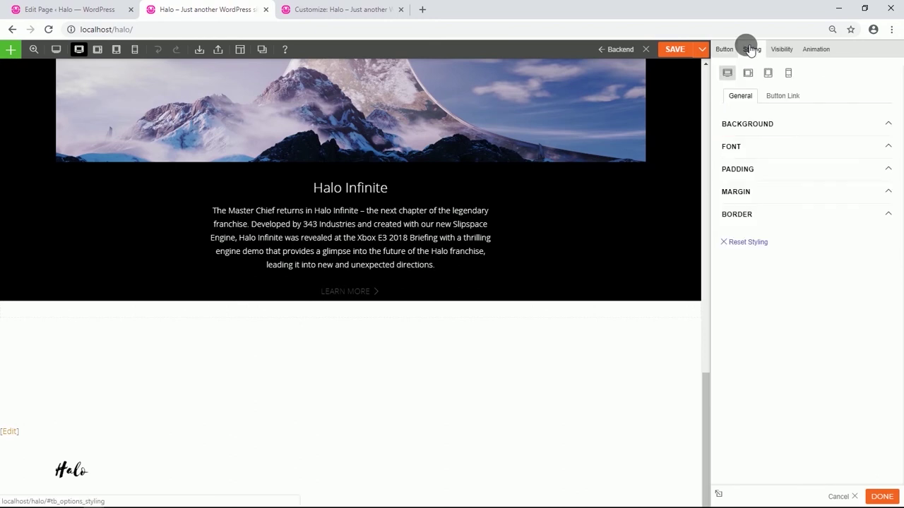
pyautogui.click(780, 98)
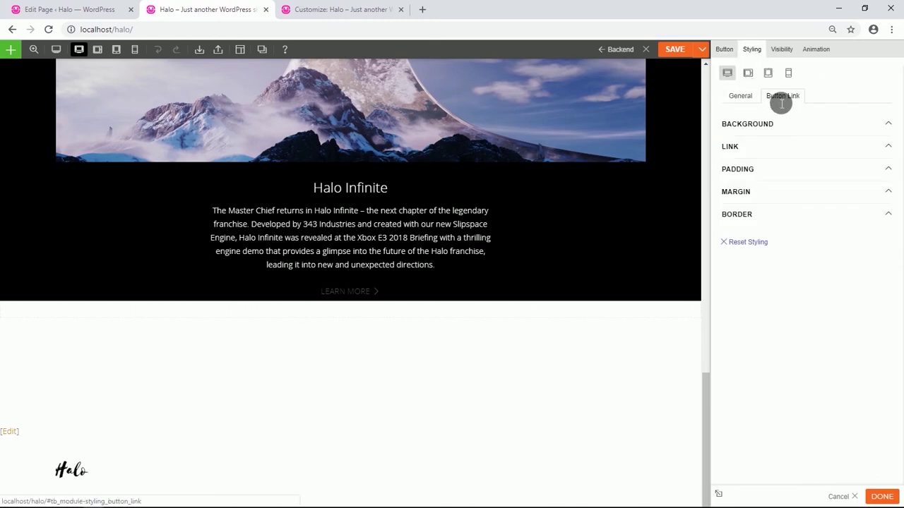
pyautogui.click(750, 148)
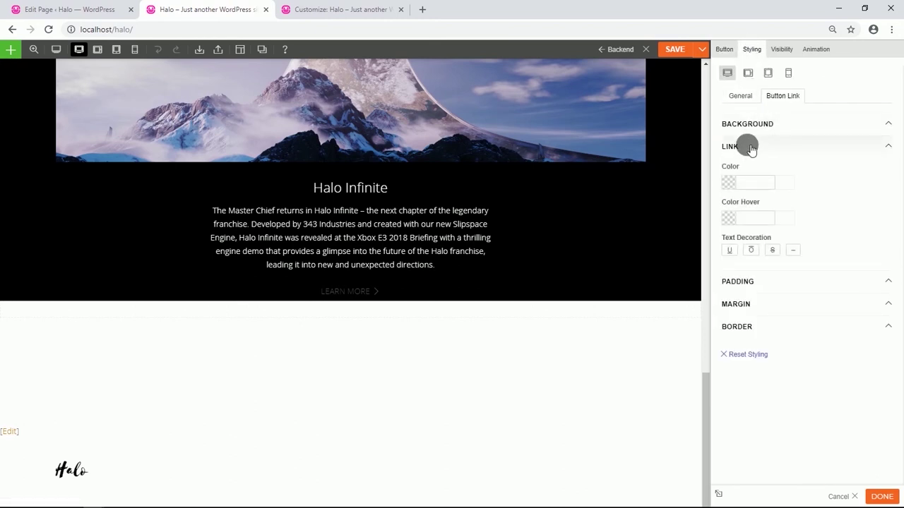
pyautogui.click(749, 184)
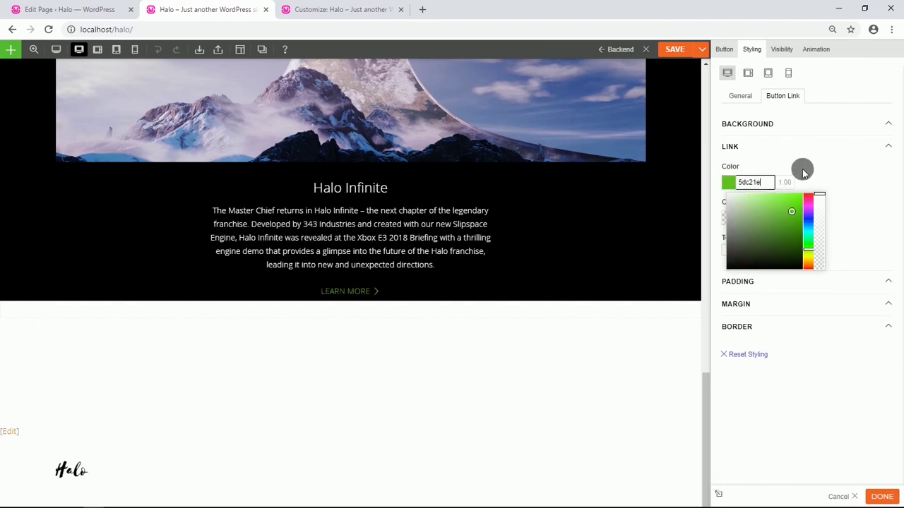
pyautogui.click(833, 171)
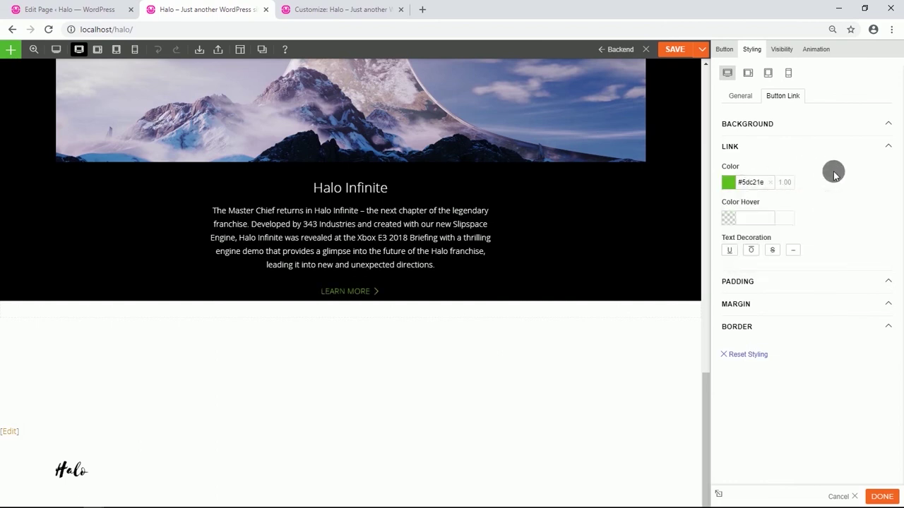
pyautogui.click(764, 223)
pyautogui.write('#0a4f0a')
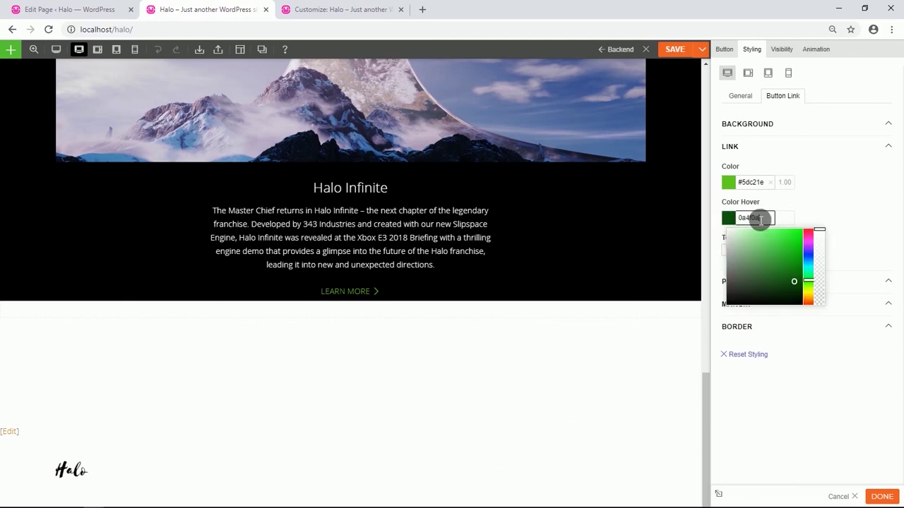
pyautogui.click(827, 211)
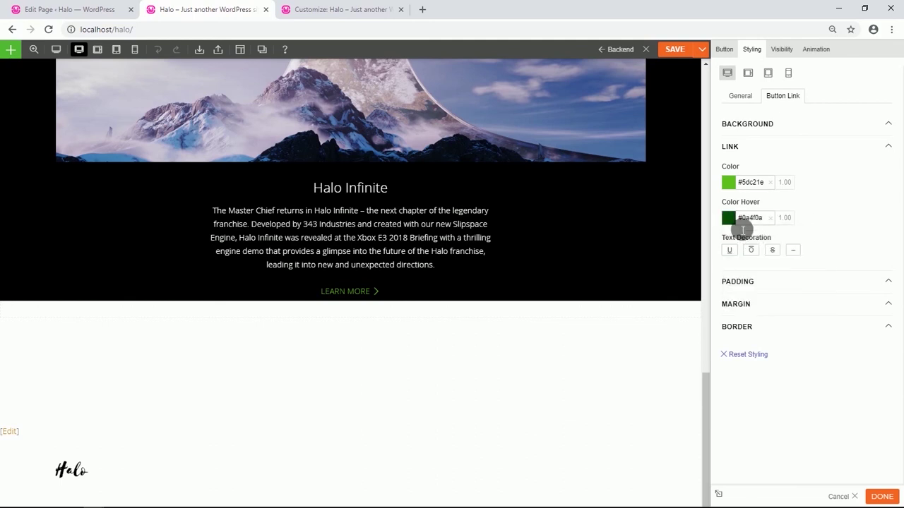
pyautogui.click(740, 95)
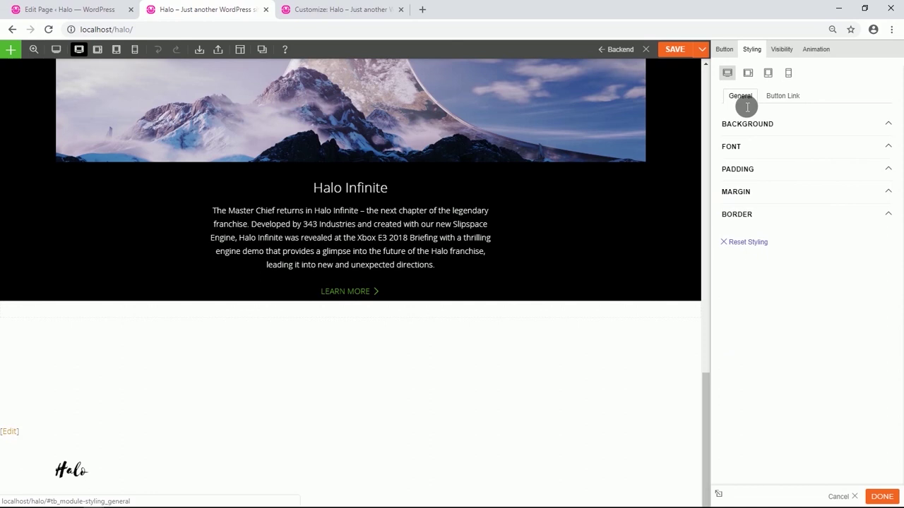
pyautogui.click(741, 146)
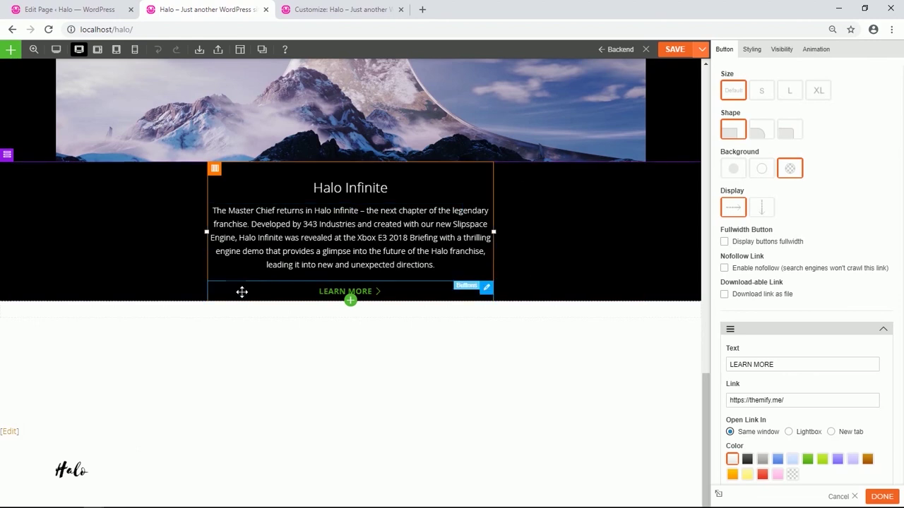
pyautogui.scroll(-1, 117, 290)
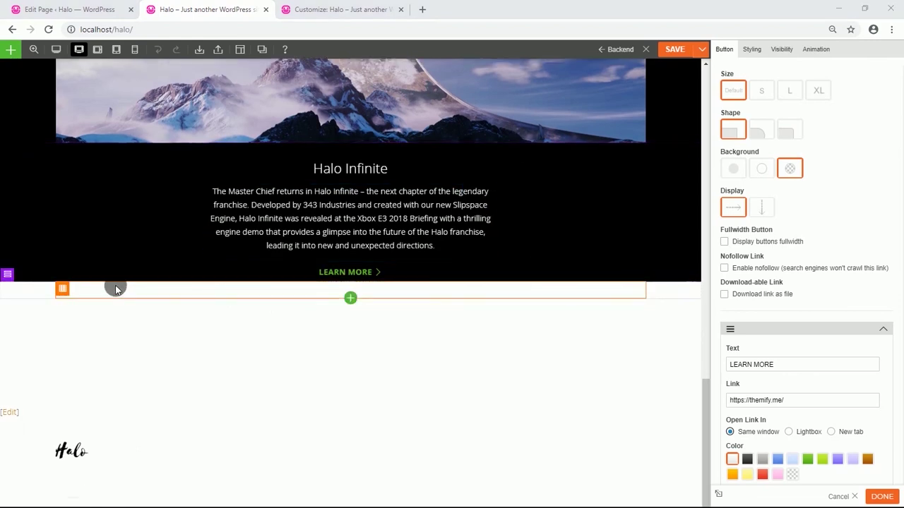
# Duplicate the Halo Infinite heading and description into the empty row, then give it three columns.
pyautogui.moveTo(10, 276)
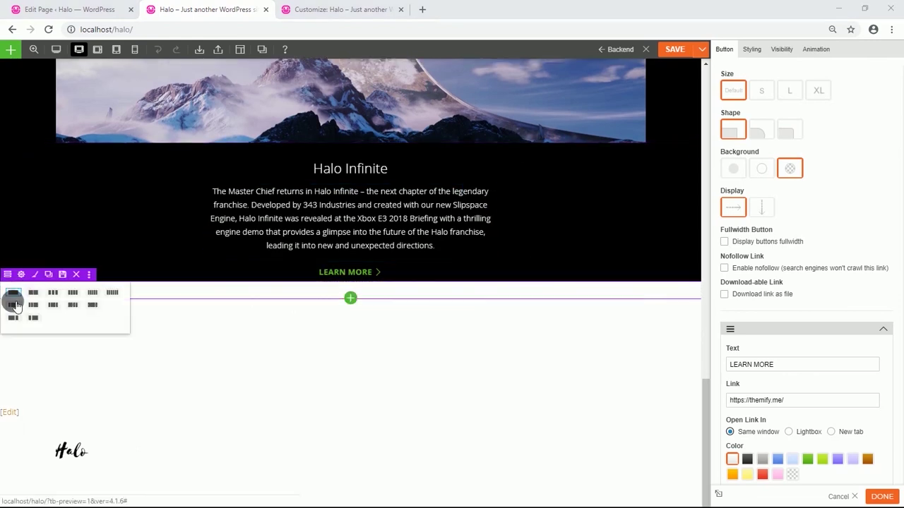
pyautogui.click(16, 305)
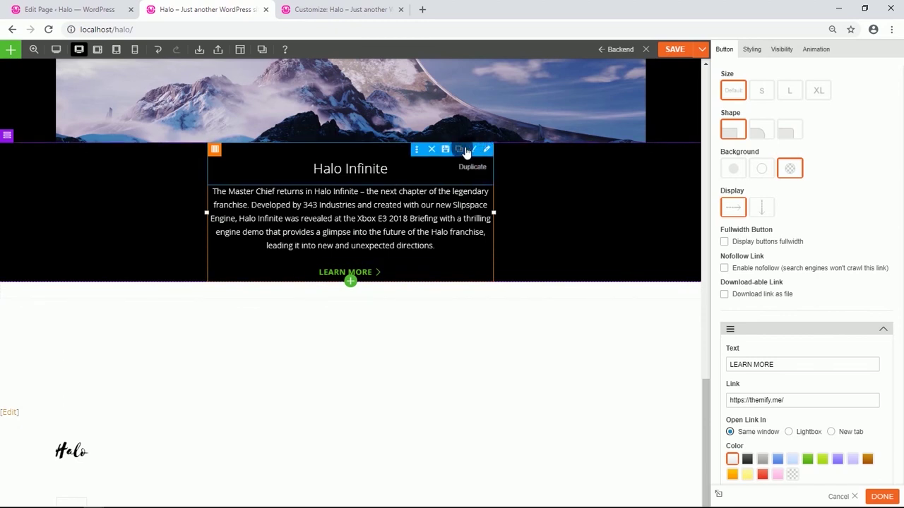
pyautogui.click(464, 152)
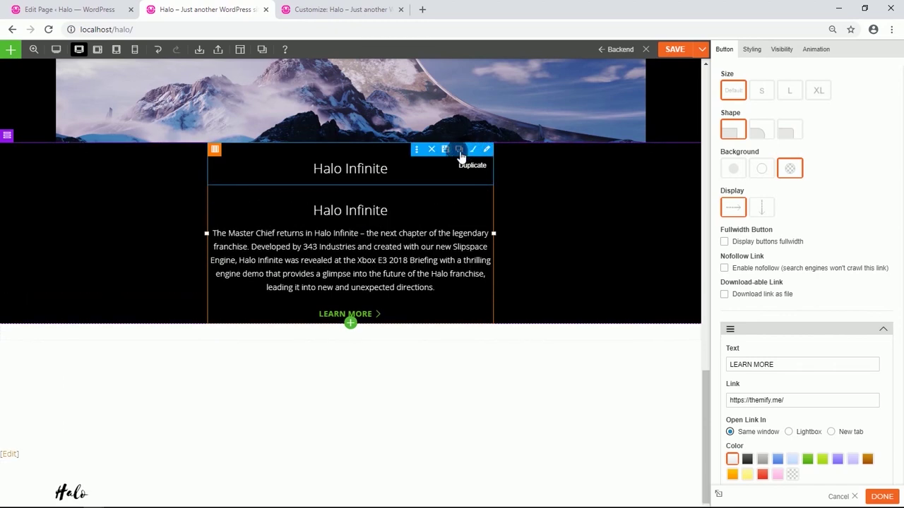
pyautogui.moveTo(373, 203); pyautogui.dragTo(474, 297)
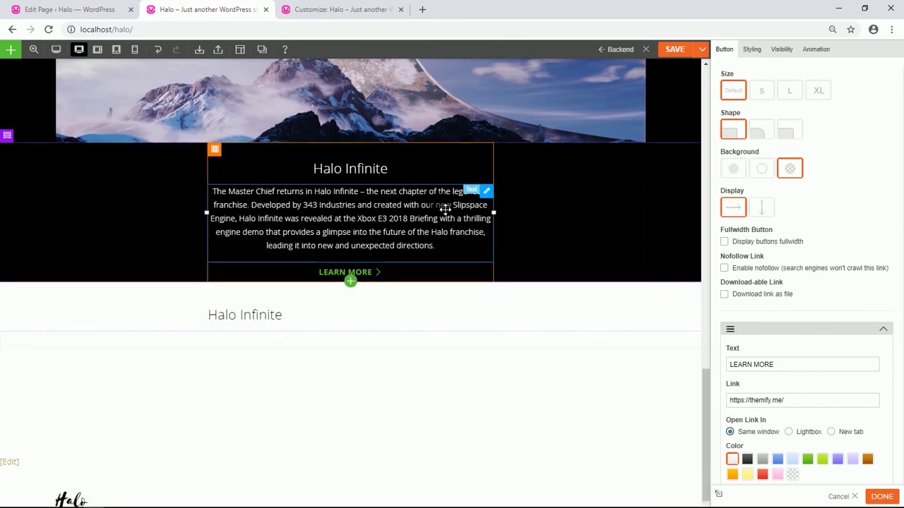
pyautogui.click(466, 192)
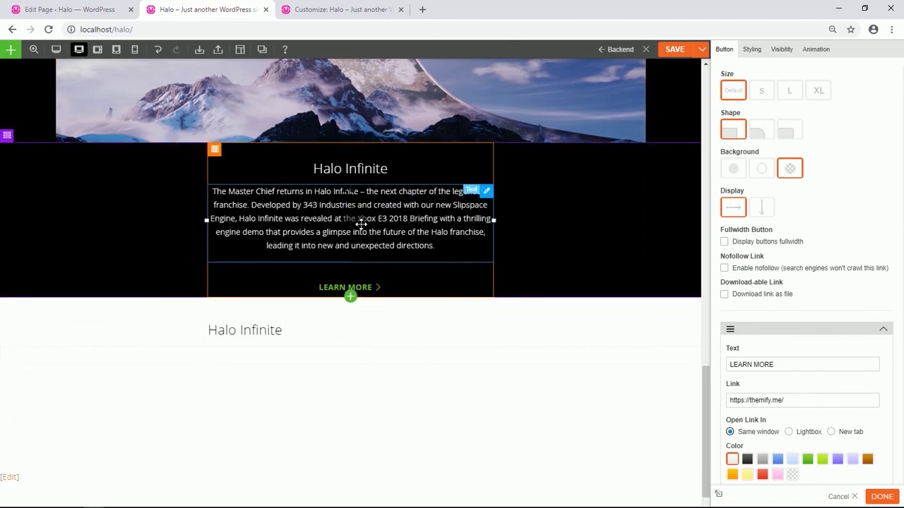
pyautogui.moveTo(346, 218); pyautogui.dragTo(328, 346)
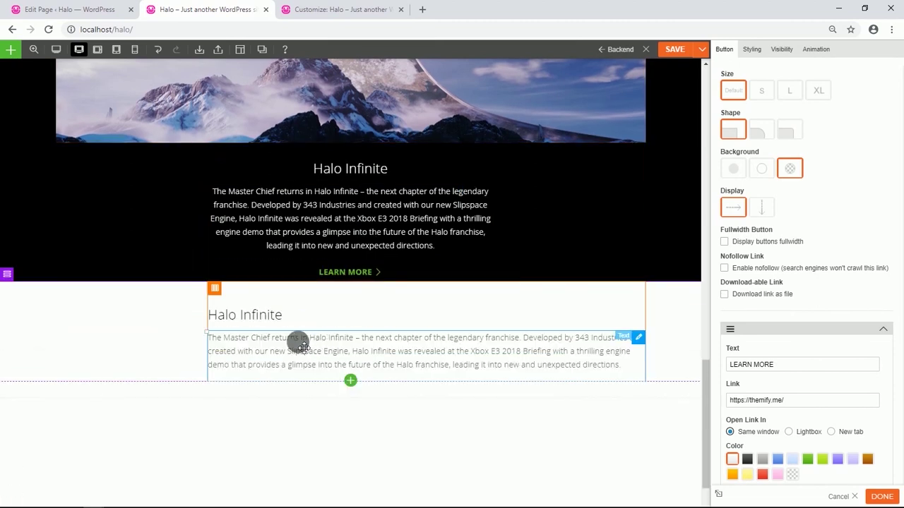
pyautogui.moveTo(8, 276)
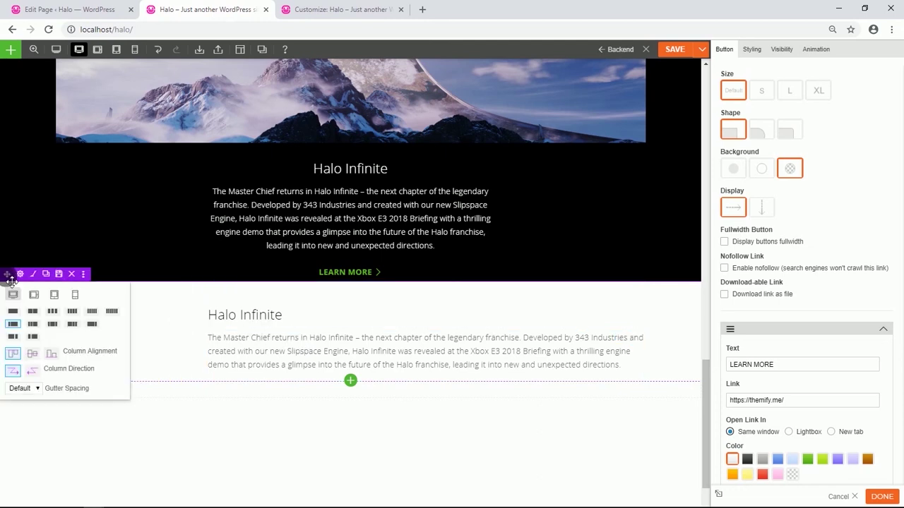
pyautogui.click(53, 311)
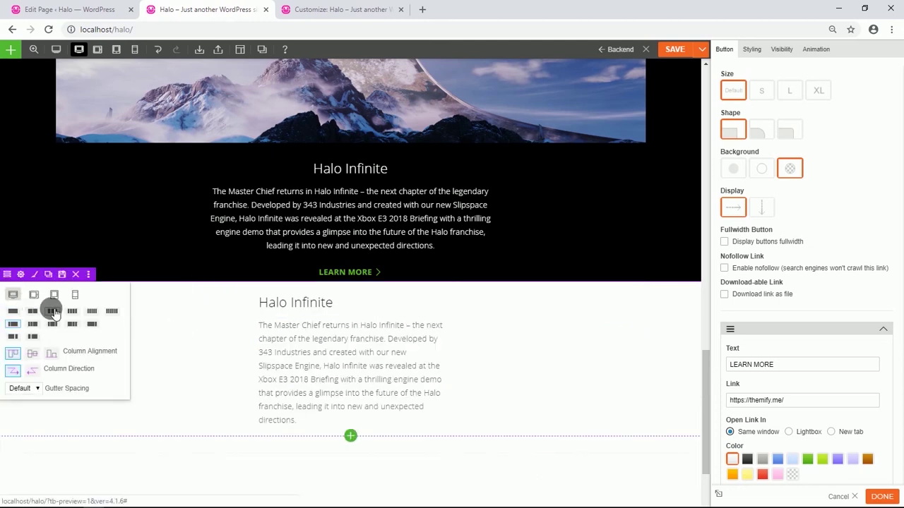
# Set the Master Chief game-box artwork as the row's Fullcover background image.
pyautogui.click(21, 274)
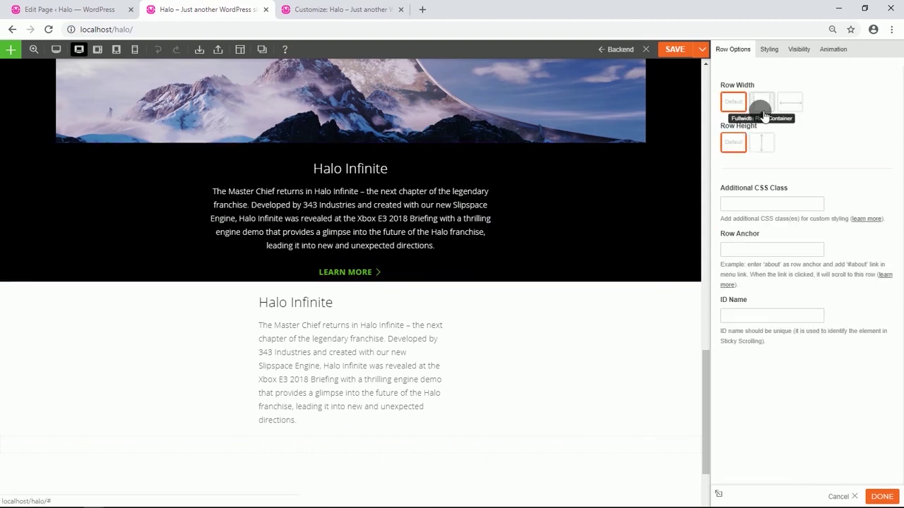
pyautogui.click(771, 52)
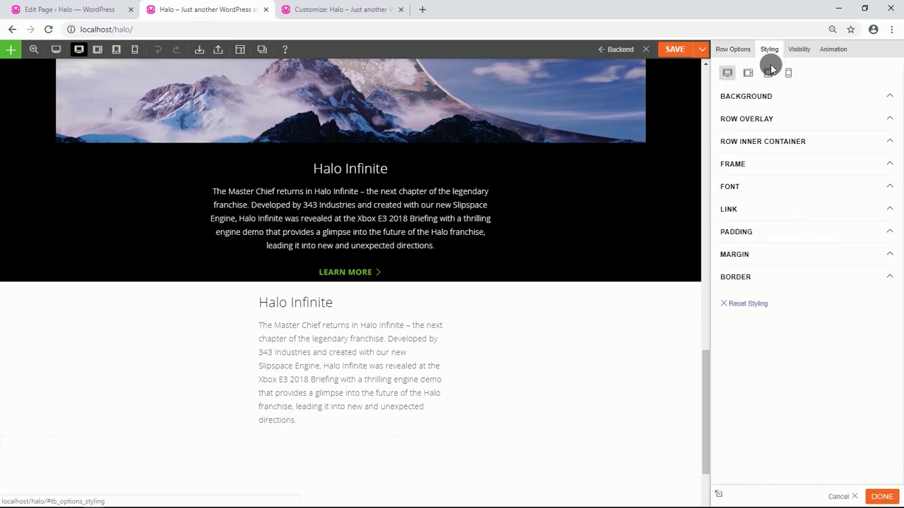
pyautogui.click(769, 96)
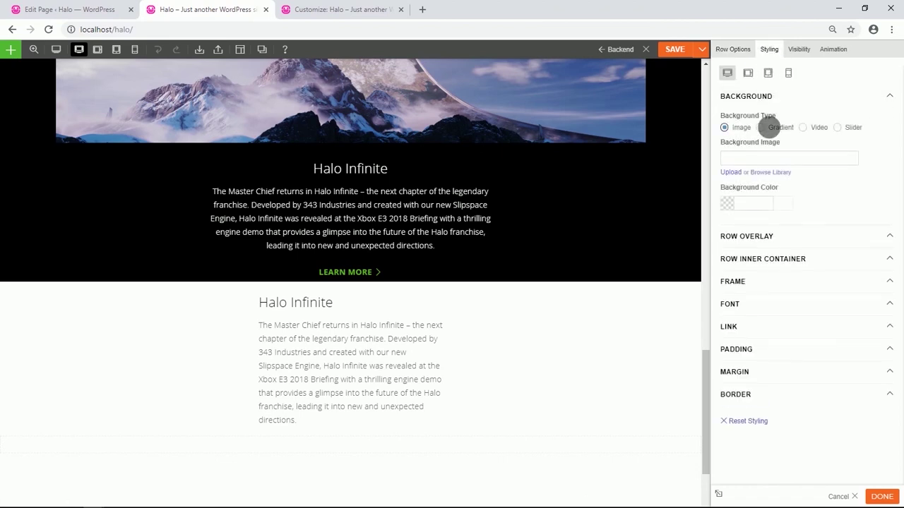
pyautogui.click(780, 173)
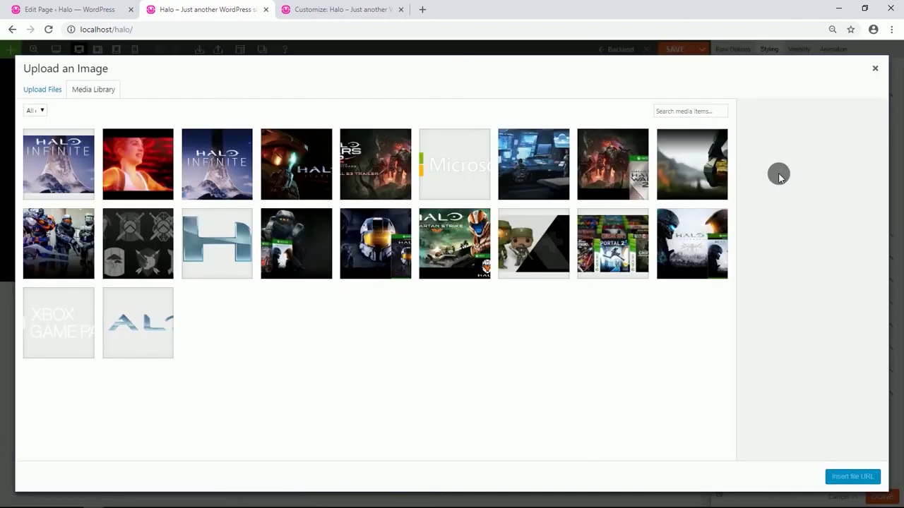
pyautogui.click(314, 224)
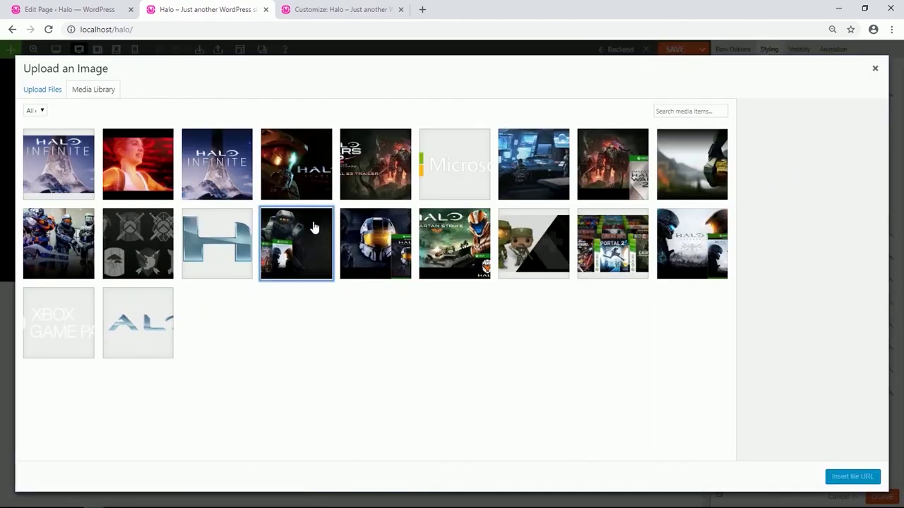
pyautogui.click(845, 477)
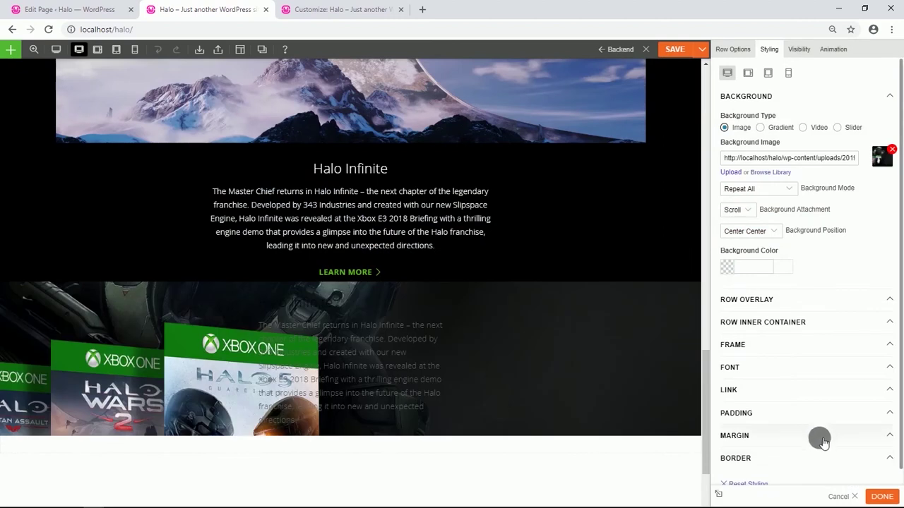
pyautogui.click(792, 192)
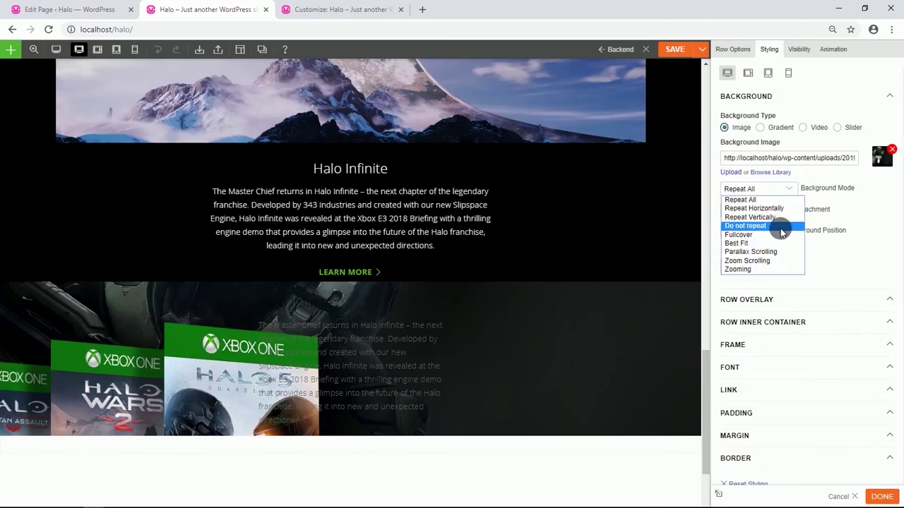
pyautogui.click(779, 235)
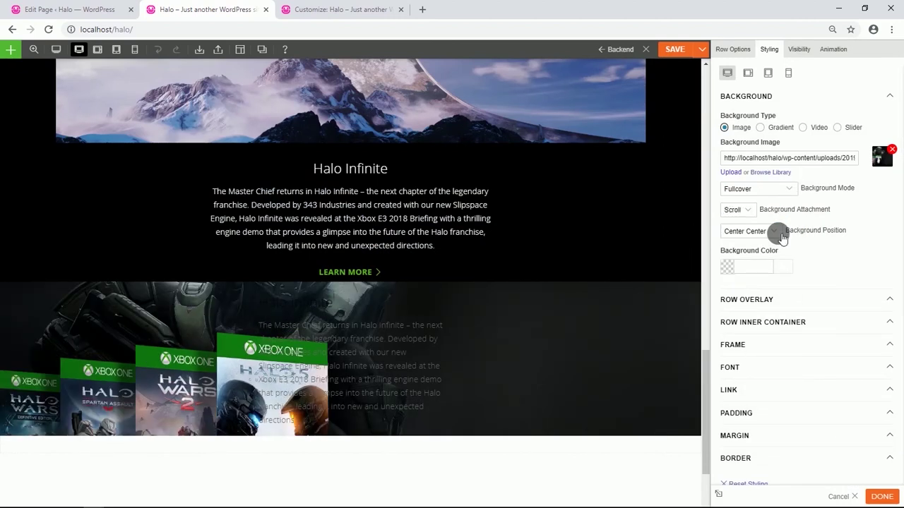
# Set the row's padding to 30% top and 15 bottom.
pyautogui.scroll(-1, 774, 335)
pyautogui.click(775, 379)
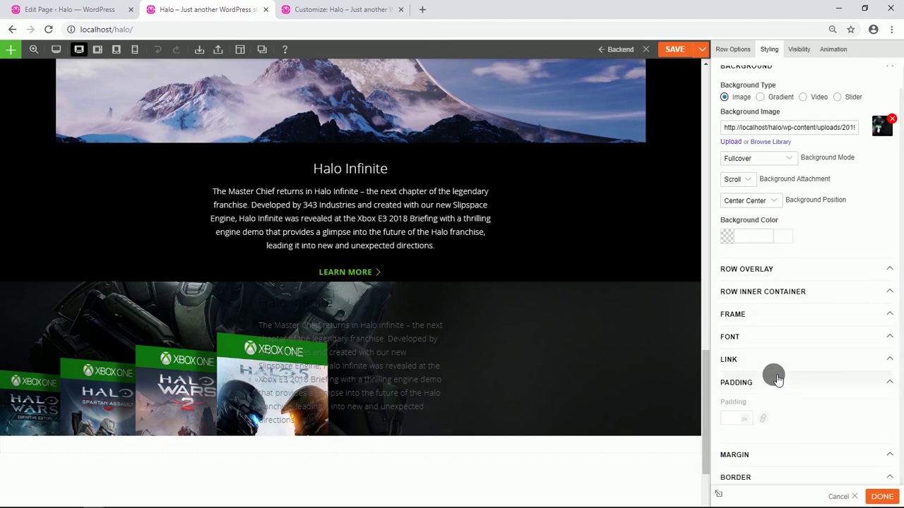
pyautogui.scroll(-1, 773, 374)
pyautogui.click(744, 369)
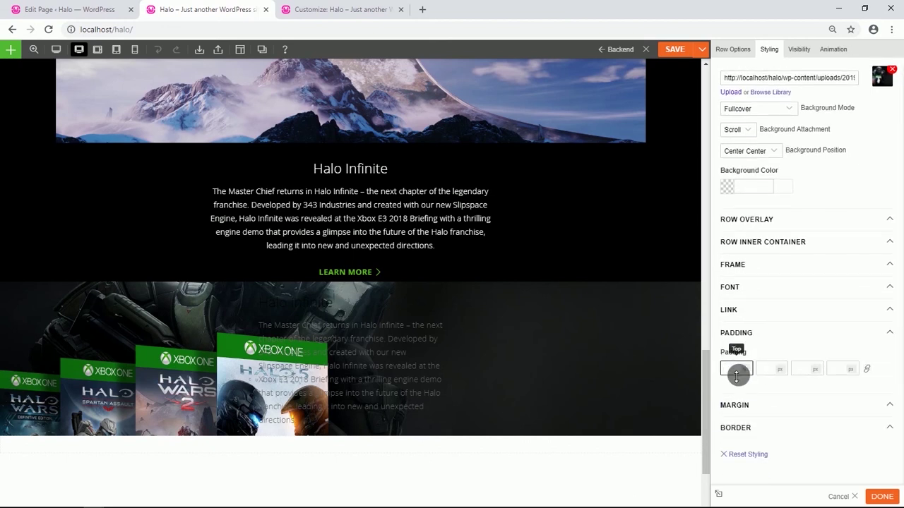
pyautogui.write('30')
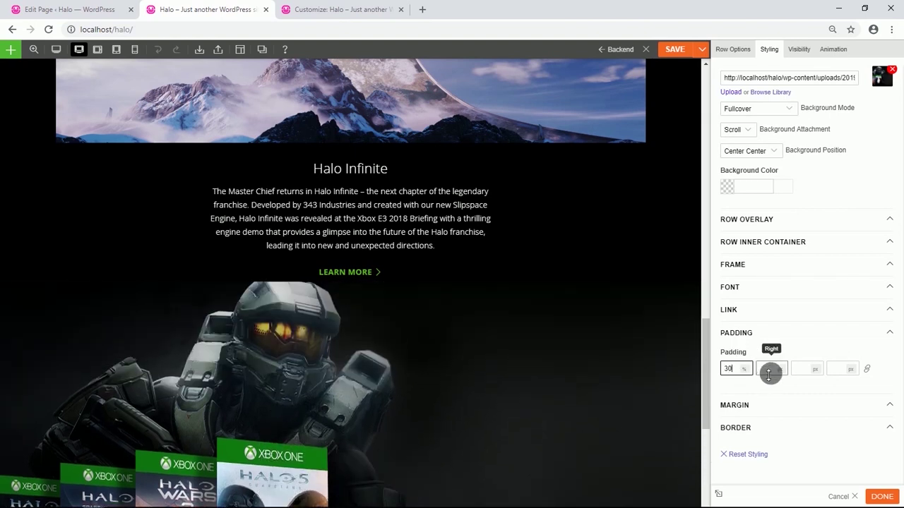
pyautogui.click(815, 372)
pyautogui.click(817, 384)
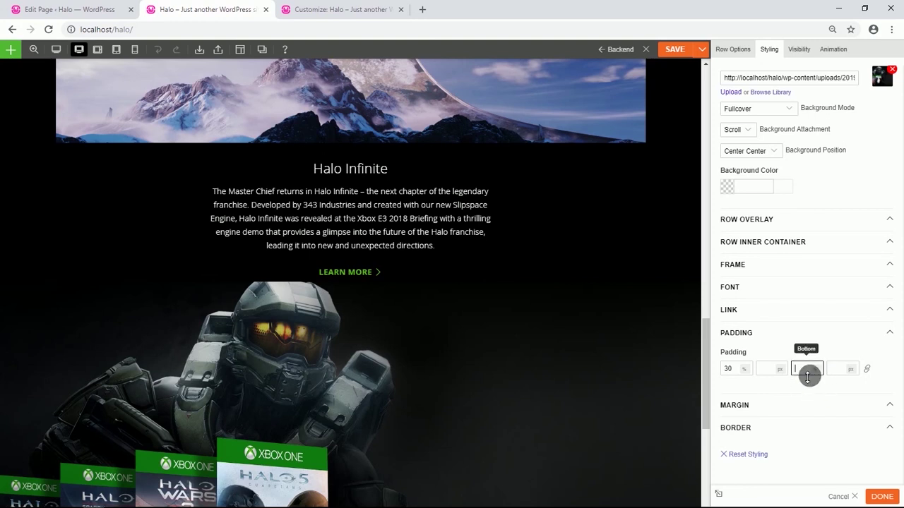
pyautogui.write('15')
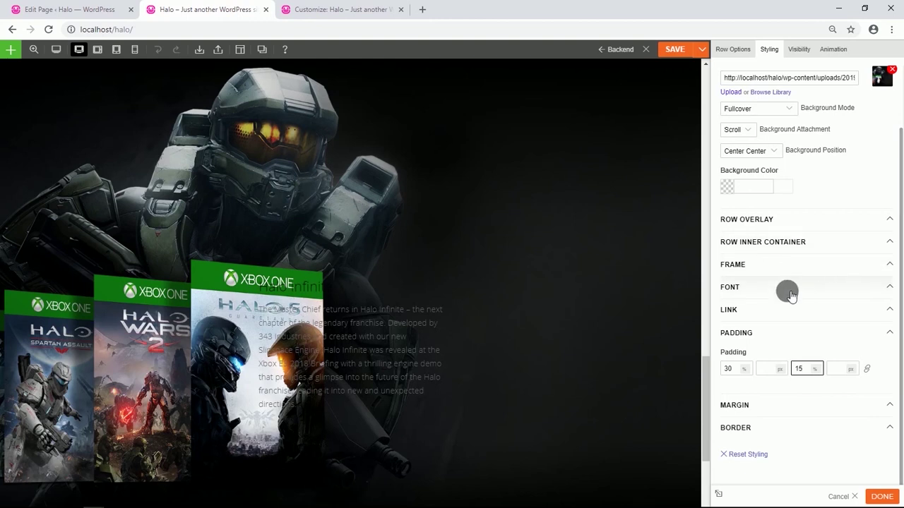
pyautogui.click(786, 288)
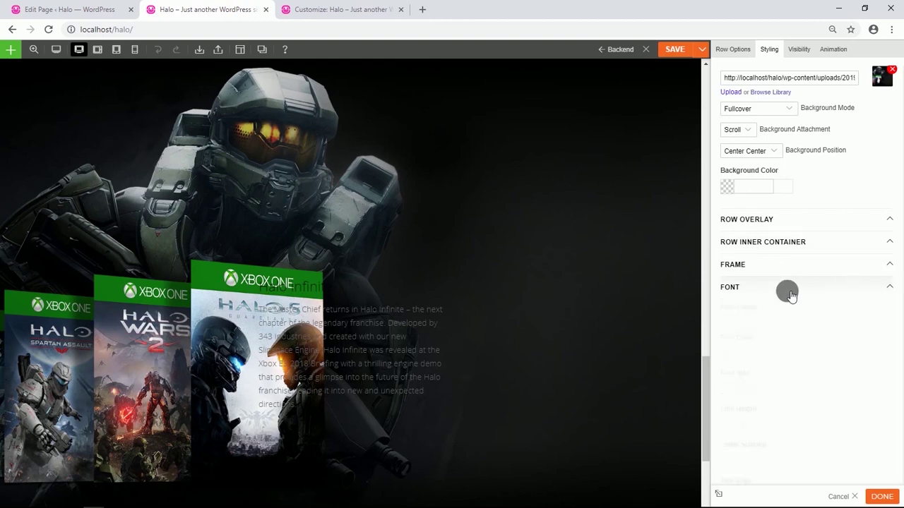
# Make the row's text white #ffffff and centre-aligned.
pyautogui.click(729, 354)
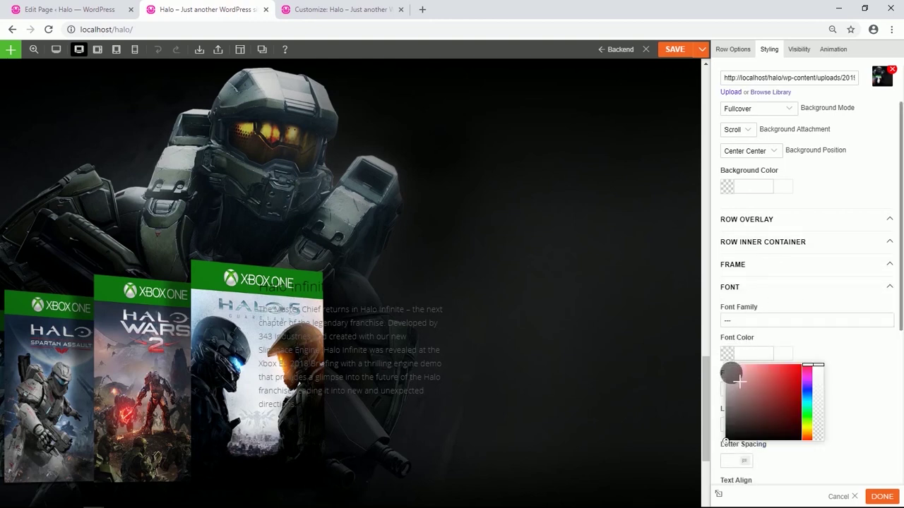
pyautogui.scroll(-4, 847, 343)
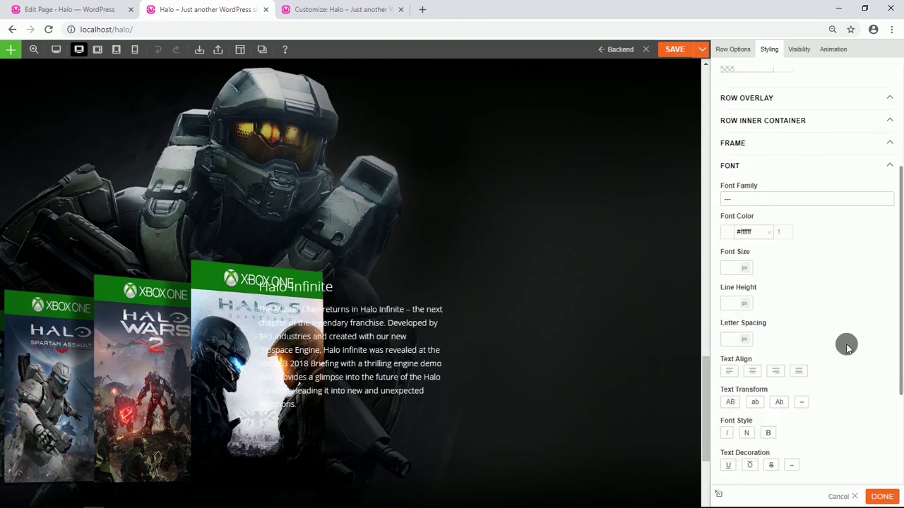
pyautogui.click(757, 267)
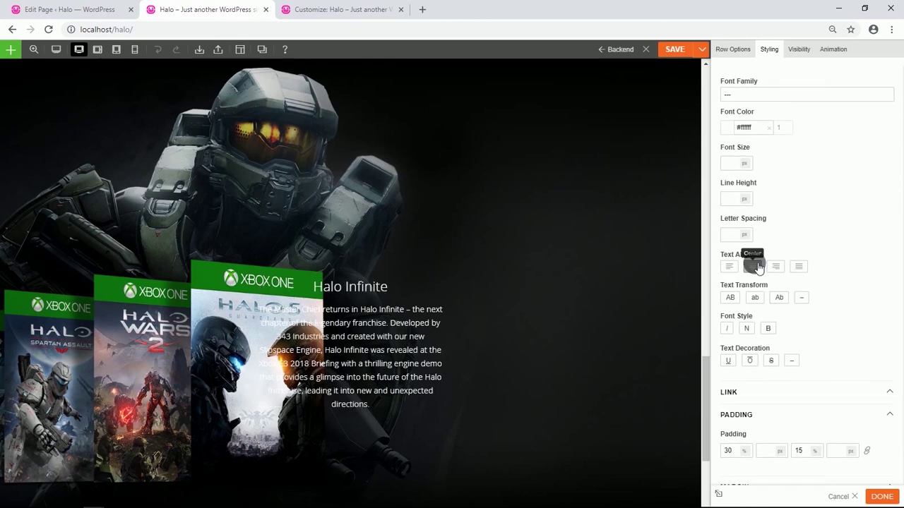
# Move the heading and description into the right column, heading above description.
pyautogui.moveTo(341, 288); pyautogui.dragTo(500, 297)
pyautogui.moveTo(353, 292); pyautogui.dragTo(600, 309)
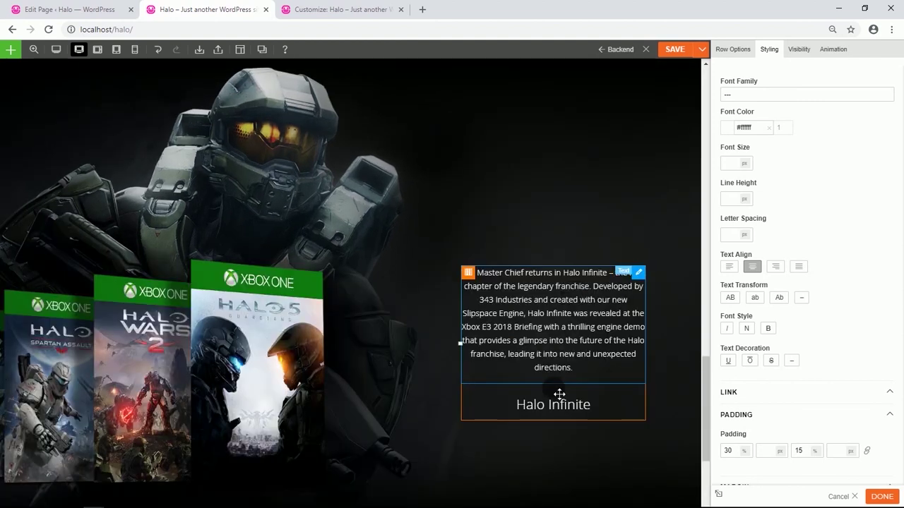
pyautogui.moveTo(557, 402); pyautogui.dragTo(558, 286)
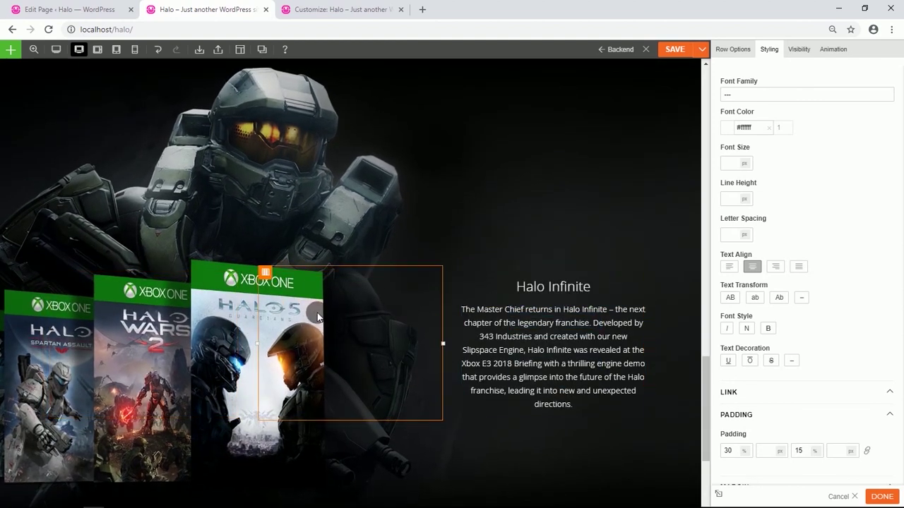
# Replace the description with 'Play Halo titles and over 100 more great games…'.
pyautogui.scroll(-1, 555, 298)
pyautogui.doubleClick(556, 298)
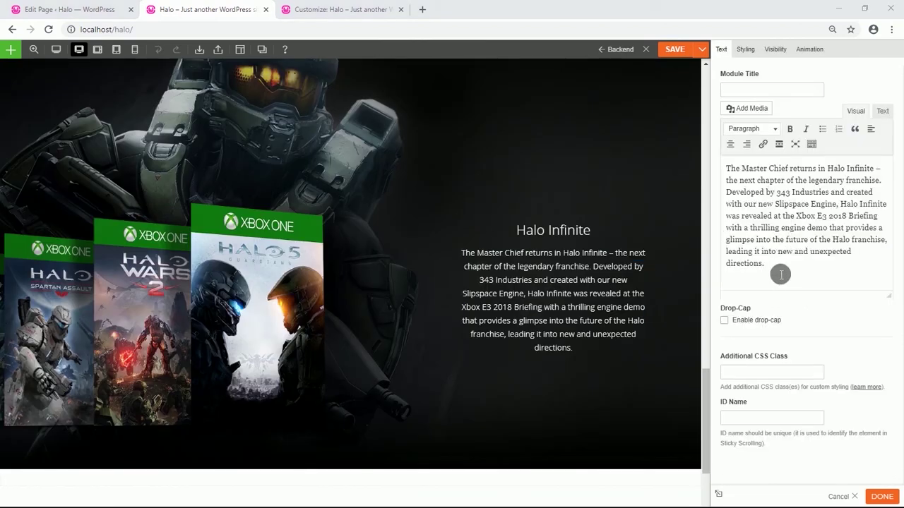
pyautogui.moveTo(781, 271); pyautogui.dragTo(726, 177)
pyautogui.write('Play Halo titles and over 100 more great games for one low monthly price with Xbox Game Pass.')
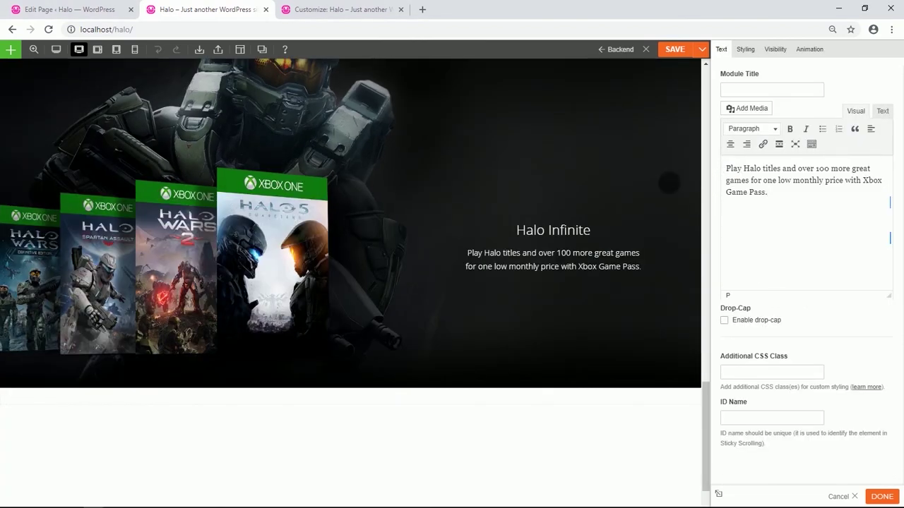
pyautogui.scroll(3, 498, 183)
pyautogui.moveTo(422, 103)
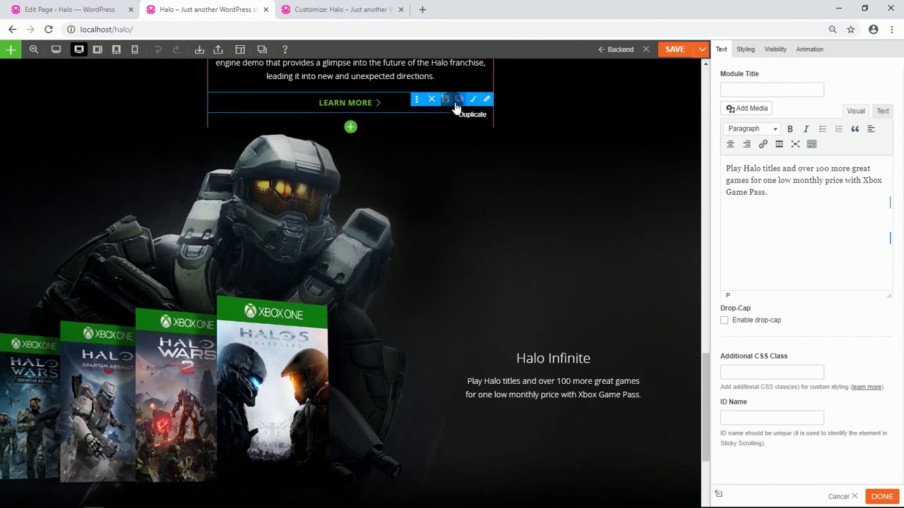
# Copy the LEARN MORE button into the Halo Infinite column and relabel it 'JOIN XBOX GAME PASS FOR $1'.
pyautogui.click(462, 102)
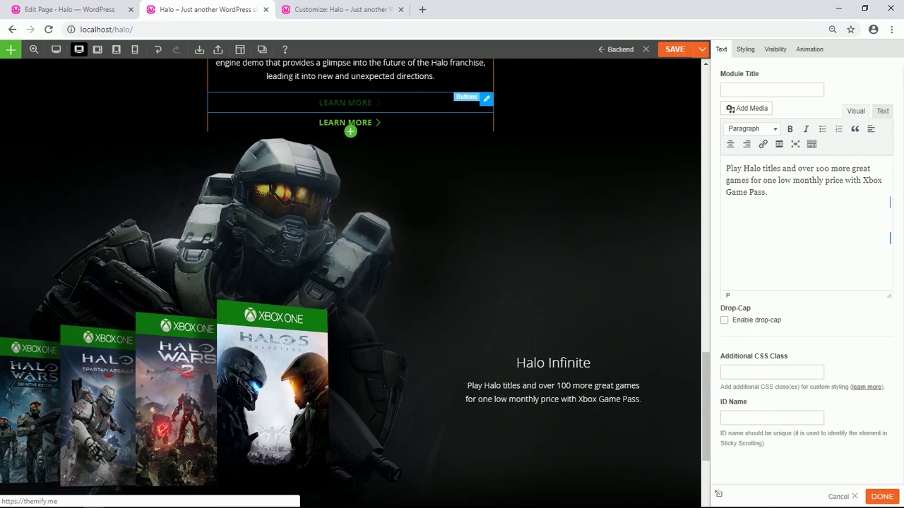
pyautogui.moveTo(350, 131); pyautogui.dragTo(589, 422)
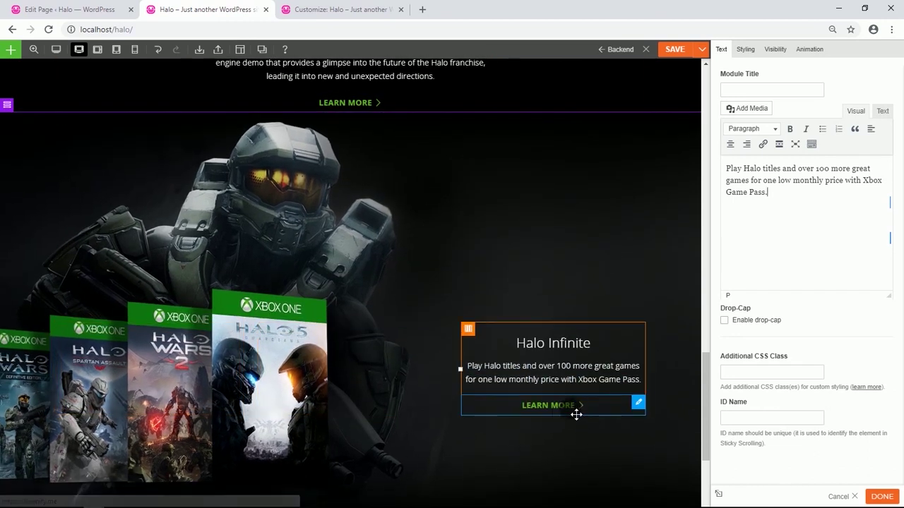
pyautogui.click(576, 415)
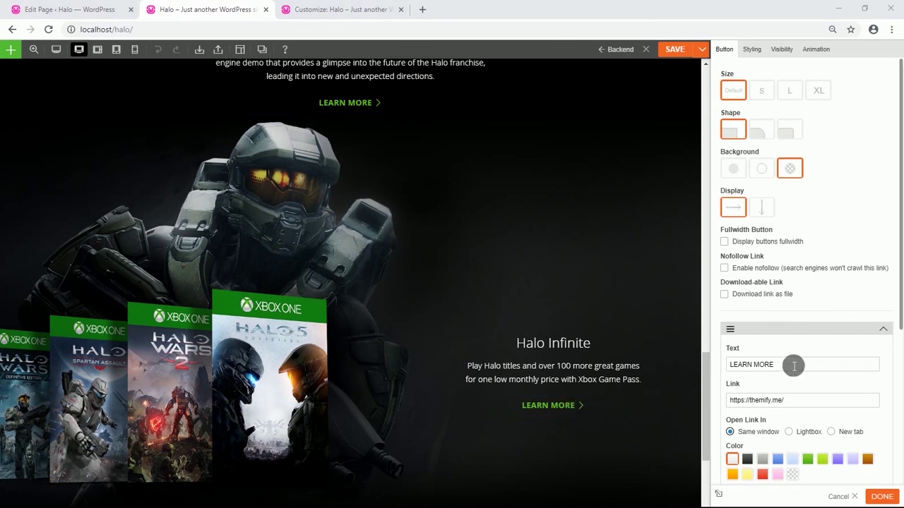
pyautogui.moveTo(783, 364); pyautogui.dragTo(746, 368)
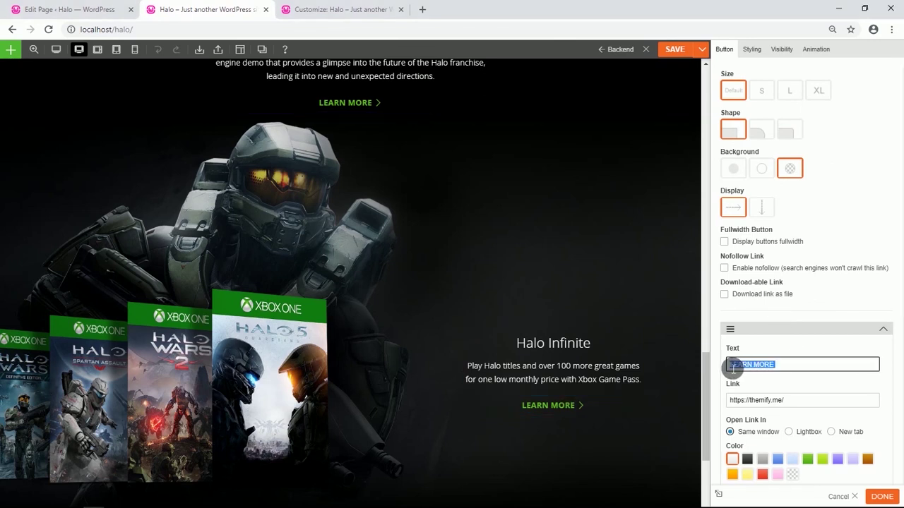
pyautogui.hotkey('ctrl', 'v')
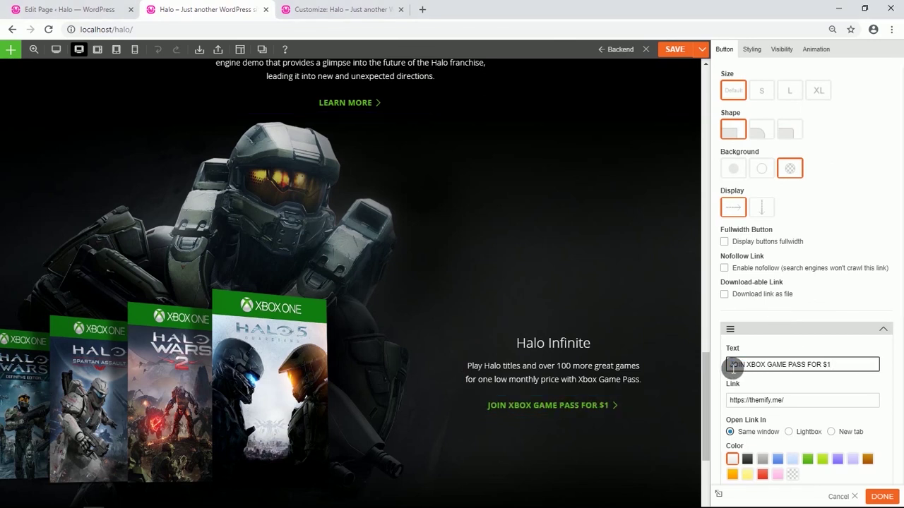
pyautogui.scroll(-2, 420, 371)
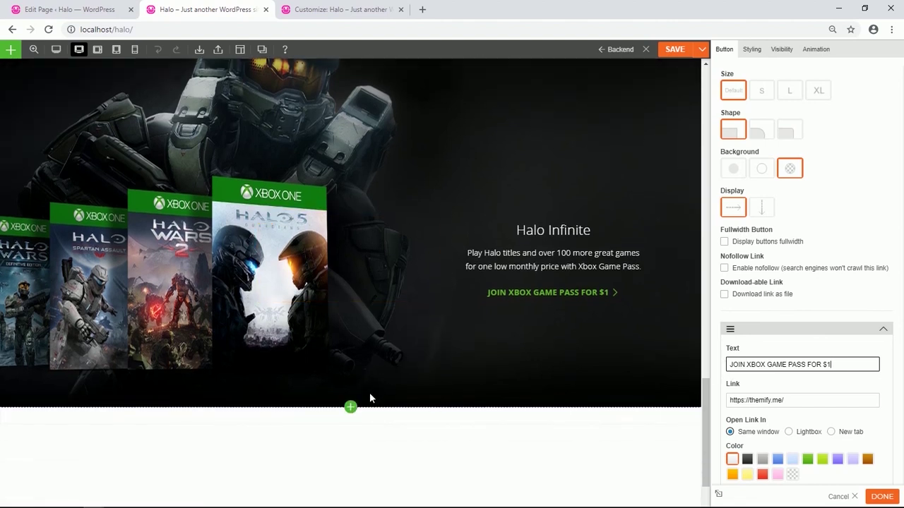
pyautogui.click(351, 407)
pyautogui.scroll(-1, 352, 406)
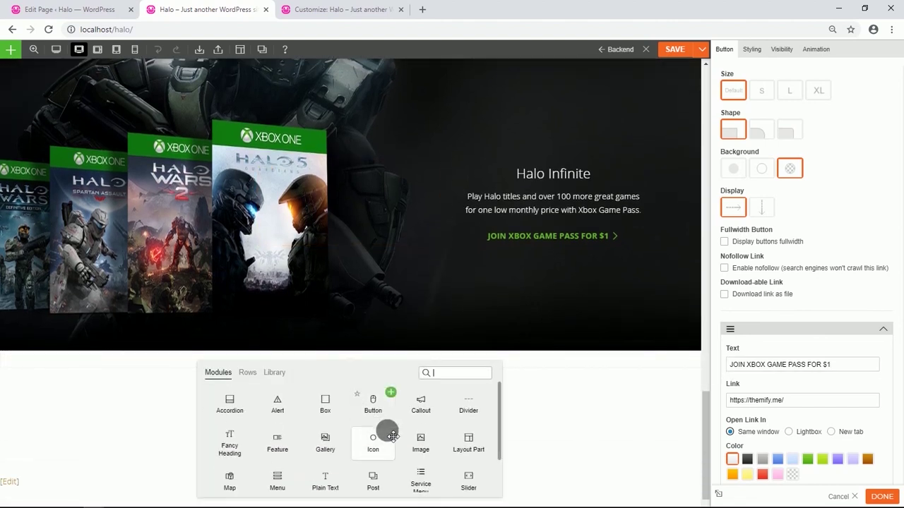
# Add an Image module above the Halo Infinite heading holding the Xbox Game Pass logo.
pyautogui.moveTo(393, 436); pyautogui.dragTo(446, 268)
pyautogui.moveTo(588, 171); pyautogui.dragTo(586, 172)
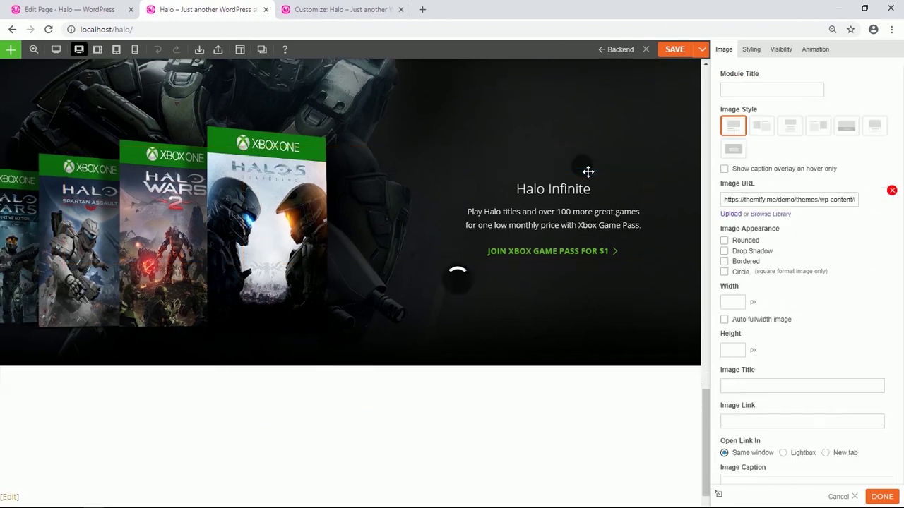
pyautogui.click(762, 216)
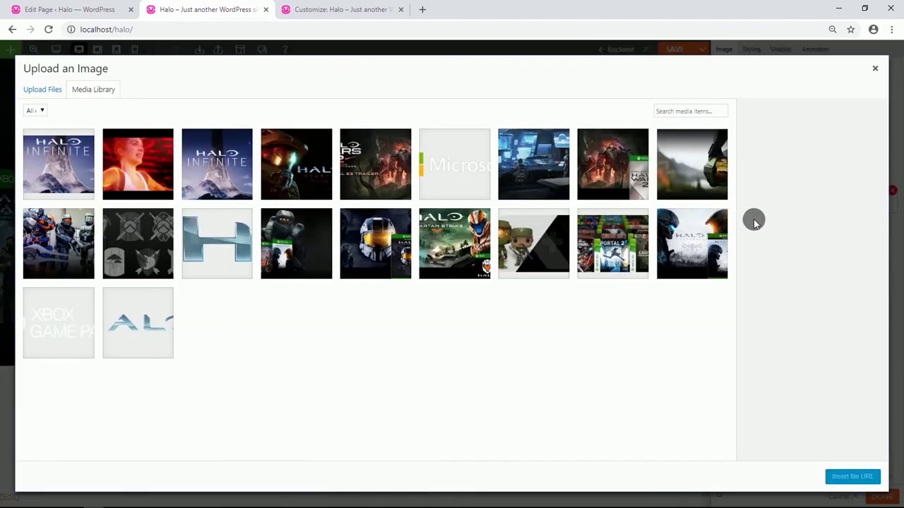
pyautogui.click(71, 319)
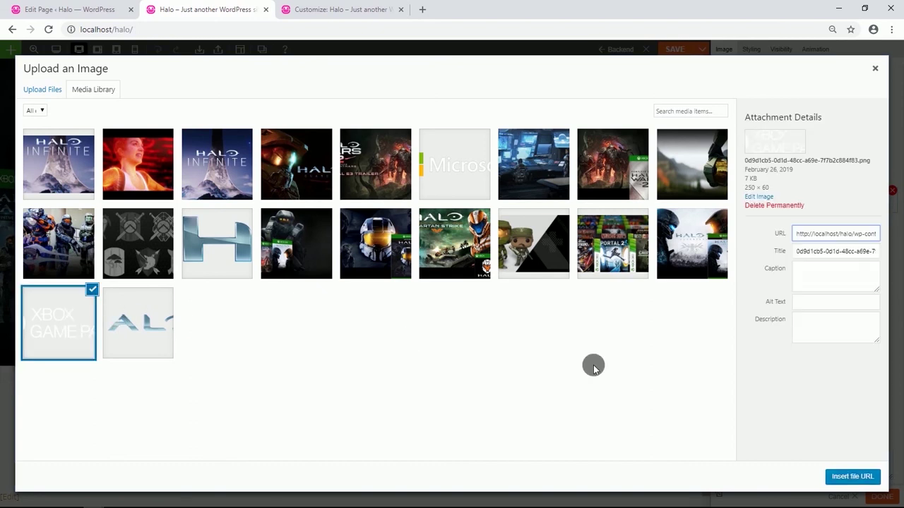
pyautogui.click(840, 478)
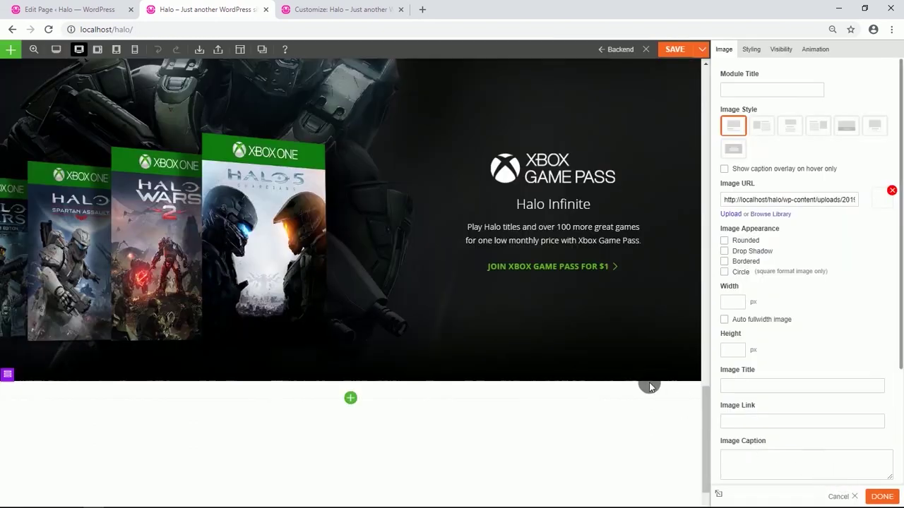
# Retitle the heading 'Play Halo on Xbox Game Pass', unbolded and formatted as Heading 2.
pyautogui.doubleClick(563, 211)
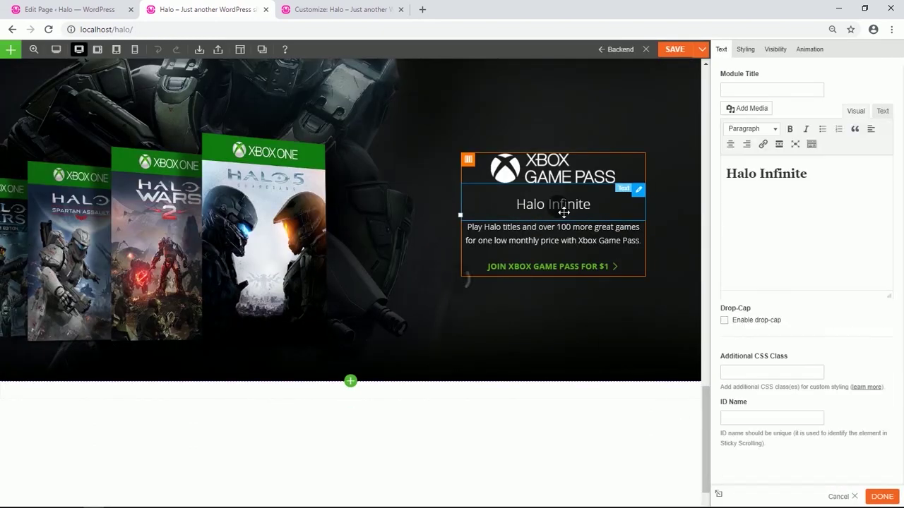
pyautogui.moveTo(807, 173); pyautogui.dragTo(739, 180)
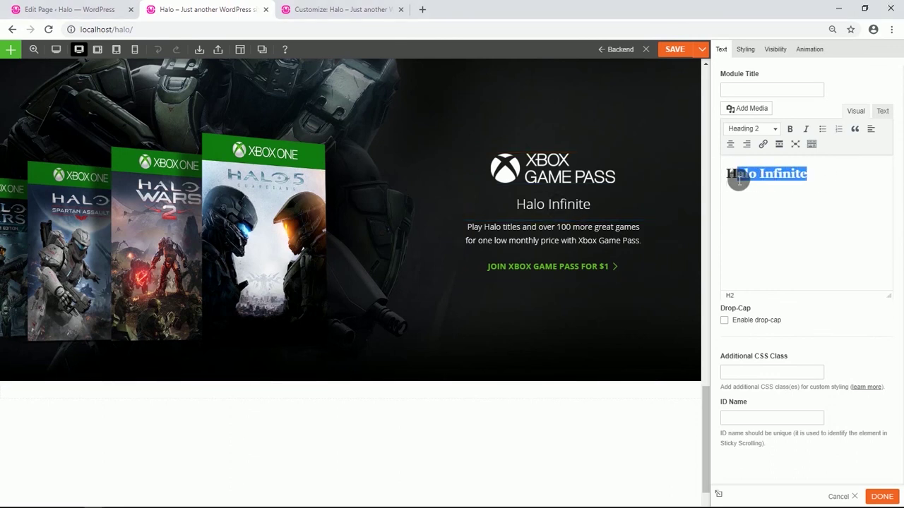
pyautogui.hotkey('ctrl', 'v')
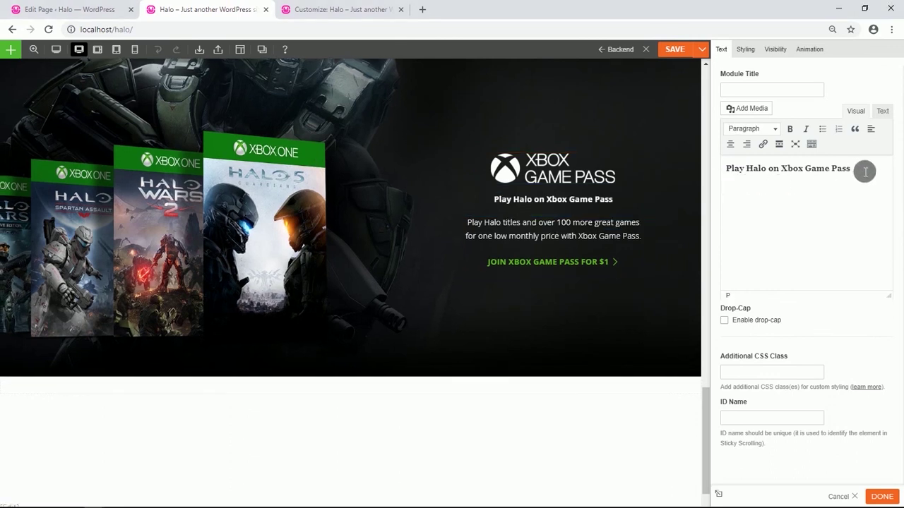
pyautogui.moveTo(864, 169); pyautogui.dragTo(728, 184)
pyautogui.click(788, 129)
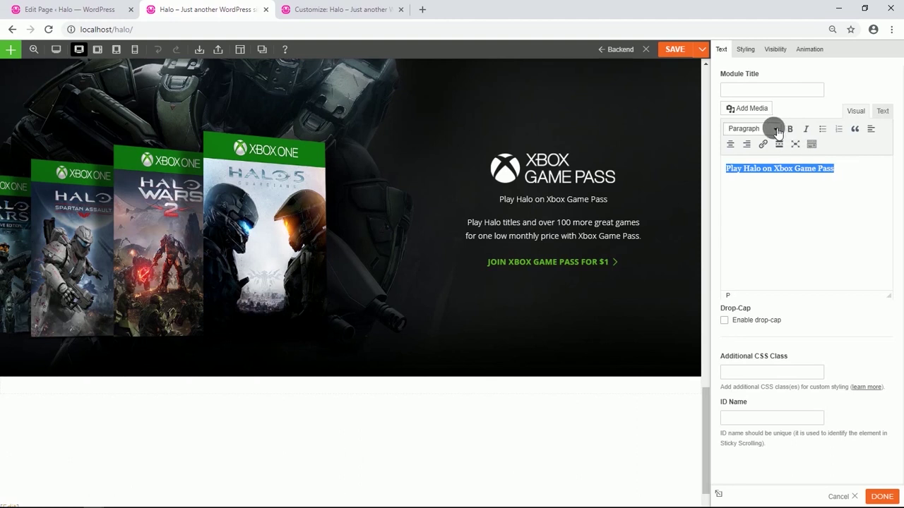
pyautogui.click(773, 128)
pyautogui.click(776, 186)
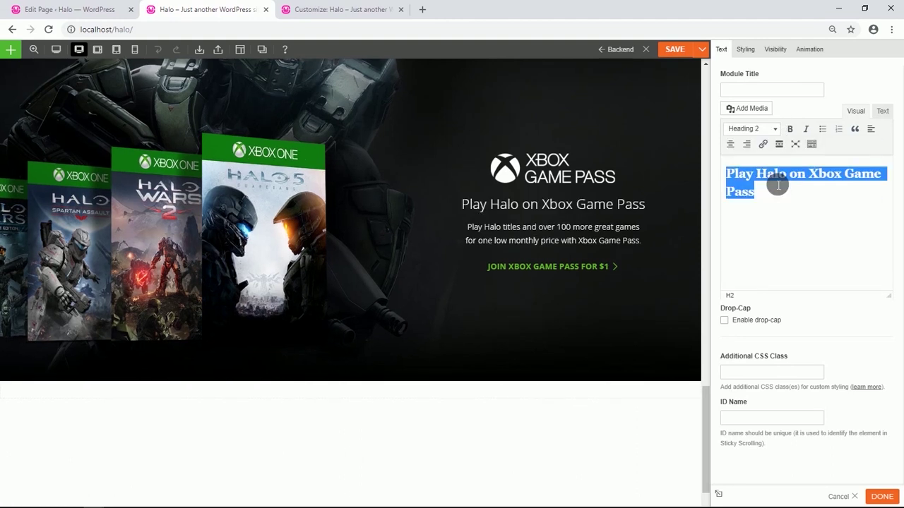
pyautogui.scroll(3, 232, 239)
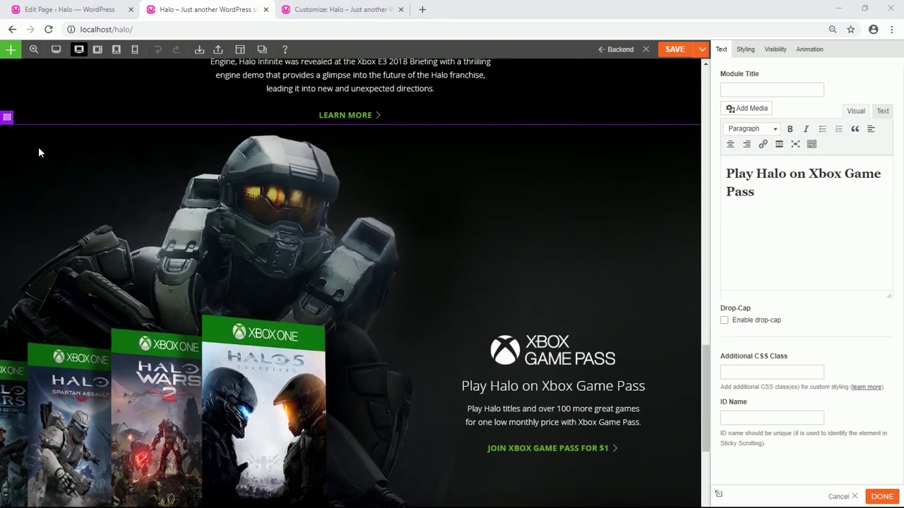
# Duplicate the Game Pass row and delete the Xbox Game Pass logo from the copy.
pyautogui.moveTo(8, 118)
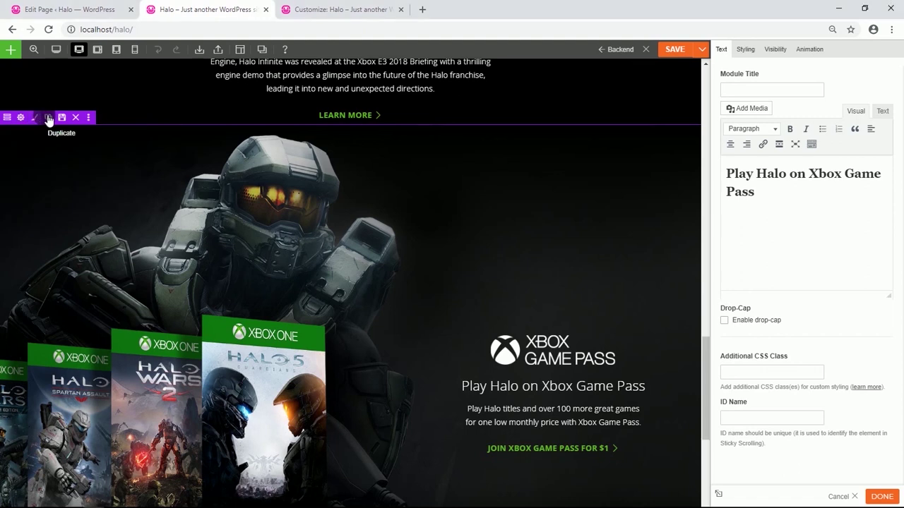
pyautogui.click(48, 118)
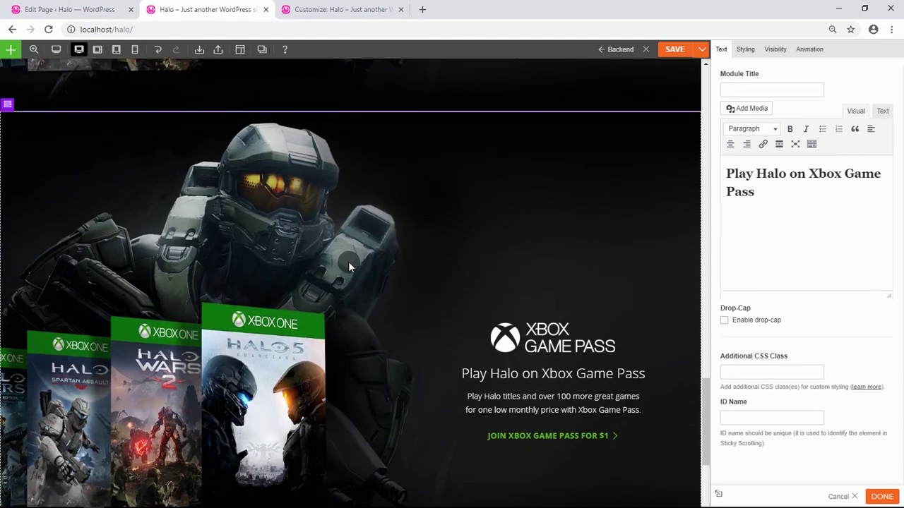
pyautogui.scroll(-2, 348, 265)
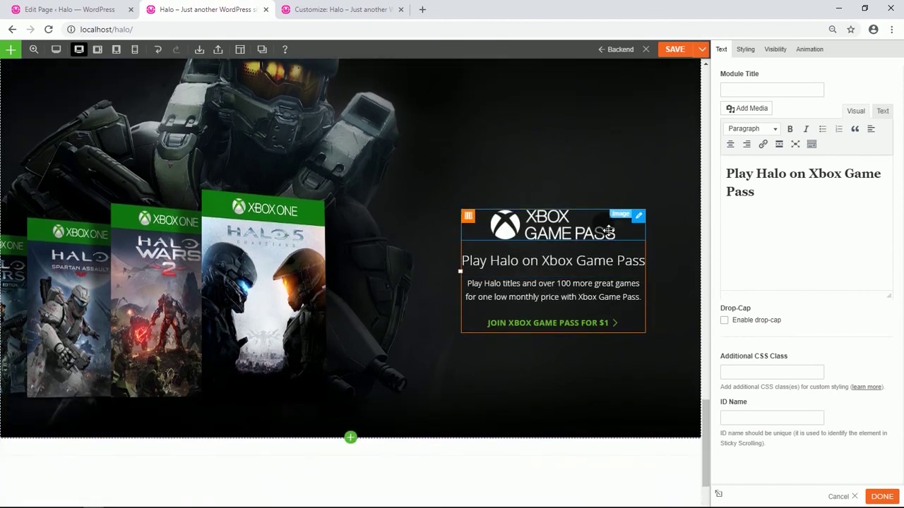
pyautogui.click(591, 217)
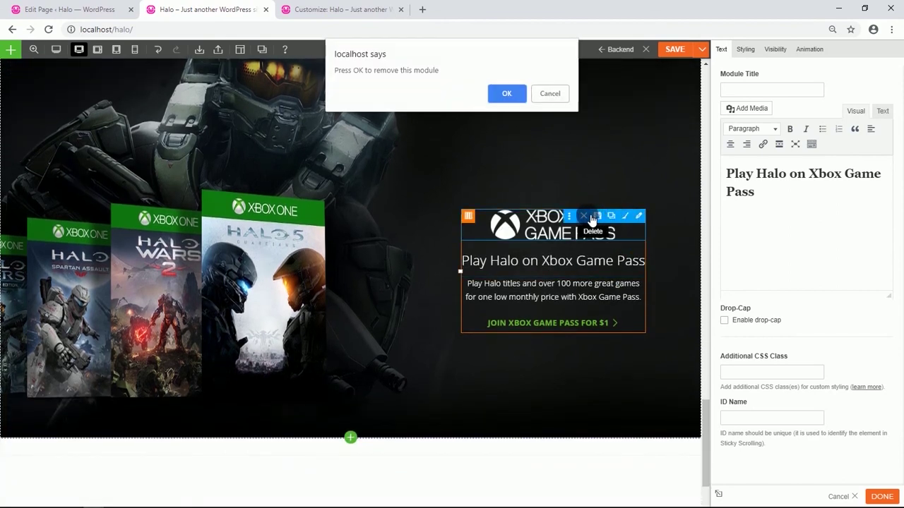
pyautogui.click(500, 101)
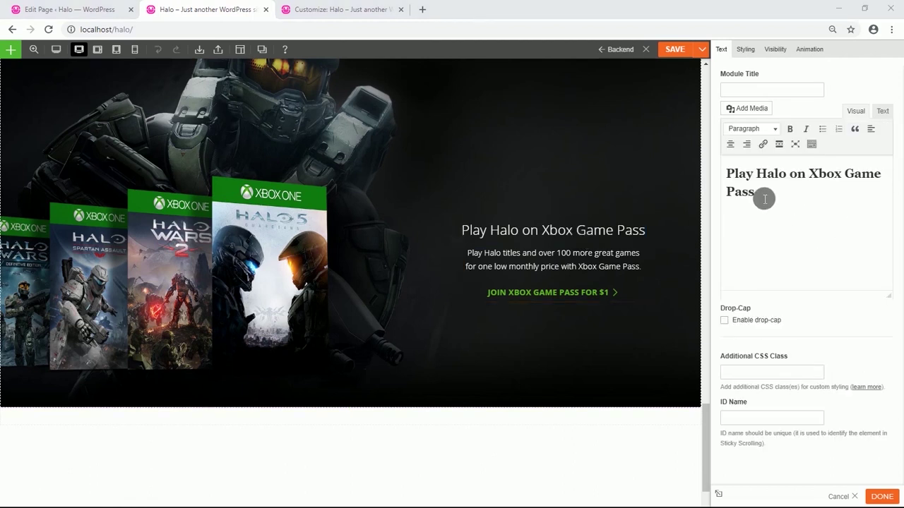
# Replace the copy's heading with 'Halo Gear' as Heading 2 and paste the Halo Gear tagline as its description.
pyautogui.moveTo(762, 198); pyautogui.dragTo(728, 169)
pyautogui.write('Halo Gear')
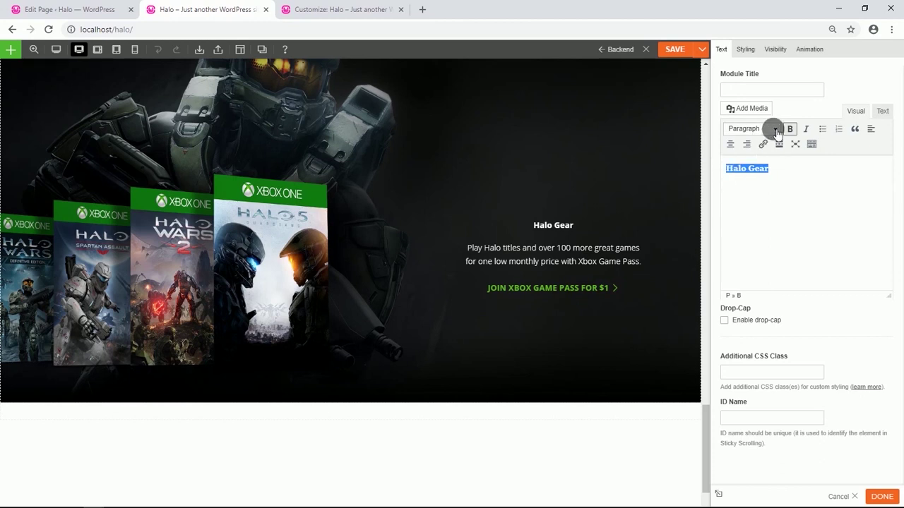
pyautogui.click(775, 129)
pyautogui.click(772, 187)
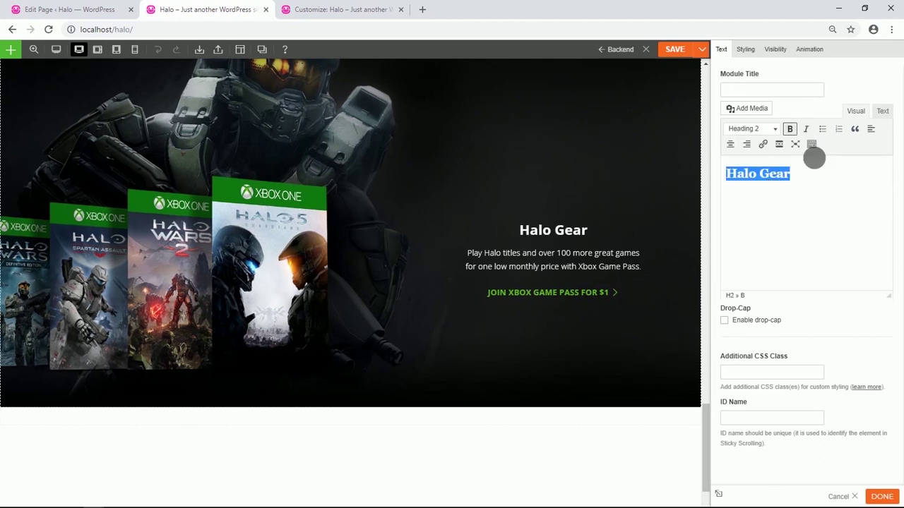
pyautogui.click(812, 262)
pyautogui.click(512, 274)
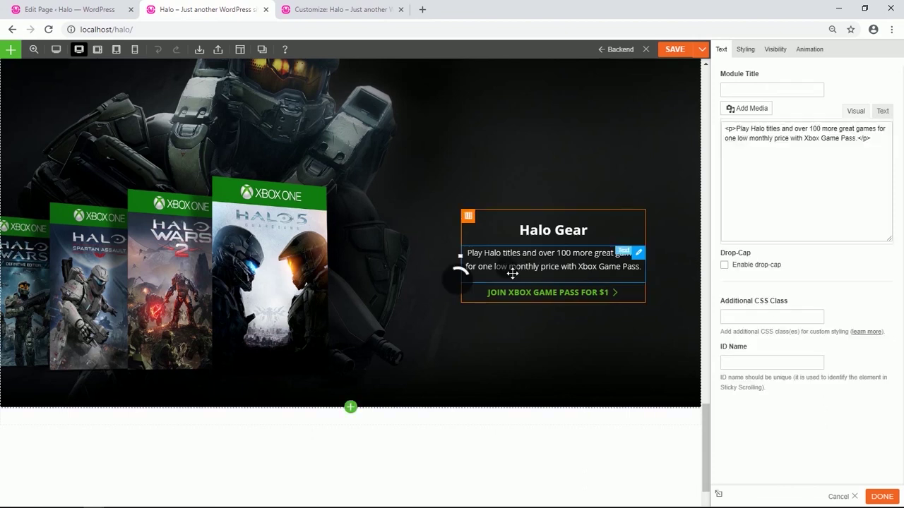
pyautogui.moveTo(777, 194); pyautogui.dragTo(728, 173)
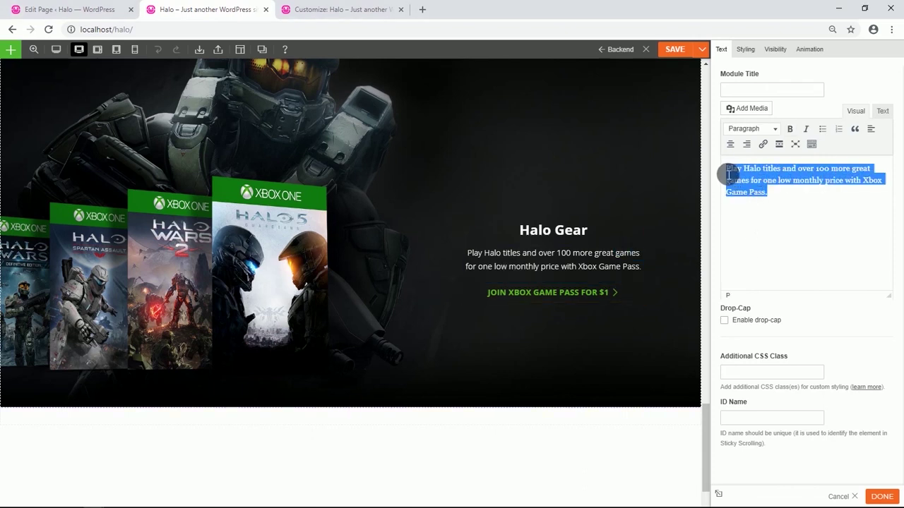
pyautogui.write('Fly your gaming colors and show off your fandom')
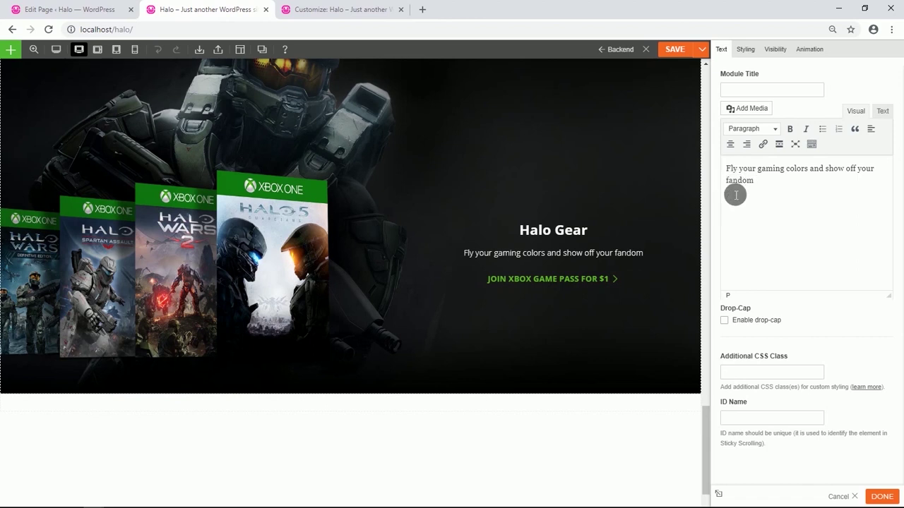
# Change the button label in the Halo Gear row to 'SHOP NOW'.
pyautogui.click(555, 271)
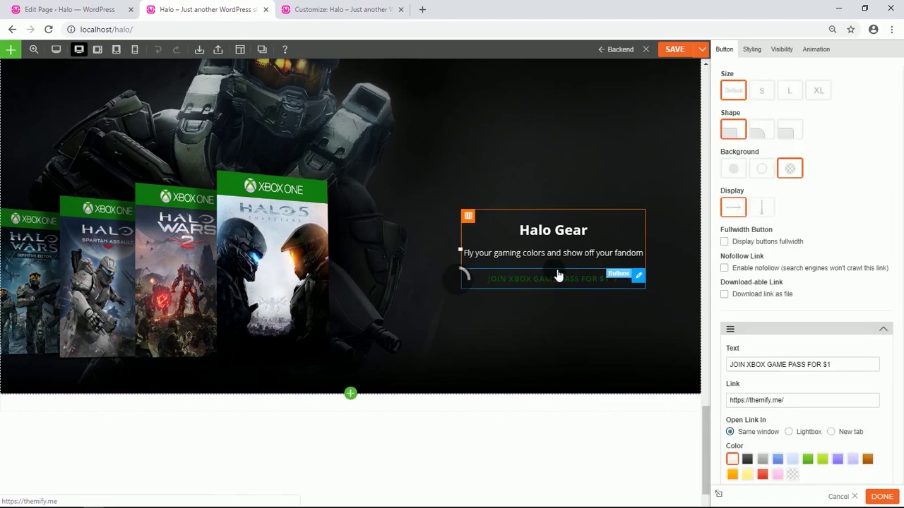
pyautogui.click(838, 367)
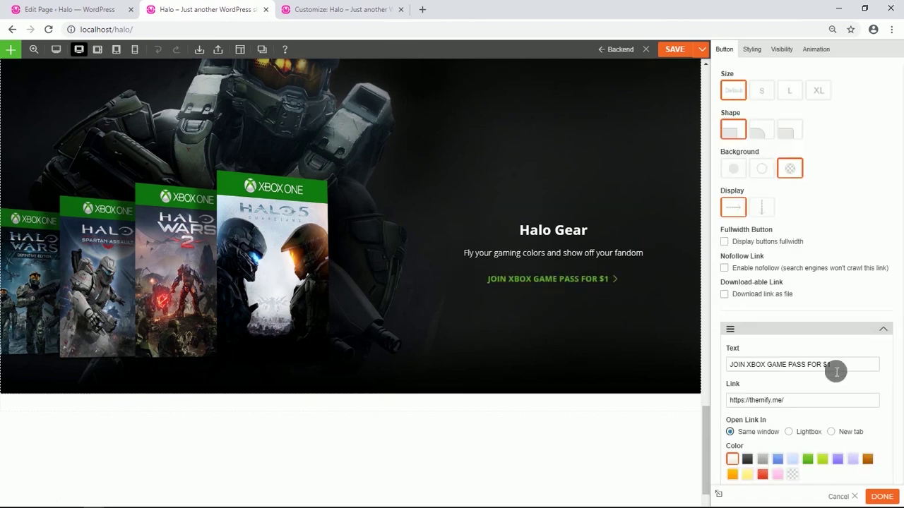
pyautogui.moveTo(834, 366); pyautogui.dragTo(723, 367)
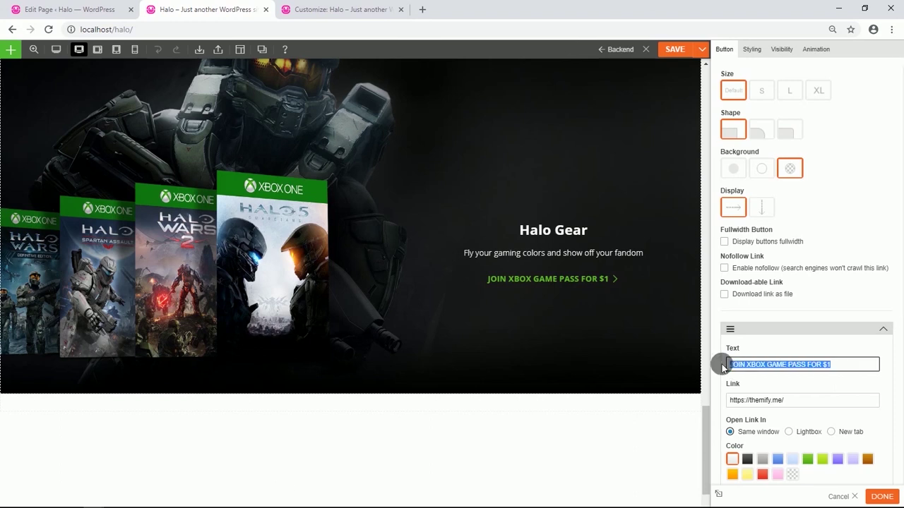
pyautogui.write('SHOP NOW')
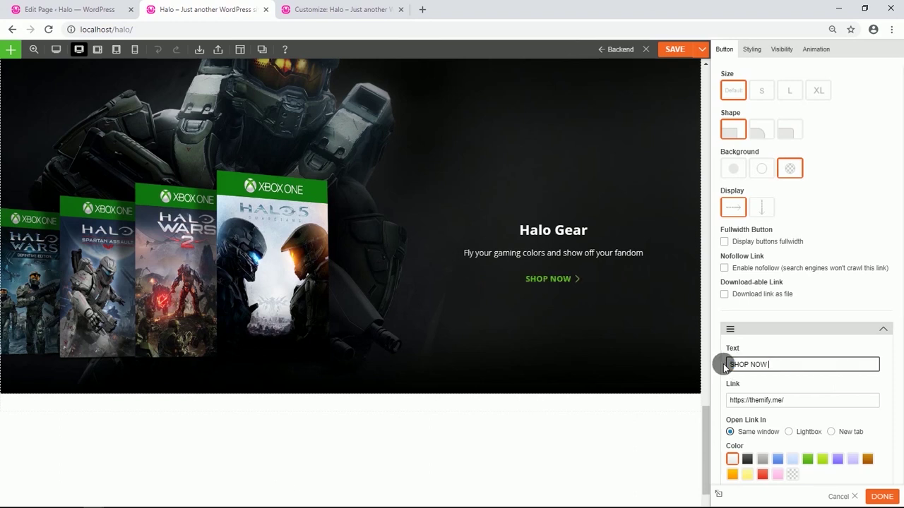
# Make the Halo Gear row fullwidth with the Funko figures image from the library as background.
pyautogui.scroll(2, 79, 209)
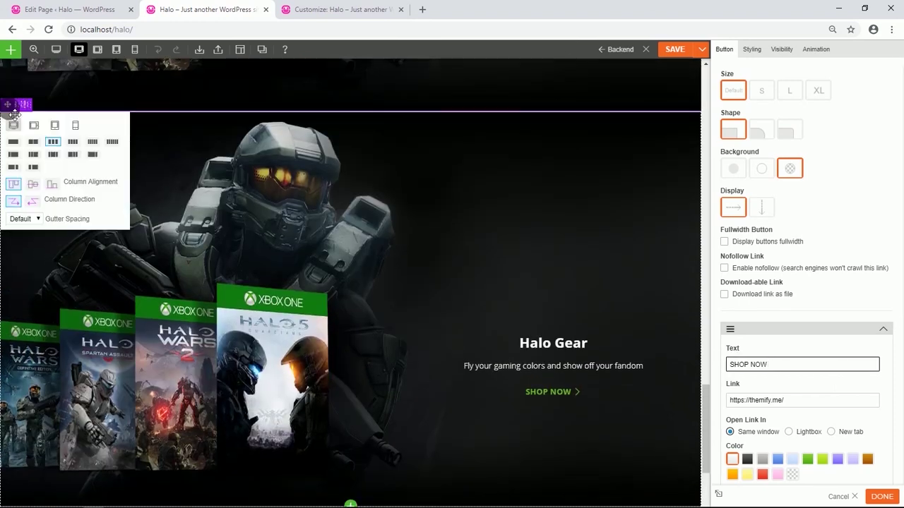
pyautogui.click(22, 105)
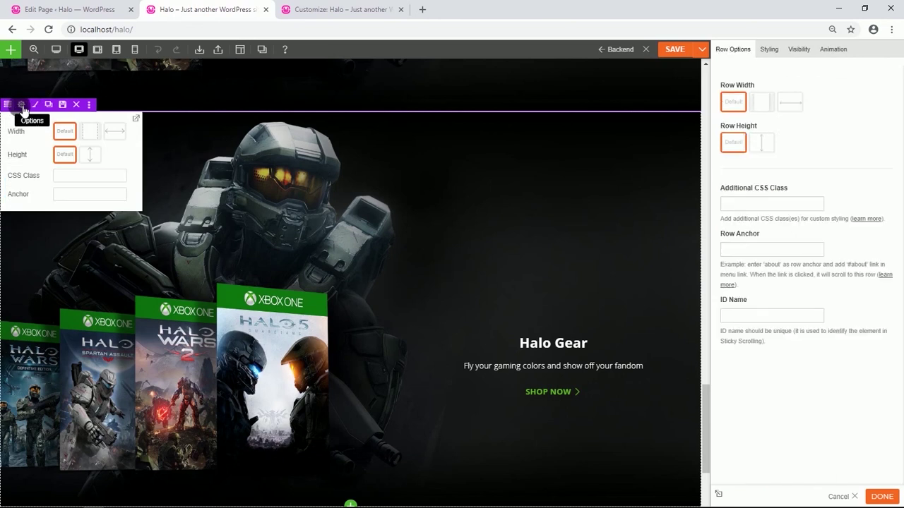
pyautogui.click(788, 102)
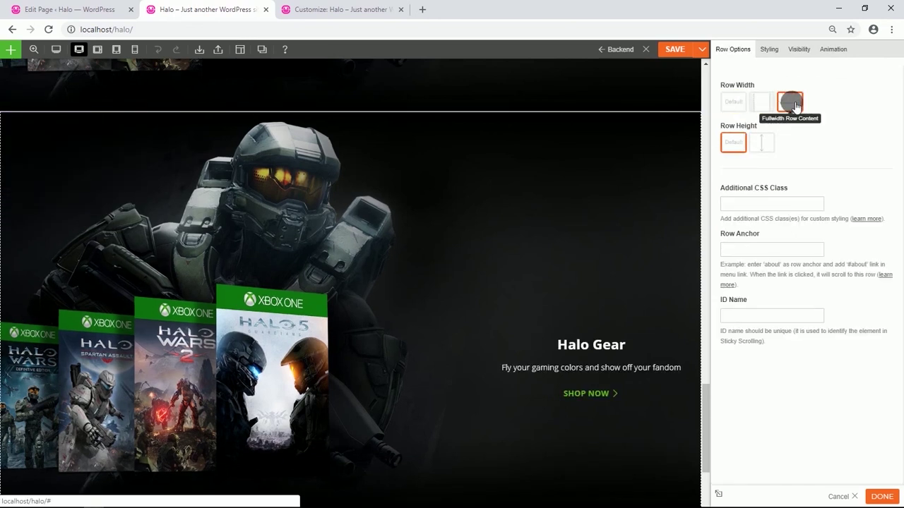
pyautogui.click(769, 49)
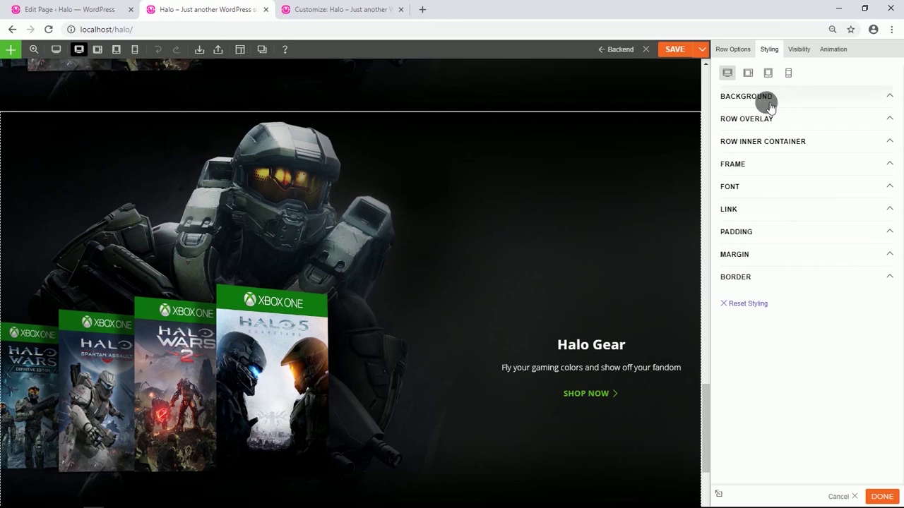
pyautogui.click(770, 103)
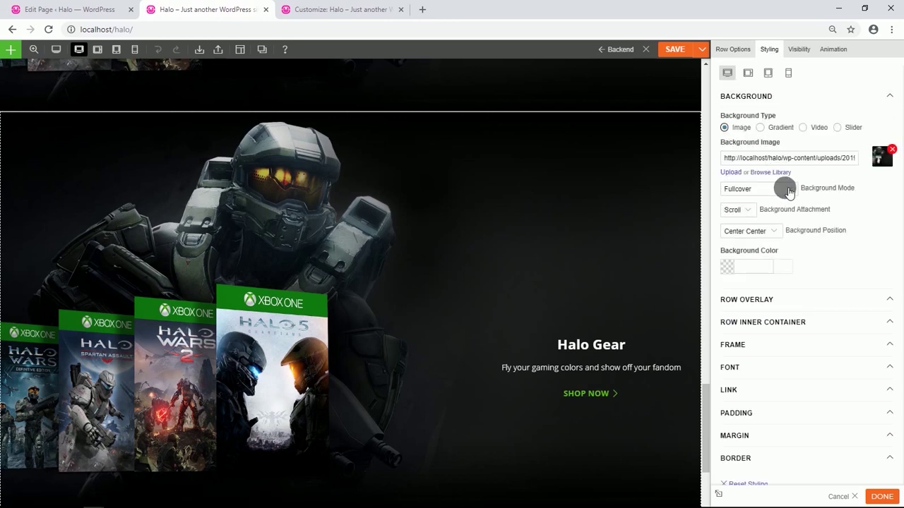
pyautogui.click(770, 172)
pyautogui.click(533, 241)
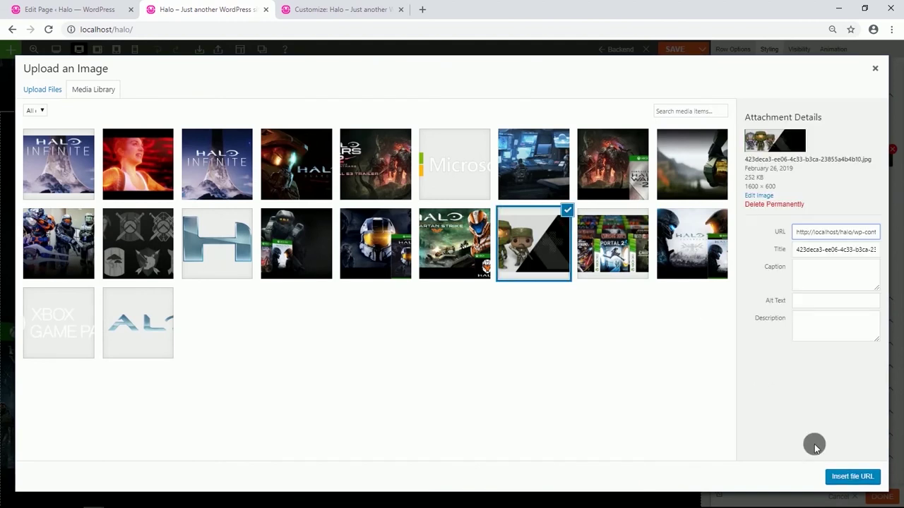
pyautogui.click(847, 477)
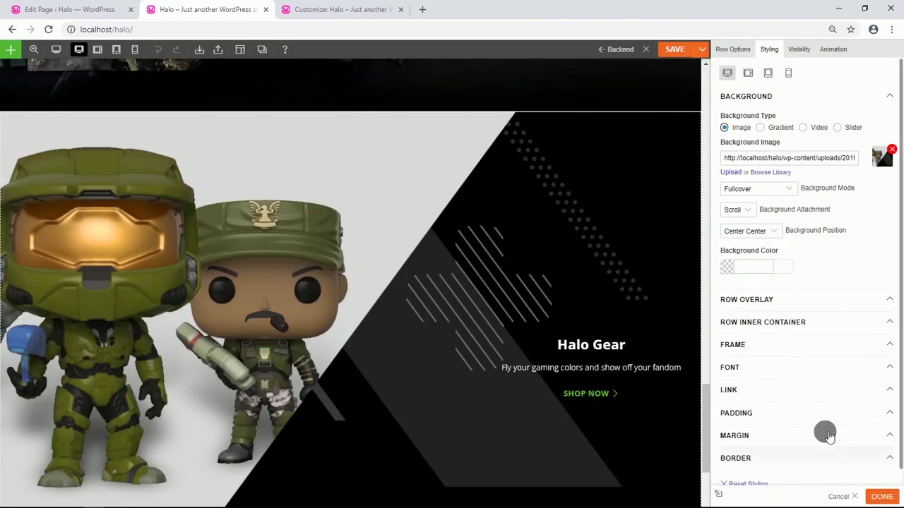
# Set the row padding to 15% top and bottom and 2% left and right.
pyautogui.scroll(-1, 795, 346)
pyautogui.click(779, 382)
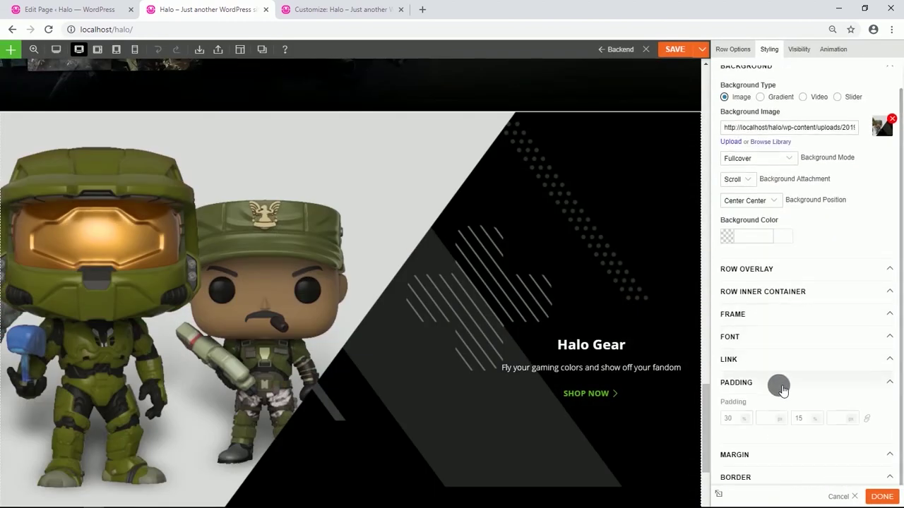
pyautogui.scroll(-1, 782, 390)
pyautogui.click(738, 369)
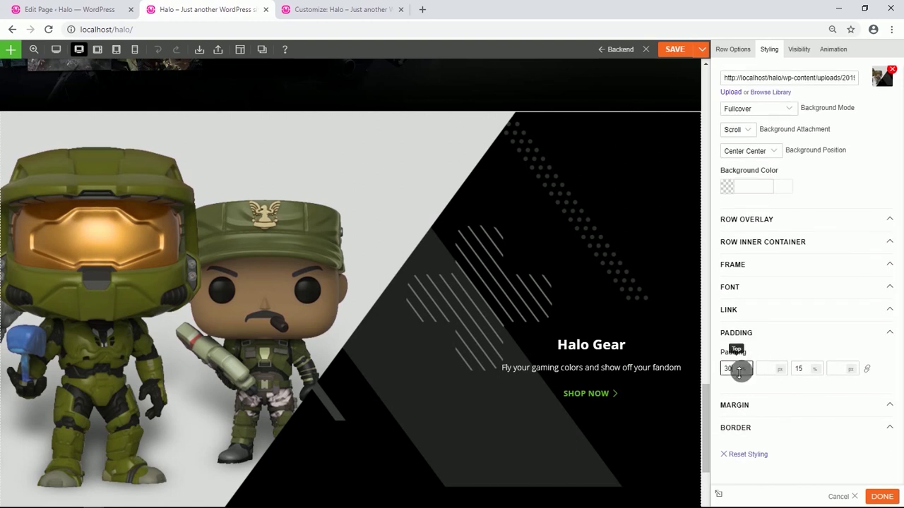
pyautogui.press('BackSpace')
pyautogui.press('BackSpace')
pyautogui.write('15')
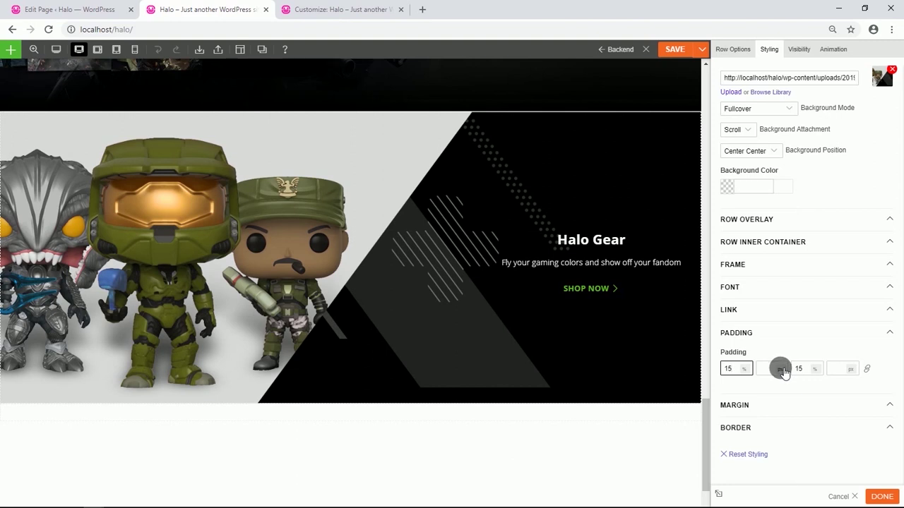
pyautogui.click(780, 369)
pyautogui.click(772, 372)
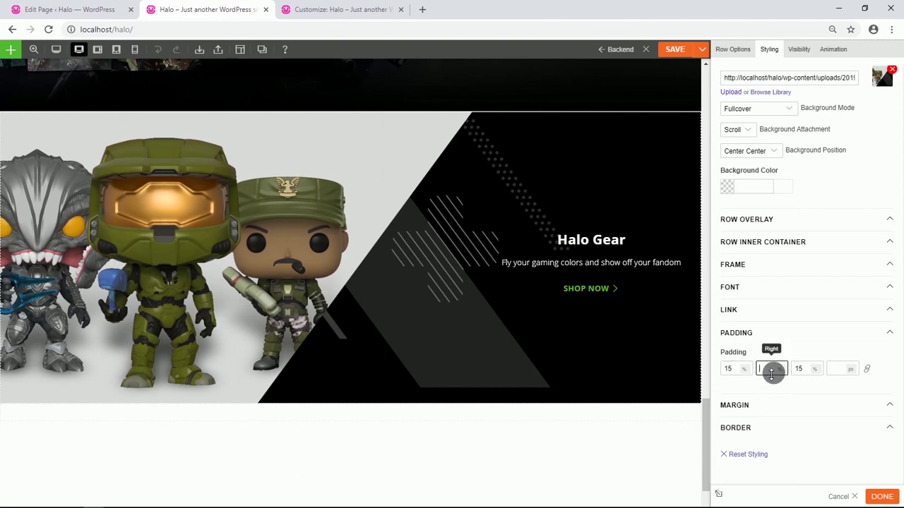
pyautogui.write('2')
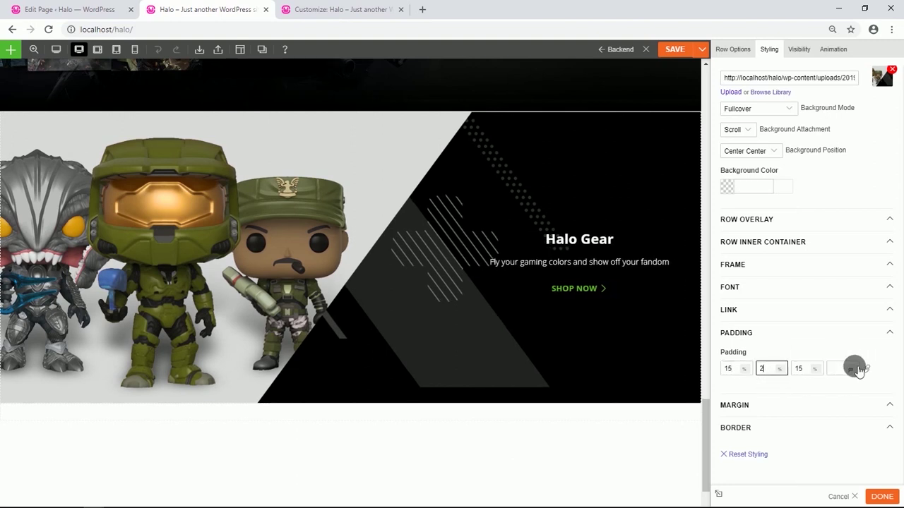
pyautogui.click(851, 369)
pyautogui.click(851, 388)
pyautogui.click(842, 372)
pyautogui.write('2')
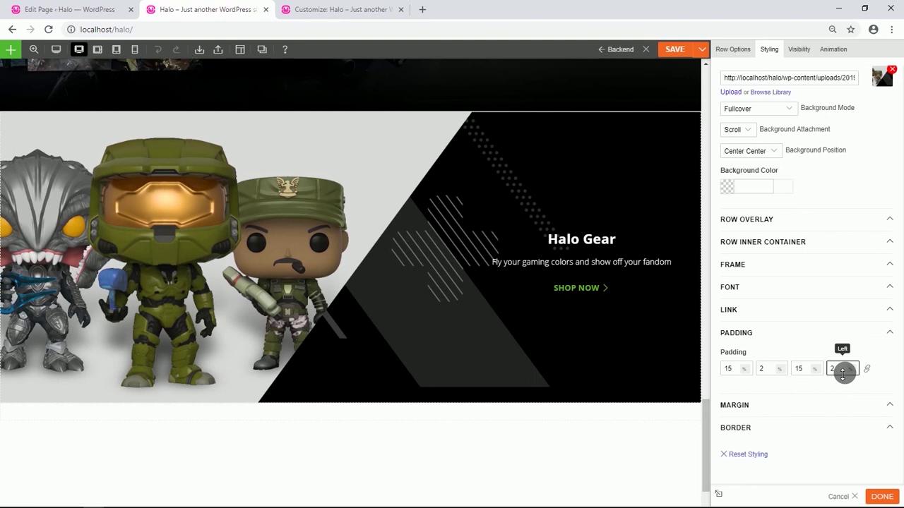
pyautogui.scroll(-2, 414, 318)
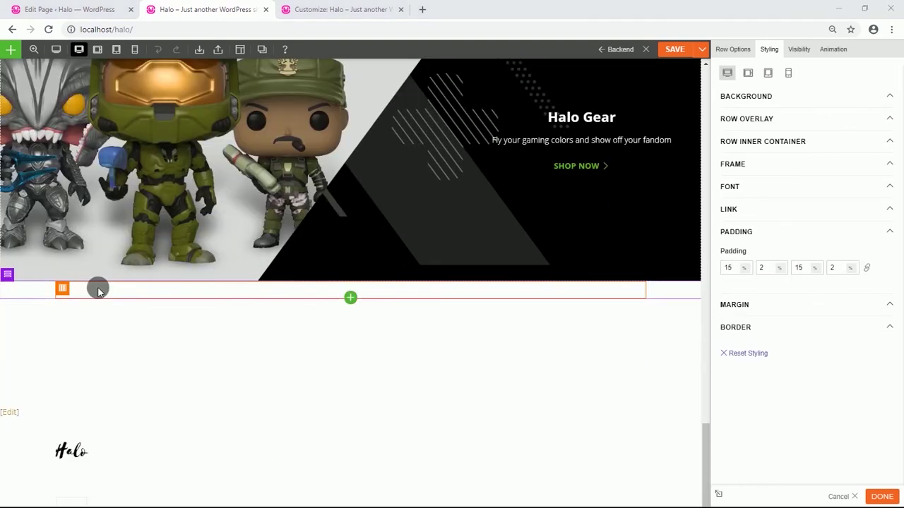
# Keep the new row single-column and give it the game collage background in Fullcover mode.
pyautogui.moveTo(9, 275)
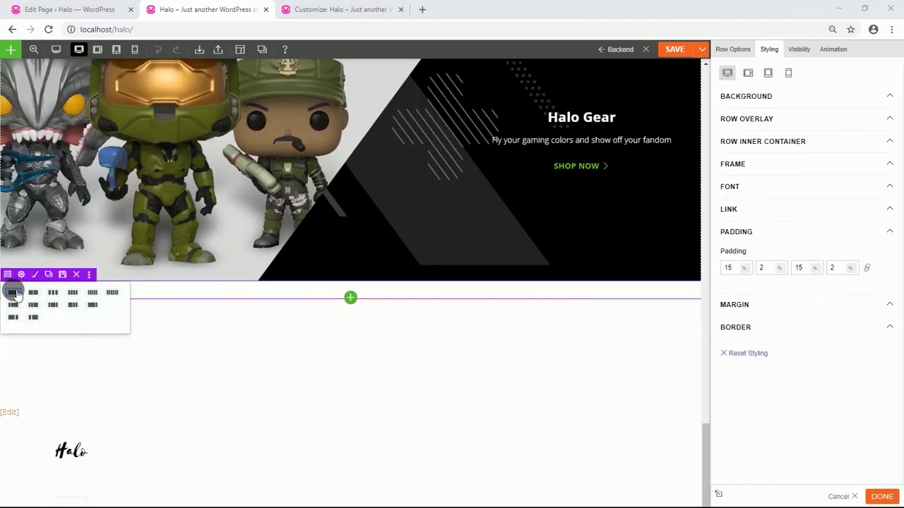
pyautogui.click(55, 295)
pyautogui.click(22, 275)
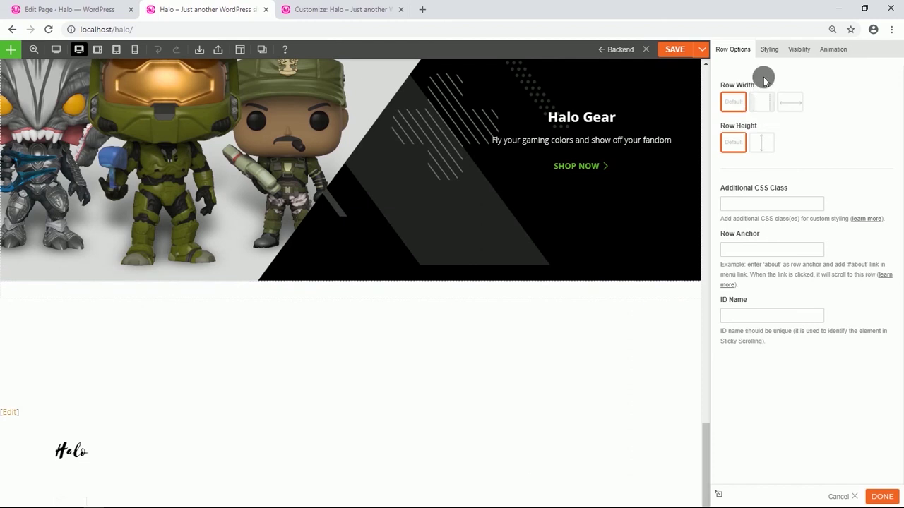
pyautogui.click(768, 48)
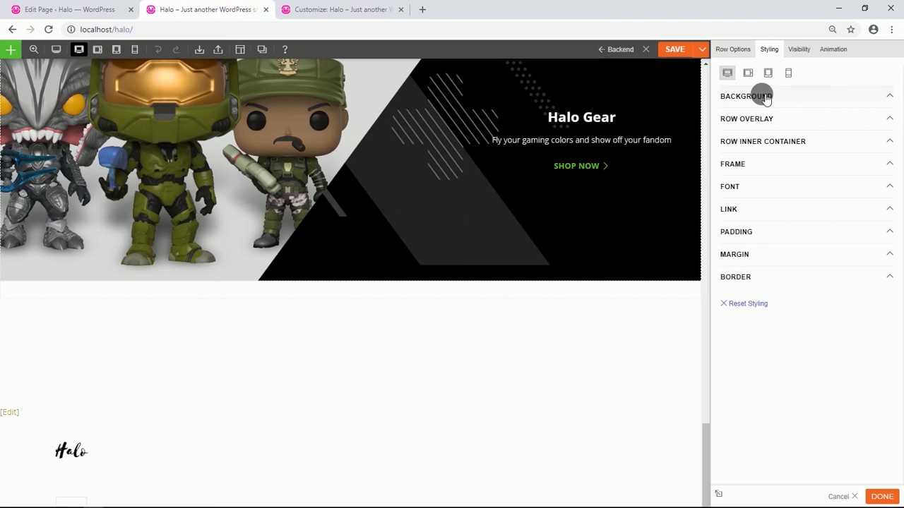
pyautogui.click(766, 97)
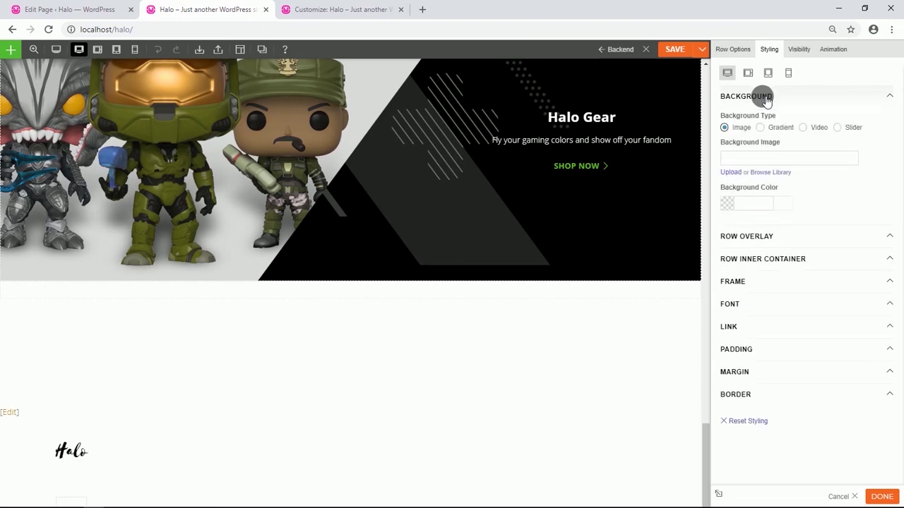
pyautogui.click(769, 174)
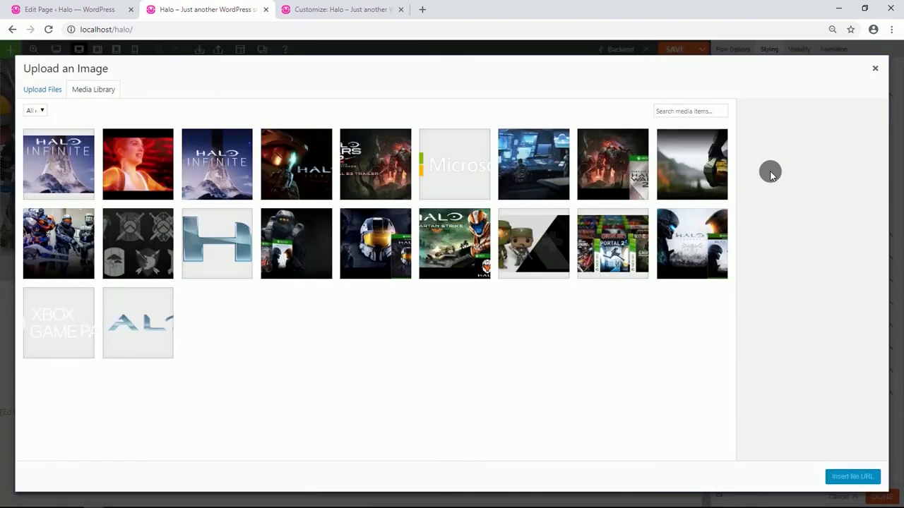
pyautogui.click(627, 235)
pyautogui.click(844, 479)
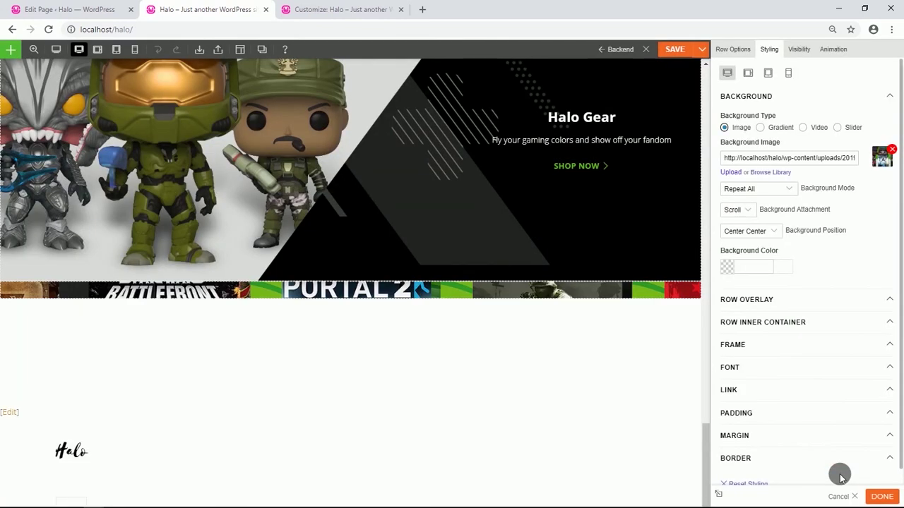
pyautogui.click(790, 188)
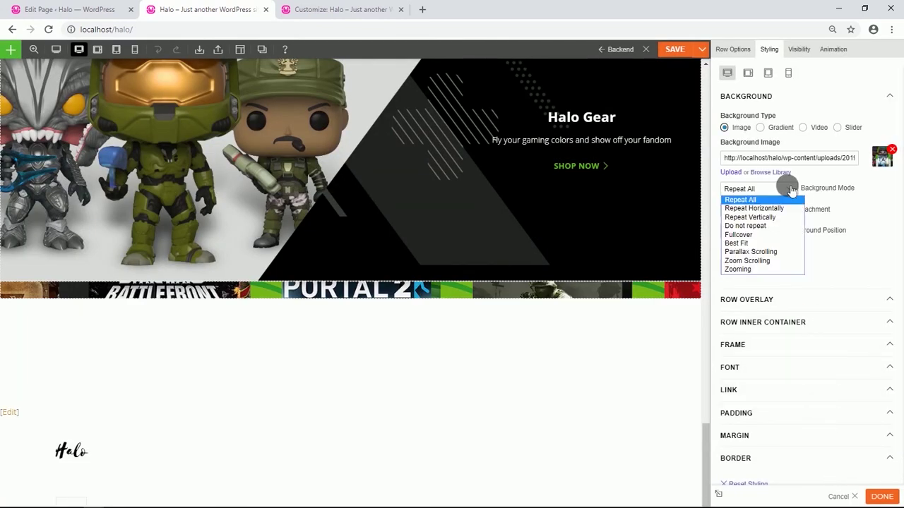
pyautogui.click(758, 235)
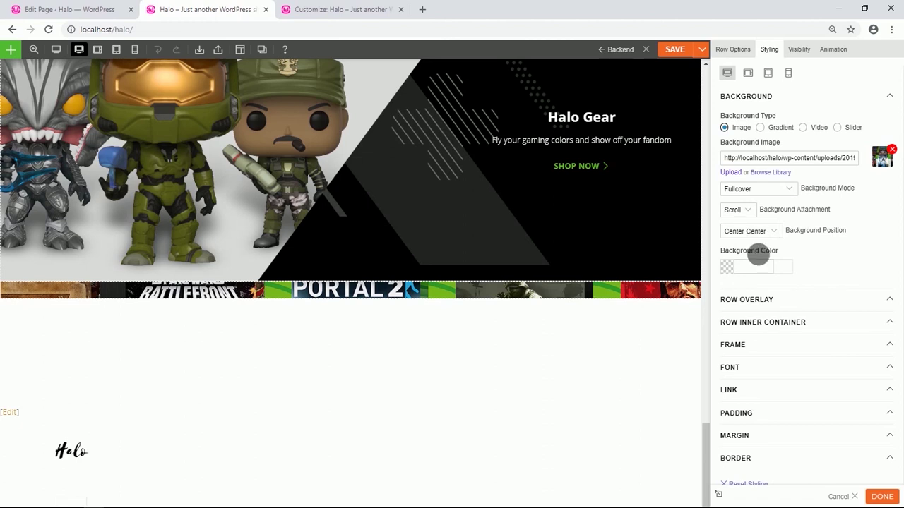
# Unlink the row padding and set top and bottom padding to 5%.
pyautogui.click(752, 412)
pyautogui.scroll(-1, 756, 377)
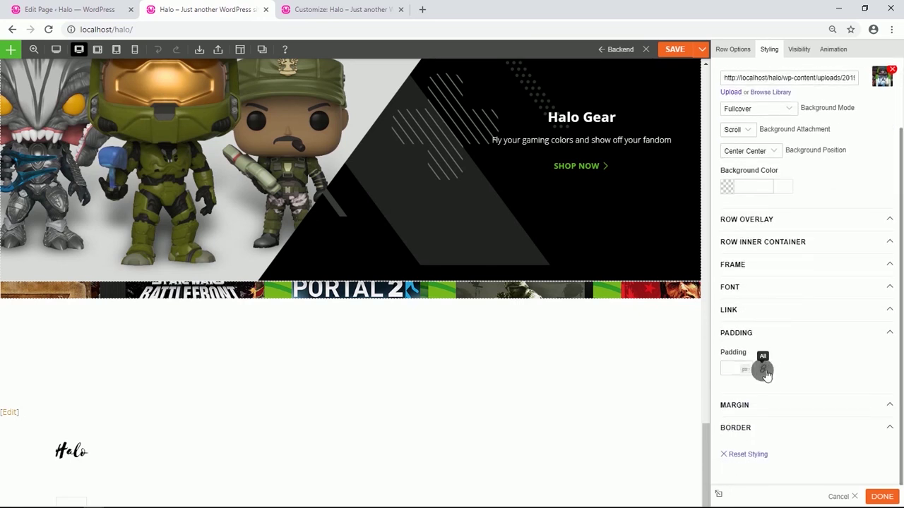
pyautogui.click(762, 369)
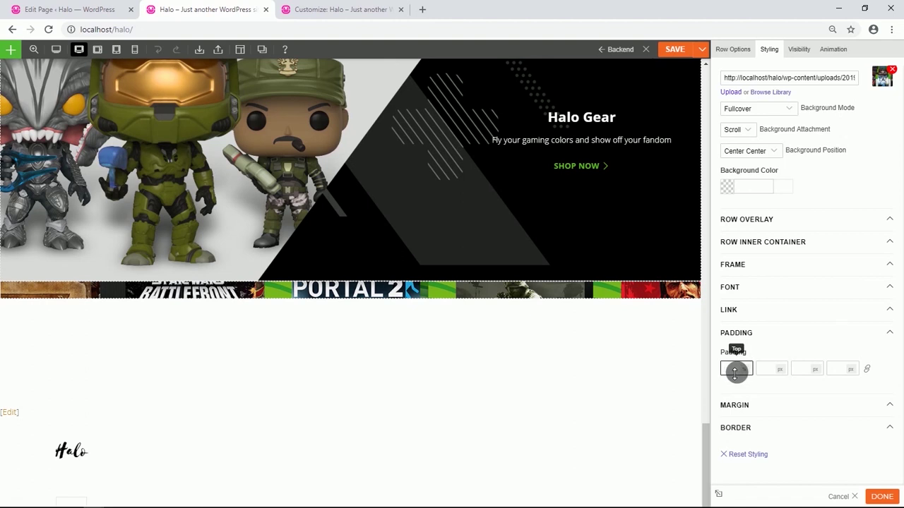
pyautogui.write('5')
pyautogui.click(814, 369)
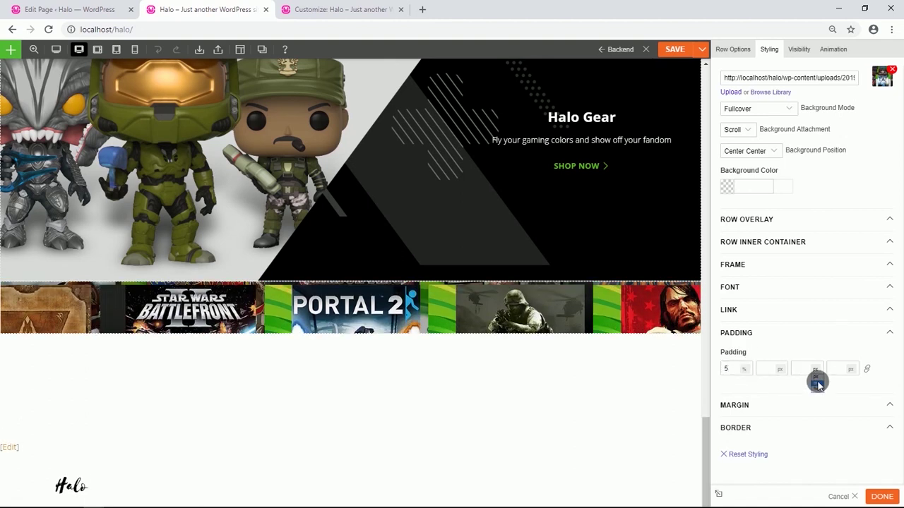
pyautogui.click(817, 382)
pyautogui.click(811, 369)
pyautogui.write('5')
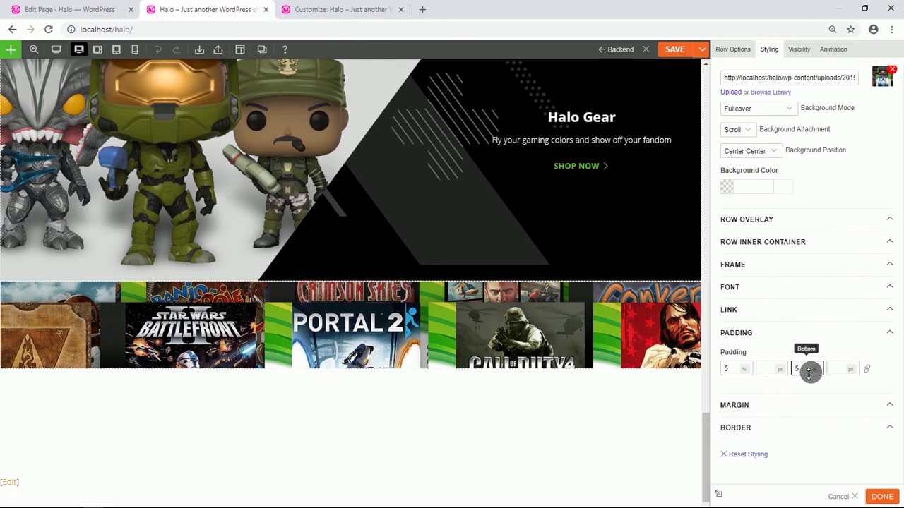
# Set the games row's right and left padding to 2%.
pyautogui.click(767, 372)
pyautogui.write('2')
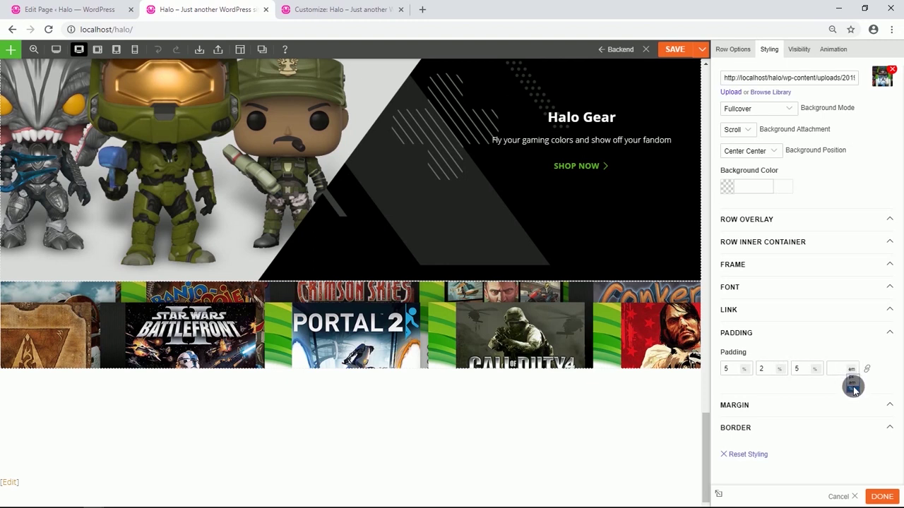
pyautogui.click(852, 389)
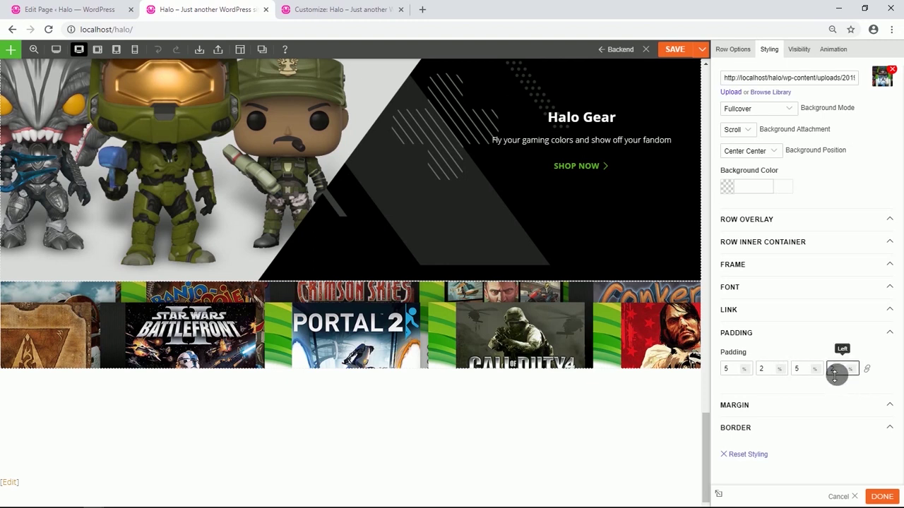
pyautogui.write('2')
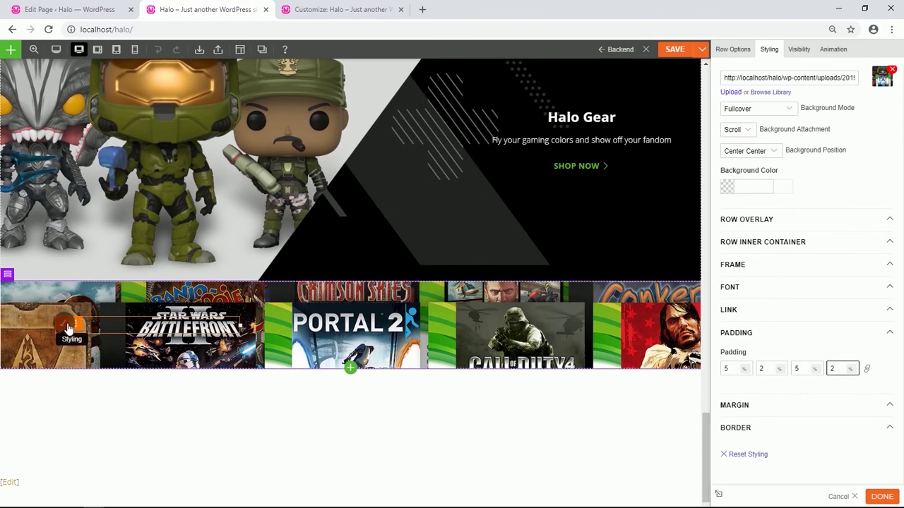
# Give the lower games column a black (#000000) background.
pyautogui.click(67, 327)
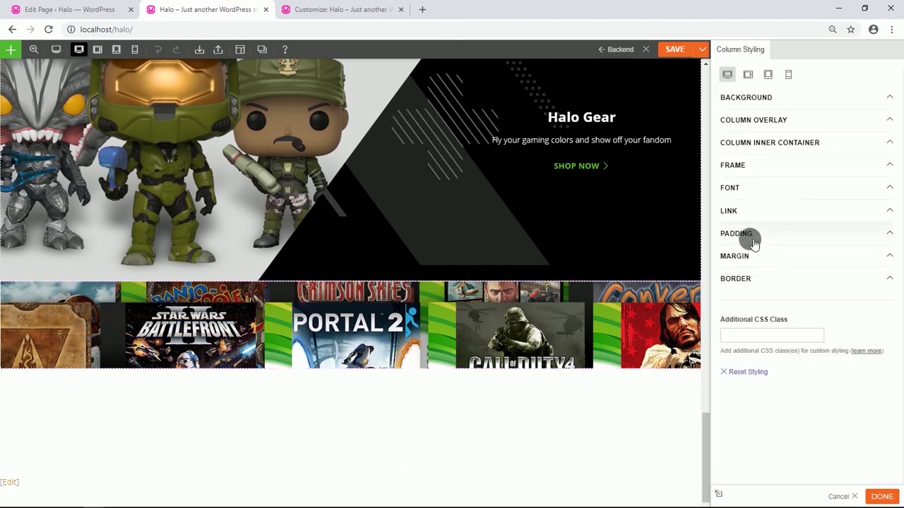
pyautogui.click(748, 98)
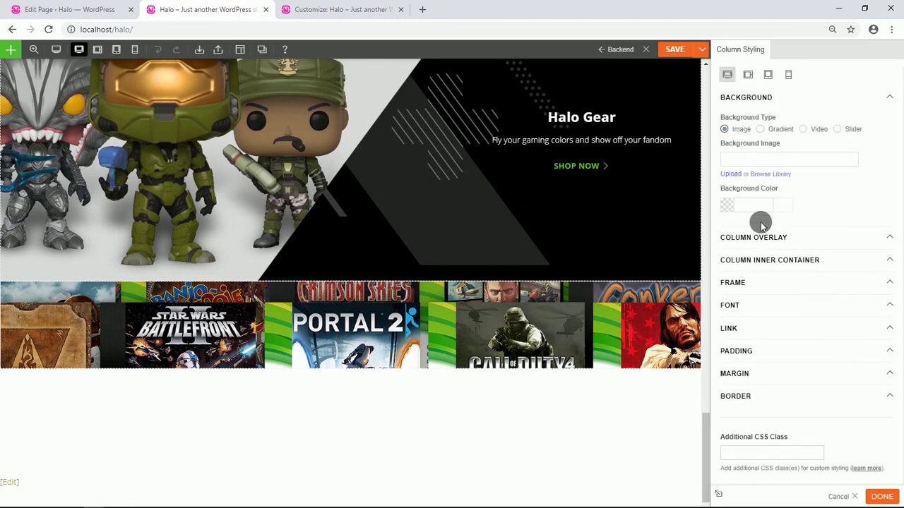
pyautogui.click(733, 212)
pyautogui.click(726, 290)
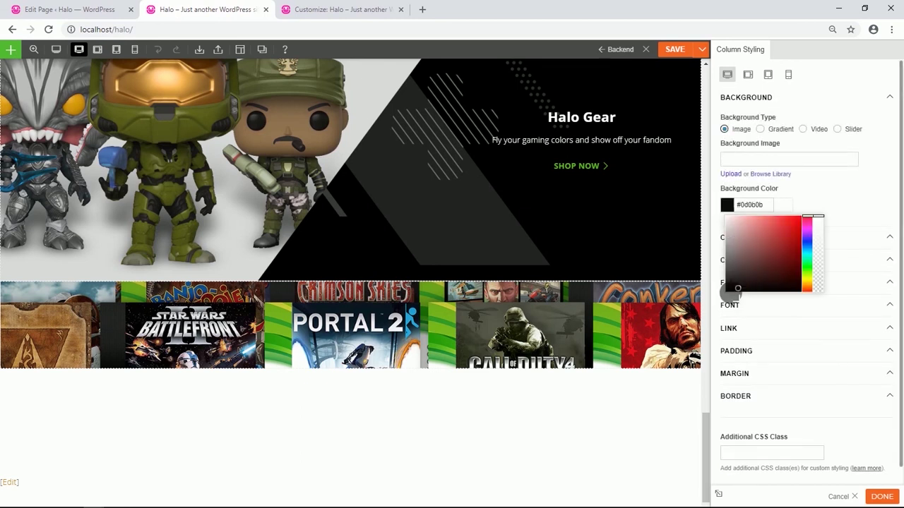
pyautogui.click(819, 196)
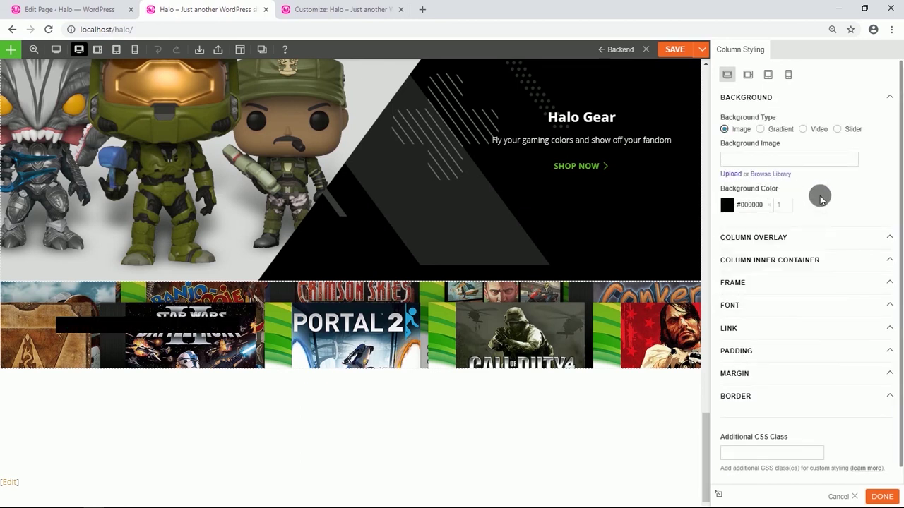
# Duplicate the Halo Gear heading and move the copy into the games column.
pyautogui.moveTo(684, 107)
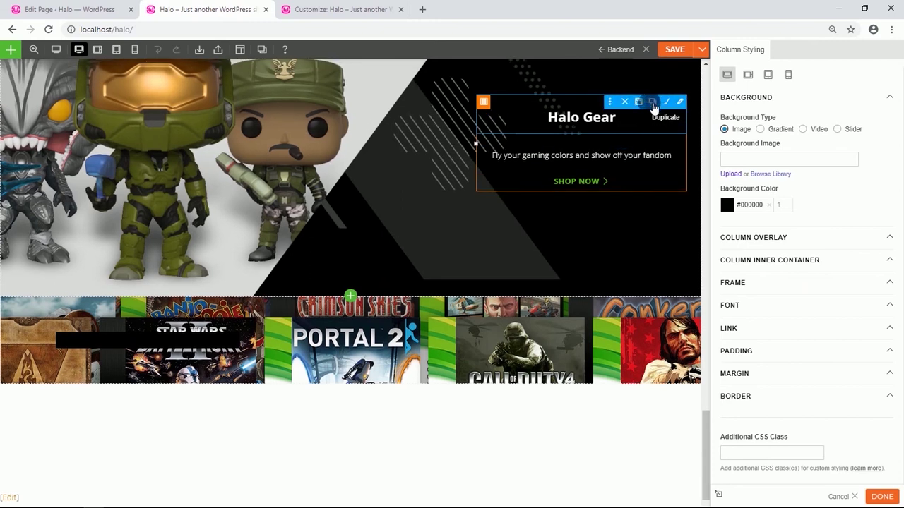
pyautogui.click(656, 105)
pyautogui.moveTo(588, 121); pyautogui.dragTo(185, 334)
# Set the column's font colour to white.
pyautogui.click(835, 309)
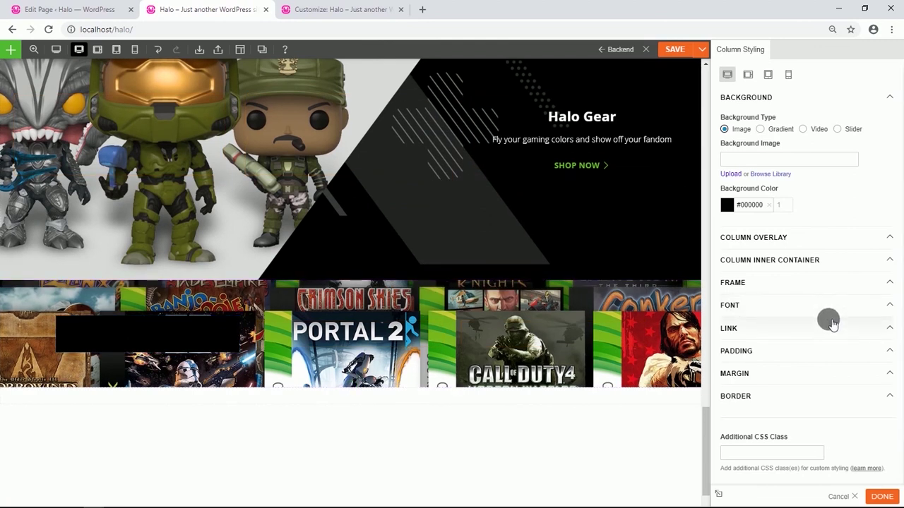
pyautogui.click(739, 302)
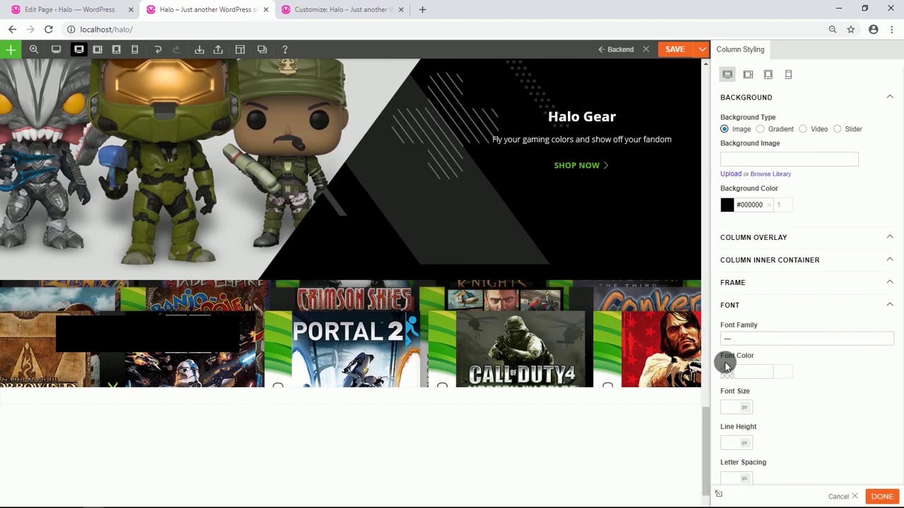
pyautogui.click(725, 366)
pyautogui.click(726, 383)
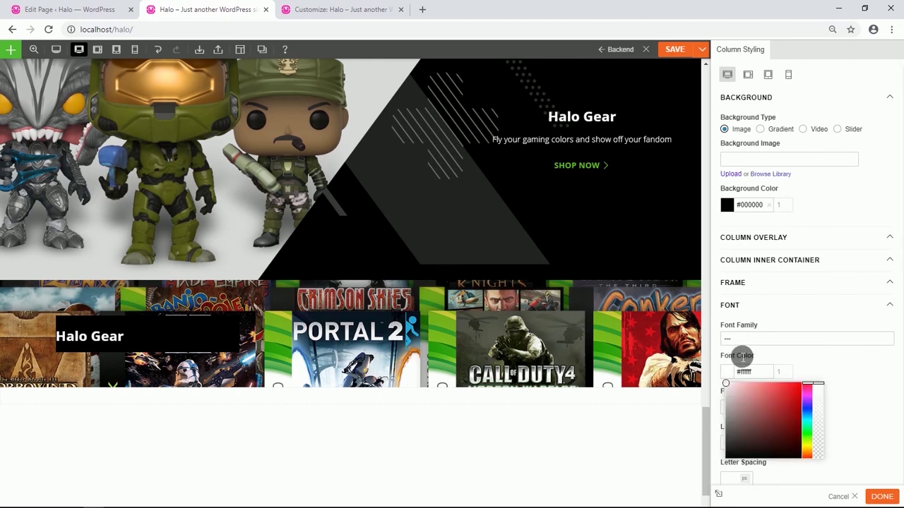
# Unlink the column's padding so the left side can be set to 2%.
pyautogui.scroll(-2, 744, 355)
pyautogui.scroll(-3, 762, 359)
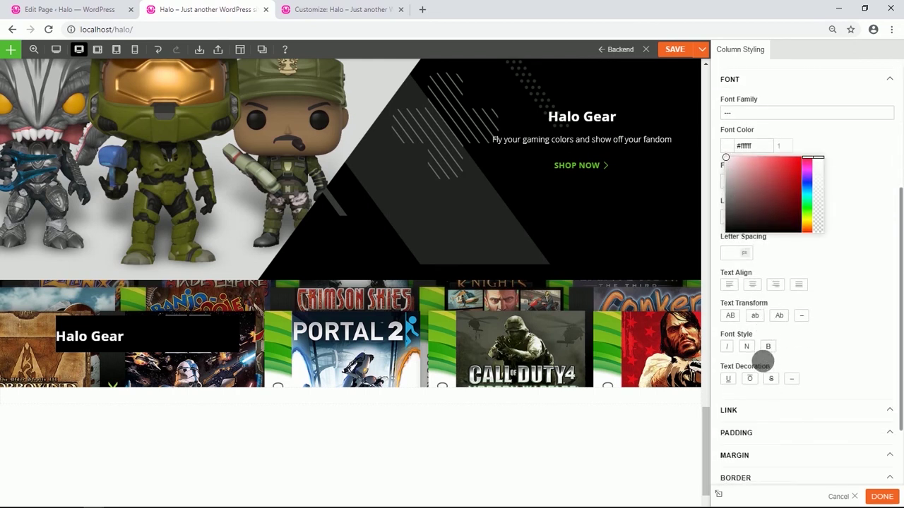
pyautogui.click(768, 377)
pyautogui.scroll(-2, 764, 374)
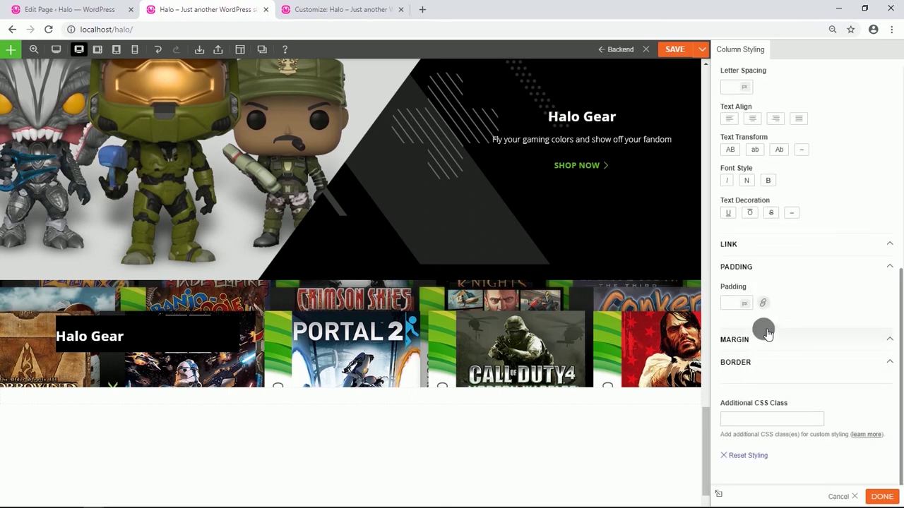
pyautogui.click(764, 304)
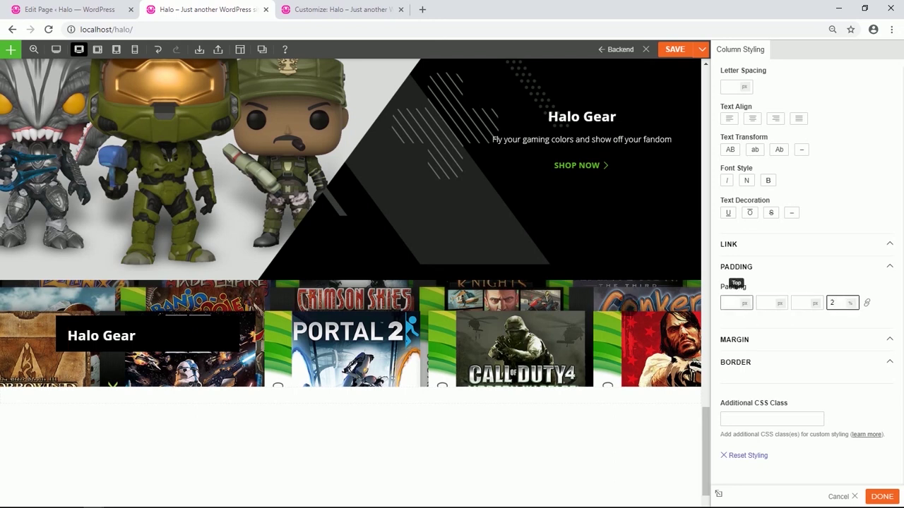
# Replace the copied heading with 'Revisit classic Halo titles with Xbox One Backward Compatibility' as non-bold Heading 2.
pyautogui.click(132, 340)
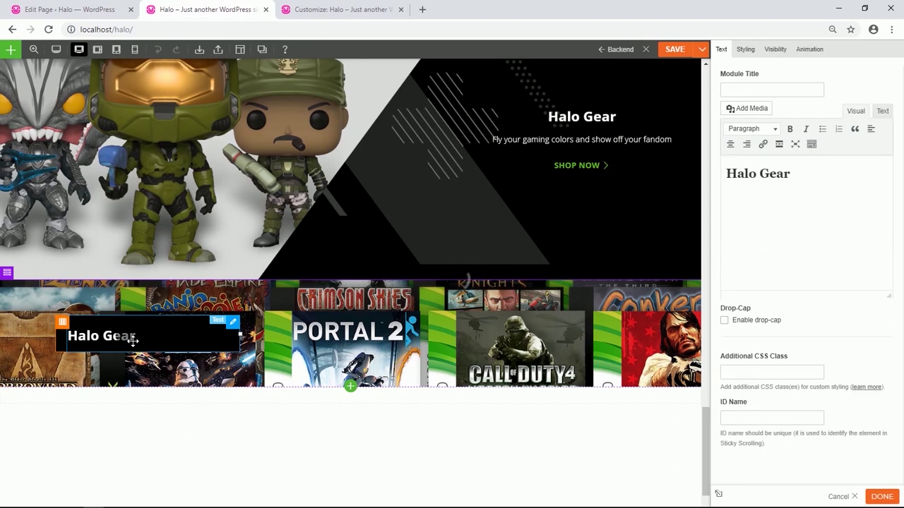
pyautogui.click(781, 175)
pyautogui.moveTo(782, 174); pyautogui.dragTo(733, 174)
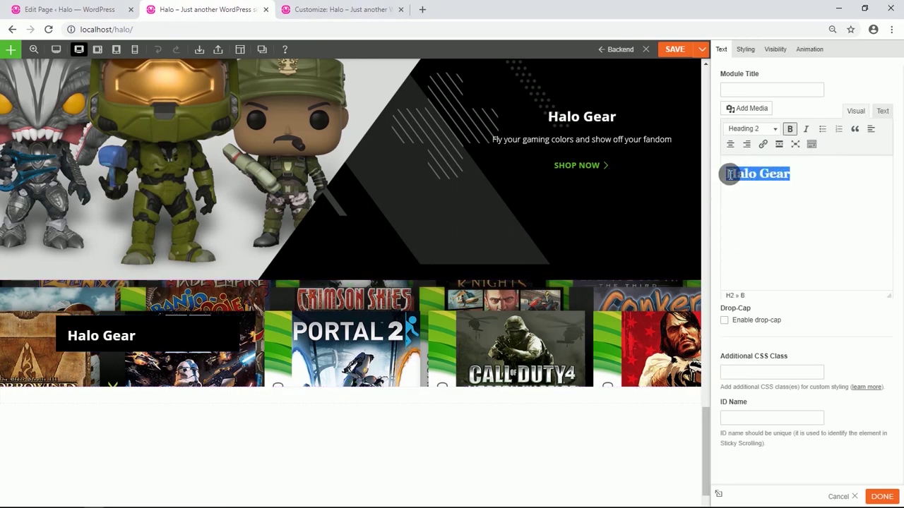
pyautogui.write('Revisit classic Halo titles with Xbox One Backward Compatibility')
pyautogui.moveTo(854, 182); pyautogui.dragTo(729, 172)
pyautogui.click(788, 130)
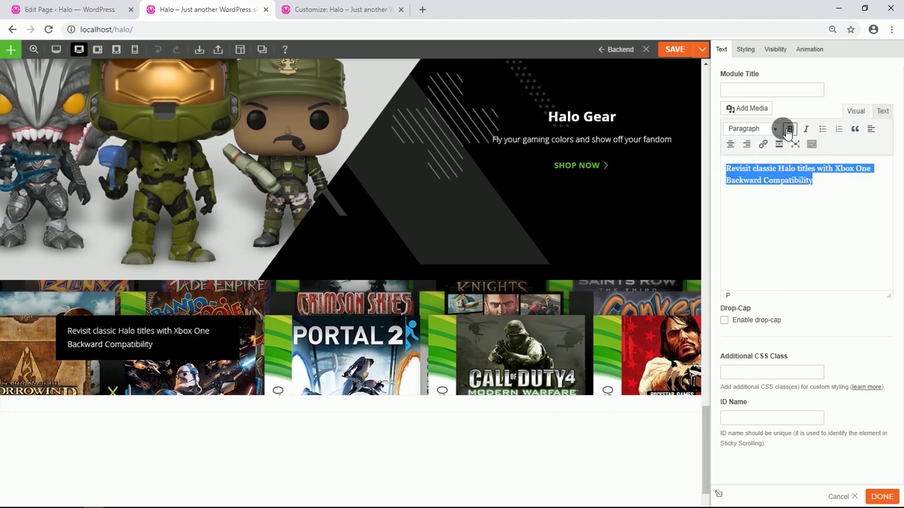
pyautogui.click(775, 129)
pyautogui.click(772, 187)
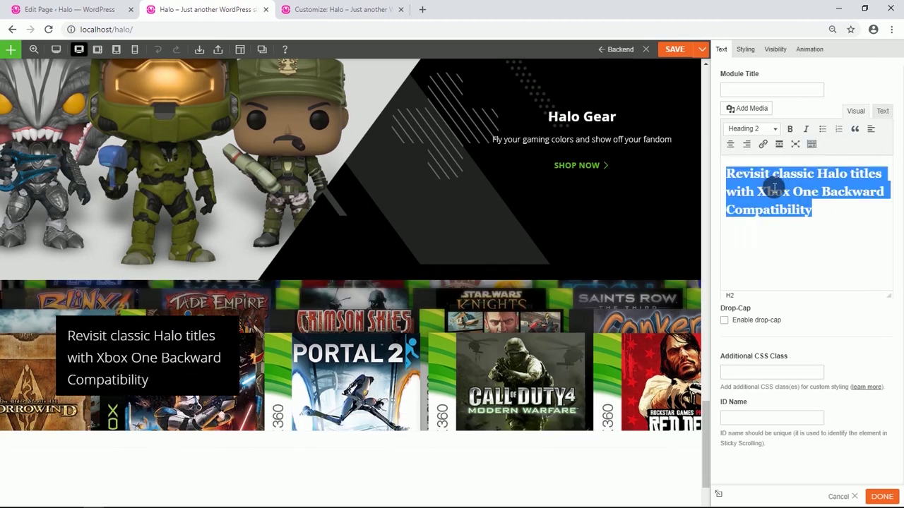
# Set the Heading 2 font size to 20.
pyautogui.click(746, 47)
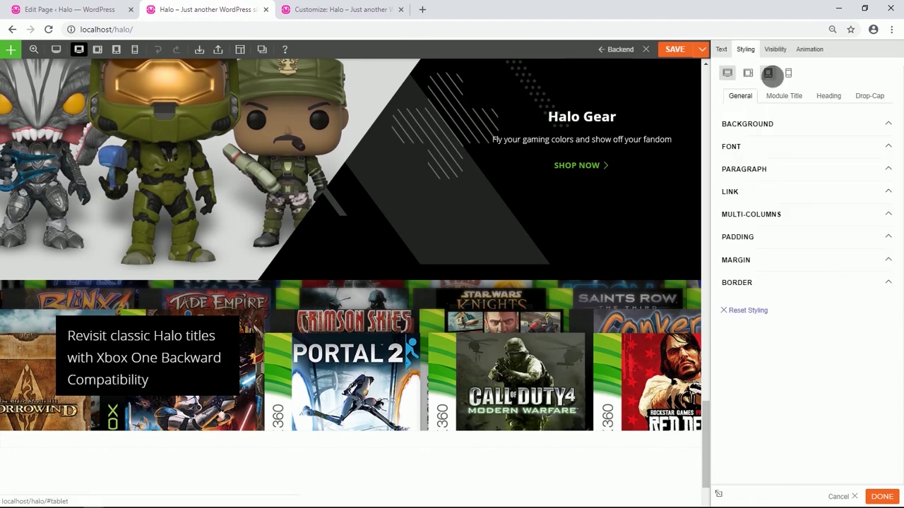
pyautogui.click(827, 96)
pyautogui.click(782, 148)
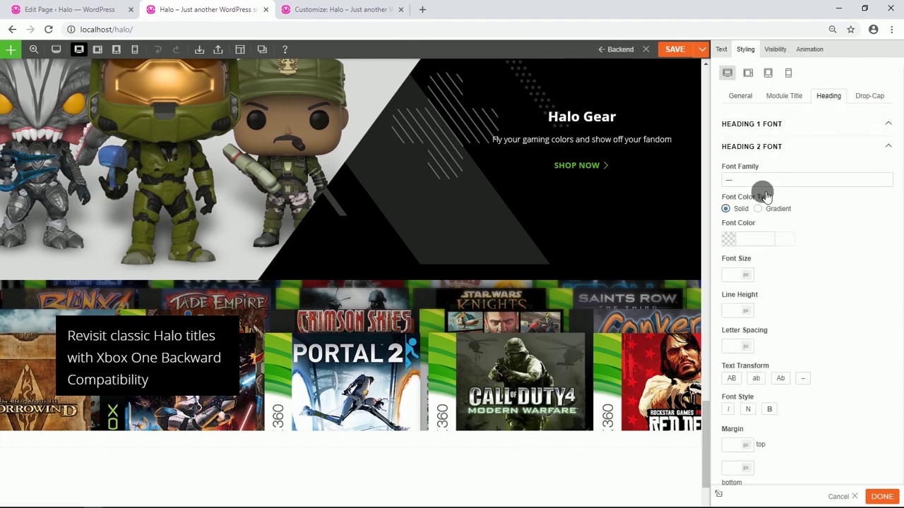
pyautogui.click(733, 279)
pyautogui.write('20')
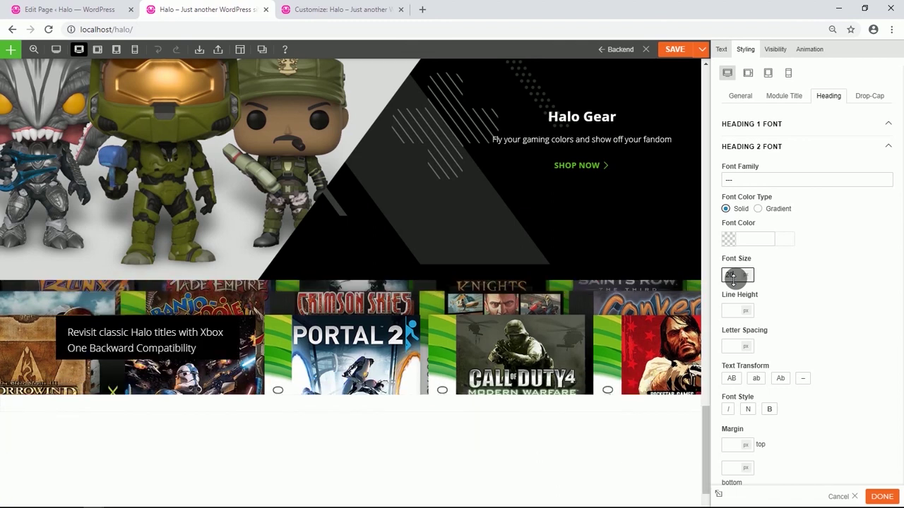
pyautogui.click(721, 49)
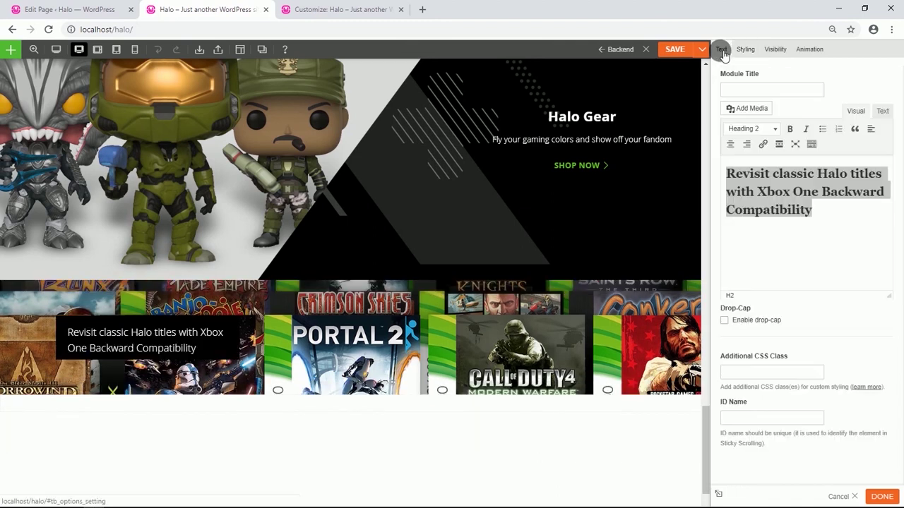
pyautogui.click(771, 247)
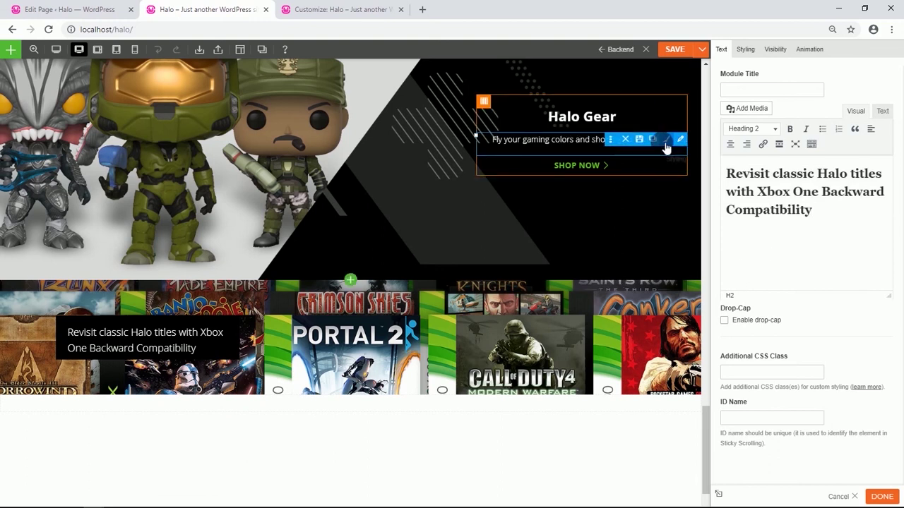
# Copy the Halo Gear description under the headline and replace it with the 'Play hundreds of Xbox 360 games…' paragraph.
pyautogui.click(656, 141)
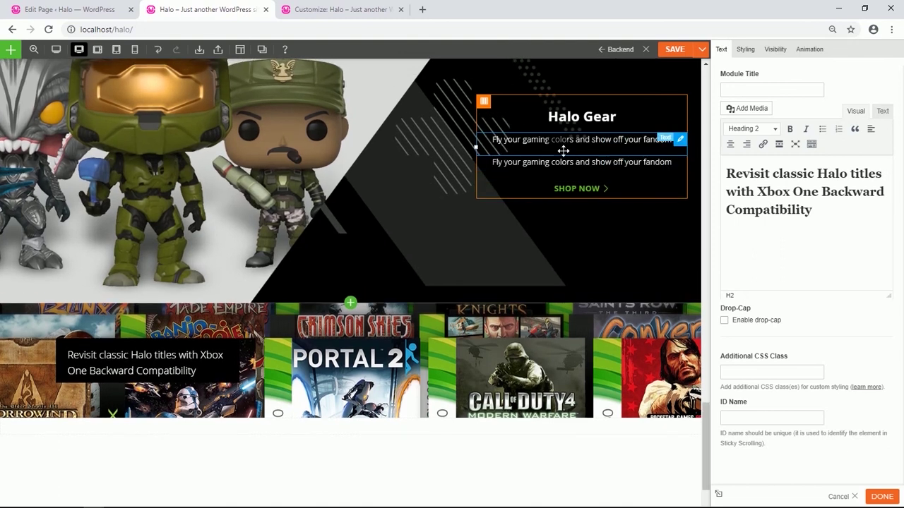
pyautogui.moveTo(563, 149); pyautogui.dragTo(192, 375)
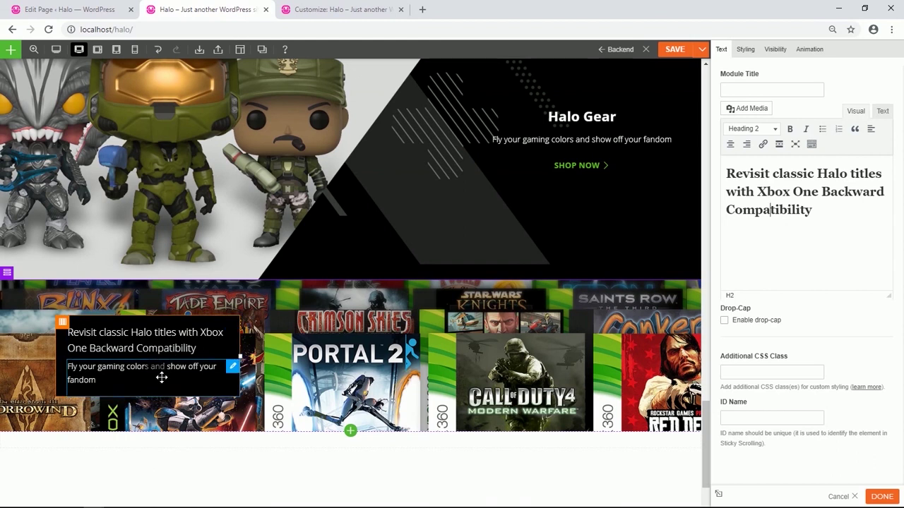
pyautogui.click(162, 378)
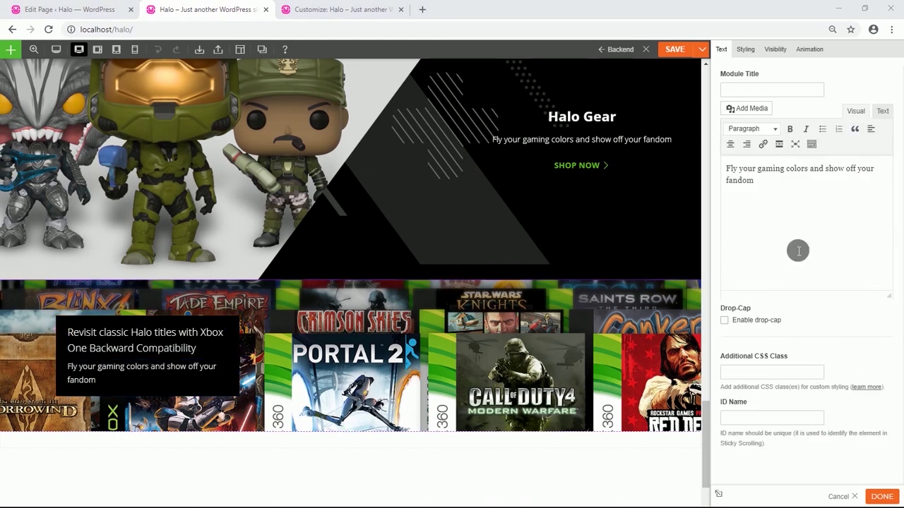
pyautogui.moveTo(782, 187); pyautogui.dragTo(716, 163)
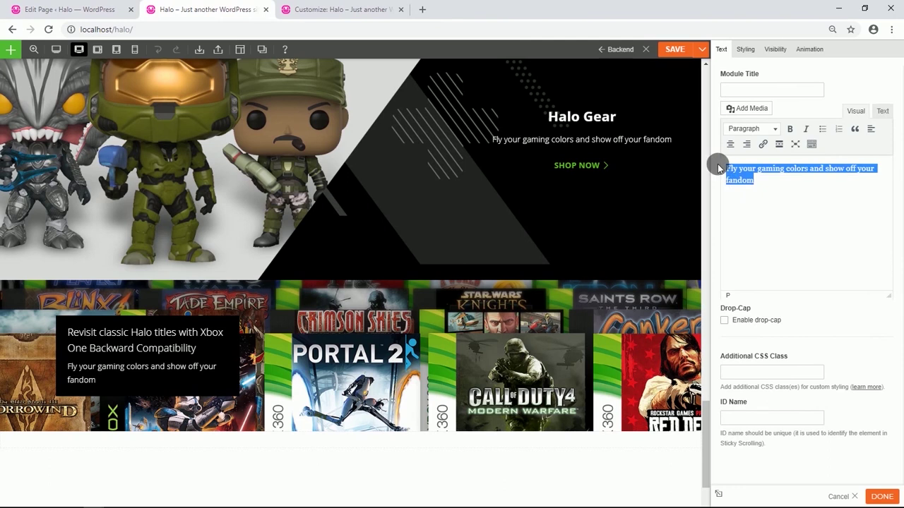
pyautogui.write('Play hundreds of Xbox 360 games, and now, classic Original Xbox titles on Xbox One including Halo 3, Halo Wars, and more.')
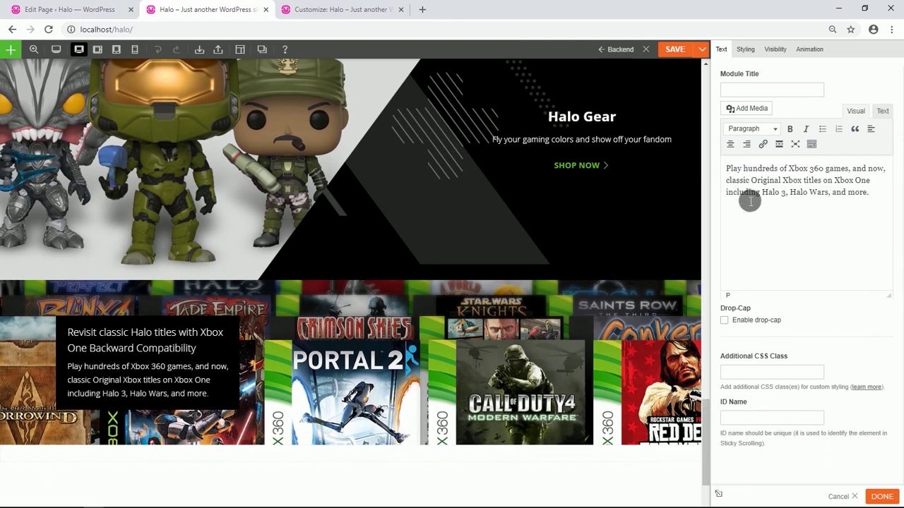
# Give the paragraph 5% top and bottom padding.
pyautogui.click(745, 50)
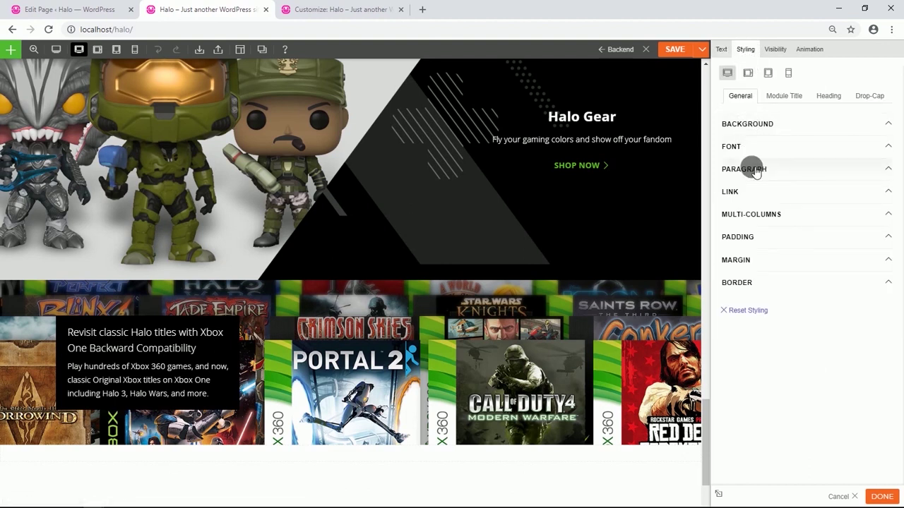
pyautogui.click(752, 237)
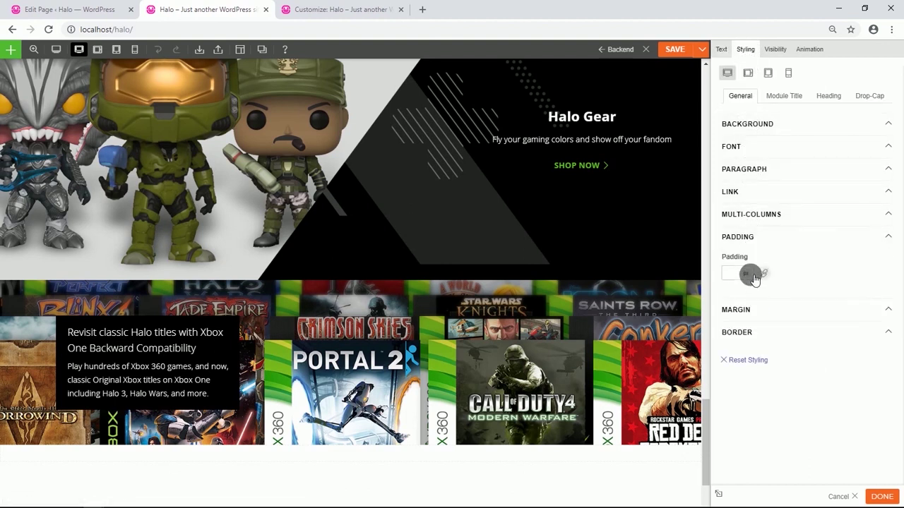
pyautogui.click(766, 274)
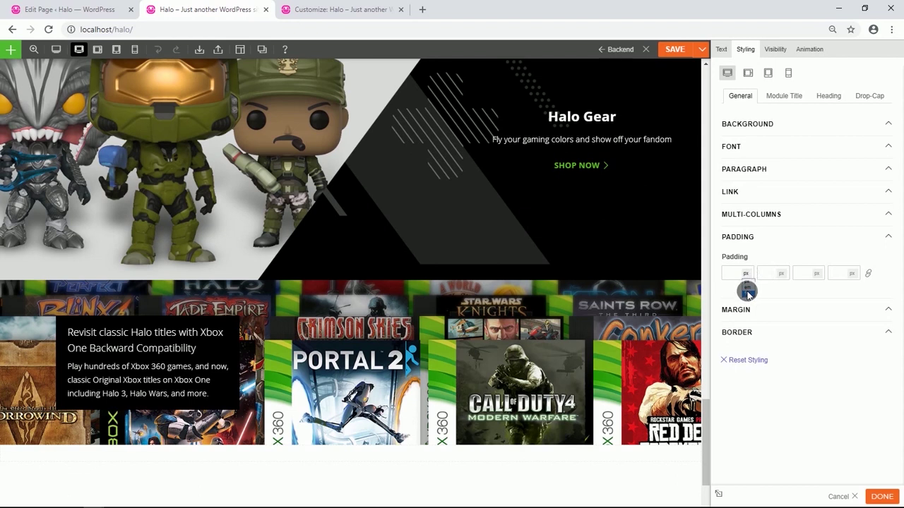
pyautogui.write('5')
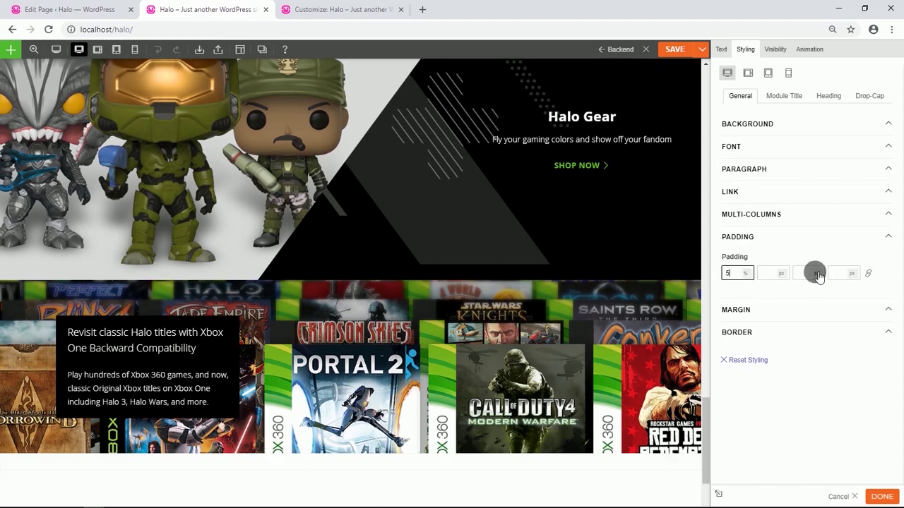
pyautogui.write('5')
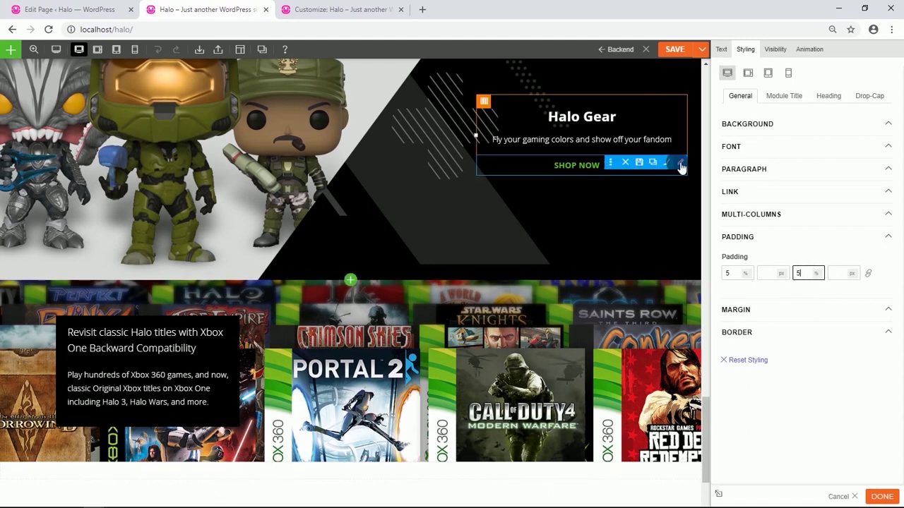
# Copy the SHOP NOW button below the Xbox paragraph and relabel it LEARN MORE.
pyautogui.click(658, 165)
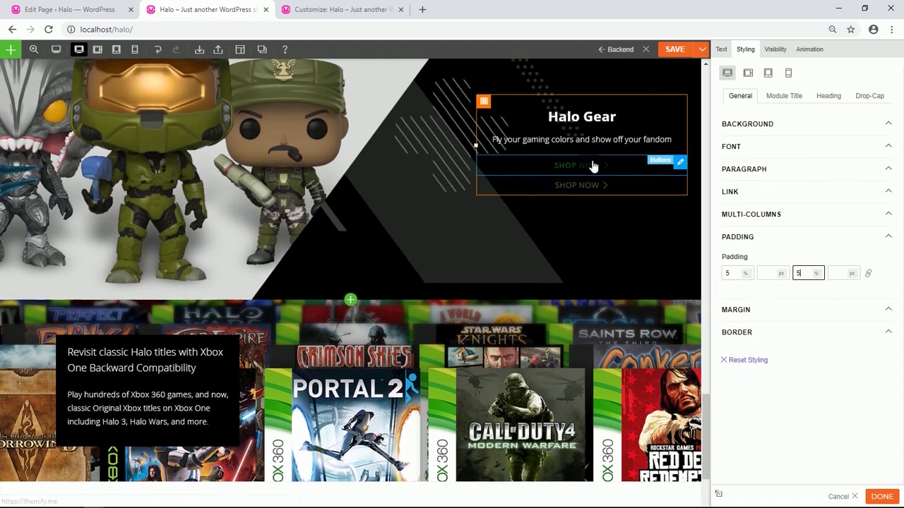
pyautogui.moveTo(593, 164); pyautogui.dragTo(171, 425)
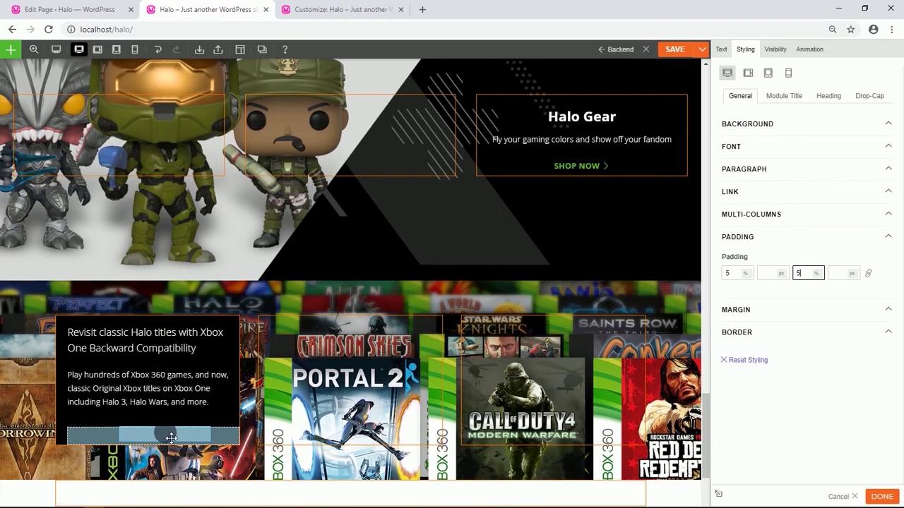
pyautogui.scroll(-2, 171, 425)
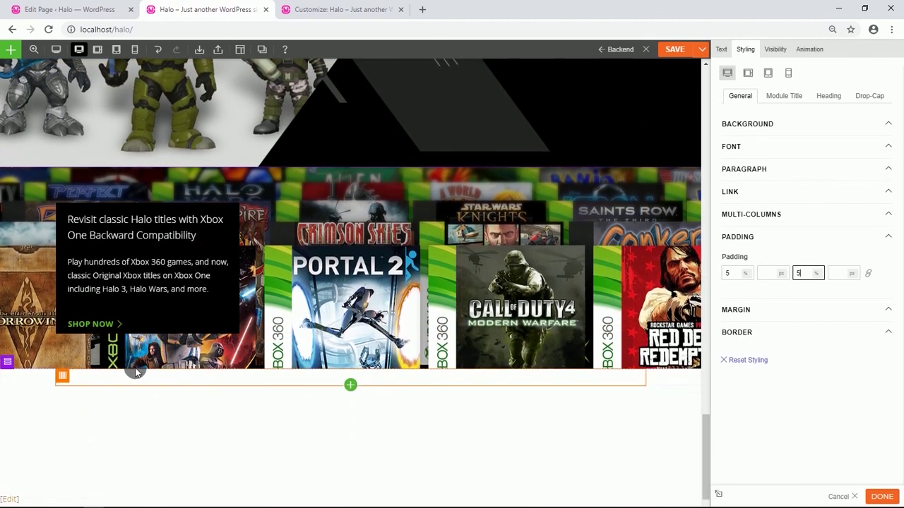
pyautogui.click(121, 326)
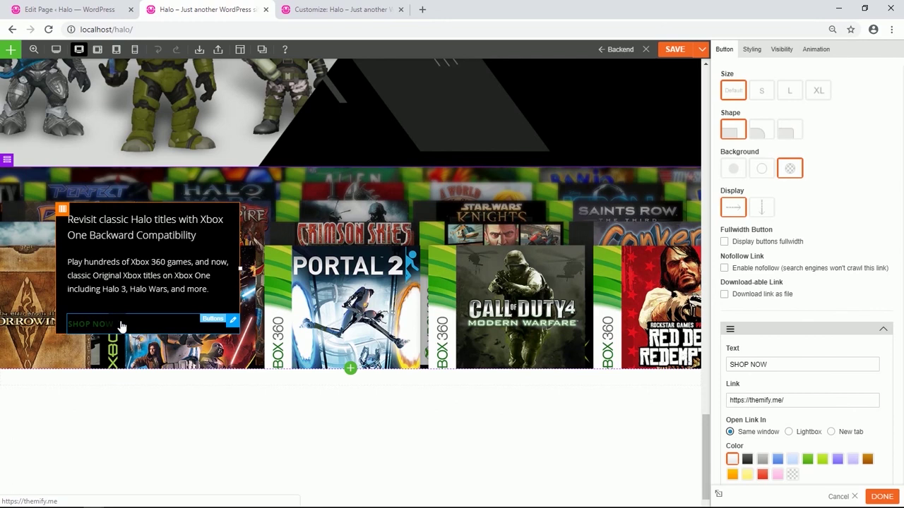
pyautogui.moveTo(795, 365); pyautogui.dragTo(732, 364)
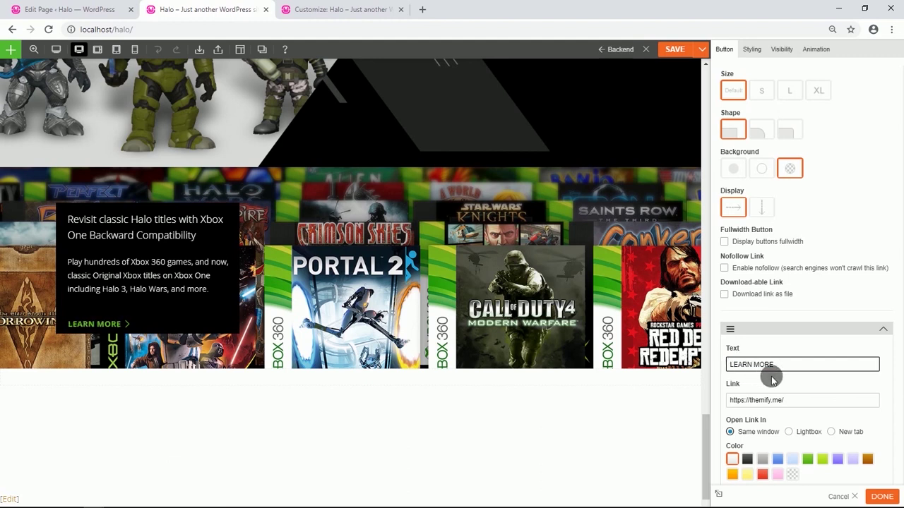
# Set the LEARN MORE button's bottom padding to 10%.
pyautogui.click(753, 49)
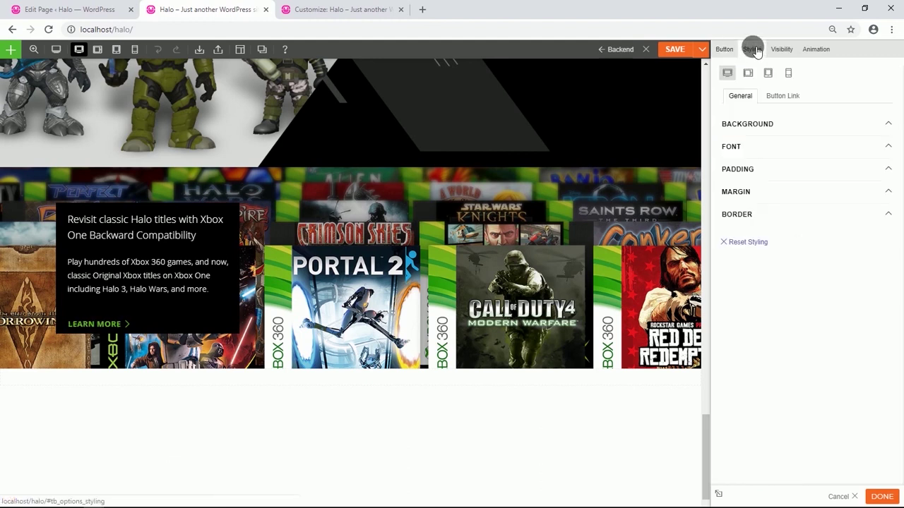
pyautogui.click(741, 170)
pyautogui.click(764, 204)
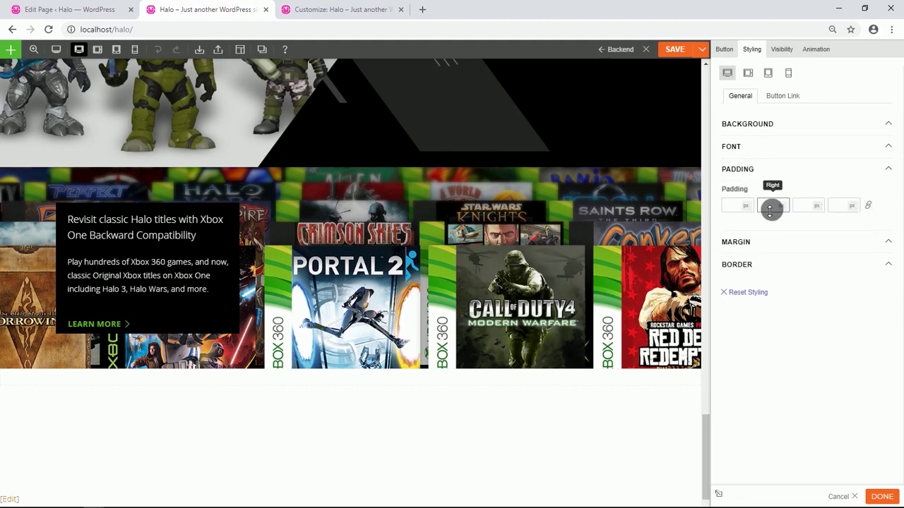
pyautogui.click(807, 206)
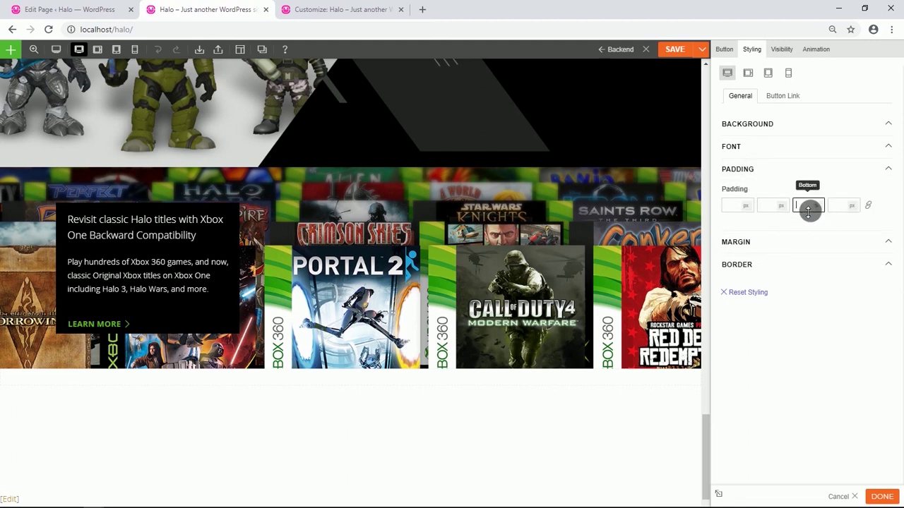
pyautogui.write('10')
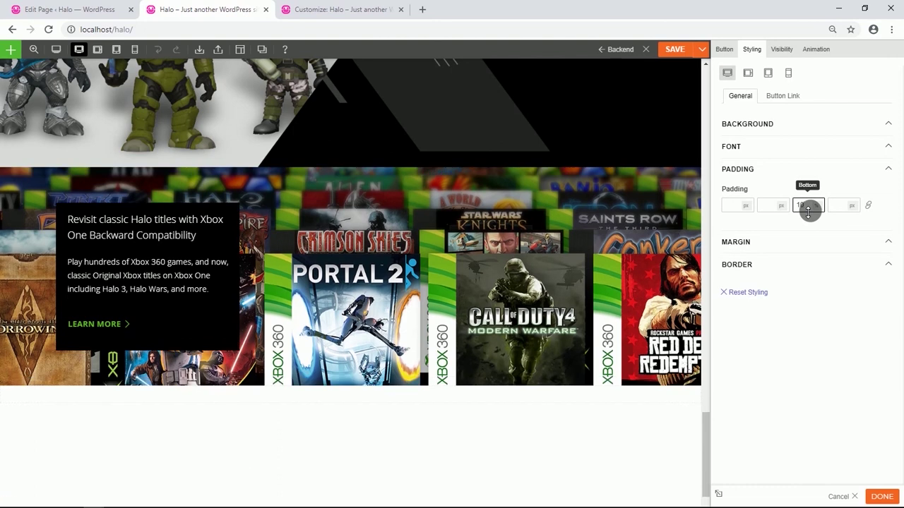
# Duplicate the 'What's new with Halo' row and place the copy below the Xbox banner.
pyautogui.scroll(-2, 412, 237)
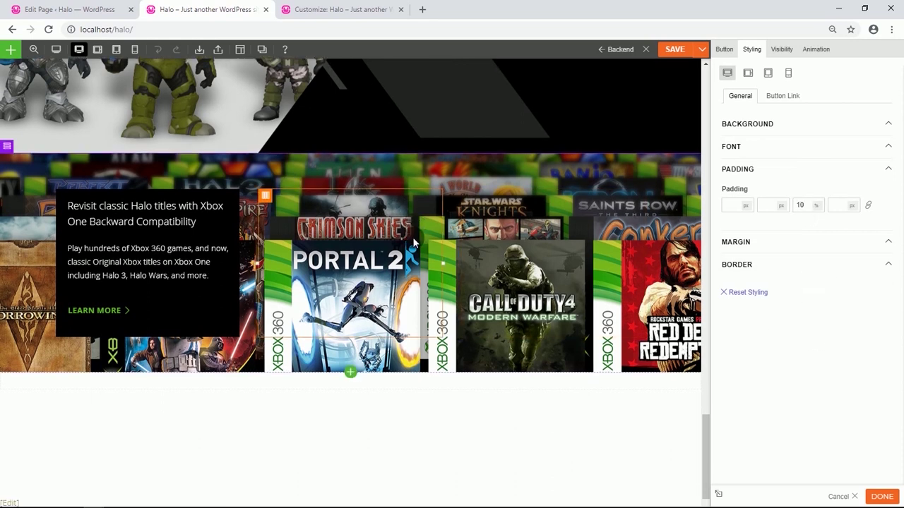
pyautogui.scroll(6, 138, 167)
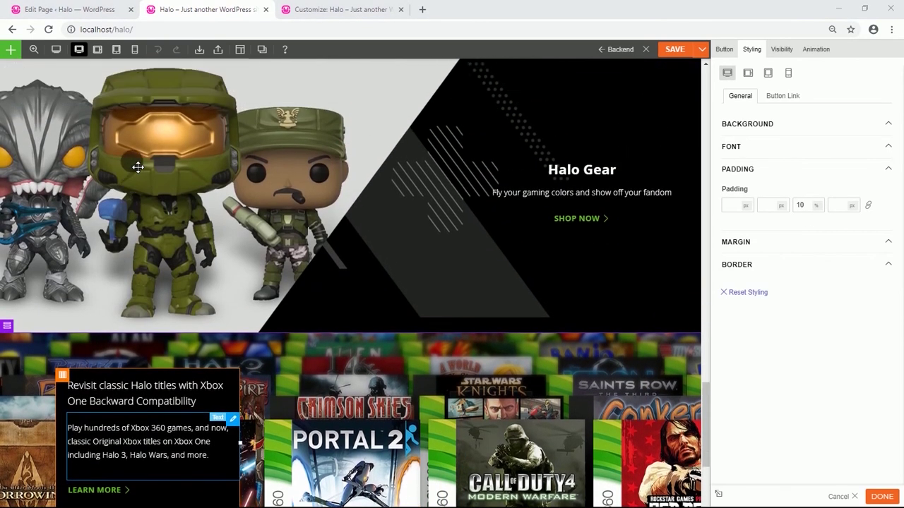
pyautogui.scroll(10, 137, 167)
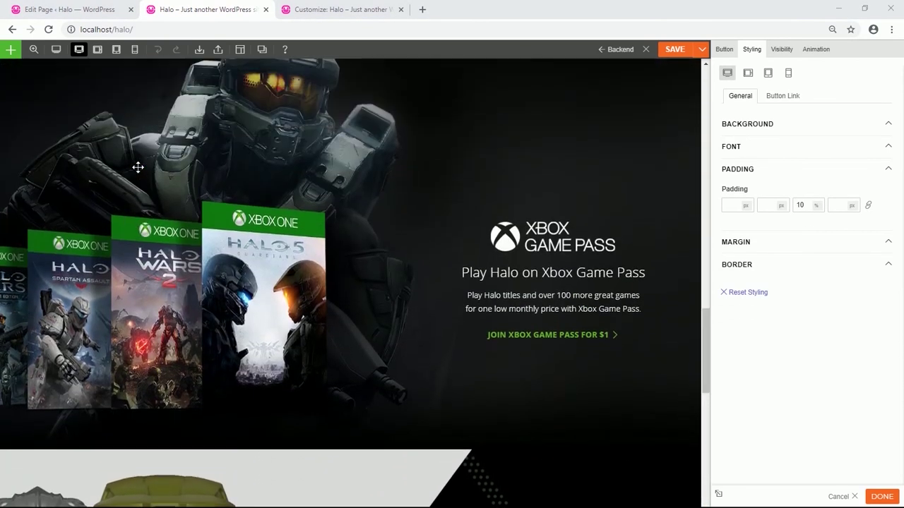
pyautogui.scroll(4, 406, 205)
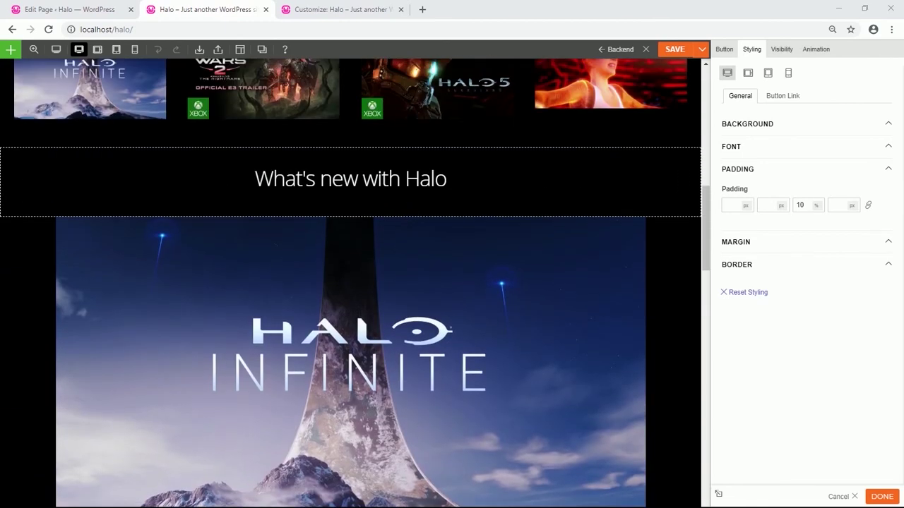
pyautogui.moveTo(14, 150)
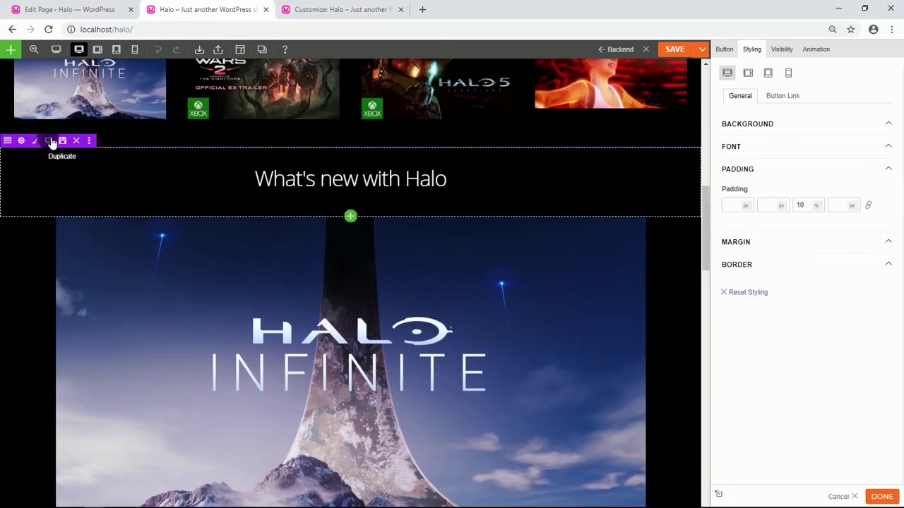
pyautogui.click(45, 140)
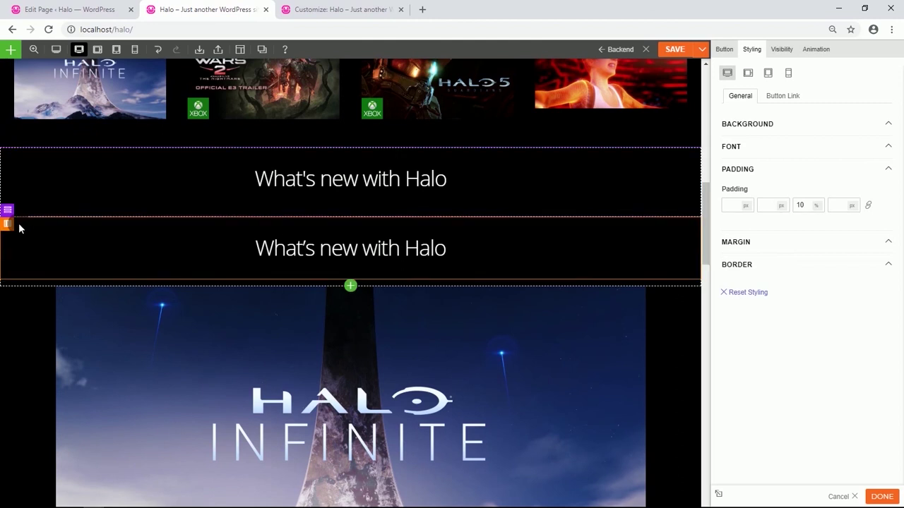
pyautogui.moveTo(14, 214)
pyautogui.moveTo(10, 210); pyautogui.dragTo(197, 424)
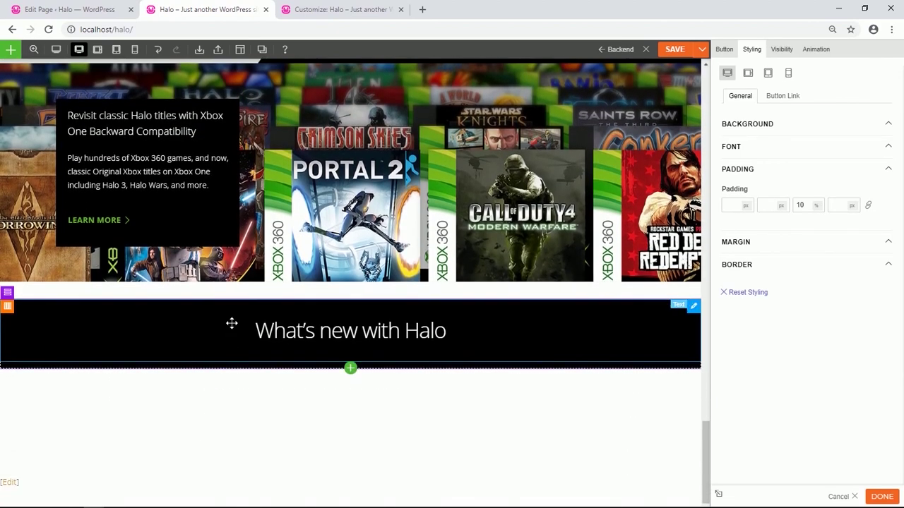
# Delete the empty row between the banner and the heading.
pyautogui.moveTo(13, 284)
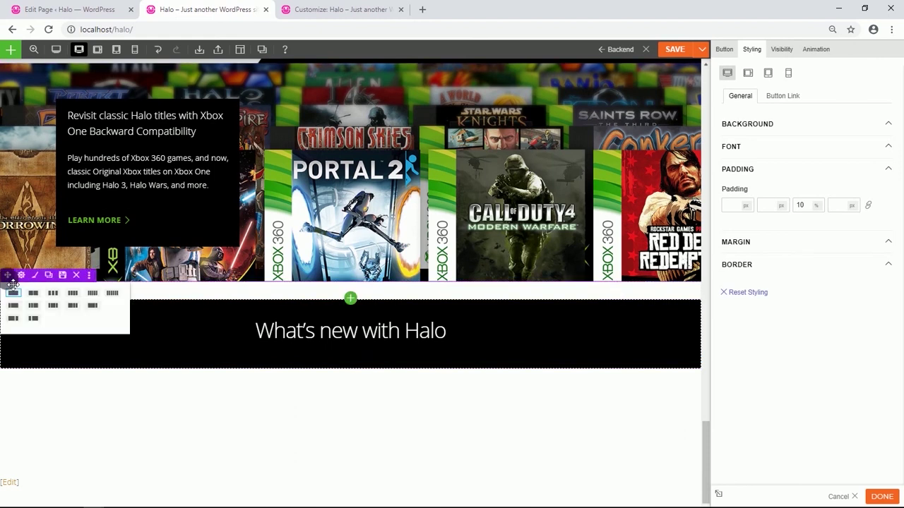
pyautogui.click(76, 275)
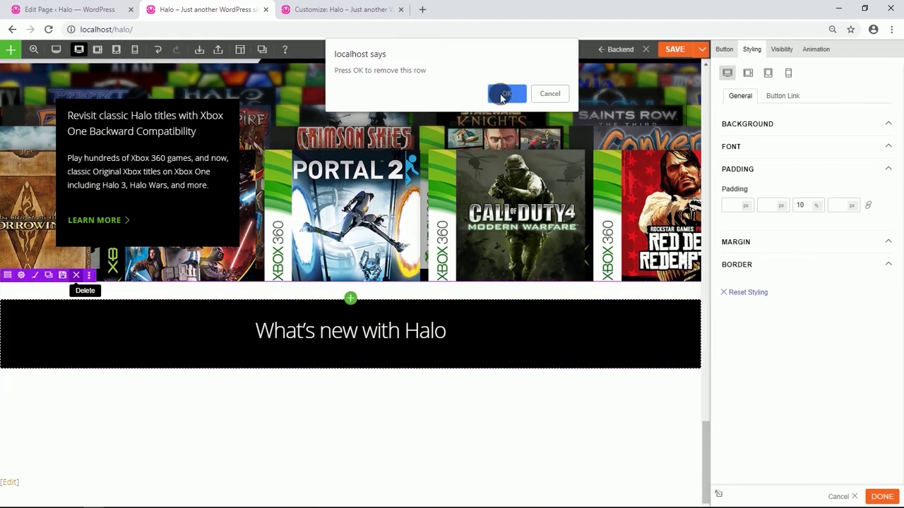
pyautogui.click(500, 98)
pyautogui.scroll(-1, 367, 261)
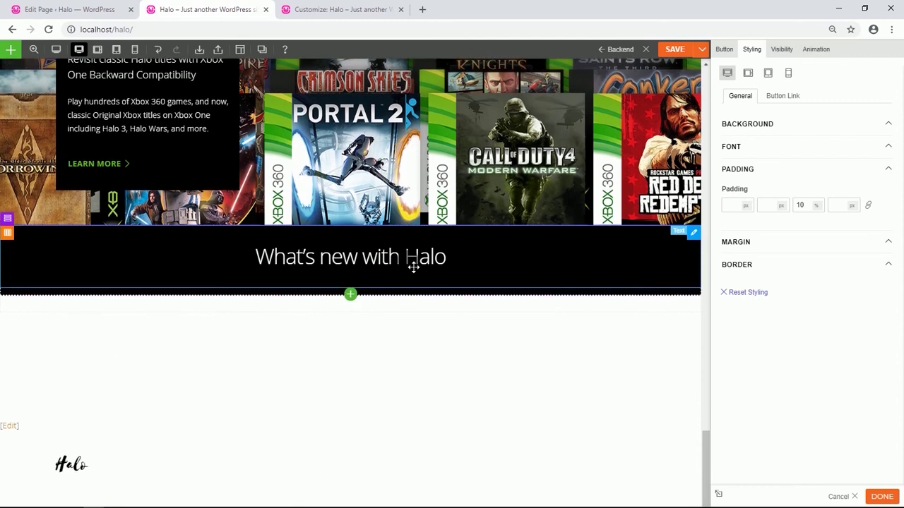
# Change the copied heading to 'Halo community' formatted as Heading 1.
pyautogui.doubleClick(415, 267)
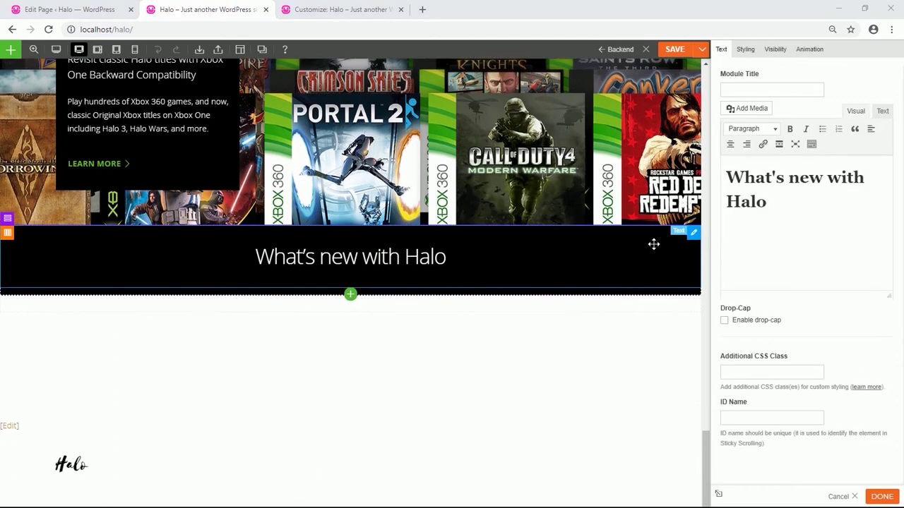
pyautogui.tripleClick(735, 189)
pyautogui.write('Halo community')
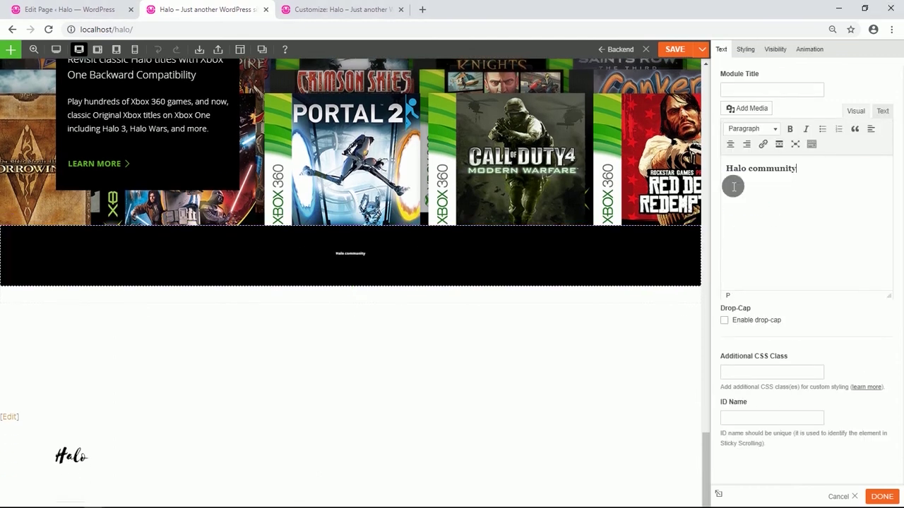
pyautogui.moveTo(794, 170); pyautogui.dragTo(728, 172)
pyautogui.click(790, 129)
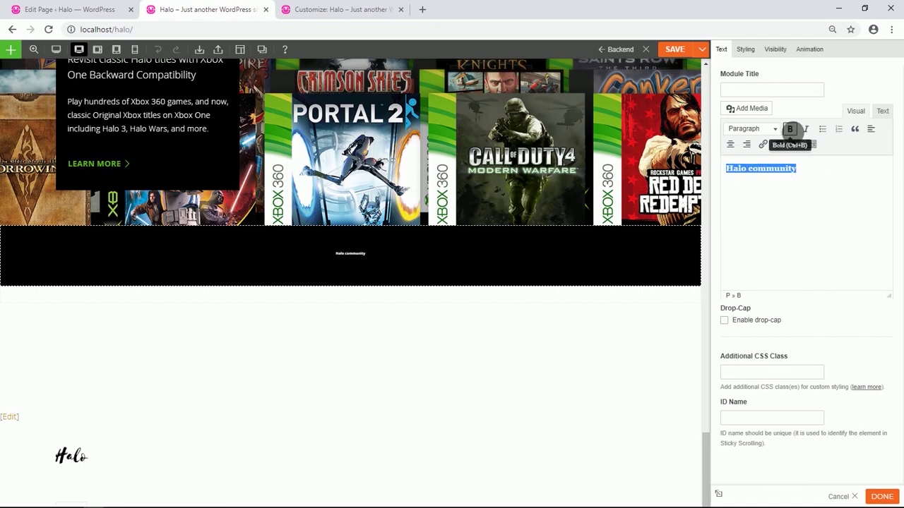
pyautogui.click(772, 128)
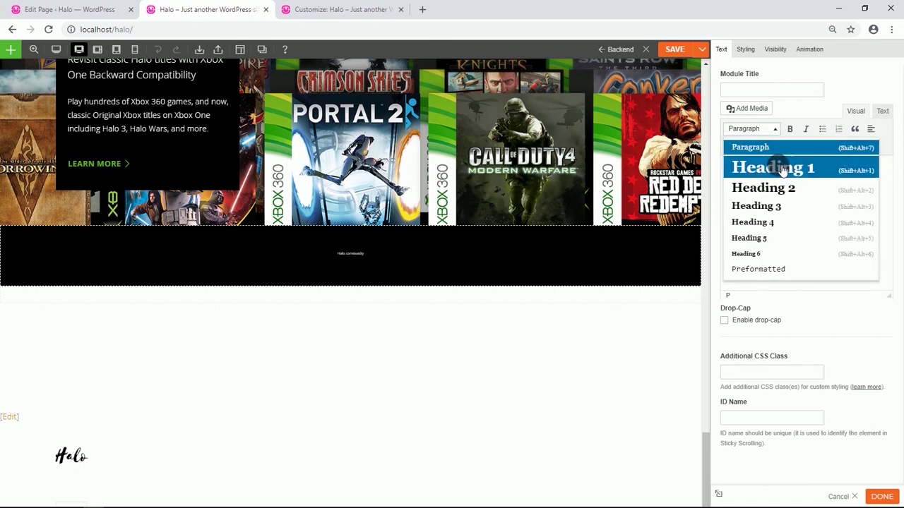
pyautogui.click(777, 167)
pyautogui.click(790, 237)
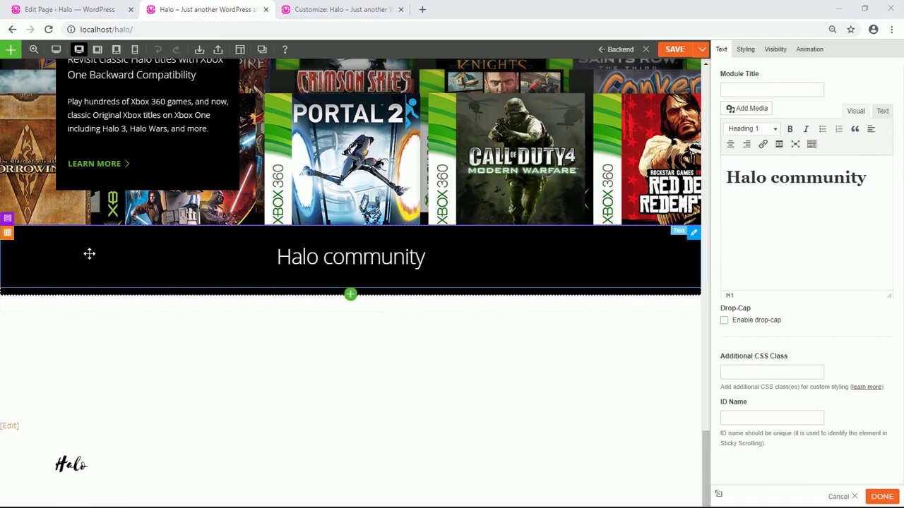
# Split the empty row below into four columns.
pyautogui.scroll(-1, 84, 232)
pyautogui.moveTo(8, 275)
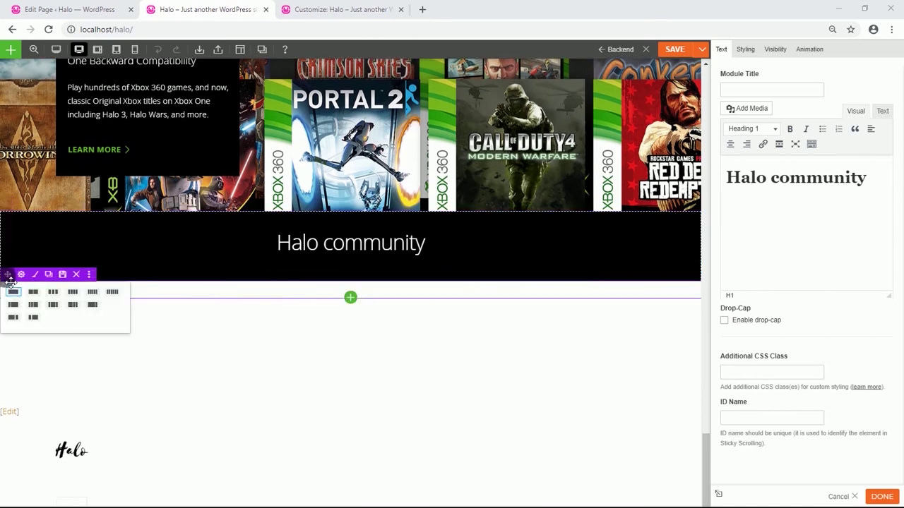
pyautogui.click(73, 292)
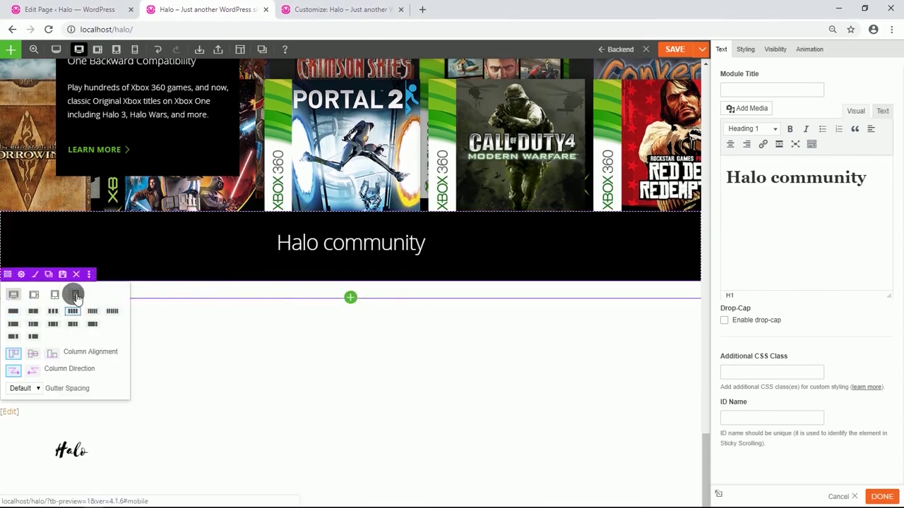
pyautogui.click(21, 274)
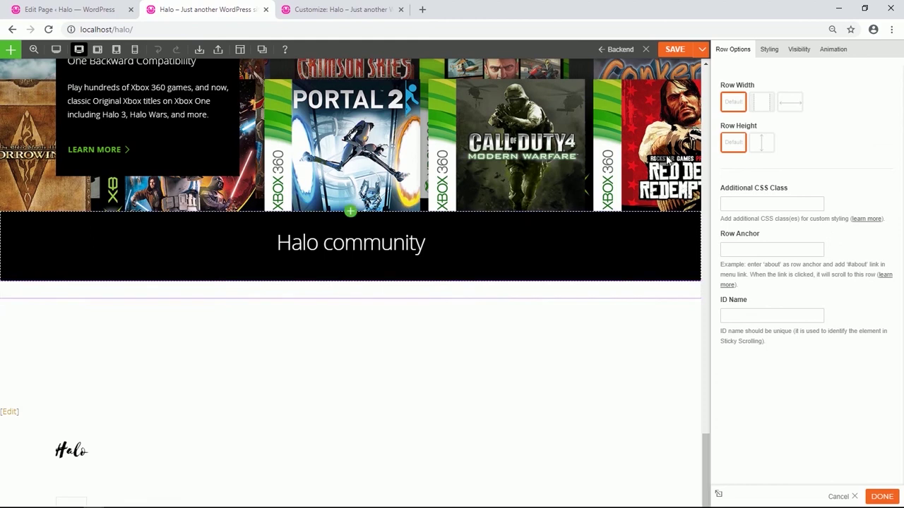
# Give the four-column row a black background.
pyautogui.click(768, 50)
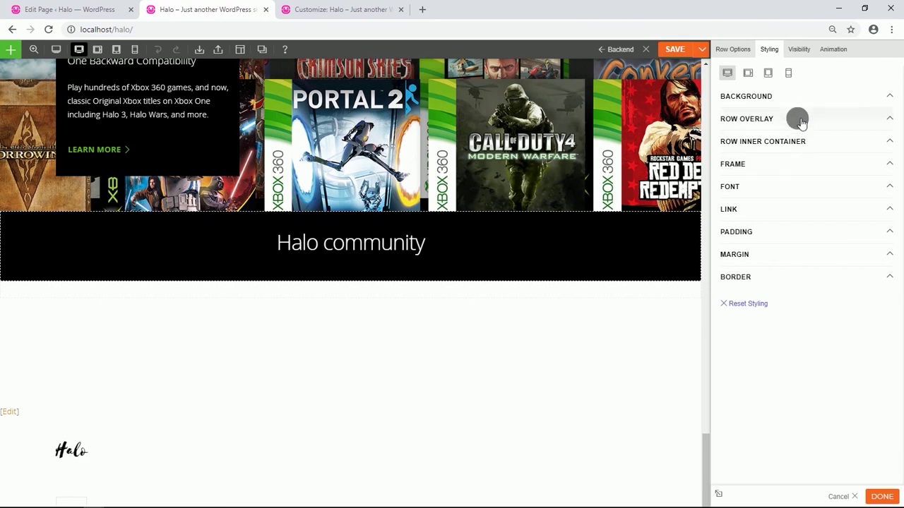
pyautogui.click(791, 97)
pyautogui.click(732, 205)
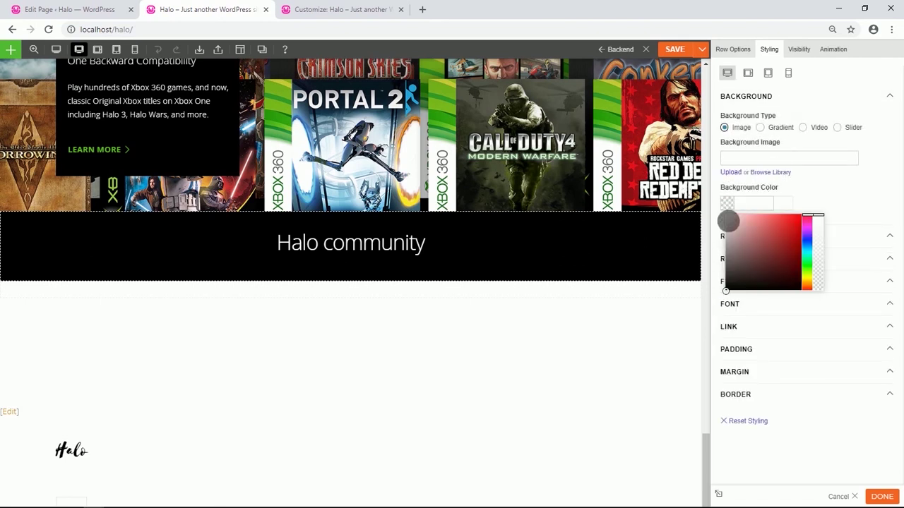
pyautogui.moveTo(732, 285); pyautogui.dragTo(714, 302)
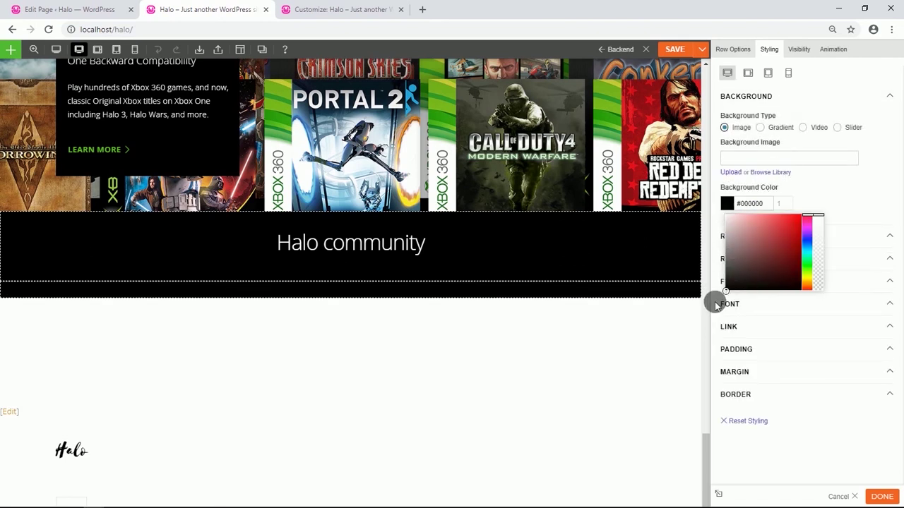
pyautogui.click(850, 180)
# Set the row's font colour to white and drop an Image module into its first column.
pyautogui.click(763, 304)
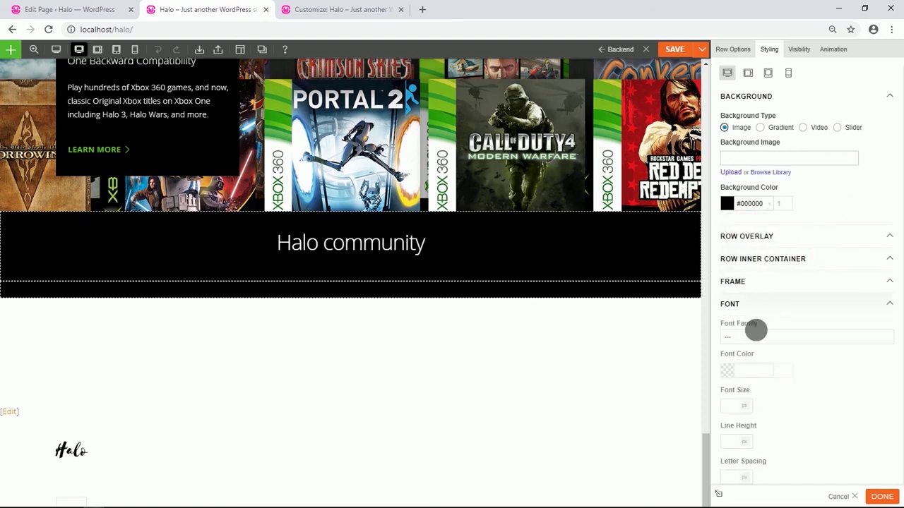
pyautogui.click(732, 373)
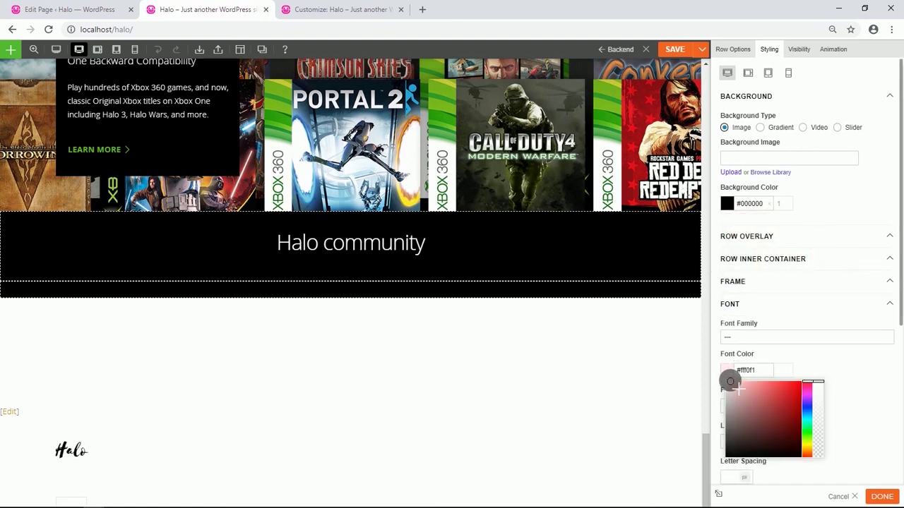
pyautogui.moveTo(730, 381); pyautogui.dragTo(726, 375)
pyautogui.click(808, 355)
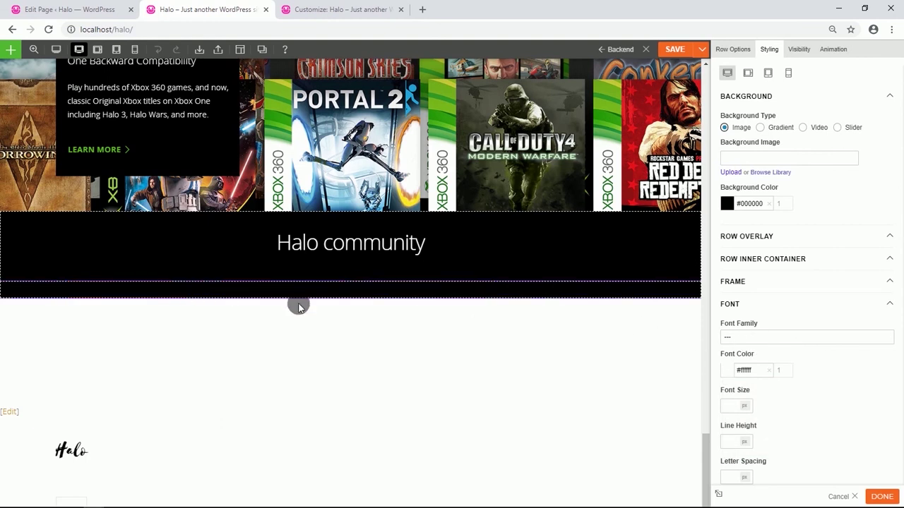
pyautogui.click(350, 298)
pyautogui.moveTo(421, 384); pyautogui.dragTo(118, 302)
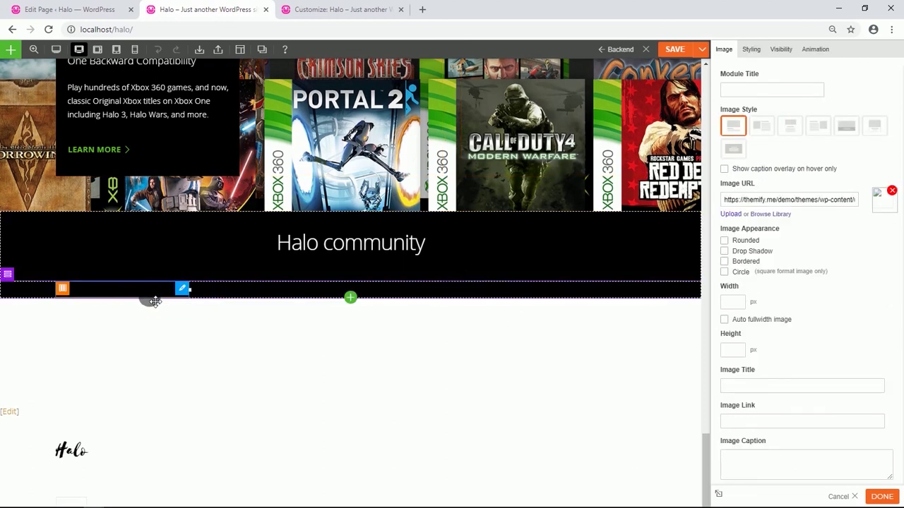
# Insert the soldiers picture from the media library as a centred image in the first column.
pyautogui.click(789, 125)
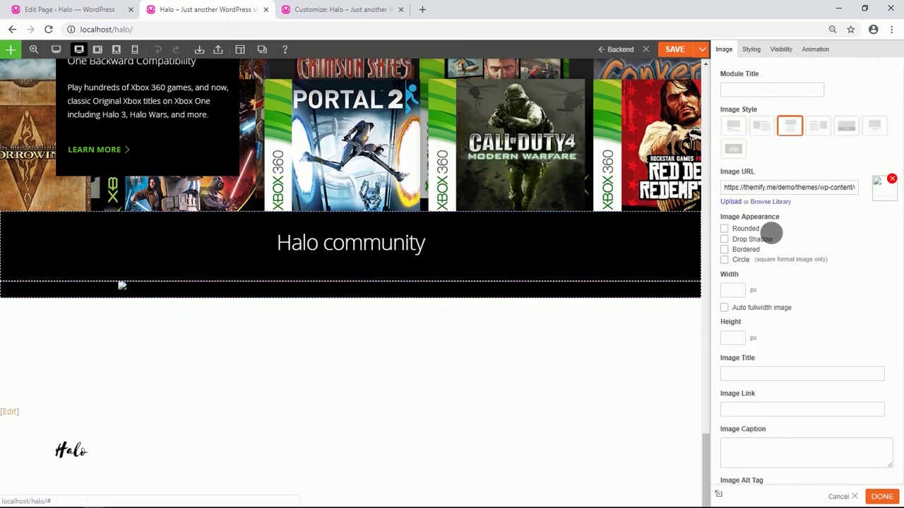
pyautogui.click(770, 203)
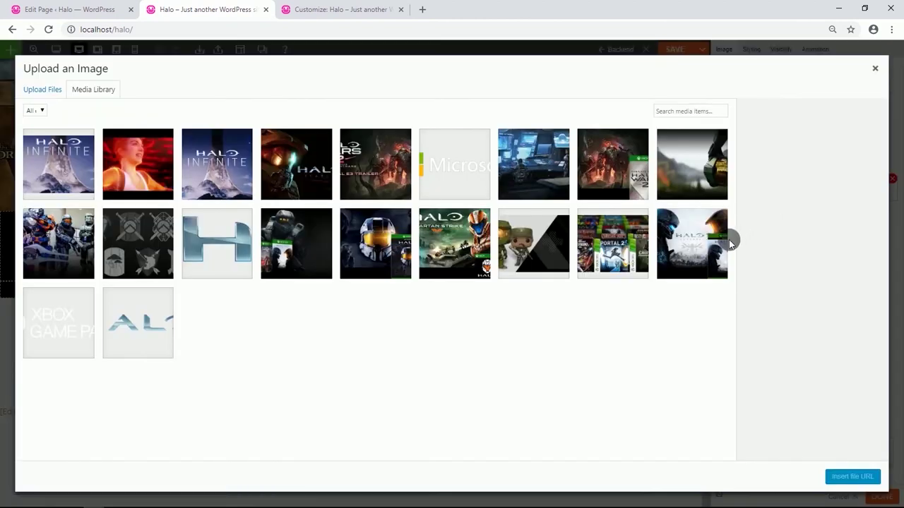
pyautogui.click(86, 242)
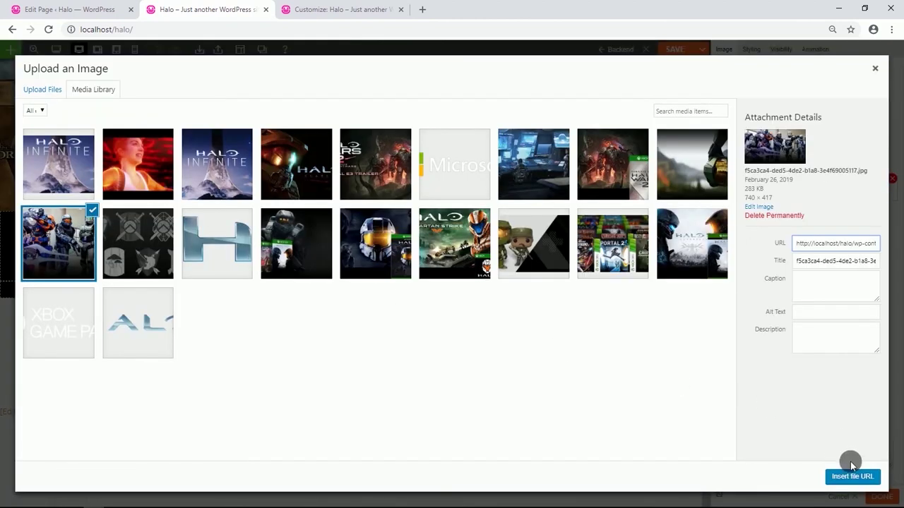
pyautogui.click(849, 476)
pyautogui.scroll(-1, 319, 261)
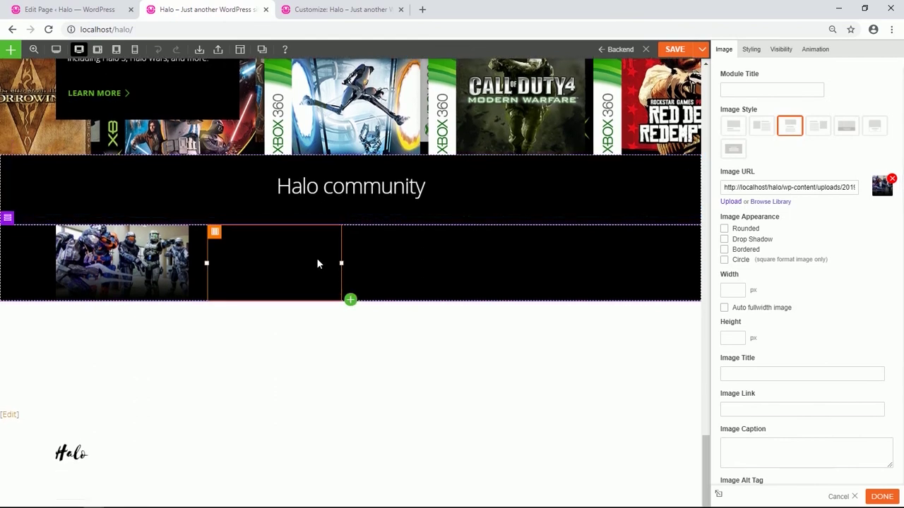
pyautogui.scroll(3, 317, 264)
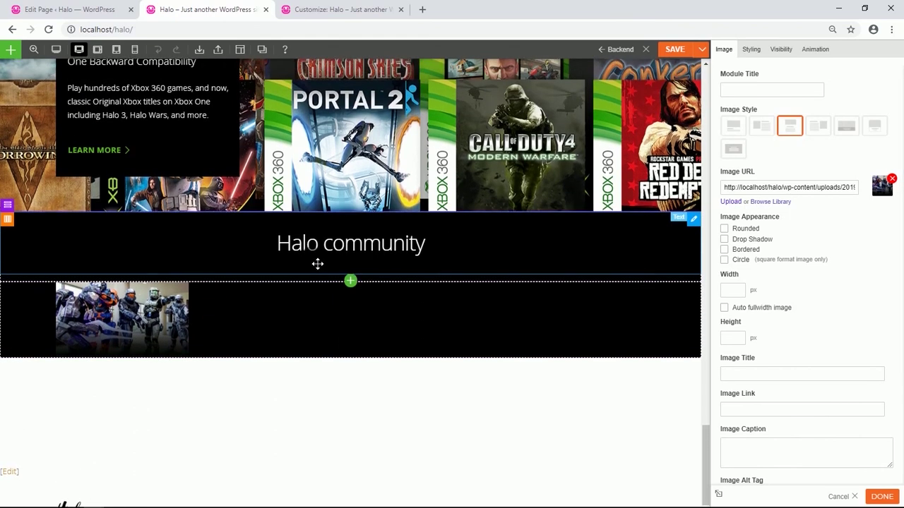
pyautogui.scroll(-3, 310, 261)
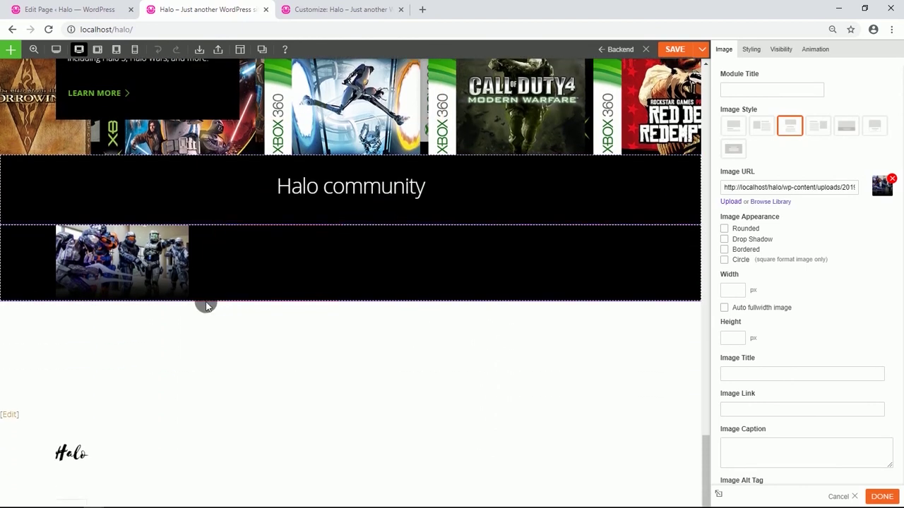
# Add a Text module under the image reading 'Join the Halo community' as non-bold Heading 3.
pyautogui.click(350, 299)
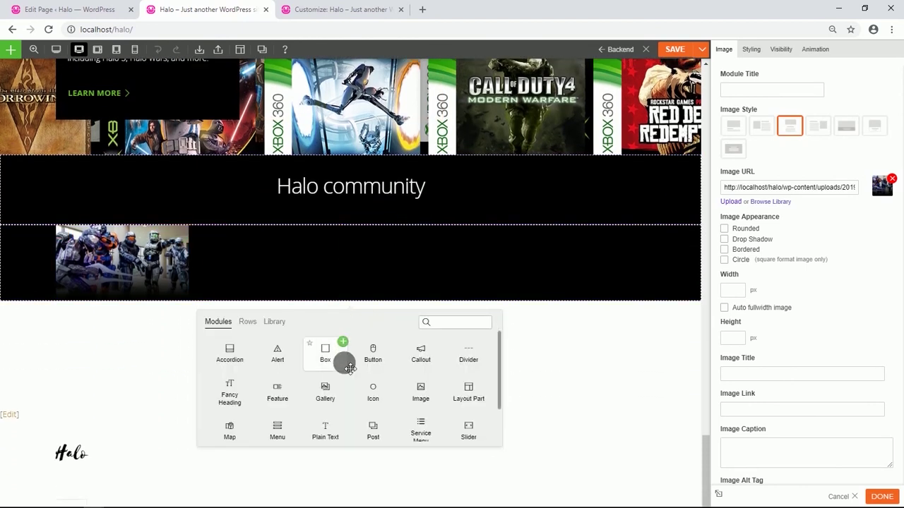
pyautogui.scroll(-1, 333, 406)
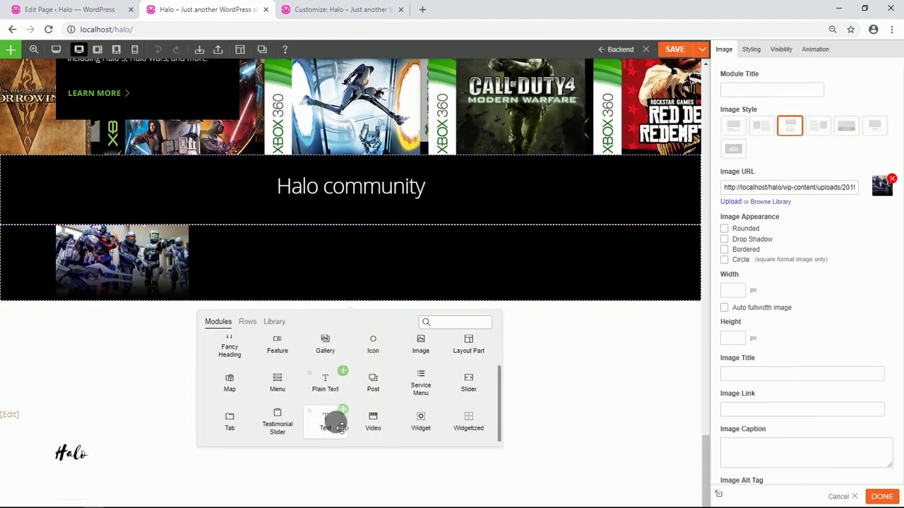
pyautogui.moveTo(335, 424); pyautogui.dragTo(127, 310)
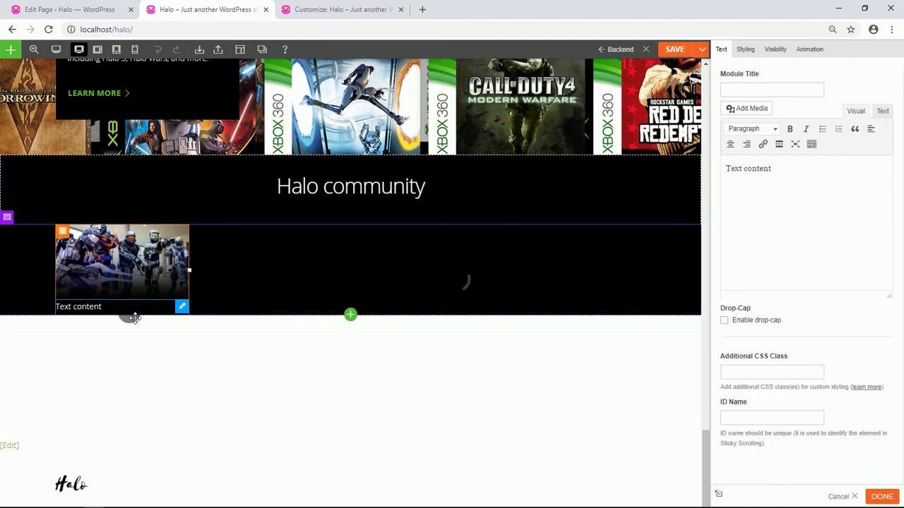
pyautogui.moveTo(785, 169); pyautogui.dragTo(747, 171)
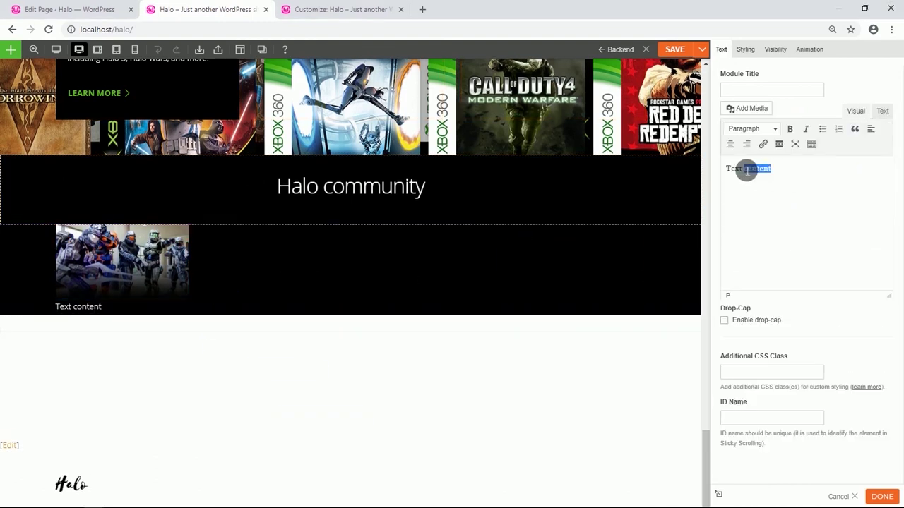
pyautogui.write('Join the Halo community')
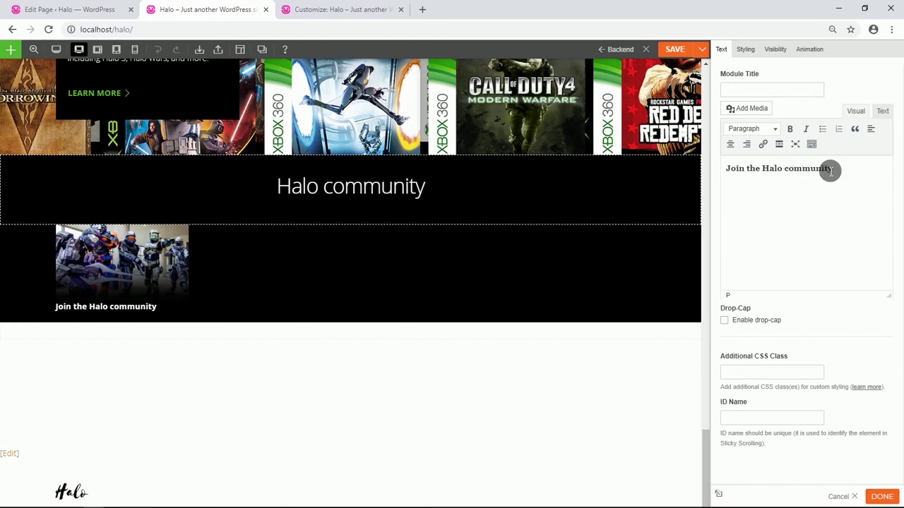
pyautogui.moveTo(838, 168); pyautogui.dragTo(723, 176)
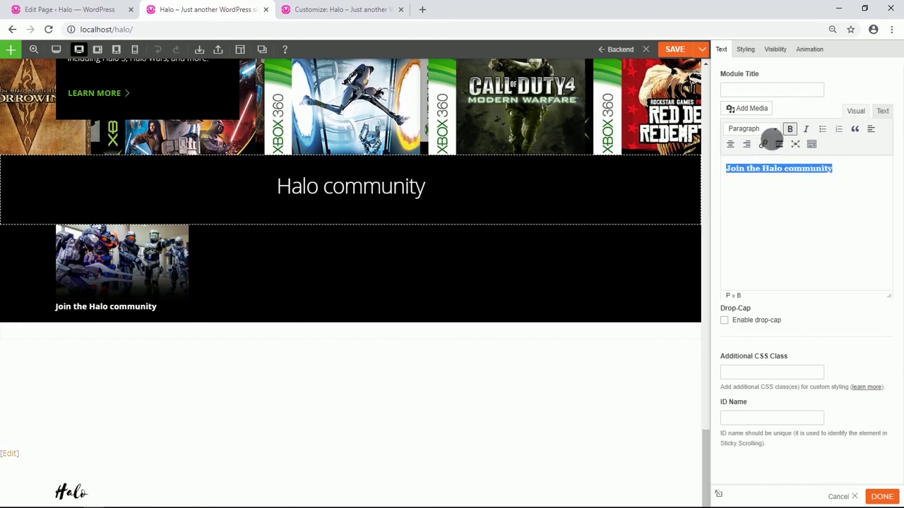
pyautogui.click(788, 130)
pyautogui.click(777, 130)
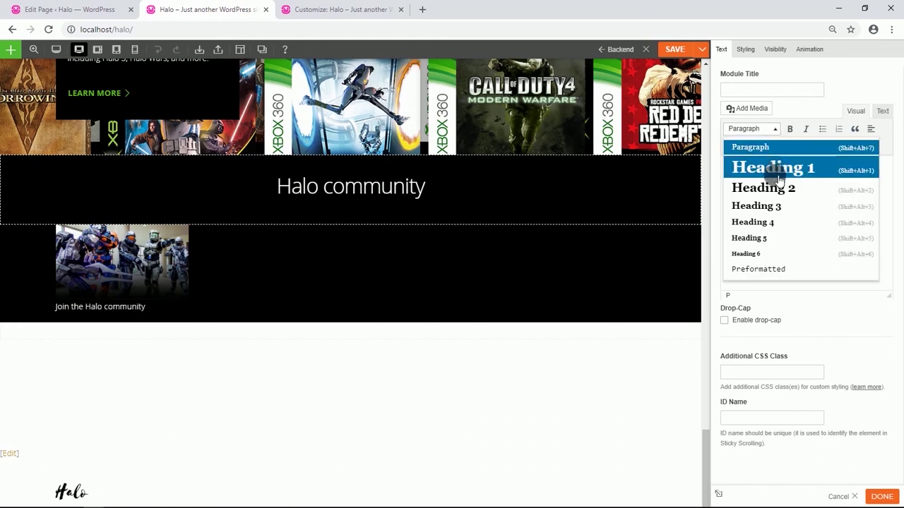
pyautogui.click(775, 207)
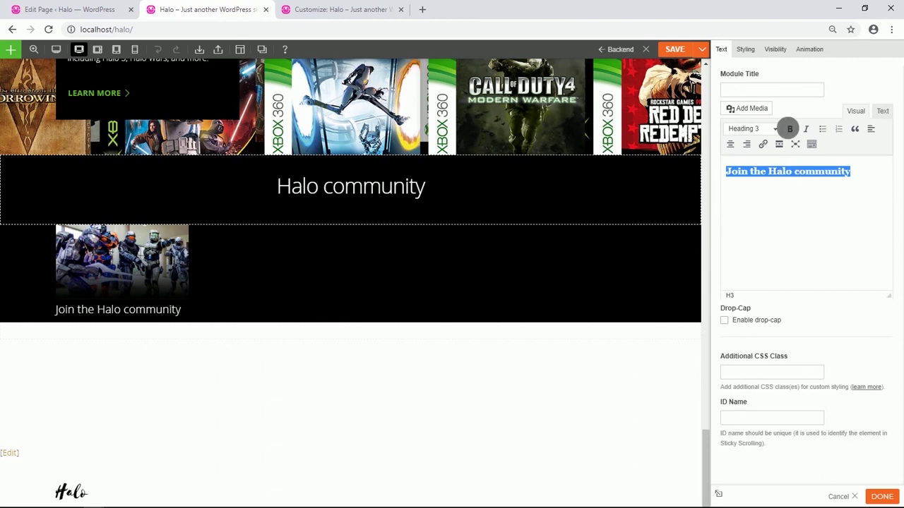
# Give the heading text module 5% top padding.
pyautogui.click(746, 48)
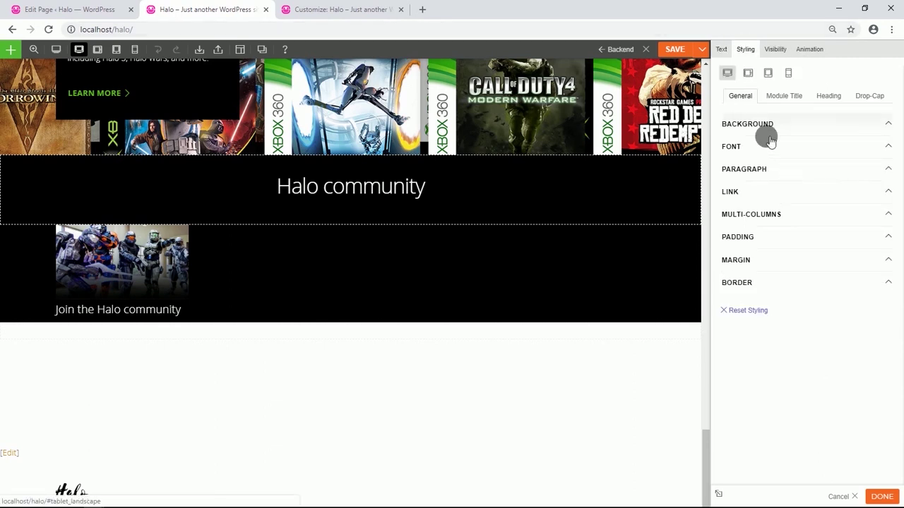
pyautogui.click(763, 240)
pyautogui.moveTo(750, 276)
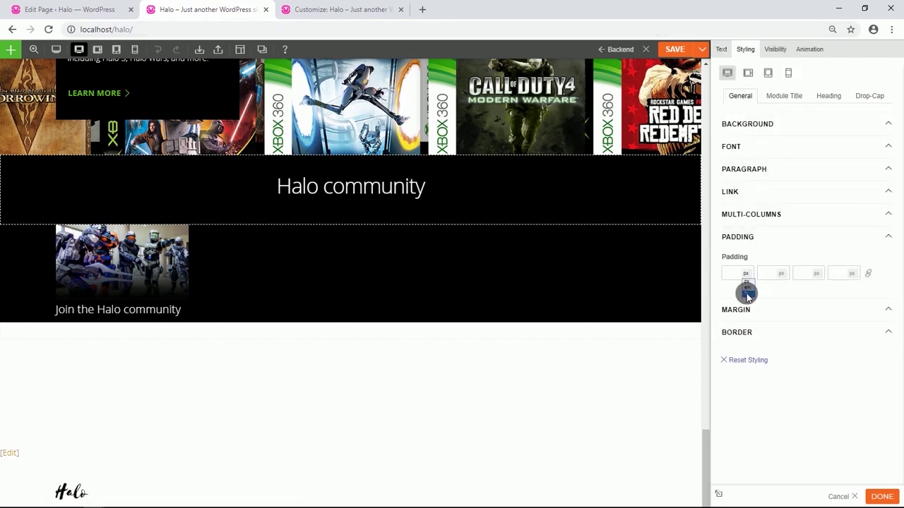
pyautogui.click(748, 294)
pyautogui.write('5')
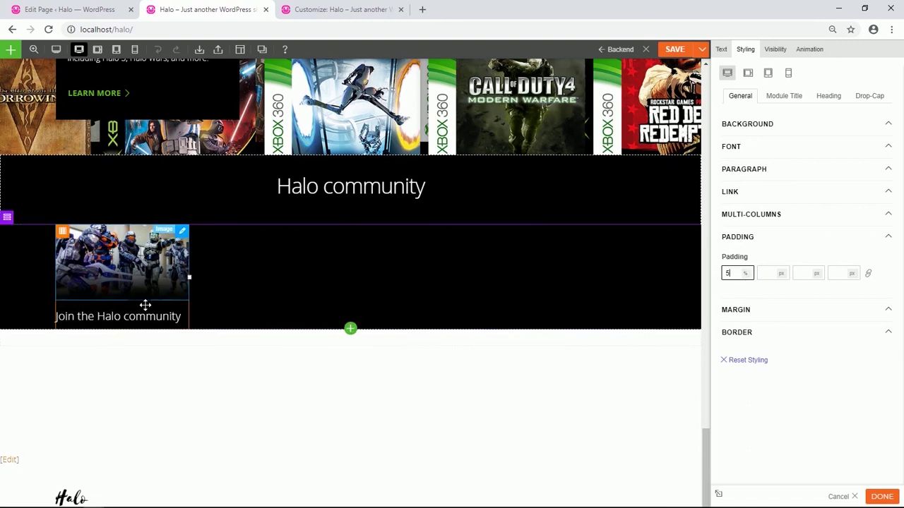
pyautogui.scroll(-1, 143, 304)
# Add a Text module under the heading and paste in the Halo Nation paragraph.
pyautogui.click(351, 282)
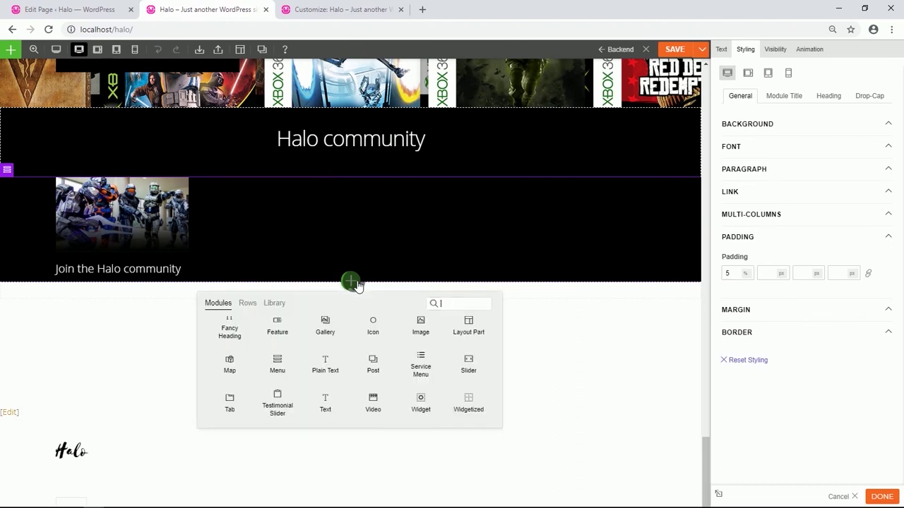
pyautogui.moveTo(325, 406); pyautogui.dragTo(139, 298)
pyautogui.moveTo(819, 188); pyautogui.dragTo(761, 177)
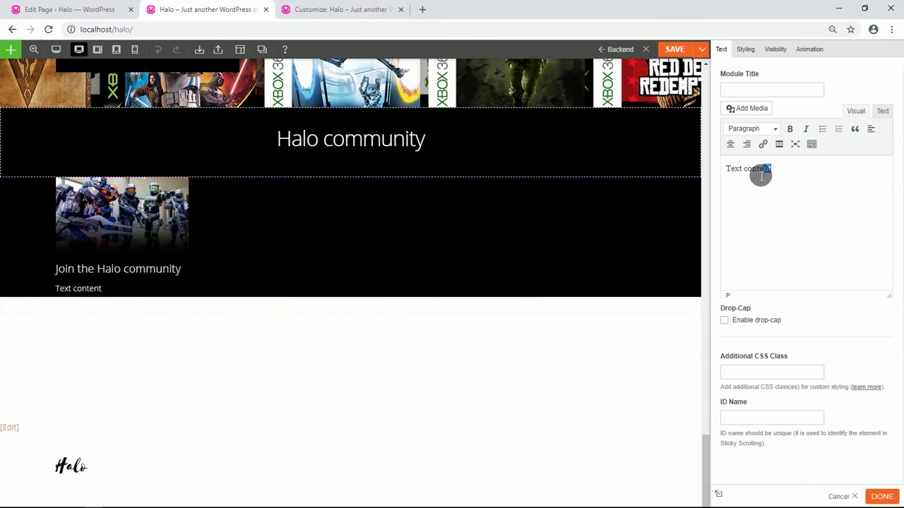
pyautogui.write('The Halo Nation is a diverse, creative community that shares their love for Halo through riveting fan fiction, detailed costumes, competitive multiplayer team-ups, crazy custom games, action-packed video compilations, and more! The user-generated content of Halo is expansive and imaginative, and is driven by an abiding passion for the universe and games.')
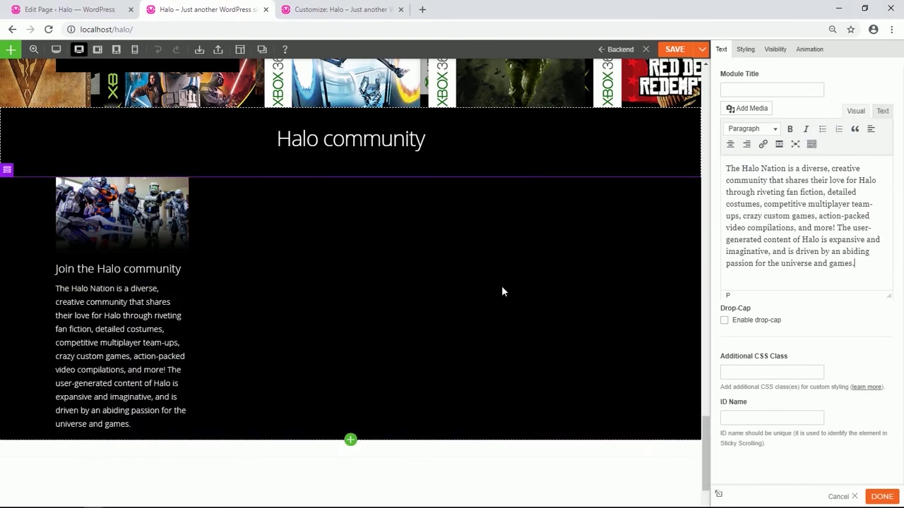
pyautogui.scroll(-2, 247, 281)
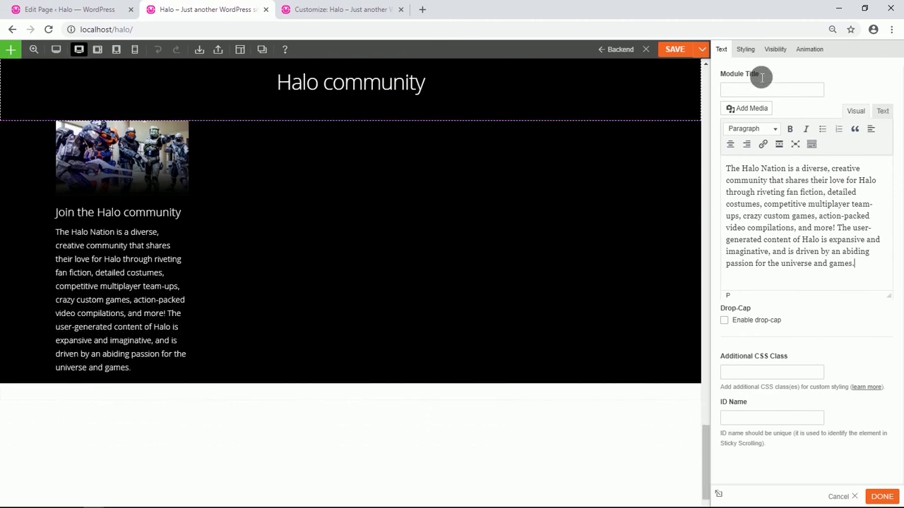
# Give the Halo Nation paragraph 5% top padding.
pyautogui.click(747, 51)
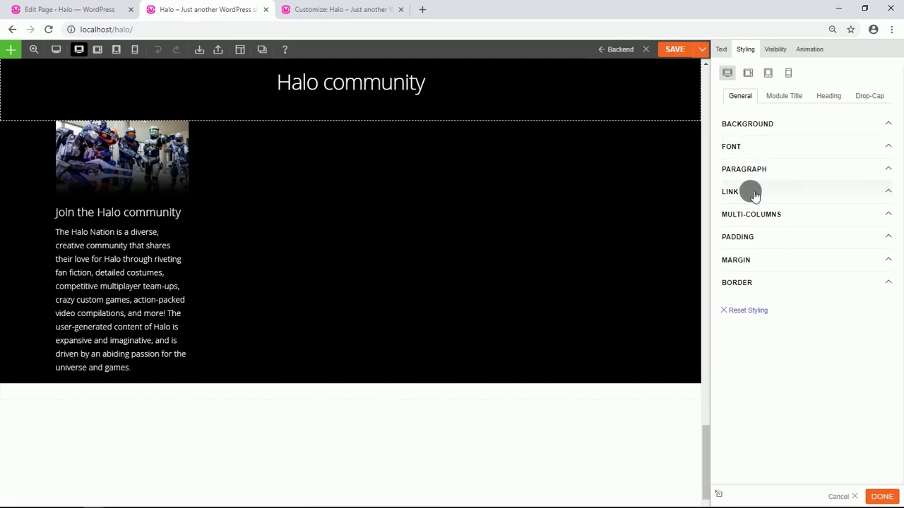
pyautogui.click(748, 239)
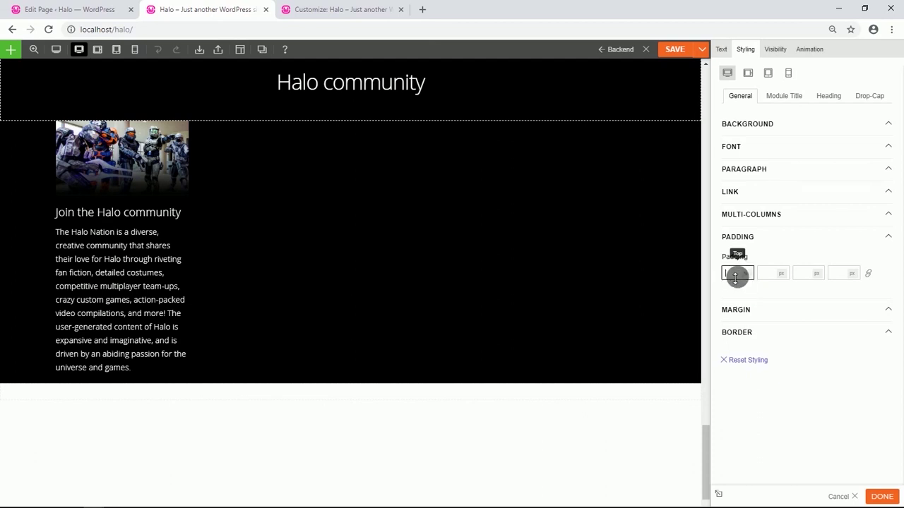
pyautogui.write('9')
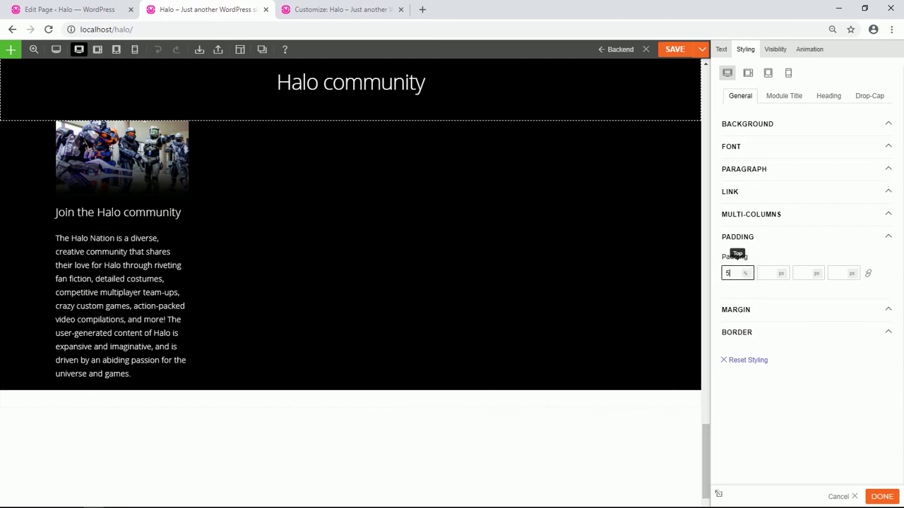
pyautogui.scroll(3, 161, 272)
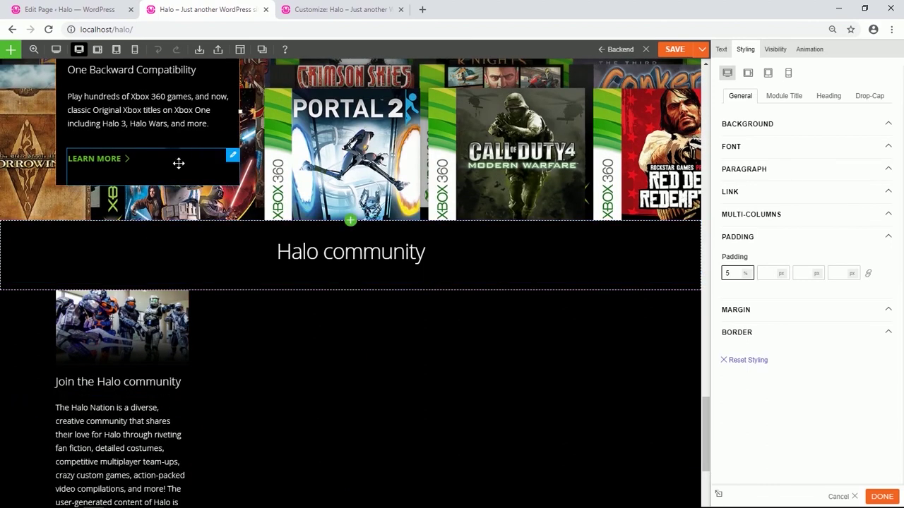
# Duplicate the SHOP NOW button under the paragraph and relabel it SEE DETAILES.
pyautogui.scroll(6, 369, 165)
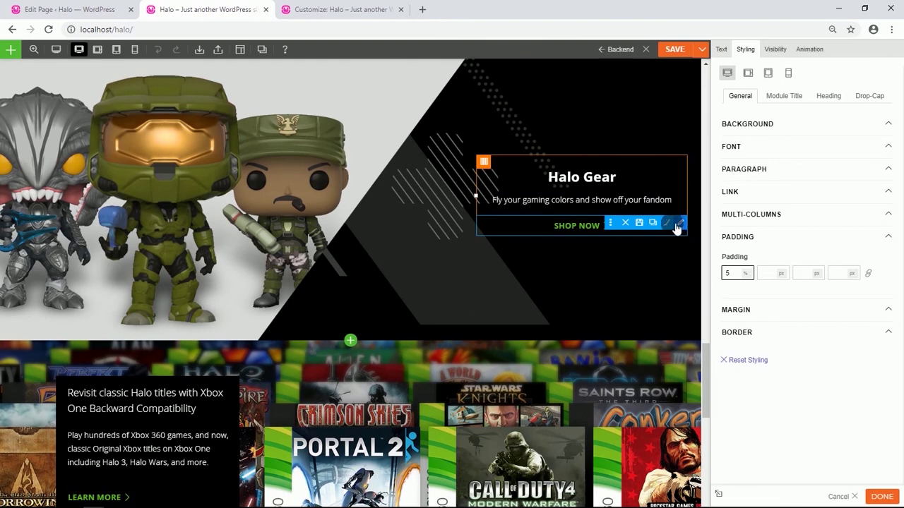
pyautogui.click(656, 225)
pyautogui.scroll(-3, 617, 262)
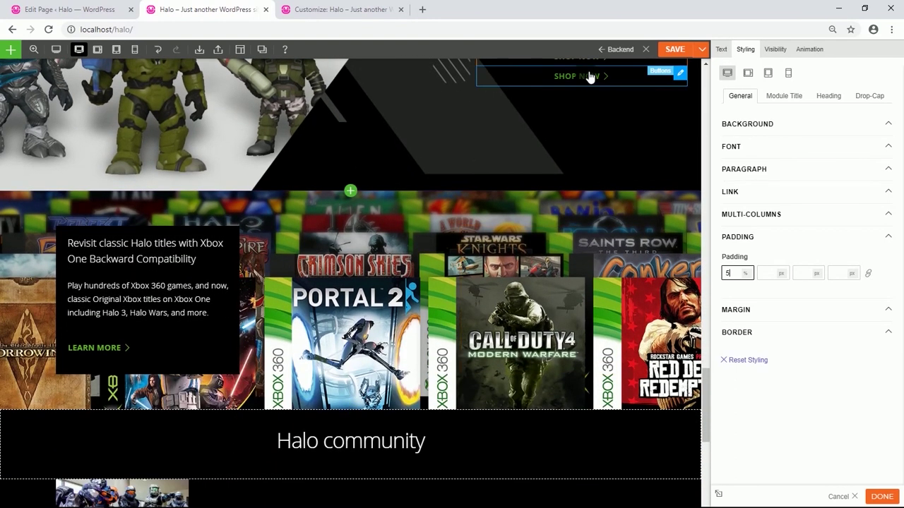
pyautogui.moveTo(584, 76); pyautogui.dragTo(133, 301)
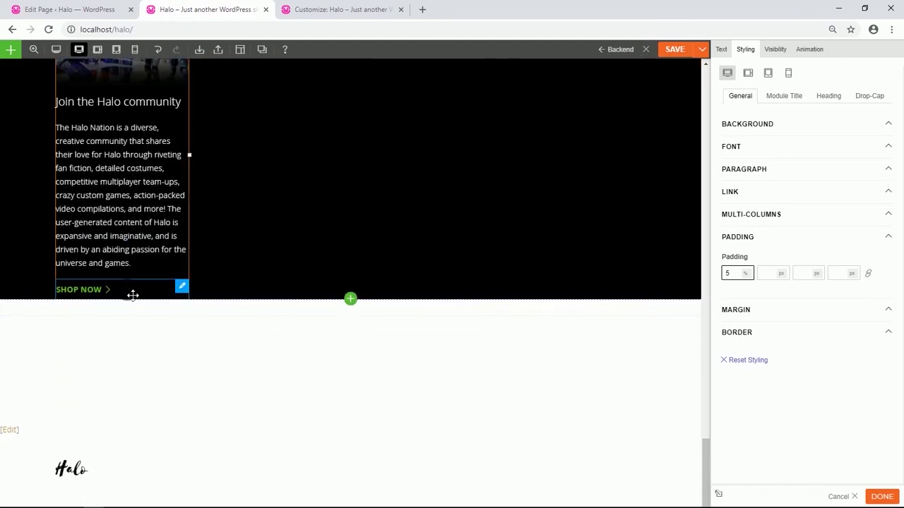
pyautogui.click(132, 295)
pyautogui.moveTo(772, 365); pyautogui.dragTo(734, 370)
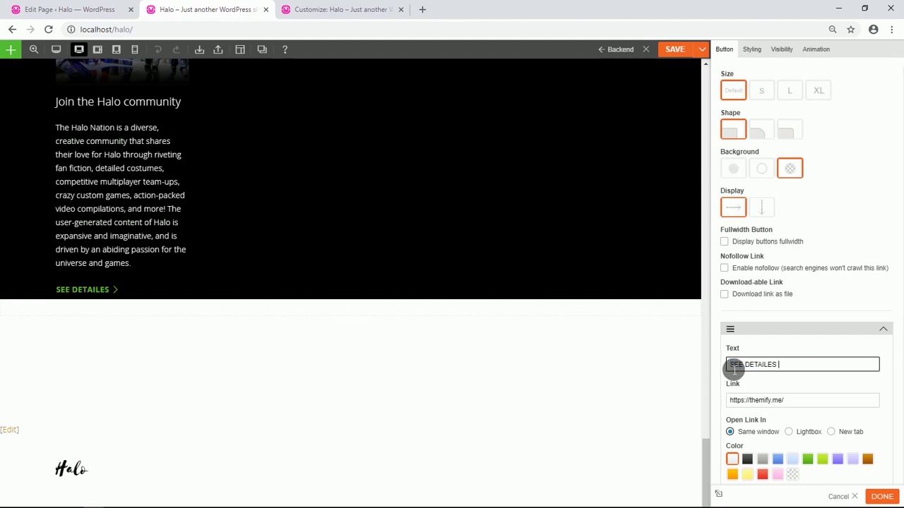
# Give the SEE DETAILES button a bottom padding of 5 and save the page.
pyautogui.click(752, 51)
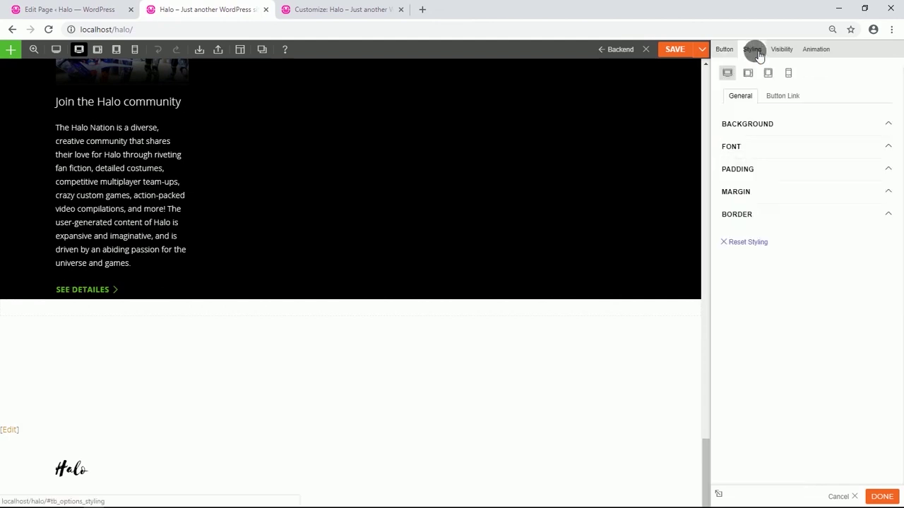
pyautogui.click(761, 170)
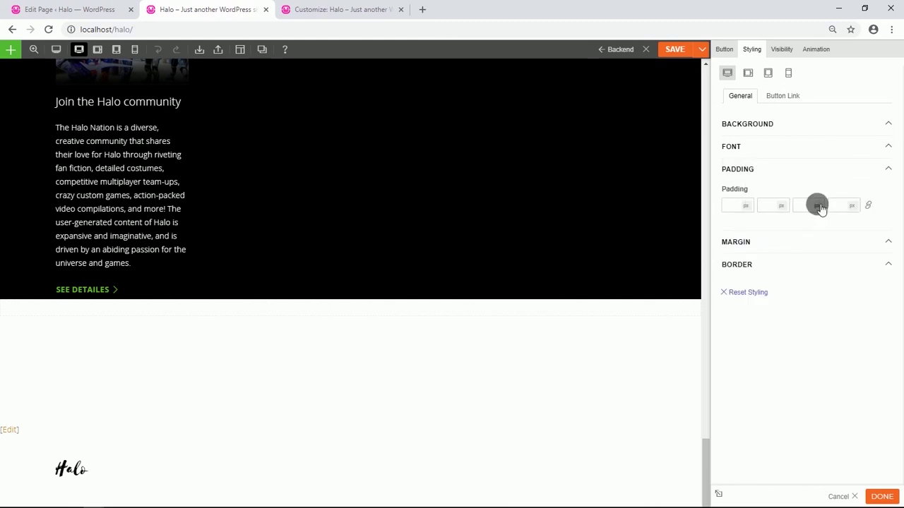
pyautogui.click(816, 206)
pyautogui.click(807, 207)
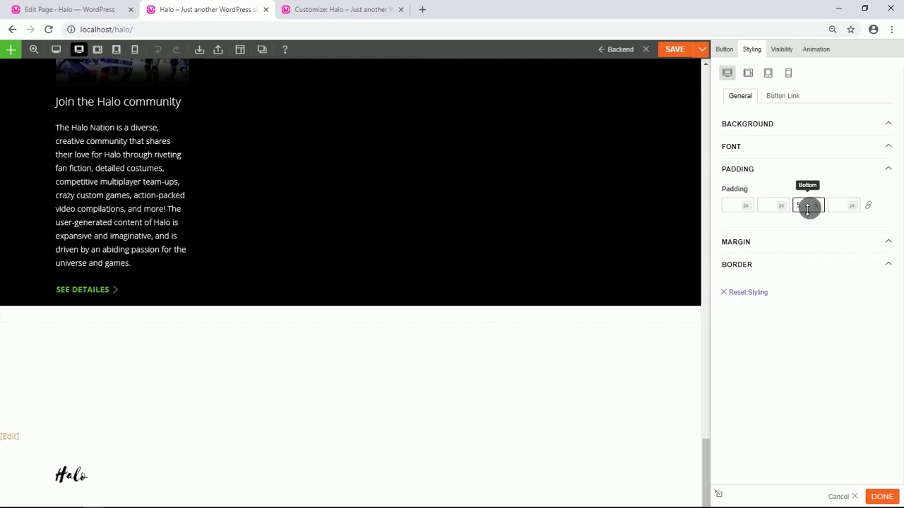
pyautogui.click(679, 52)
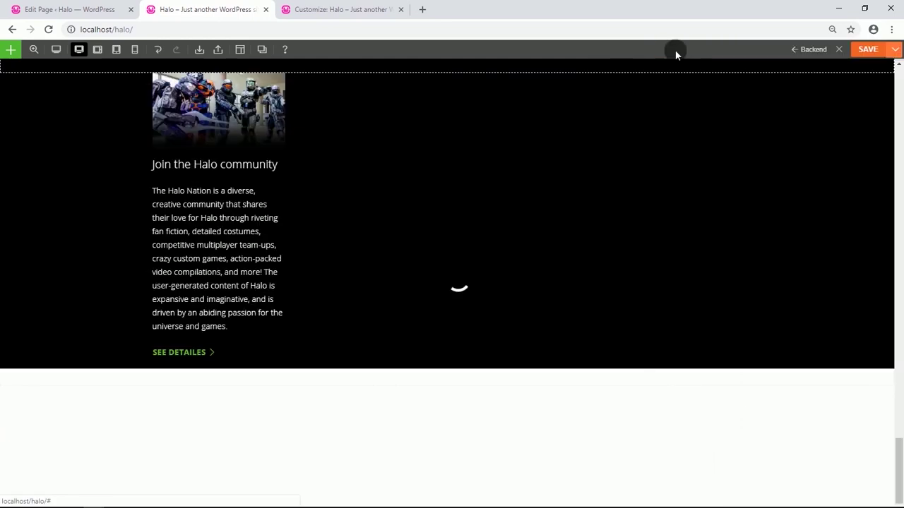
# Make the community row full width.
pyautogui.scroll(2, 491, 171)
pyautogui.click(10, 179)
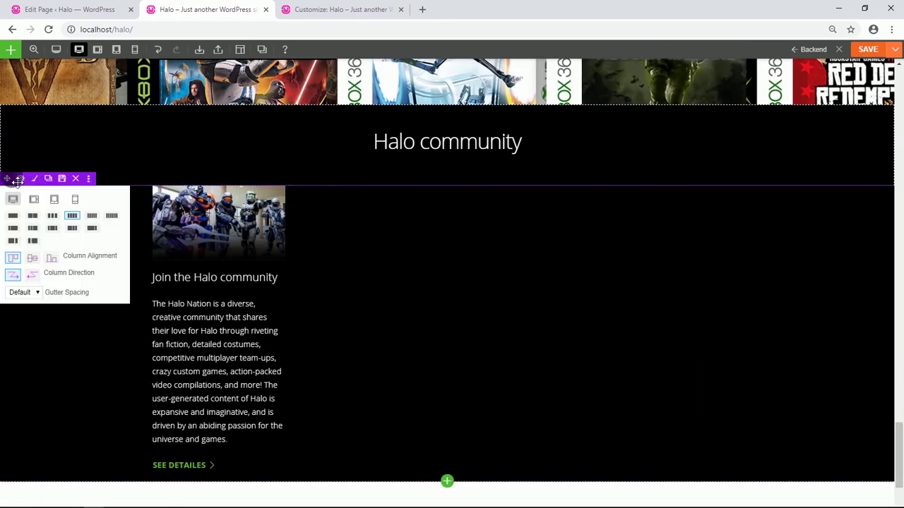
pyautogui.click(21, 178)
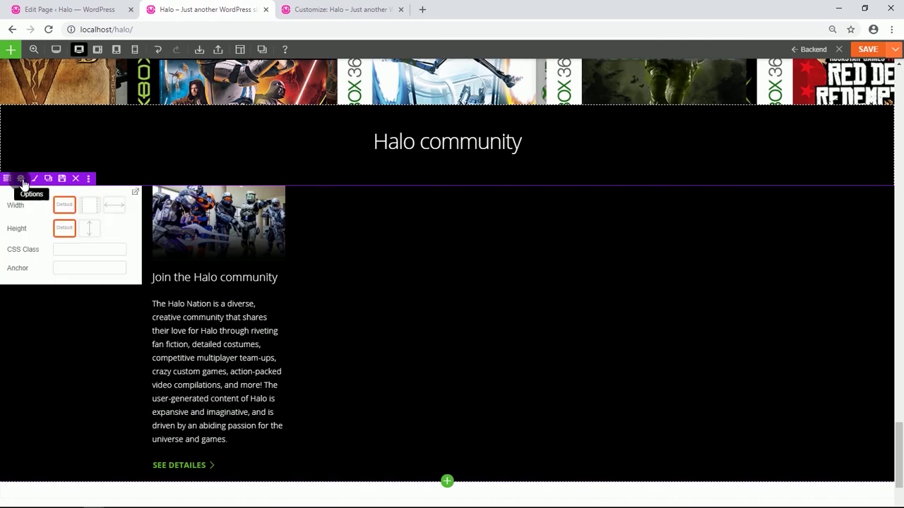
pyautogui.click(114, 204)
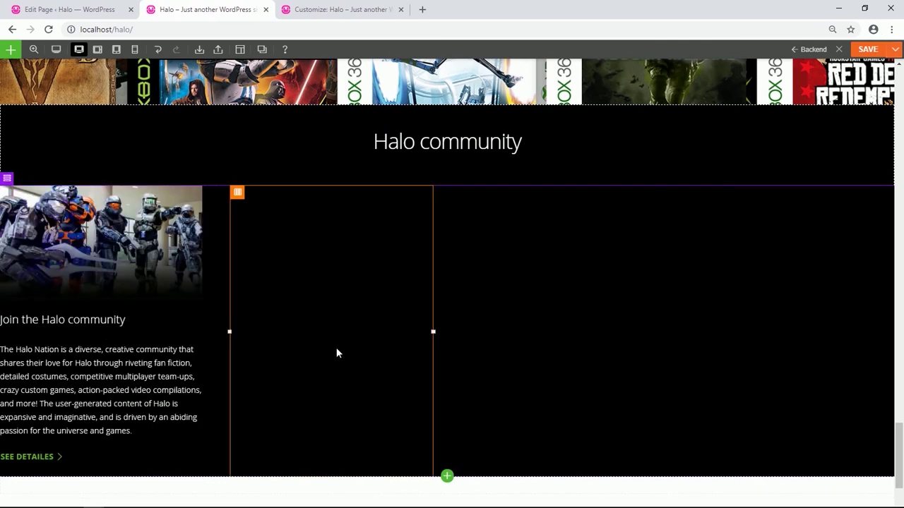
pyautogui.scroll(-1, 336, 347)
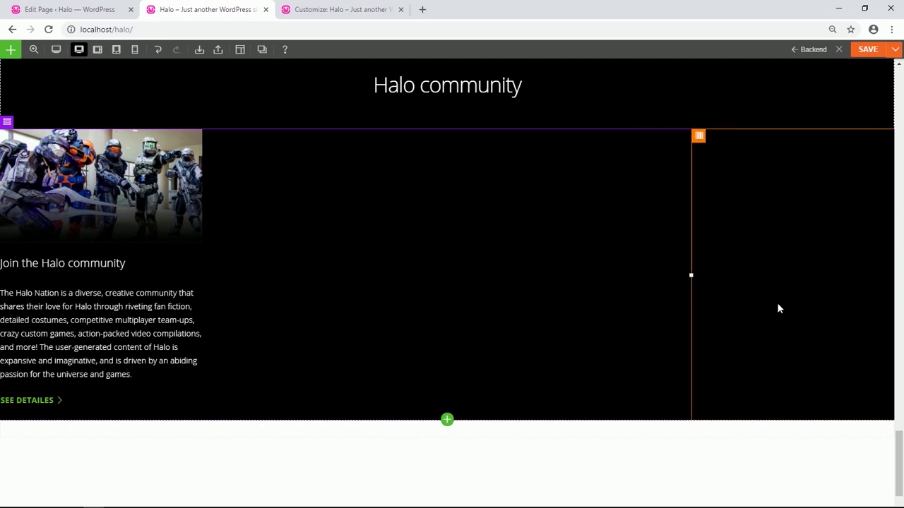
# Unlink the community row's padding so each side can be set separately.
pyautogui.click(16, 121)
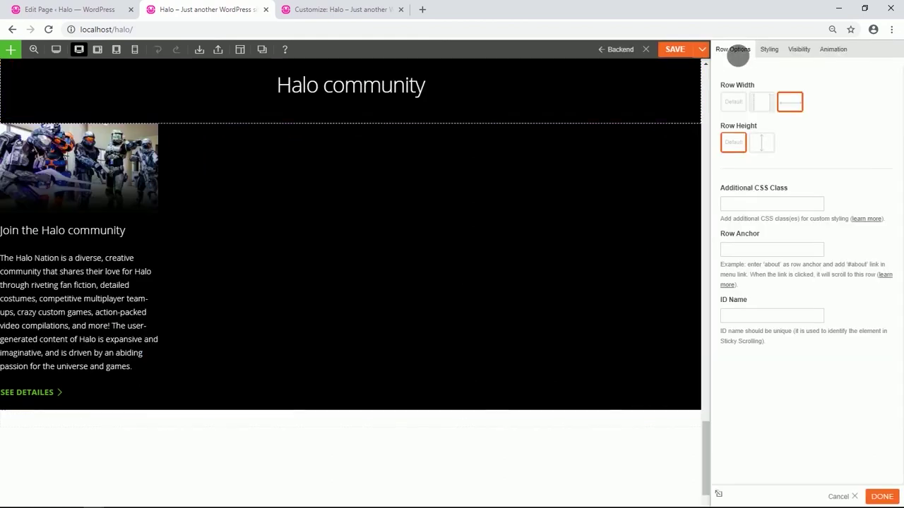
pyautogui.click(768, 51)
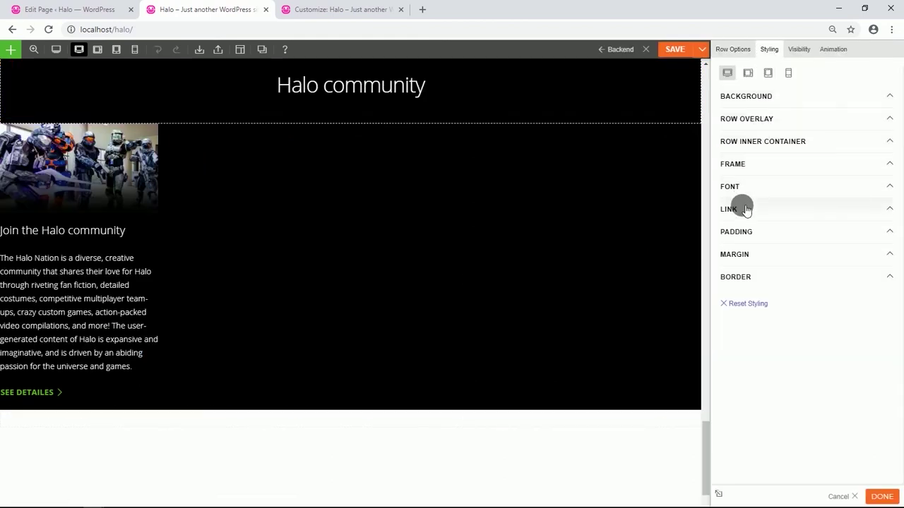
pyautogui.click(740, 232)
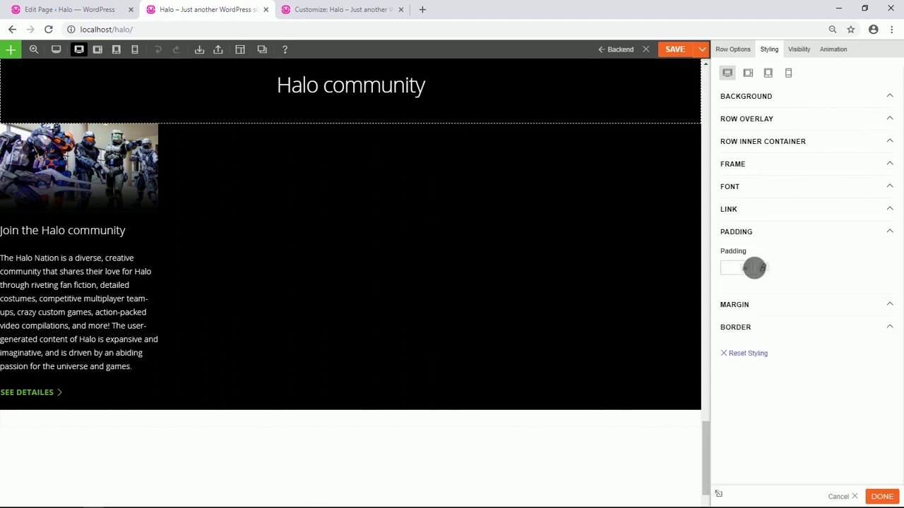
pyautogui.click(764, 270)
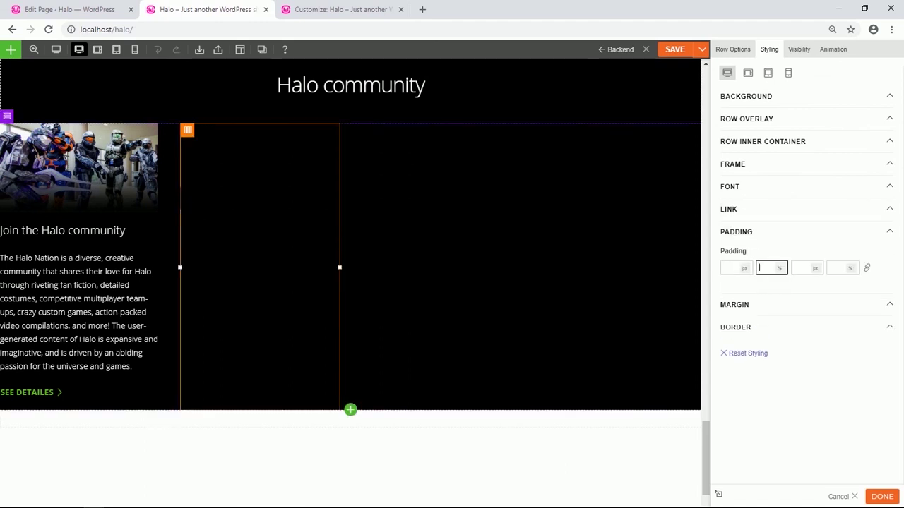
pyautogui.moveTo(6, 115)
pyautogui.click(53, 200)
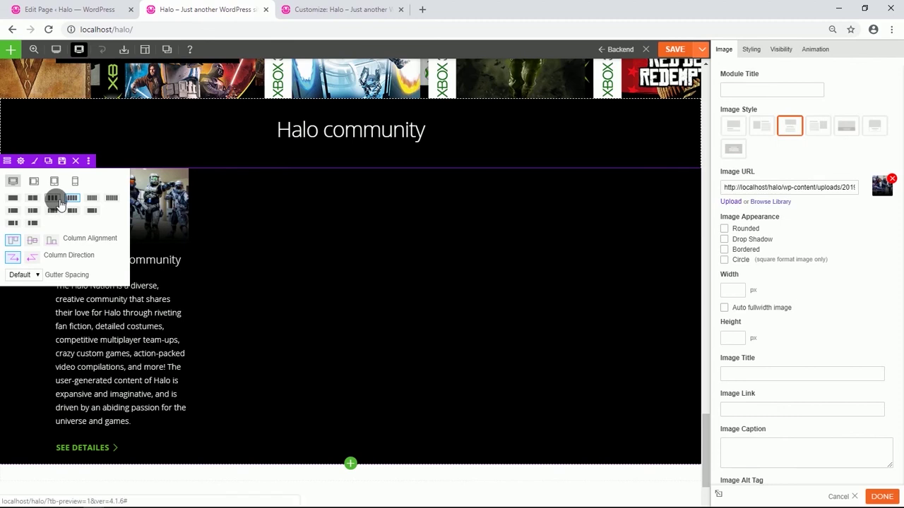
# Switch the community row to three columns and copy the card's image and heading into column two.
pyautogui.click(56, 199)
pyautogui.scroll(-1, 261, 155)
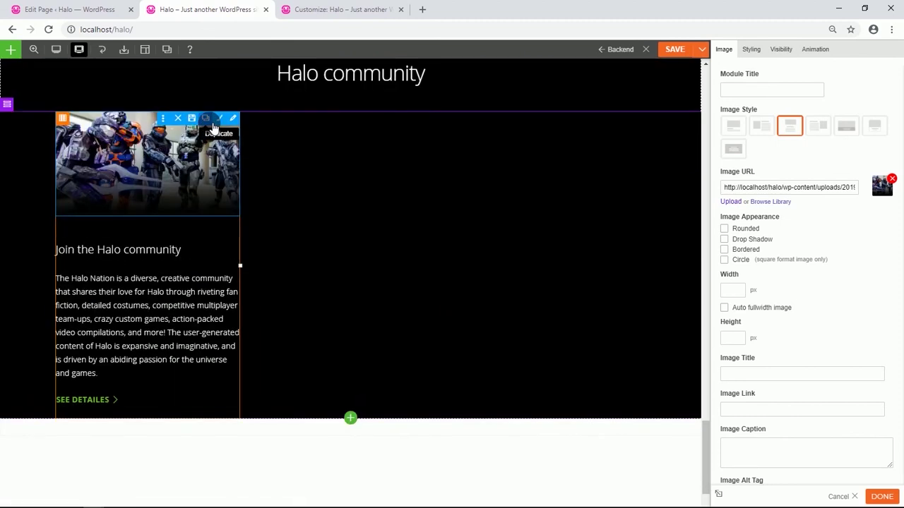
pyautogui.moveTo(151, 162); pyautogui.dragTo(353, 179)
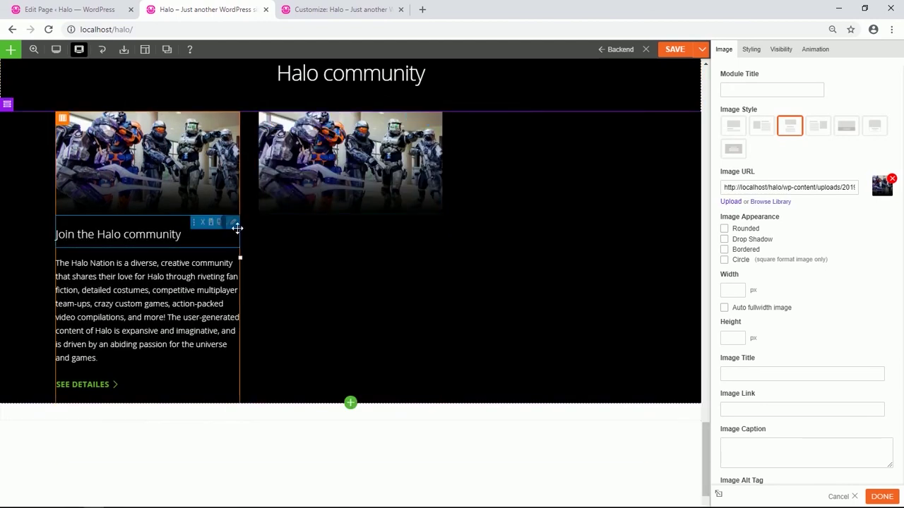
pyautogui.click(210, 222)
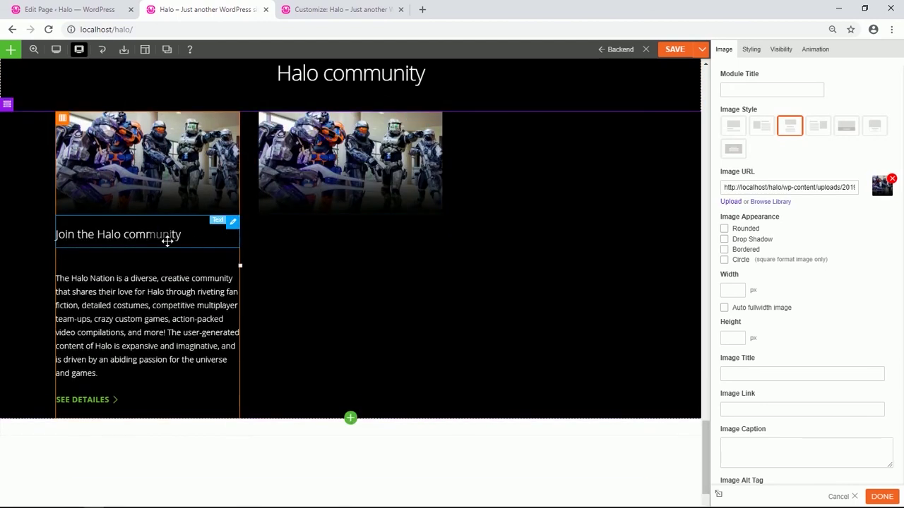
pyautogui.moveTo(153, 241); pyautogui.dragTo(360, 262)
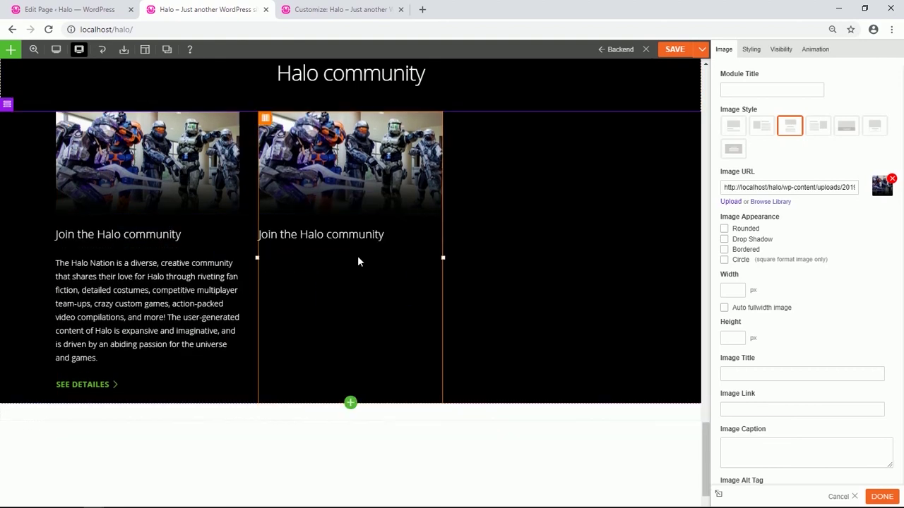
# Copy the card's description and SEE DETAILES button into the second column too.
pyautogui.scroll(-1, 358, 257)
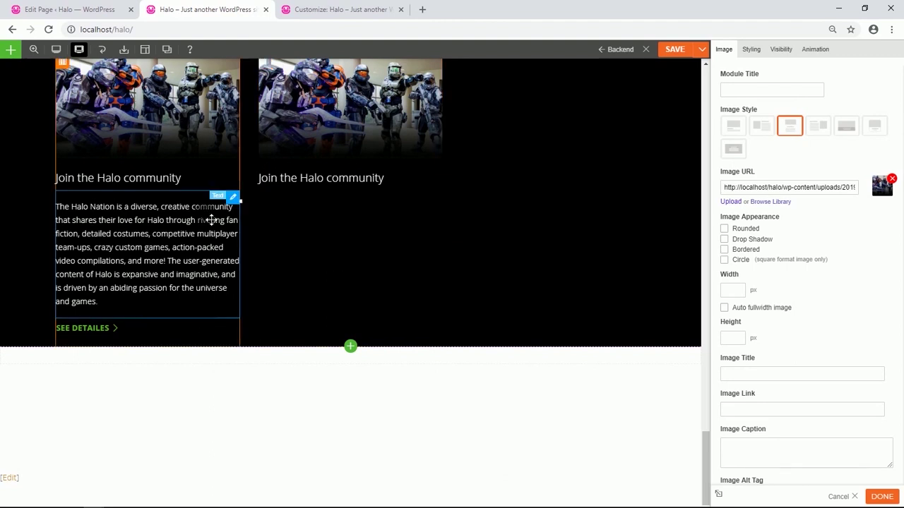
pyautogui.moveTo(234, 199)
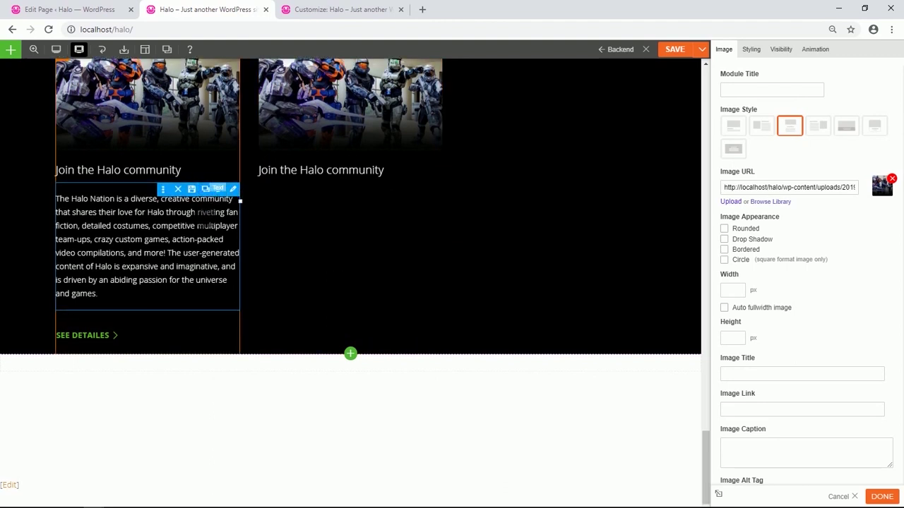
pyautogui.click(205, 197)
pyautogui.moveTo(161, 215); pyautogui.dragTo(389, 243)
pyautogui.moveTo(237, 317)
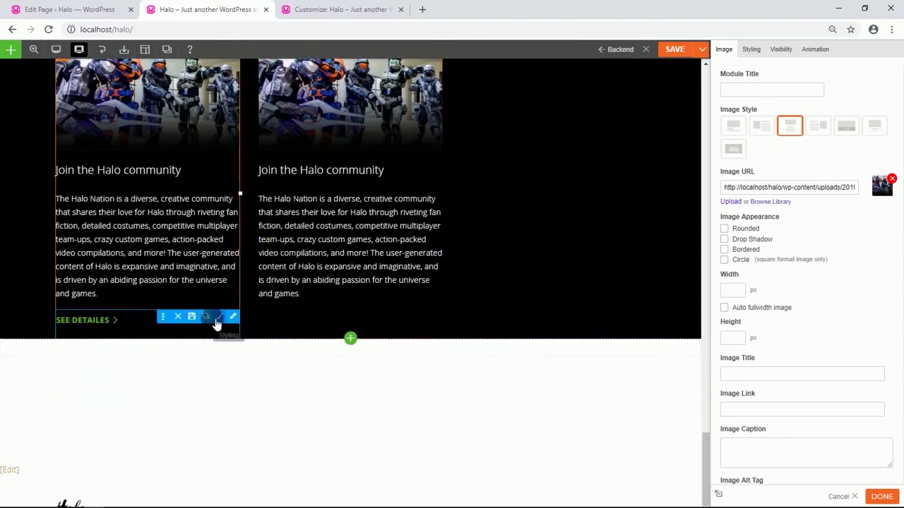
pyautogui.click(207, 318)
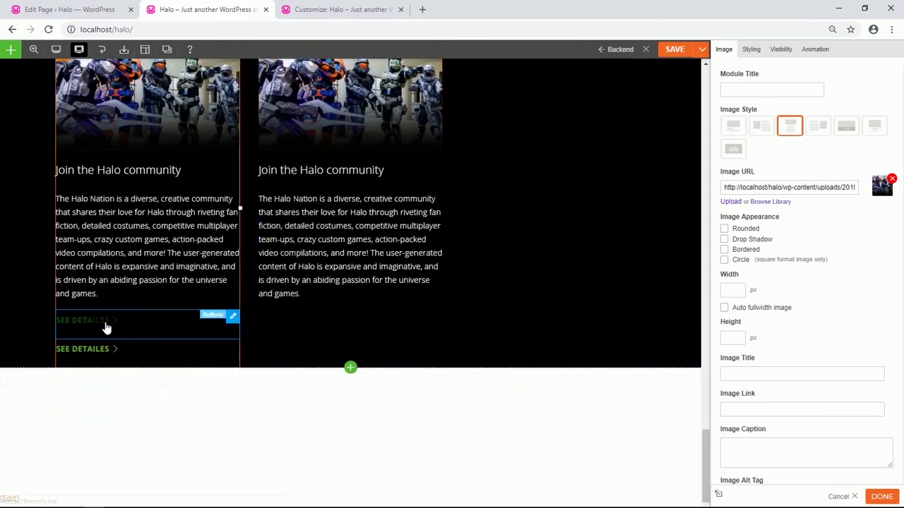
pyautogui.moveTo(97, 349); pyautogui.dragTo(325, 332)
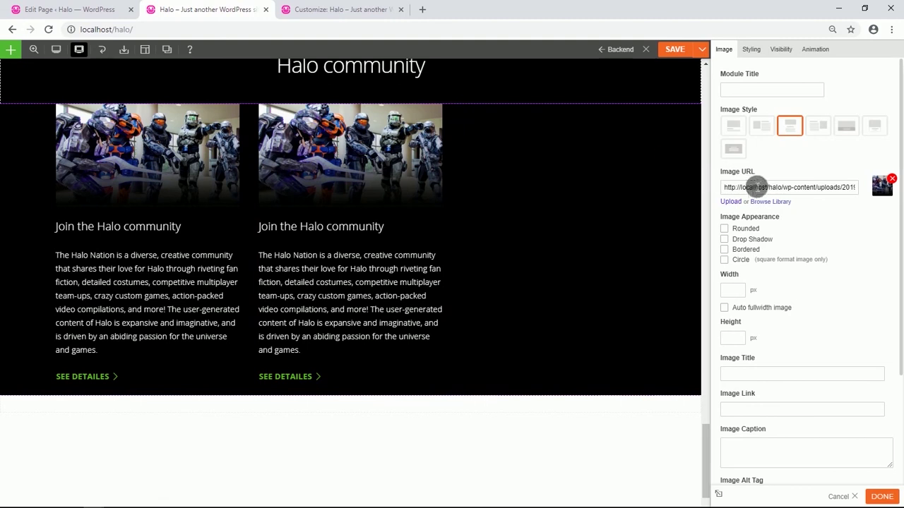
# Give the second card the grey emblem image and a 'Halo Companies' Heading 3 title.
pyautogui.click(769, 201)
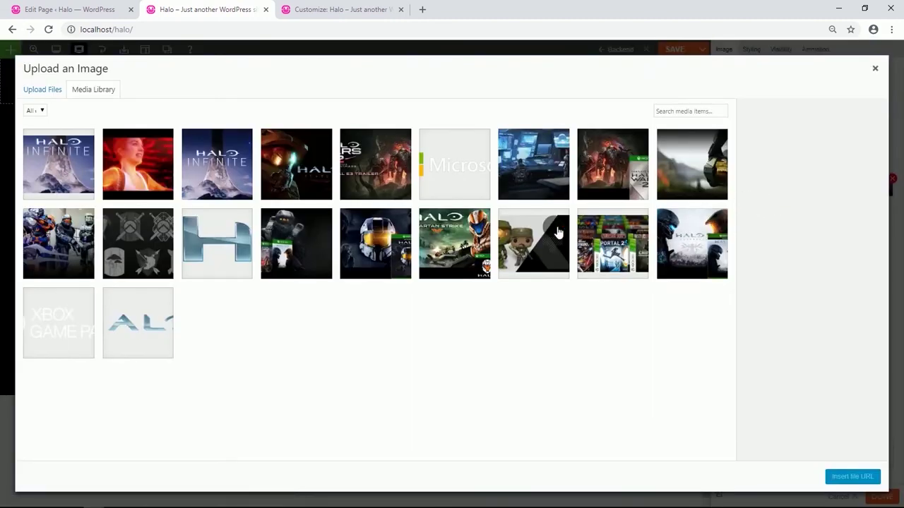
pyautogui.click(129, 244)
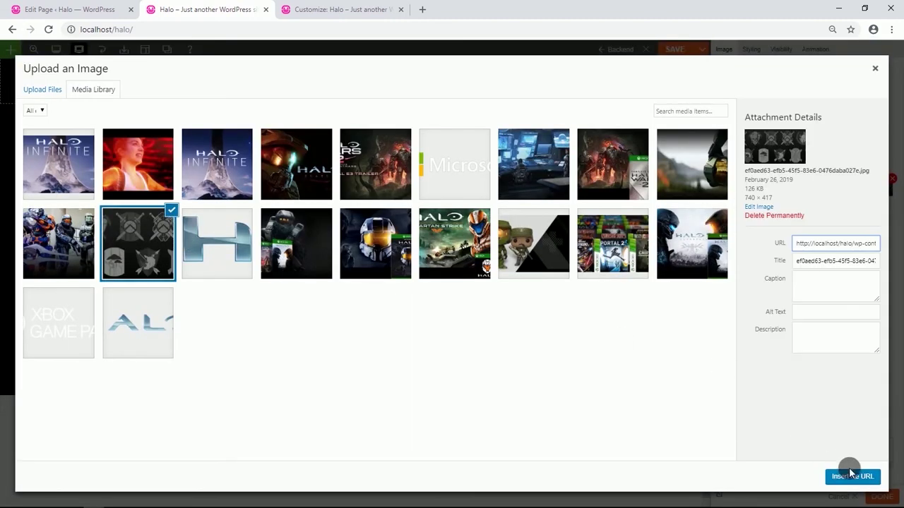
pyautogui.click(851, 475)
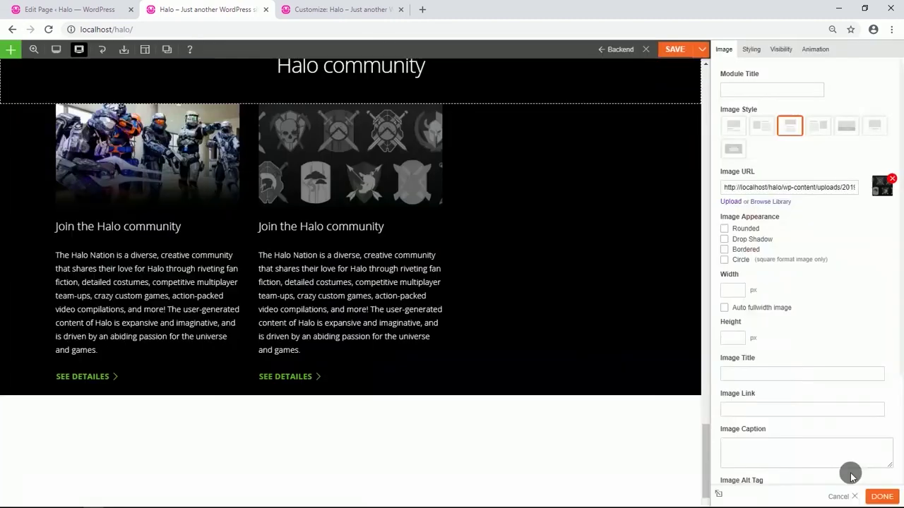
pyautogui.doubleClick(388, 236)
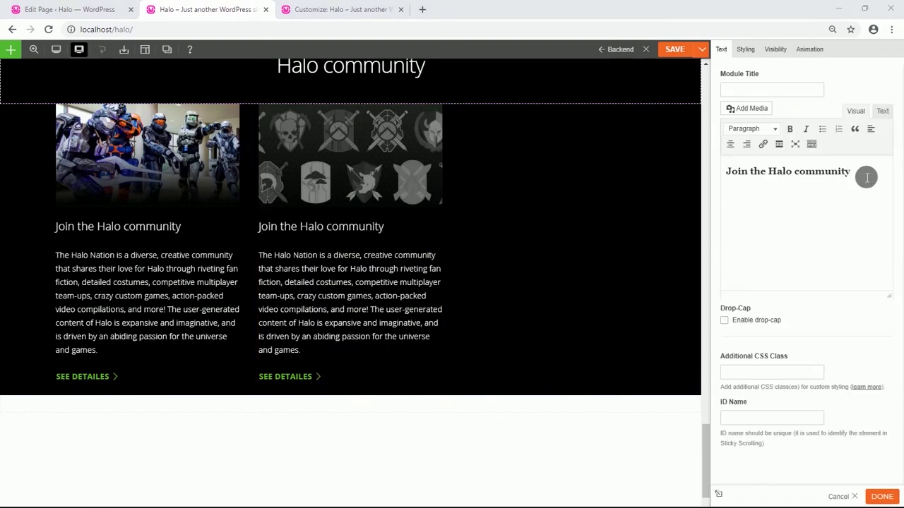
pyautogui.moveTo(867, 177); pyautogui.dragTo(718, 171)
pyautogui.write('Halo Companies')
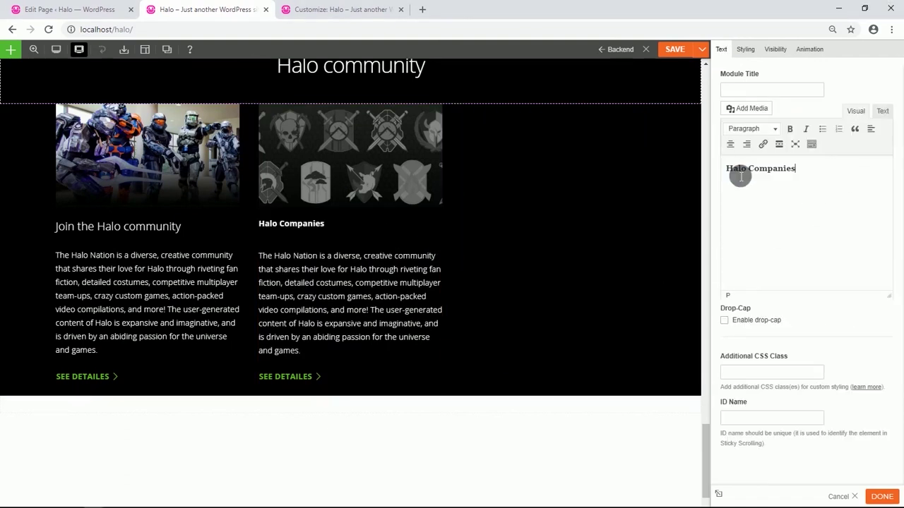
pyautogui.moveTo(819, 169); pyautogui.dragTo(722, 177)
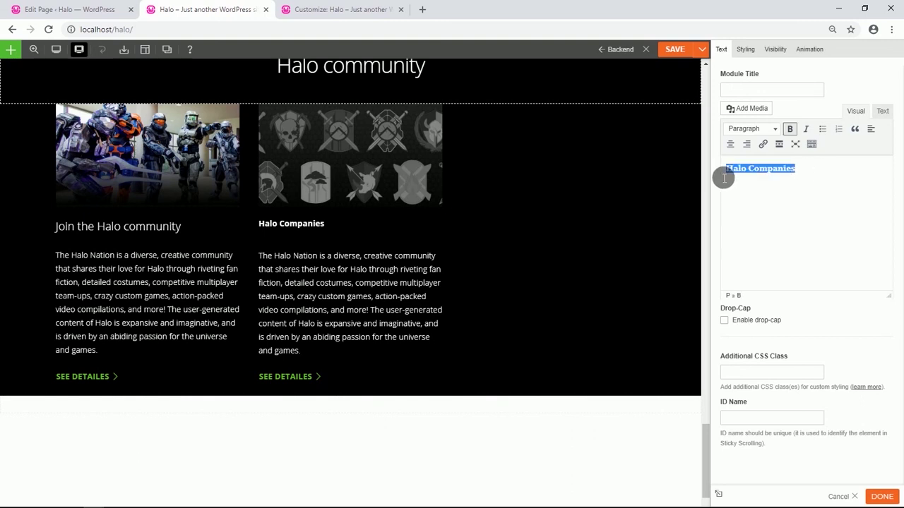
pyautogui.click(789, 129)
pyautogui.click(774, 129)
pyautogui.click(768, 205)
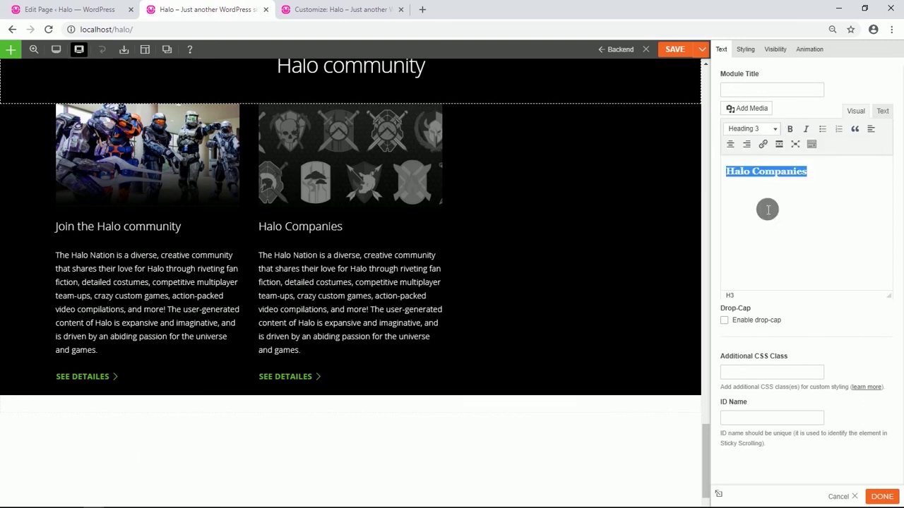
# Replace the second card's description with the Spartan Company text.
pyautogui.click(360, 288)
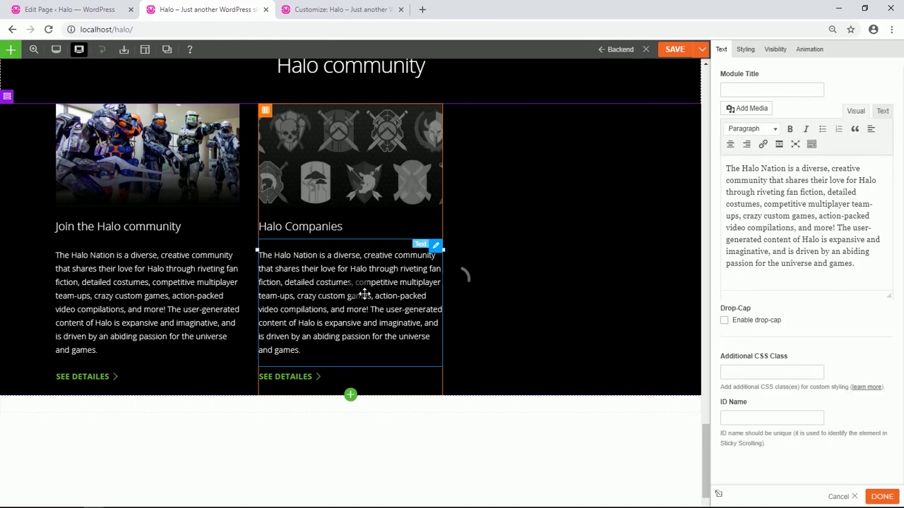
pyautogui.moveTo(873, 274); pyautogui.dragTo(729, 173)
pyautogui.write('Unite under the banner of your custom Spartan Company and take team play to a whole new level! Recruit like-minded UNSC warriors and unlock exclusive Spartan Company Commendations to level up your team as you compete in exciting Arena and Warzone multiplayer matches.')
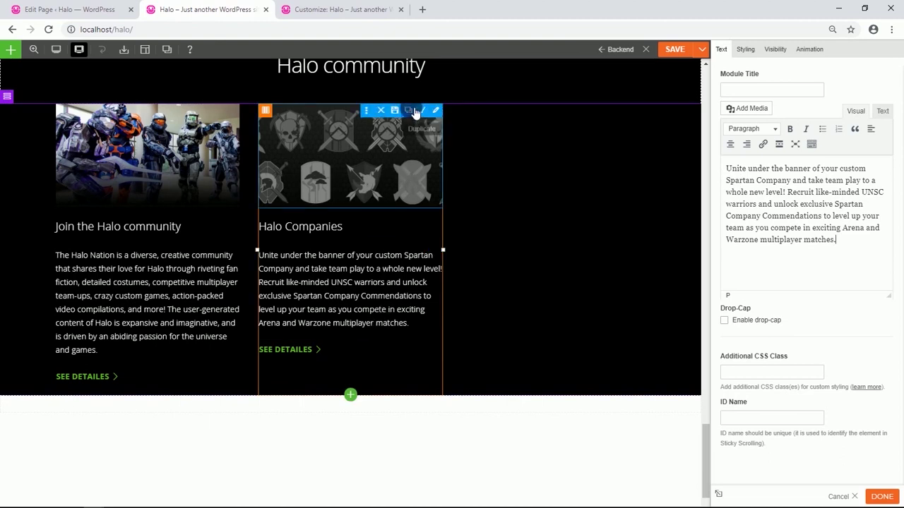
# Duplicate the Halo Companies image, heading, Spartan Company description and SEE DETAILES button into column three.
pyautogui.click(414, 112)
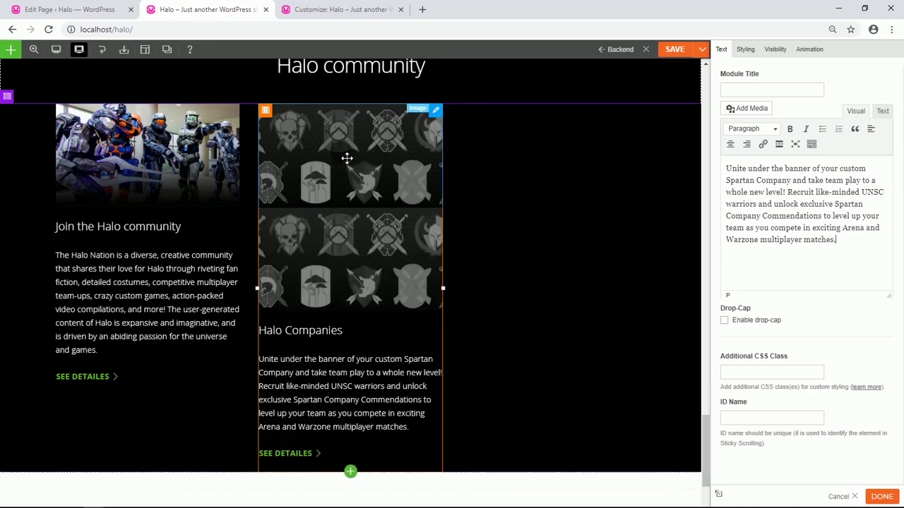
pyautogui.moveTo(346, 157); pyautogui.dragTo(575, 153)
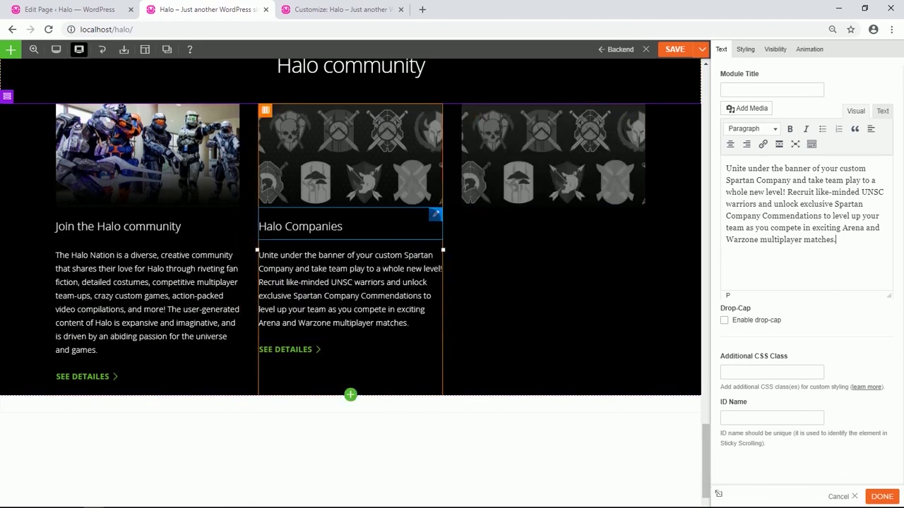
pyautogui.click(409, 214)
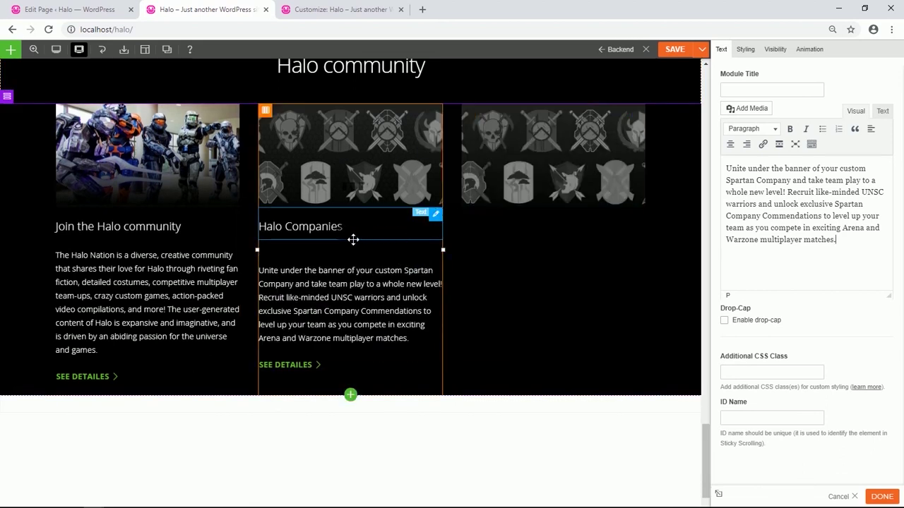
pyautogui.moveTo(332, 228); pyautogui.dragTo(558, 240)
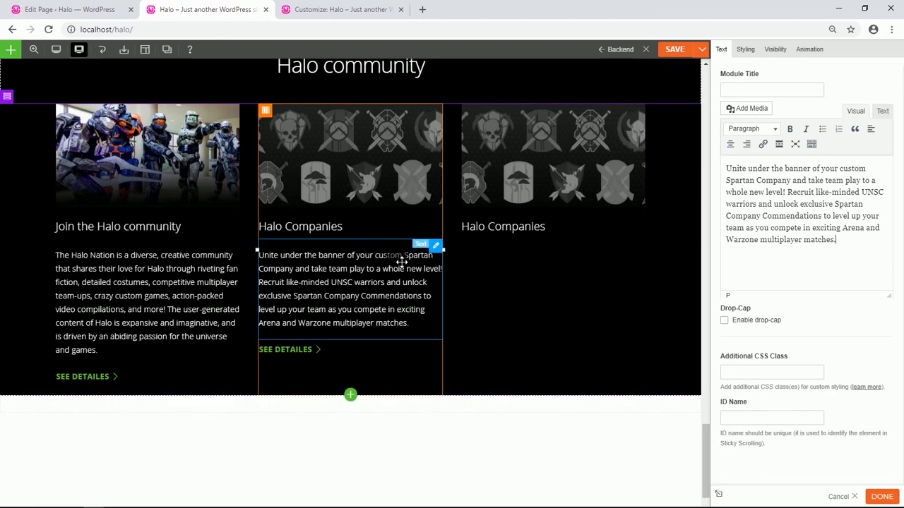
pyautogui.click(409, 246)
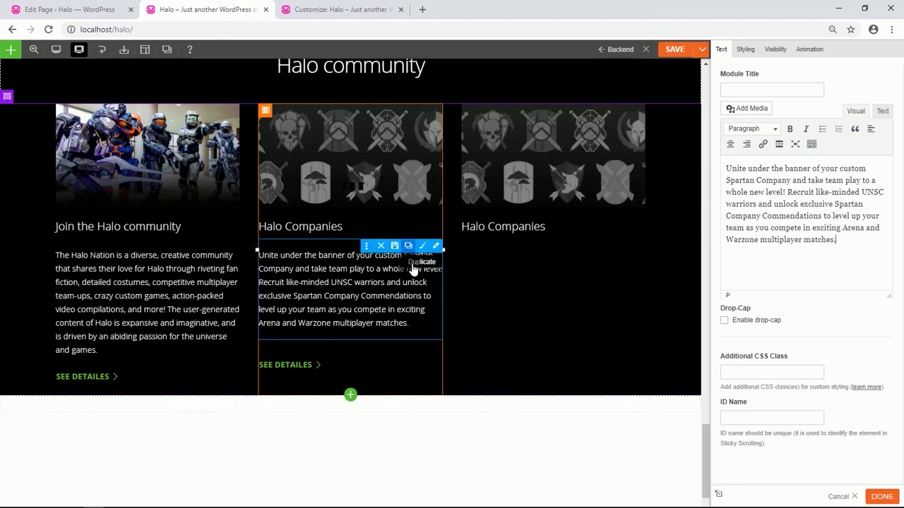
pyautogui.moveTo(364, 299); pyautogui.dragTo(540, 285)
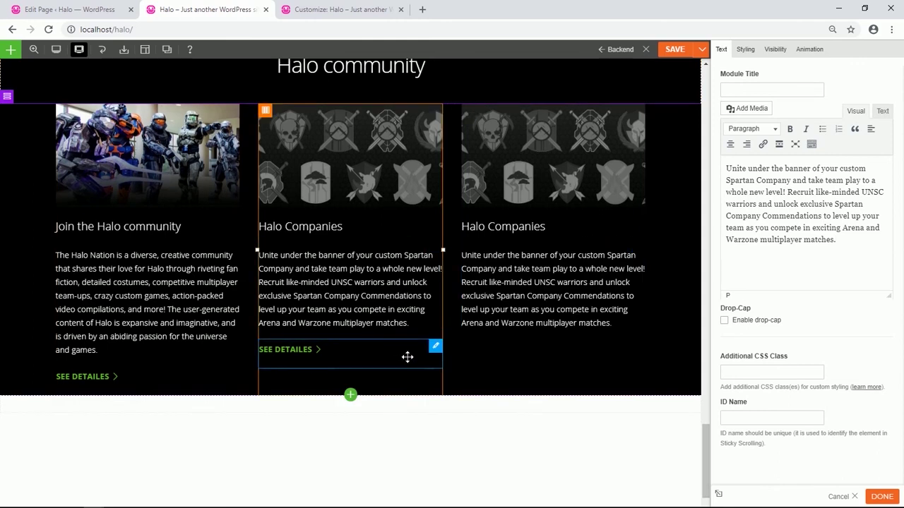
pyautogui.moveTo(434, 345)
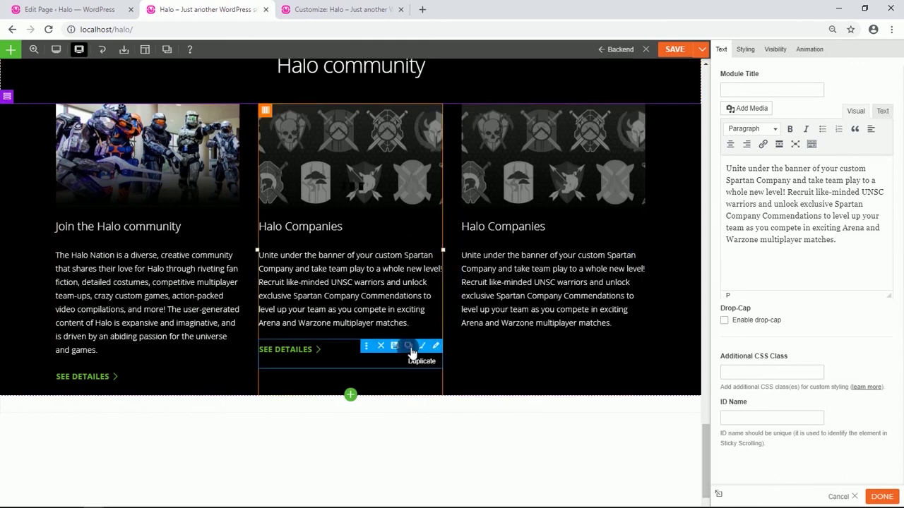
pyautogui.click(410, 348)
pyautogui.moveTo(322, 363); pyautogui.dragTo(557, 363)
# Swap the third card's image for the blue control-room picture.
pyautogui.click(564, 170)
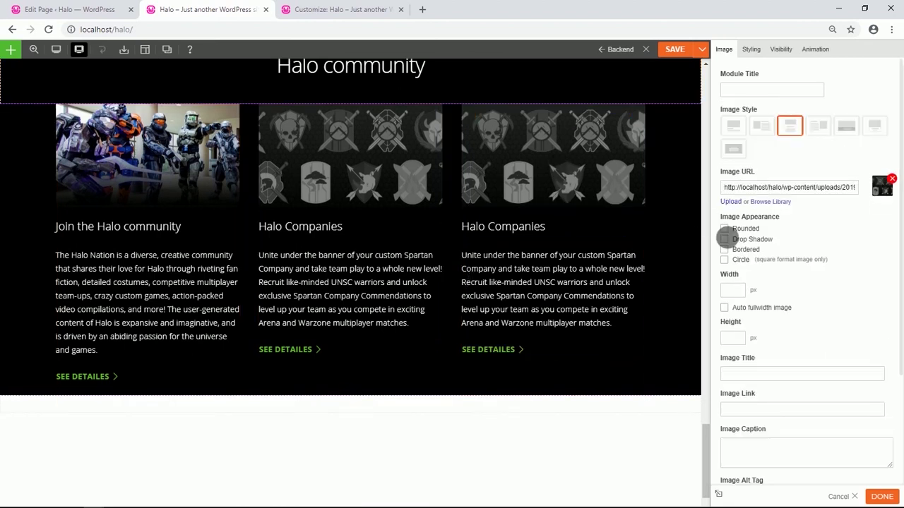
pyautogui.click(770, 212)
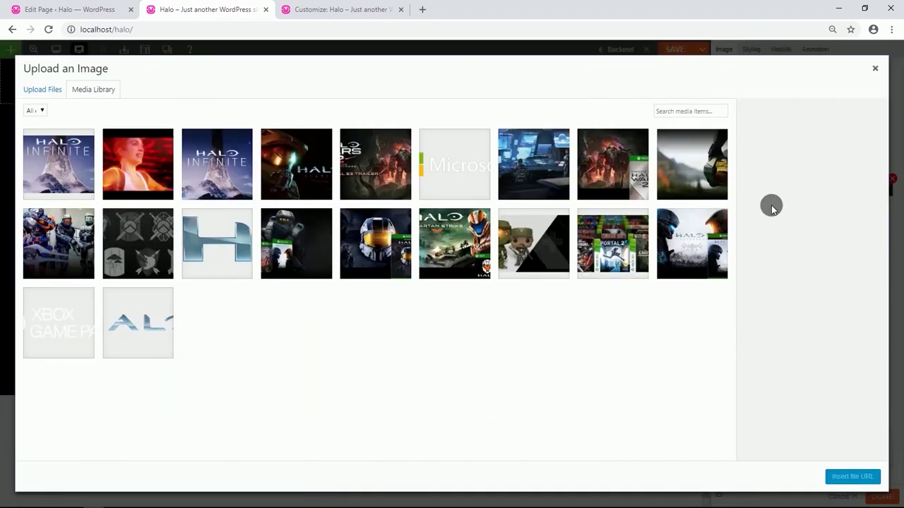
pyautogui.click(559, 161)
pyautogui.click(843, 470)
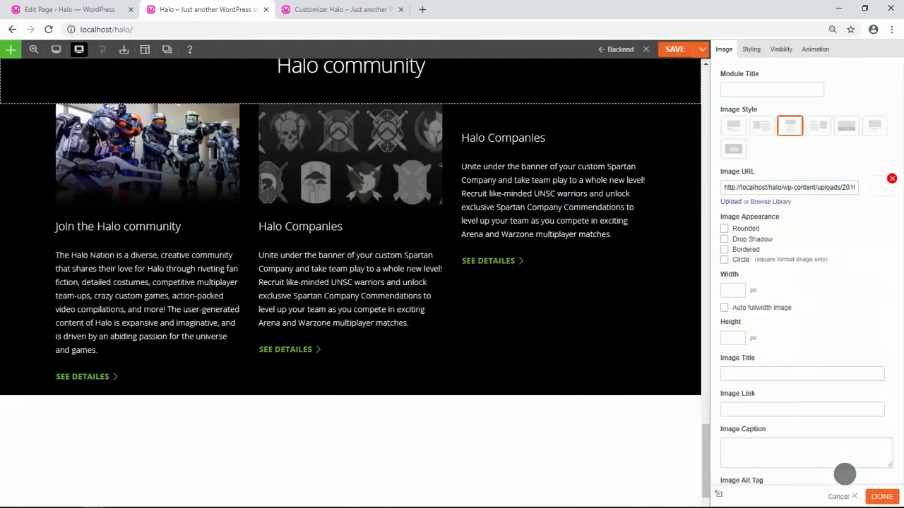
# Retitle the third card 'Halo community feedback program' as a Heading 3.
pyautogui.click(523, 232)
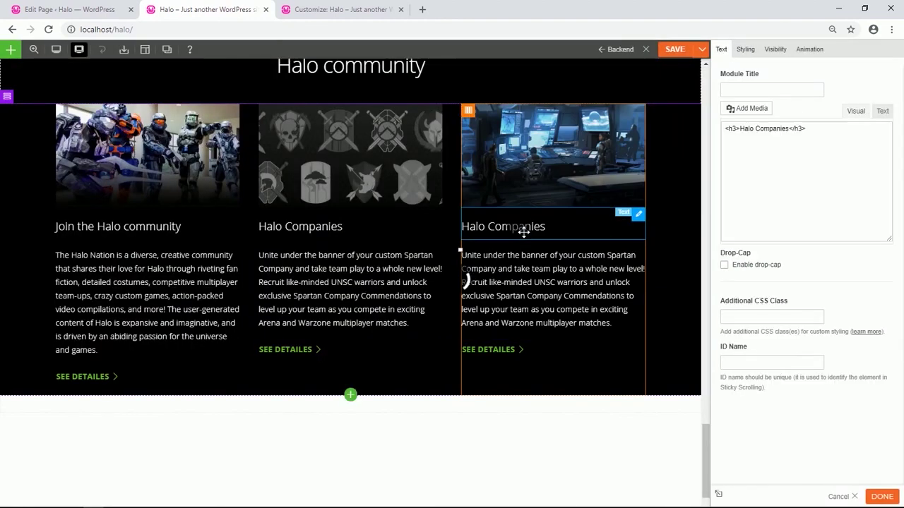
pyautogui.moveTo(817, 173); pyautogui.dragTo(744, 174)
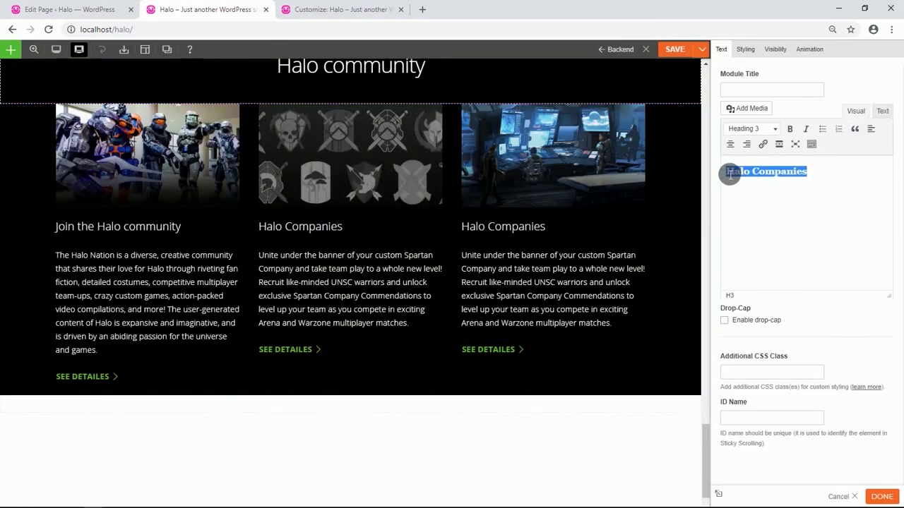
pyautogui.write('Halo community feedback program')
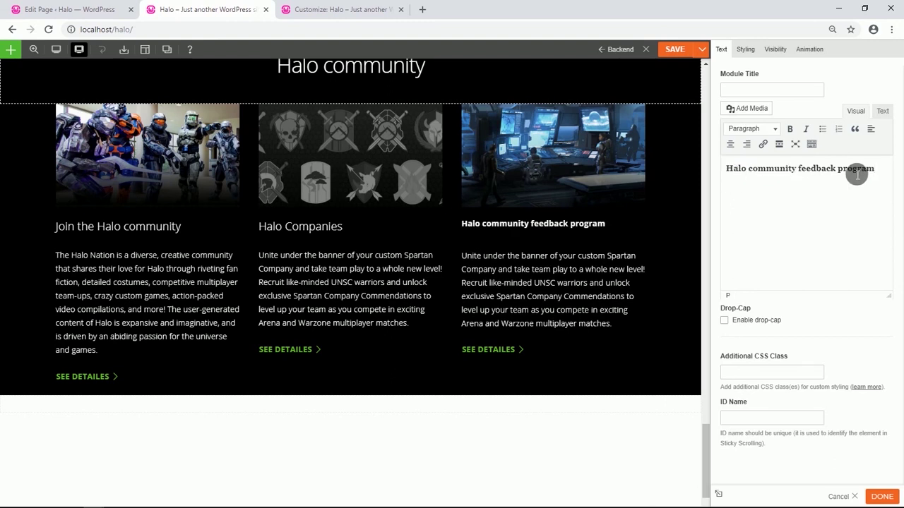
pyautogui.moveTo(881, 172); pyautogui.dragTo(745, 180)
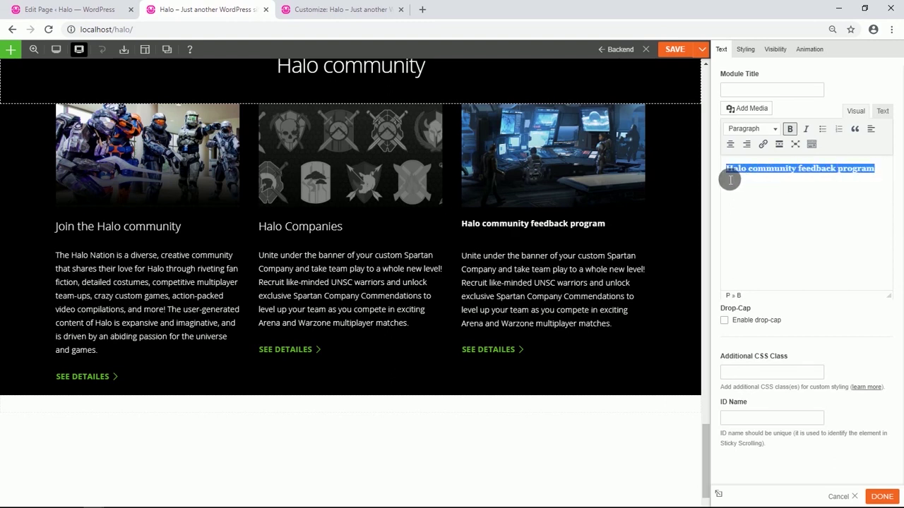
pyautogui.click(788, 128)
pyautogui.click(767, 129)
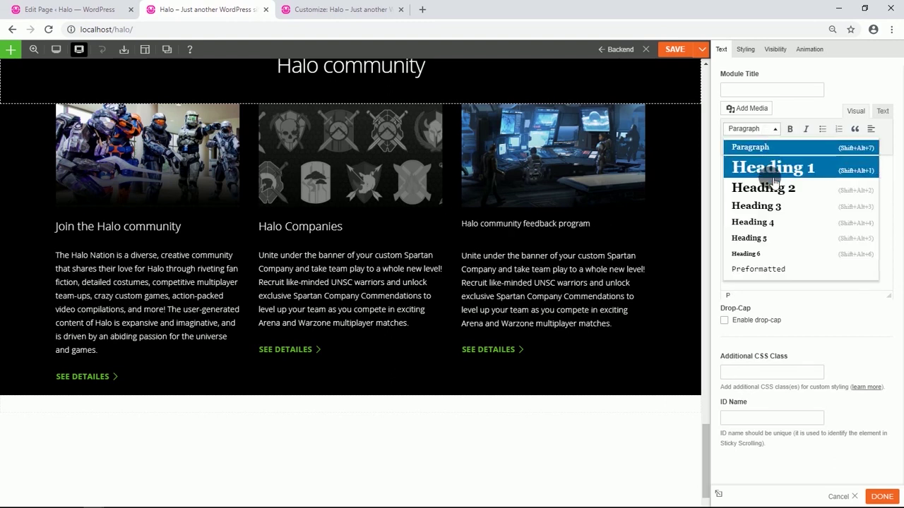
pyautogui.click(771, 205)
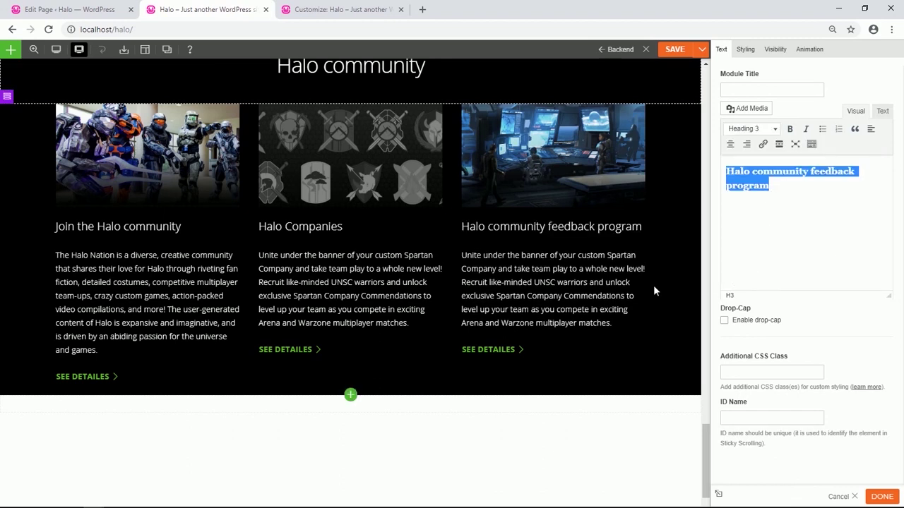
# Paste the HCFP description into the third card and relabel its button LEARN MORE.
pyautogui.click(523, 301)
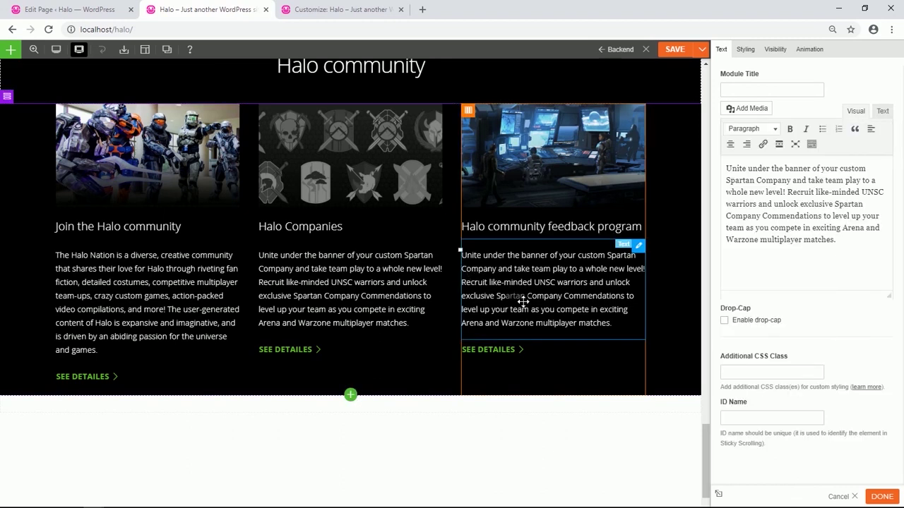
pyautogui.moveTo(858, 243); pyautogui.dragTo(731, 172)
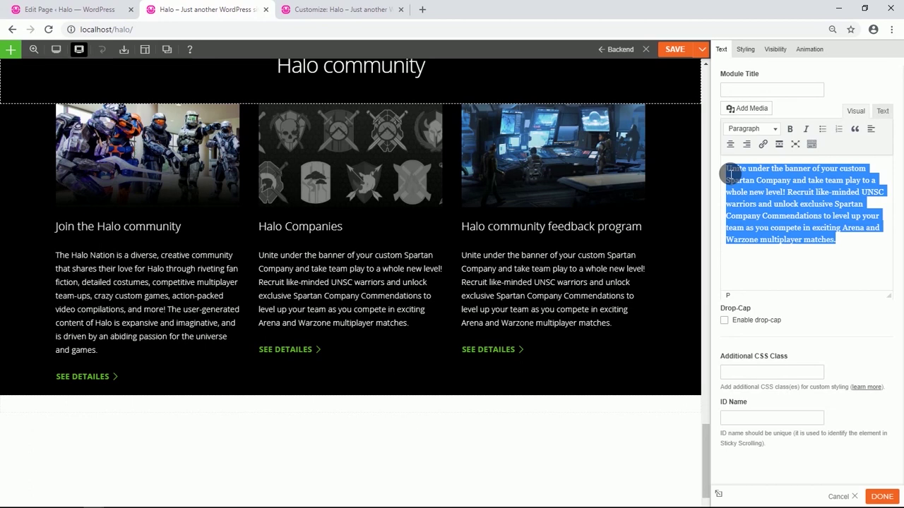
pyautogui.write("The Halo Community Feedback Program (HCFP) is run by the Xbox Research Team and is open to anyone age 18 or older from seasoned Halo veterans to brand new recruits. When you choose to join the HCFP you'll become eligible to receive periodic surveys that offer a chance to share your unique perspectives and help the 343 Industries team create even better Halo games, products, and experiences.")
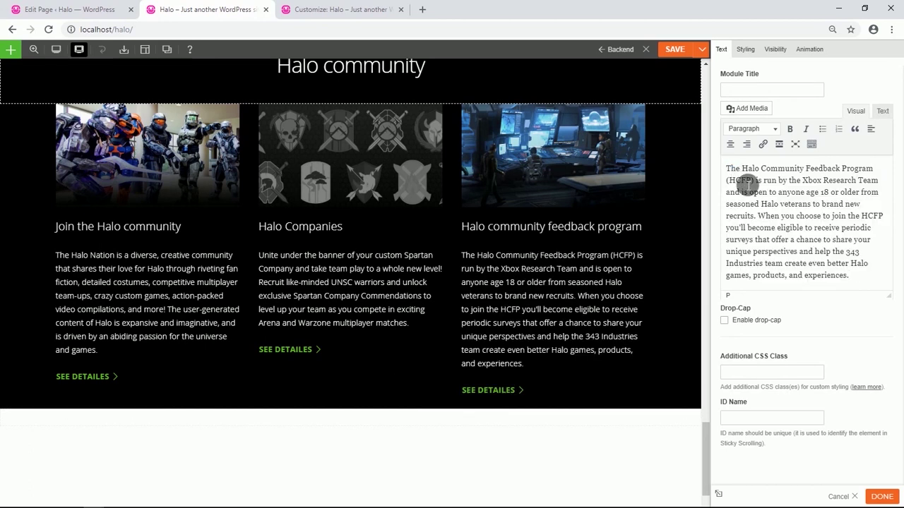
pyautogui.click(503, 404)
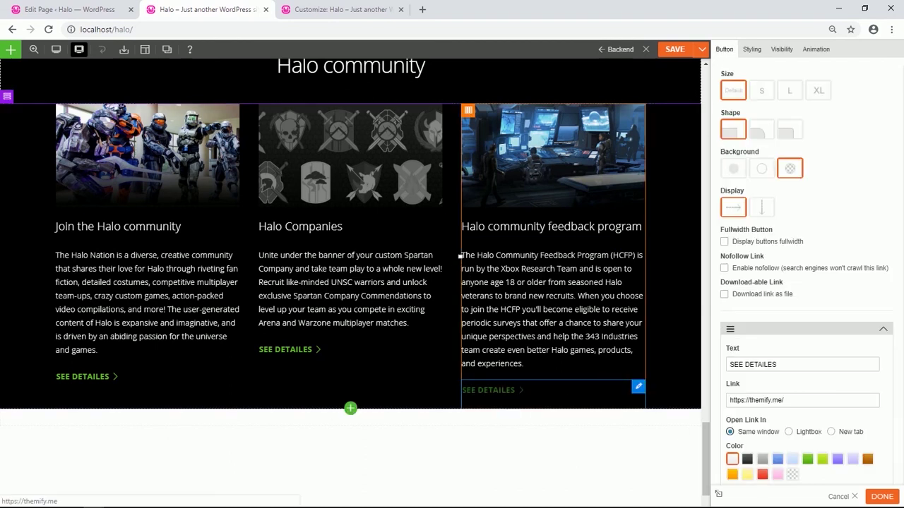
pyautogui.moveTo(788, 367); pyautogui.dragTo(734, 364)
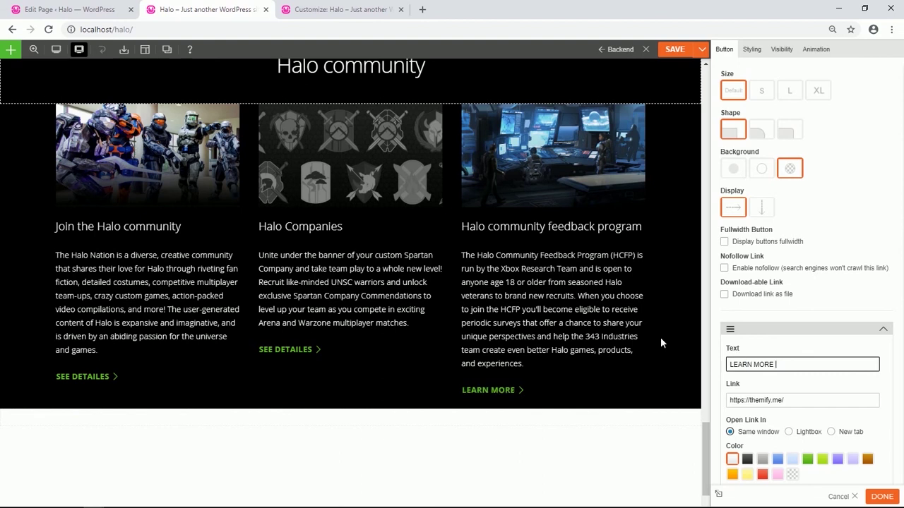
pyautogui.scroll(2, 661, 343)
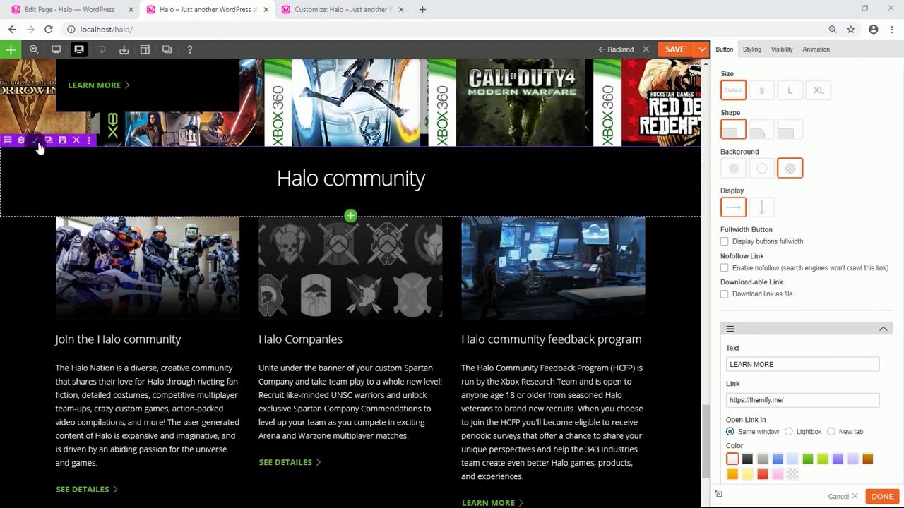
# Duplicate the Halo community title row and move the copy below the three cards.
pyautogui.click(52, 141)
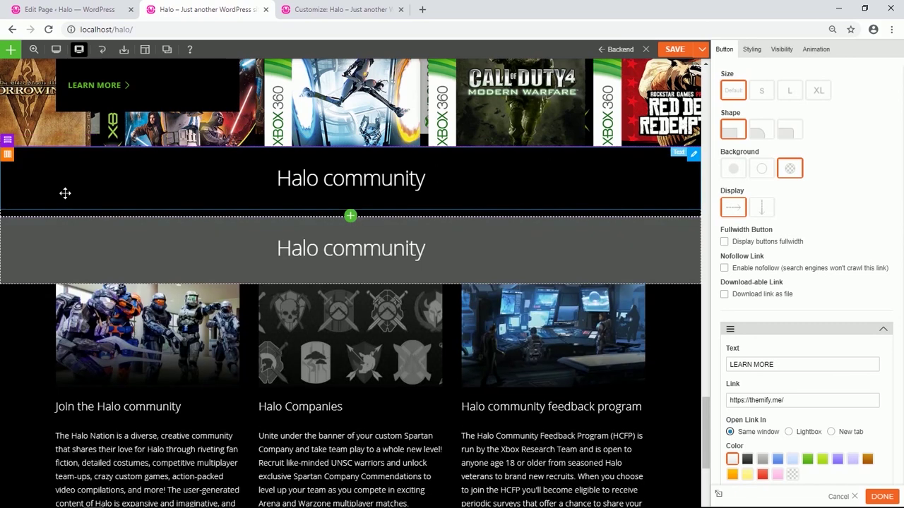
pyautogui.moveTo(18, 211)
pyautogui.moveTo(13, 213); pyautogui.dragTo(238, 402)
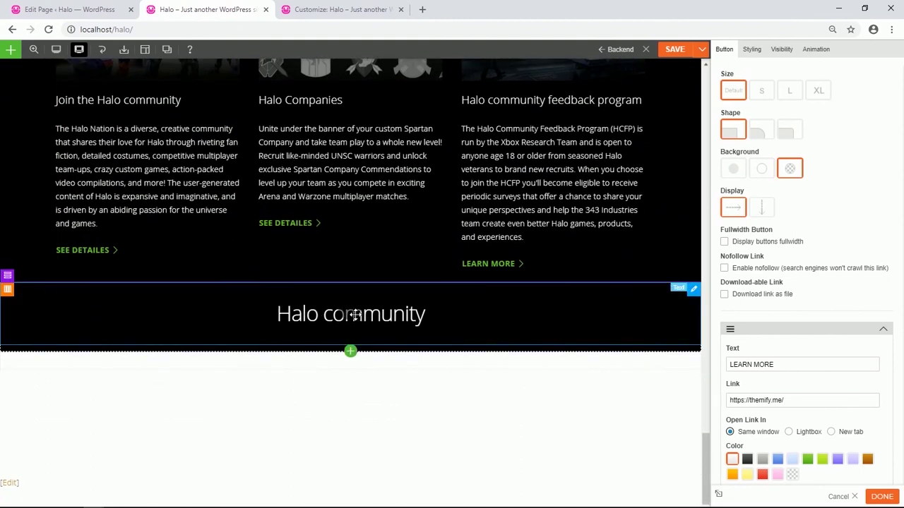
# Retitle the copied heading 'Get the games' and format it as Heading 1.
pyautogui.doubleClick(351, 315)
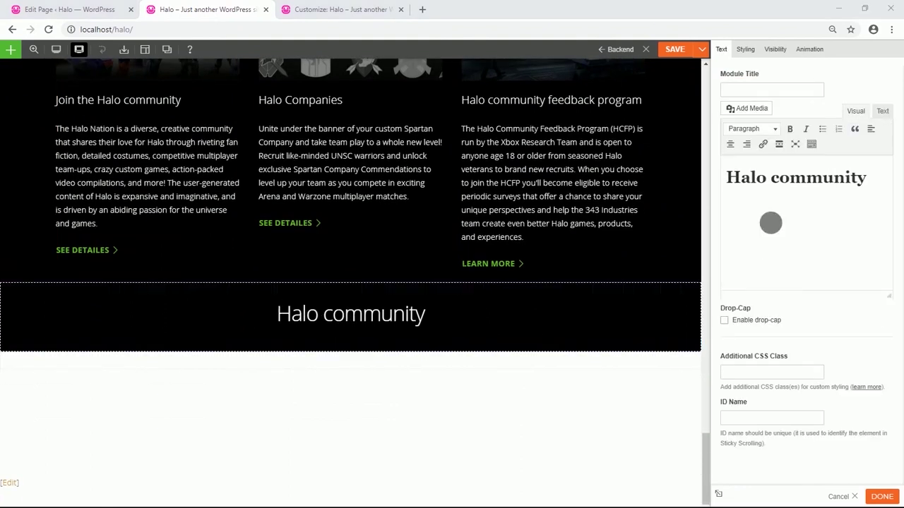
pyautogui.moveTo(873, 183); pyautogui.dragTo(728, 180)
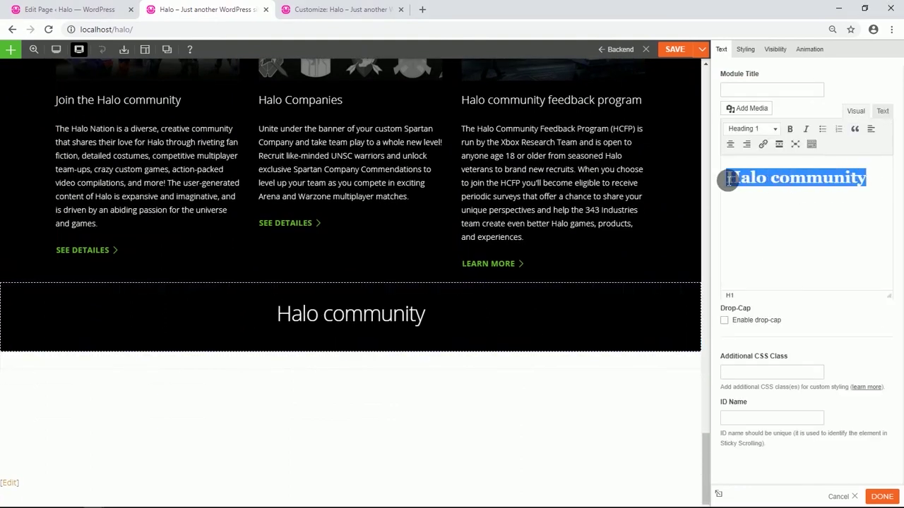
pyautogui.write('Get the games')
pyautogui.moveTo(798, 175); pyautogui.dragTo(733, 171)
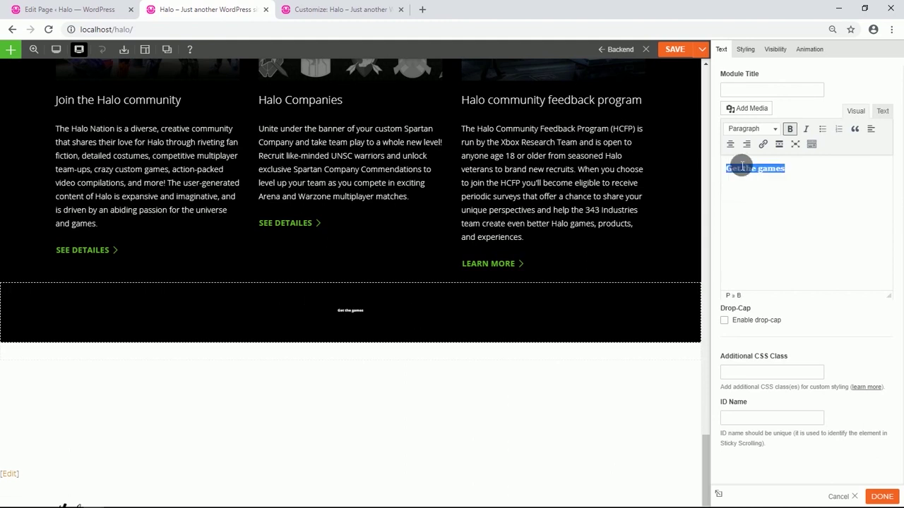
pyautogui.click(785, 128)
pyautogui.click(775, 128)
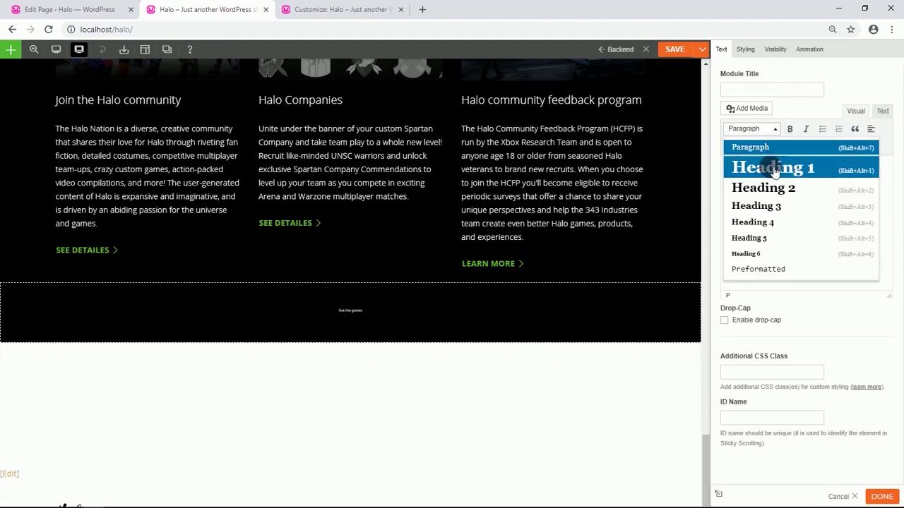
pyautogui.click(774, 169)
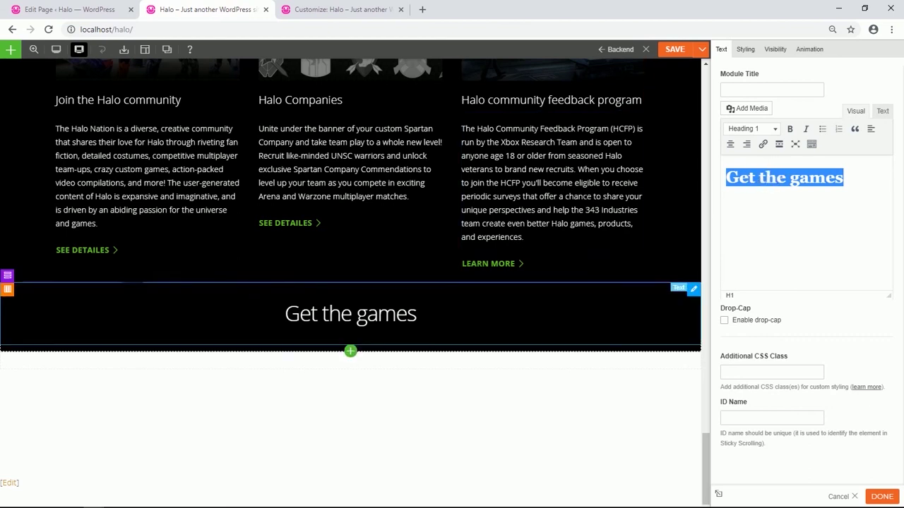
pyautogui.scroll(-1, 68, 294)
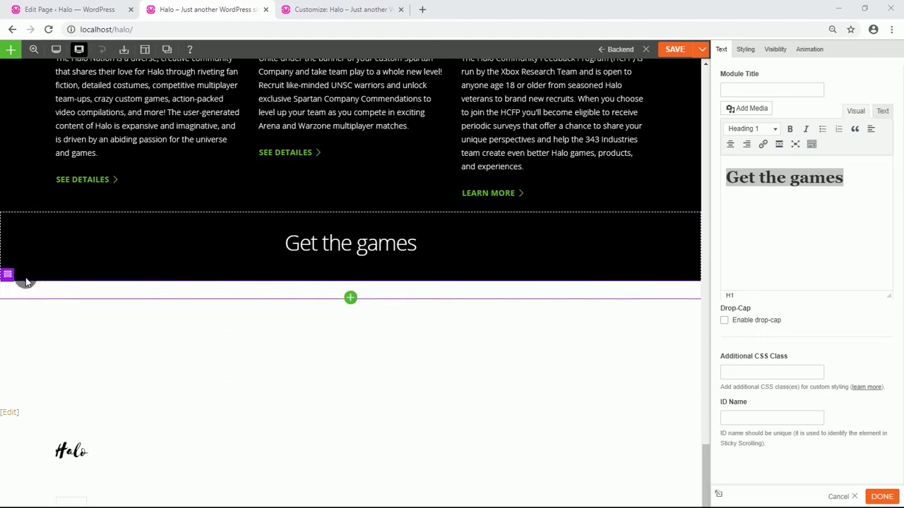
# Give the new row a black (#000000) background colour.
pyautogui.moveTo(9, 276)
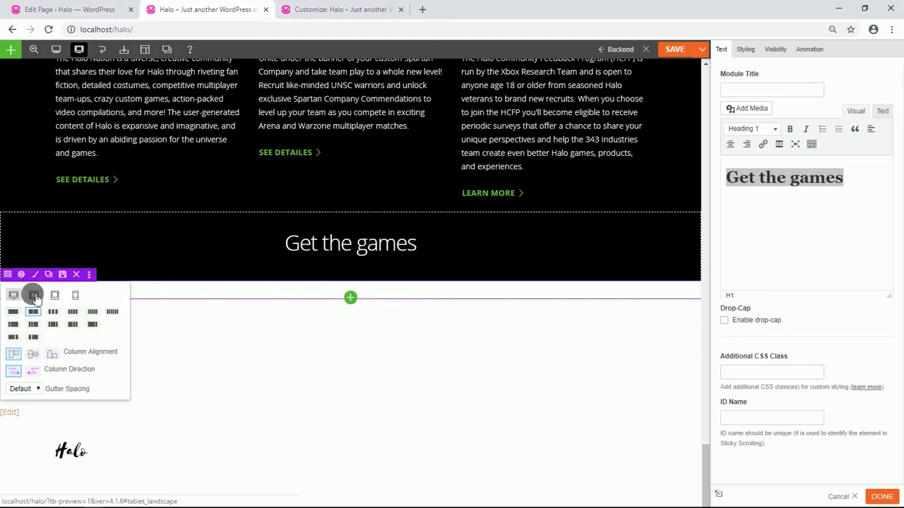
pyautogui.click(22, 275)
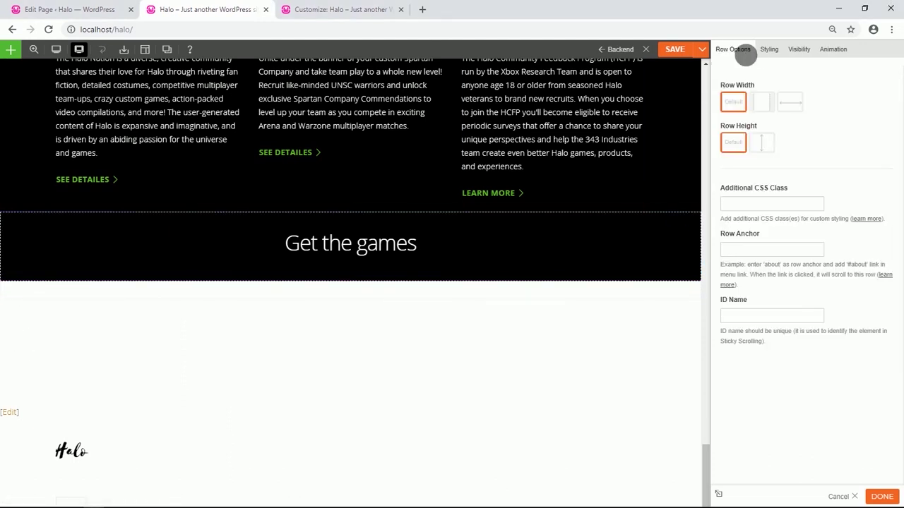
pyautogui.click(768, 51)
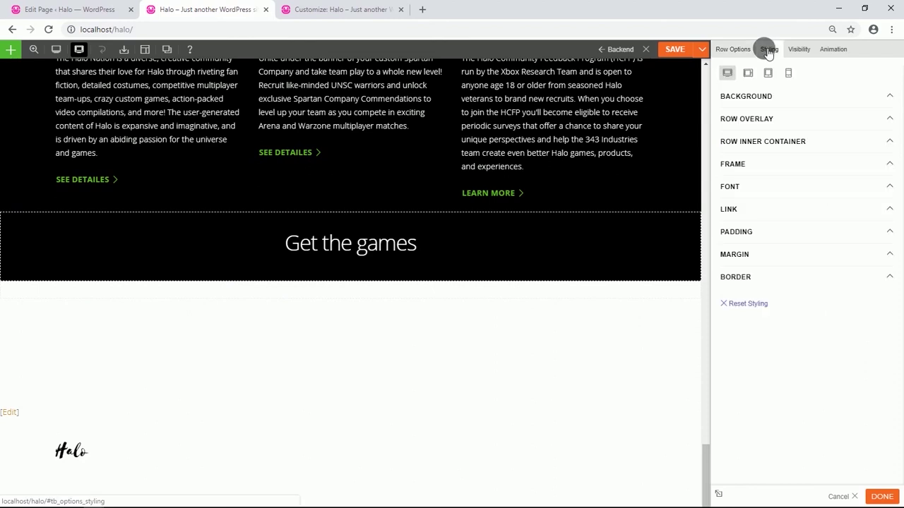
pyautogui.click(752, 96)
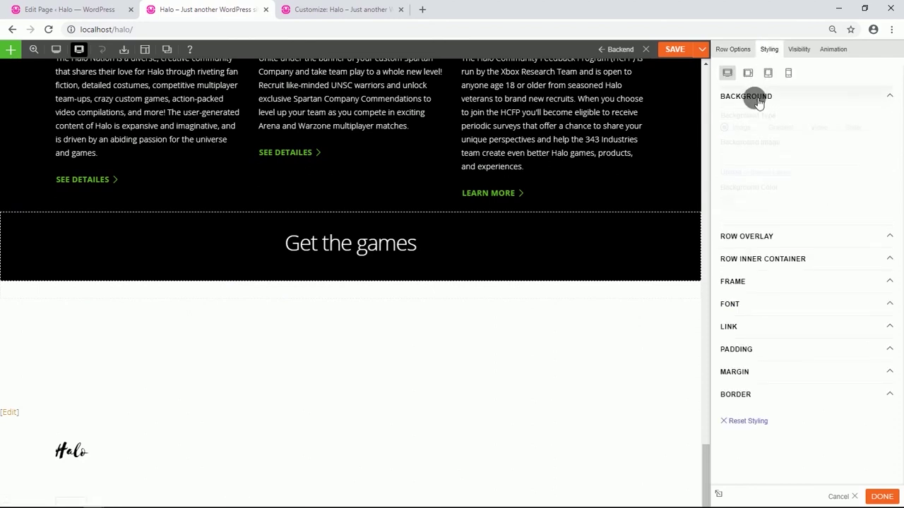
pyautogui.click(735, 209)
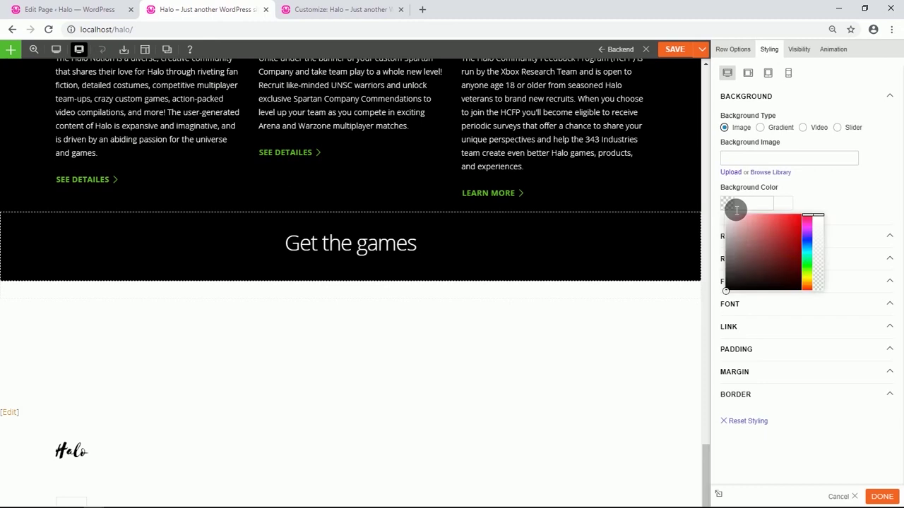
pyautogui.moveTo(731, 223); pyautogui.dragTo(715, 208)
pyautogui.click(823, 195)
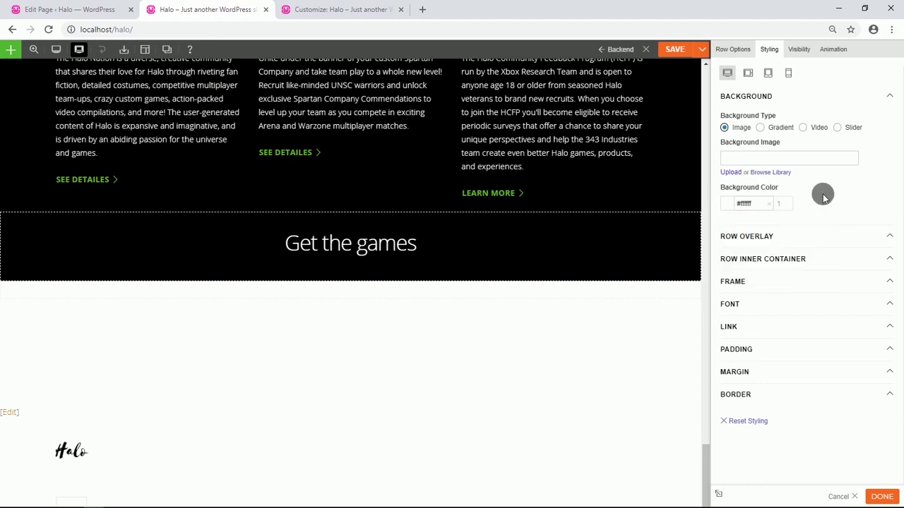
pyautogui.click(728, 203)
pyautogui.moveTo(747, 254); pyautogui.dragTo(721, 288)
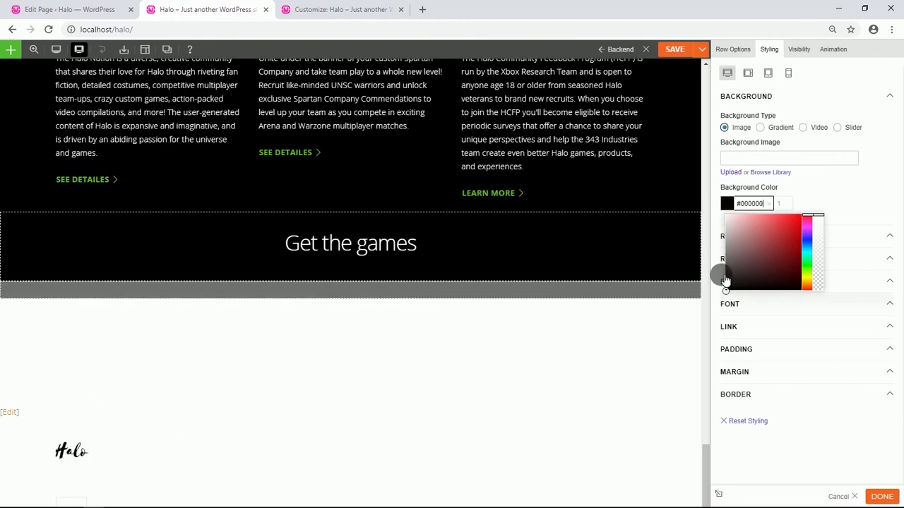
pyautogui.click(813, 195)
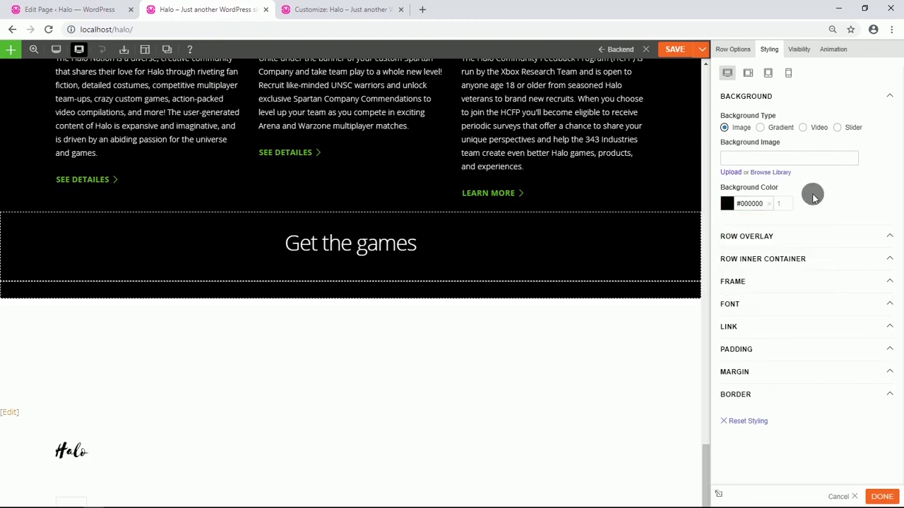
# Set the row's font colour to white (#ffffff) and add 1% top padding.
pyautogui.click(758, 306)
pyautogui.click(731, 377)
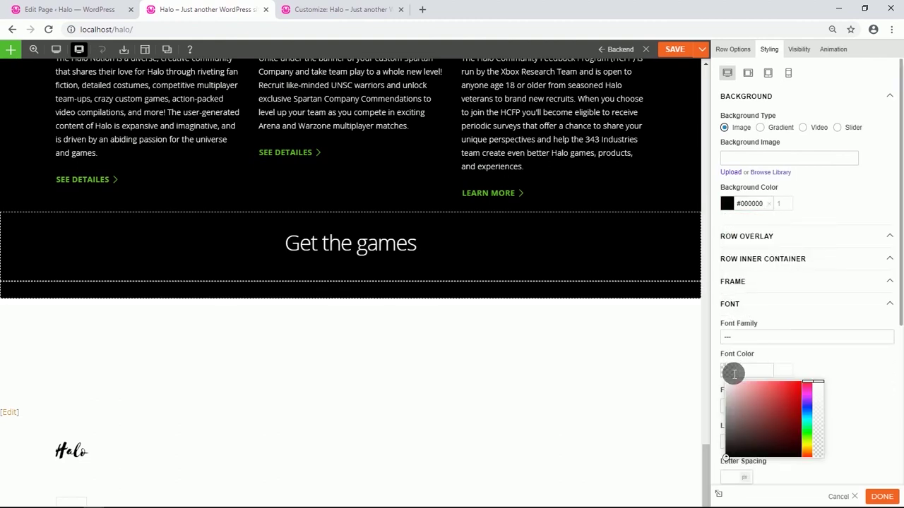
pyautogui.moveTo(732, 389); pyautogui.dragTo(726, 368)
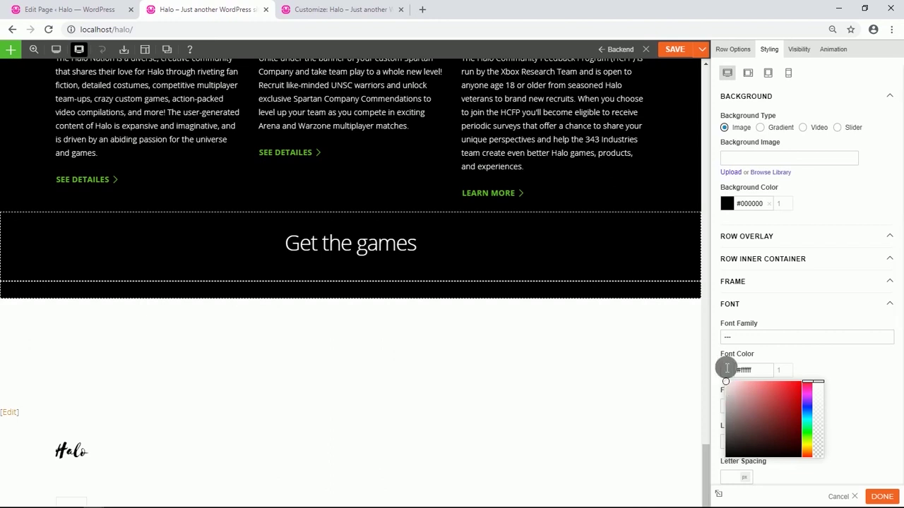
pyautogui.click(801, 357)
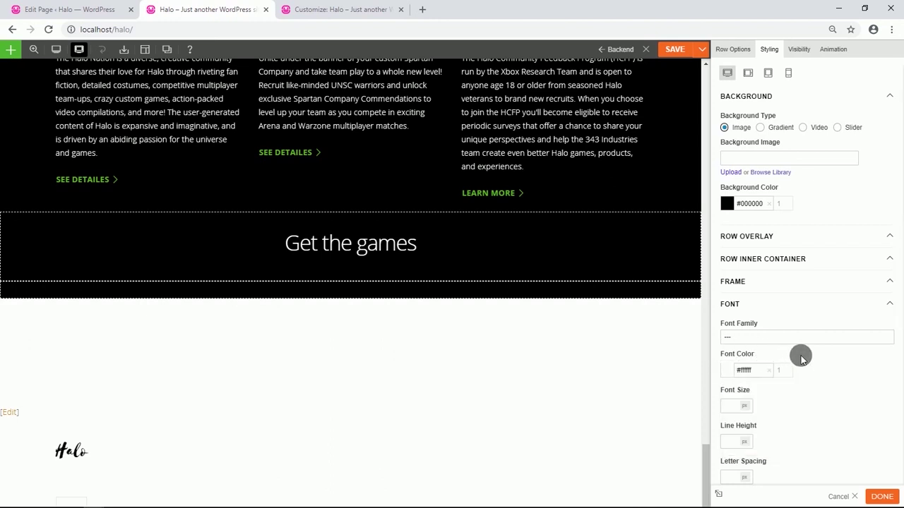
pyautogui.scroll(-2, 799, 358)
pyautogui.scroll(-3, 800, 358)
pyautogui.click(777, 382)
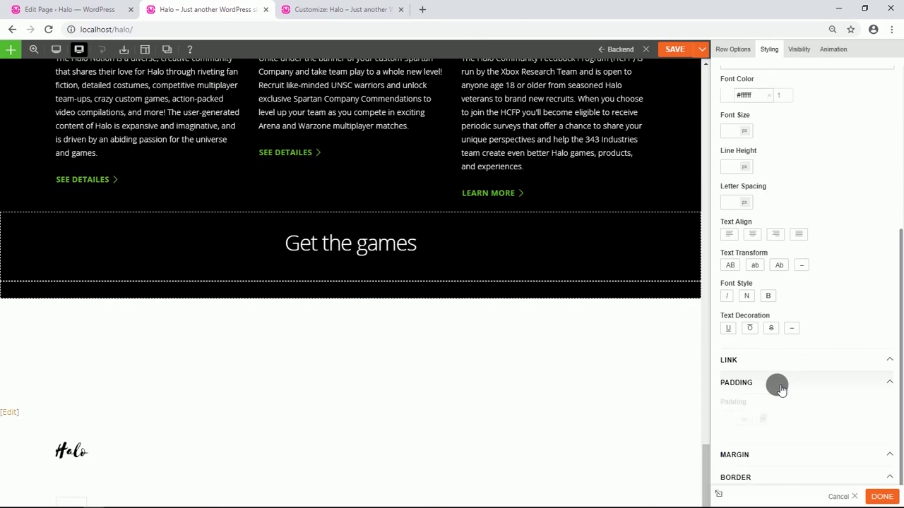
pyautogui.click(763, 417)
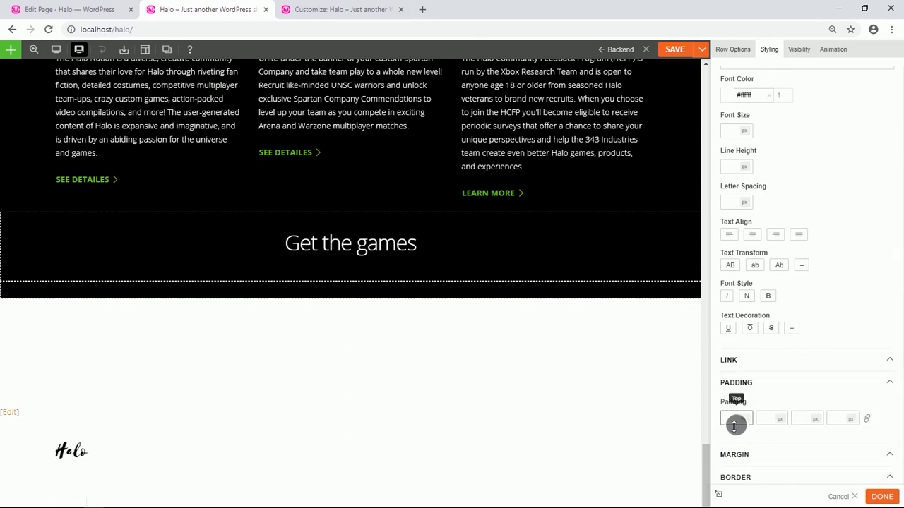
pyautogui.write('10')
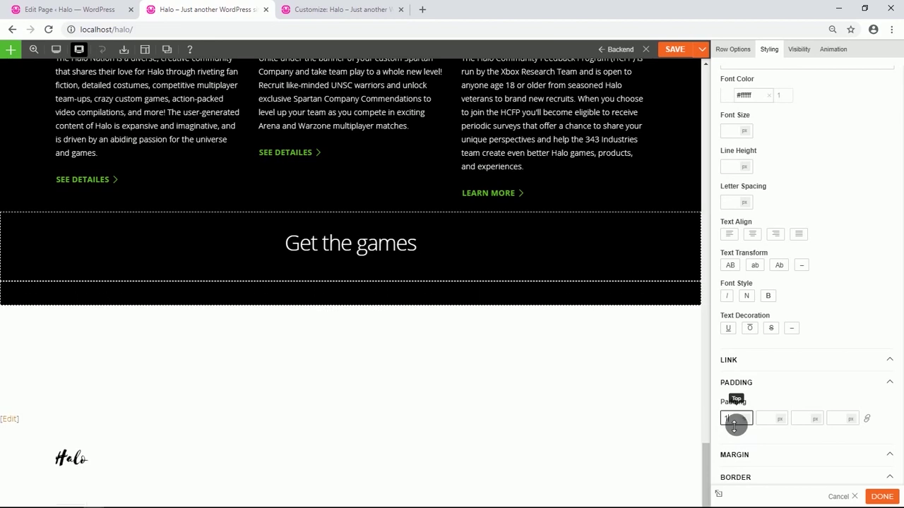
pyautogui.click(351, 305)
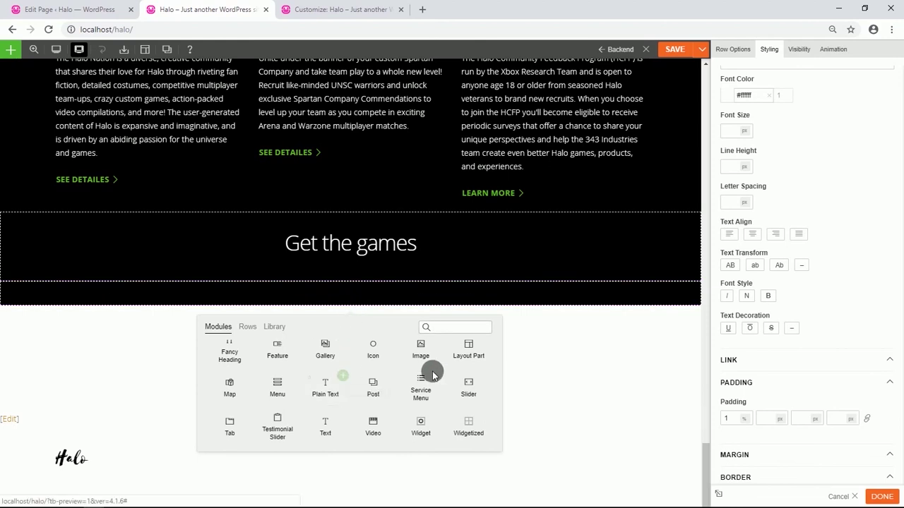
# Add a centred Image module showing the Halo Wars 2 cover to the games row.
pyautogui.moveTo(421, 349); pyautogui.dragTo(244, 310)
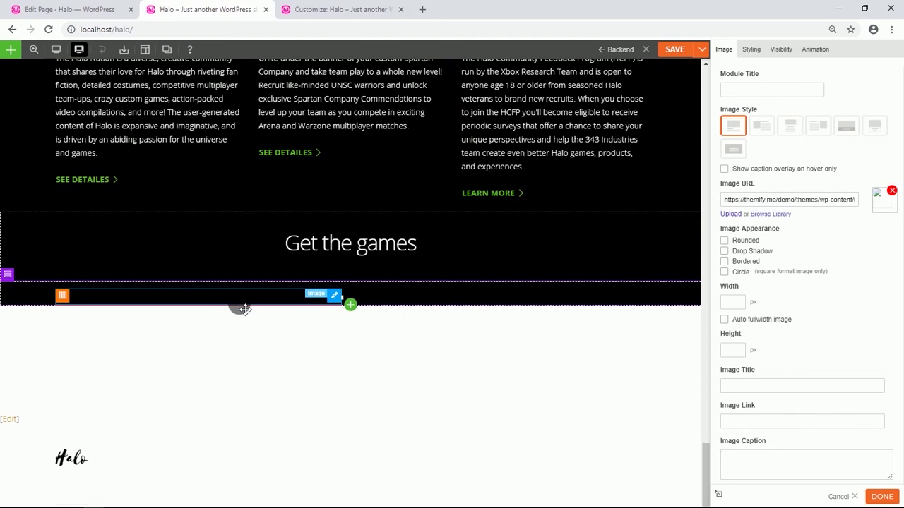
pyautogui.click(788, 127)
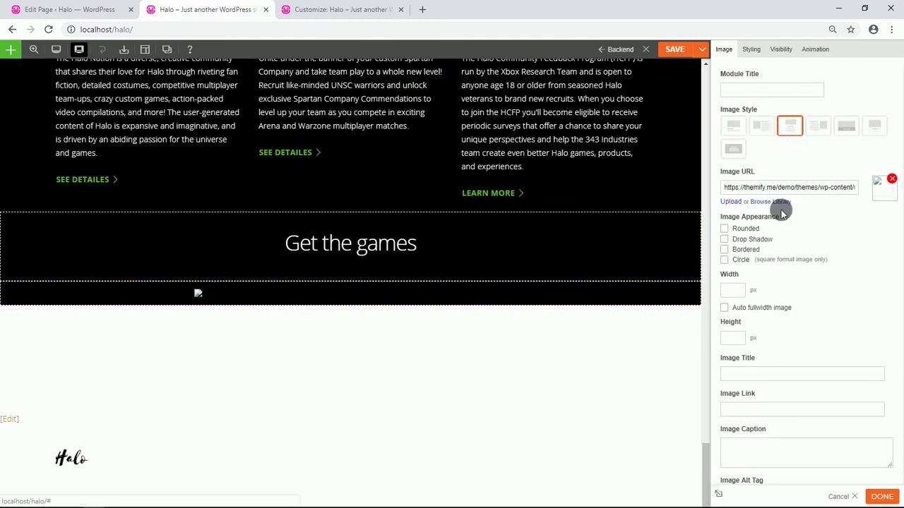
pyautogui.click(769, 203)
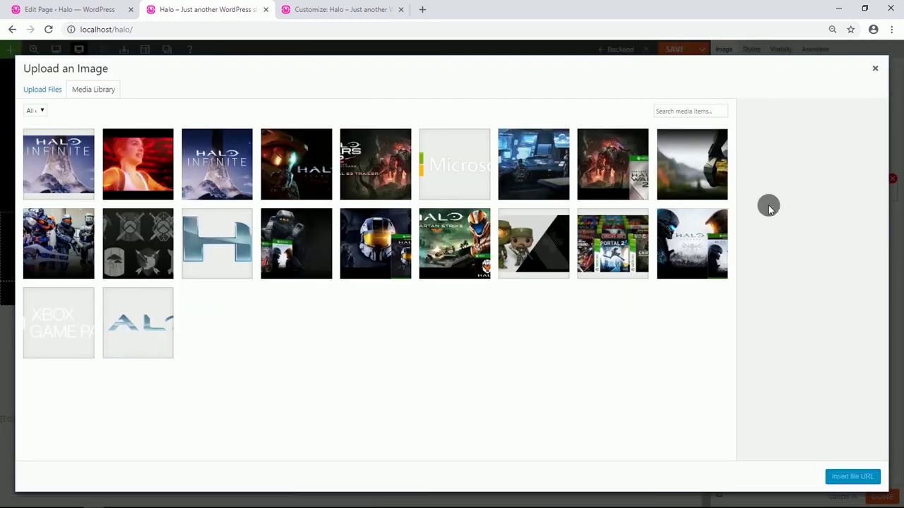
pyautogui.click(617, 171)
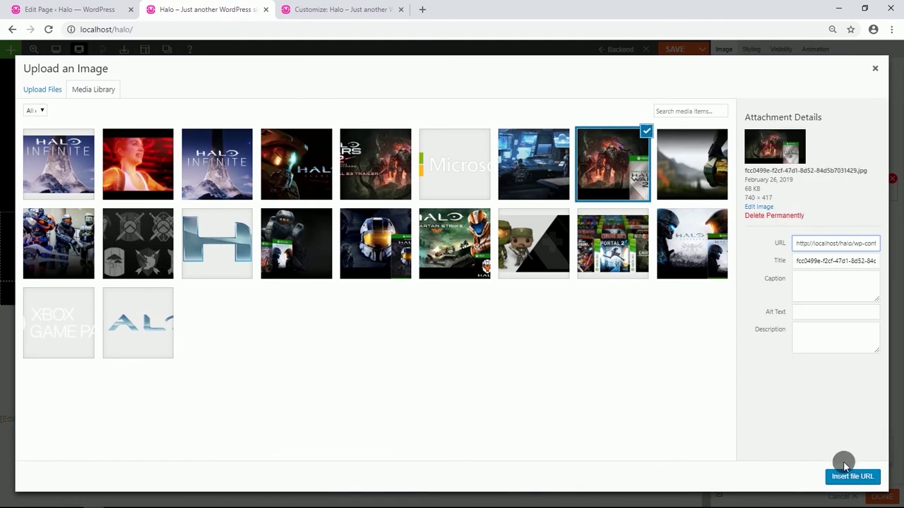
pyautogui.click(847, 475)
pyautogui.scroll(-3, 411, 344)
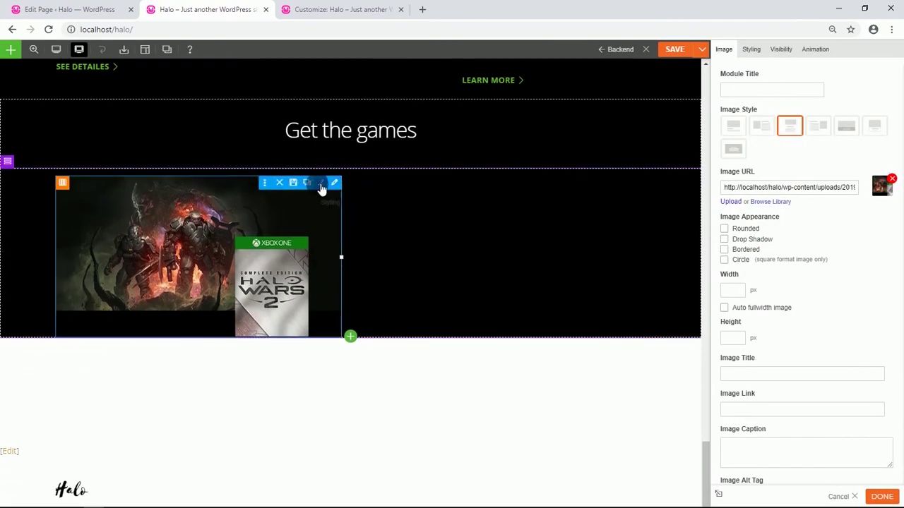
# Duplicate the image into the right column and swap it for the Master Chief Halo cover.
pyautogui.click(316, 185)
pyautogui.moveTo(277, 229); pyautogui.dragTo(527, 220)
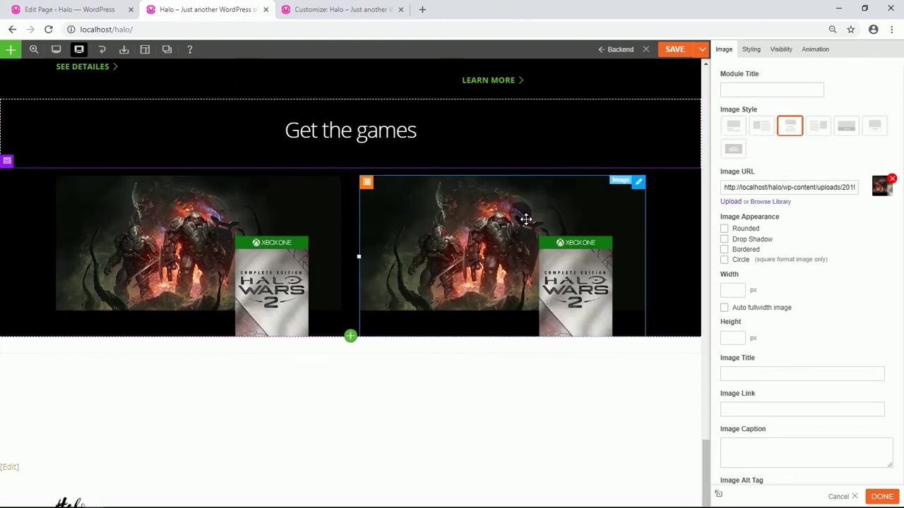
pyautogui.click(775, 204)
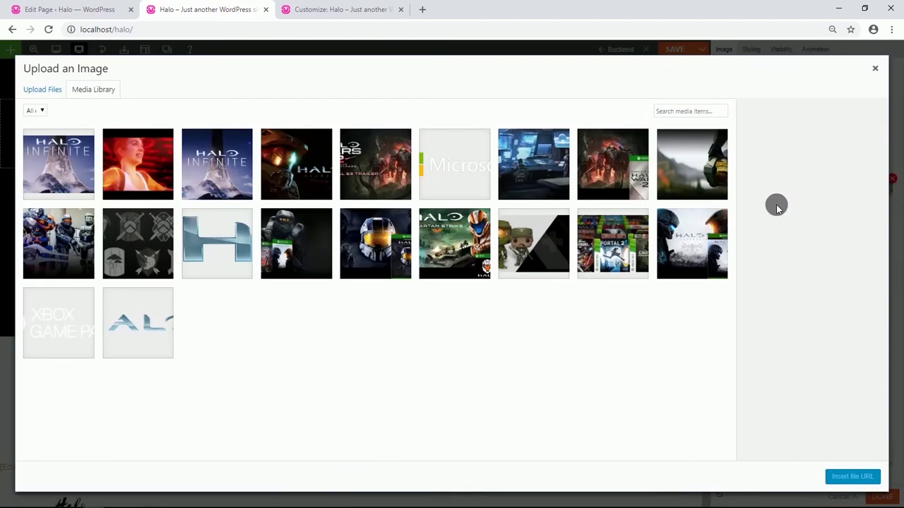
pyautogui.click(383, 247)
pyautogui.click(856, 476)
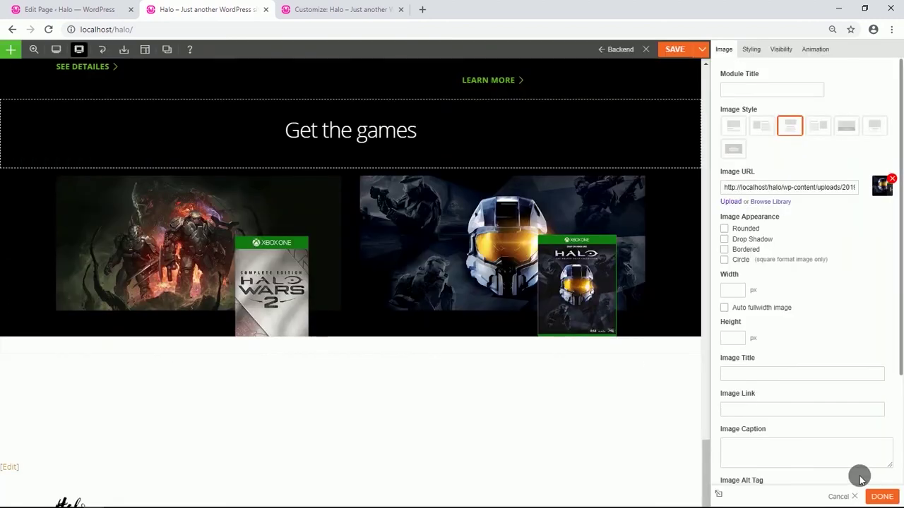
pyautogui.scroll(-1, 452, 297)
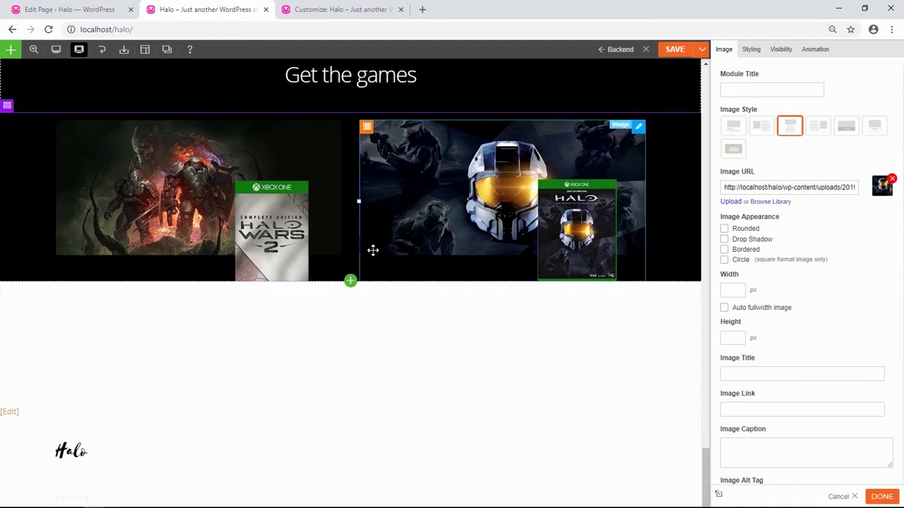
pyautogui.scroll(1, 372, 250)
pyautogui.scroll(4, 368, 313)
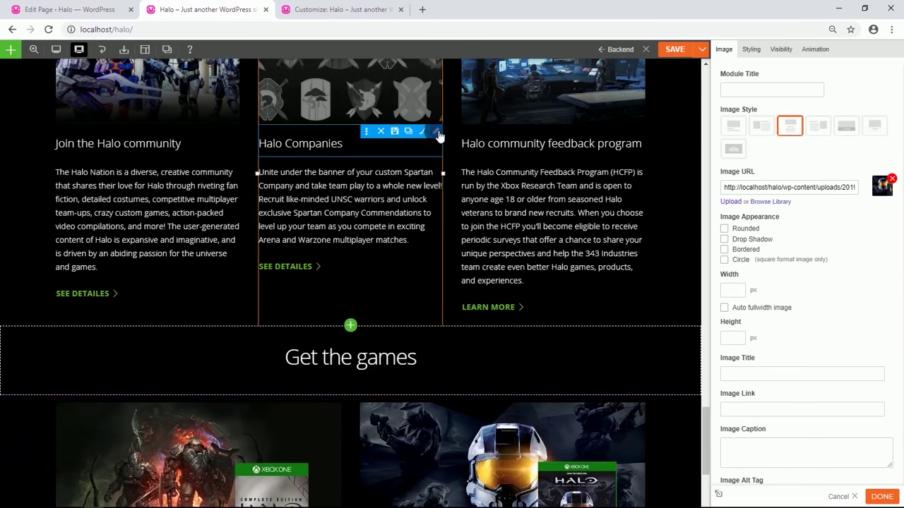
# Copy the Halo Companies heading under the image and make it an unbolded 'Halo Wars 2' Heading 3.
pyautogui.click(412, 129)
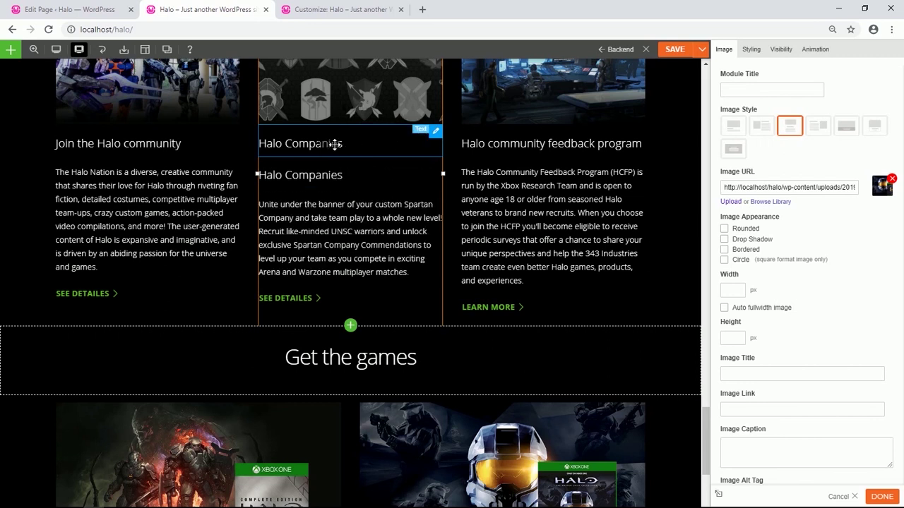
pyautogui.moveTo(327, 141); pyautogui.dragTo(227, 353)
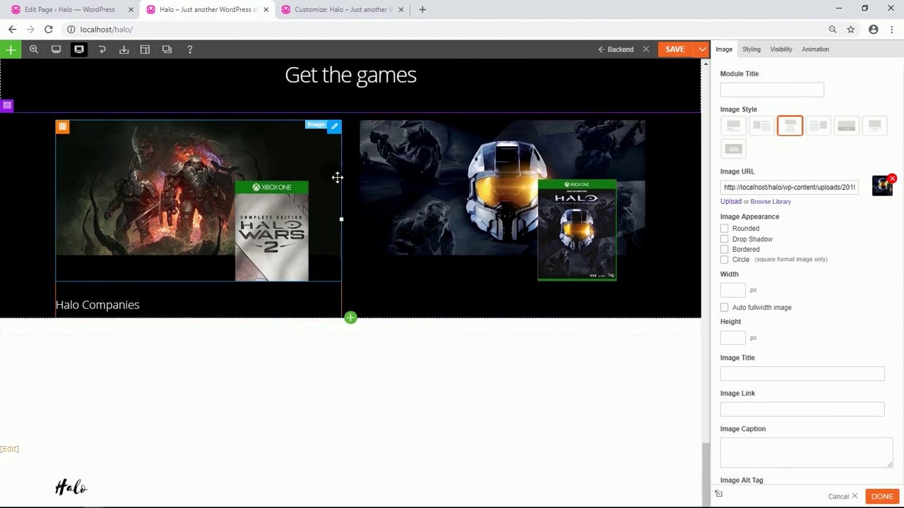
pyautogui.click(132, 312)
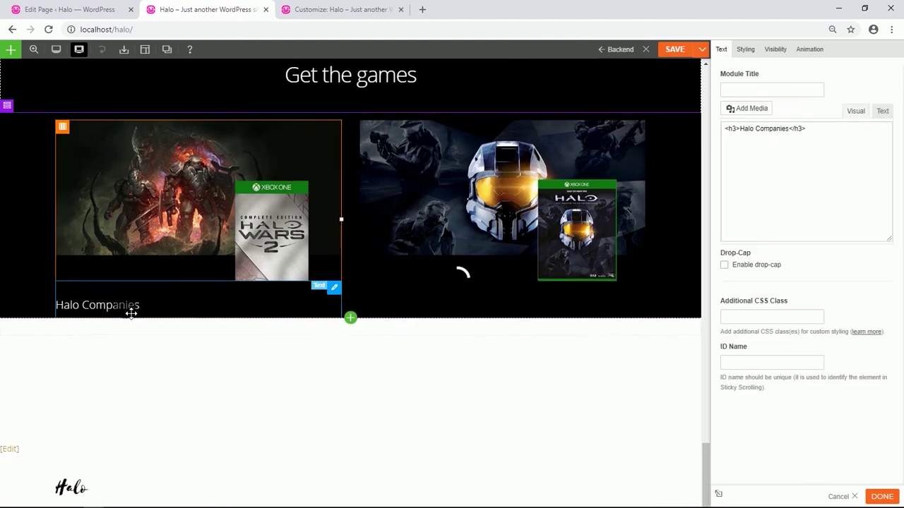
pyautogui.moveTo(837, 178); pyautogui.dragTo(728, 172)
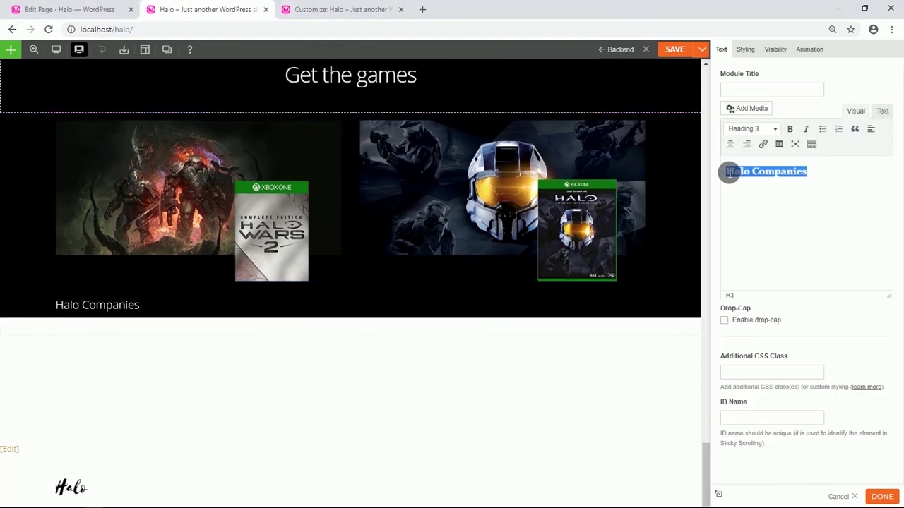
pyautogui.write('Halo Wars 2')
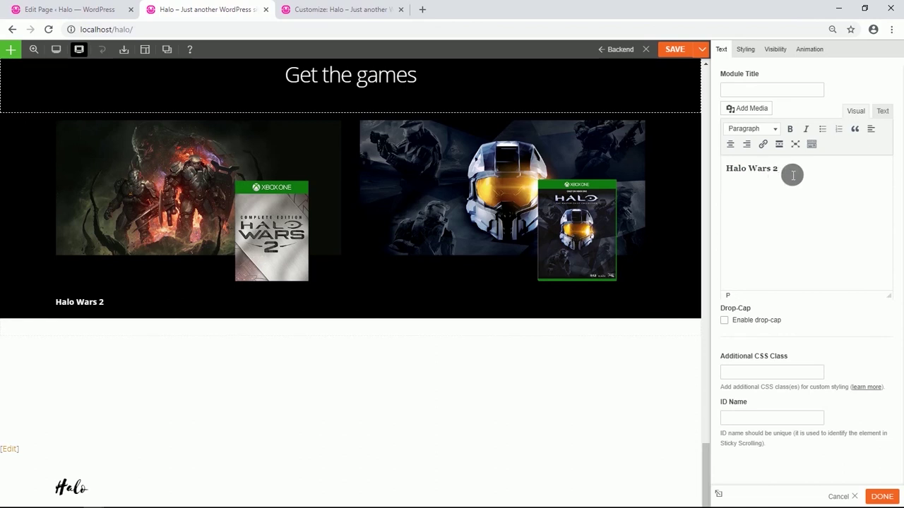
pyautogui.moveTo(793, 174); pyautogui.dragTo(734, 176)
pyautogui.hotkey('ctrl', 'b')
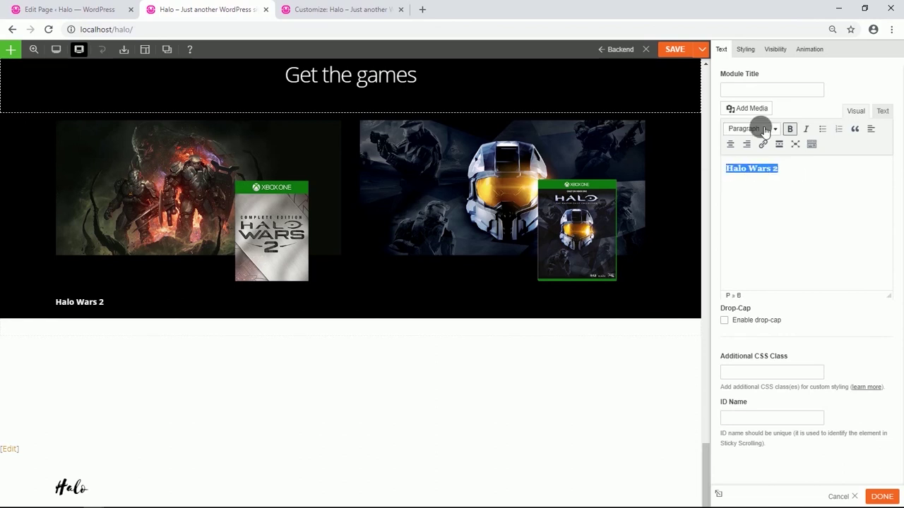
pyautogui.click(789, 128)
pyautogui.click(773, 128)
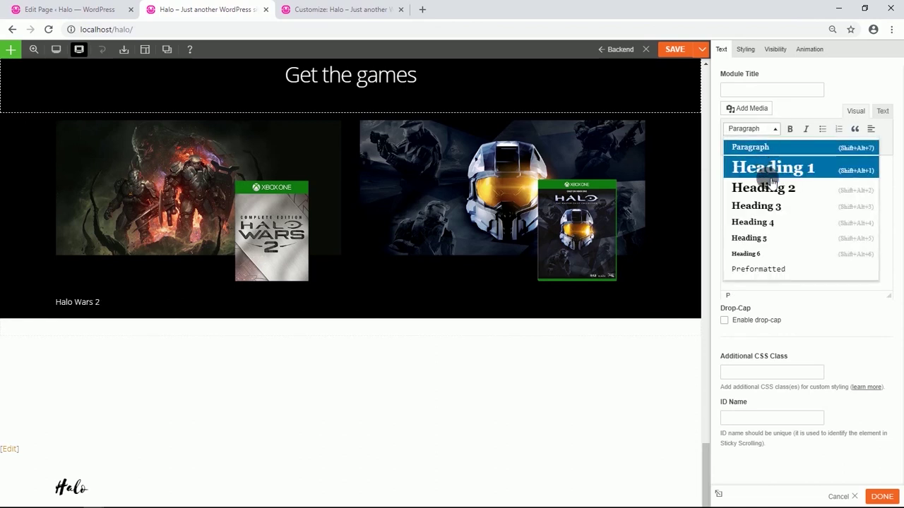
pyautogui.click(774, 212)
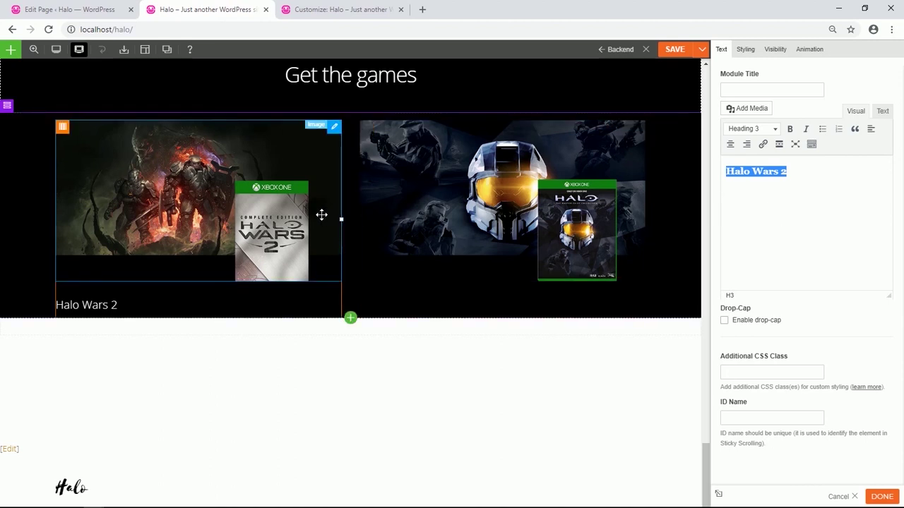
# Add a Text module beneath the heading containing the pasted Halo Wars 2 description.
pyautogui.scroll(-1, 321, 214)
pyautogui.click(350, 281)
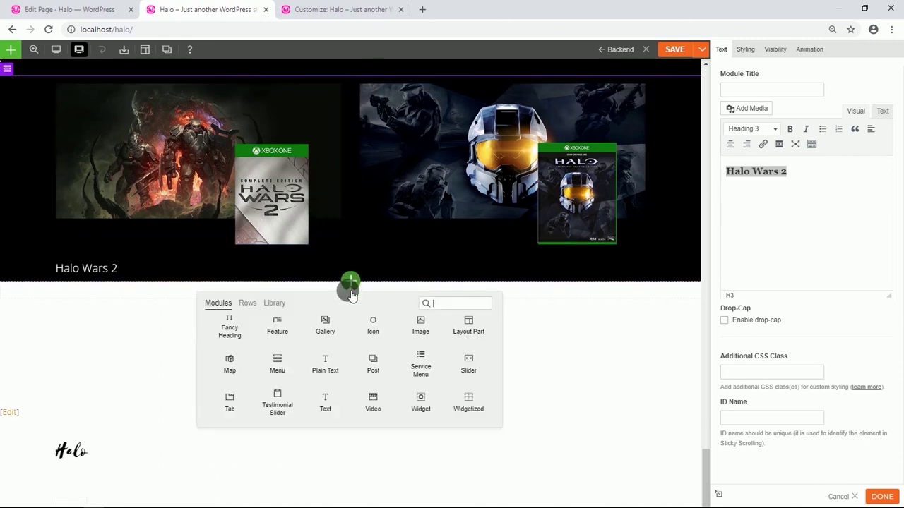
pyautogui.moveTo(324, 401); pyautogui.dragTo(184, 298)
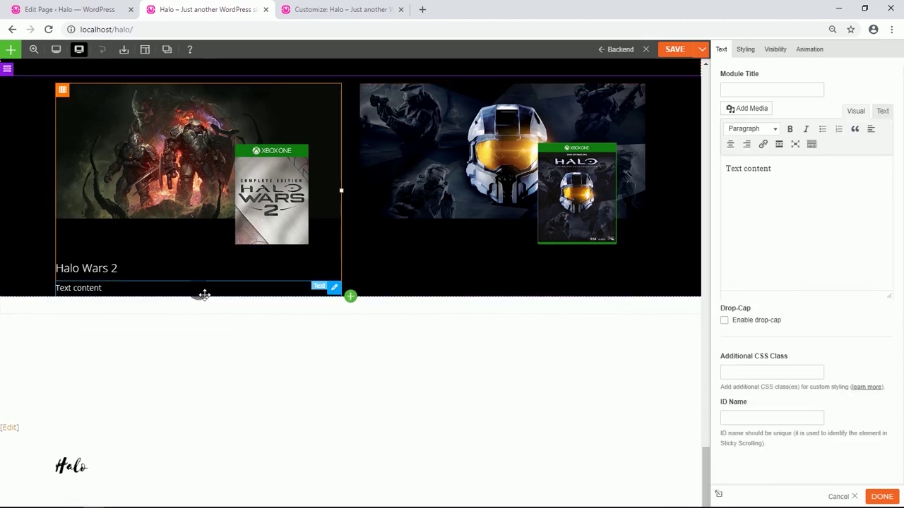
pyautogui.moveTo(786, 178); pyautogui.dragTo(735, 170)
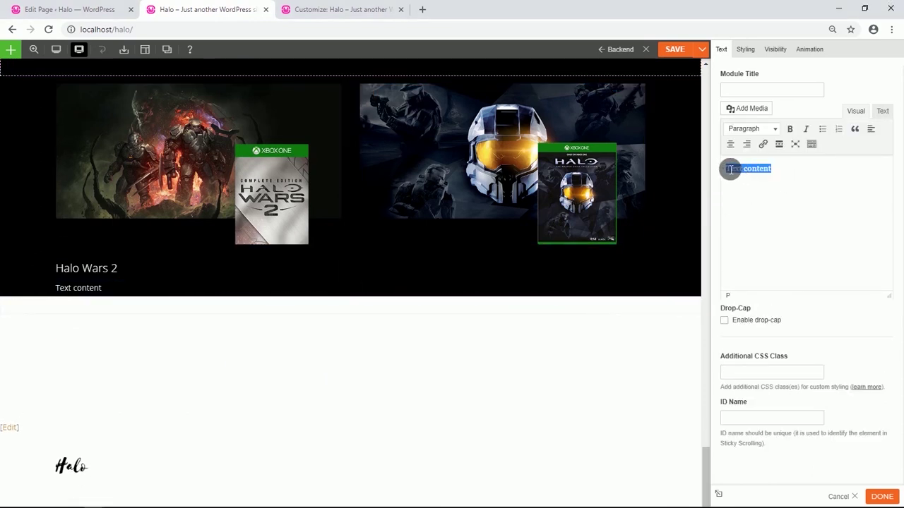
pyautogui.write('Lead Spartans, Warthogs and other classic Halo fighting forces in a brutal war against a terrifying new enemy on the biggest Halo battlefield ever.')
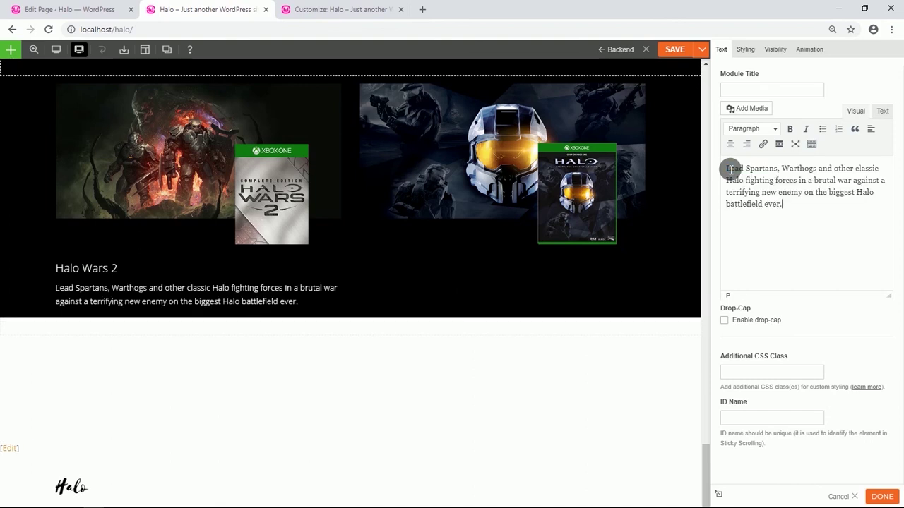
pyautogui.scroll(3, 395, 240)
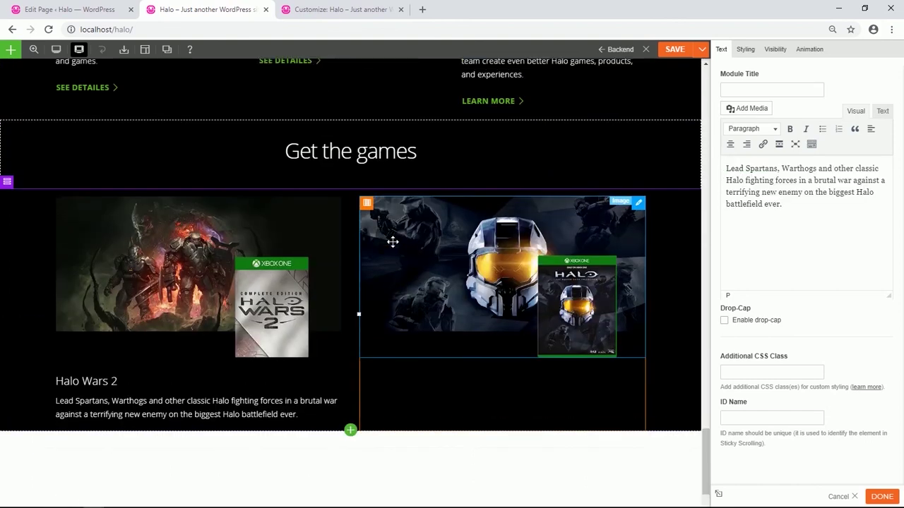
pyautogui.moveTo(639, 214)
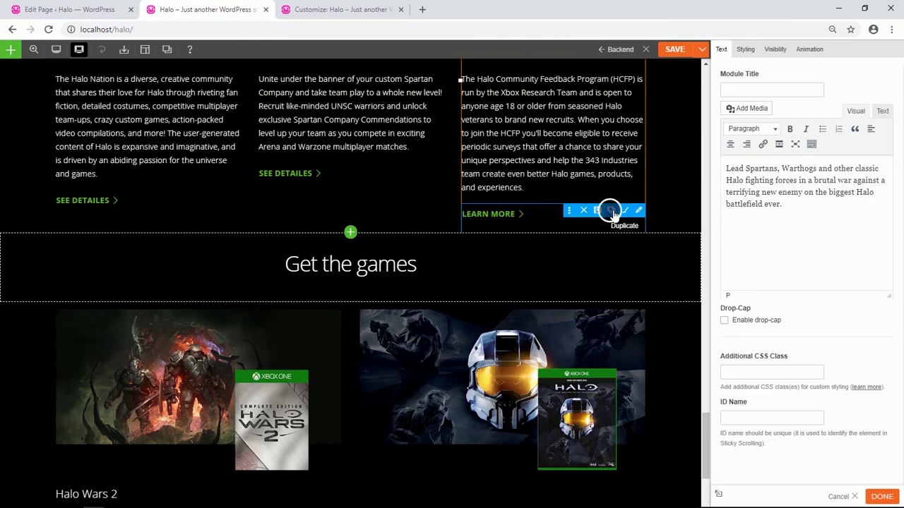
# Copy the LEARN MORE button under the Halo Wars 2 description and relabel it GET IT NOW.
pyautogui.click(610, 210)
pyautogui.scroll(-2, 601, 233)
pyautogui.moveTo(516, 103); pyautogui.dragTo(162, 444)
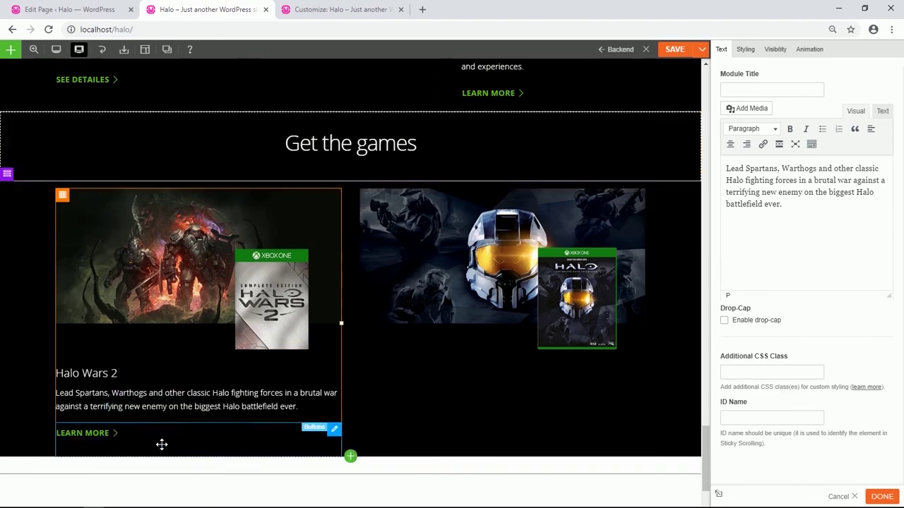
pyautogui.scroll(-2, 171, 399)
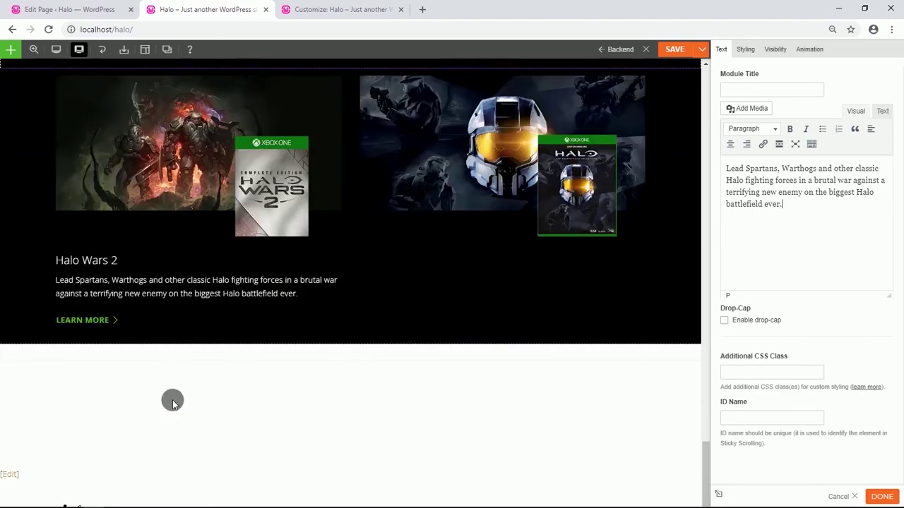
pyautogui.click(196, 327)
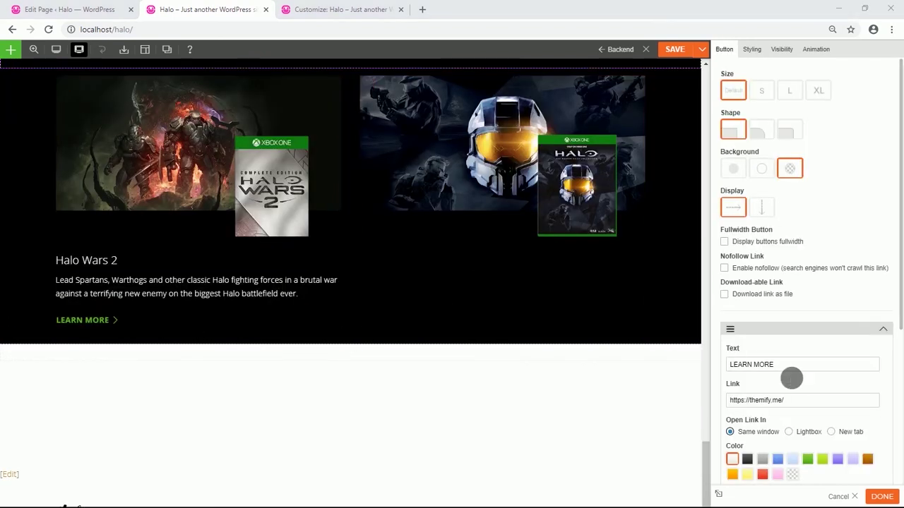
pyautogui.moveTo(786, 364); pyautogui.dragTo(736, 367)
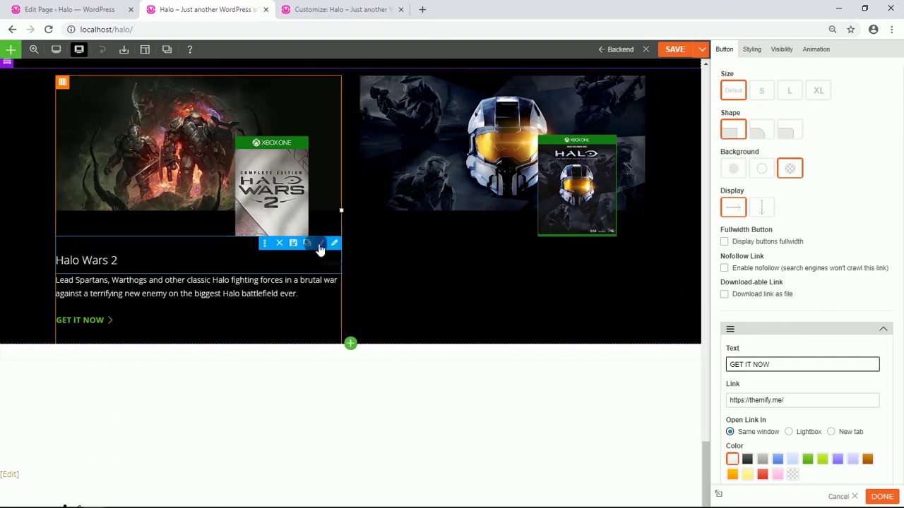
# Duplicate the heading, description and GET IT NOW button into the second game card.
pyautogui.click(309, 246)
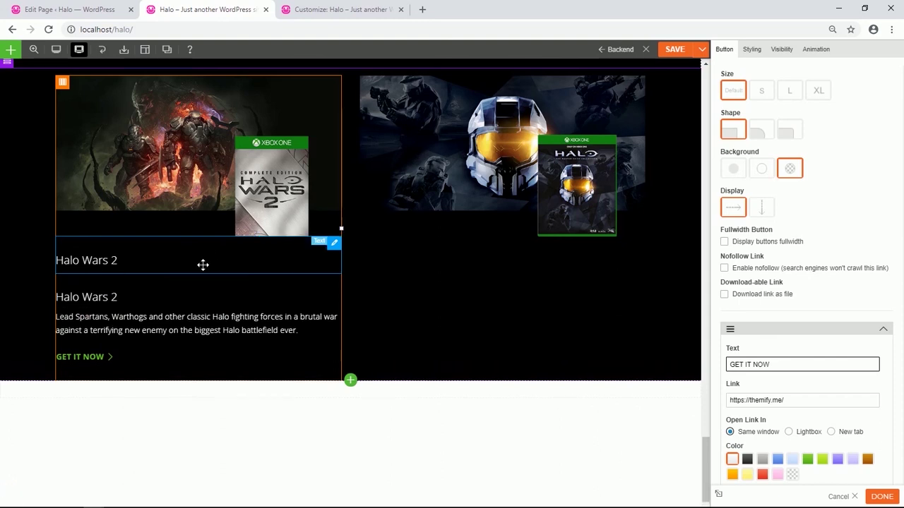
pyautogui.moveTo(202, 264); pyautogui.dragTo(558, 279)
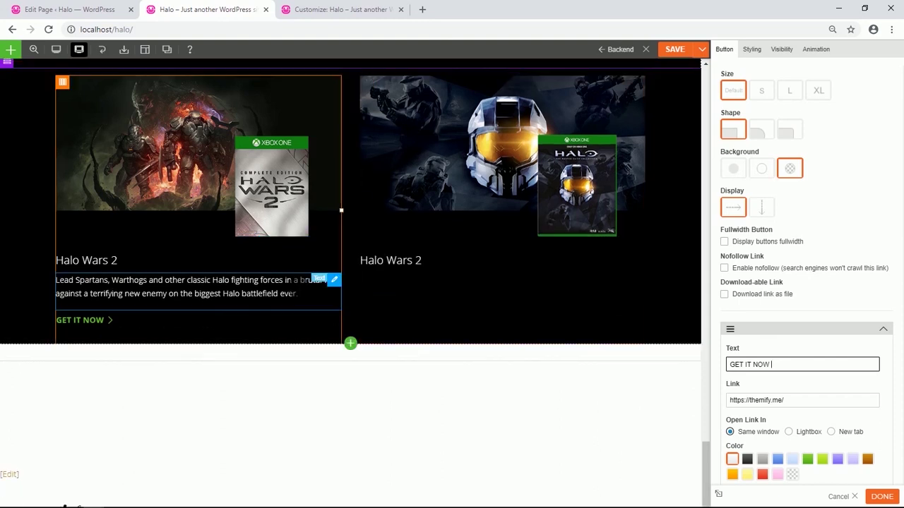
pyautogui.click(313, 283)
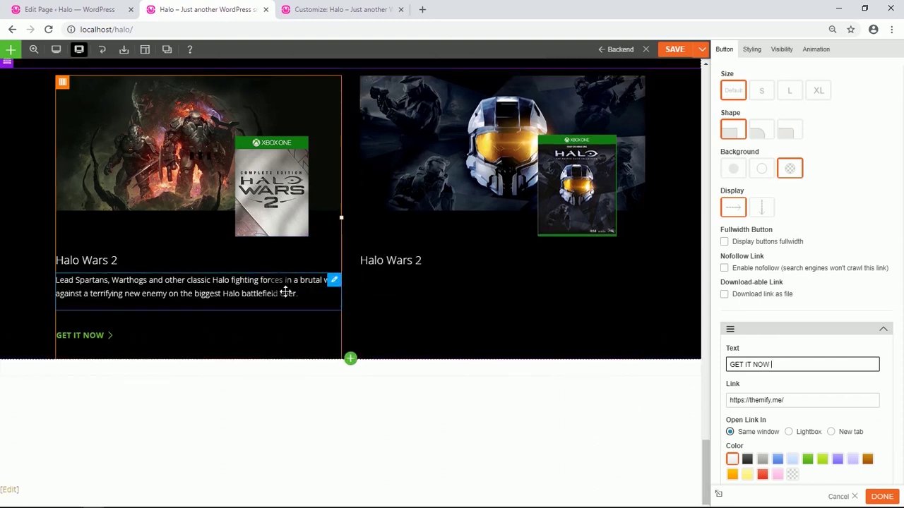
pyautogui.moveTo(273, 294); pyautogui.dragTo(447, 305)
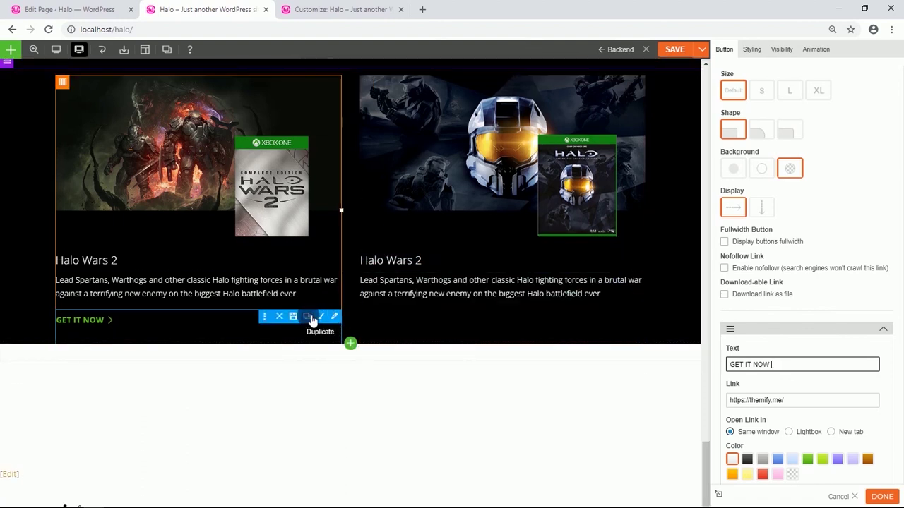
pyautogui.click(312, 318)
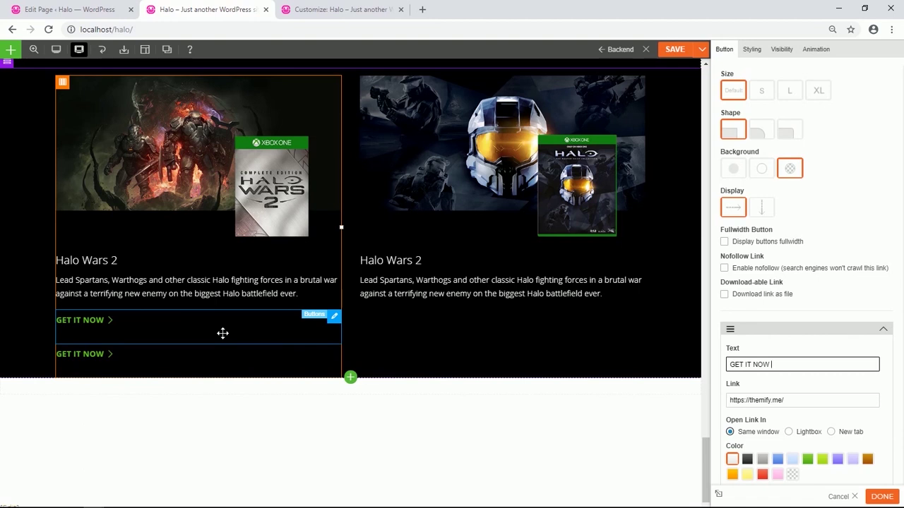
pyautogui.moveTo(222, 333); pyautogui.dragTo(440, 324)
pyautogui.scroll(-1, 441, 324)
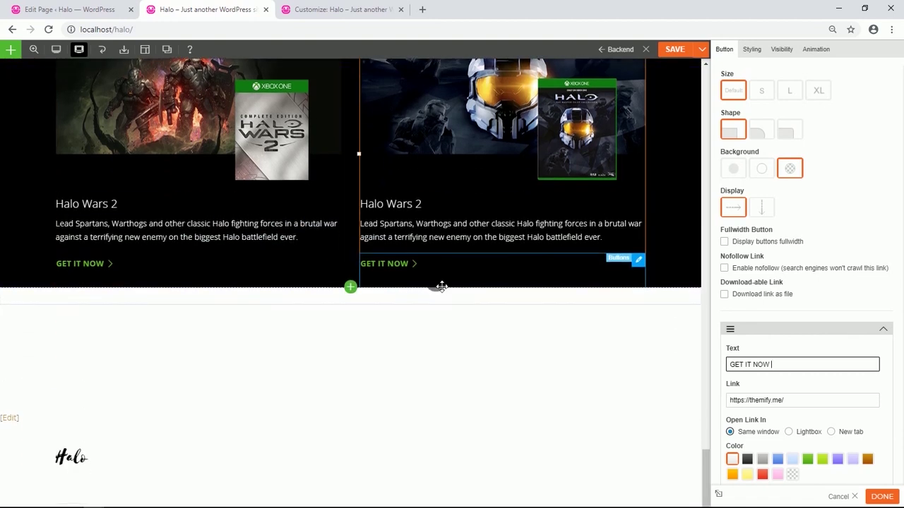
# Replace the second card's description with the Master Chief Collection blurb.
pyautogui.doubleClick(451, 239)
pyautogui.moveTo(782, 205); pyautogui.dragTo(725, 173)
pyautogui.write('Featuring a re-mastered Halo 2: Anniversary, along with Halo: Combat Evolved Anniversary, Halo 3, Halo 4, and Halo: Nightfall digital series')
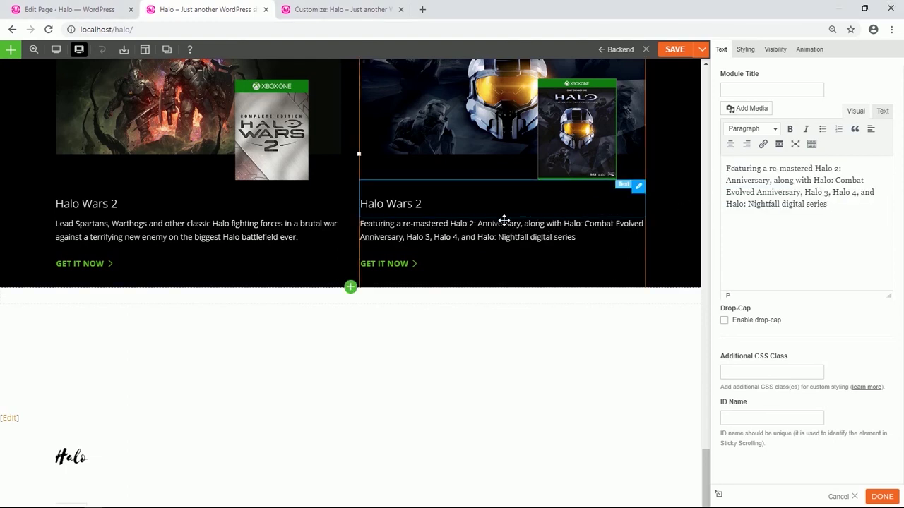
# Retitle the second card 'Halo: The Master Chief Collection' as an unbolded Heading 3.
pyautogui.click(439, 209)
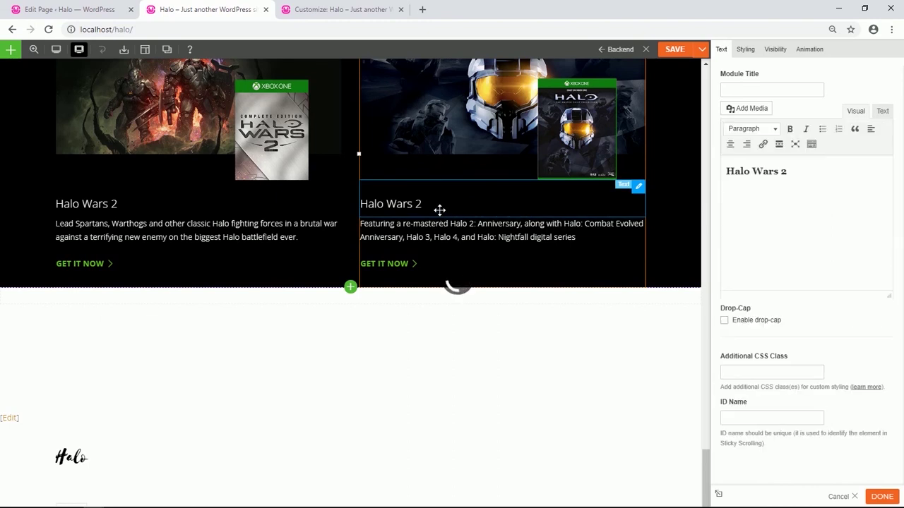
pyautogui.moveTo(796, 172); pyautogui.dragTo(738, 176)
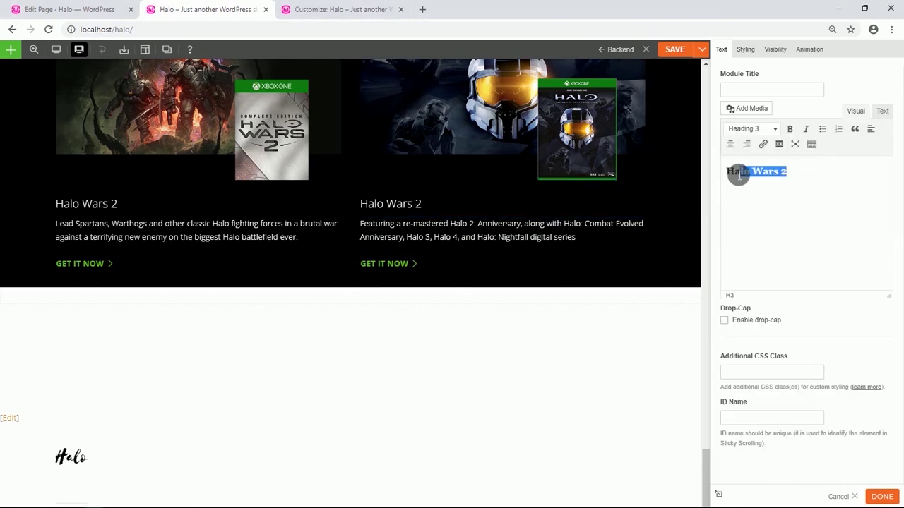
pyautogui.write('Halo: The Master Chief Collection')
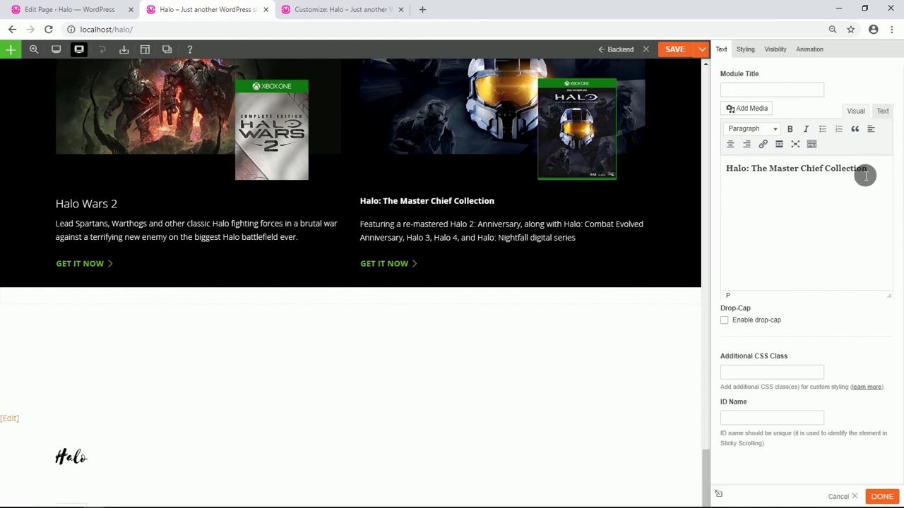
pyautogui.moveTo(866, 172); pyautogui.dragTo(741, 173)
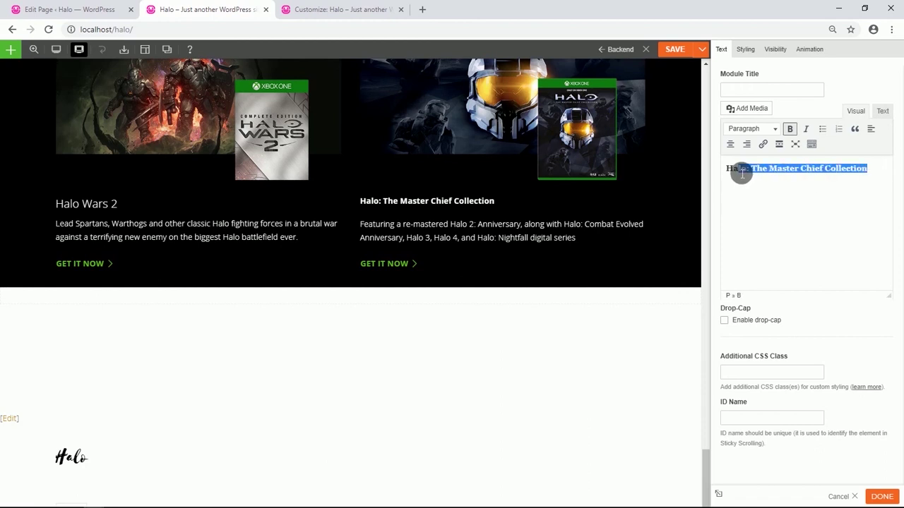
pyautogui.click(789, 129)
pyautogui.click(774, 129)
pyautogui.click(762, 188)
pyautogui.click(768, 206)
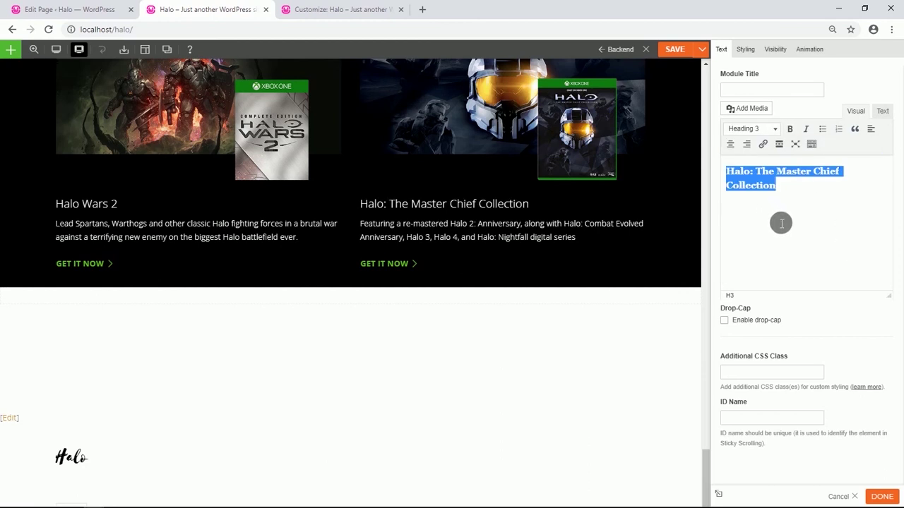
pyautogui.click(788, 234)
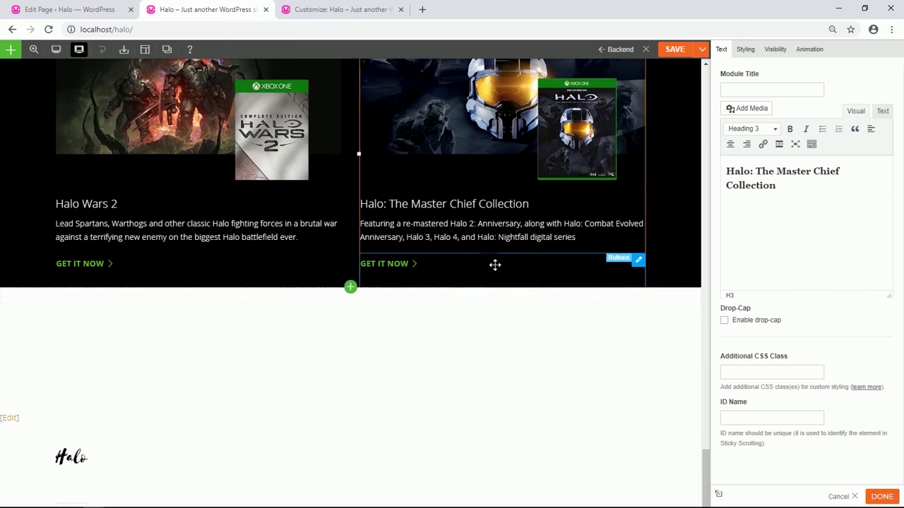
# Change the Master Chief Collection card's button label to BUY NOW and save the page.
pyautogui.click(445, 272)
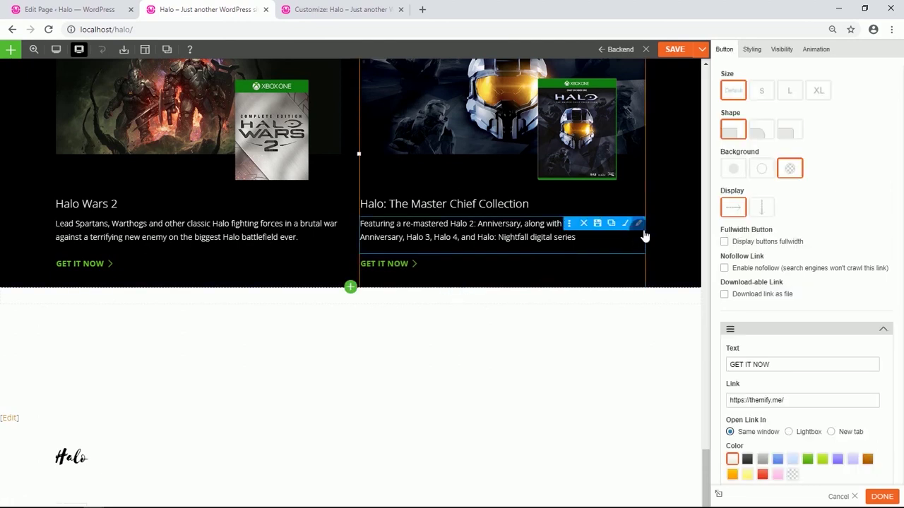
pyautogui.moveTo(789, 365); pyautogui.dragTo(733, 376)
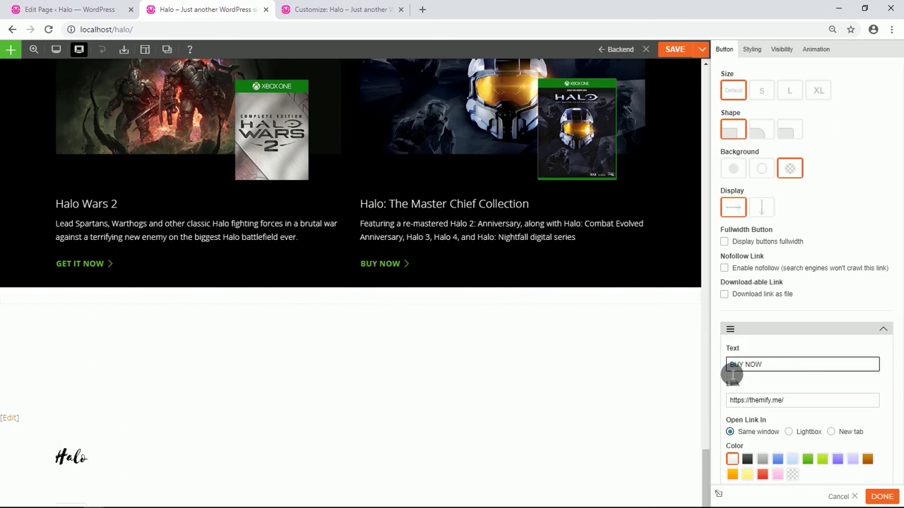
pyautogui.write('BUY NOW')
pyautogui.scroll(2, 595, 207)
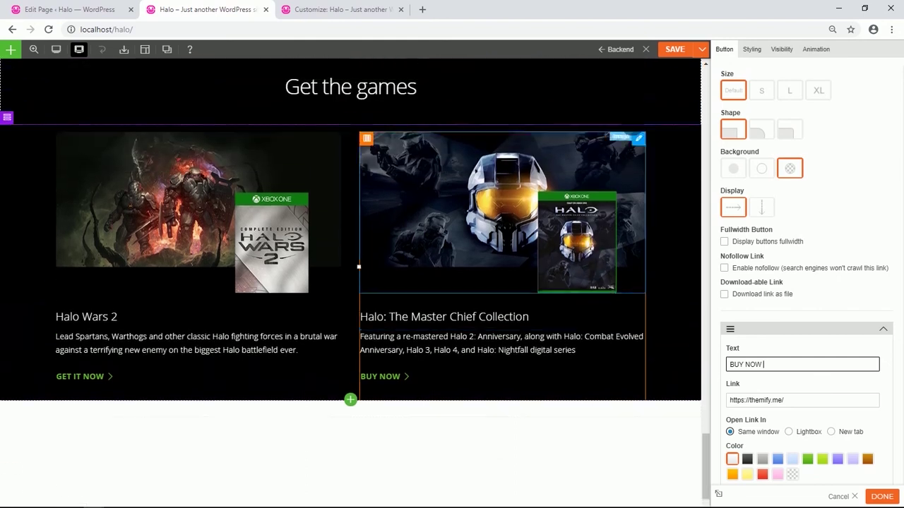
pyautogui.click(674, 49)
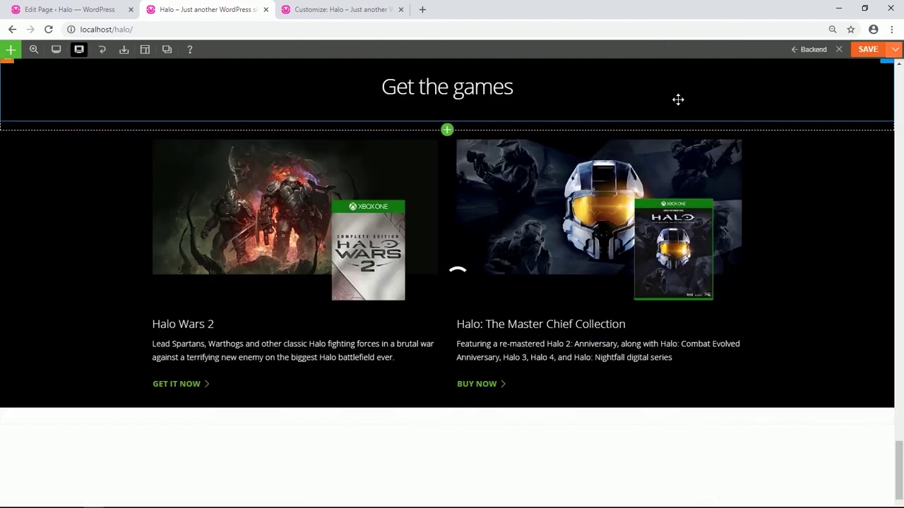
pyautogui.click(512, 393)
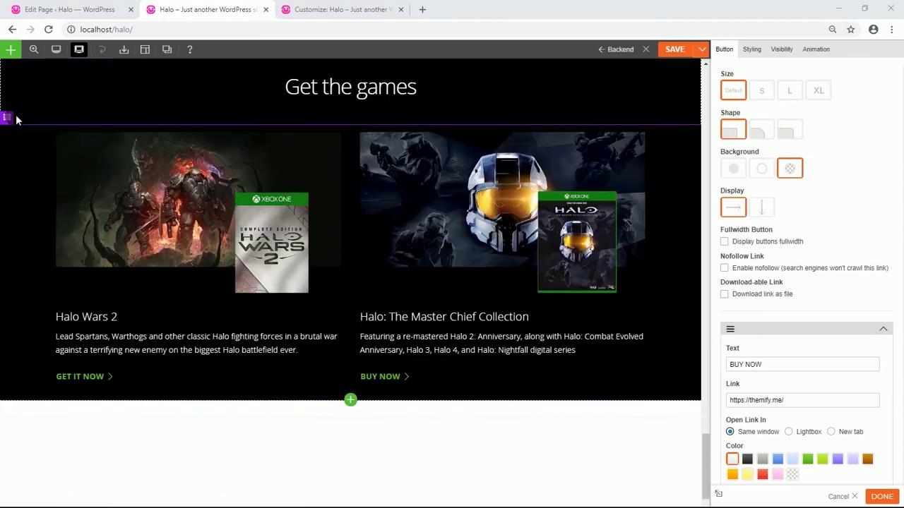
pyautogui.moveTo(19, 119)
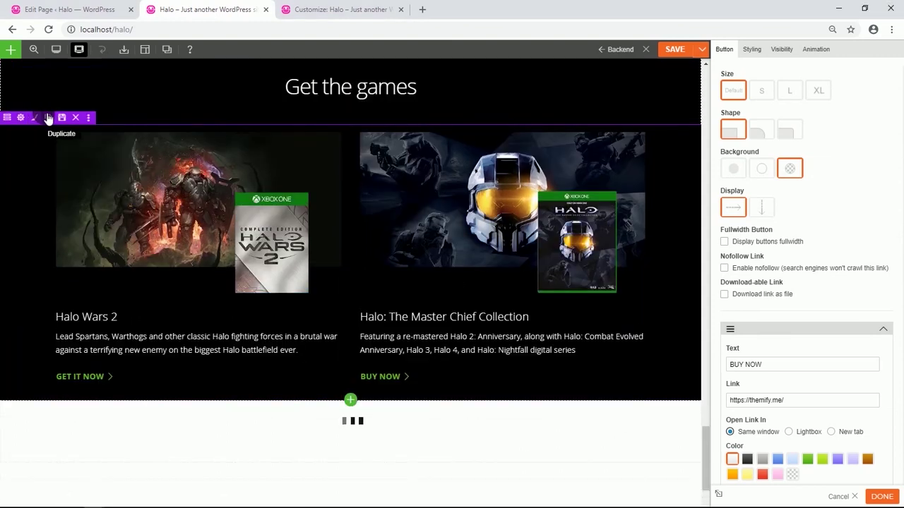
# Replace the lower-left card's image with the Halo 5: Guardians artwork from the media library.
pyautogui.scroll(-4, 86, 219)
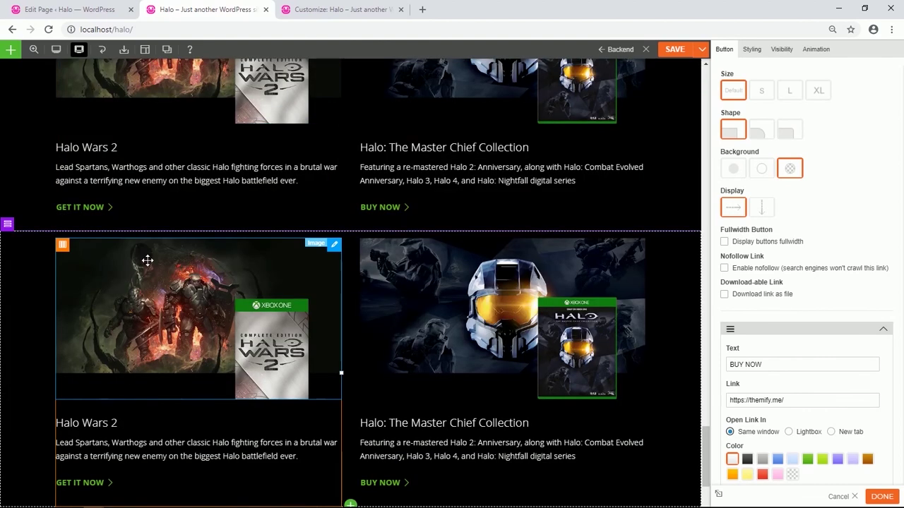
pyautogui.click(201, 192)
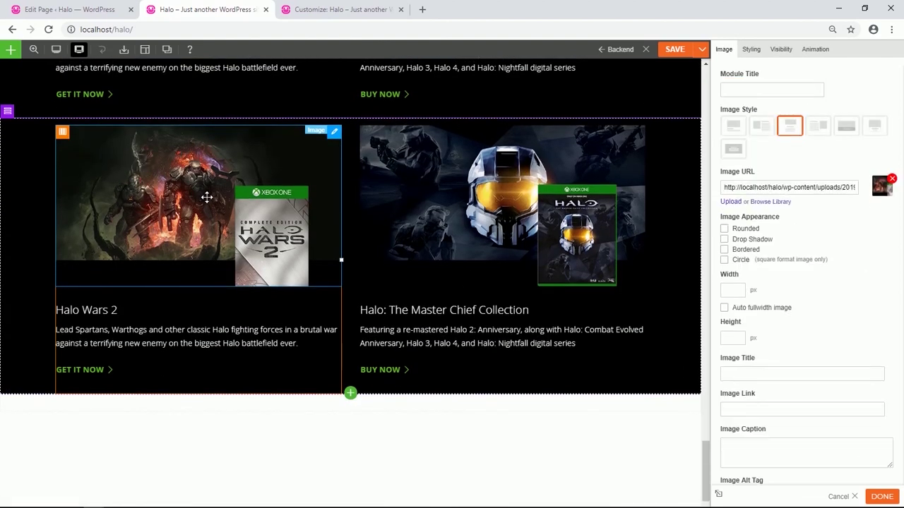
pyautogui.click(772, 202)
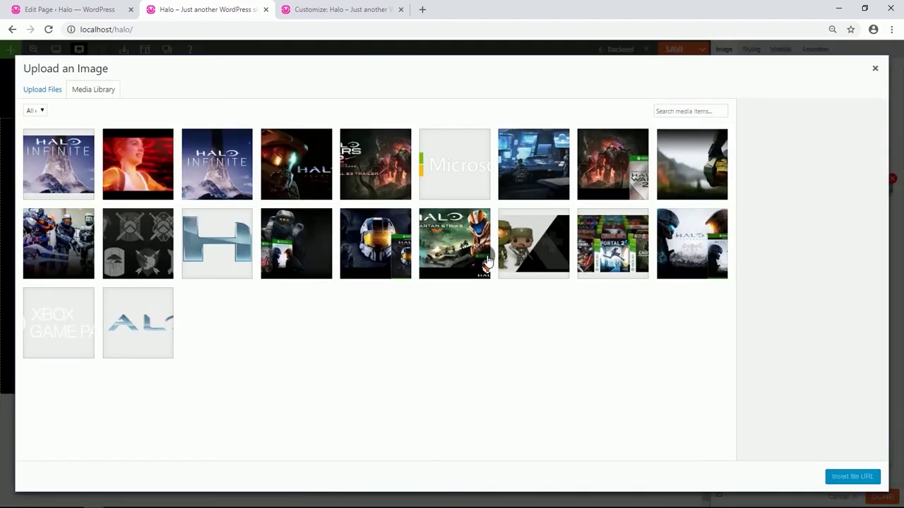
pyautogui.click(674, 254)
pyautogui.click(853, 477)
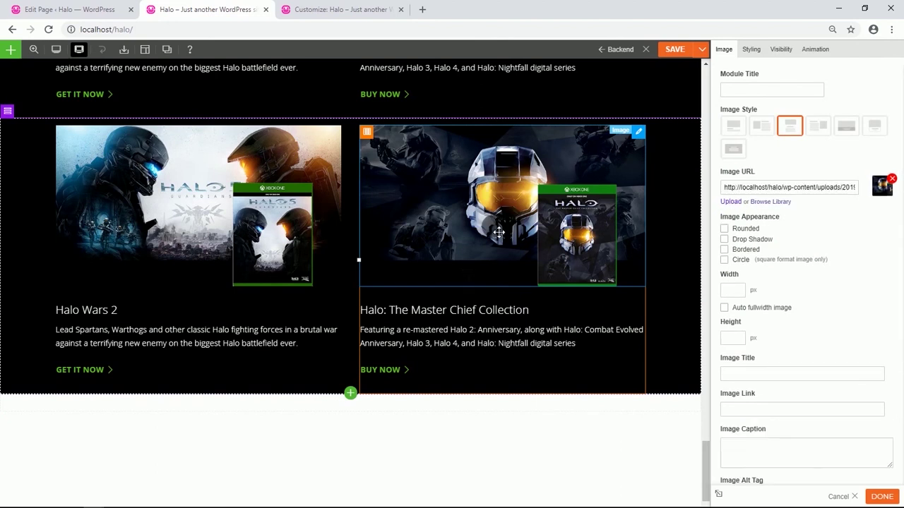
# Replace the lower-right card's image with the Halo: Spartan Strike artwork.
pyautogui.click(773, 203)
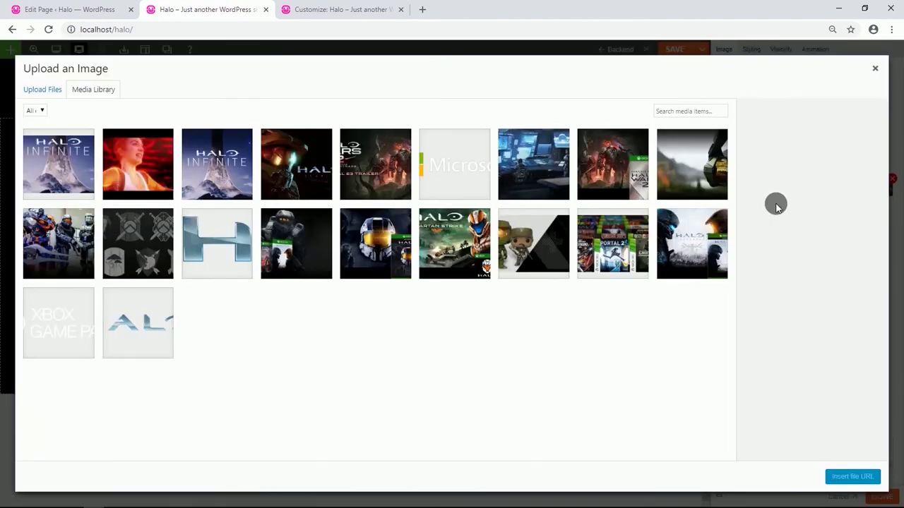
pyautogui.click(461, 241)
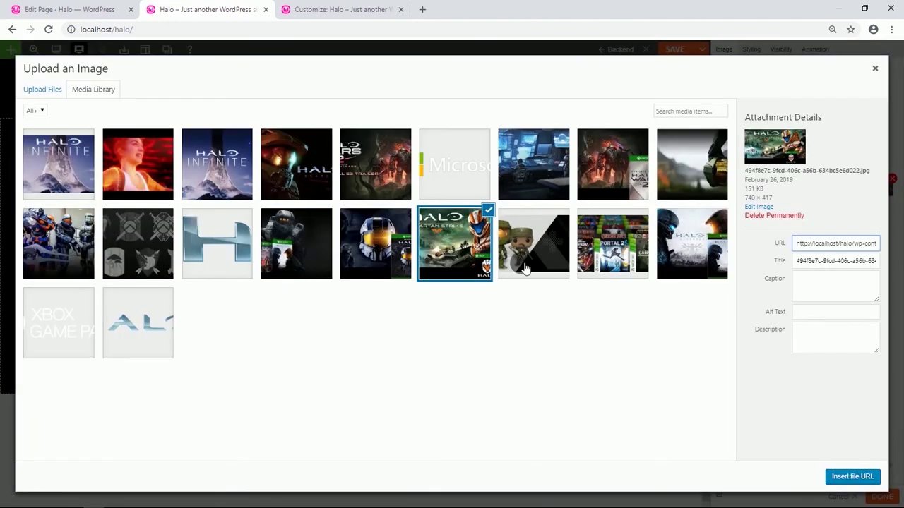
pyautogui.click(857, 475)
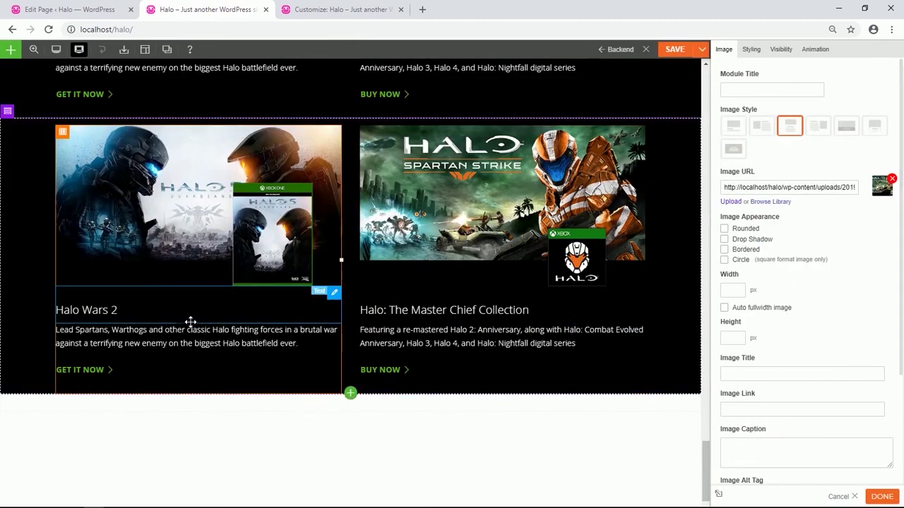
pyautogui.click(163, 317)
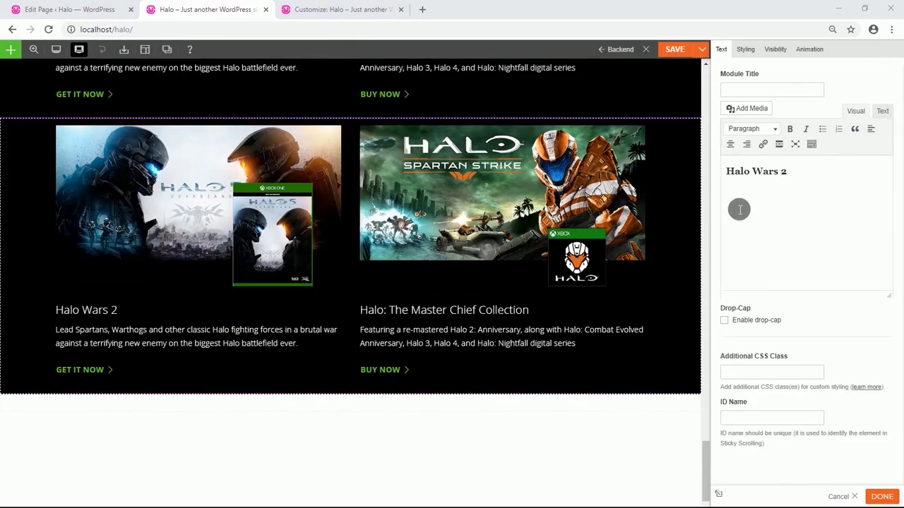
# Retitle the lower-left card 'Halo 5: Guardians' as an unbolded Heading 3.
pyautogui.moveTo(791, 173); pyautogui.dragTo(727, 173)
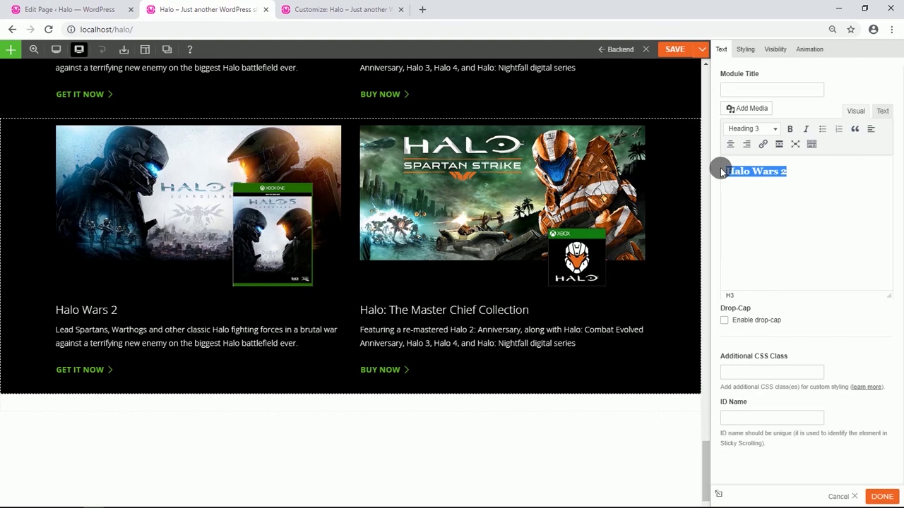
pyautogui.write('Halo 5: Guardians')
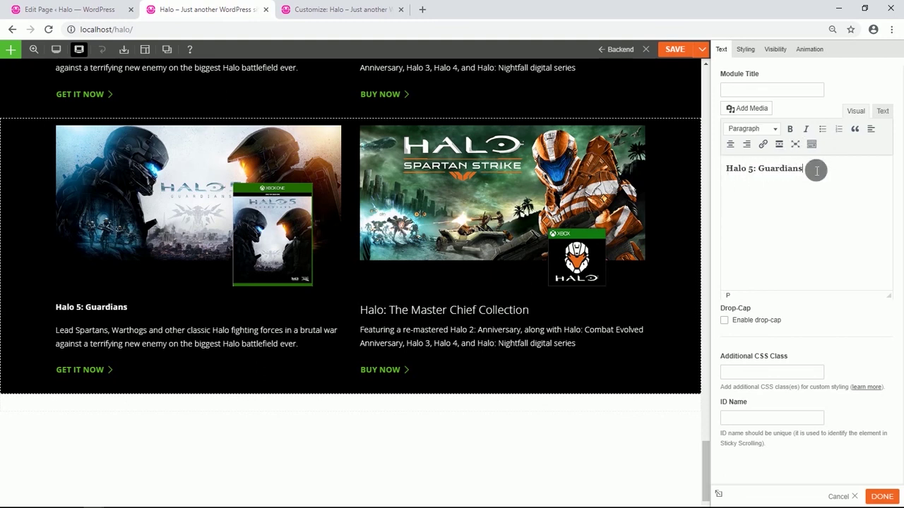
pyautogui.tripleClick(816, 170)
pyautogui.click(781, 130)
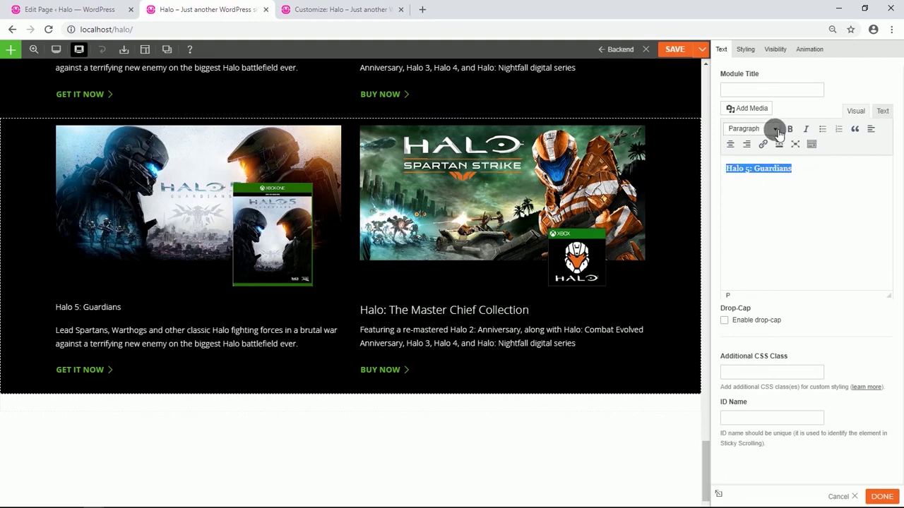
pyautogui.click(777, 130)
pyautogui.click(776, 204)
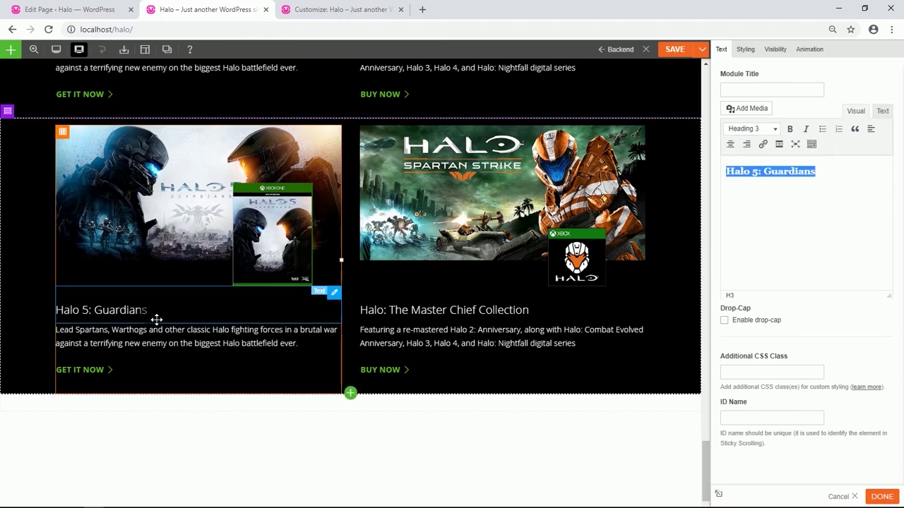
# Replace the lower-left card's description with the Halo 5 epic-multiplayer text.
pyautogui.click(179, 354)
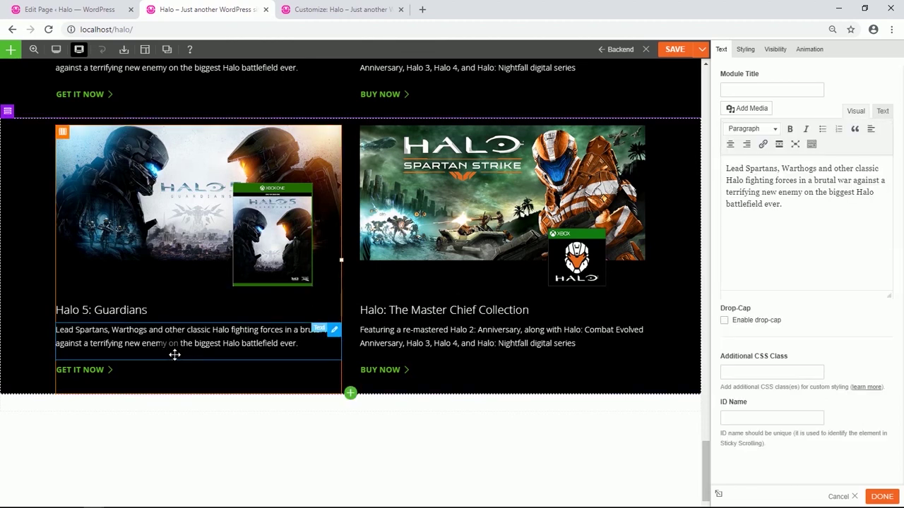
pyautogui.hotkey('ctrl', 'a')
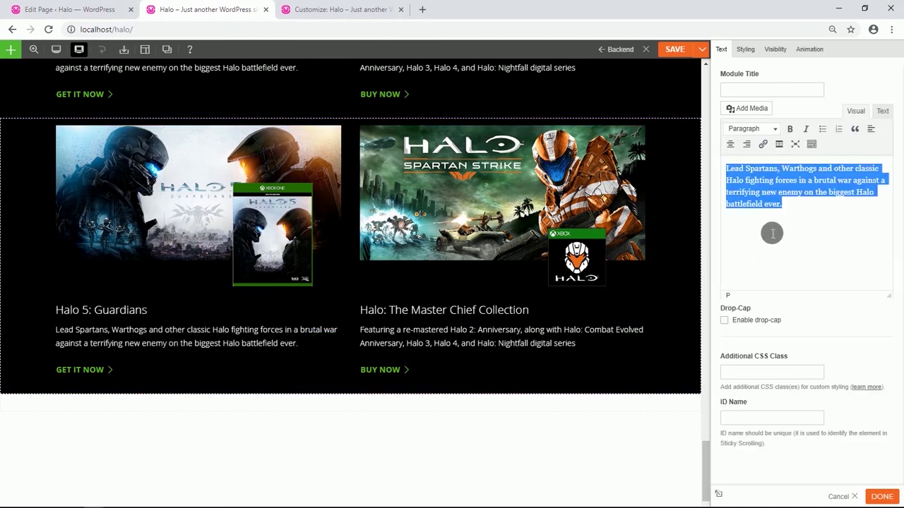
pyautogui.write('Halo 5: Guardians delivers epic multiplayer experiences that span multiple modes, full-featured level building tools, and the most dramatic Halo story to date.')
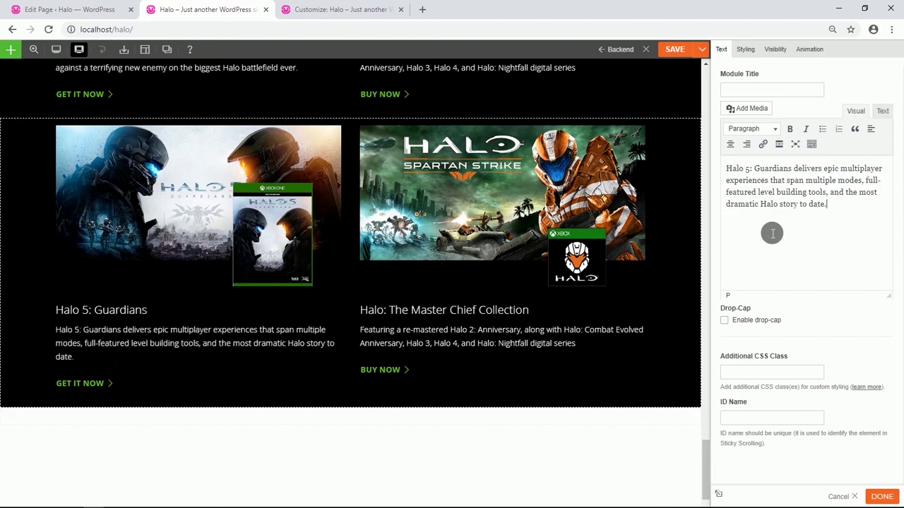
pyautogui.hotkey('ctrl', 'a')
pyautogui.click(804, 243)
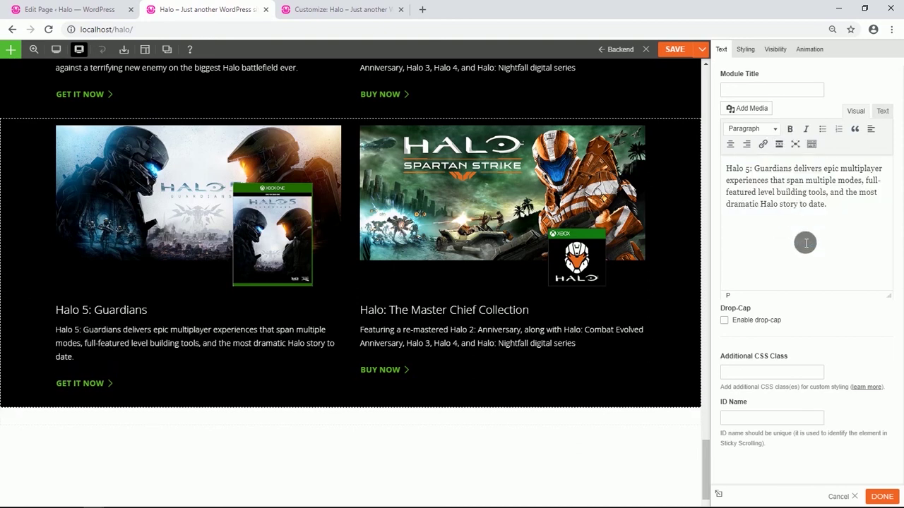
pyautogui.click(473, 317)
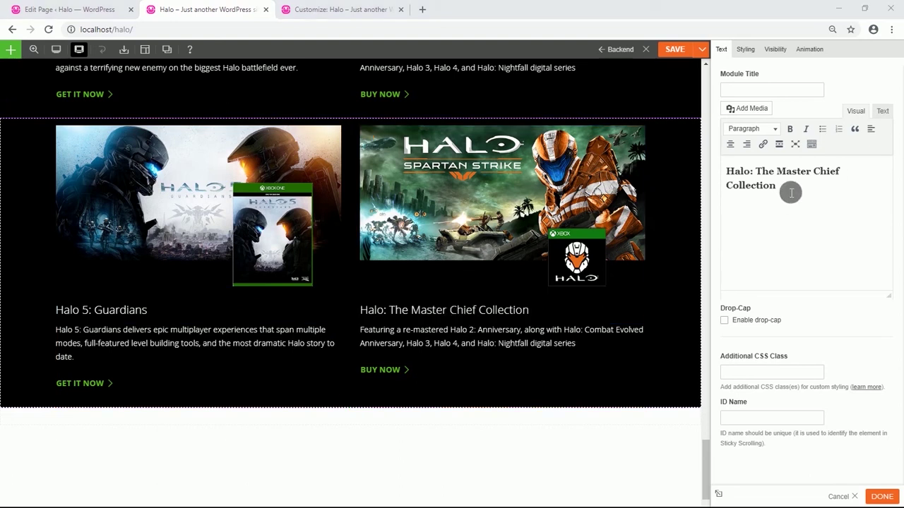
# Retitle the lower-right card 'Halo: Spartan Strike' as an unbolded Heading 3.
pyautogui.moveTo(809, 185); pyautogui.dragTo(731, 173)
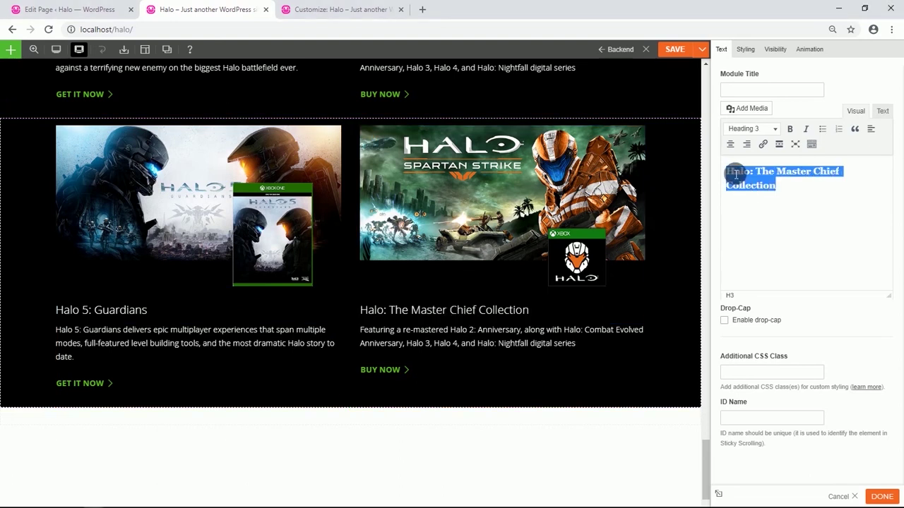
pyautogui.write('Halo: Spartan Strike')
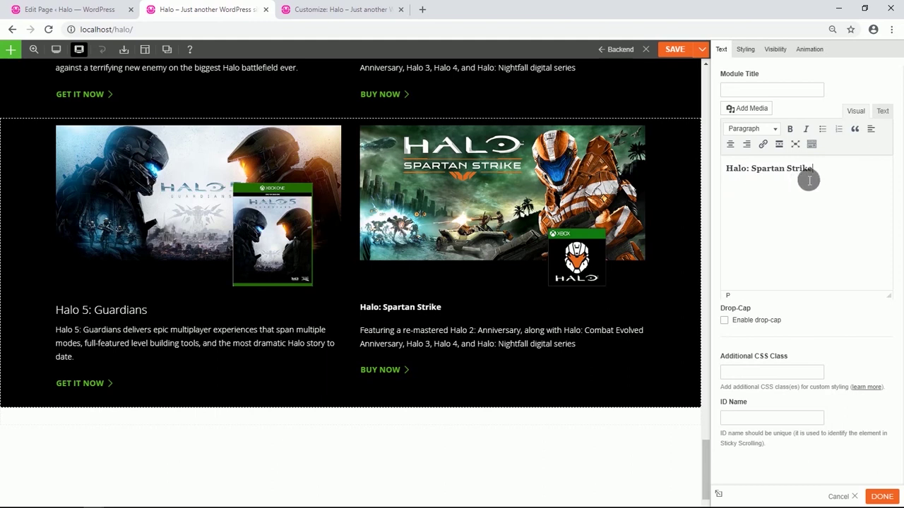
pyautogui.hotkey('ctrl', 'a')
pyautogui.click(789, 128)
pyautogui.click(773, 128)
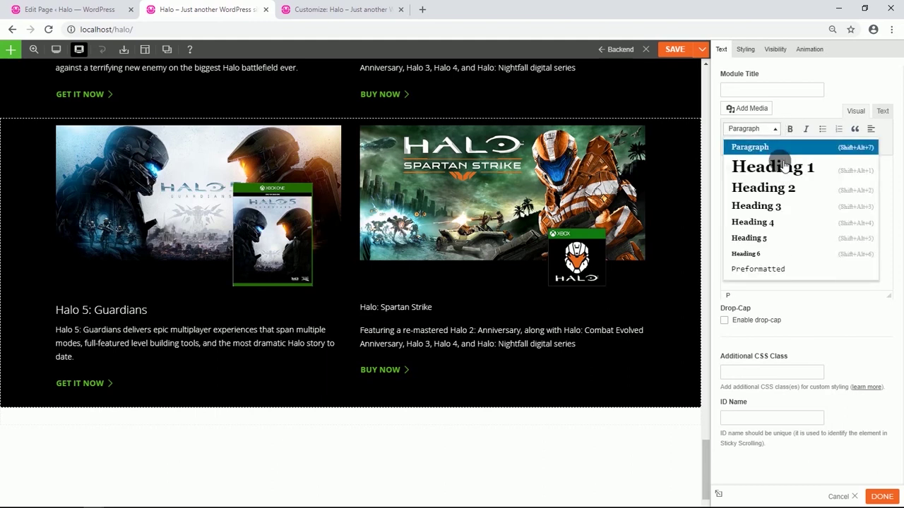
pyautogui.click(772, 205)
pyautogui.click(801, 234)
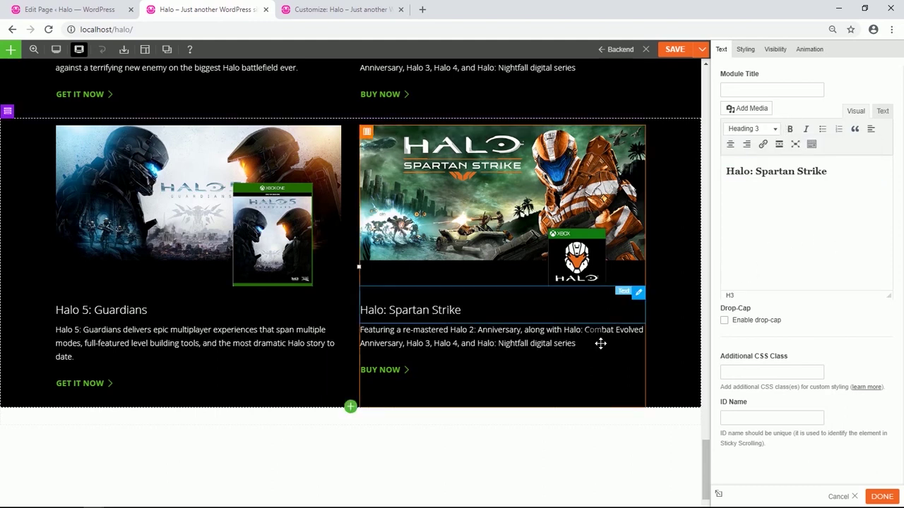
# Replace the lower-right card's description with the Spartan Strike text and save the page.
pyautogui.click(471, 336)
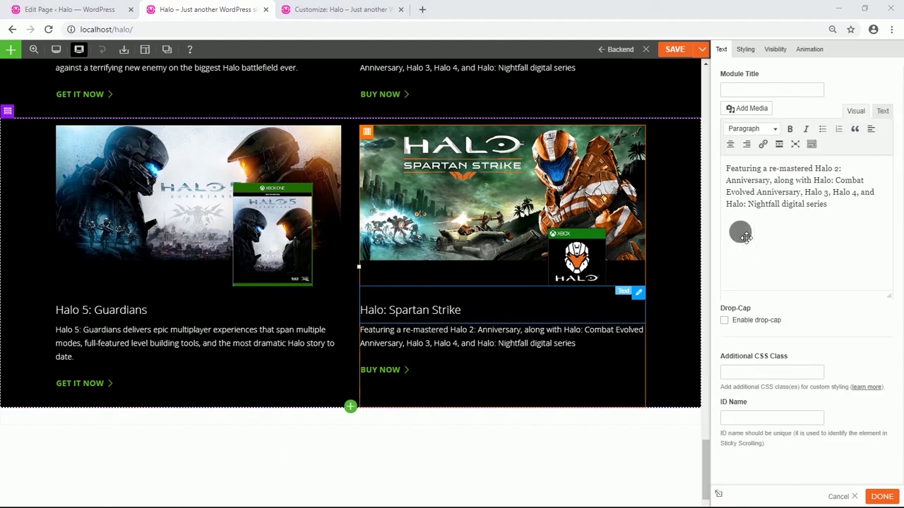
pyautogui.hotkey('ctrl', 'a')
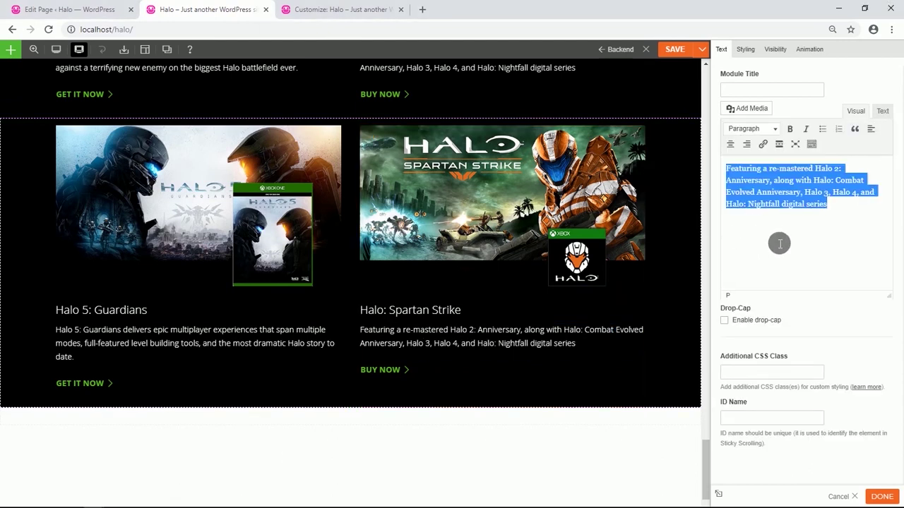
pyautogui.write('Halo: Spartan Strike, for Windows PC and Windows Phone, makes you a new Spartan recruit battling evil forces in this touch-based top-down shooter. Be the Spartan and deny your foes the conquest of Earth. Encounter Promethean and Covenant enemies in 30 thrilling missions through jungles and cities as you seek to thwart plans to make Earth their next conquest.')
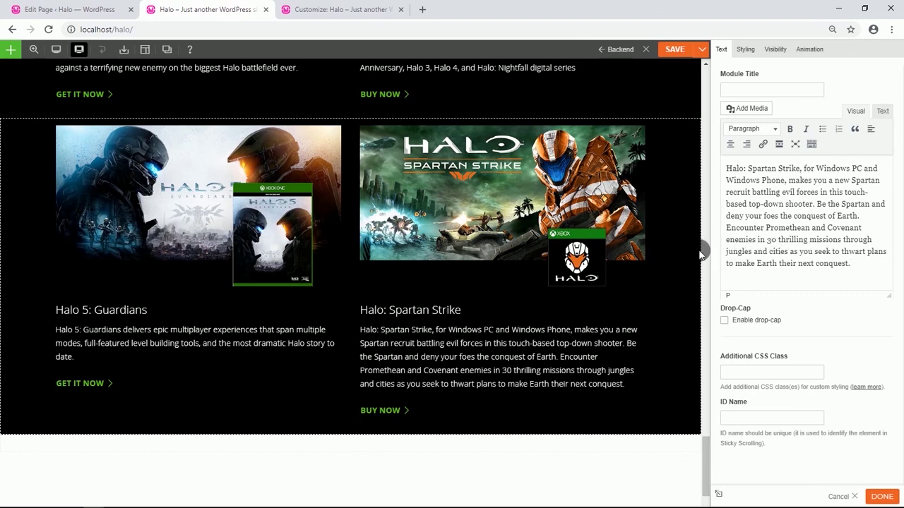
pyautogui.click(672, 50)
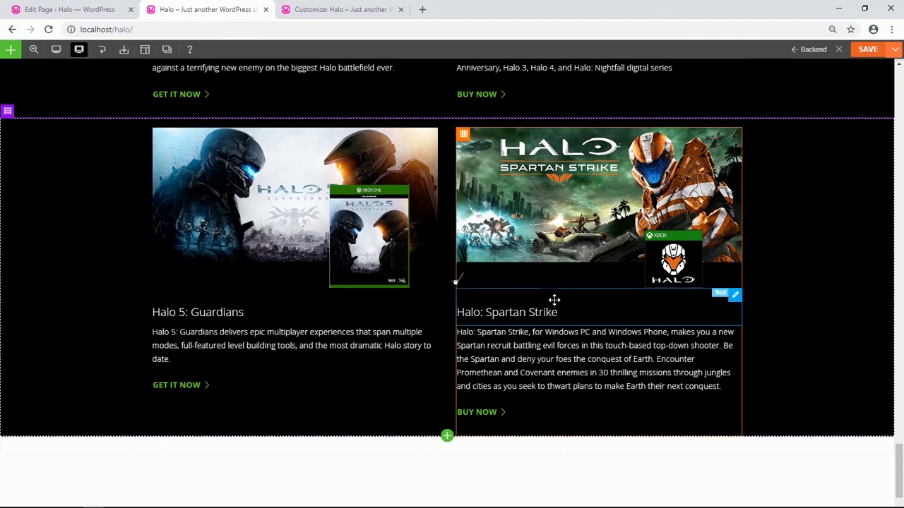
# Reload the theme customizer so it reflects the updated page.
pyautogui.scroll(-1, 555, 301)
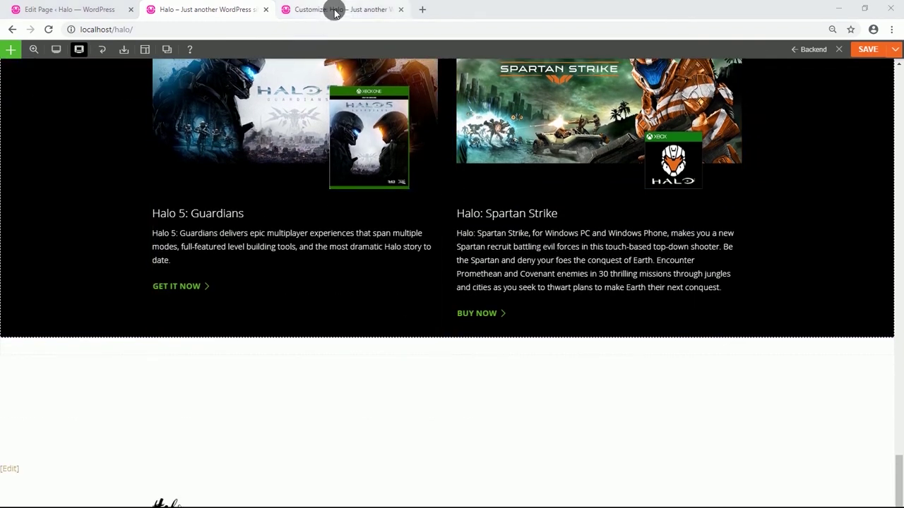
pyautogui.click(326, 9)
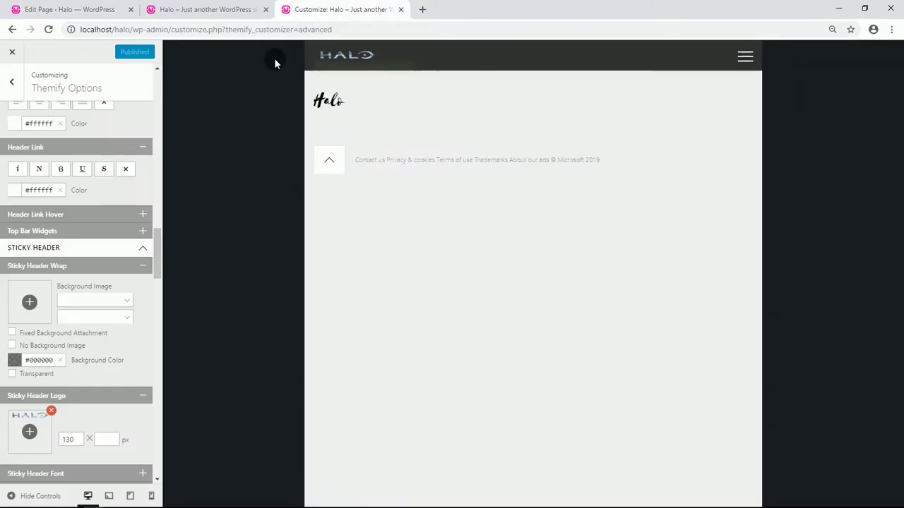
pyautogui.click(48, 29)
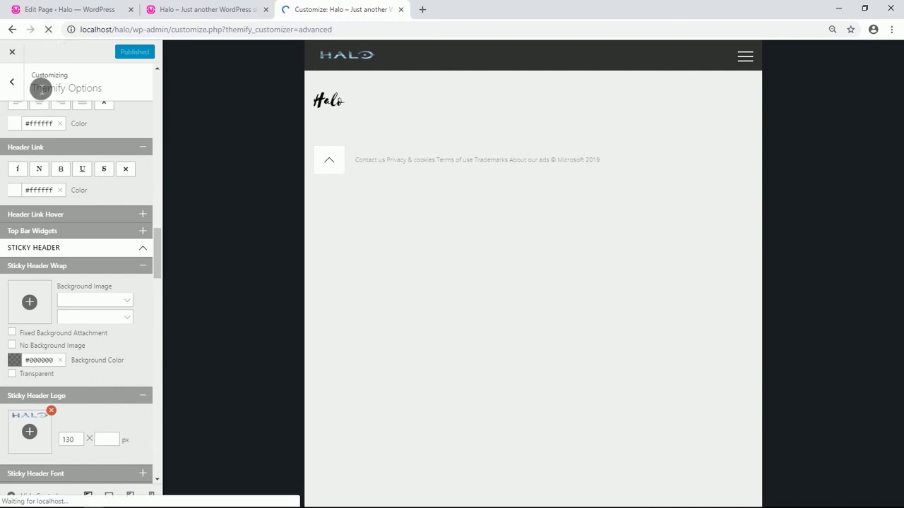
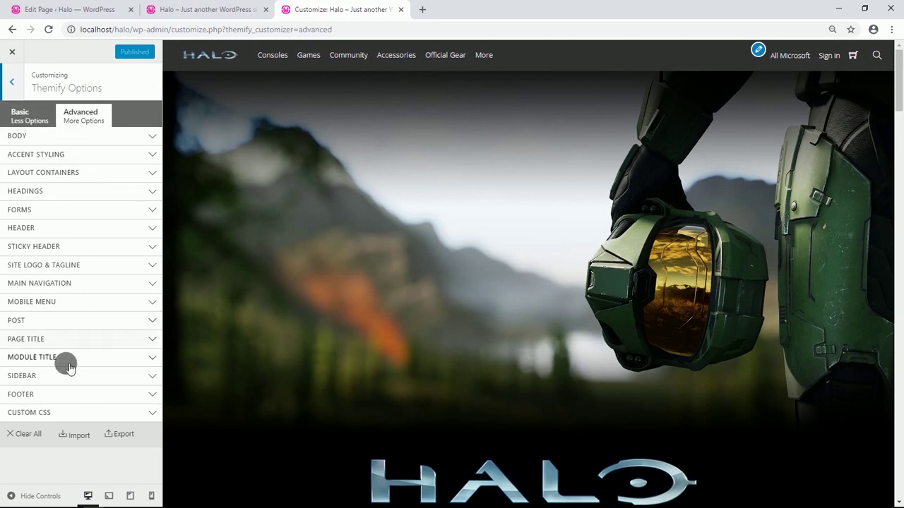
# Give the footer wrap a black #000000 background colour.
pyautogui.click(60, 395)
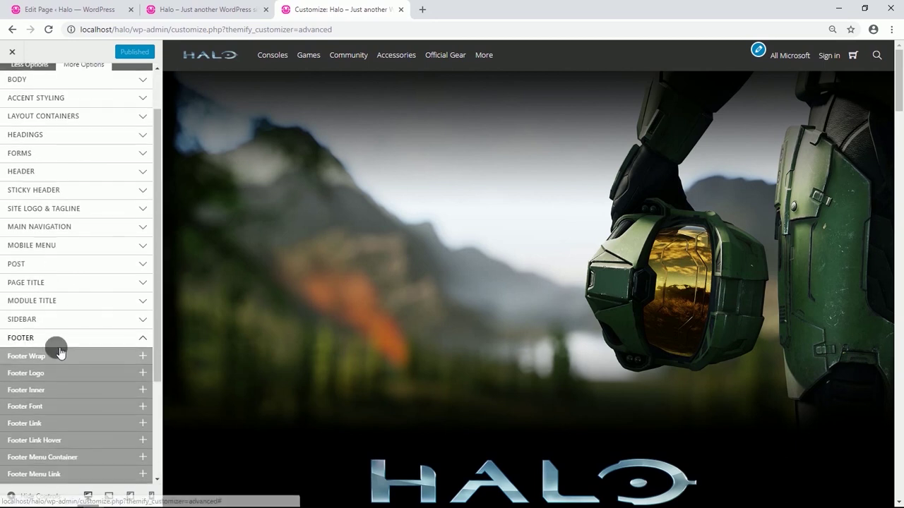
pyautogui.click(57, 351)
pyautogui.scroll(-1, 56, 328)
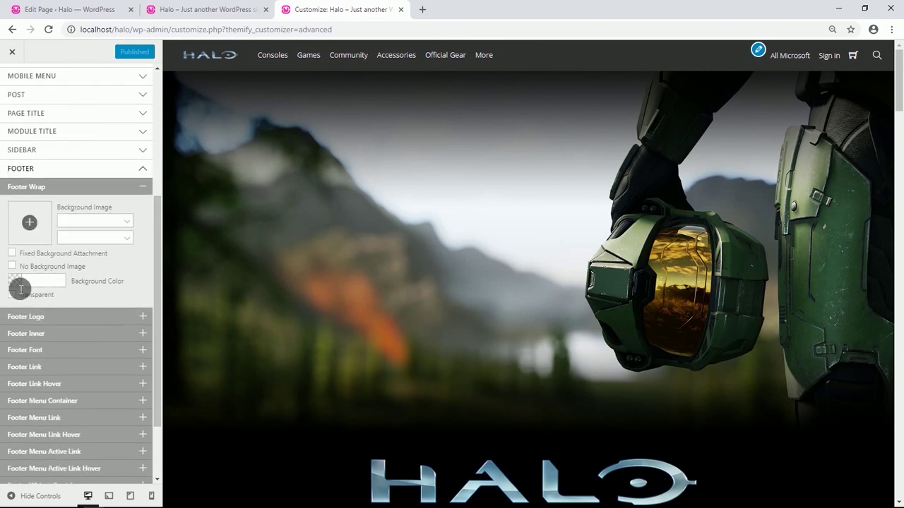
pyautogui.click(21, 284)
pyautogui.click(15, 290)
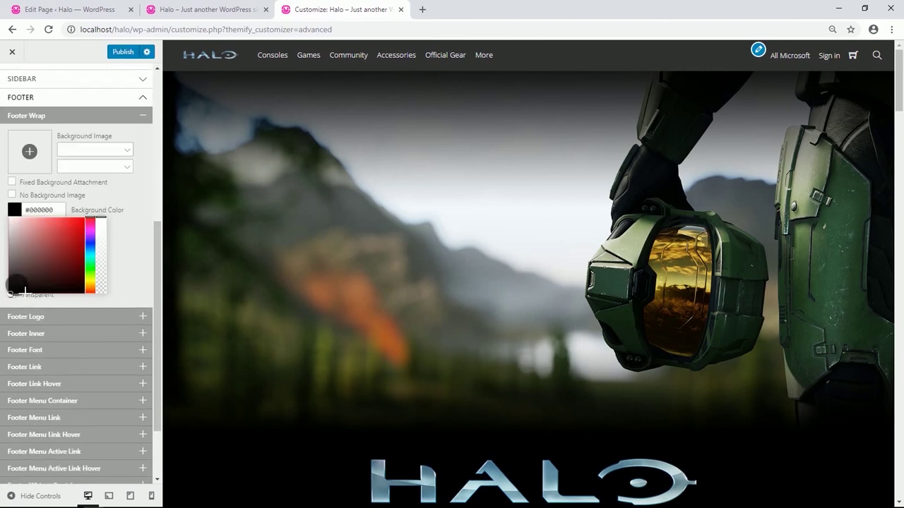
pyautogui.click(123, 287)
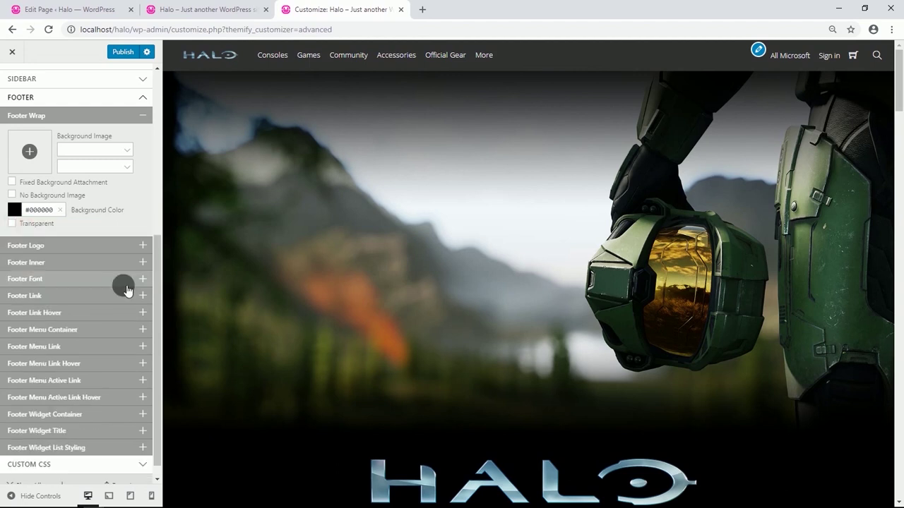
# Switch the footer logo to Logo Image and insert Ms-logo.png.
pyautogui.click(111, 246)
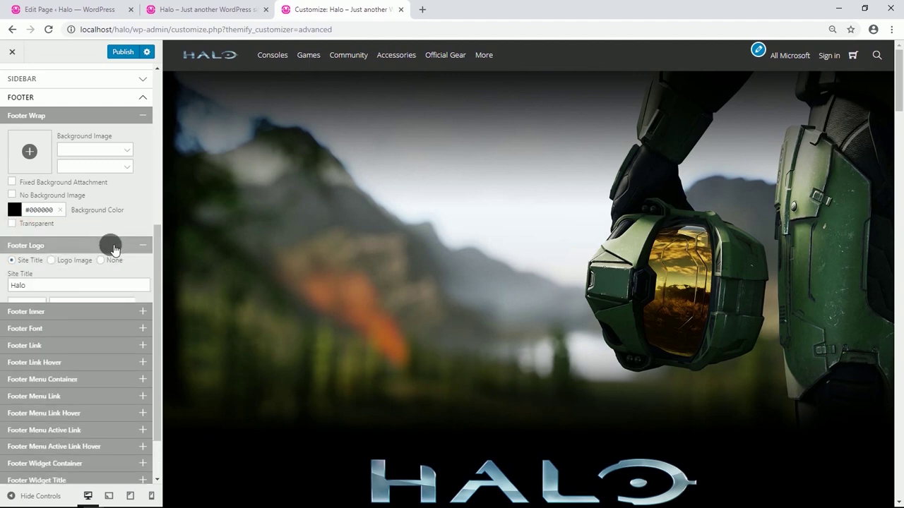
pyautogui.click(57, 266)
pyautogui.click(31, 295)
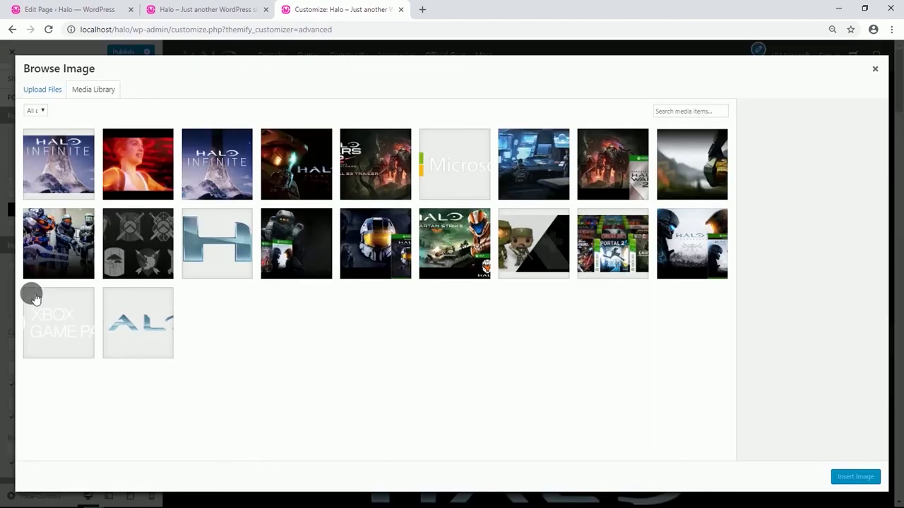
pyautogui.click(439, 165)
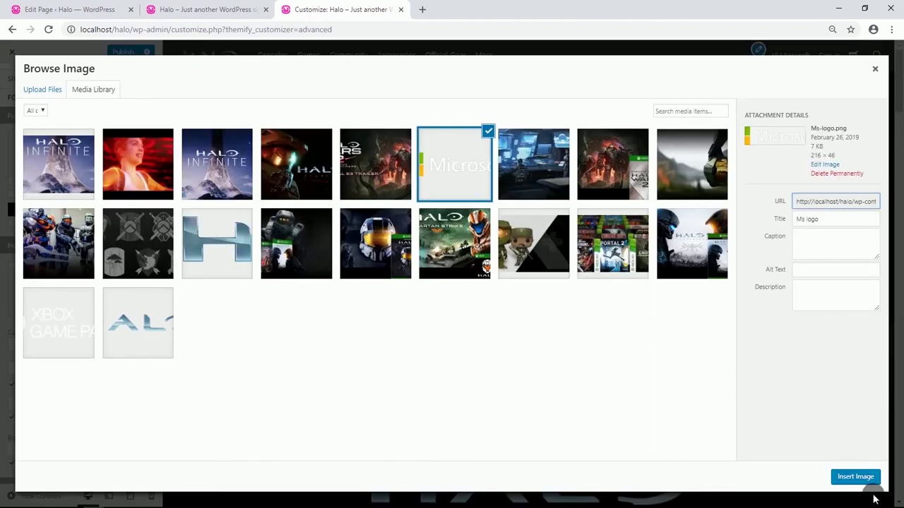
pyautogui.click(855, 478)
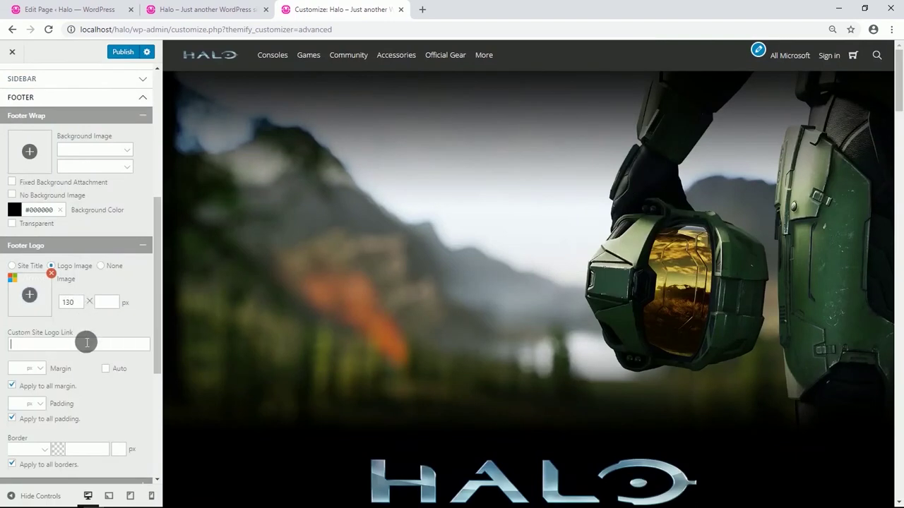
pyautogui.click(133, 243)
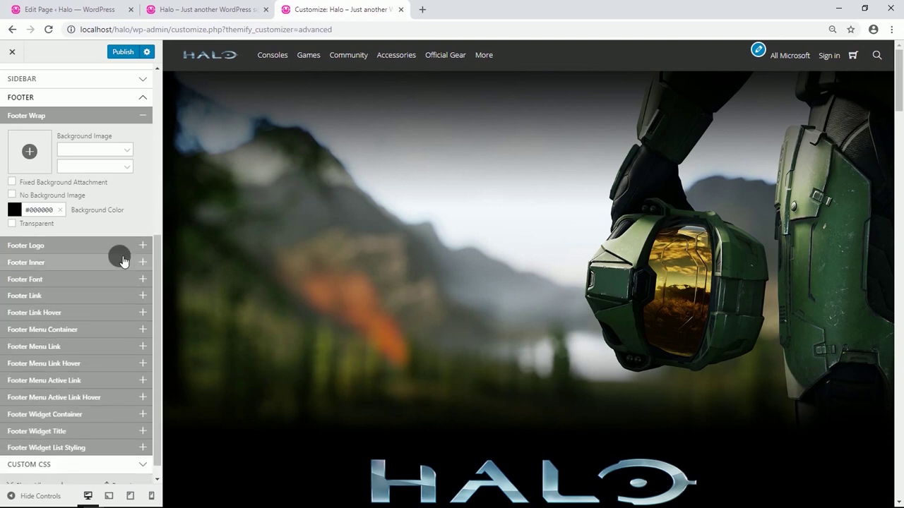
# Set the footer font colour to white #ffffff.
pyautogui.click(100, 280)
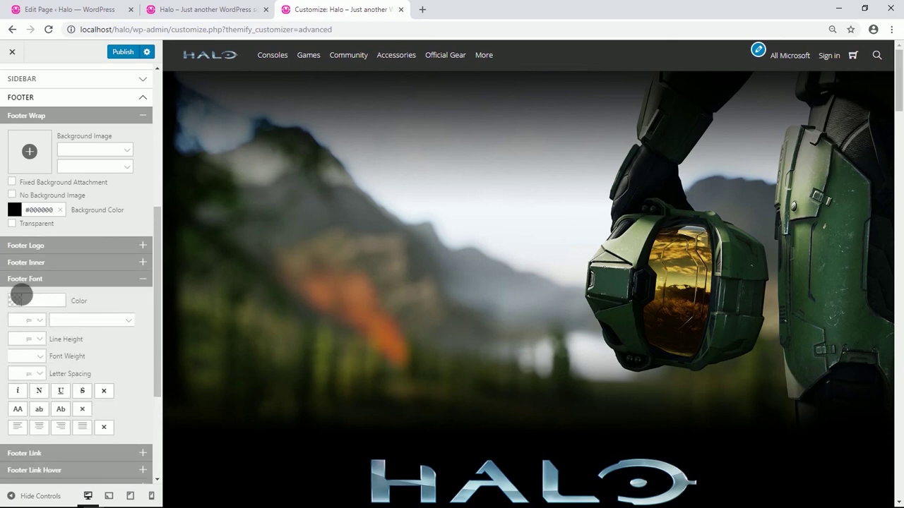
pyautogui.click(18, 298)
pyautogui.moveTo(17, 306); pyautogui.dragTo(9, 308)
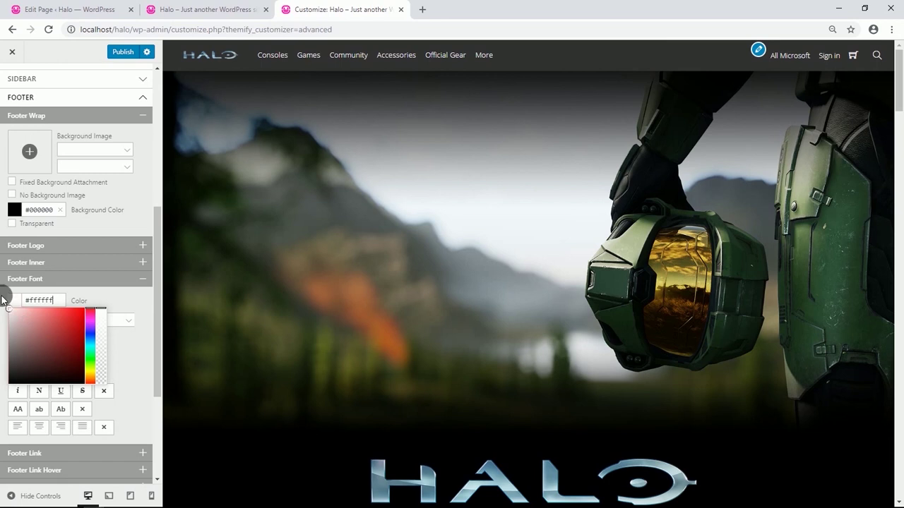
pyautogui.click(54, 291)
pyautogui.scroll(-2, 117, 321)
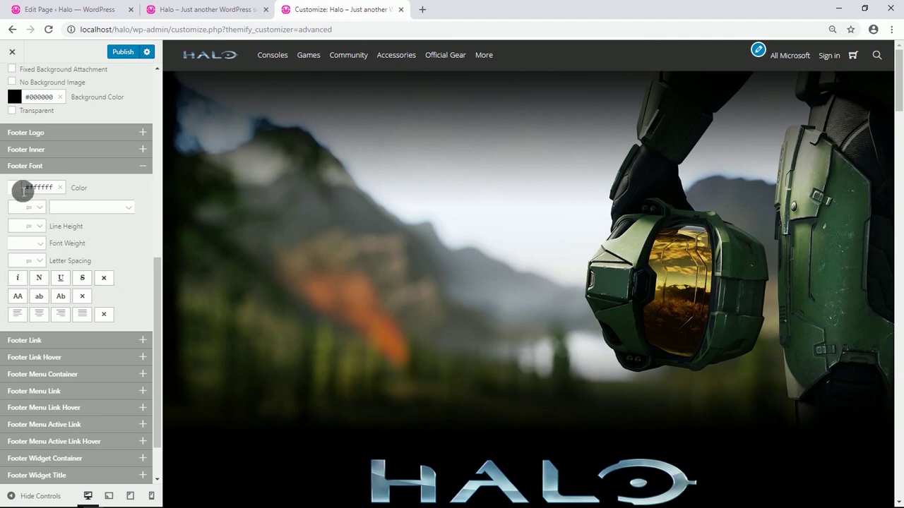
pyautogui.click(48, 190)
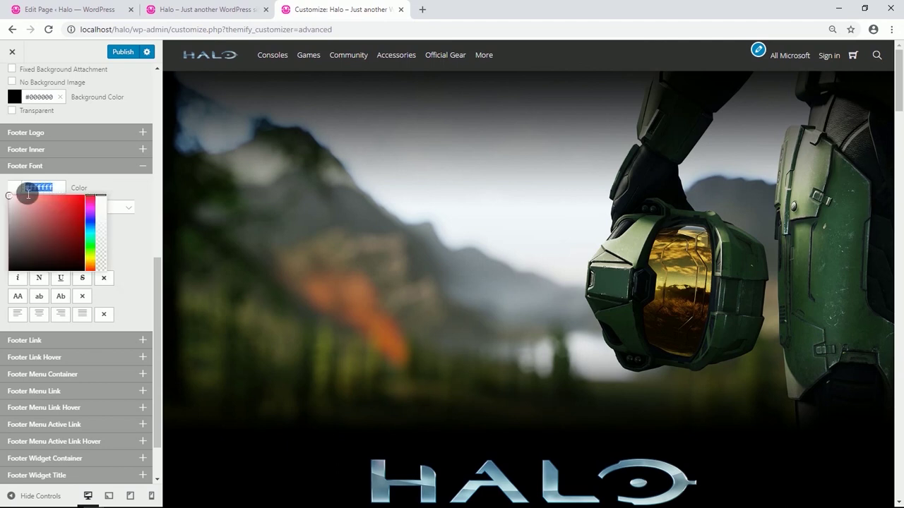
pyautogui.click(115, 182)
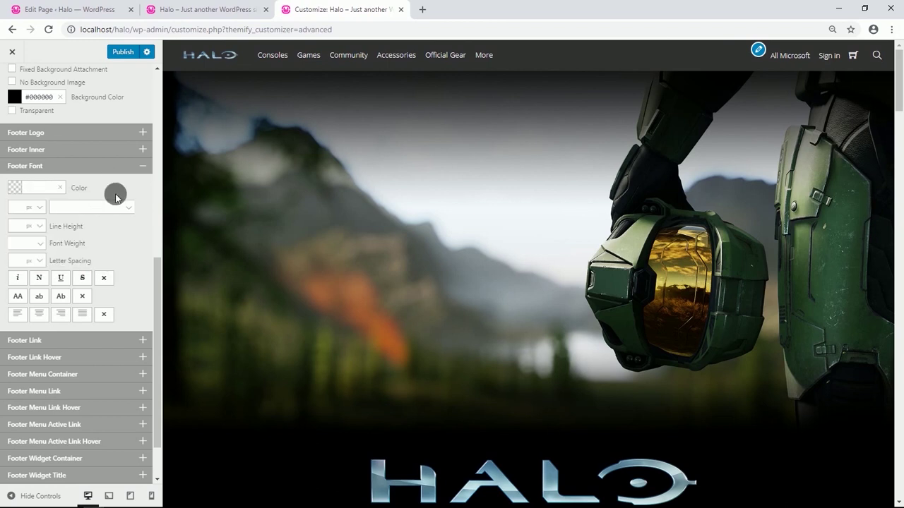
pyautogui.scroll(3, 89, 167)
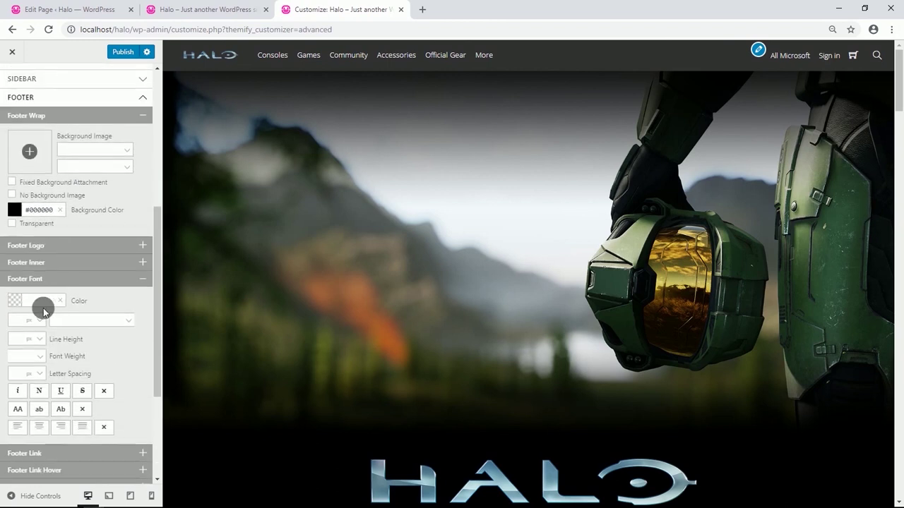
pyautogui.click(36, 303)
pyautogui.click(120, 303)
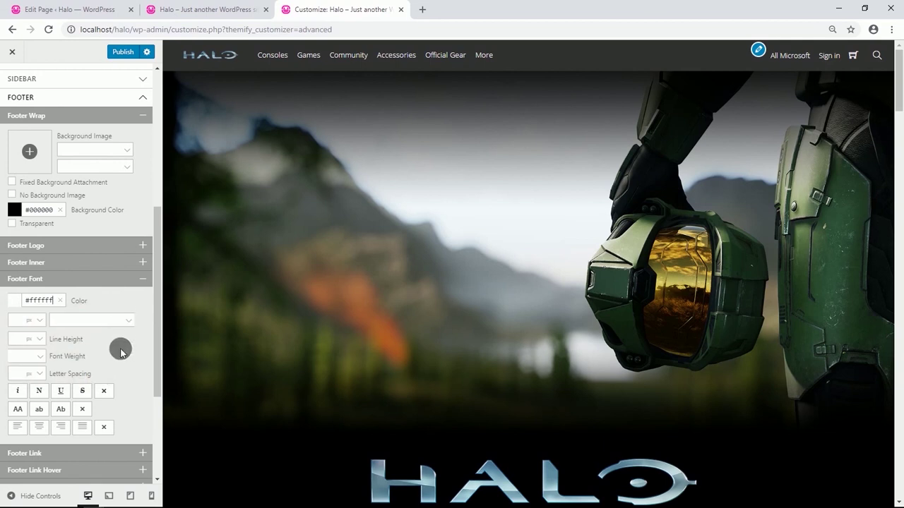
pyautogui.scroll(-1, 121, 351)
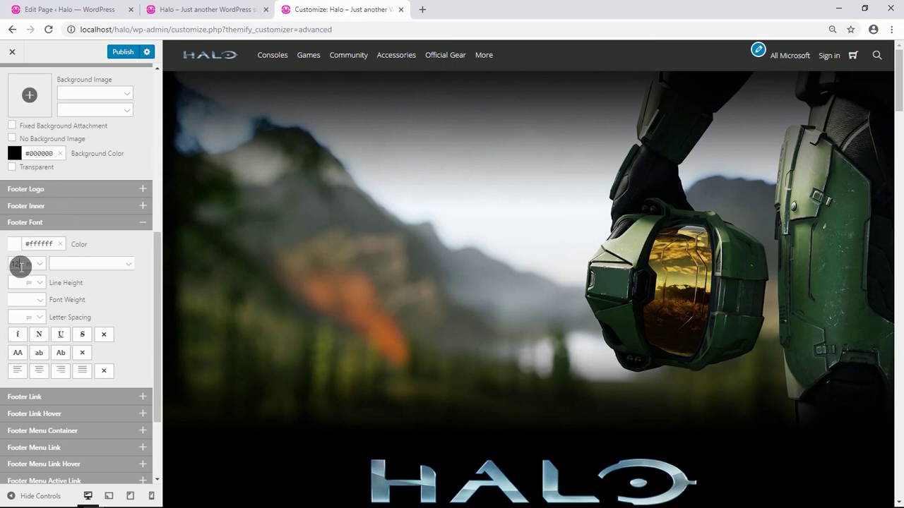
# Make the footer widget titles white #ffffff and publish the changes.
pyautogui.scroll(-2, 63, 309)
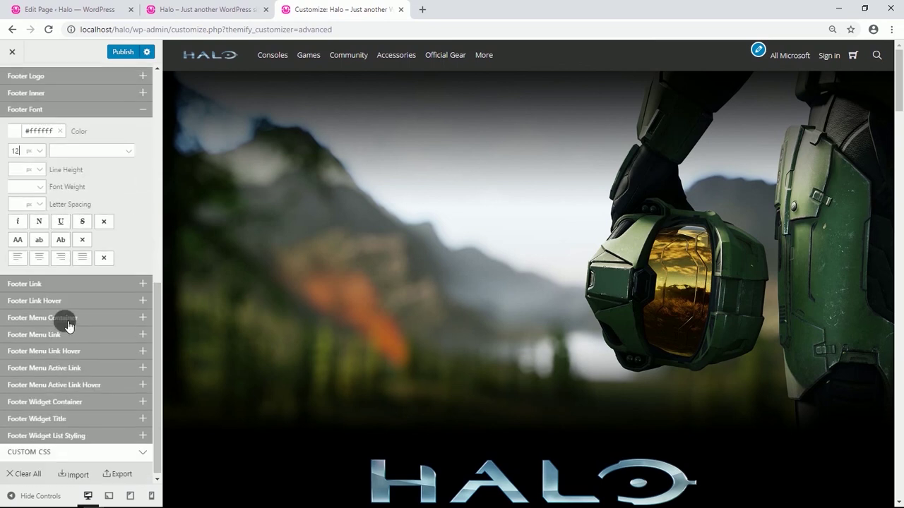
pyautogui.click(69, 415)
pyautogui.scroll(-2, 42, 367)
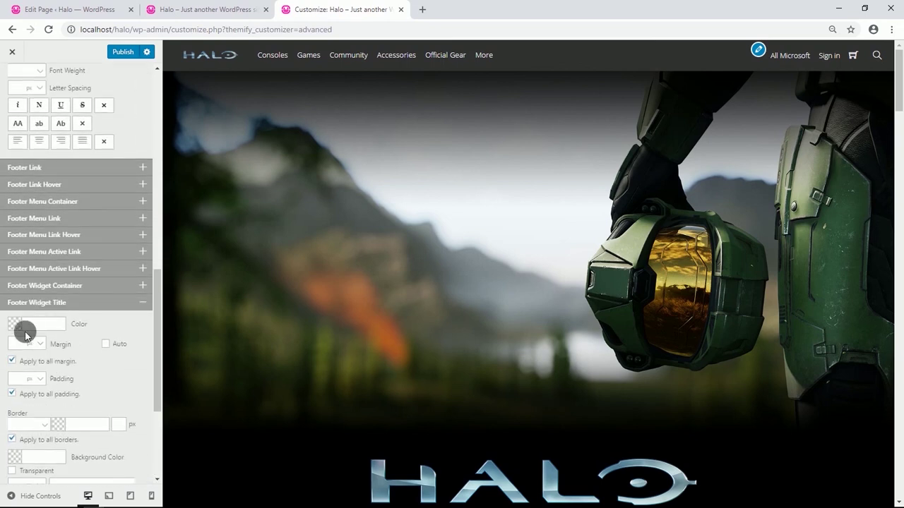
pyautogui.click(19, 328)
pyautogui.click(9, 329)
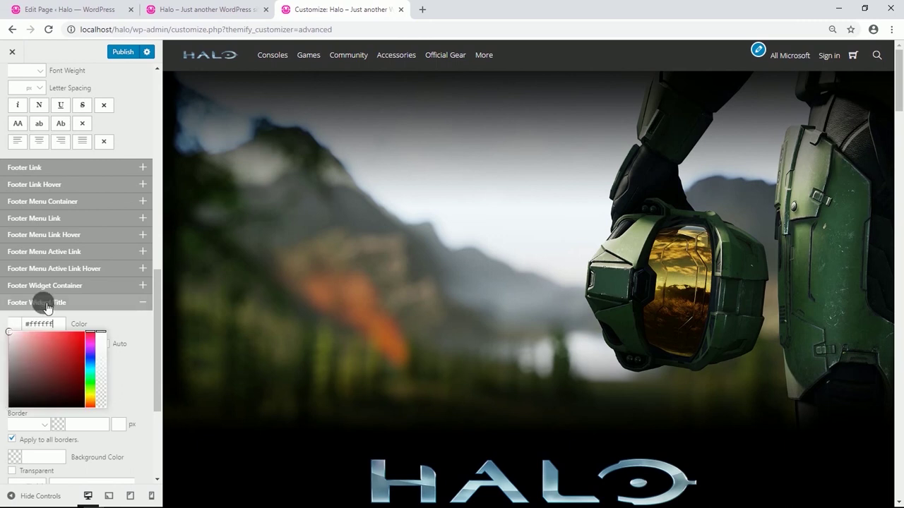
pyautogui.click(125, 329)
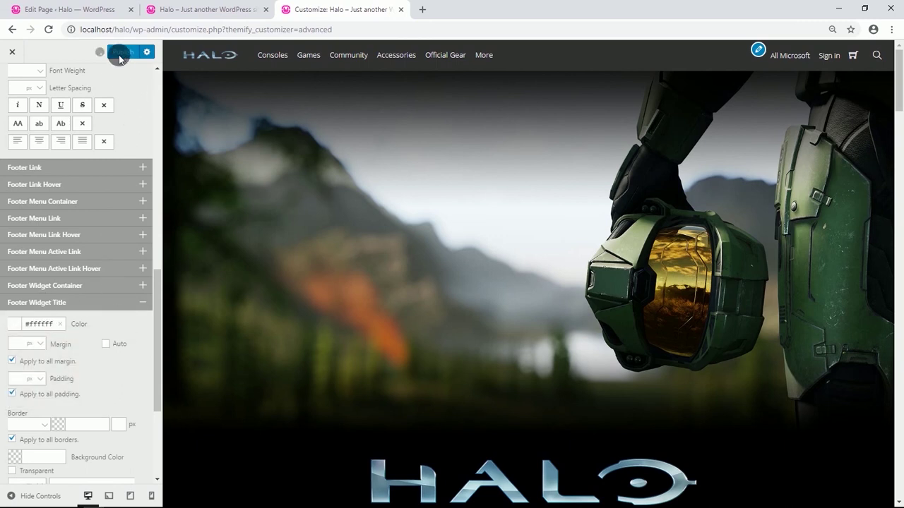
pyautogui.click(14, 84)
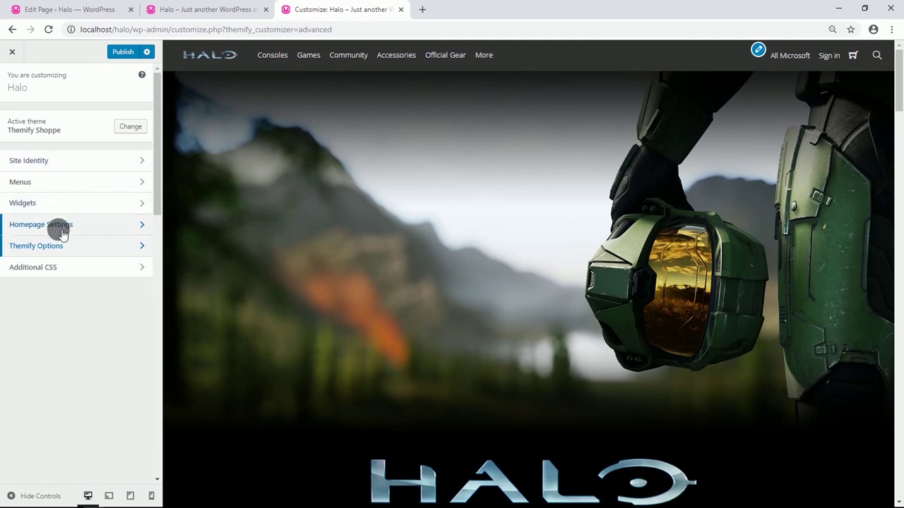
# Add a Text widget to the Footer Widget 1 area.
pyautogui.click(62, 206)
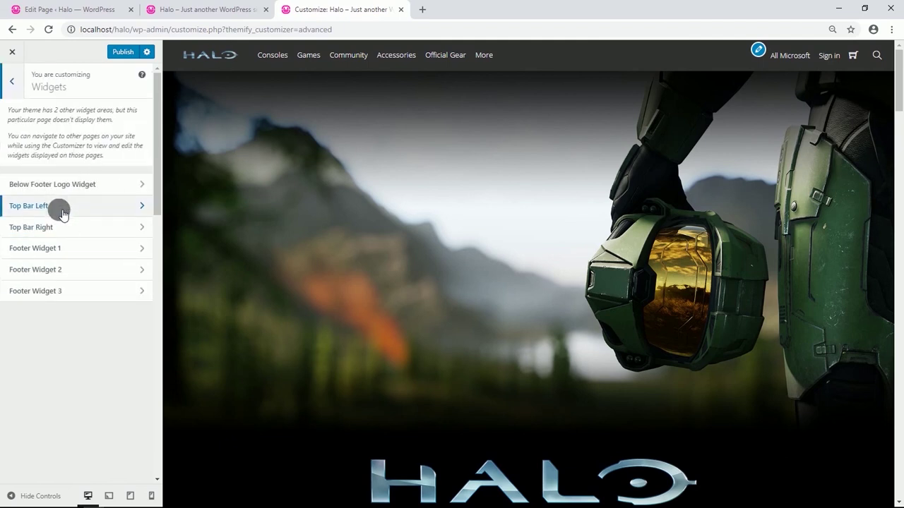
pyautogui.click(85, 250)
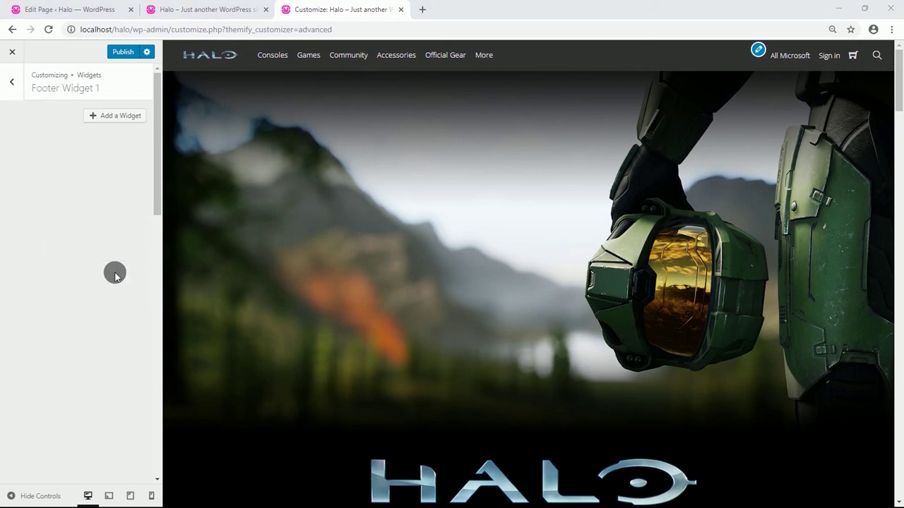
pyautogui.click(120, 117)
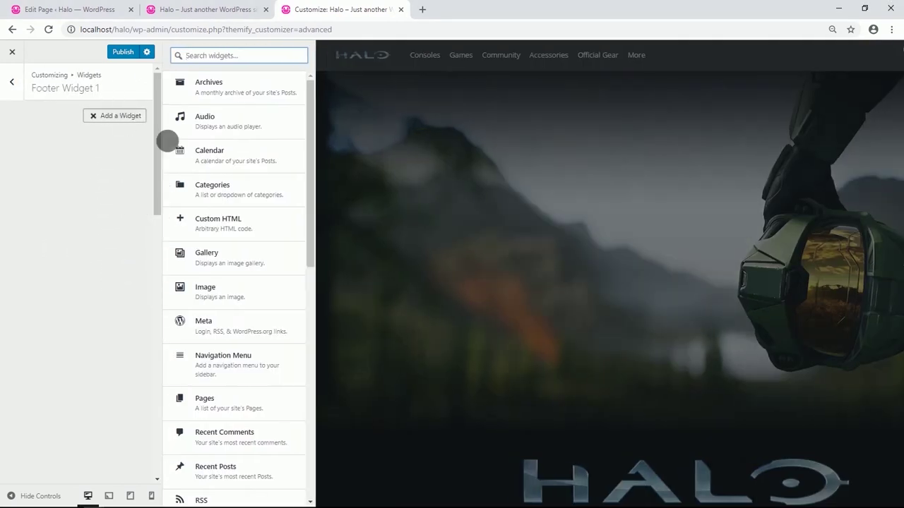
pyautogui.scroll(-2, 226, 282)
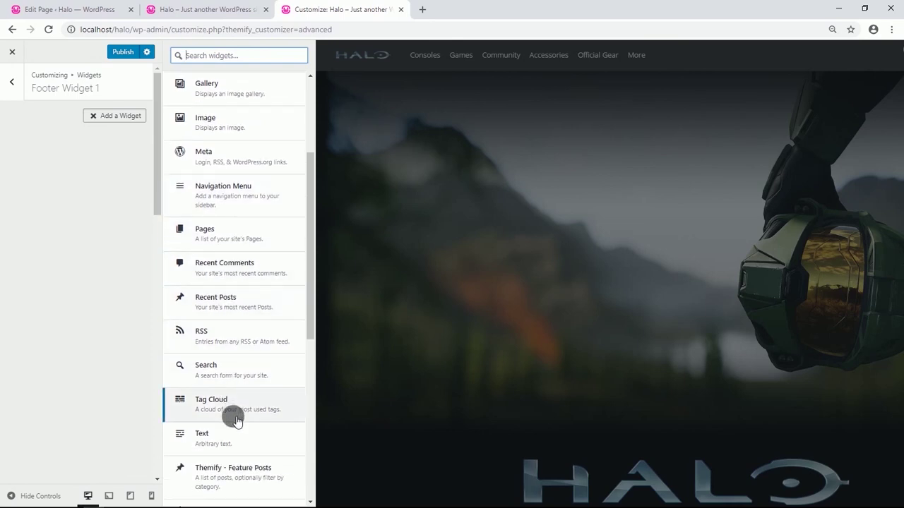
pyautogui.click(101, 129)
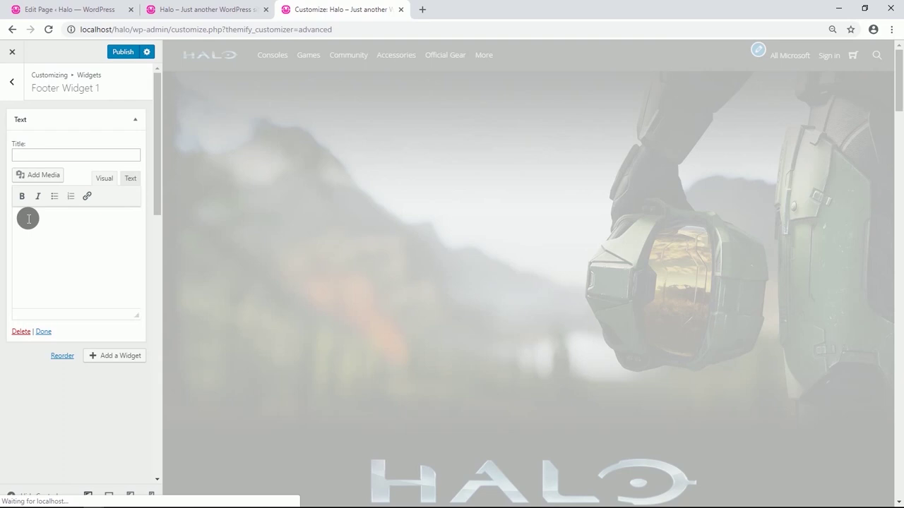
# Paste the Feedback, Support, Photosensitive Seizure Warning and Code of Conduct links and title the widget XBOX.
pyautogui.write('XBOX Feedback Support Photosensitive Seizure Warning Code of Conduct')
pyautogui.moveTo(42, 220); pyautogui.dragTo(23, 225)
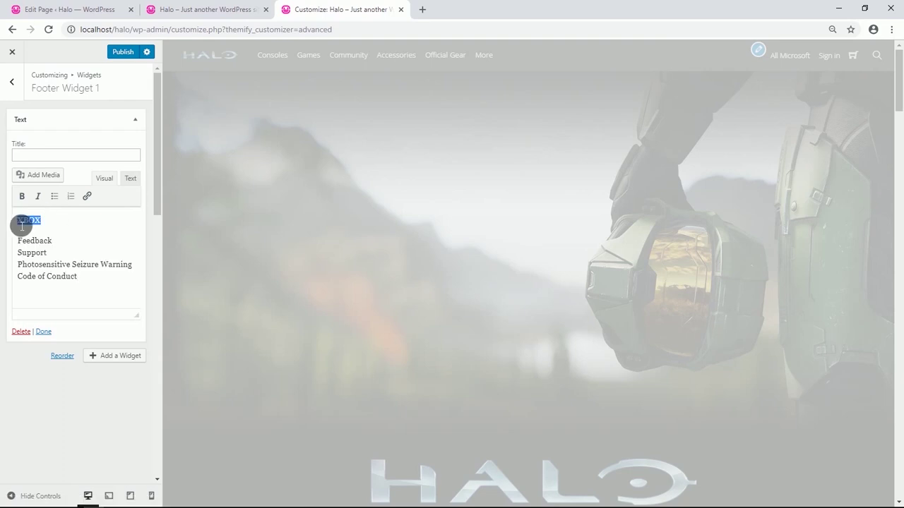
pyautogui.press('BackSpace')
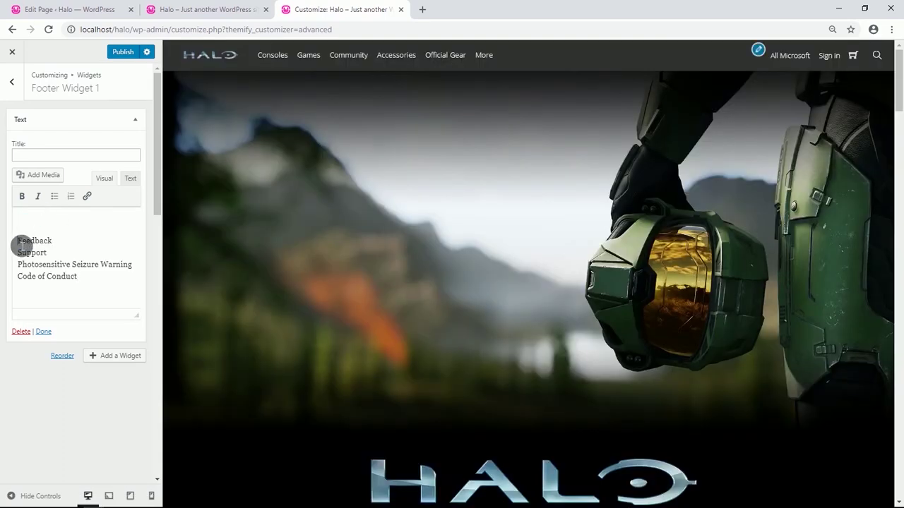
pyautogui.press('BackSpace')
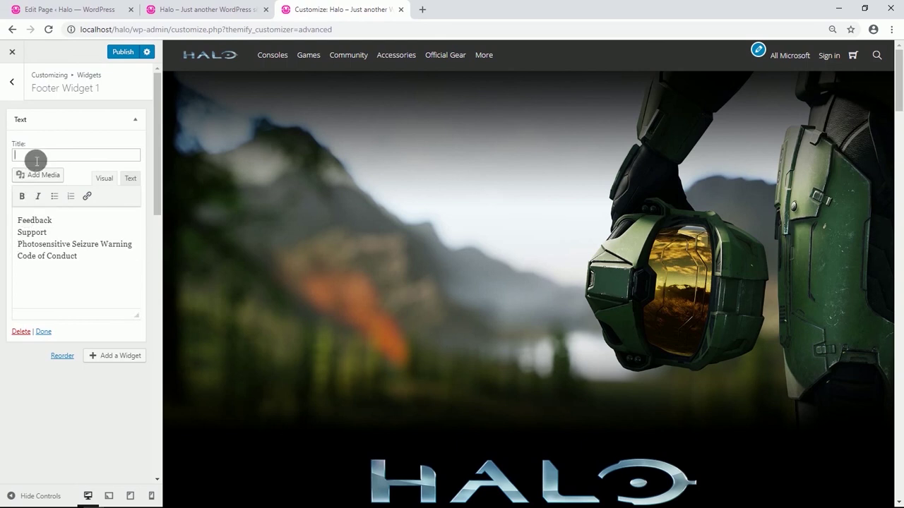
pyautogui.click(36, 155)
pyautogui.write('XBOX')
pyautogui.click(12, 82)
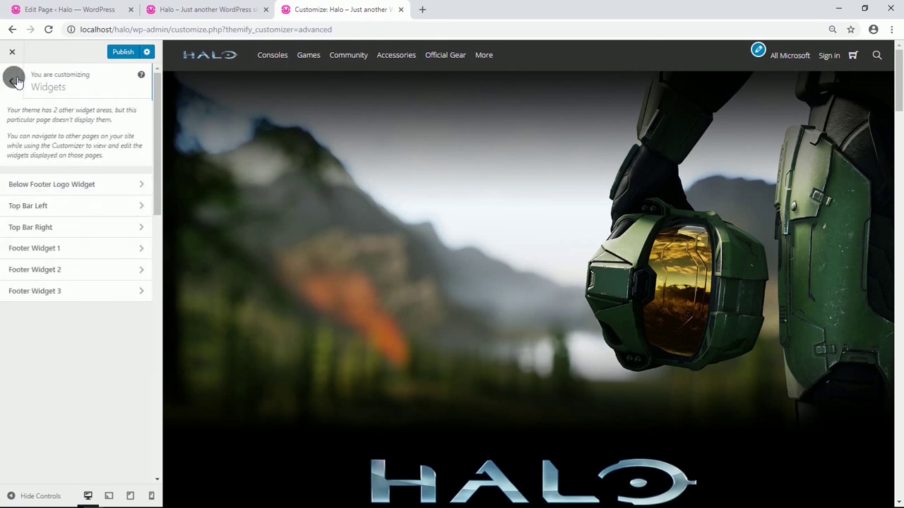
pyautogui.click(74, 268)
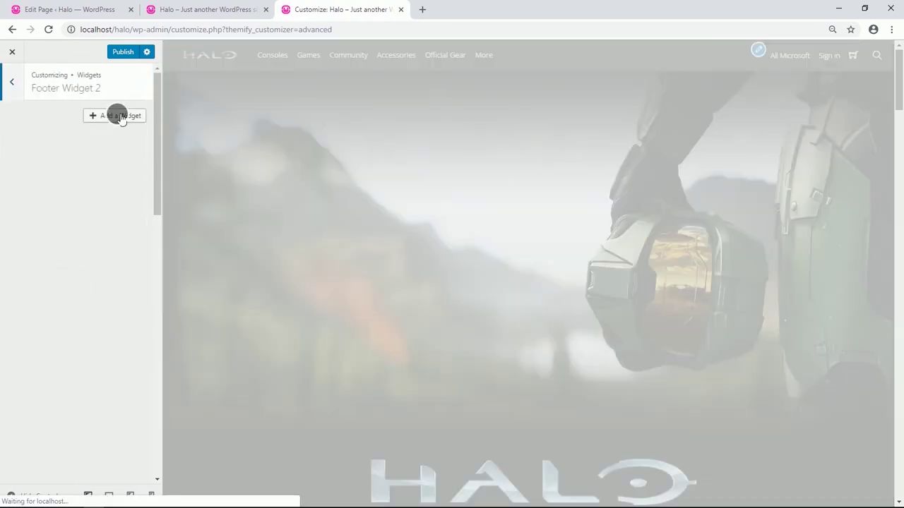
# Add a FANS text widget listing Xbox Wire to Footer Widget 2.
pyautogui.click(118, 115)
pyautogui.click(212, 434)
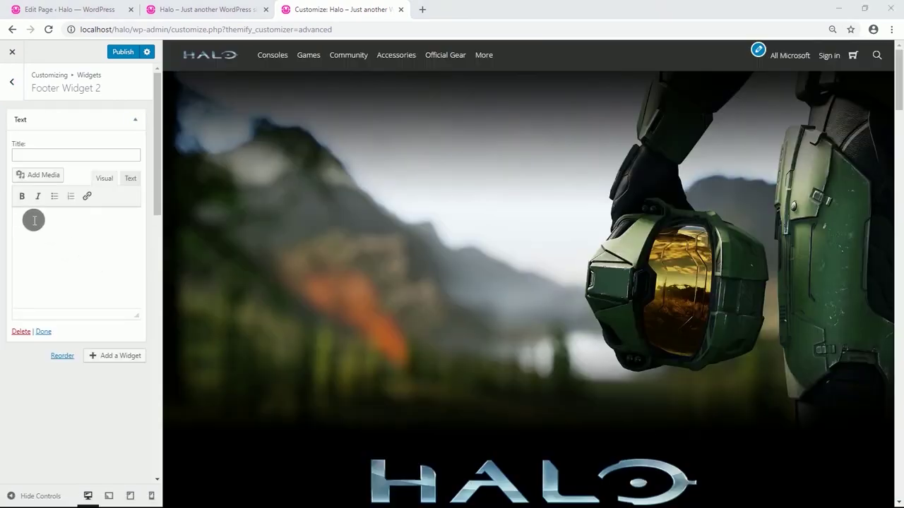
pyautogui.click(34, 220)
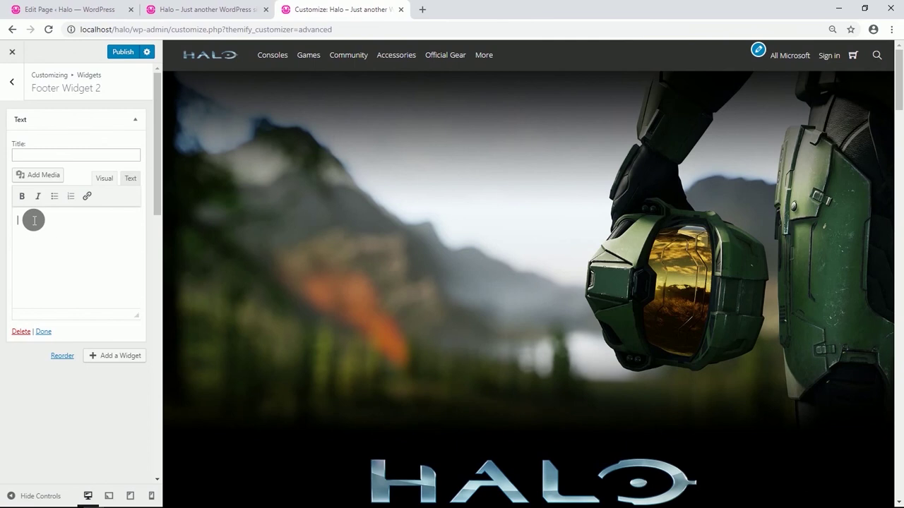
pyautogui.write('FANS Xbox Wire')
pyautogui.moveTo(40, 220); pyautogui.dragTo(17, 226)
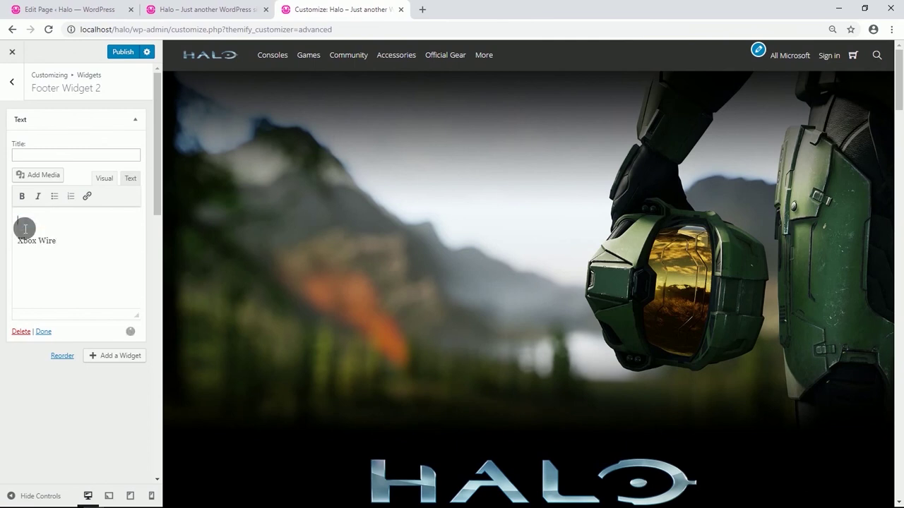
pyautogui.press('Delete')
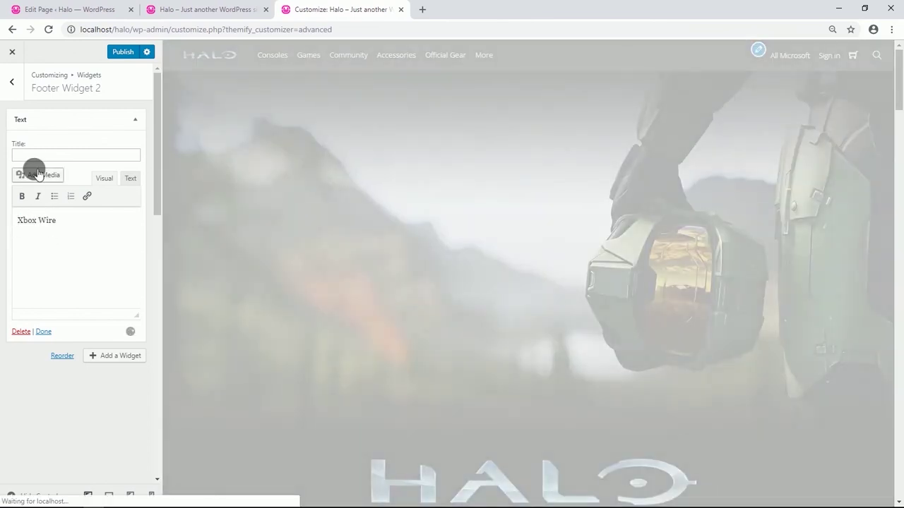
pyautogui.click(36, 157)
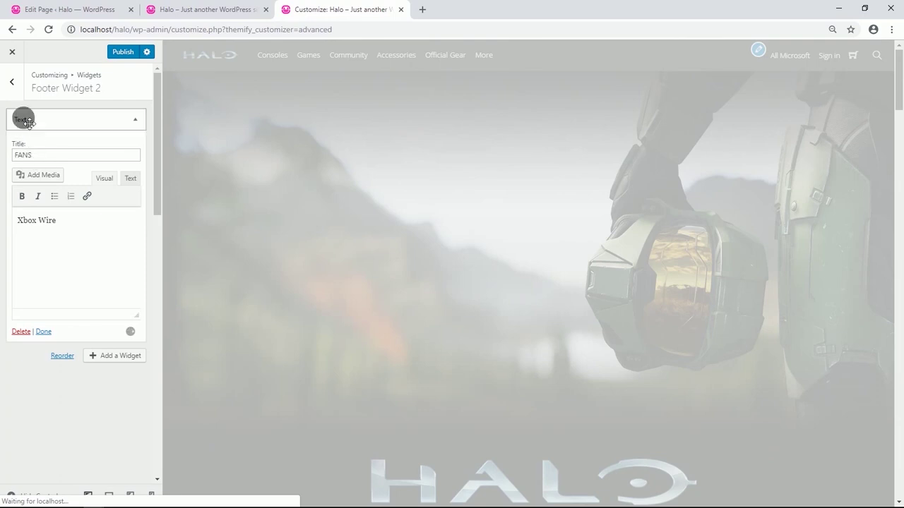
pyautogui.click(13, 81)
# Add a FOR DEVELOPERS text widget to Footer Widget 3 listing Games, ID@Xbox, Windows 10, Jobs, Designed for Xbox.
pyautogui.click(68, 290)
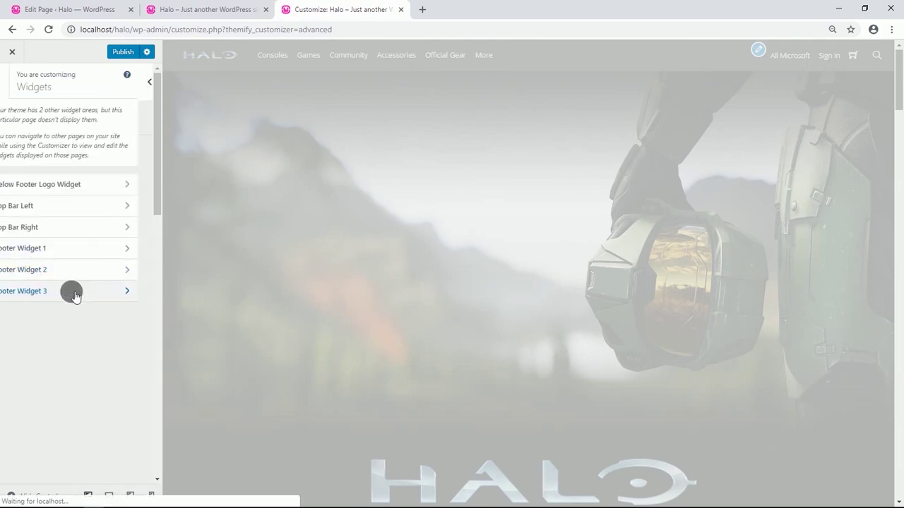
pyautogui.click(119, 115)
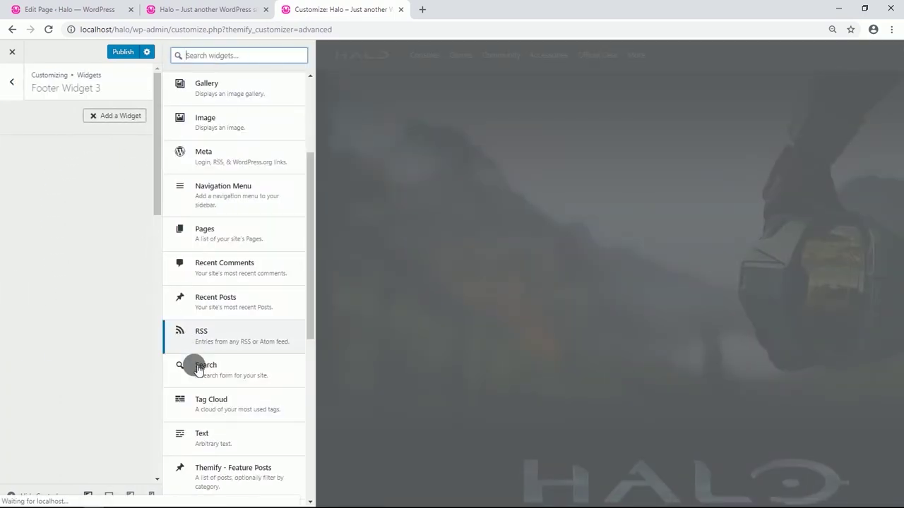
pyautogui.click(219, 436)
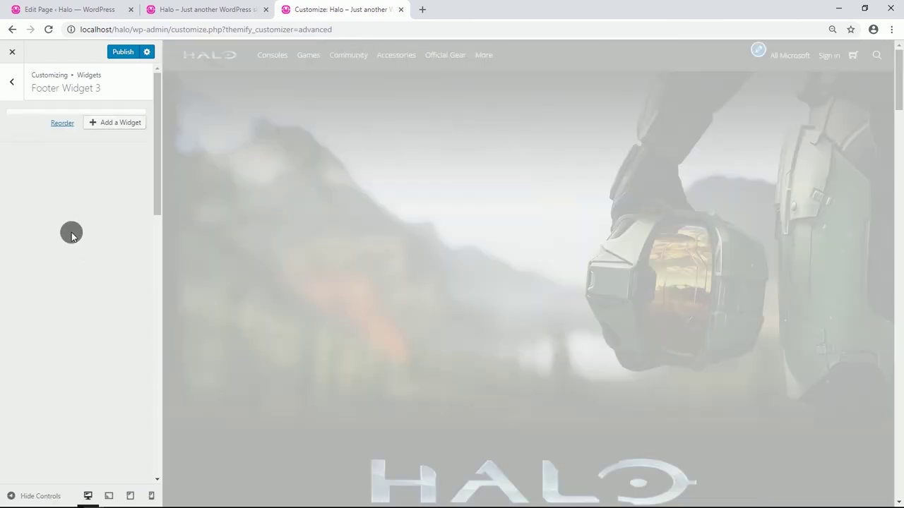
pyautogui.click(42, 222)
pyautogui.write('FOR DEVELOPERS Games ID@Xbox Windows 10 Jobs Designed for Xbox')
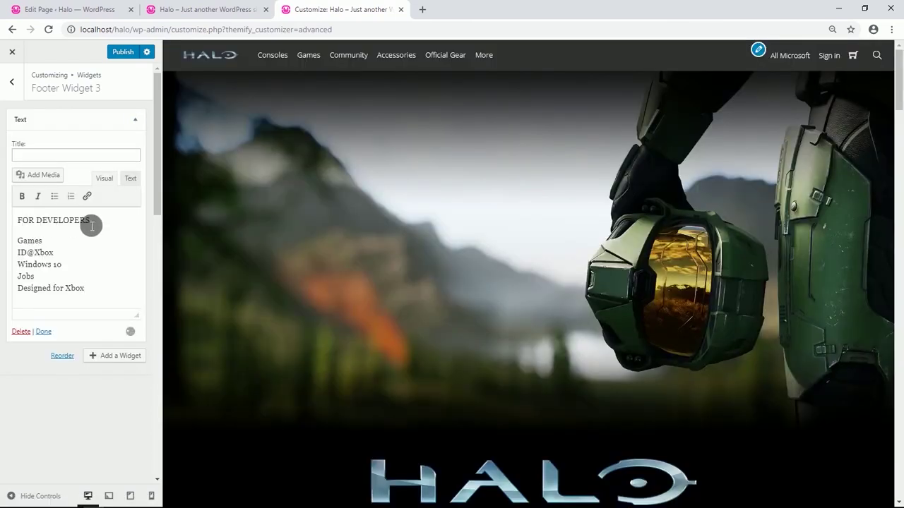
pyautogui.moveTo(90, 221); pyautogui.dragTo(30, 221)
pyautogui.press('Delete')
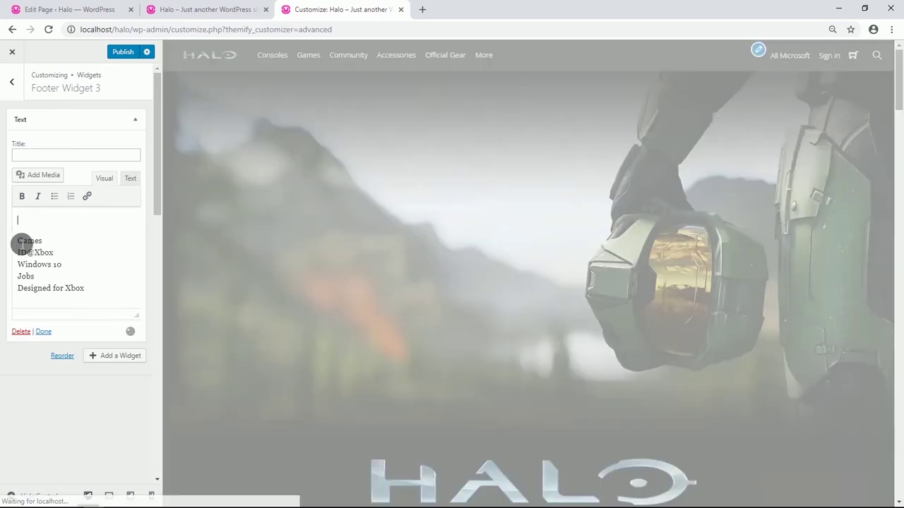
pyautogui.press('Delete')
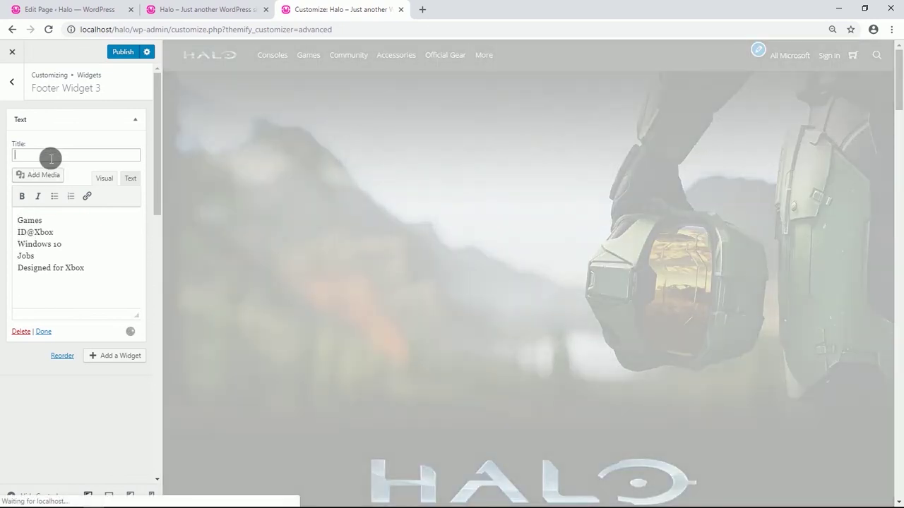
pyautogui.write('FOR DEVELOPERS')
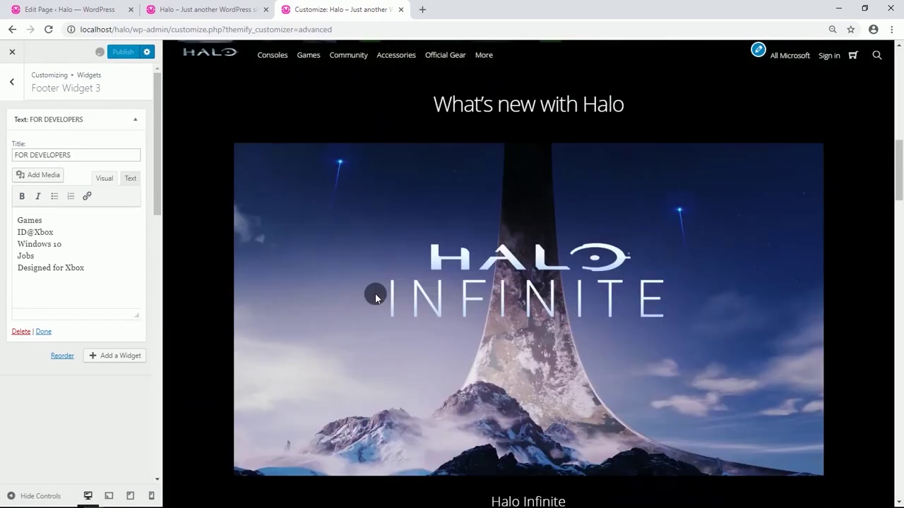
pyautogui.scroll(-20, 375, 295)
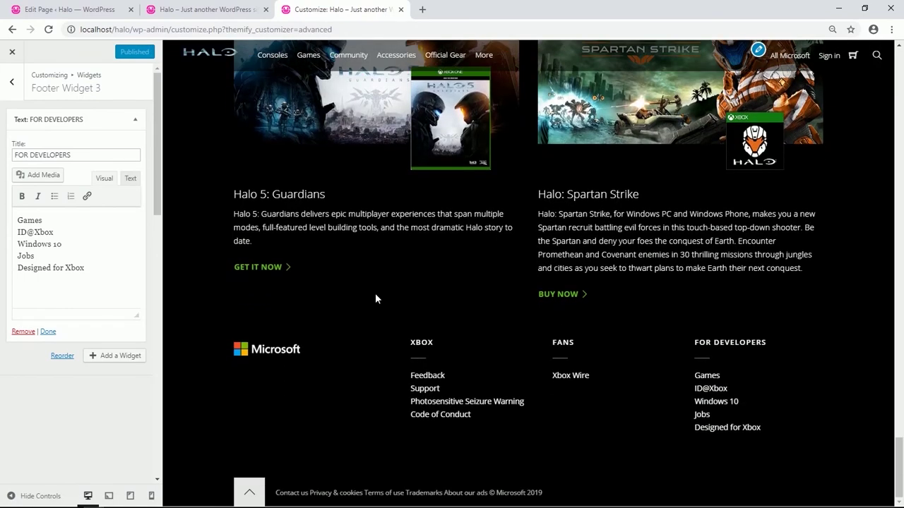
pyautogui.click(15, 88)
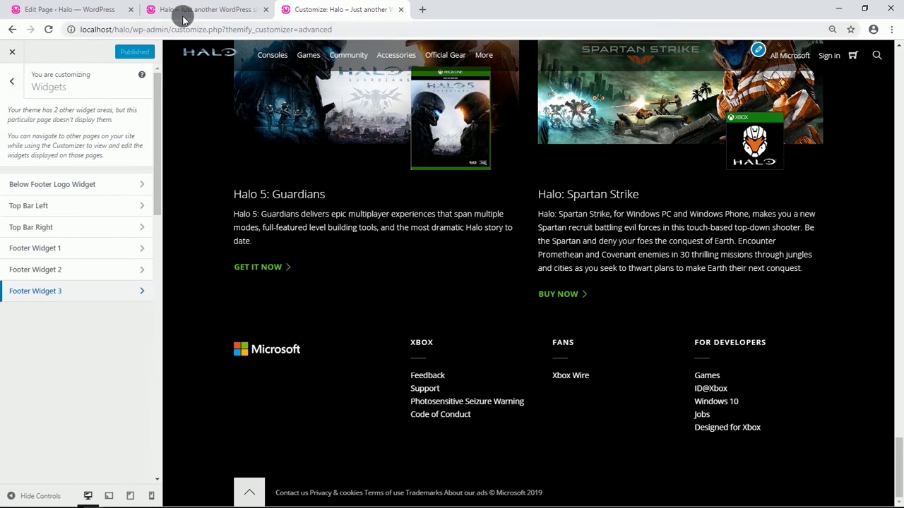
# Reload the live Halo homepage and turn on the front-end builder.
pyautogui.click(187, 10)
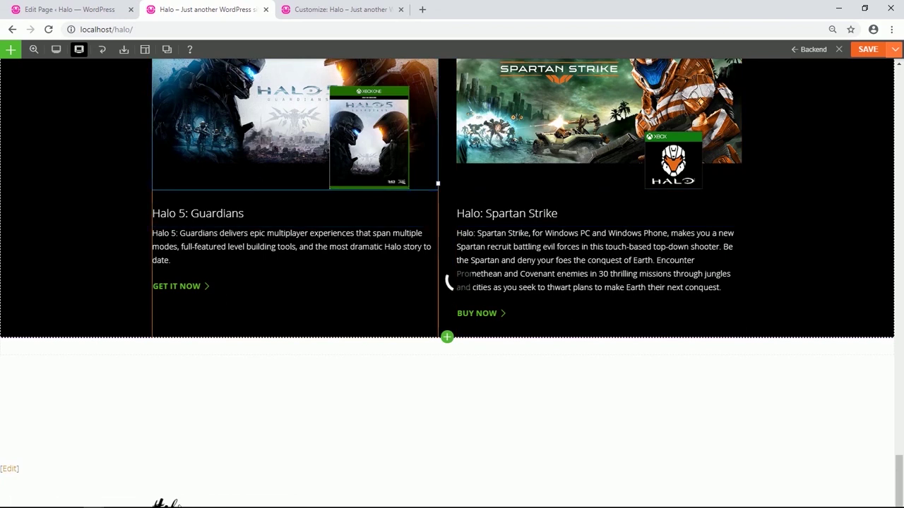
pyautogui.click(48, 29)
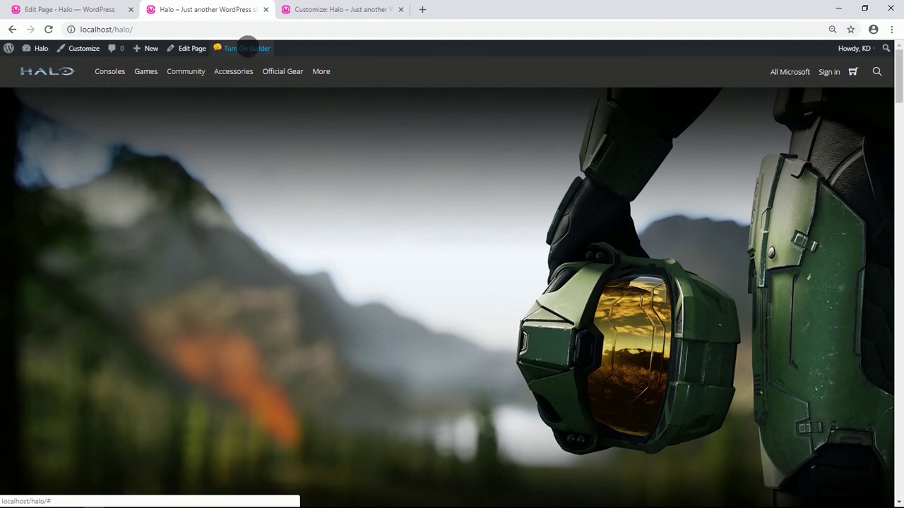
pyautogui.click(247, 48)
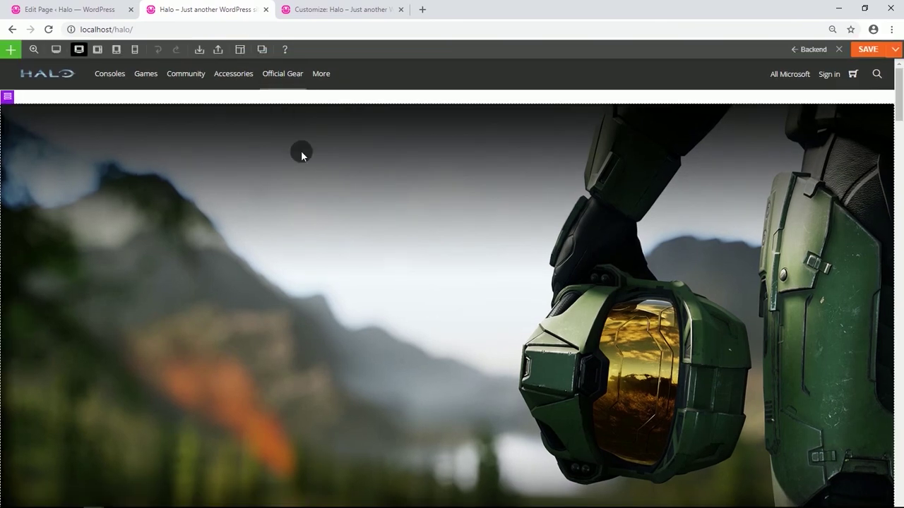
# Open the Halo Infinite trailer thumbnail's settings, then the Halo Wars column styling.
pyautogui.scroll(-10, 270, 276)
pyautogui.scroll(-2, 268, 275)
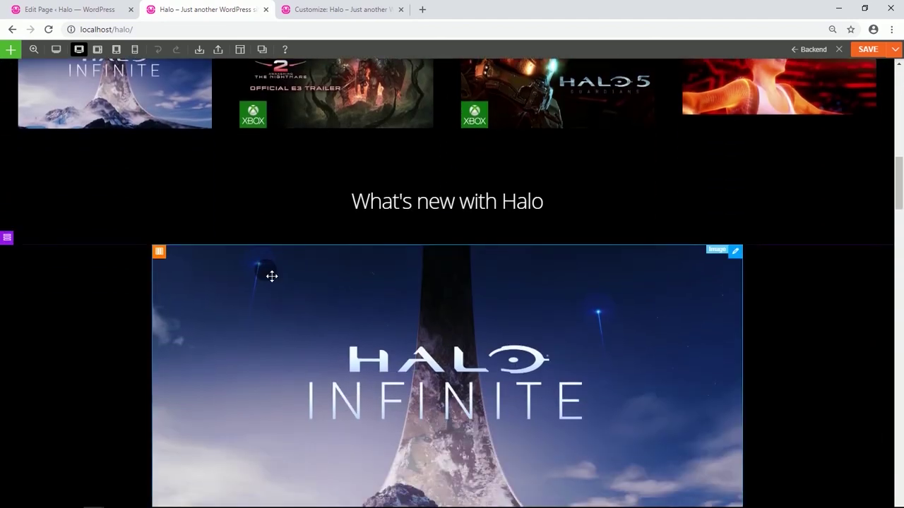
pyautogui.scroll(1, 177, 151)
pyautogui.click(170, 152)
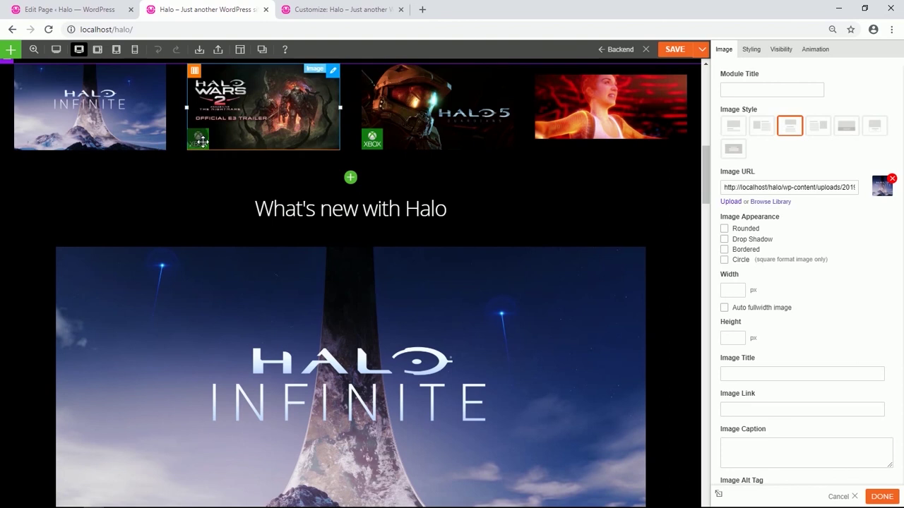
pyautogui.scroll(1, 231, 162)
pyautogui.click(256, 161)
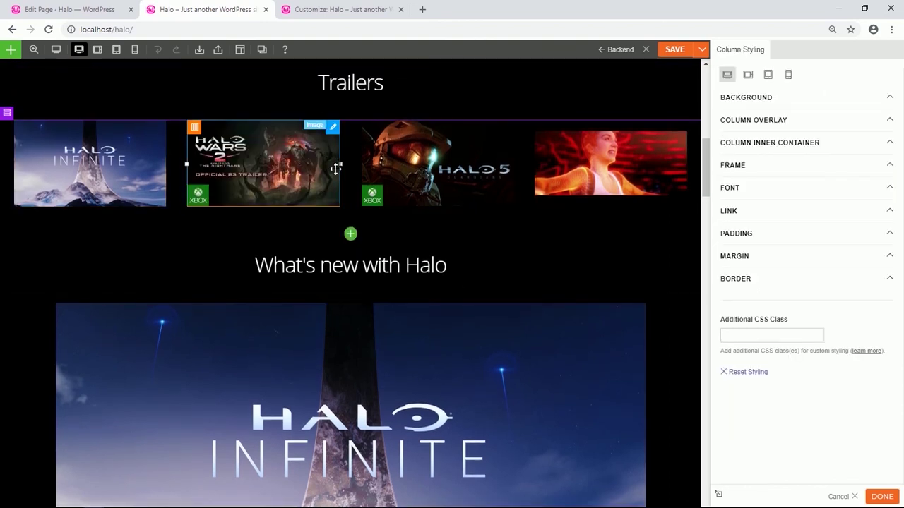
# Give the Halo Wars trailer thumbnail a slideInRight appearance animation.
pyautogui.click(796, 110)
pyautogui.click(306, 182)
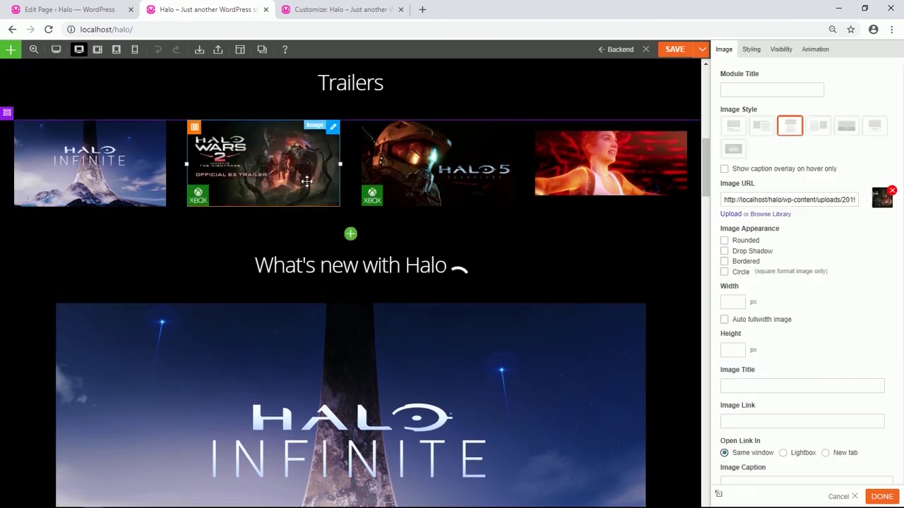
pyautogui.click(811, 49)
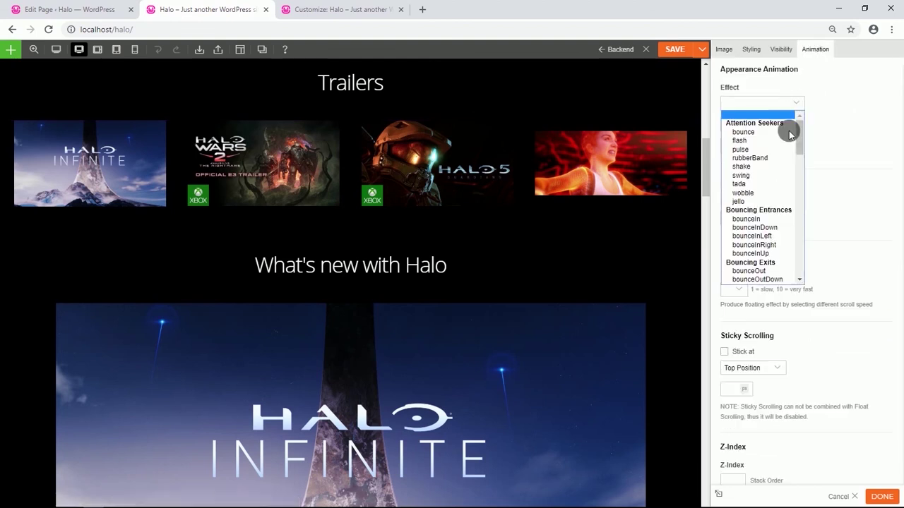
pyautogui.scroll(-5, 771, 170)
pyautogui.scroll(-2, 772, 170)
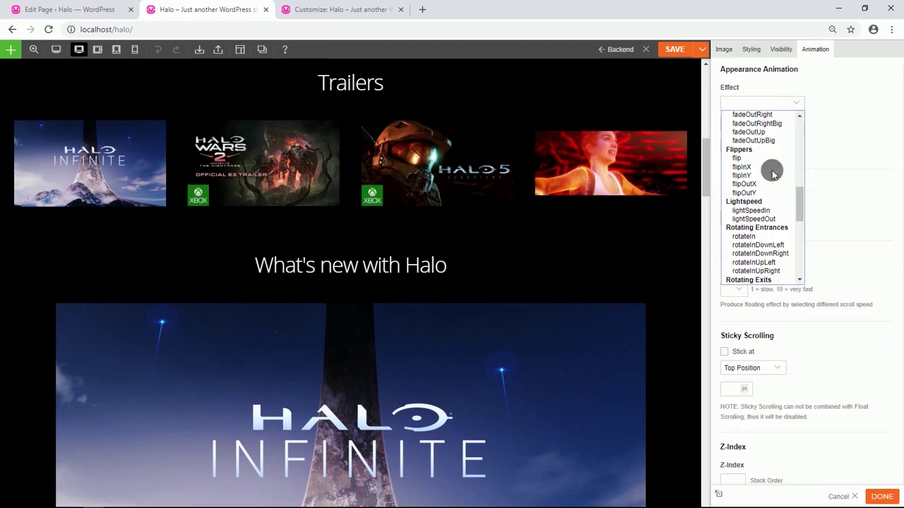
pyautogui.scroll(-3, 771, 170)
pyautogui.scroll(-4, 772, 170)
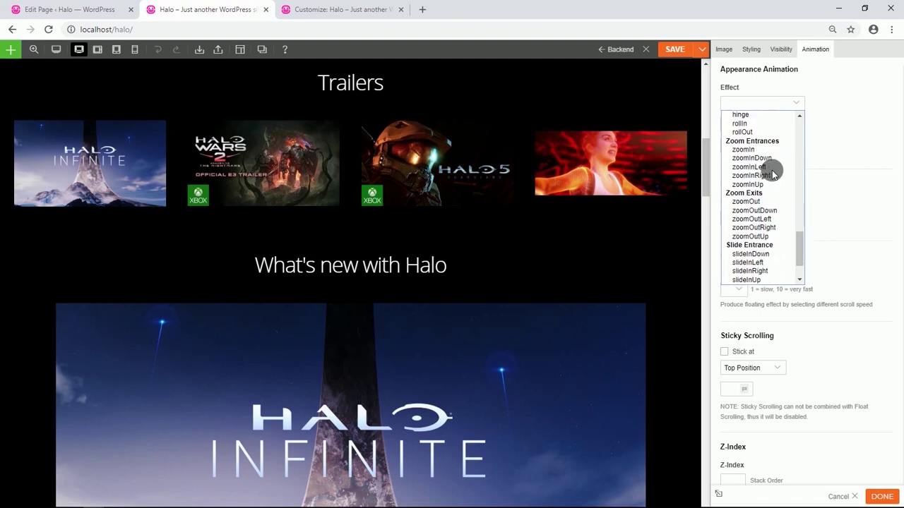
pyautogui.scroll(-2, 771, 170)
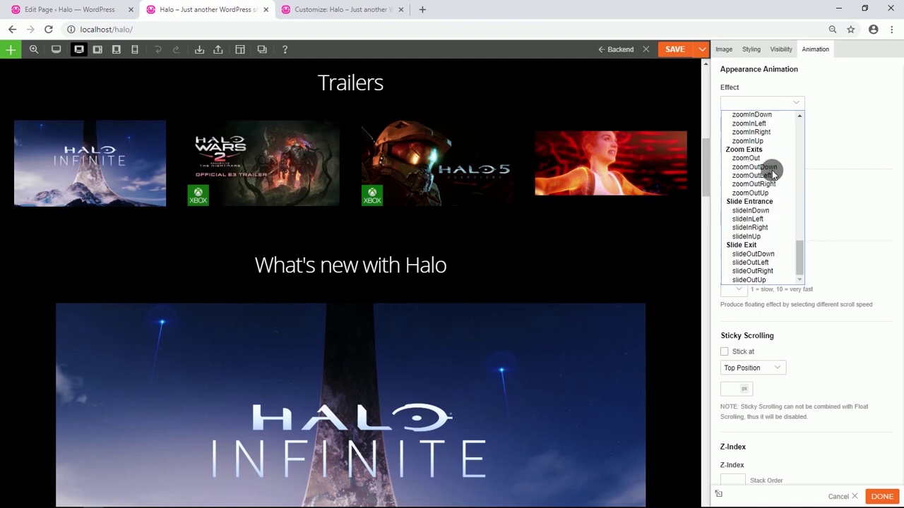
pyautogui.click(752, 227)
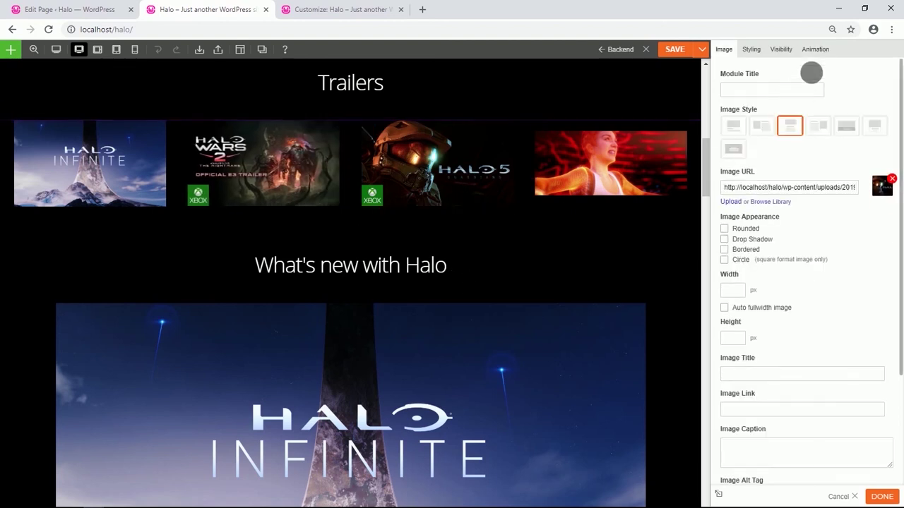
# Reapply slideInRight to the trailer image and set its animation delay to 2.
pyautogui.click(814, 49)
pyautogui.click(793, 103)
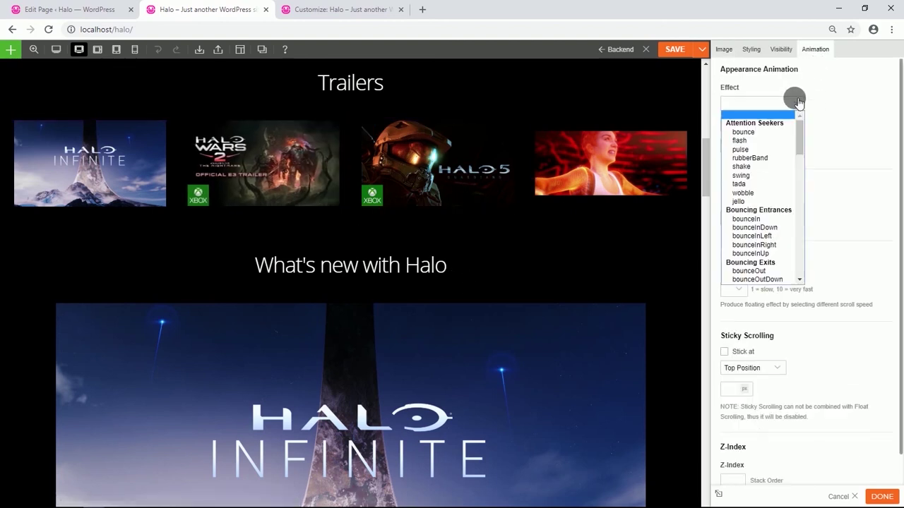
pyautogui.scroll(-5, 770, 174)
pyautogui.scroll(-3, 770, 174)
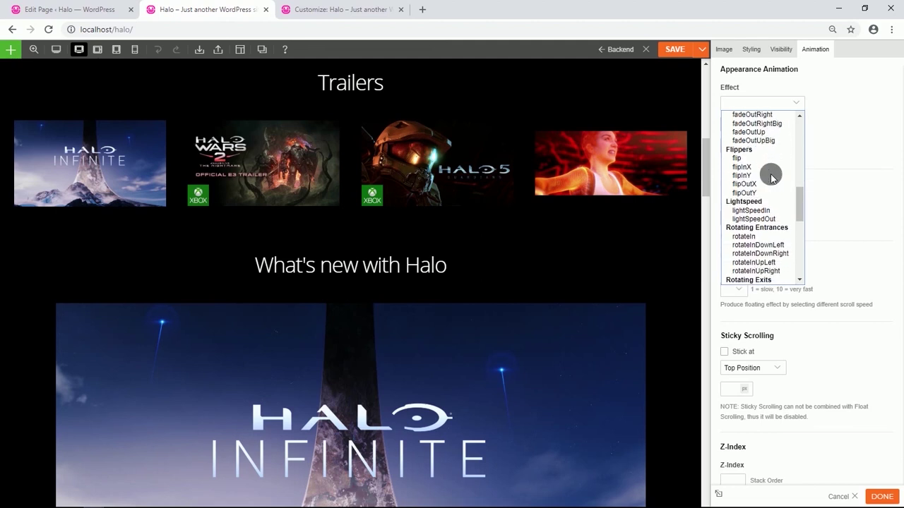
pyautogui.scroll(-3, 770, 173)
pyautogui.scroll(-4, 770, 173)
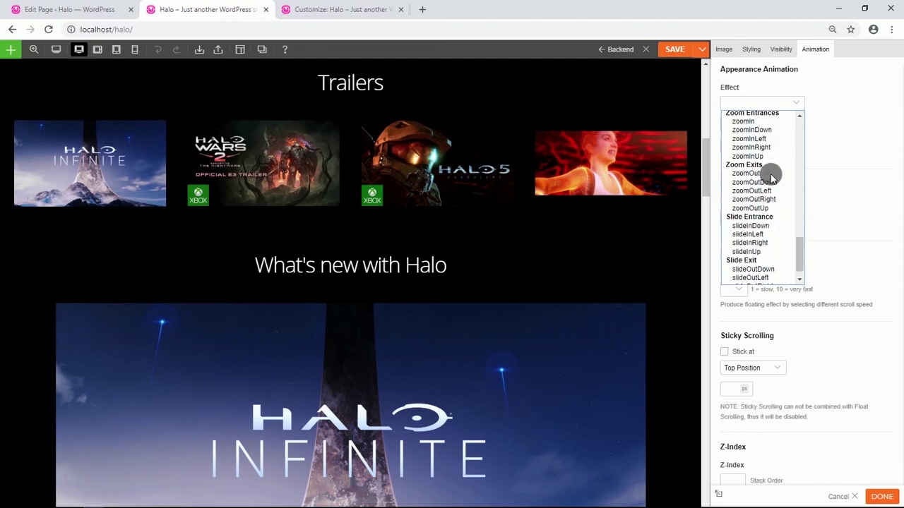
pyautogui.click(757, 223)
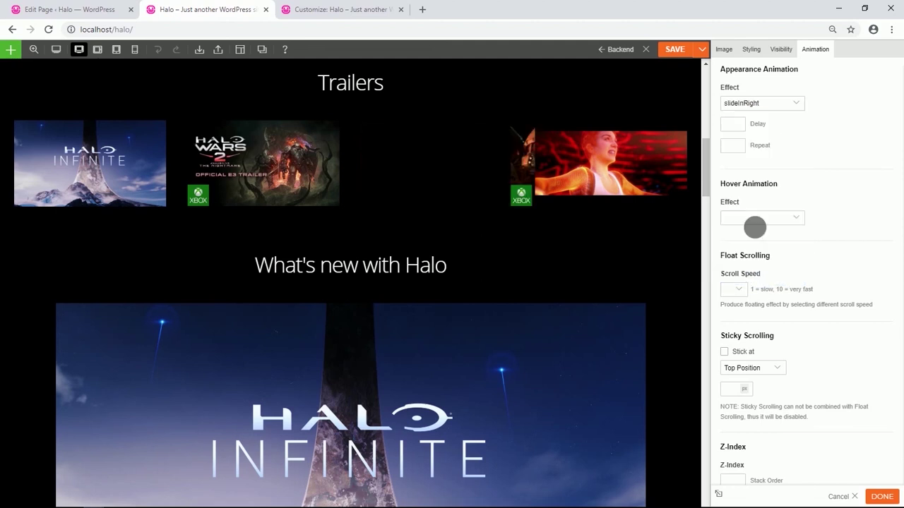
pyautogui.click(735, 128)
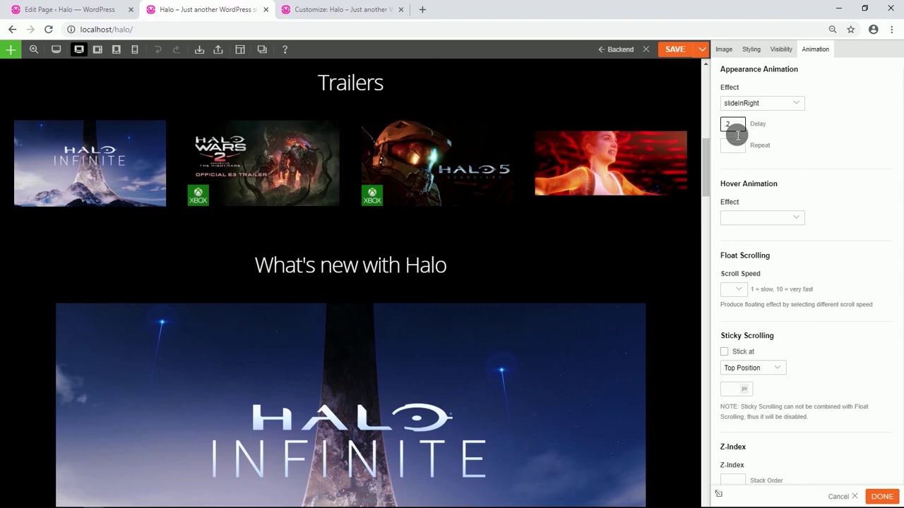
# Give the next trailer image a slideInRight animation with delay 4.
pyautogui.click(613, 170)
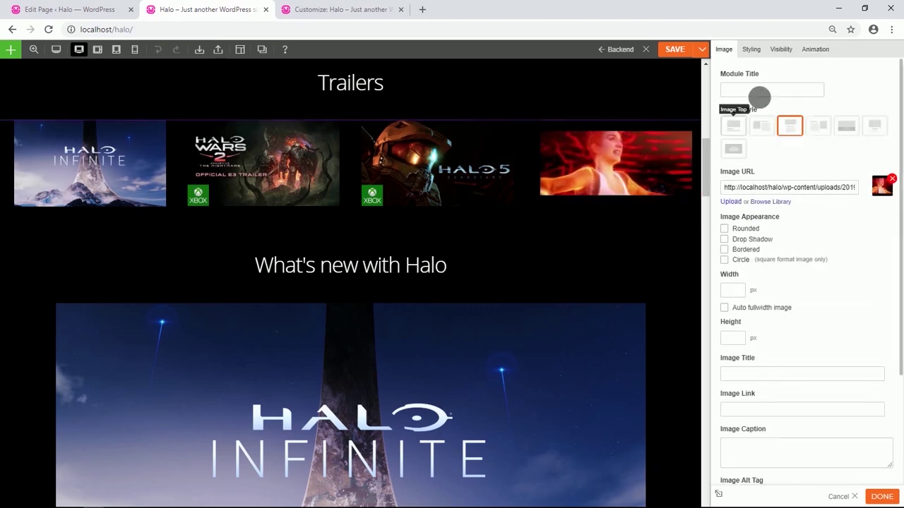
pyautogui.click(817, 54)
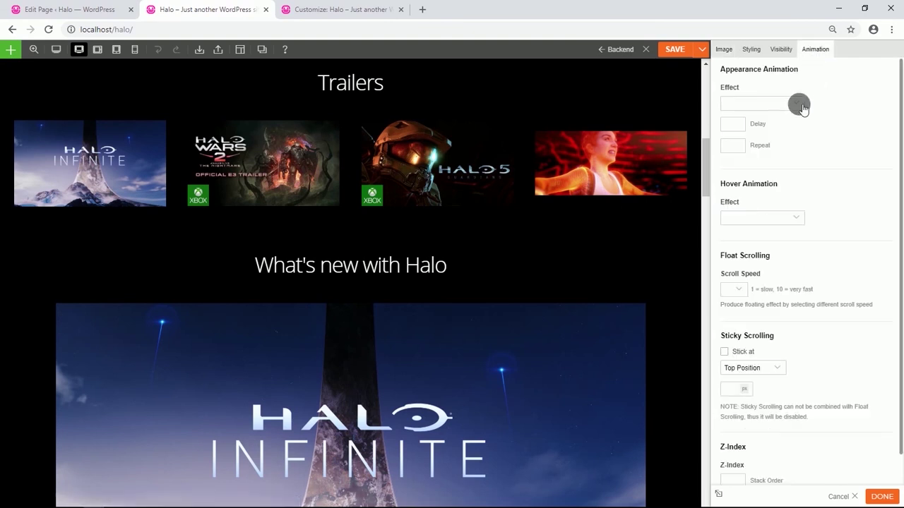
pyautogui.click(799, 104)
pyautogui.scroll(-6, 758, 192)
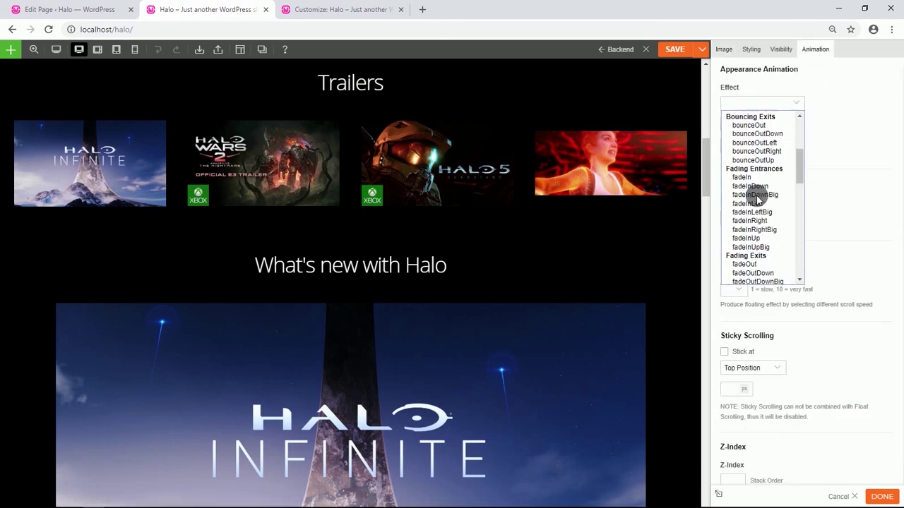
pyautogui.scroll(-3, 758, 199)
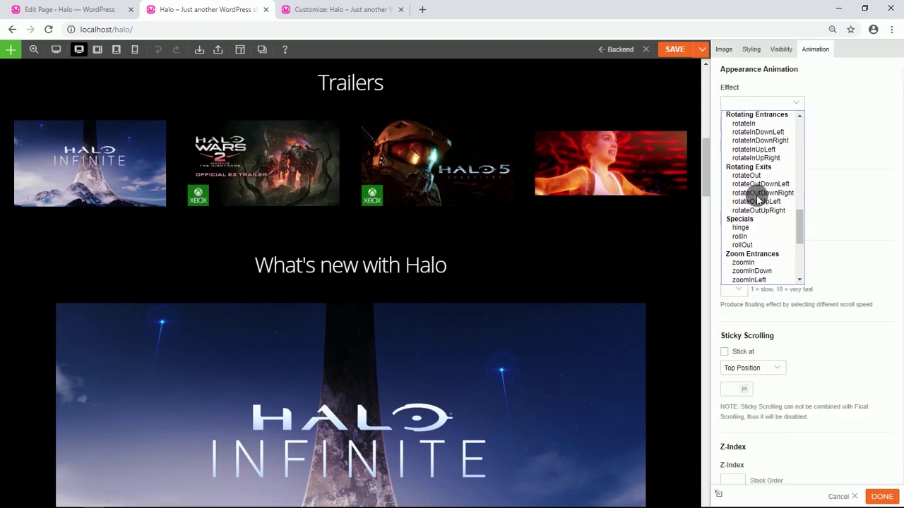
pyautogui.scroll(-3, 757, 201)
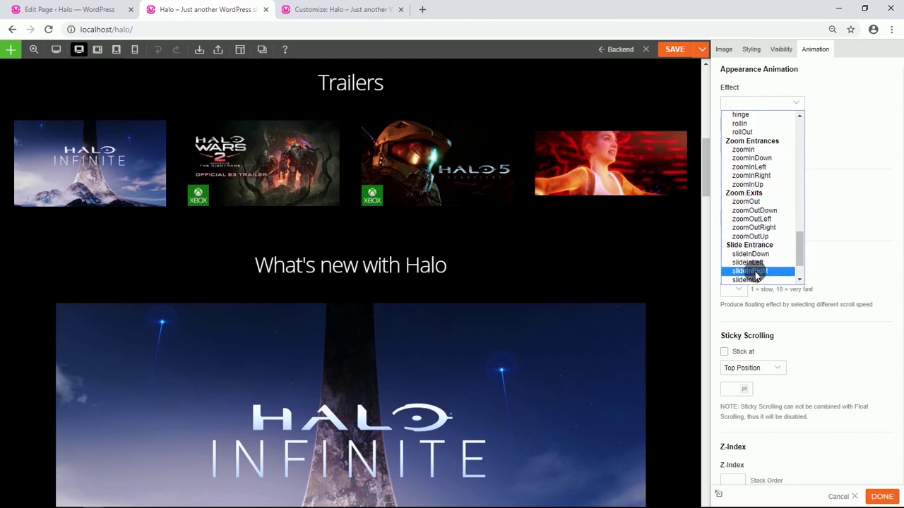
pyautogui.click(759, 272)
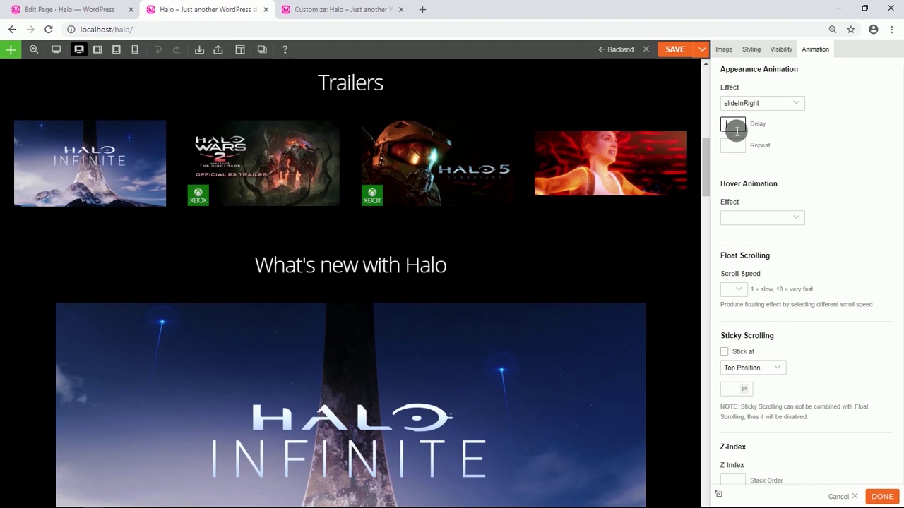
pyautogui.scroll(-5, 353, 296)
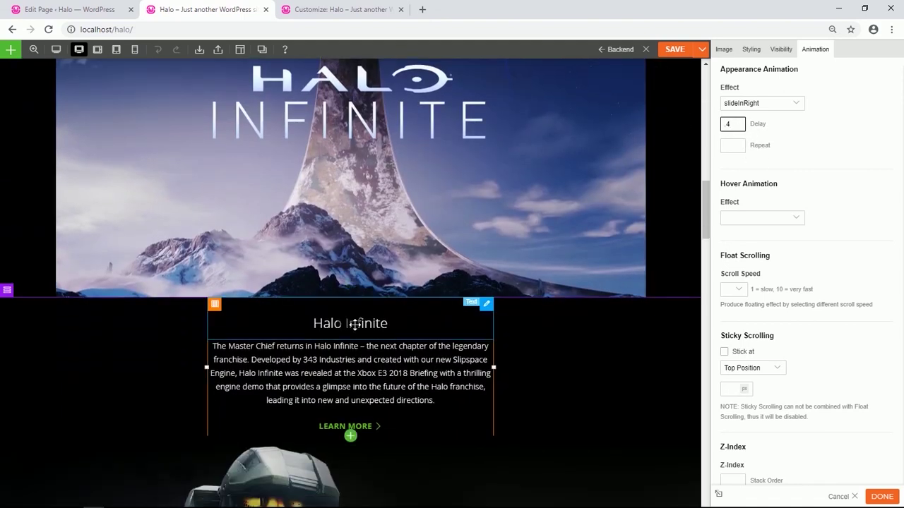
# Give the Halo Infinite text block a zoomIn appearance animation.
pyautogui.click(354, 324)
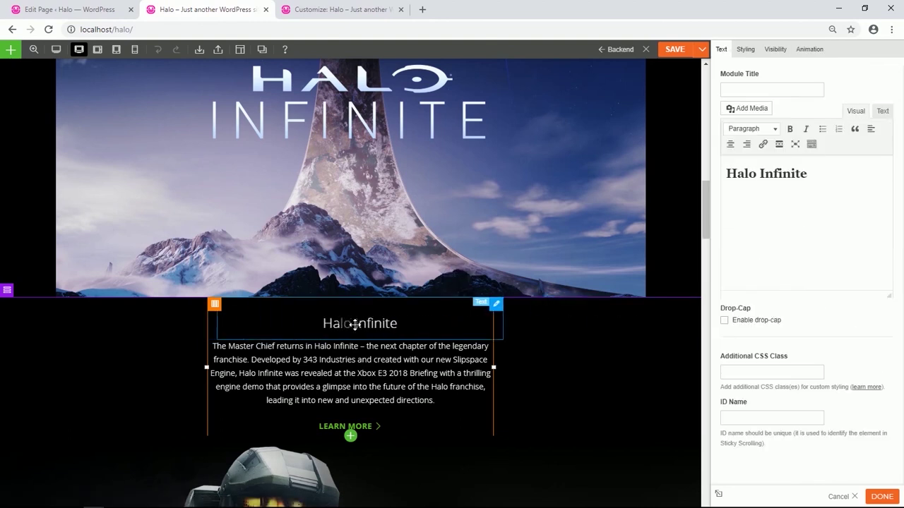
pyautogui.click(809, 50)
pyautogui.click(798, 104)
pyautogui.scroll(-5, 771, 183)
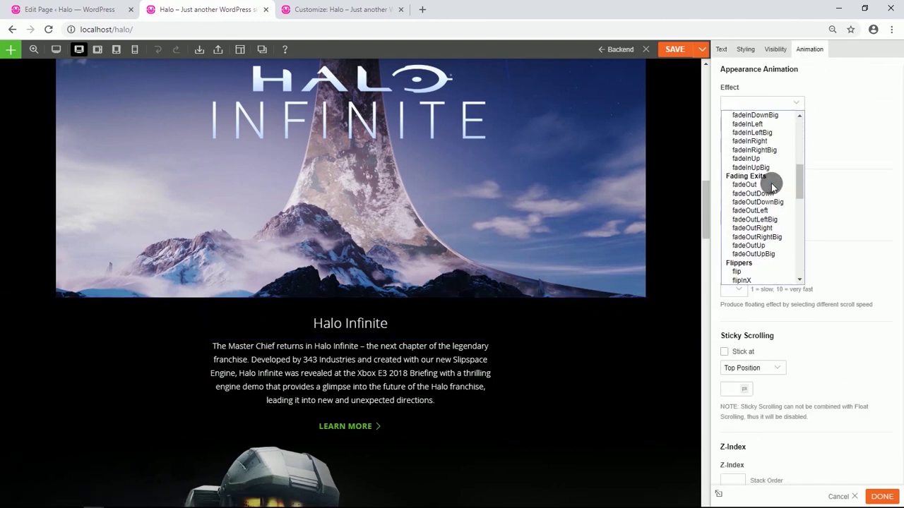
pyautogui.scroll(-3, 770, 184)
pyautogui.scroll(-3, 771, 185)
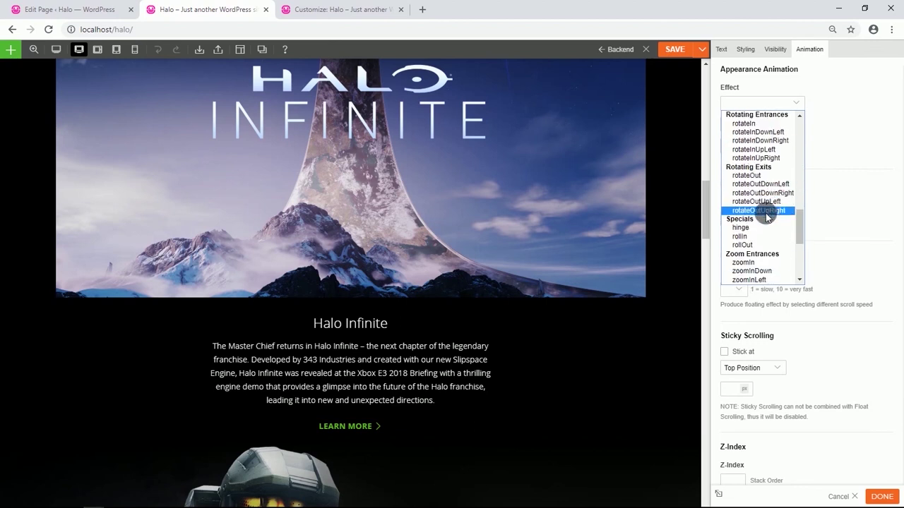
pyautogui.click(742, 262)
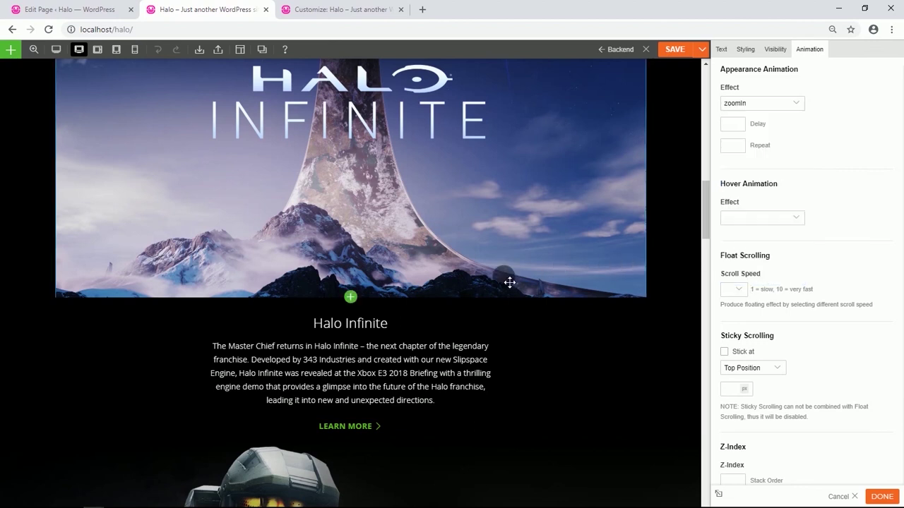
pyautogui.scroll(-3, 407, 325)
# Give the LEARN MORE button a zoomIn appearance animation.
pyautogui.click(405, 326)
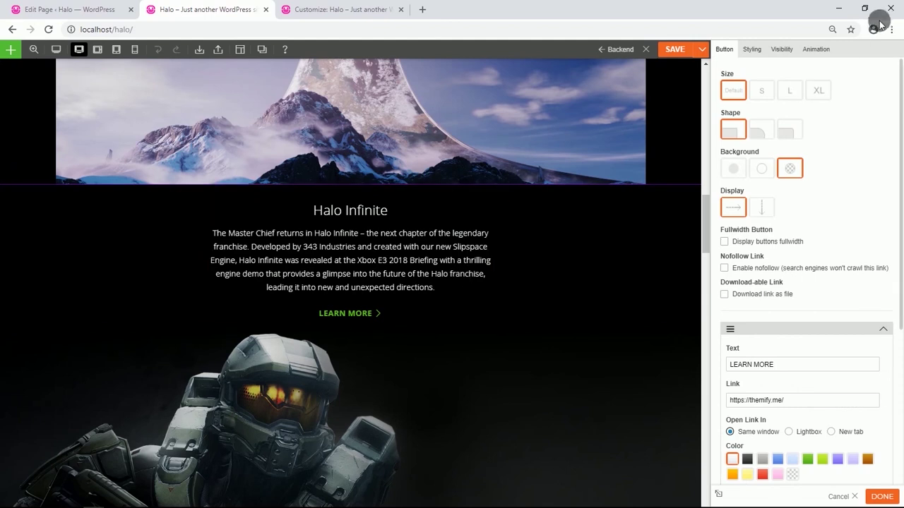
pyautogui.click(816, 49)
pyautogui.click(796, 102)
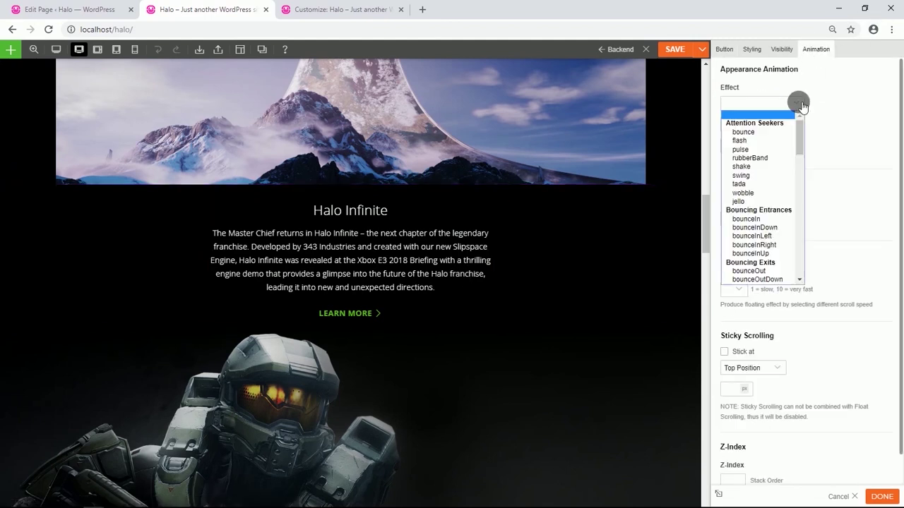
pyautogui.scroll(-5, 759, 183)
pyautogui.scroll(-6, 759, 185)
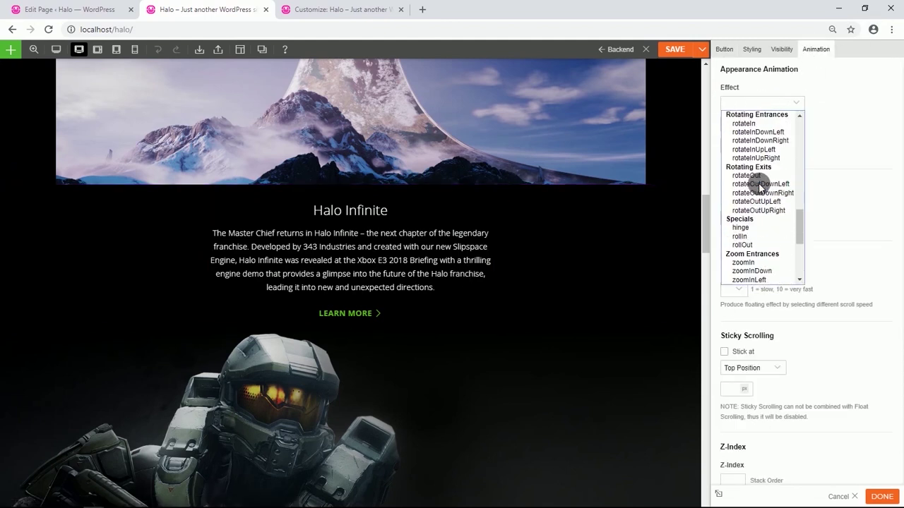
pyautogui.scroll(-4, 759, 185)
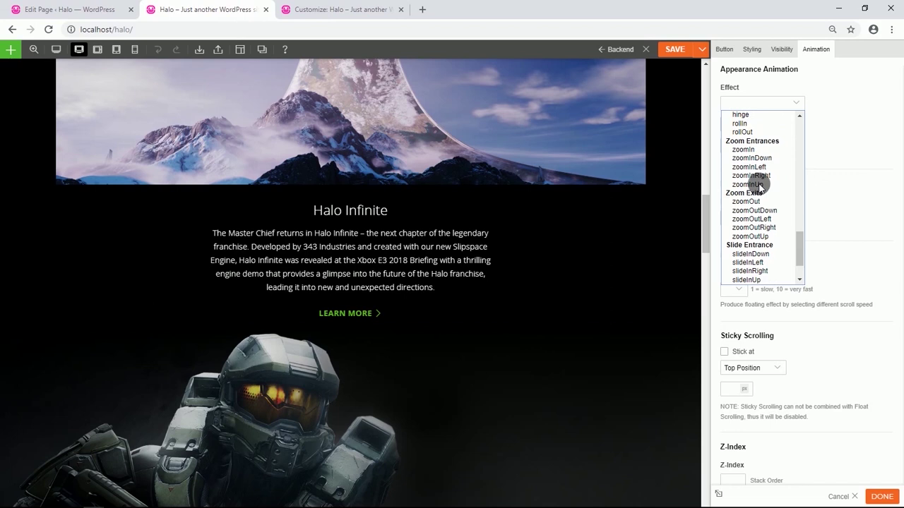
pyautogui.click(744, 149)
pyautogui.scroll(-4, 516, 281)
# Give the JOIN XBOX GAME PASS FOR $1 button a slideInUp appearance animation.
pyautogui.click(515, 281)
pyautogui.scroll(-1, 576, 313)
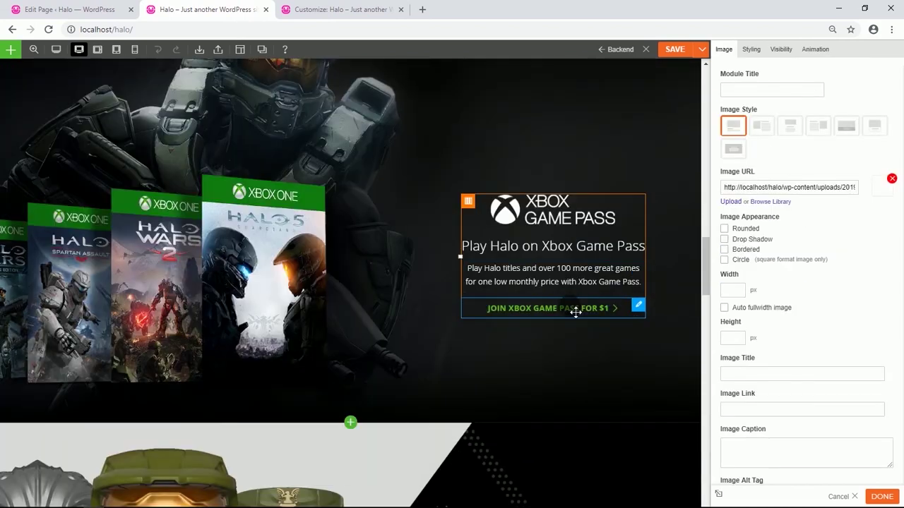
pyautogui.click(576, 313)
pyautogui.click(752, 50)
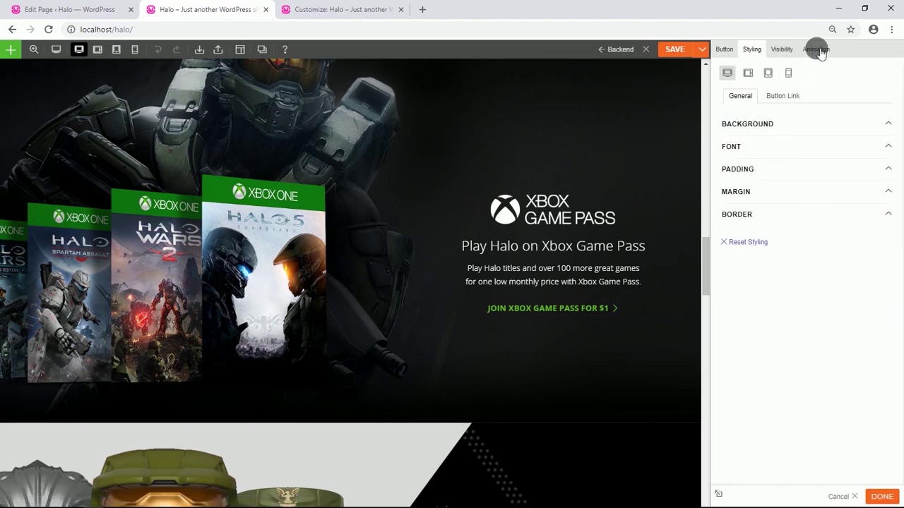
pyautogui.click(816, 49)
pyautogui.click(794, 103)
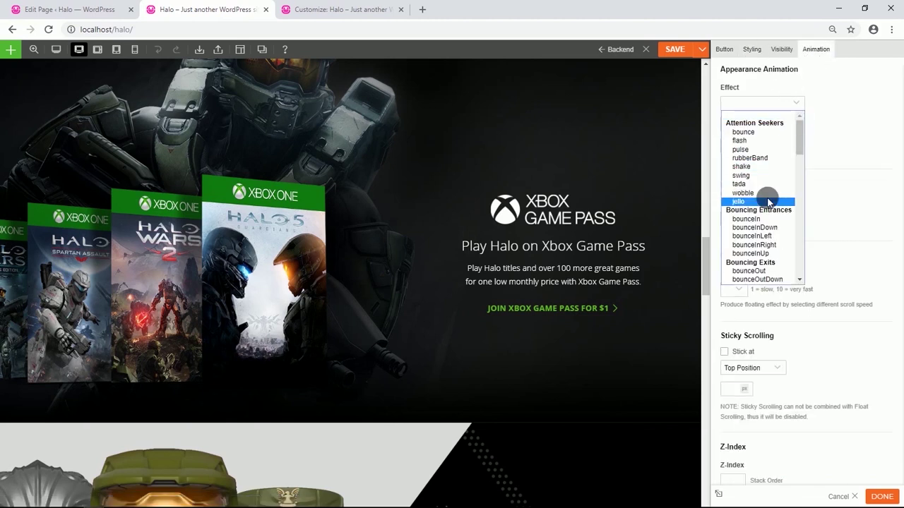
pyautogui.scroll(-6, 768, 201)
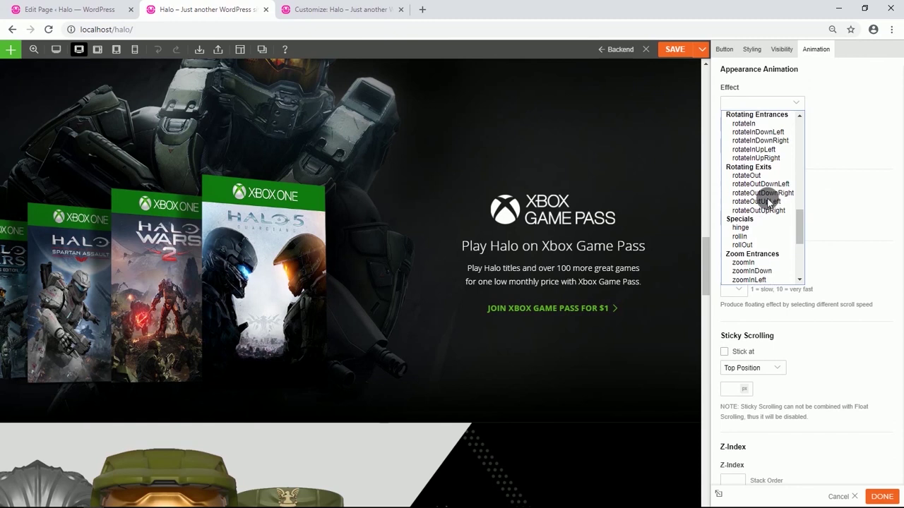
pyautogui.scroll(-5, 768, 201)
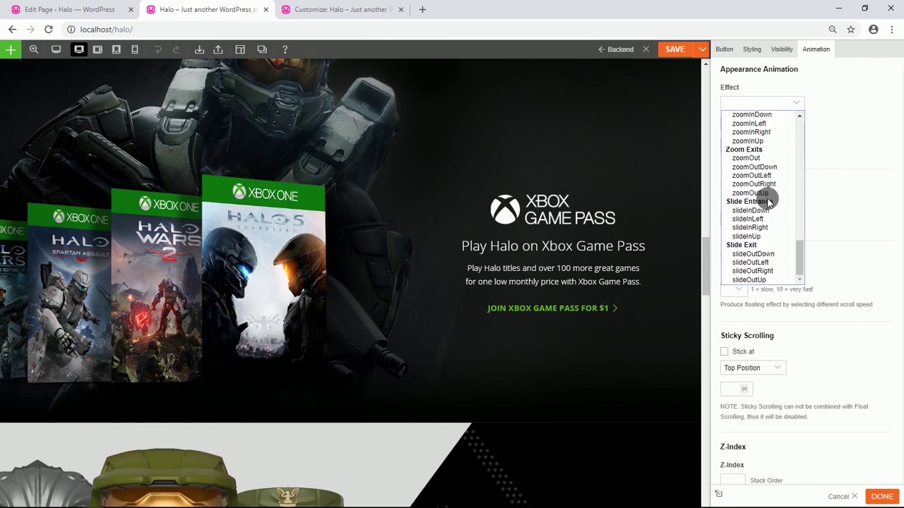
pyautogui.click(751, 236)
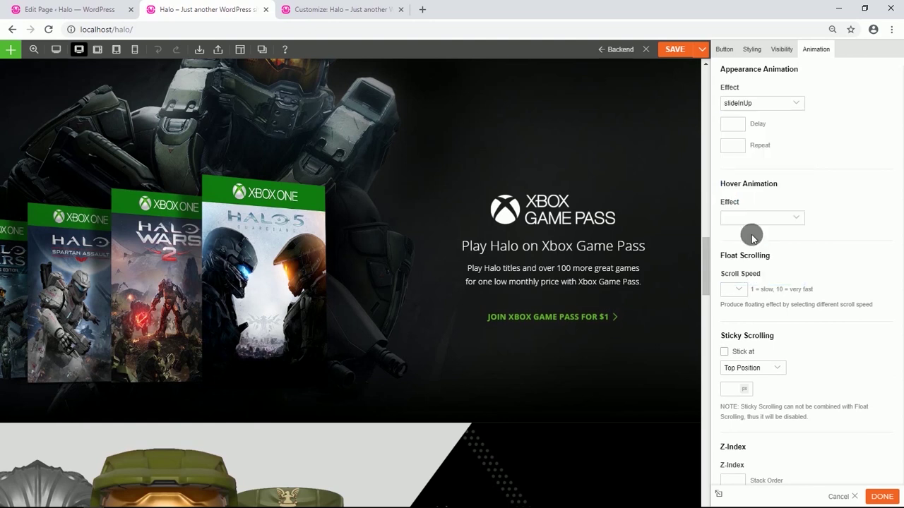
pyautogui.scroll(-5, 534, 263)
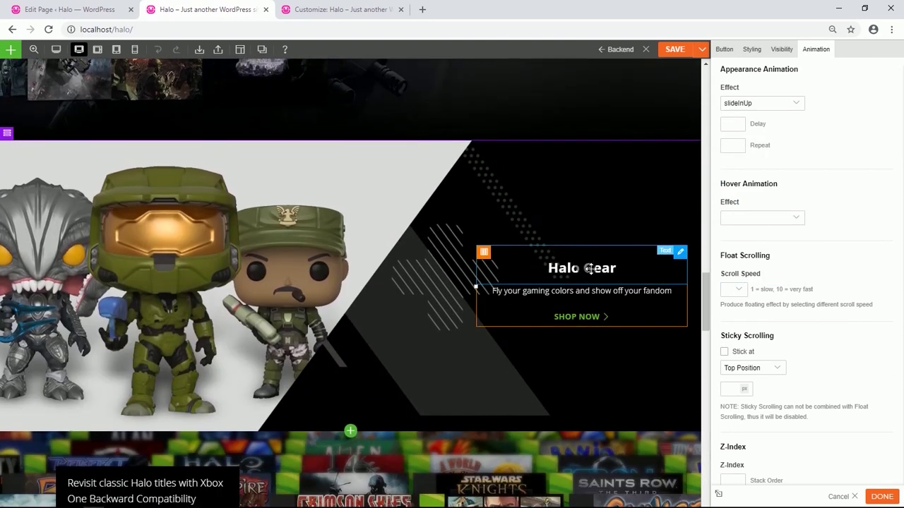
# Give the Halo Gear text block a slide-in appearance animation.
pyautogui.click(590, 268)
pyautogui.click(809, 50)
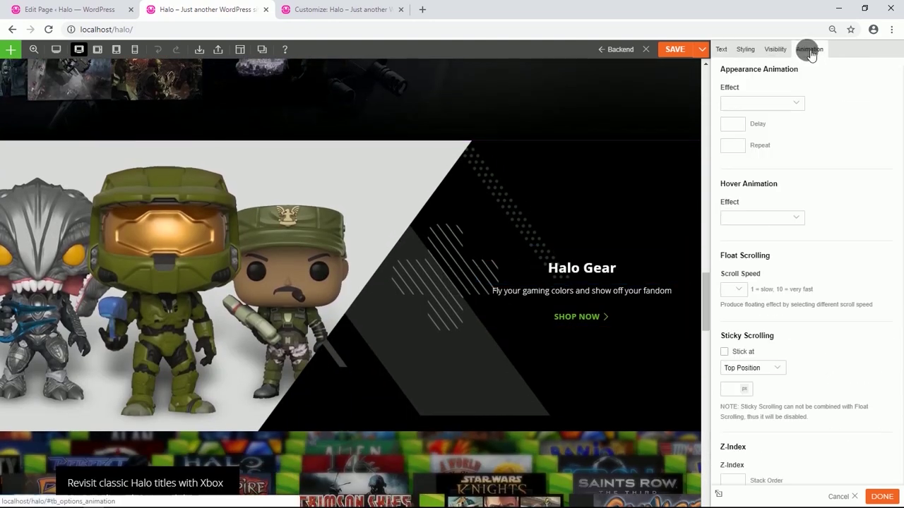
pyautogui.click(794, 102)
pyautogui.scroll(-5, 763, 194)
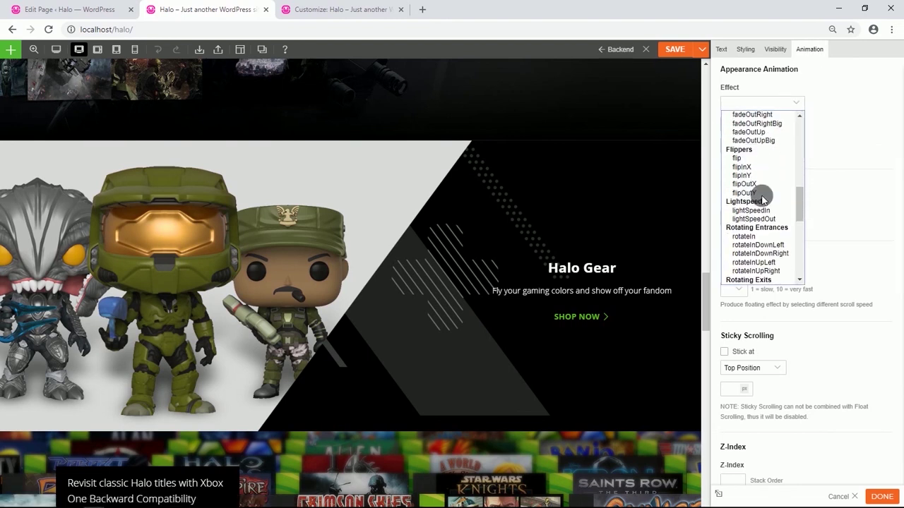
pyautogui.scroll(-4, 762, 199)
pyautogui.scroll(-6, 759, 200)
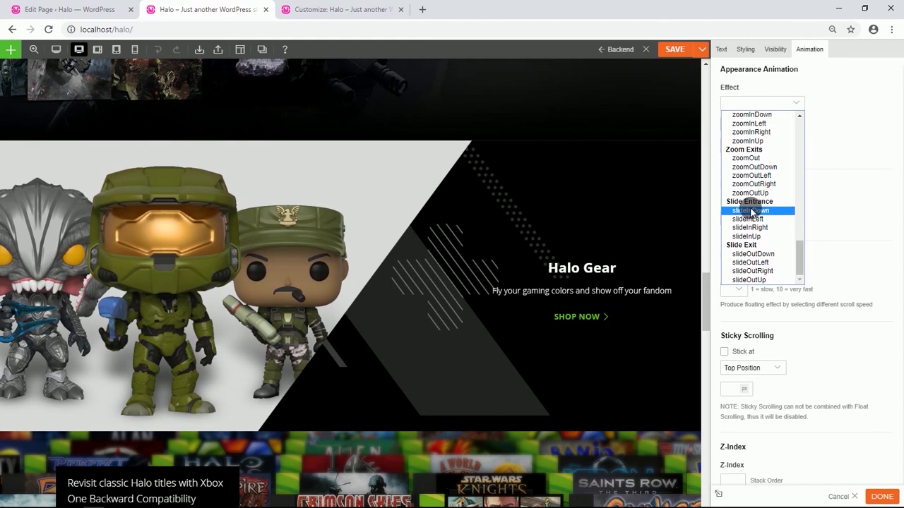
pyautogui.click(754, 210)
# Set the SHOP NOW button's appearance animation effect to slideInUp.
pyautogui.click(597, 263)
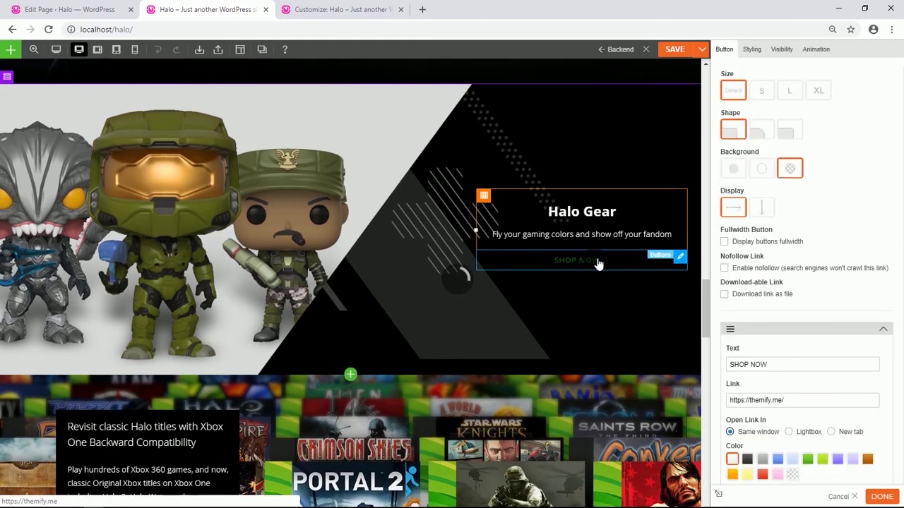
pyautogui.click(813, 48)
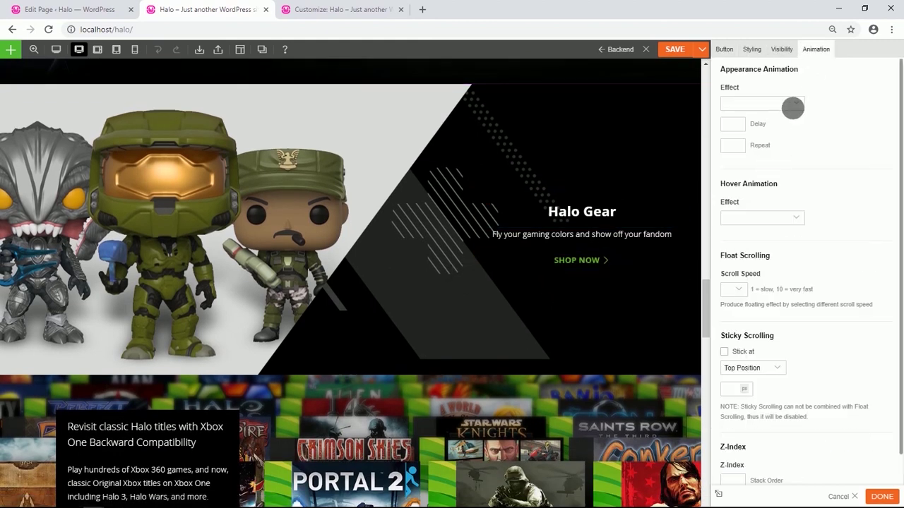
pyautogui.click(792, 104)
pyautogui.scroll(-10, 760, 172)
pyautogui.scroll(-6, 760, 173)
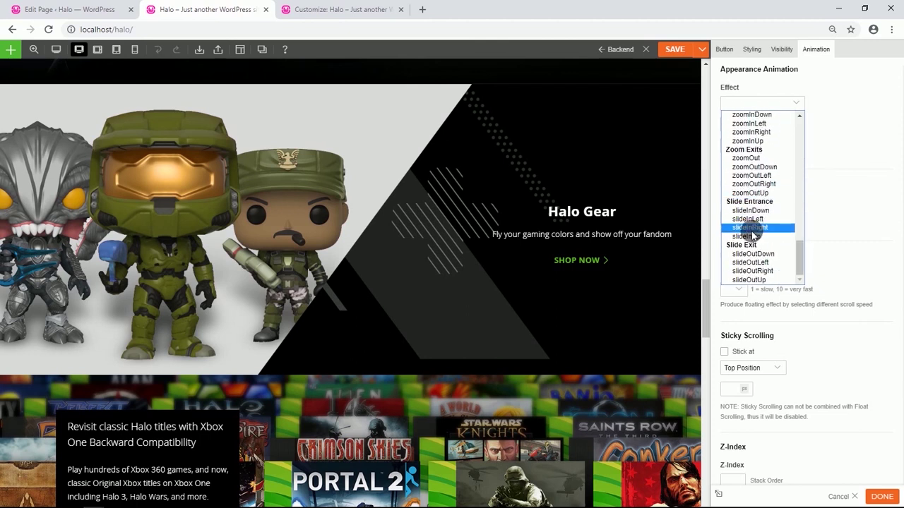
pyautogui.click(750, 237)
pyautogui.scroll(-5, 474, 226)
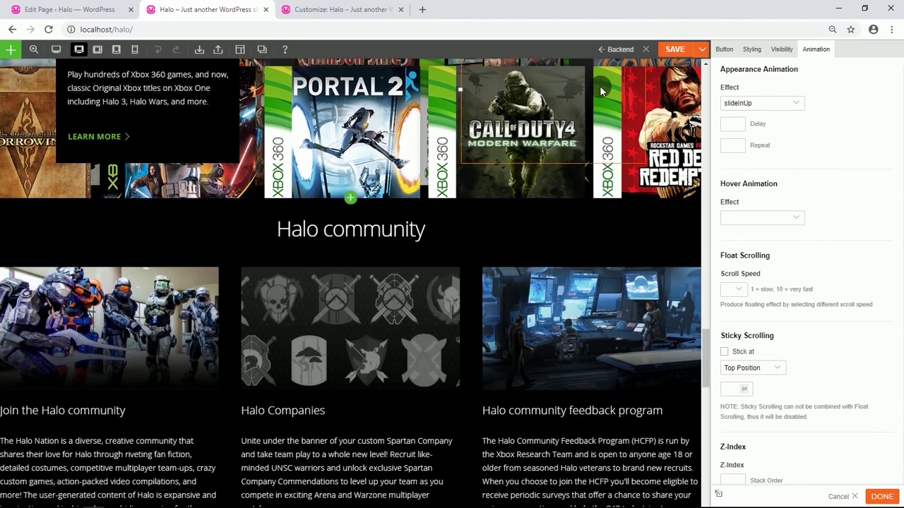
# Save the builder changes and reload the homepage to check them.
pyautogui.click(674, 49)
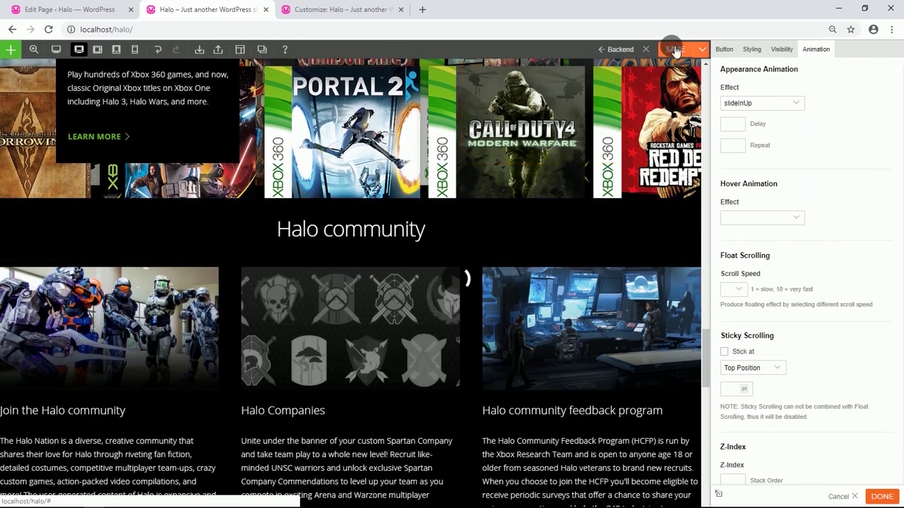
pyautogui.scroll(10, 297, 148)
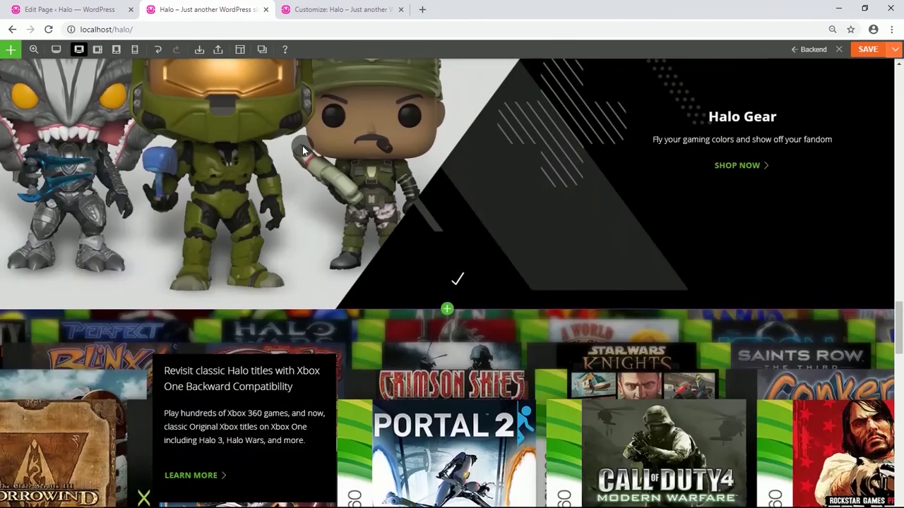
pyautogui.scroll(15, 302, 148)
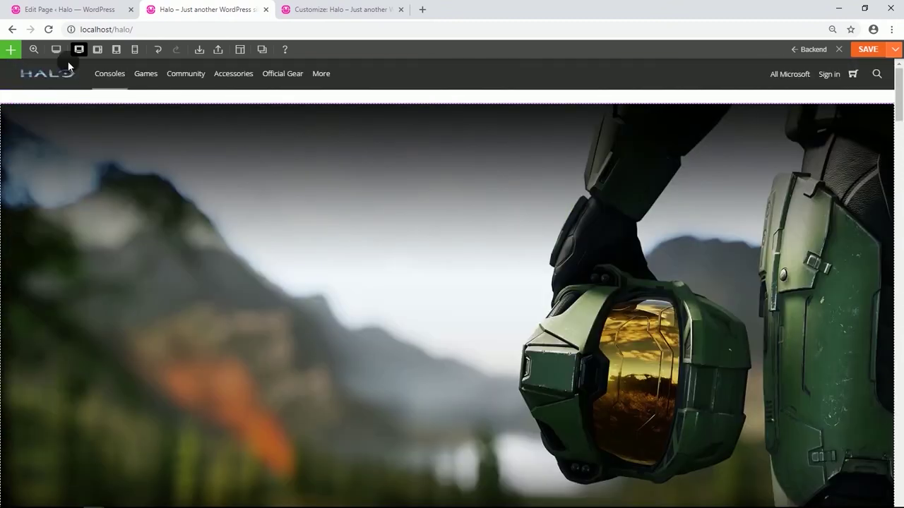
pyautogui.click(51, 29)
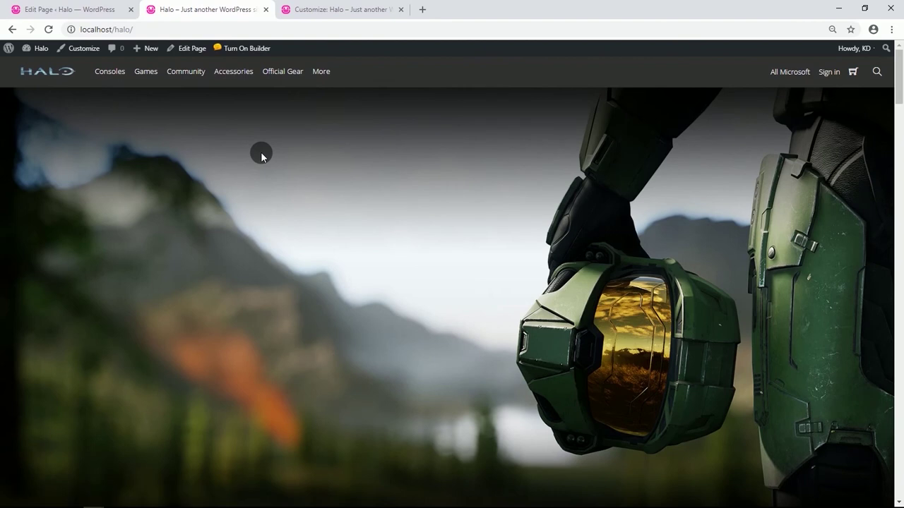
pyautogui.scroll(-8, 260, 149)
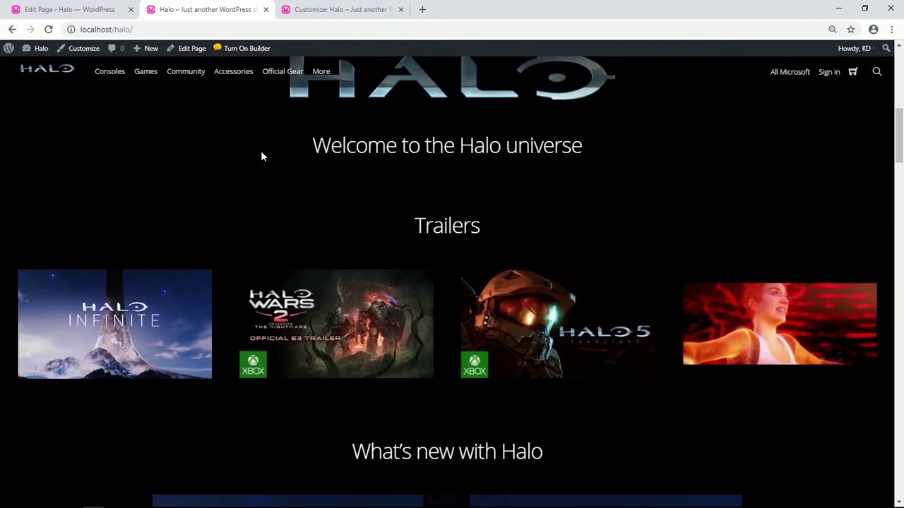
pyautogui.scroll(-7, 261, 151)
pyautogui.scroll(-7, 260, 151)
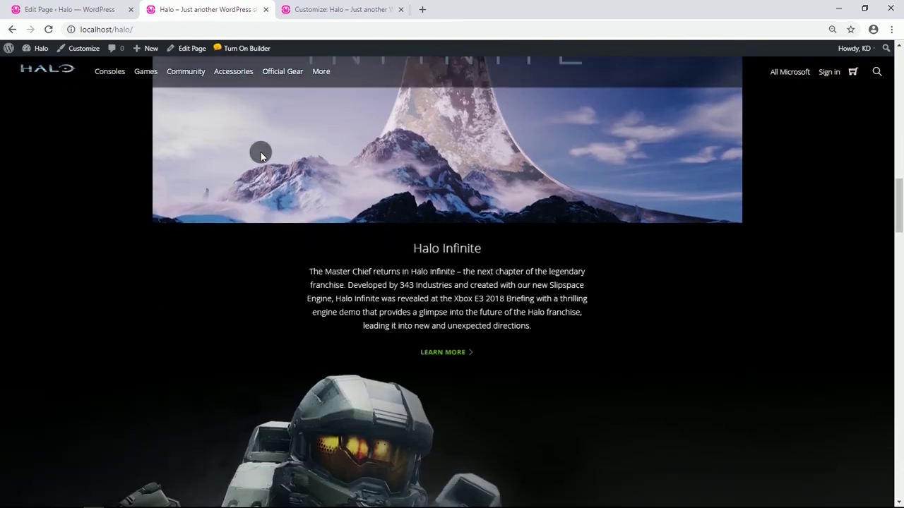
pyautogui.scroll(-5, 260, 151)
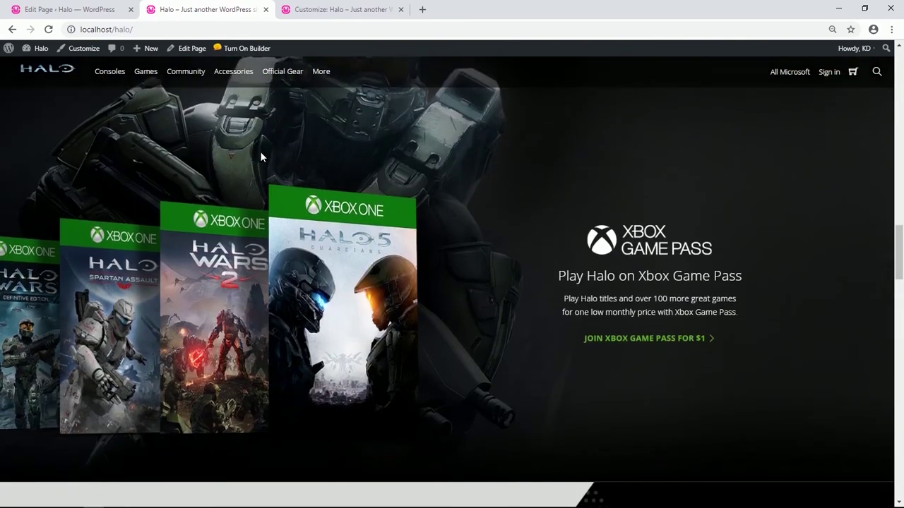
pyautogui.scroll(5, 260, 151)
pyautogui.scroll(15, 259, 151)
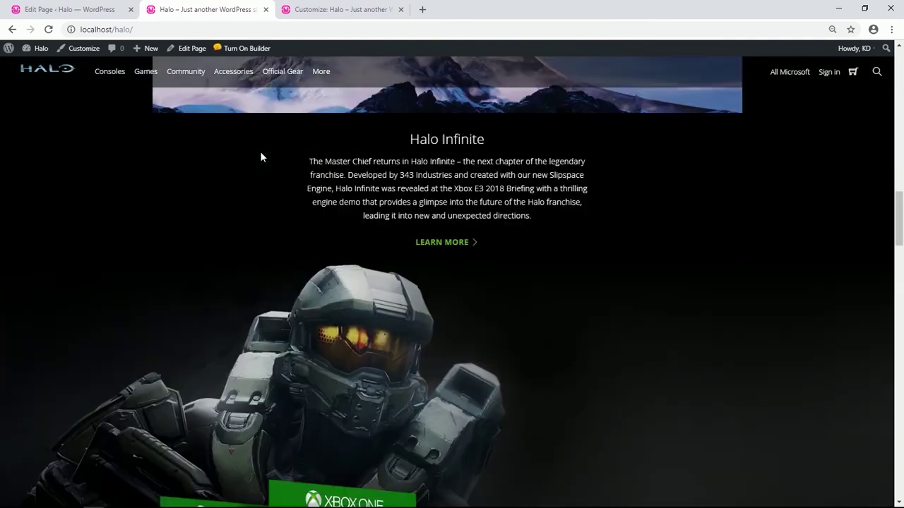
pyautogui.scroll(3, 259, 152)
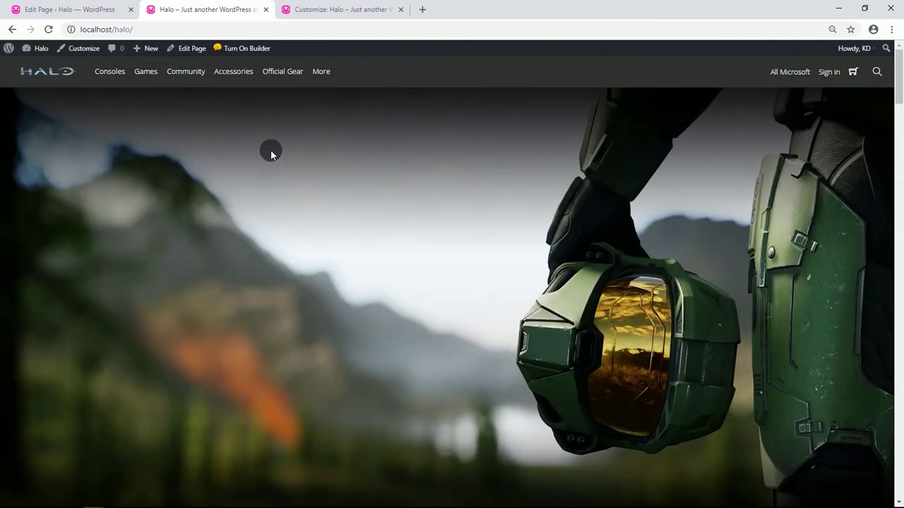
pyautogui.rightClick(271, 154)
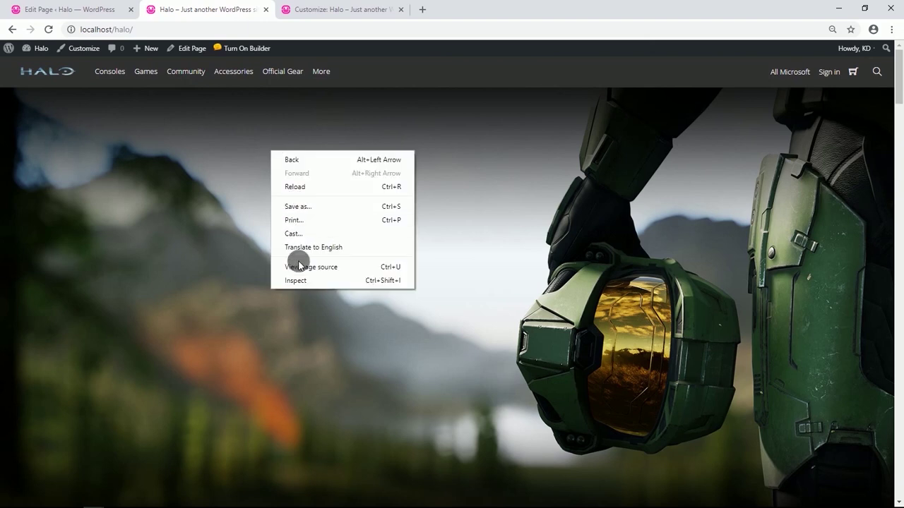
pyautogui.click(300, 282)
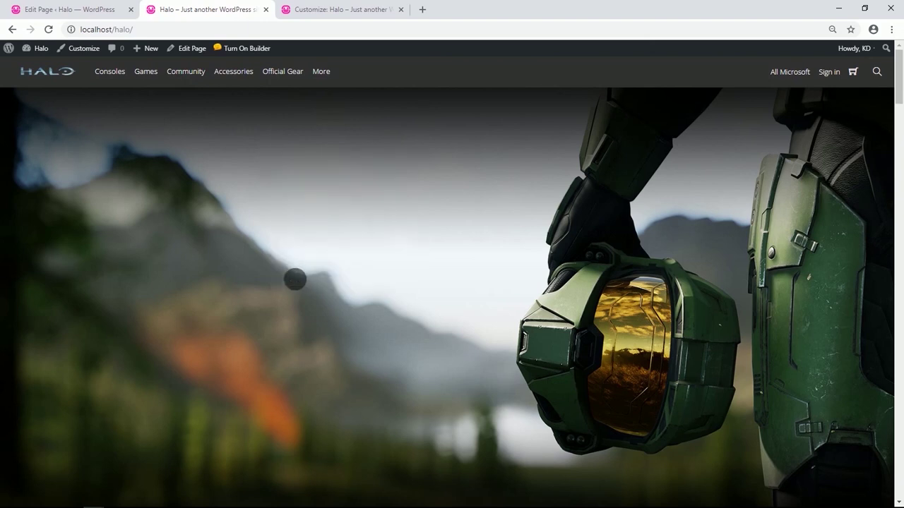
pyautogui.scroll(-5, 304, 244)
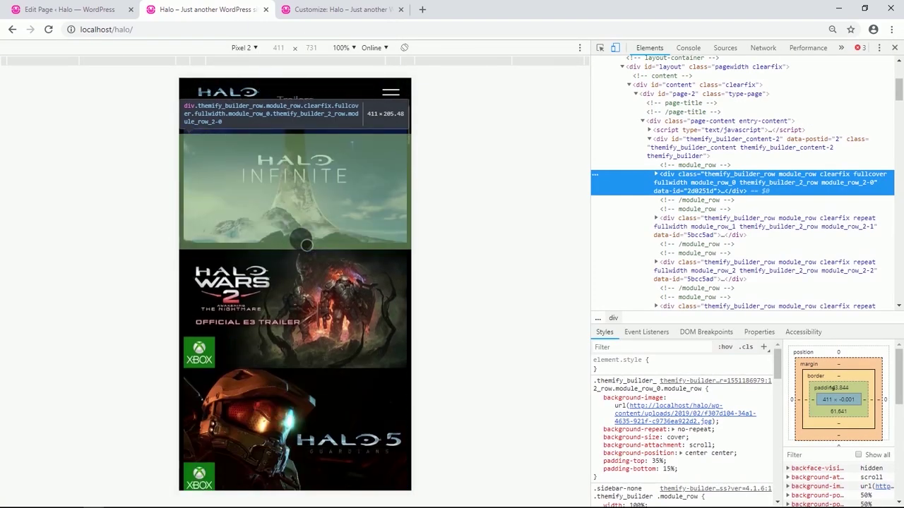
pyautogui.scroll(-10, 306, 245)
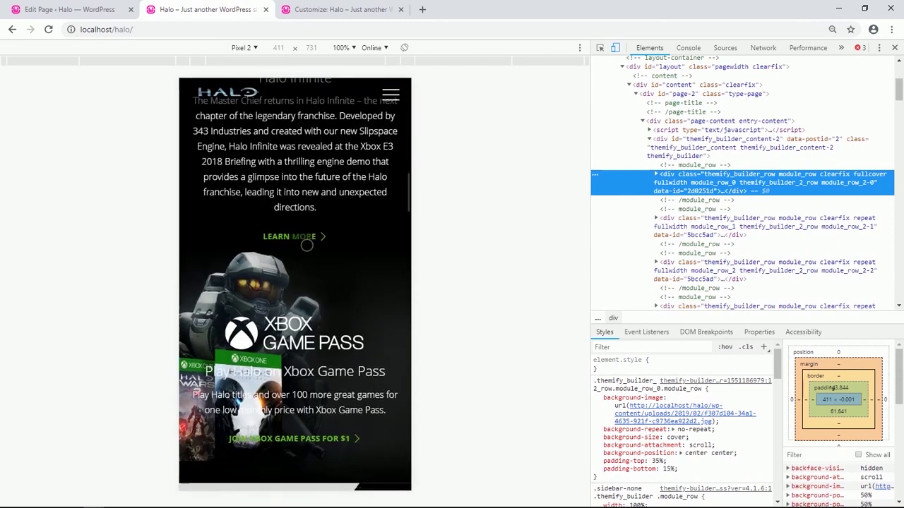
pyautogui.scroll(-10, 306, 245)
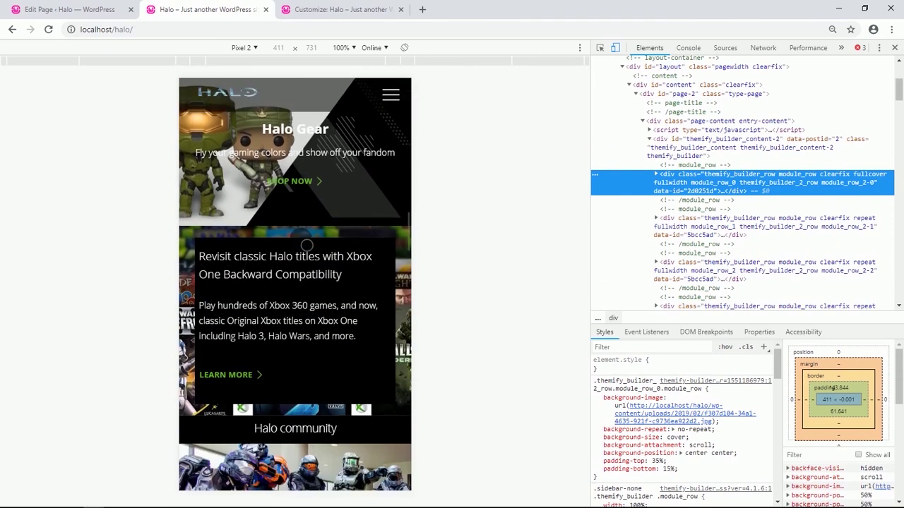
pyautogui.scroll(-10, 306, 245)
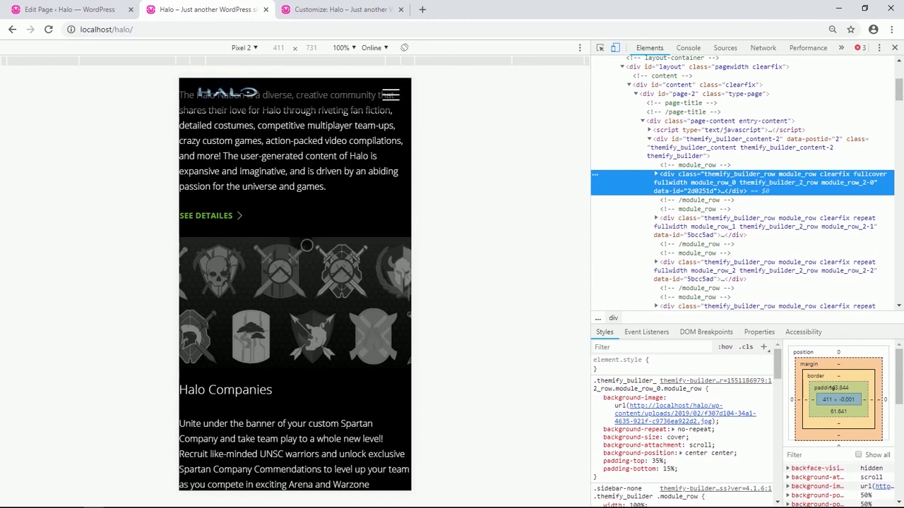
pyautogui.scroll(-10, 307, 245)
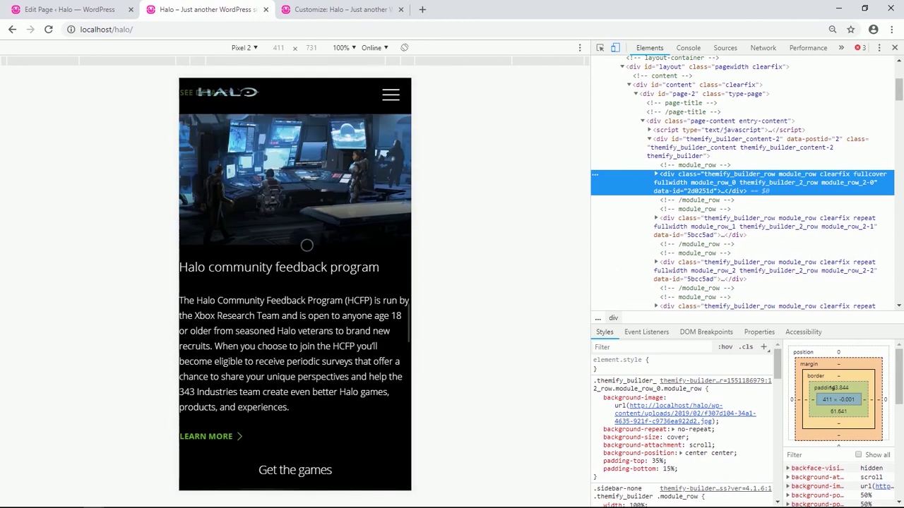
pyautogui.scroll(-10, 307, 245)
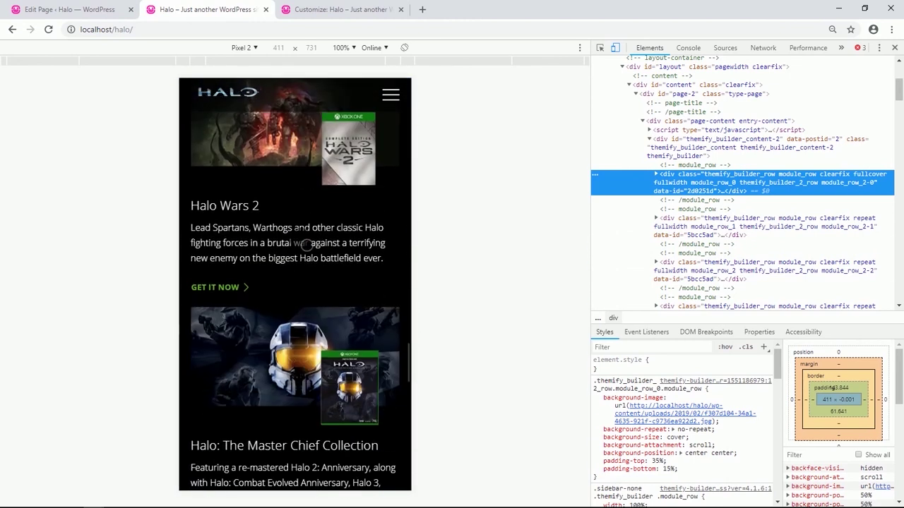
pyautogui.scroll(-10, 306, 245)
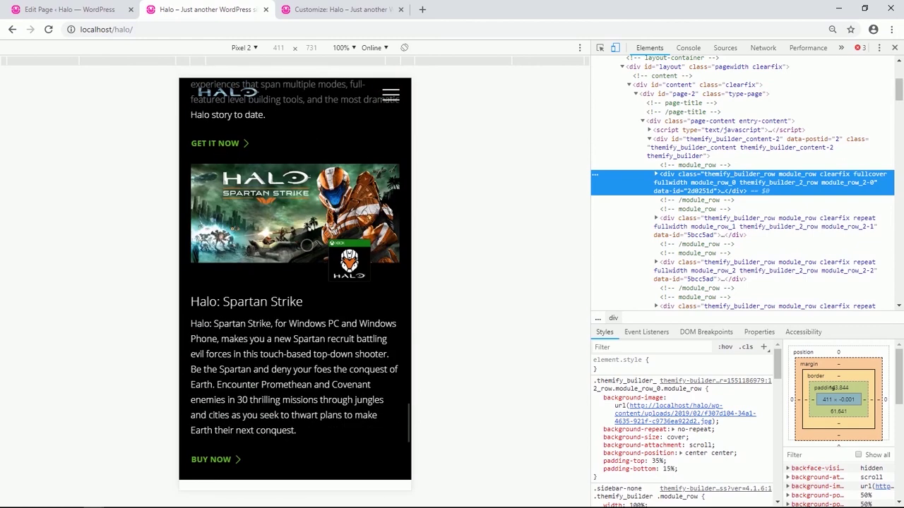
pyautogui.scroll(-3, 306, 245)
pyautogui.scroll(10, 307, 245)
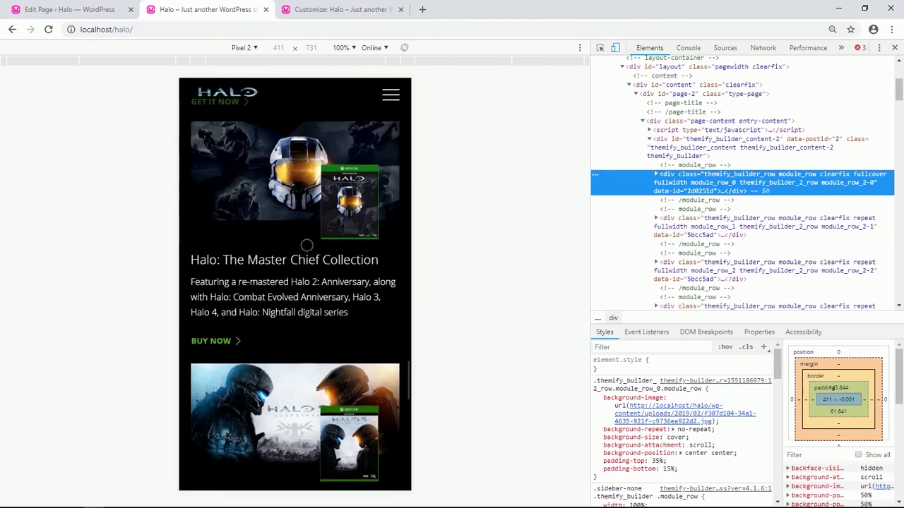
pyautogui.scroll(10, 307, 245)
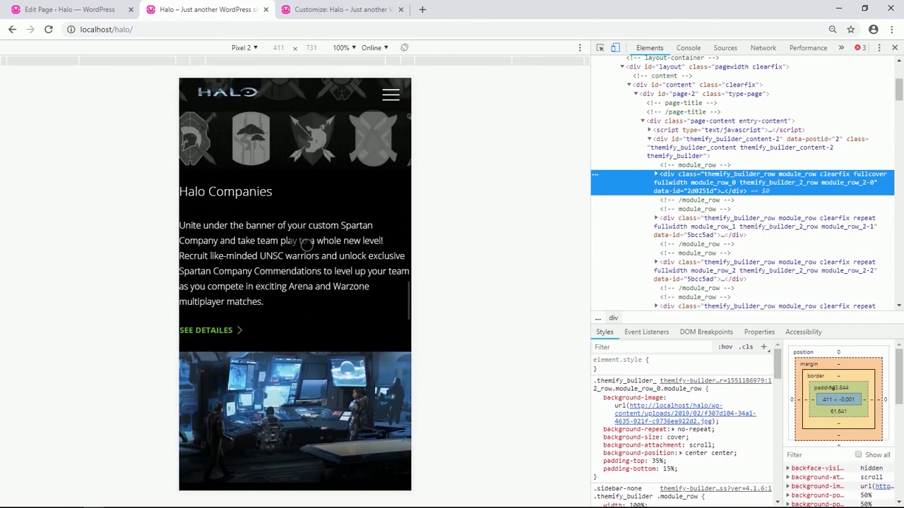
pyautogui.scroll(8, 307, 243)
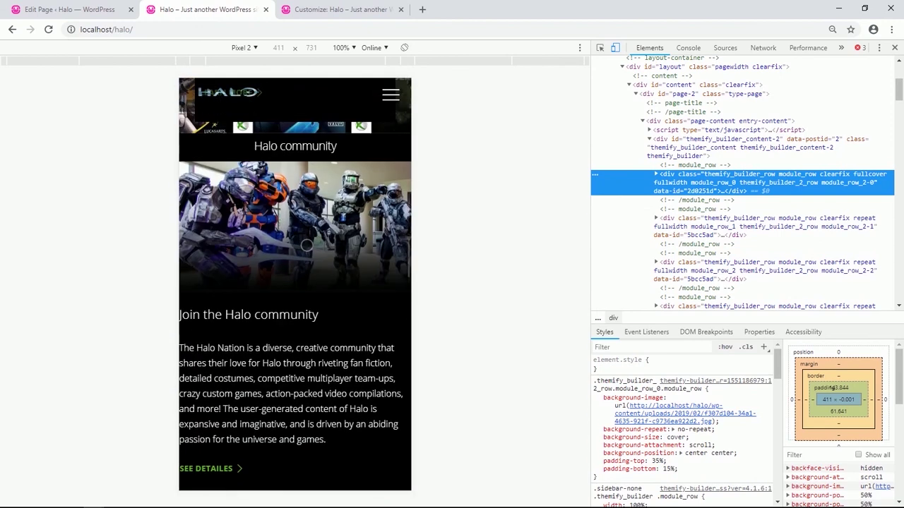
pyautogui.scroll(8, 307, 245)
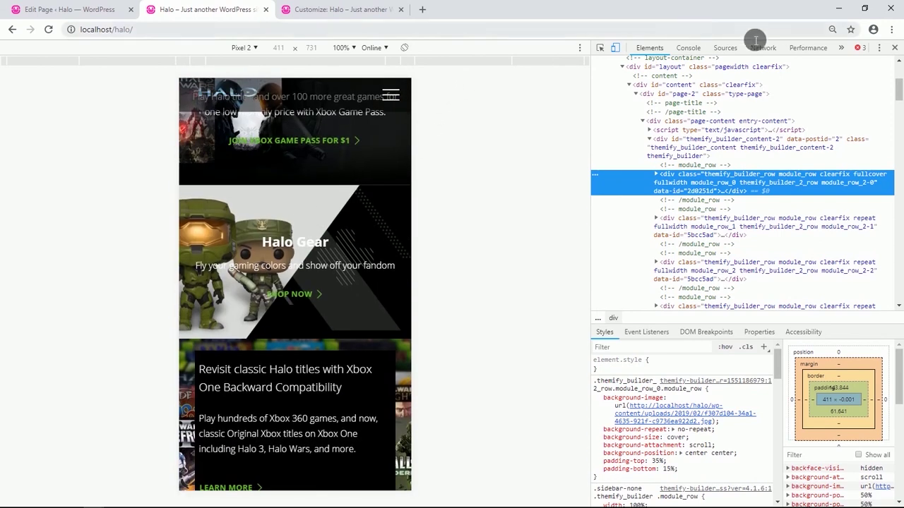
pyautogui.click(894, 47)
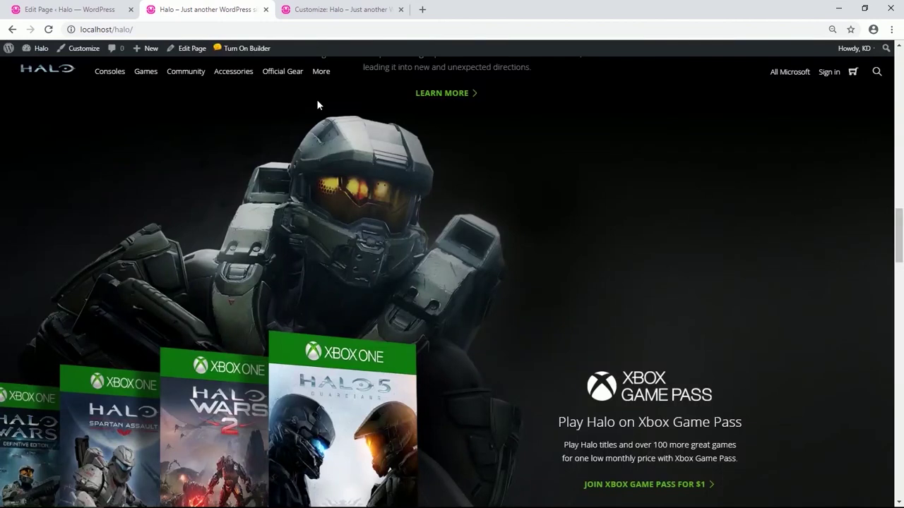
# Reopen the page in the visual builder and duplicate the Halo Gear row.
pyautogui.click(247, 48)
pyautogui.scroll(-4, 246, 247)
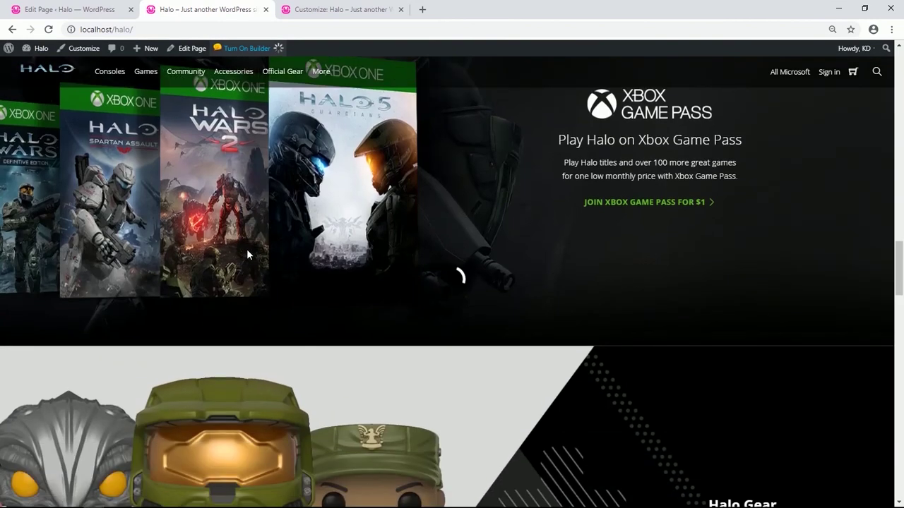
pyautogui.scroll(-5, 243, 250)
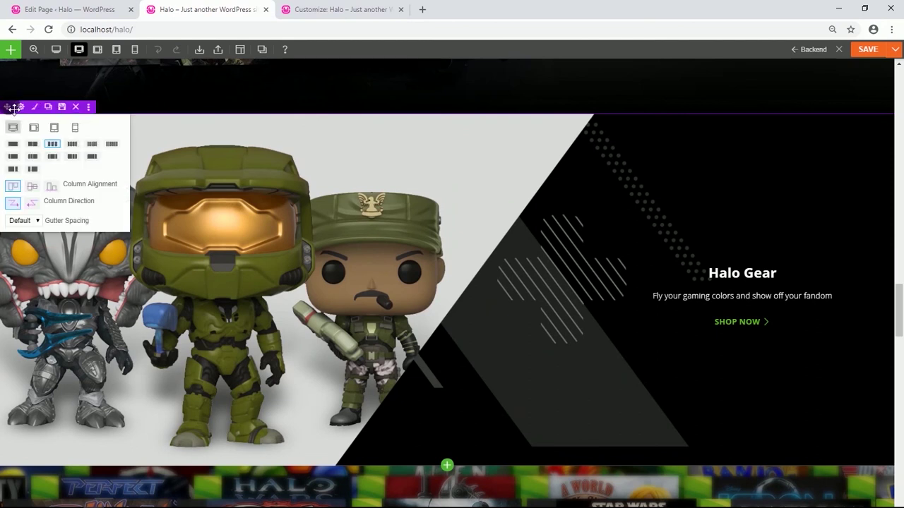
pyautogui.moveTo(21, 109)
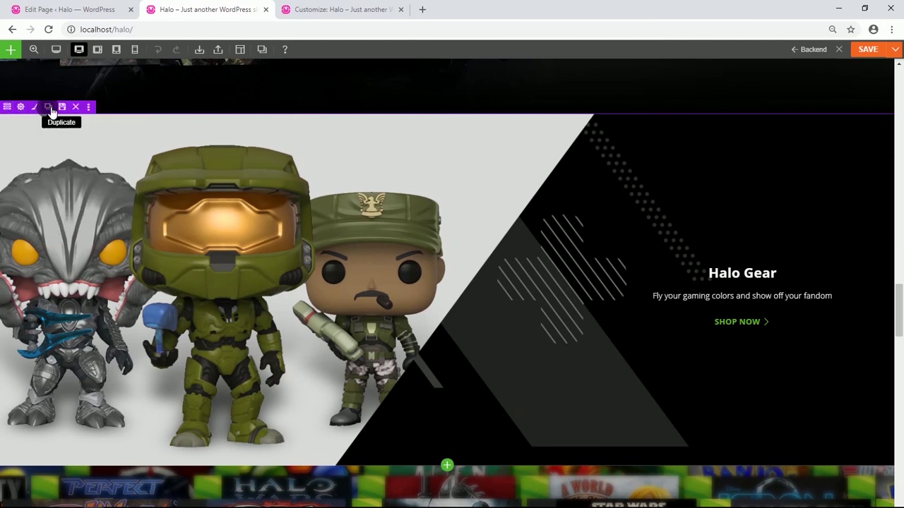
pyautogui.click(48, 106)
# Open the Row Options for the Halo Gear row with the figures background.
pyautogui.scroll(-4, 103, 239)
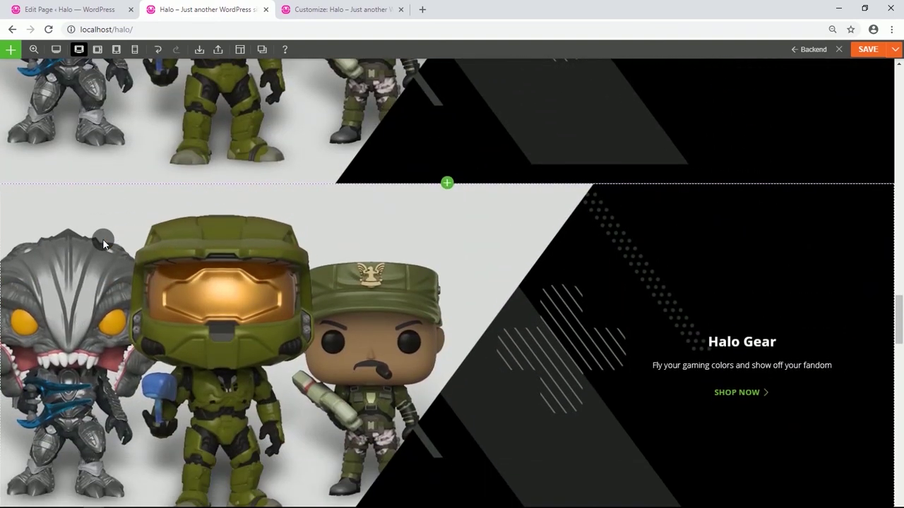
pyautogui.moveTo(13, 183)
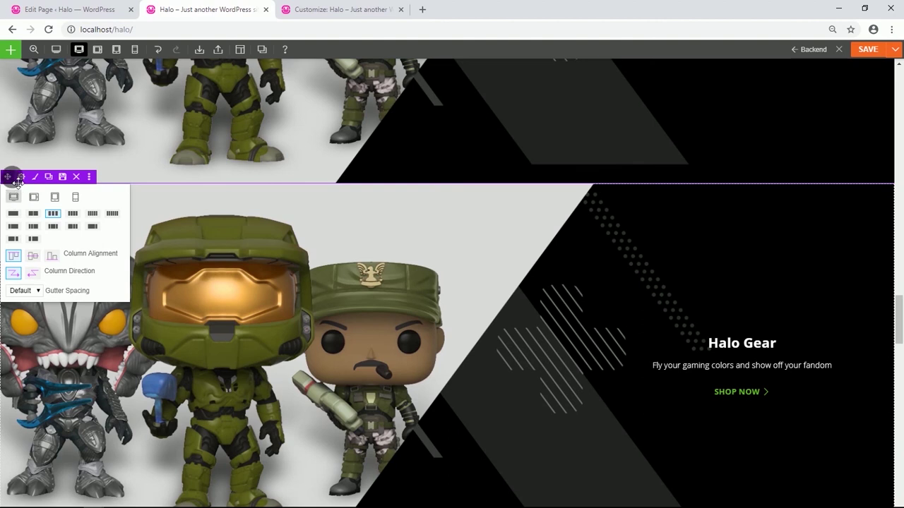
pyautogui.click(21, 178)
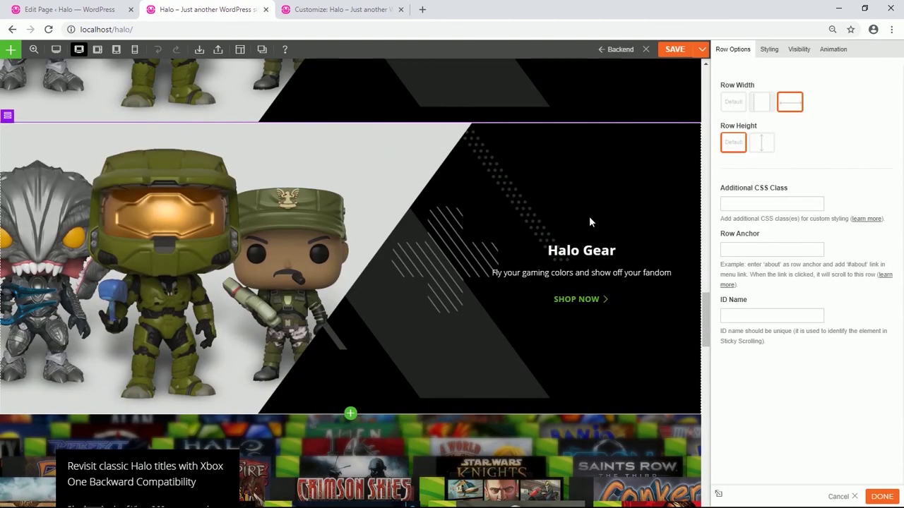
# Swap the duplicated row's figures image for a #000000 black background and clear top and bottom padding.
pyautogui.click(769, 48)
pyautogui.click(766, 97)
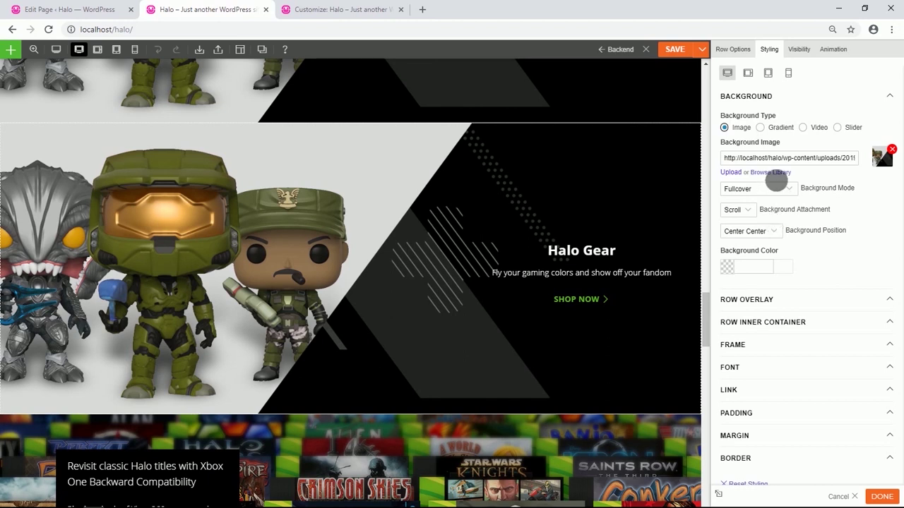
pyautogui.click(891, 150)
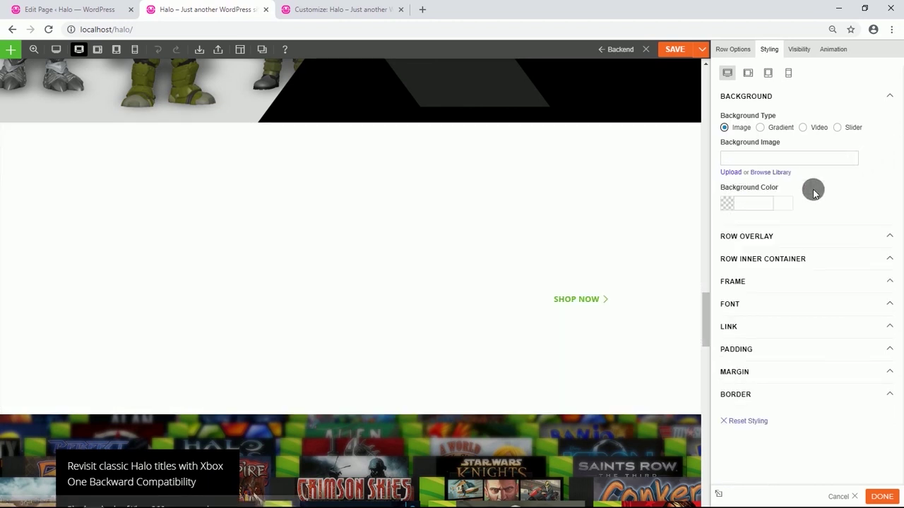
pyautogui.click(734, 204)
pyautogui.moveTo(743, 281); pyautogui.dragTo(727, 304)
pyautogui.click(817, 189)
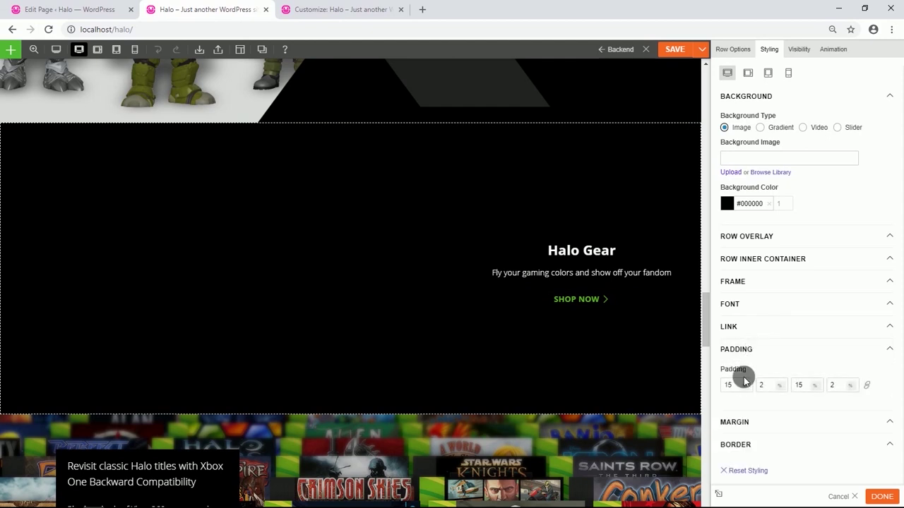
pyautogui.press('BackSpace')
pyautogui.press('BackSpace')
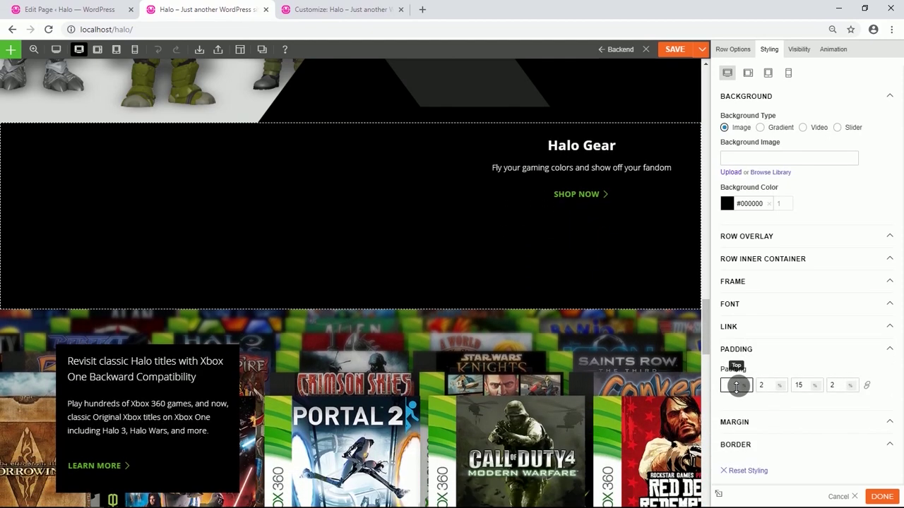
pyautogui.press('BackSpace')
pyautogui.press('BackSpace')
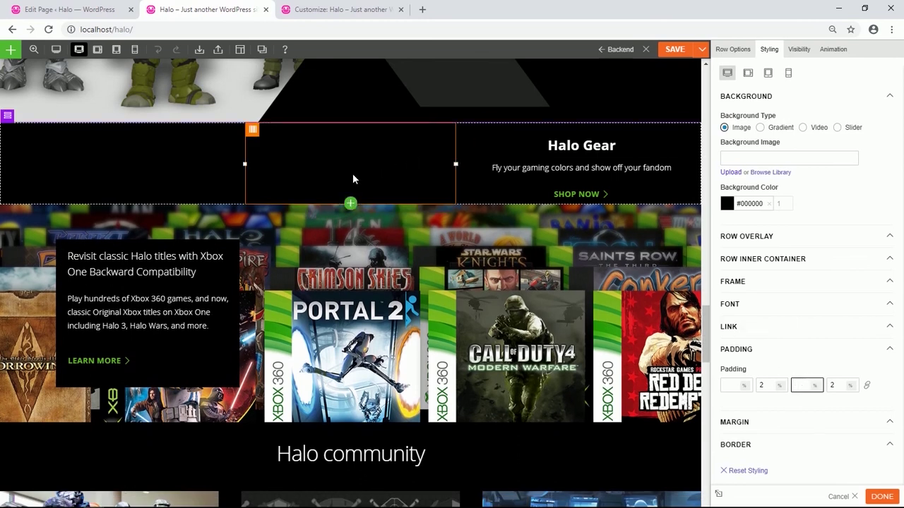
# Add an Image module with the Halo Gear figures picture to the row's middle column.
pyautogui.click(351, 204)
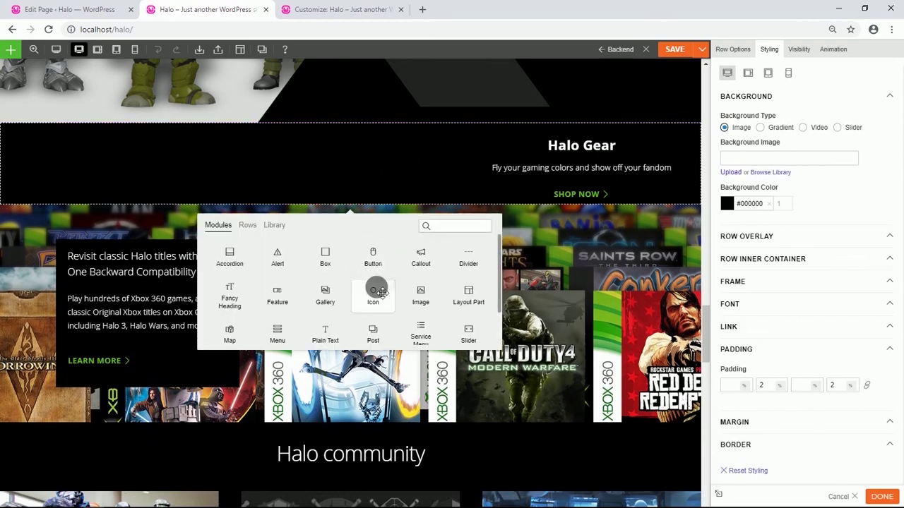
pyautogui.moveTo(422, 299); pyautogui.dragTo(343, 184)
pyautogui.moveTo(339, 159); pyautogui.dragTo(333, 153)
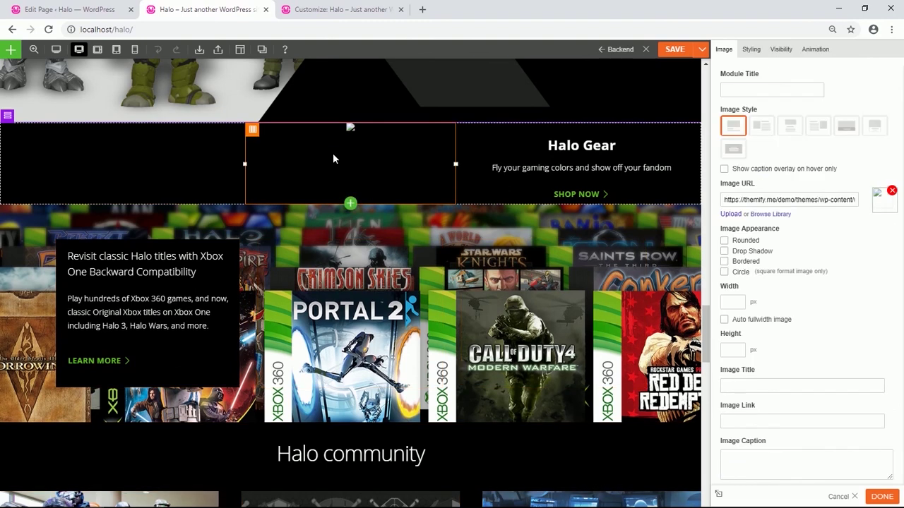
pyautogui.click(770, 214)
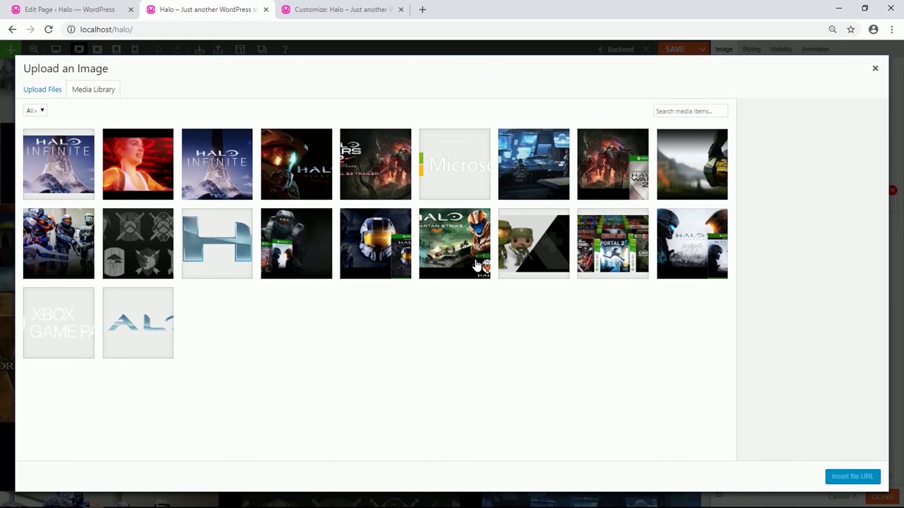
pyautogui.click(505, 251)
pyautogui.click(847, 476)
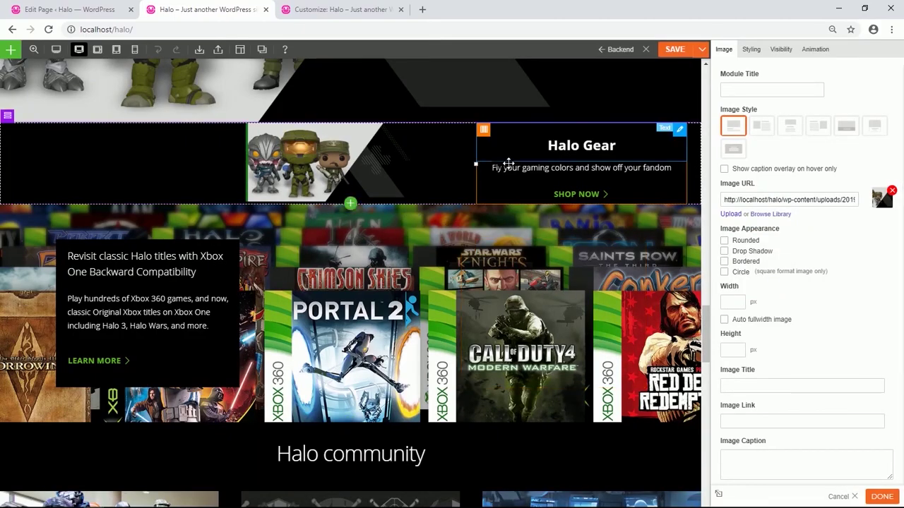
# Move the Halo Gear heading, tagline and SHOP NOW button beneath the image.
pyautogui.moveTo(581, 148); pyautogui.dragTo(379, 219)
pyautogui.moveTo(573, 143); pyautogui.dragTo(372, 249)
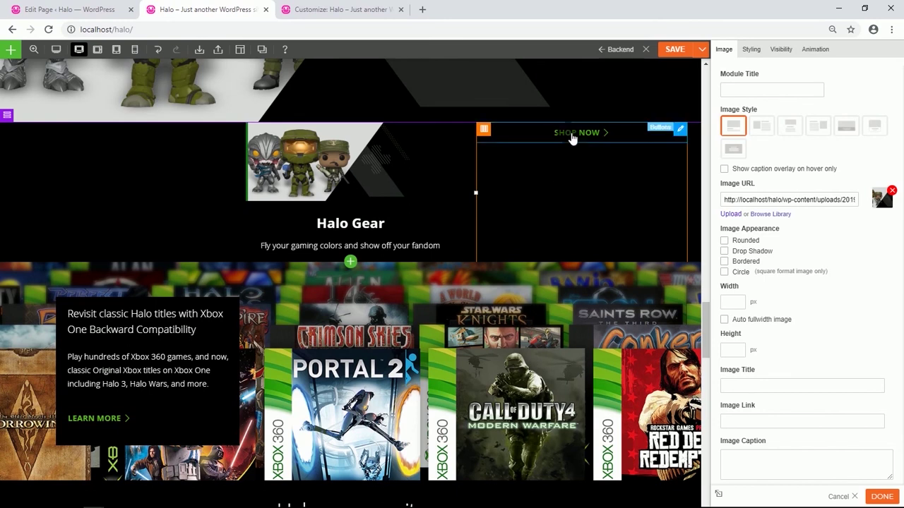
pyautogui.moveTo(571, 139); pyautogui.dragTo(371, 255)
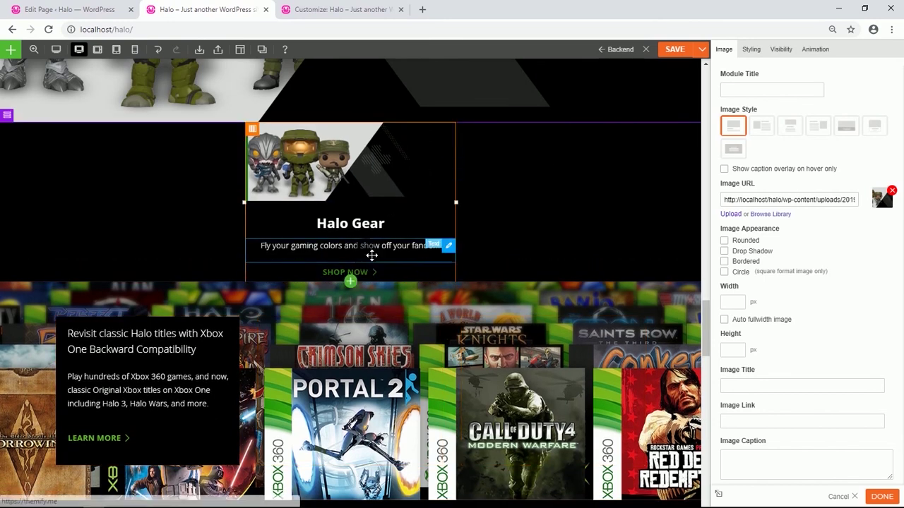
# Unlink the SHOP NOW button's padding sides and set its bottom padding to 10%.
pyautogui.click(397, 280)
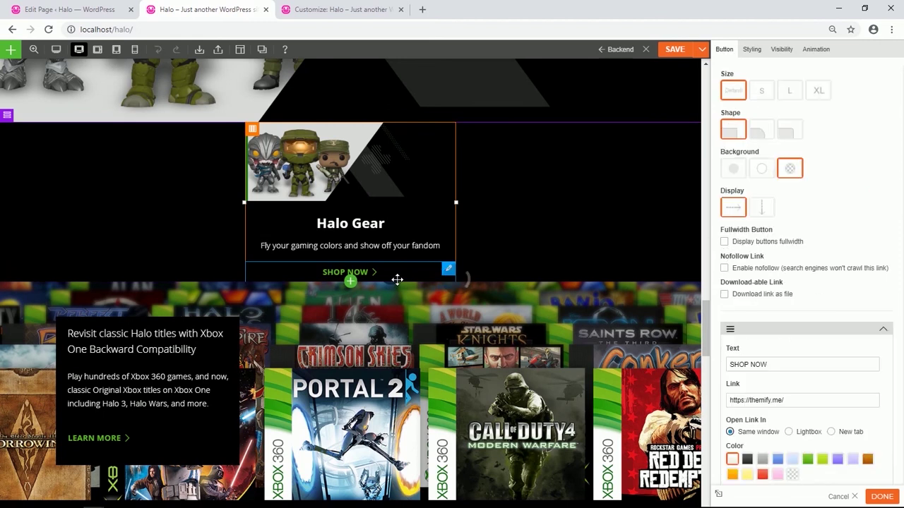
pyautogui.click(750, 51)
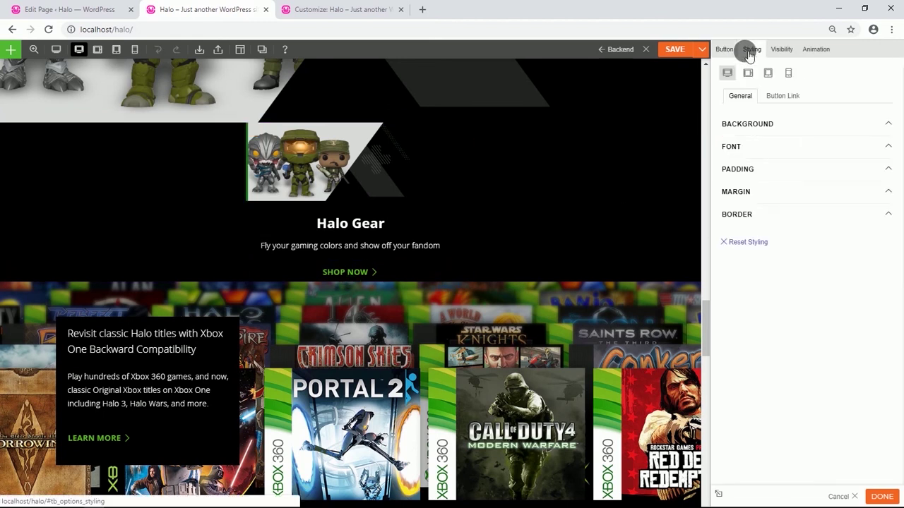
pyautogui.click(751, 169)
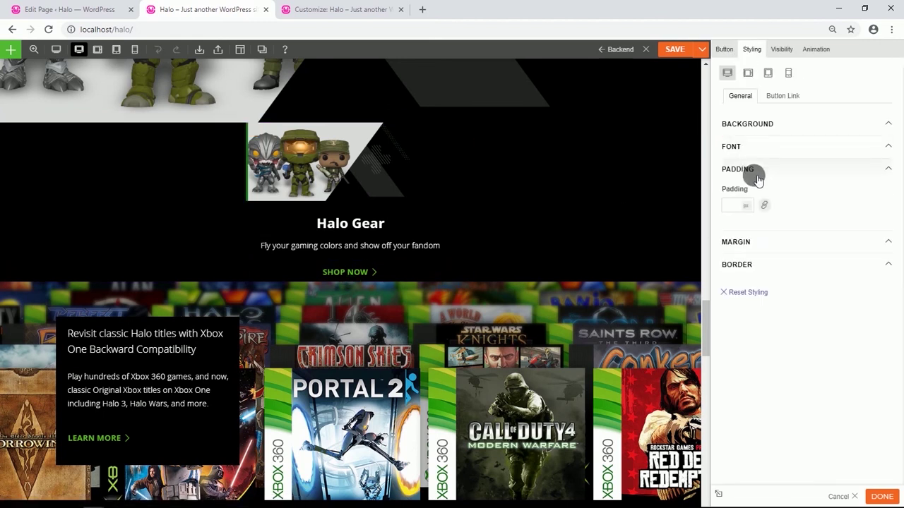
pyautogui.click(766, 206)
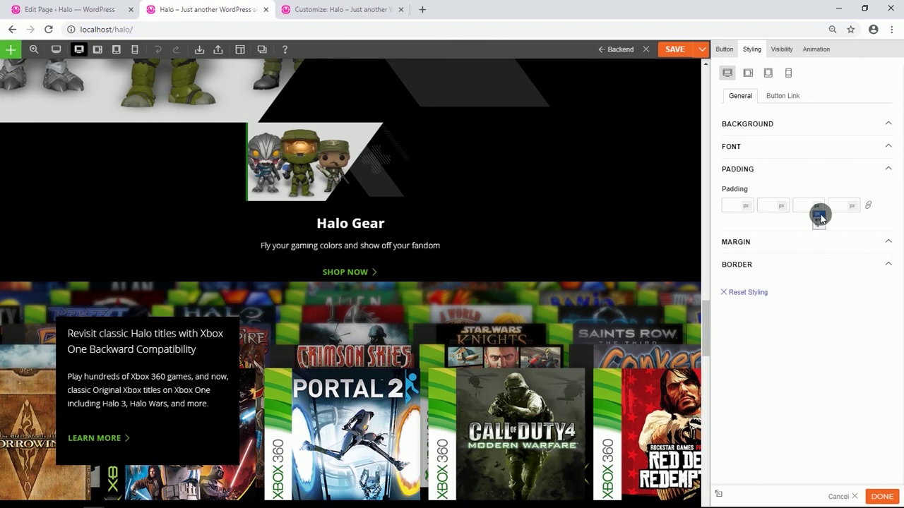
pyautogui.click(805, 205)
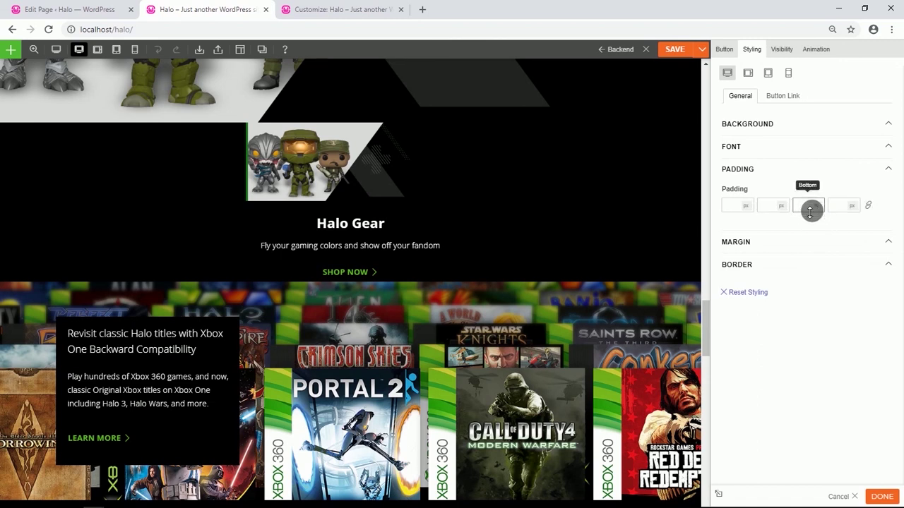
pyautogui.write('10')
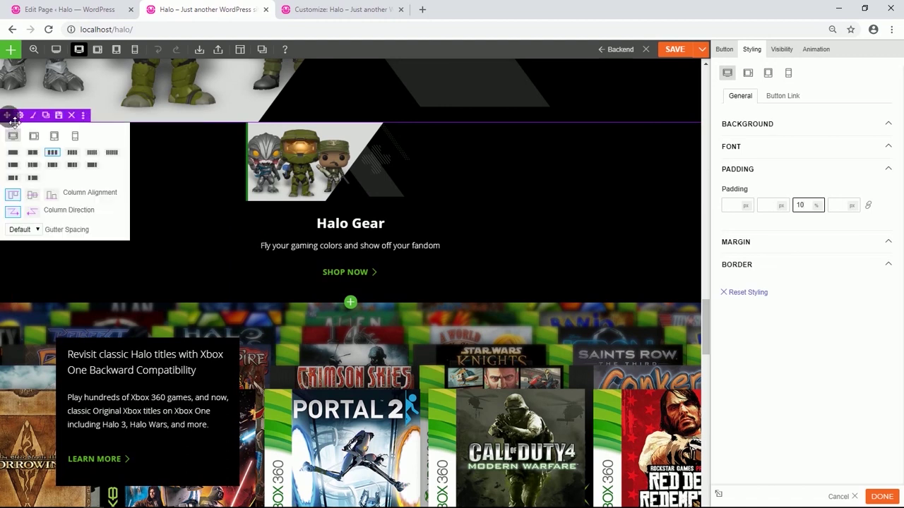
# Hide the black Halo Gear row on desktop and tablet.
pyautogui.click(20, 116)
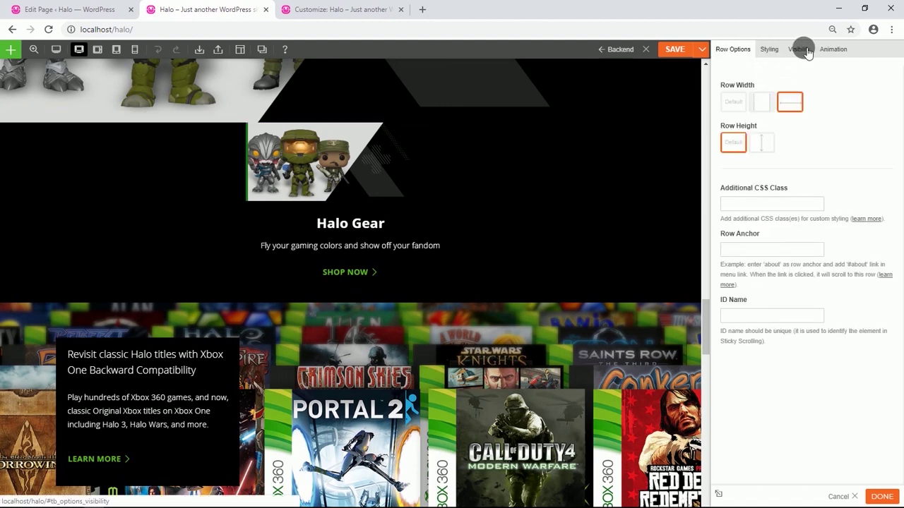
pyautogui.click(804, 50)
pyautogui.click(758, 125)
pyautogui.click(758, 99)
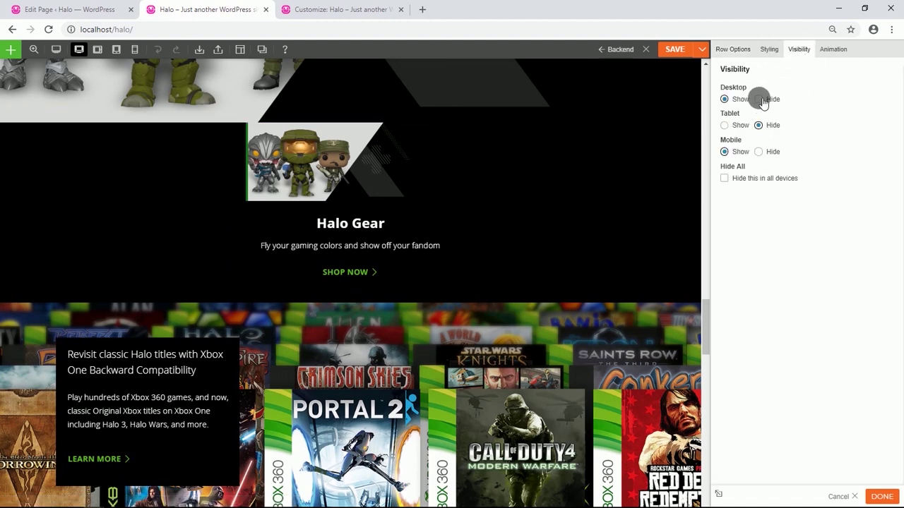
pyautogui.scroll(6, 271, 233)
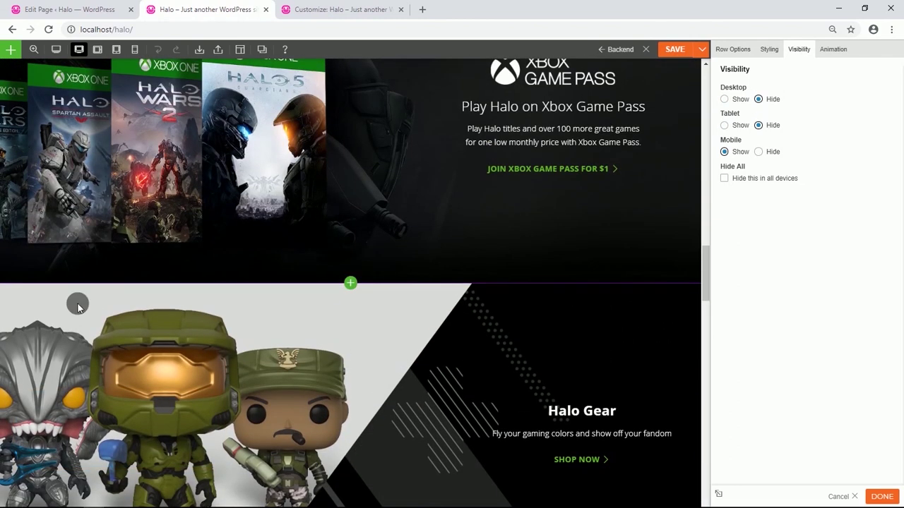
# Hide the original figures Halo Gear row on mobile.
pyautogui.click(15, 275)
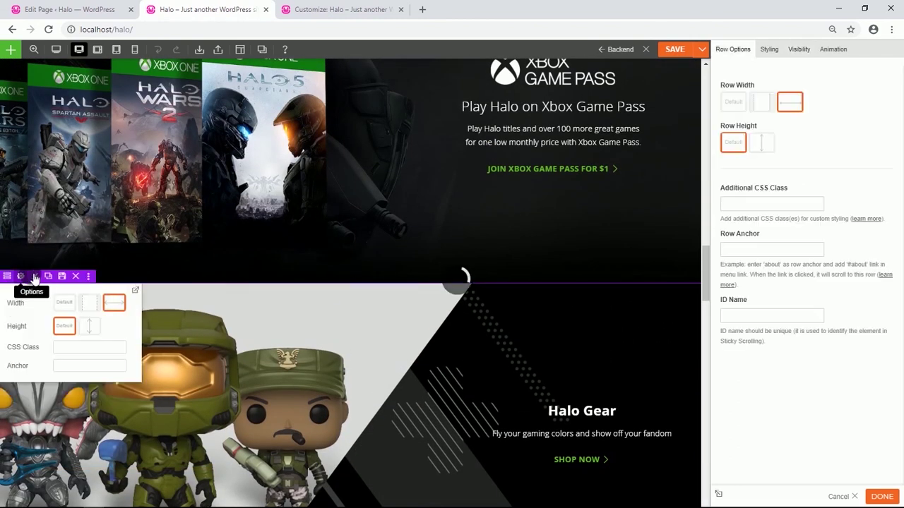
pyautogui.click(799, 49)
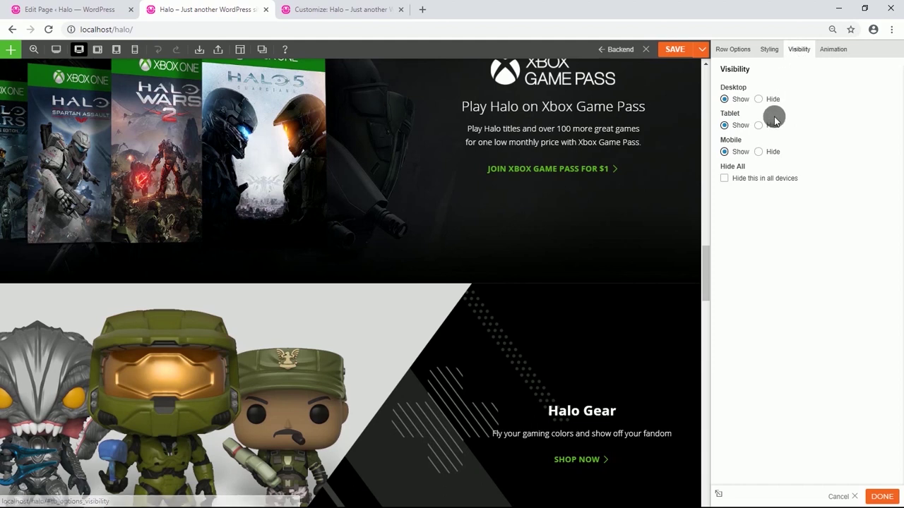
pyautogui.click(759, 152)
# Duplicate the Xbox Game Pass row and scroll down to the new copy.
pyautogui.scroll(5, 194, 245)
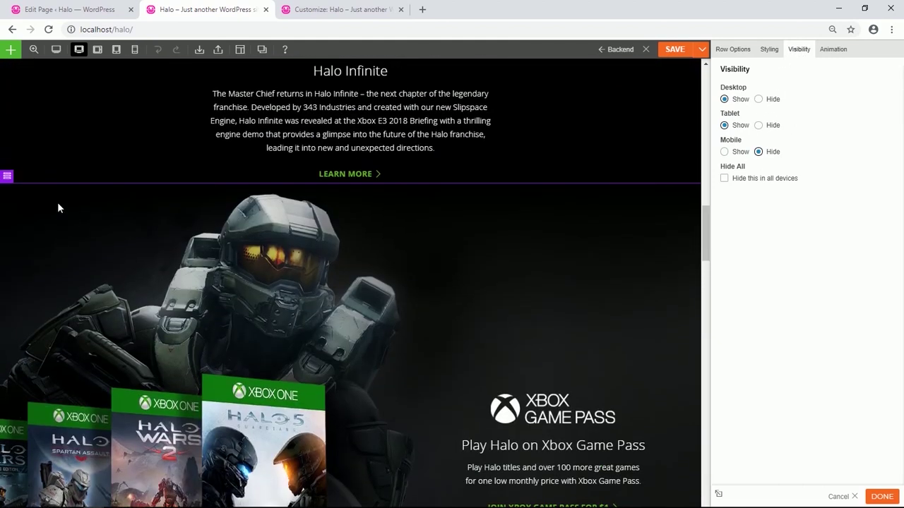
pyautogui.moveTo(8, 177)
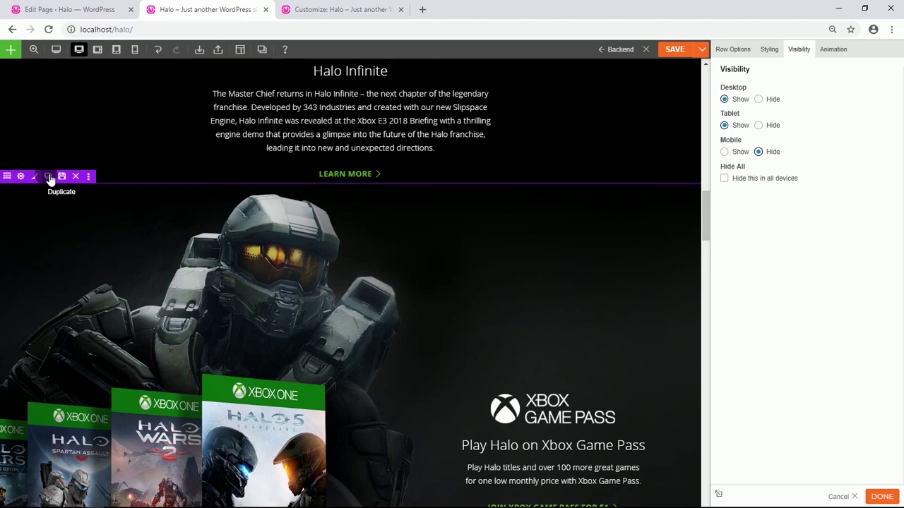
pyautogui.click(49, 177)
pyautogui.scroll(-3, 61, 254)
pyautogui.scroll(-1, 60, 256)
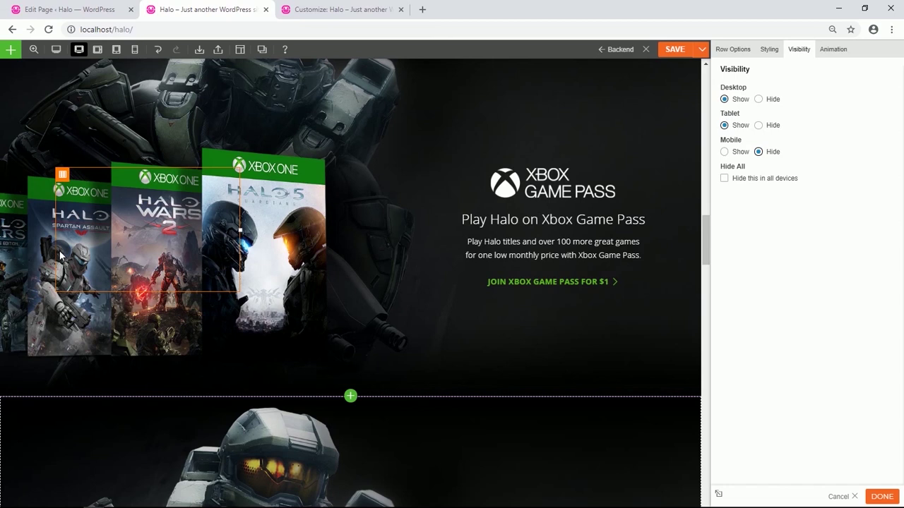
pyautogui.scroll(-2, 377, 232)
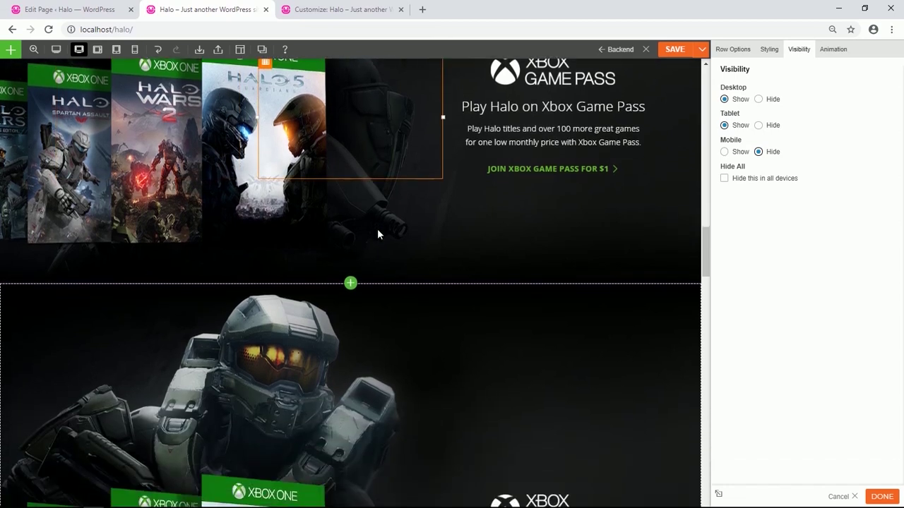
pyautogui.scroll(-3, 377, 232)
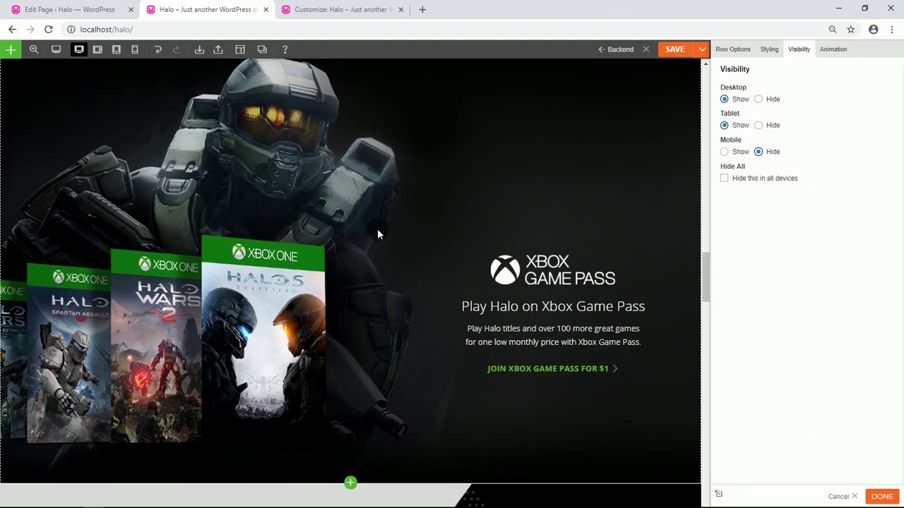
pyautogui.scroll(-1, 377, 234)
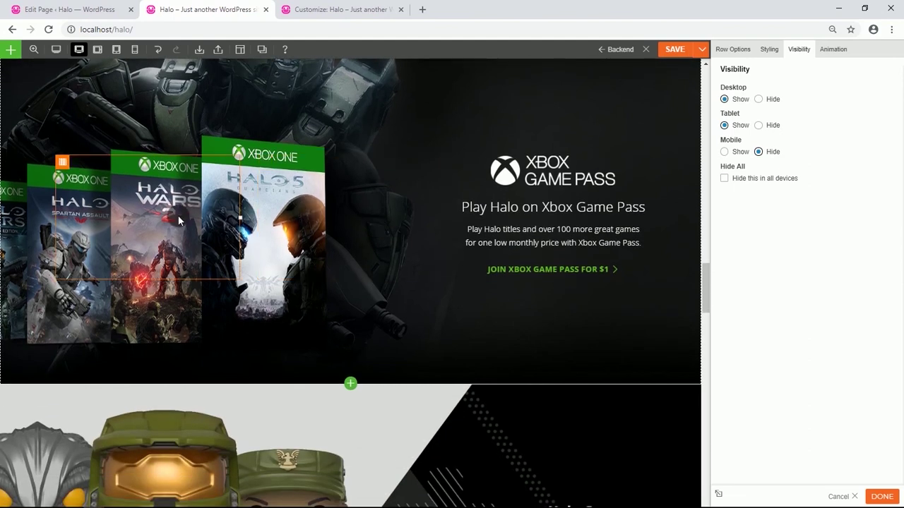
pyautogui.scroll(3, 178, 218)
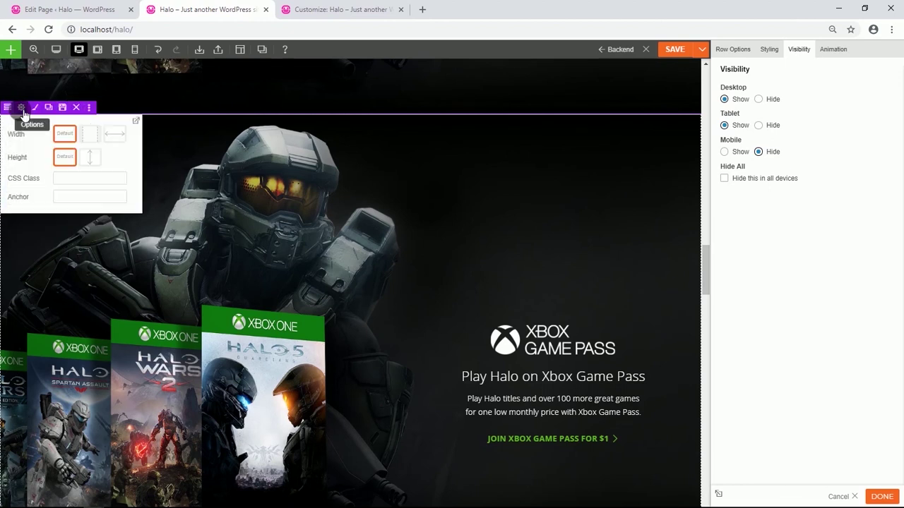
# Remove the copied Xbox row's background image and set its background colour to black #000000.
pyautogui.click(23, 112)
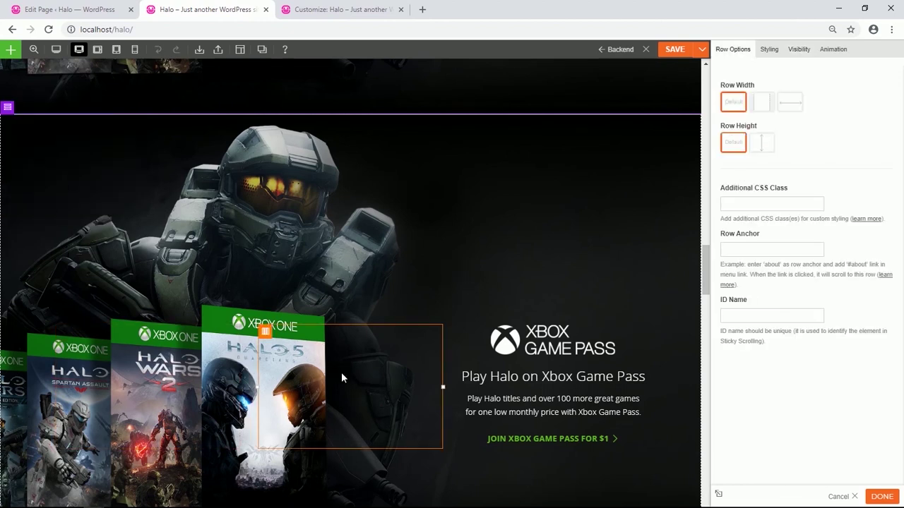
pyautogui.scroll(-1, 347, 363)
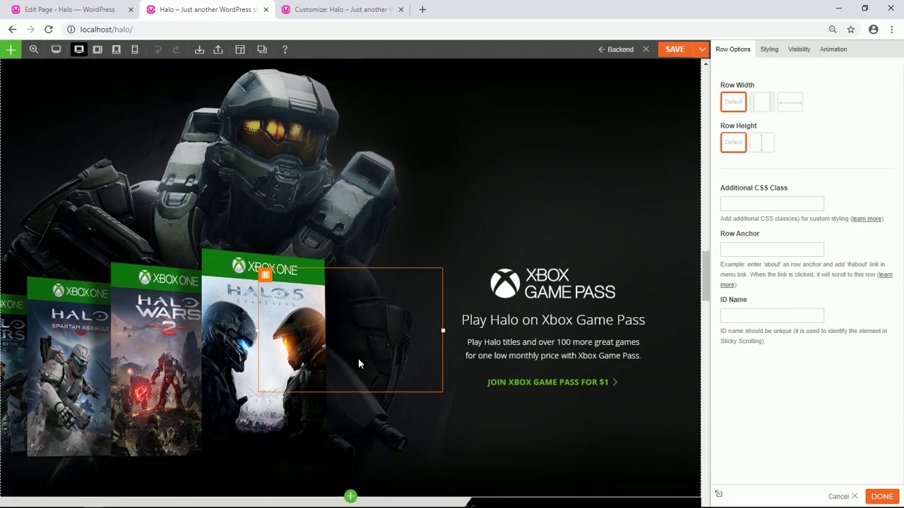
pyautogui.click(768, 50)
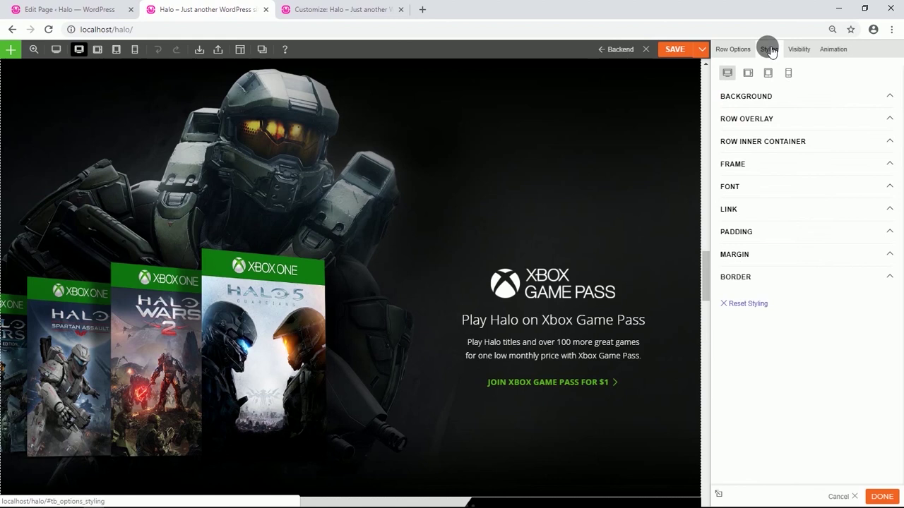
pyautogui.click(776, 96)
pyautogui.click(892, 150)
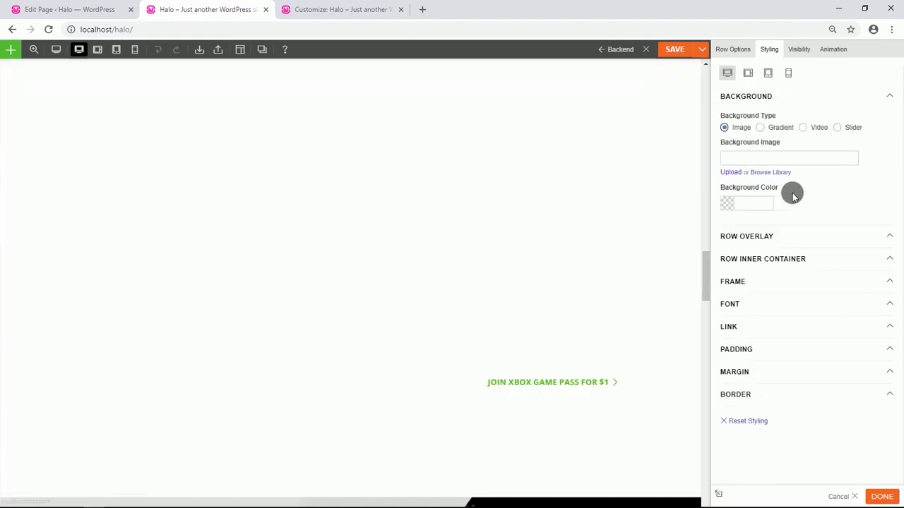
pyautogui.click(731, 205)
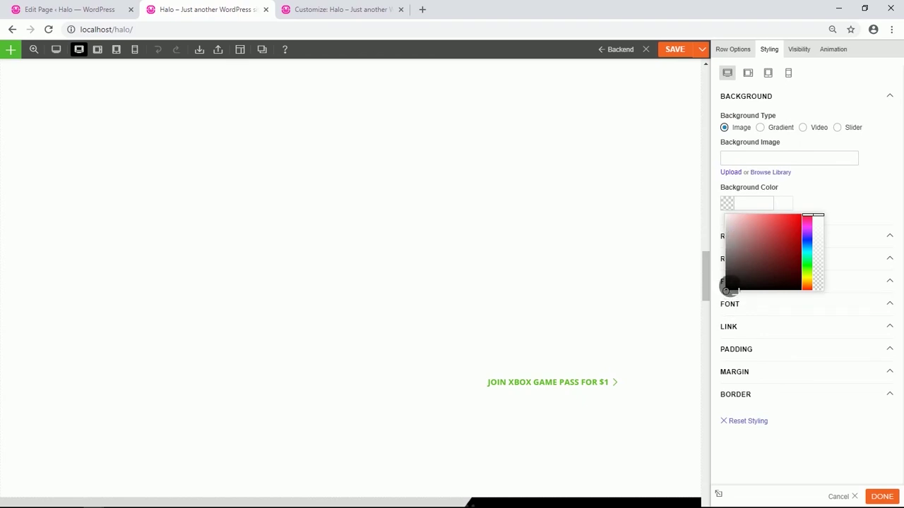
pyautogui.click(726, 289)
pyautogui.click(840, 193)
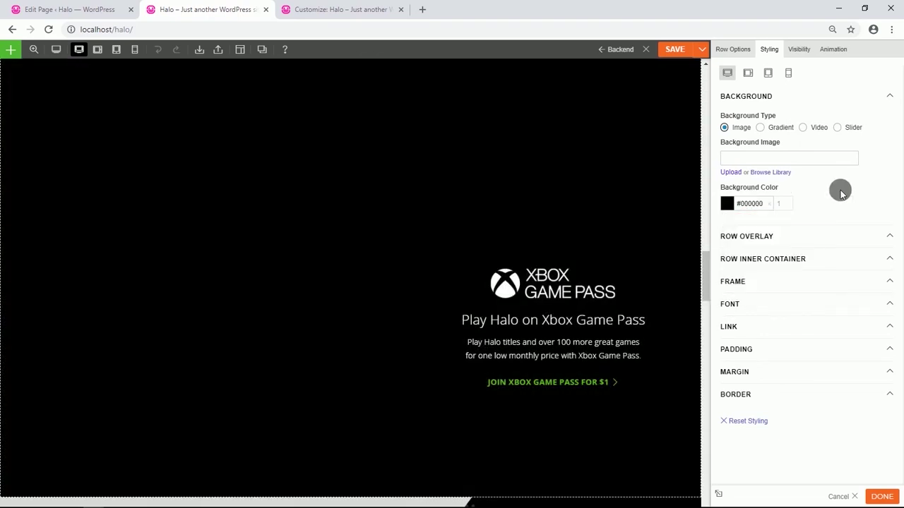
# Clear the copied Xbox row's top padding value.
pyautogui.click(749, 350)
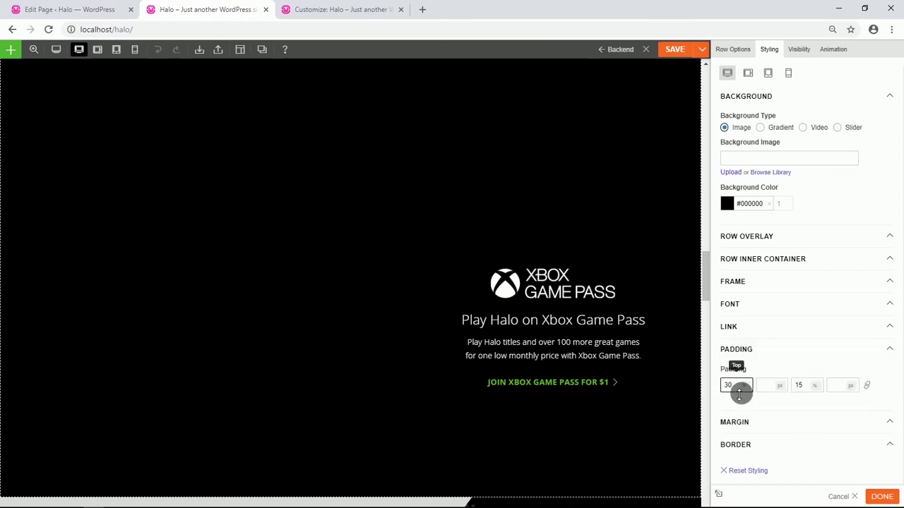
pyautogui.press('BackSpace')
pyautogui.press('BackSpace')
pyautogui.press('BackSpace')
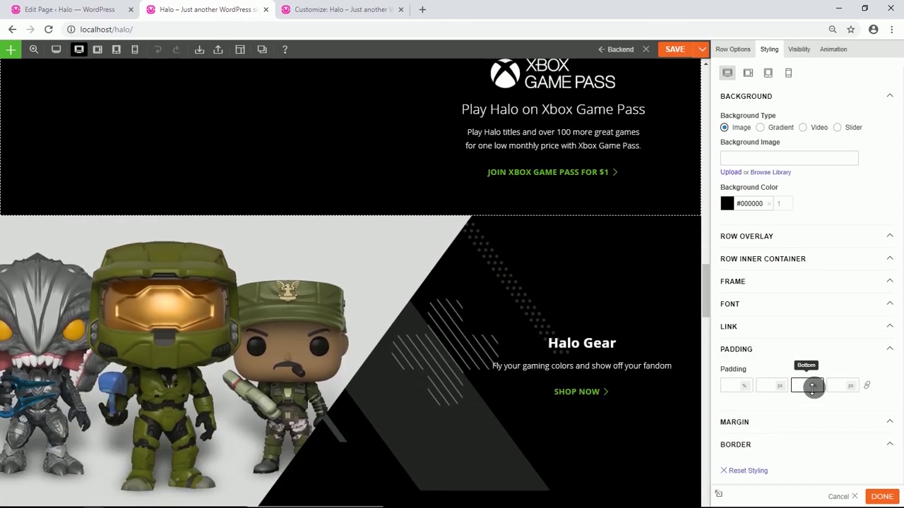
pyautogui.scroll(2, 406, 229)
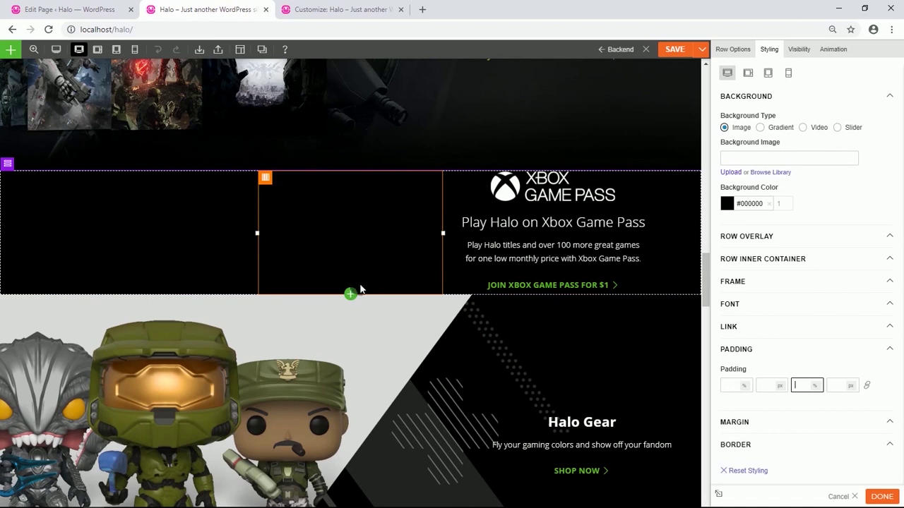
pyautogui.click(350, 294)
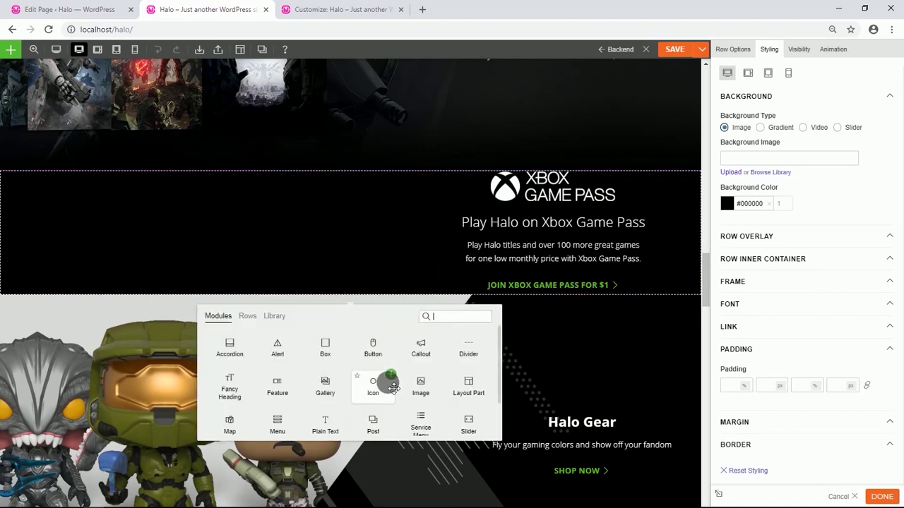
pyautogui.scroll(-1, 393, 387)
pyautogui.scroll(-1, 391, 391)
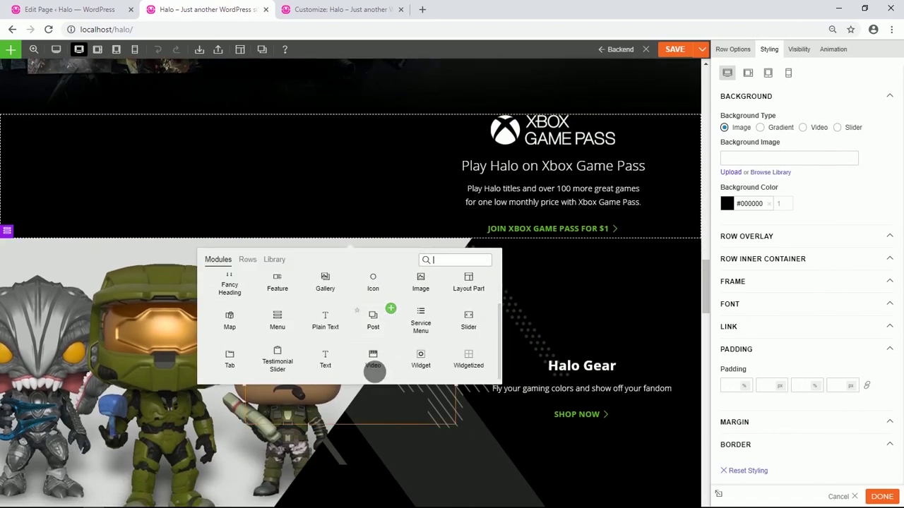
# Add an Image module showing the Master Chief game-box picture to the Xbox row.
pyautogui.moveTo(421, 288); pyautogui.dragTo(340, 165)
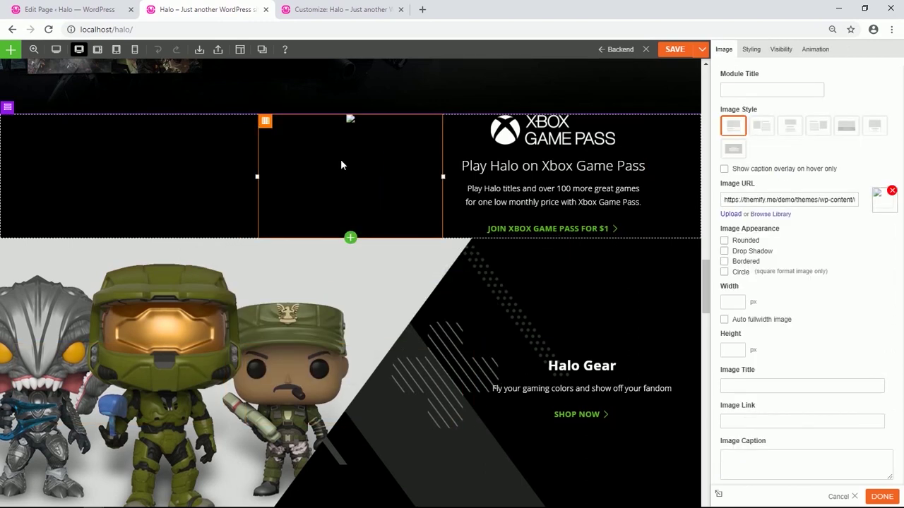
pyautogui.click(770, 214)
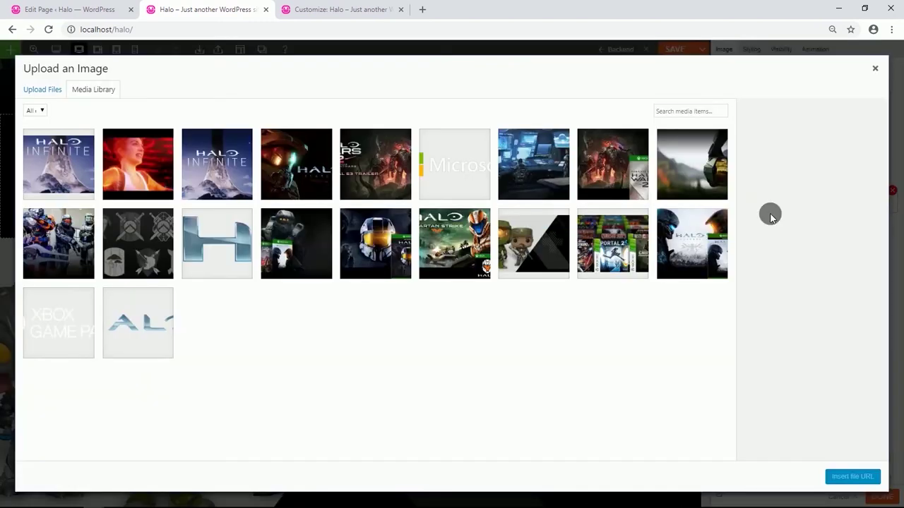
pyautogui.click(292, 262)
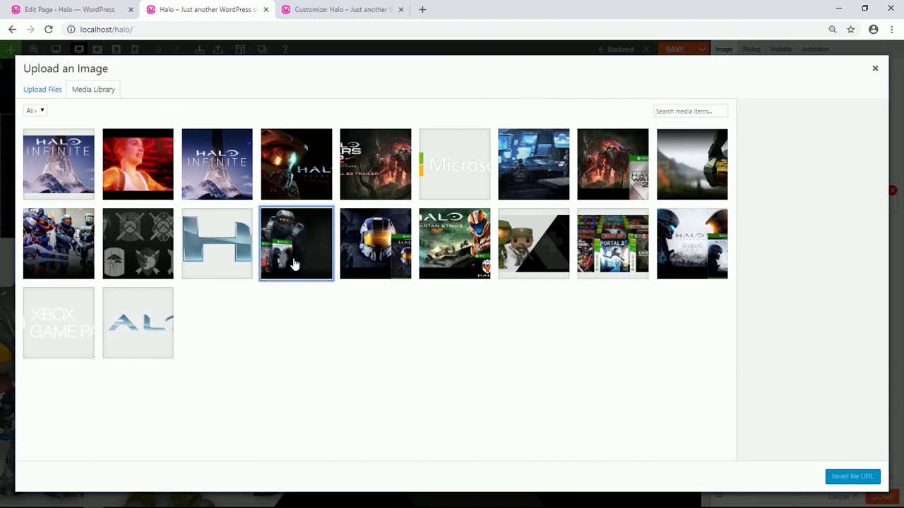
pyautogui.click(847, 476)
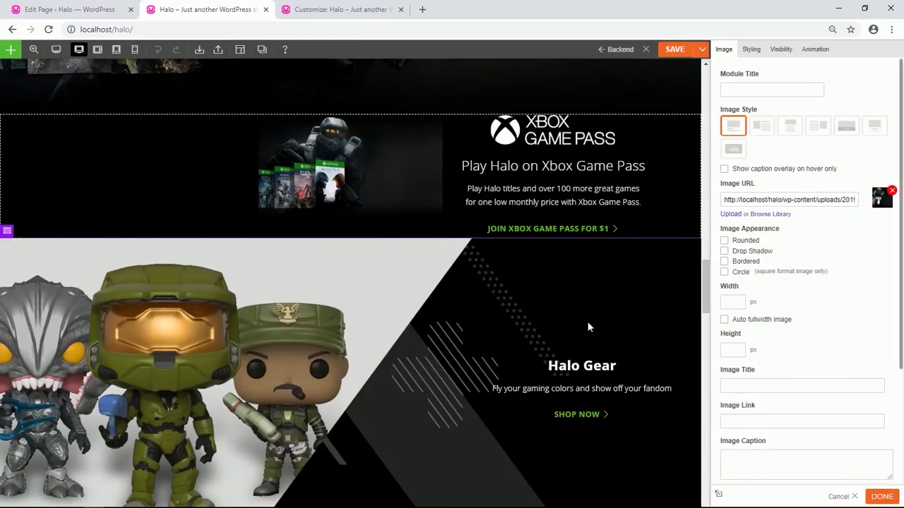
# Stack the Xbox Game Pass logo, Play Halo heading and promo text beneath the image.
pyautogui.moveTo(533, 134); pyautogui.dragTo(402, 219)
pyautogui.moveTo(541, 145); pyautogui.dragTo(380, 256)
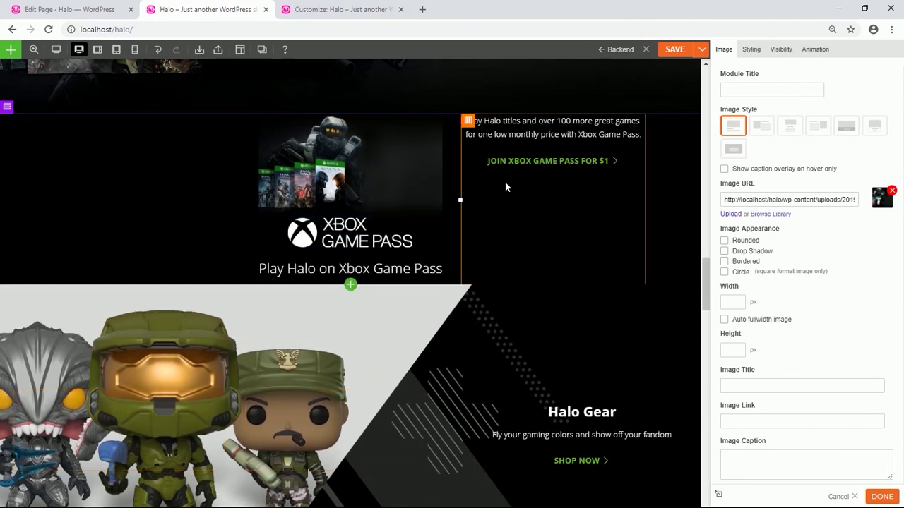
pyautogui.moveTo(549, 138); pyautogui.dragTo(359, 333)
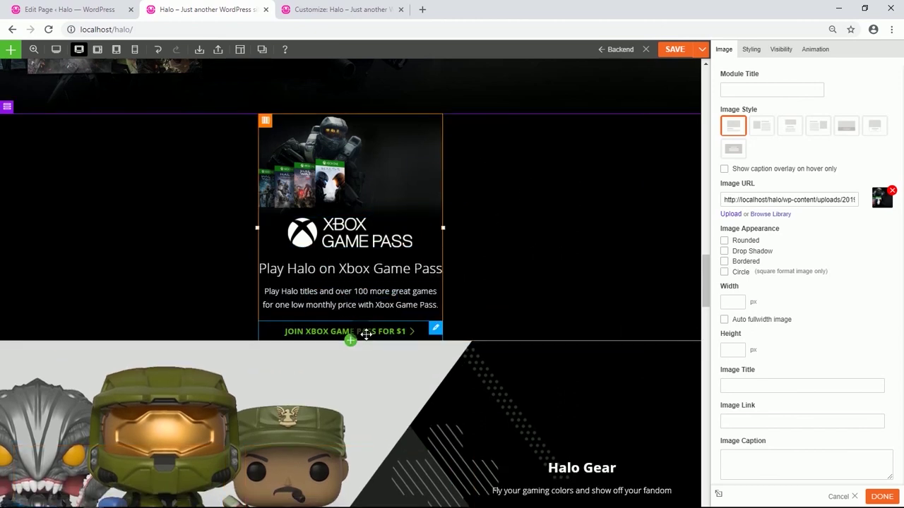
# Give the JOIN XBOX GAME PASS FOR $1 button a 10% bottom padding.
pyautogui.click(405, 336)
pyautogui.click(751, 49)
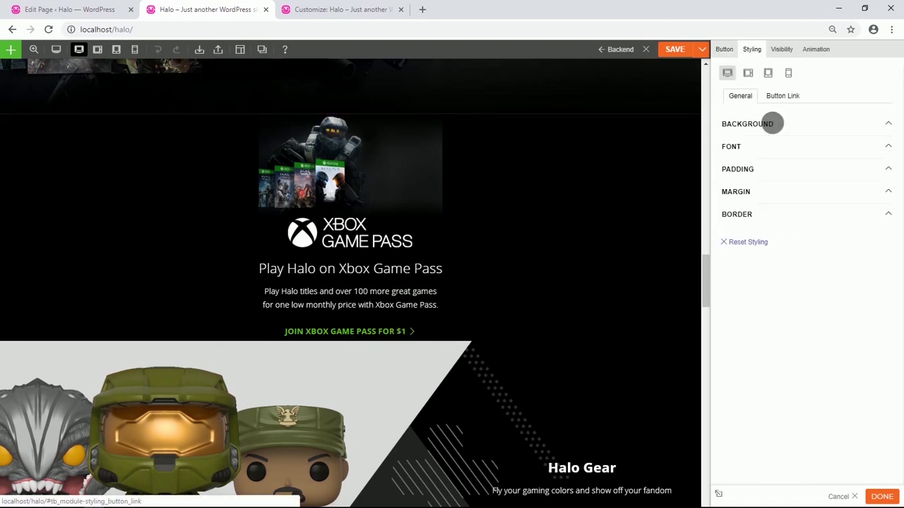
pyautogui.click(767, 170)
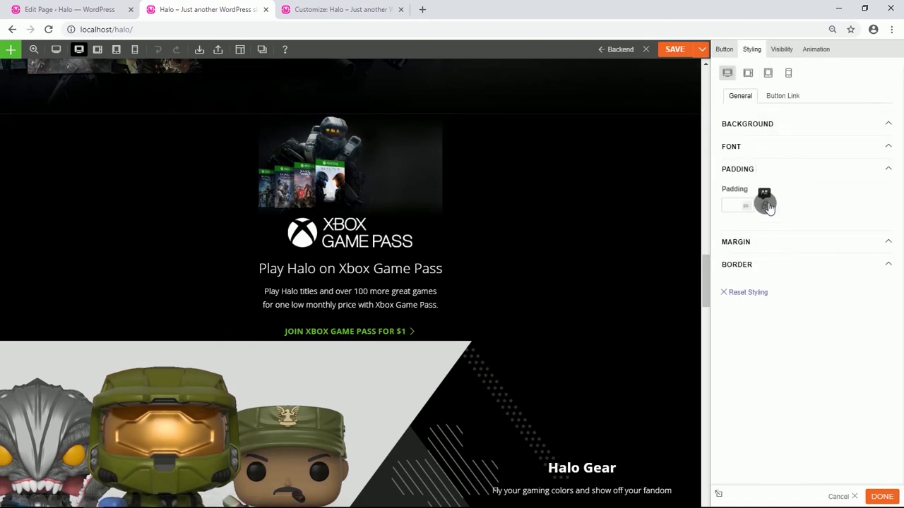
pyautogui.click(765, 205)
pyautogui.click(816, 206)
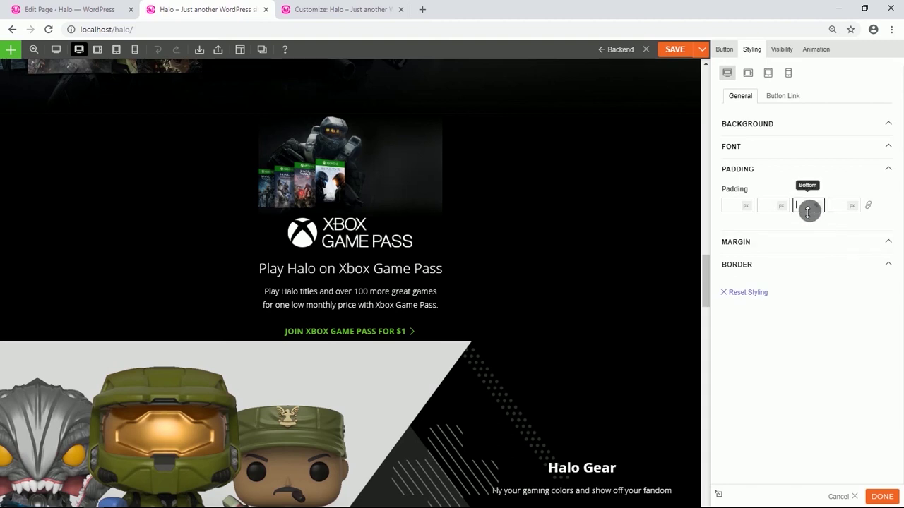
pyautogui.write('10')
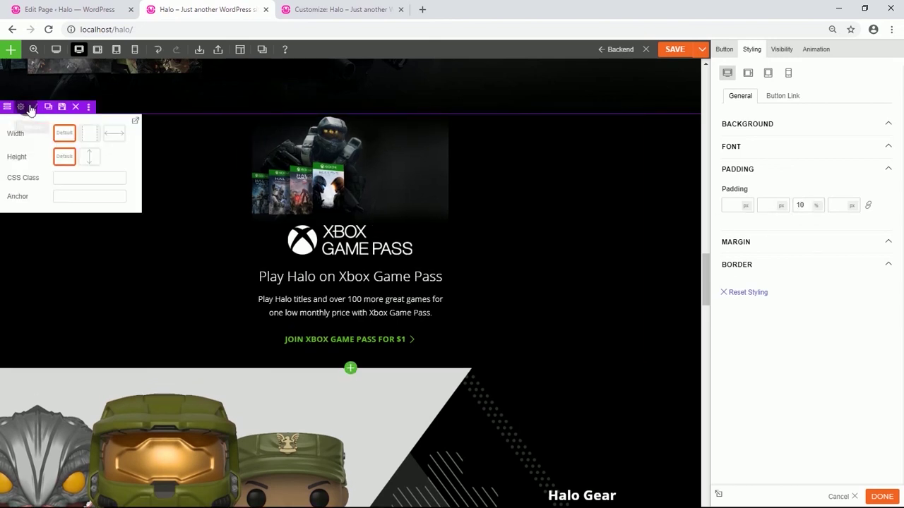
# Hide the new stacked Xbox Game Pass row on desktop and tablet.
pyautogui.click(24, 105)
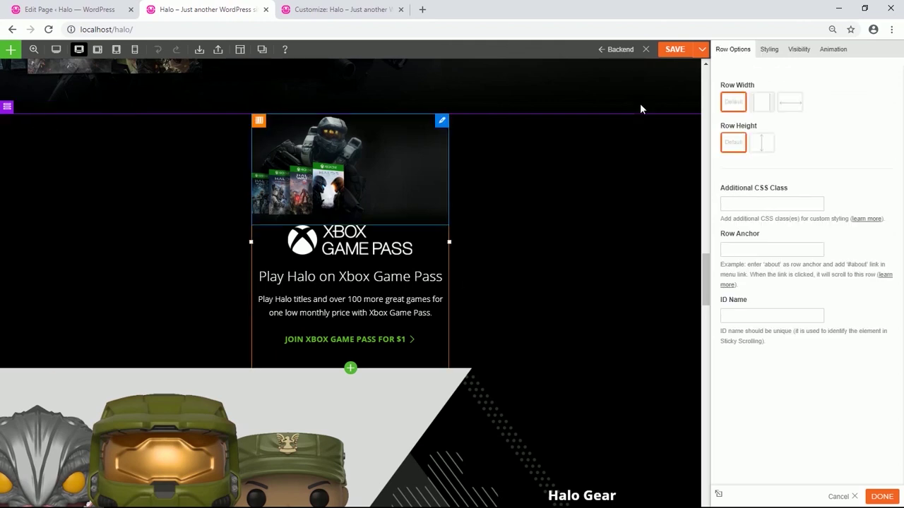
pyautogui.click(799, 49)
pyautogui.click(758, 125)
pyautogui.click(758, 99)
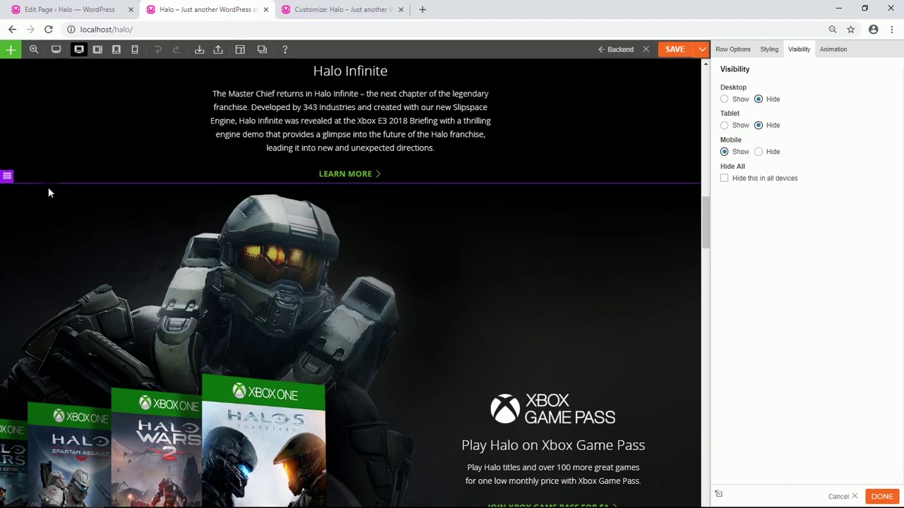
# Confirm the original Xbox Game Pass row stays hidden on mobile.
pyautogui.click(21, 176)
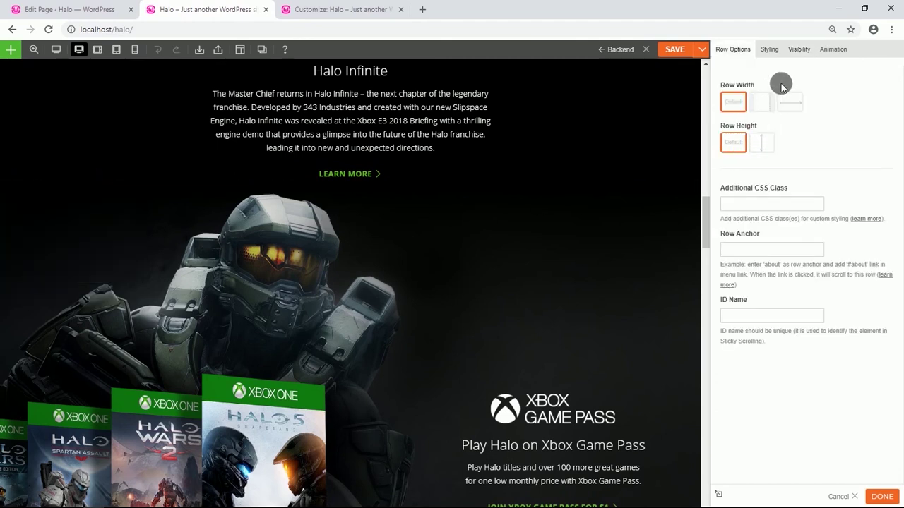
pyautogui.click(801, 49)
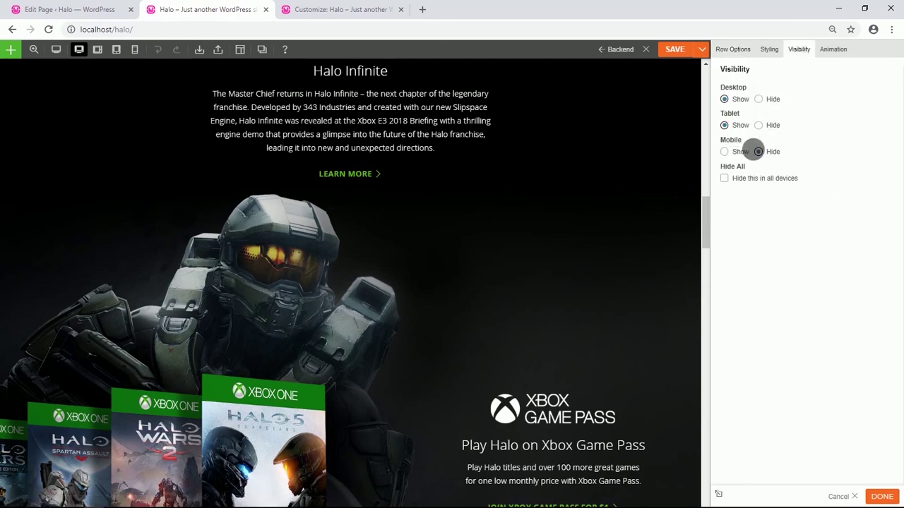
pyautogui.scroll(-9, 409, 285)
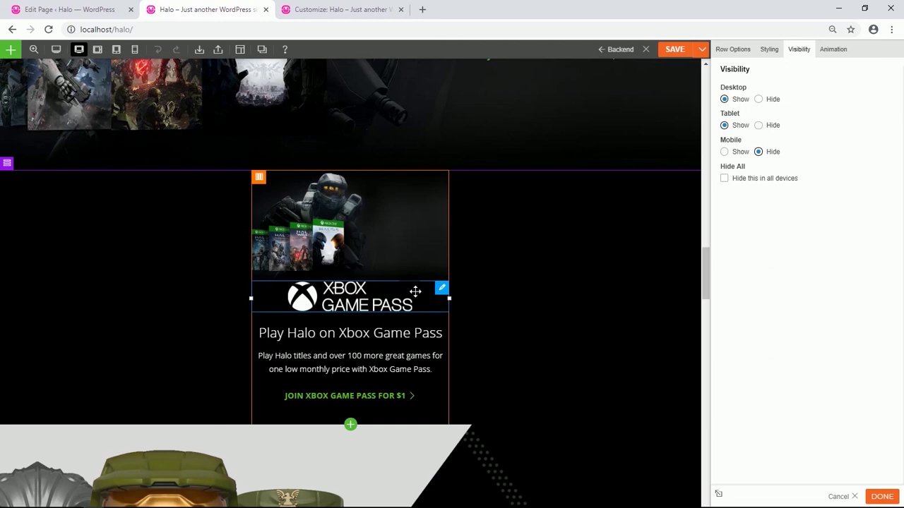
pyautogui.scroll(-8, 415, 291)
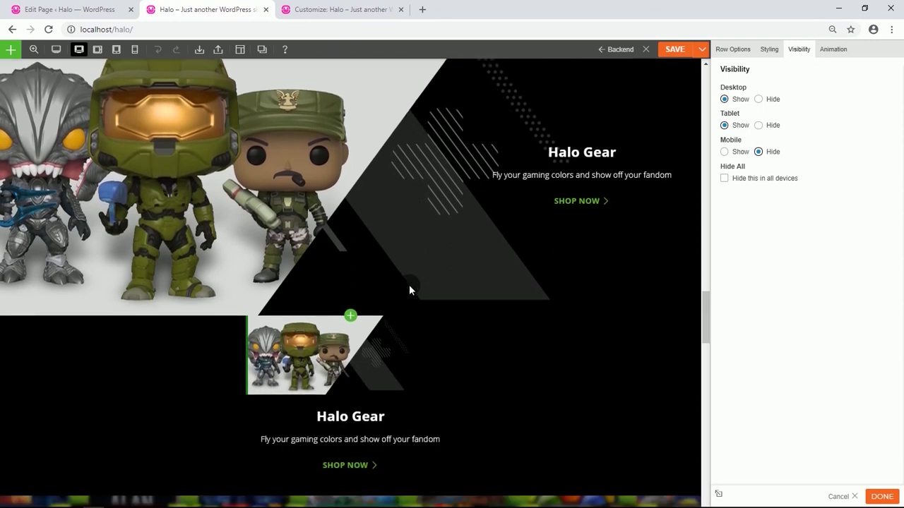
pyautogui.scroll(-1, 409, 285)
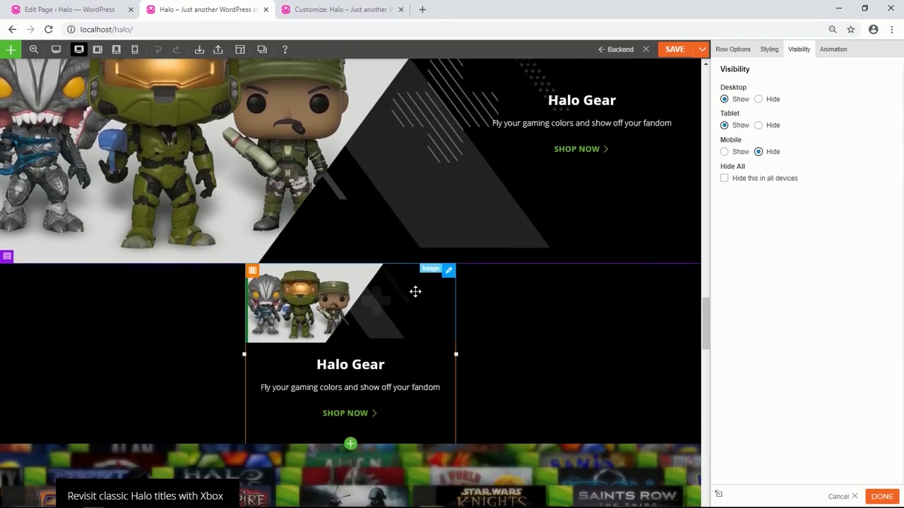
# Preview the page at mobile size and locate the Halo community row.
pyautogui.click(134, 49)
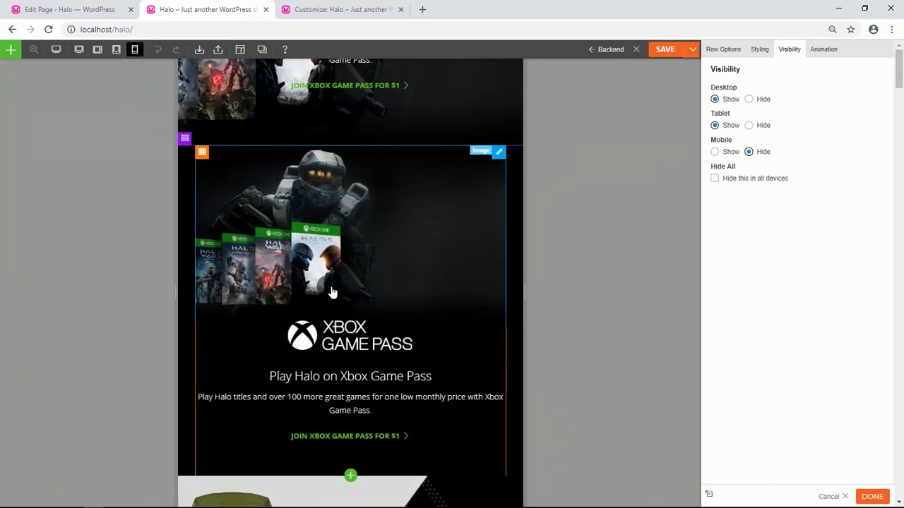
pyautogui.scroll(-6, 332, 292)
pyautogui.scroll(-15, 333, 292)
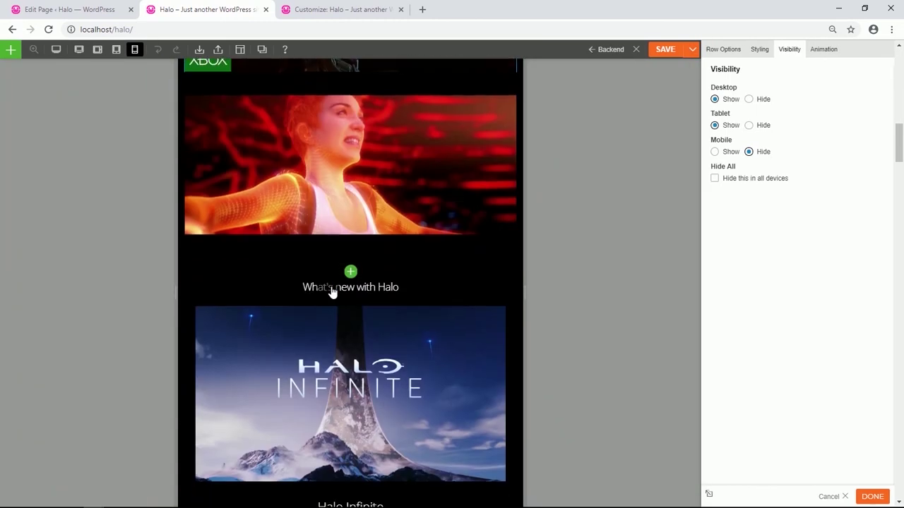
pyautogui.scroll(-12, 333, 292)
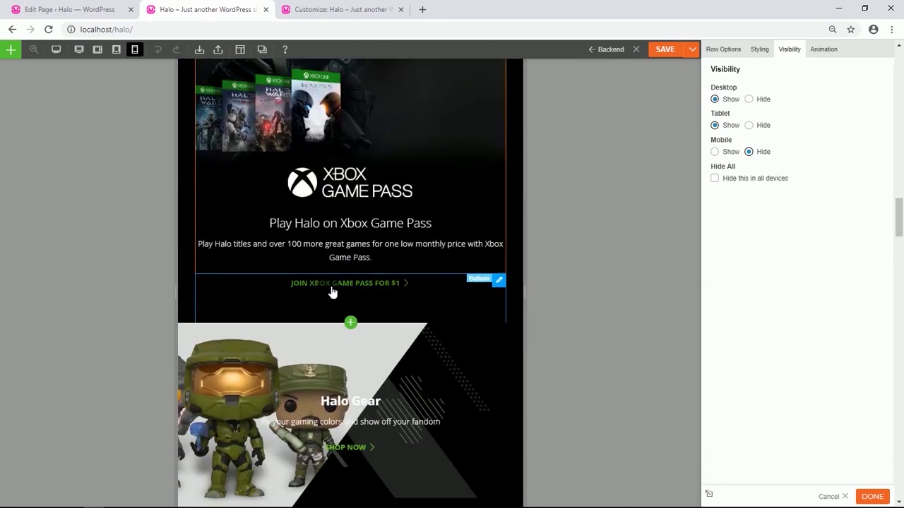
pyautogui.scroll(-4, 333, 292)
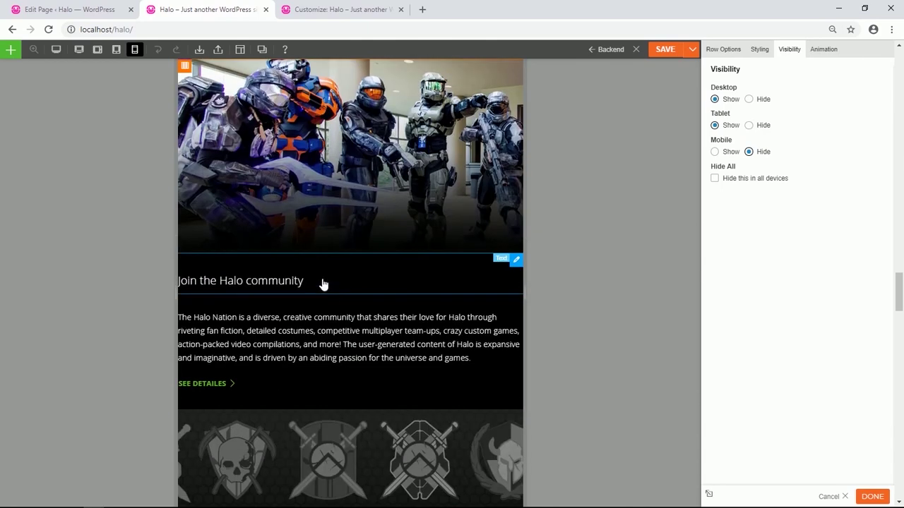
pyautogui.scroll(2, 323, 284)
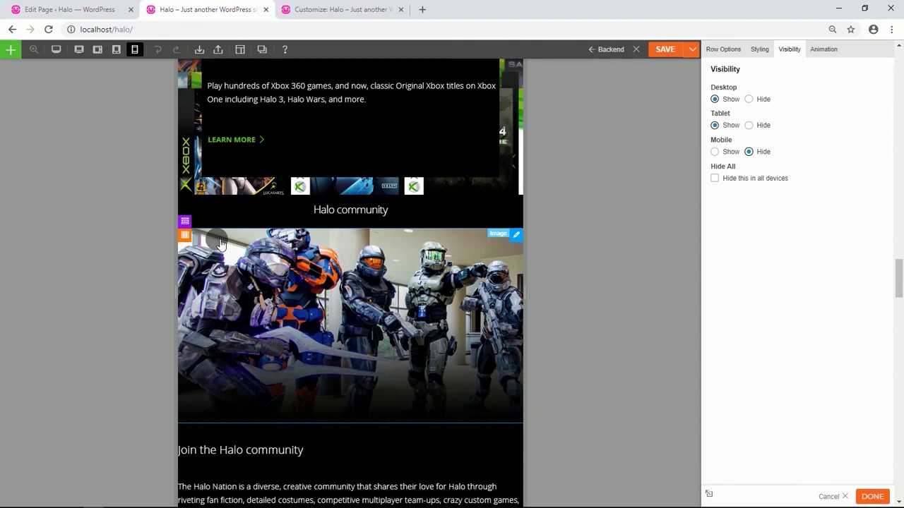
pyautogui.moveTo(187, 223)
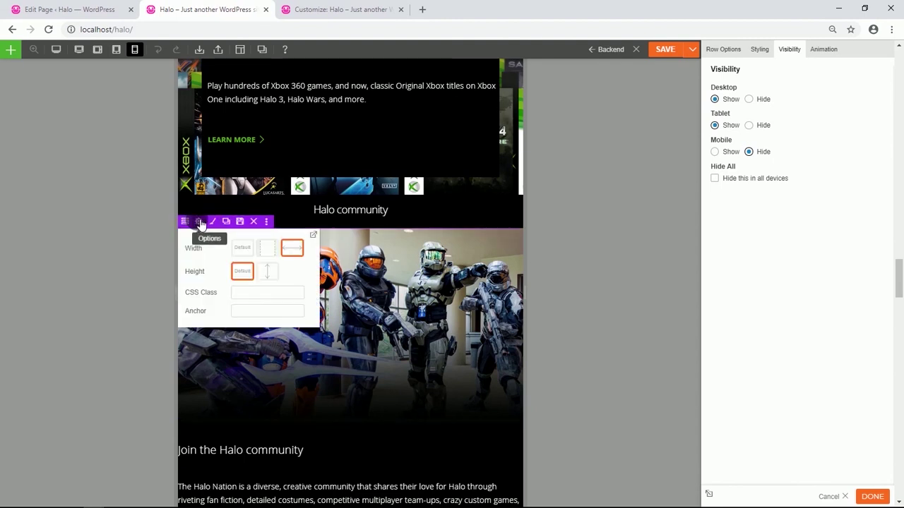
# Set the Halo community row's left padding to 2%, then raise it to 4%.
pyautogui.click(197, 221)
pyautogui.click(762, 49)
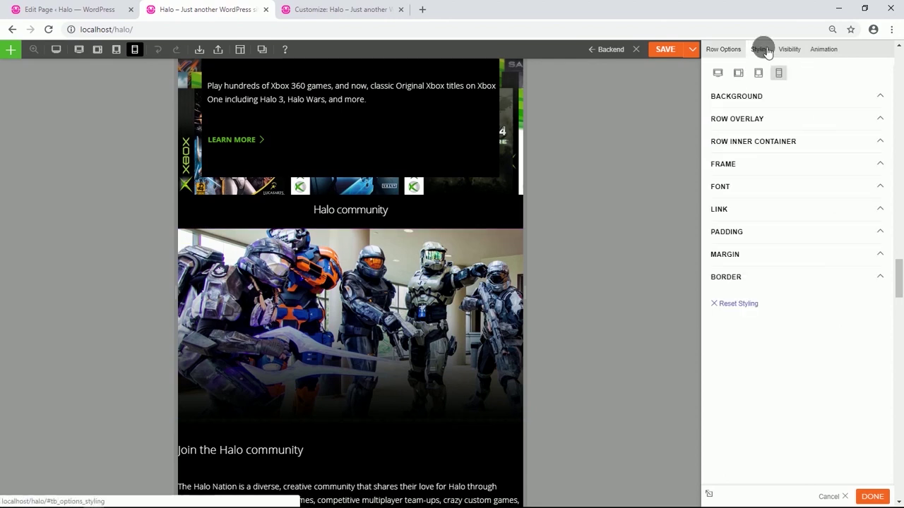
pyautogui.click(740, 233)
pyautogui.click(833, 269)
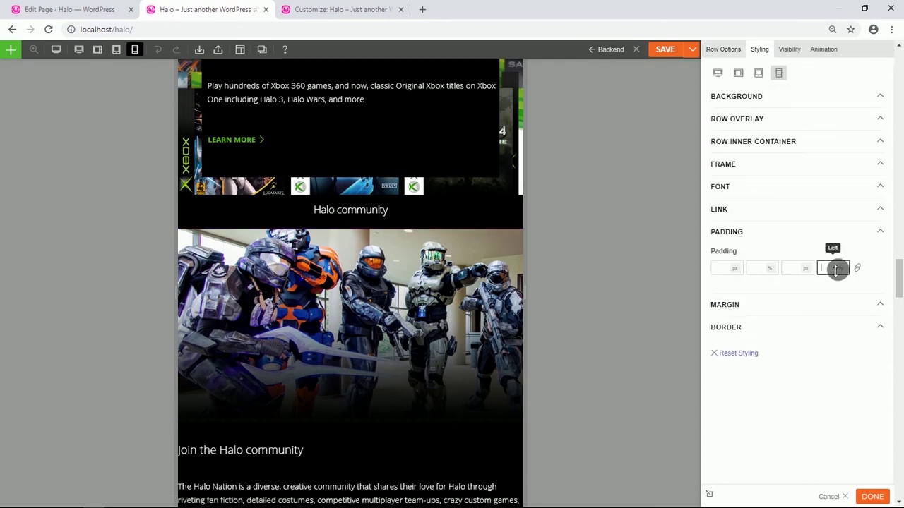
pyautogui.write('2')
pyautogui.scroll(-7, 541, 316)
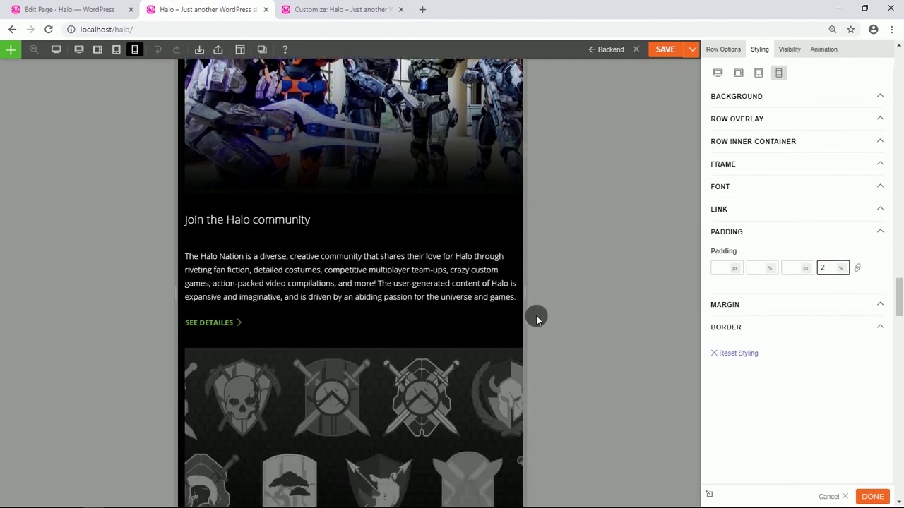
pyautogui.scroll(-7, 536, 315)
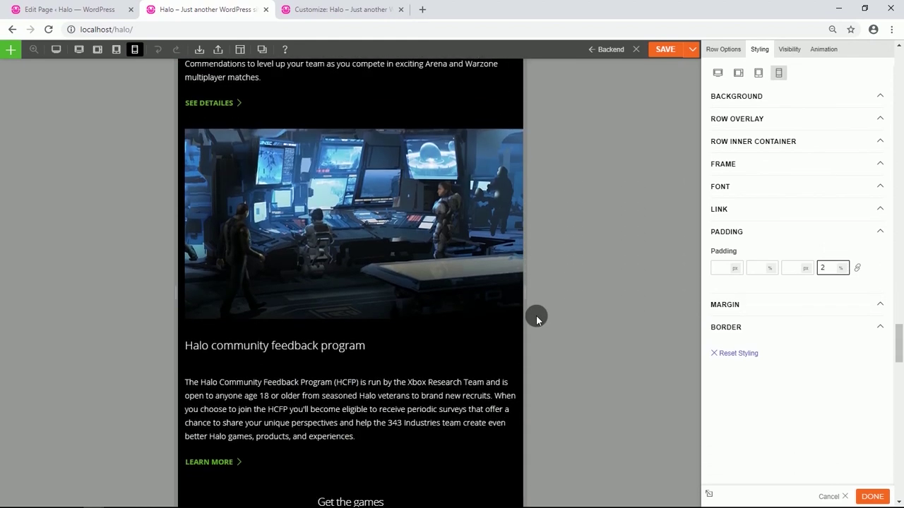
pyautogui.scroll(-1, 536, 315)
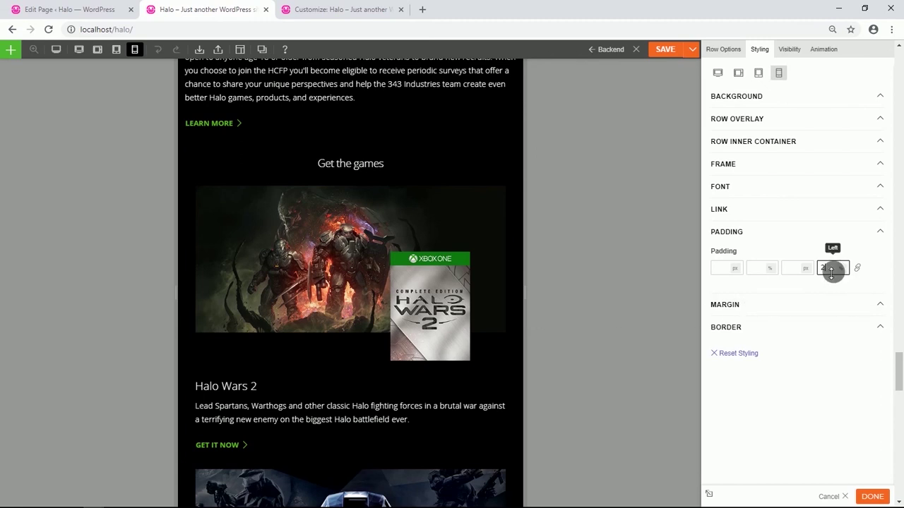
pyautogui.press('Up')
pyautogui.press('Up')
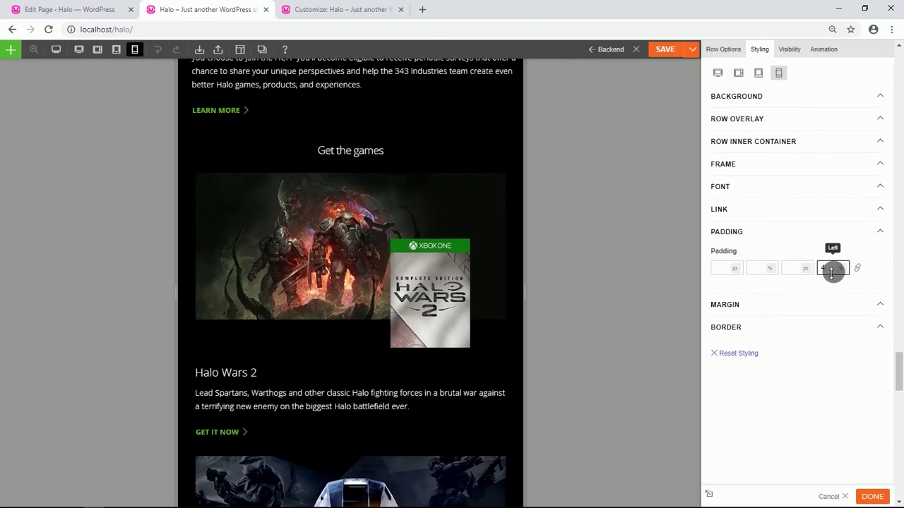
# Reload to leave the builder and view the live Halo homepage.
pyautogui.scroll(5, 317, 296)
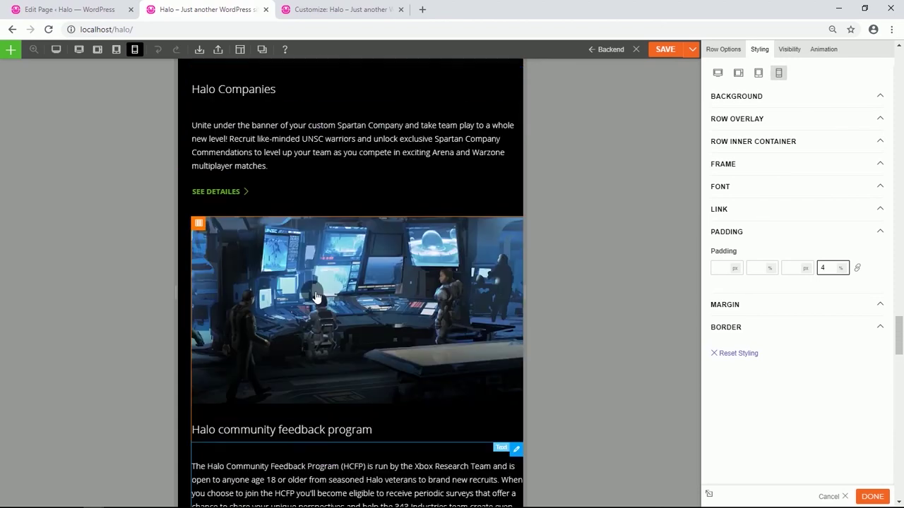
pyautogui.scroll(1, 317, 296)
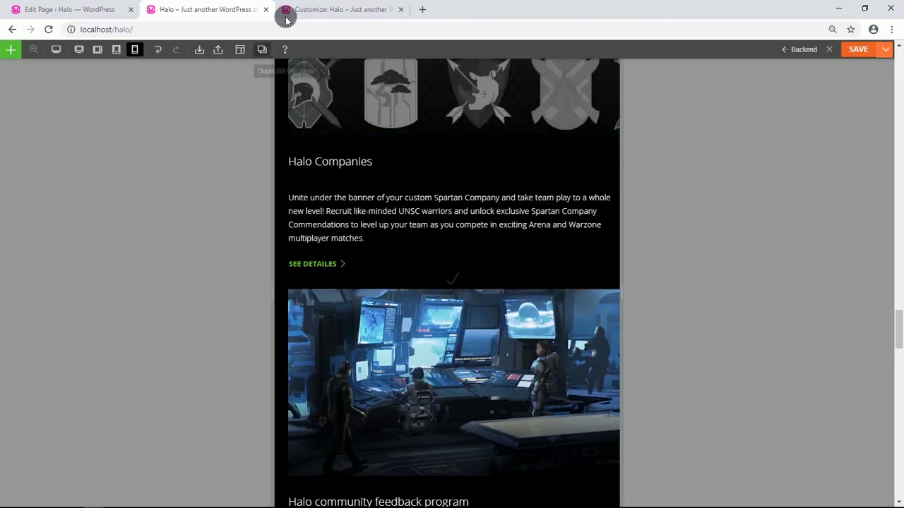
pyautogui.click(46, 31)
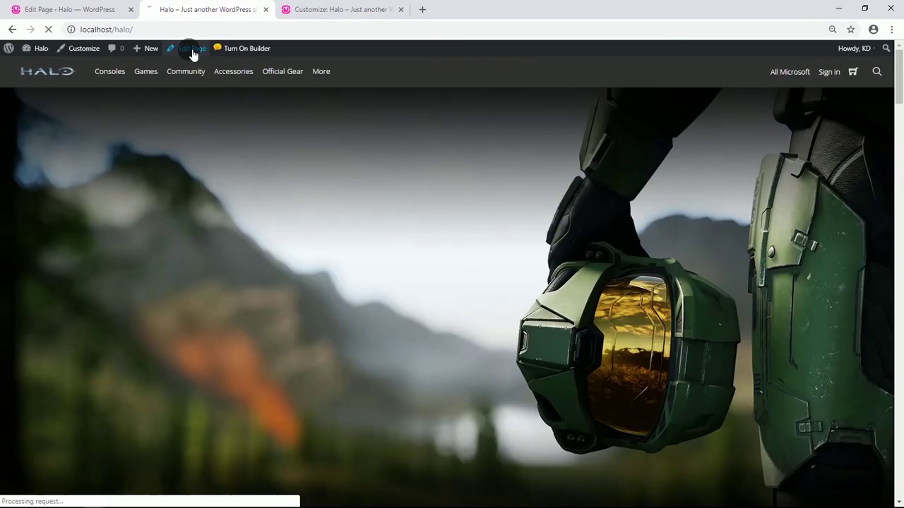
# Switch the Halo page's Page Appearance header to Transparent Header, update the page, and view it live.
pyautogui.click(192, 51)
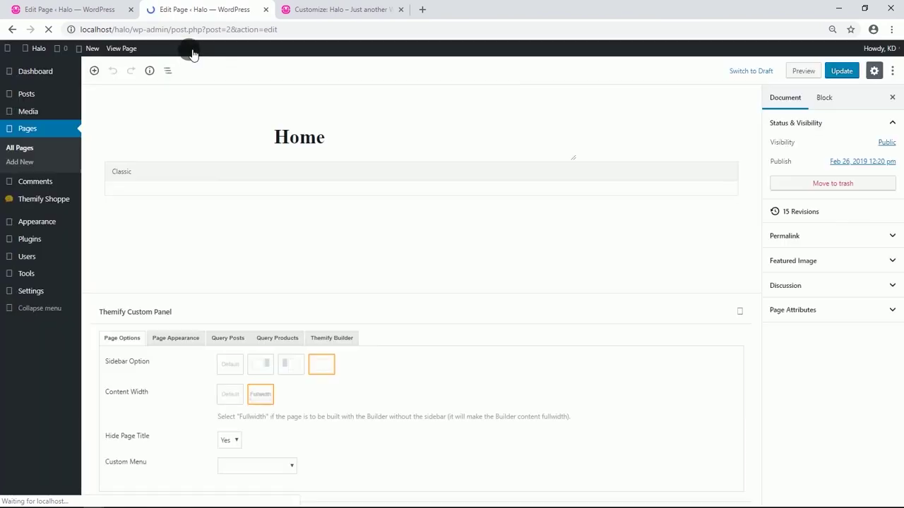
pyautogui.scroll(-1, 233, 317)
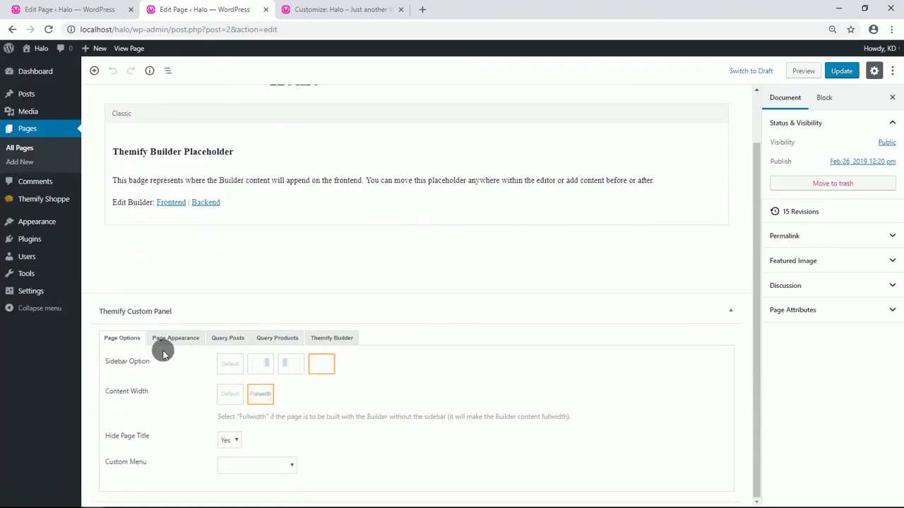
pyautogui.click(177, 337)
pyautogui.scroll(-2, 182, 337)
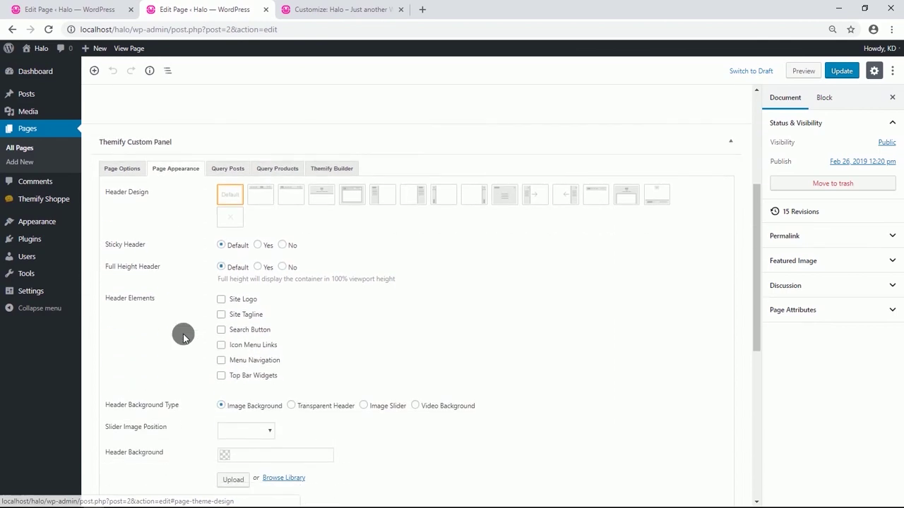
pyautogui.scroll(-1, 182, 337)
pyautogui.scroll(-1, 182, 338)
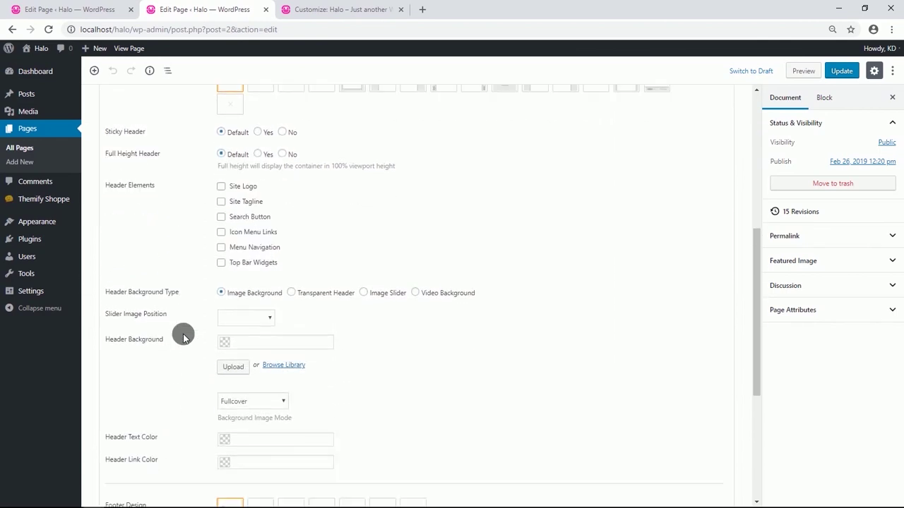
pyautogui.click(292, 293)
pyautogui.click(840, 71)
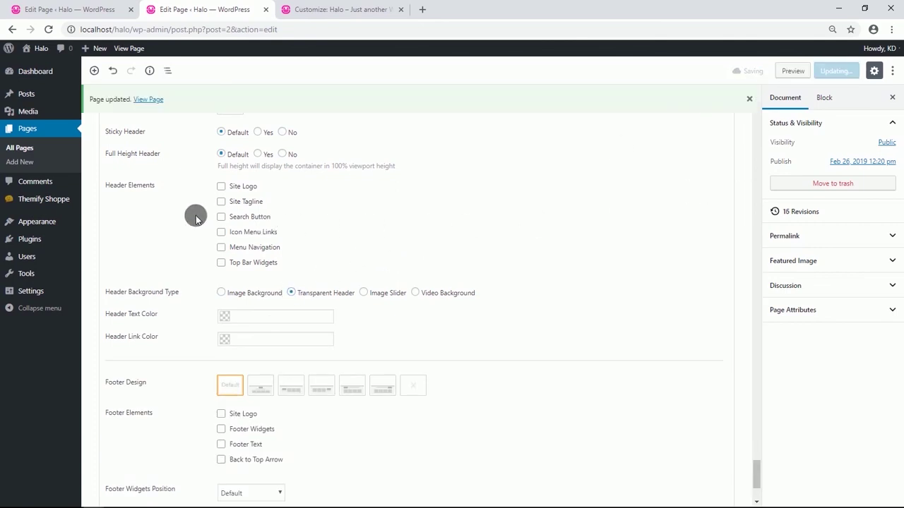
pyautogui.click(148, 99)
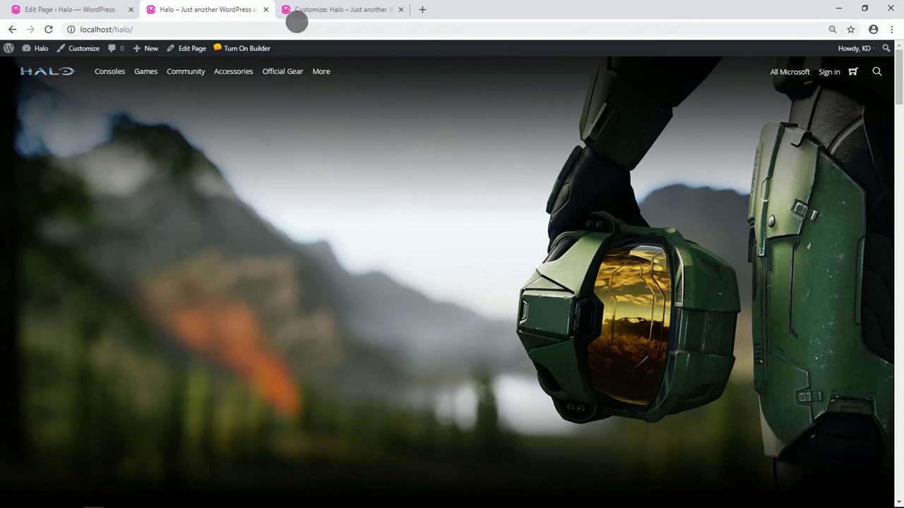
# In the Customizer's Site Identity, choose cropped-Halo-fav-icon.png as the site icon, then return to the homepage tab.
pyautogui.click(304, 15)
pyautogui.click(12, 81)
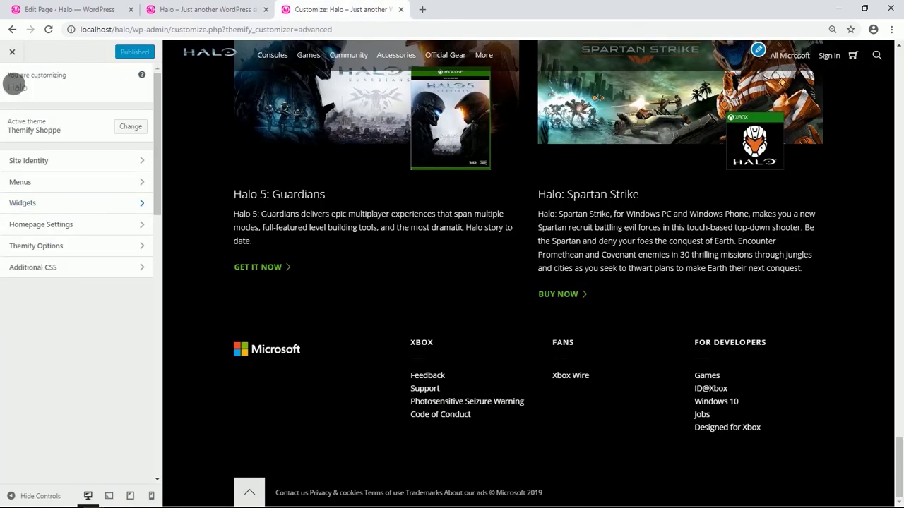
pyautogui.click(56, 247)
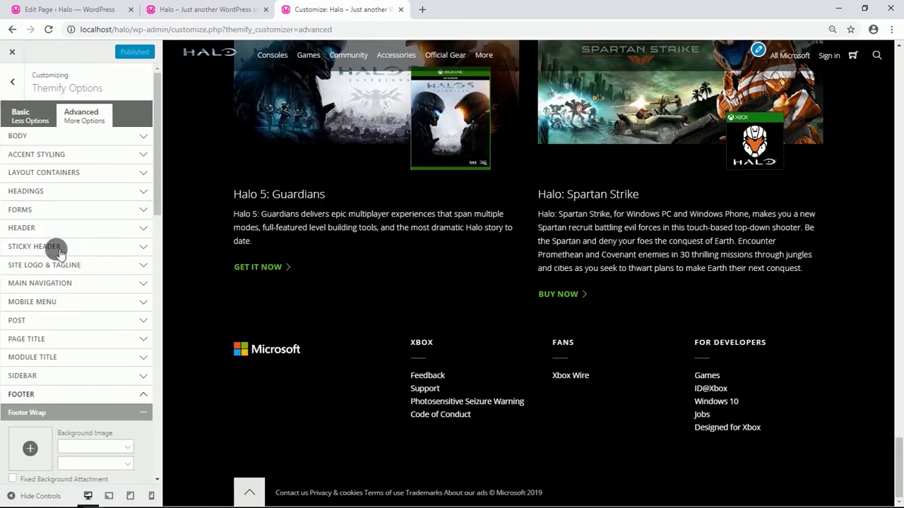
pyautogui.click(13, 81)
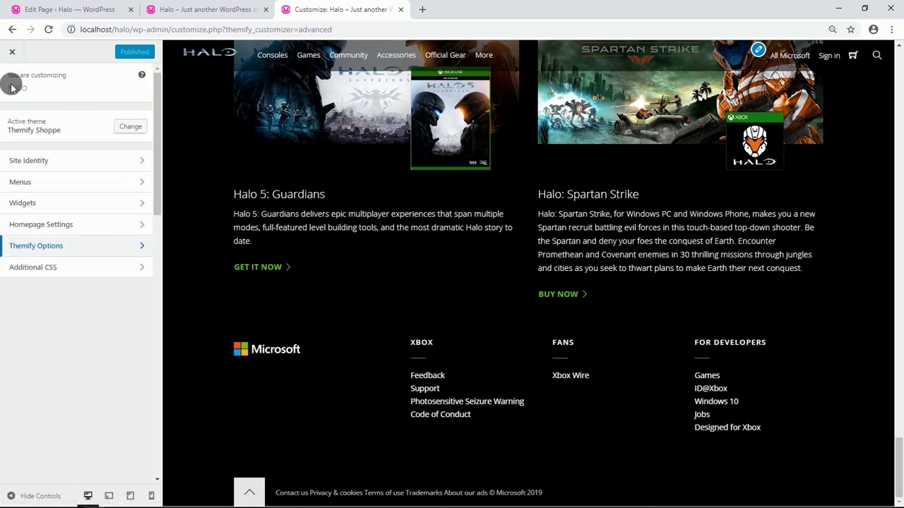
pyautogui.click(35, 162)
pyautogui.click(31, 215)
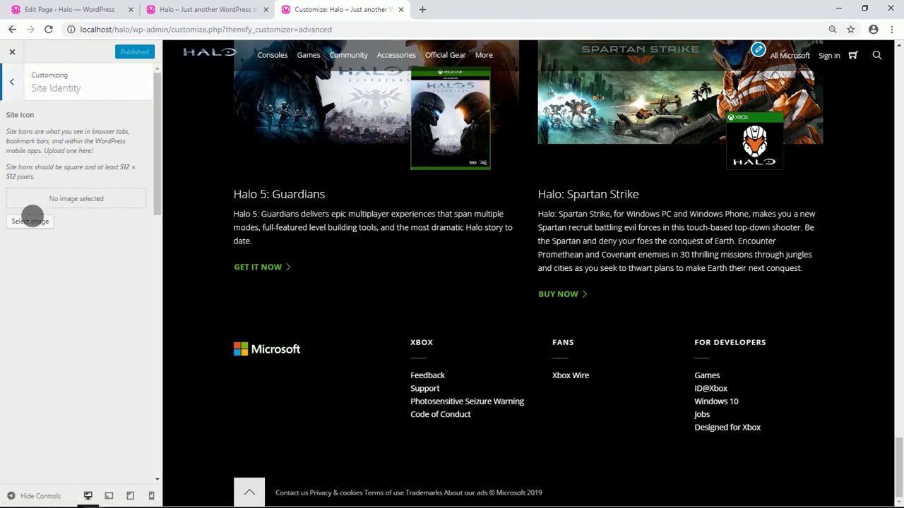
pyautogui.click(32, 222)
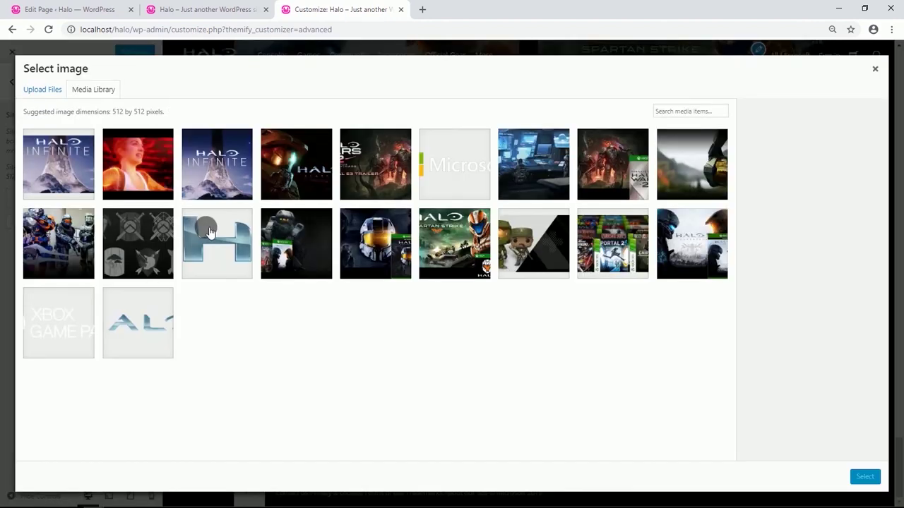
pyautogui.click(209, 233)
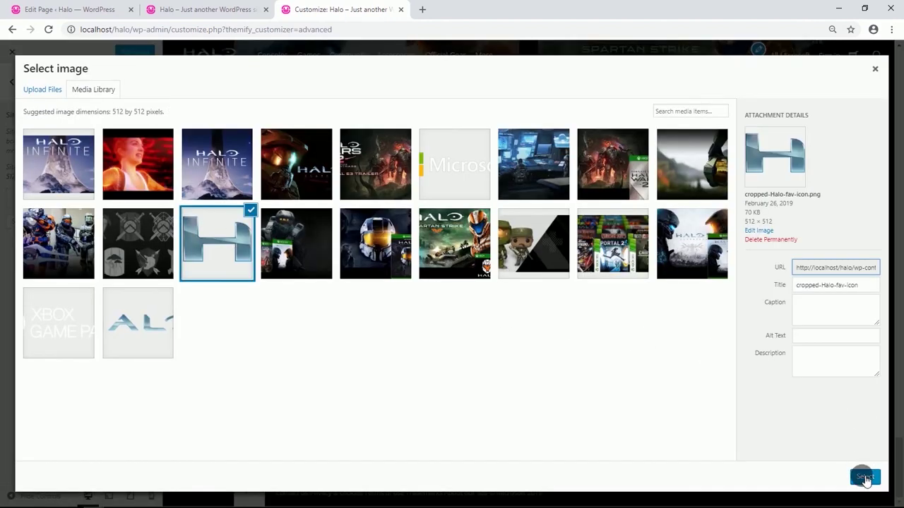
pyautogui.click(865, 478)
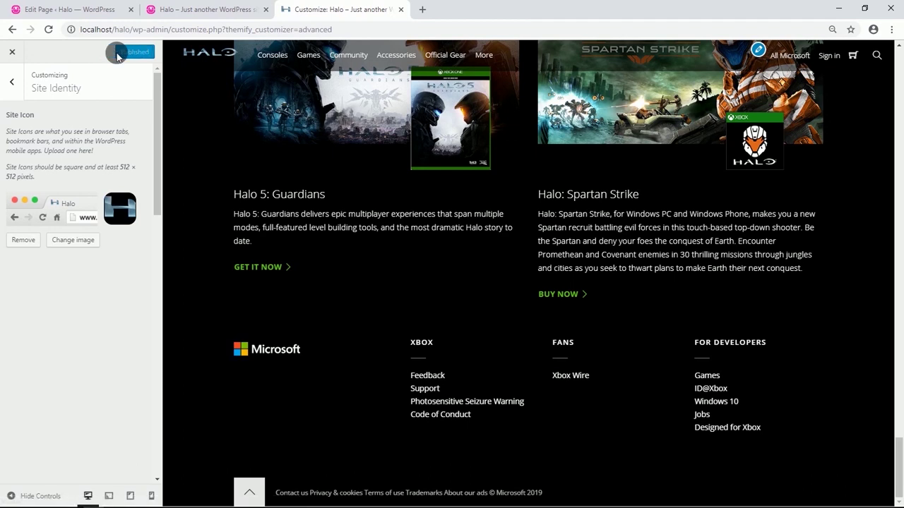
pyautogui.click(205, 9)
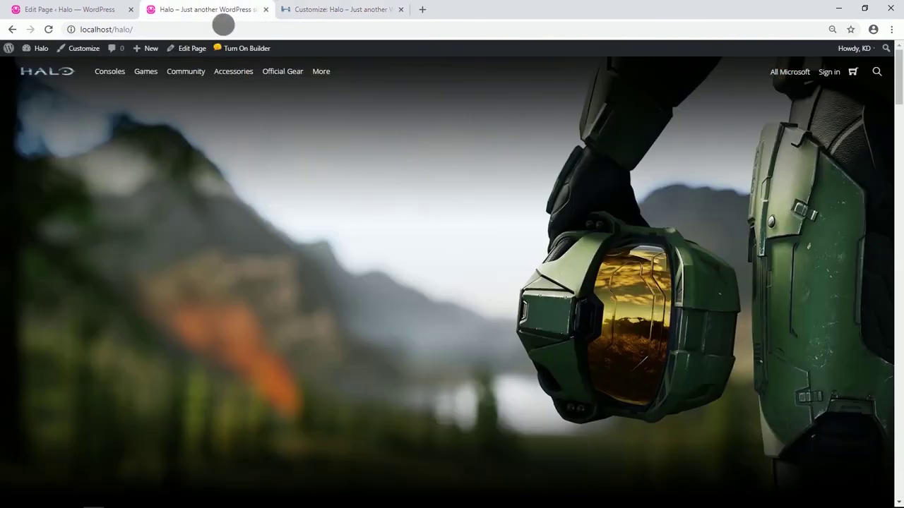
# Set the empty row below the game cards to Fullwidth in its row options.
pyautogui.scroll(-13, 315, 219)
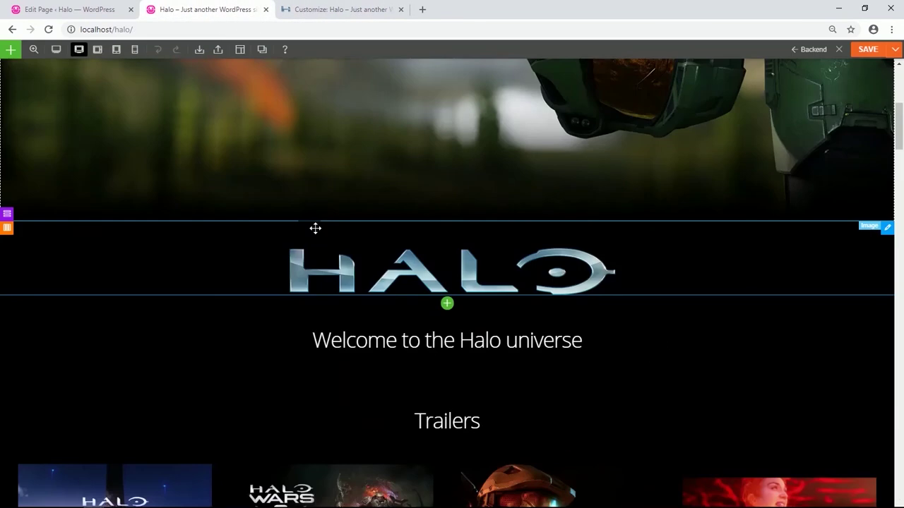
pyautogui.scroll(-15, 339, 318)
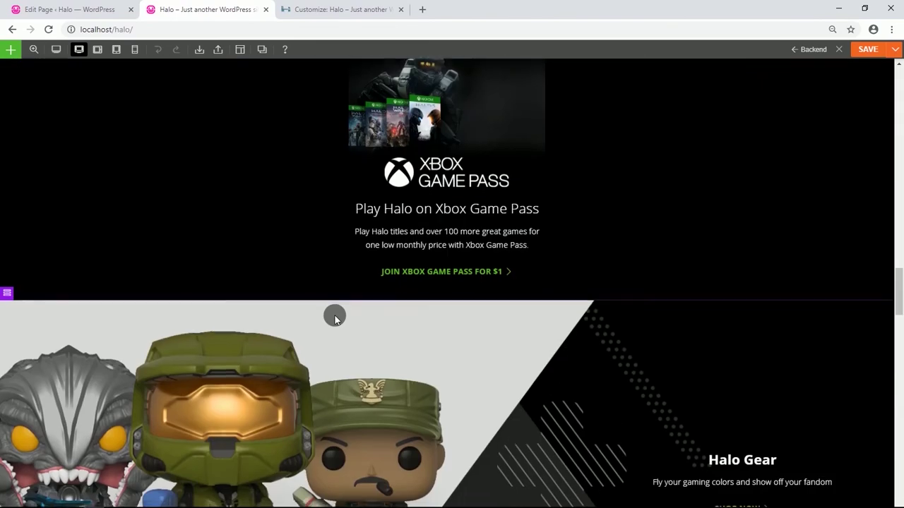
pyautogui.scroll(-10, 340, 322)
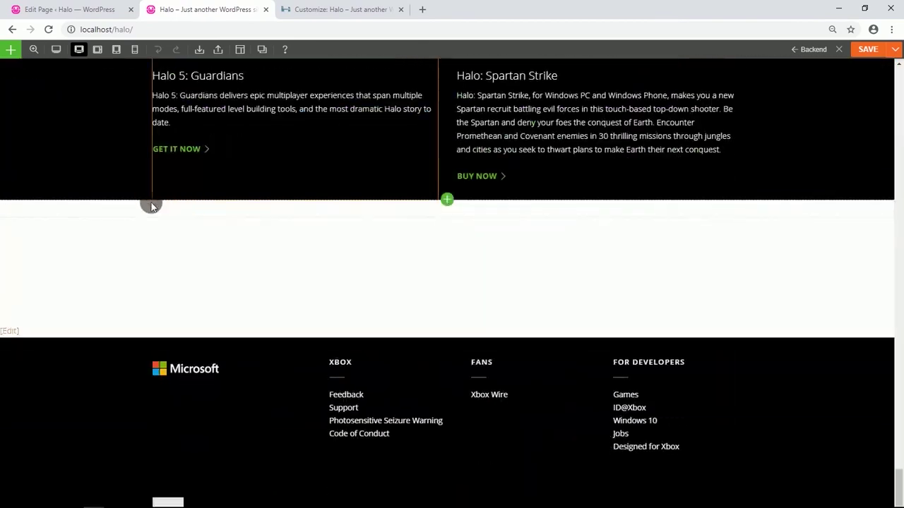
pyautogui.click(20, 195)
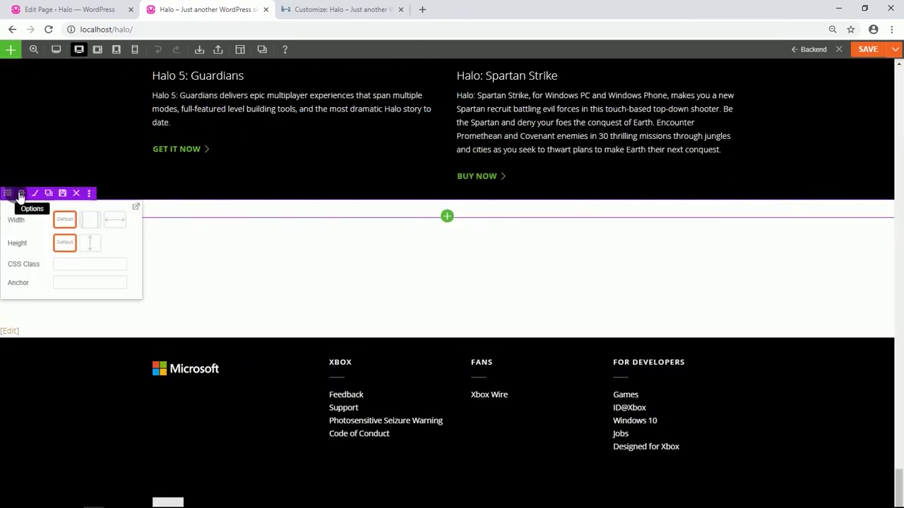
pyautogui.click(21, 195)
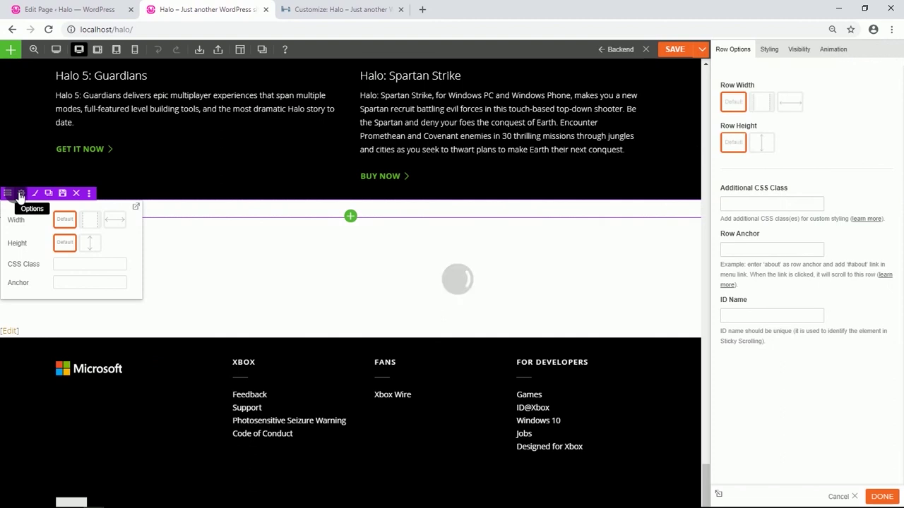
pyautogui.click(792, 103)
# Give the row a top padding of 1% in its Styling settings.
pyautogui.click(768, 50)
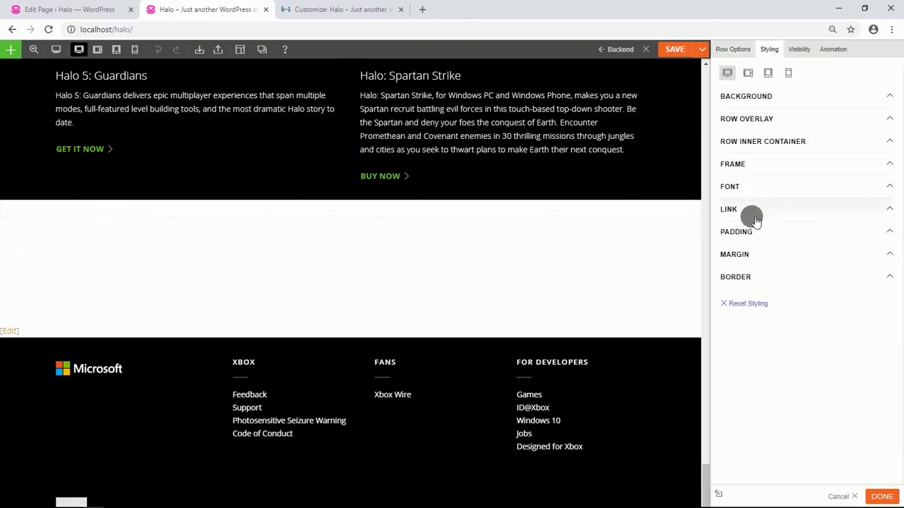
pyautogui.click(754, 240)
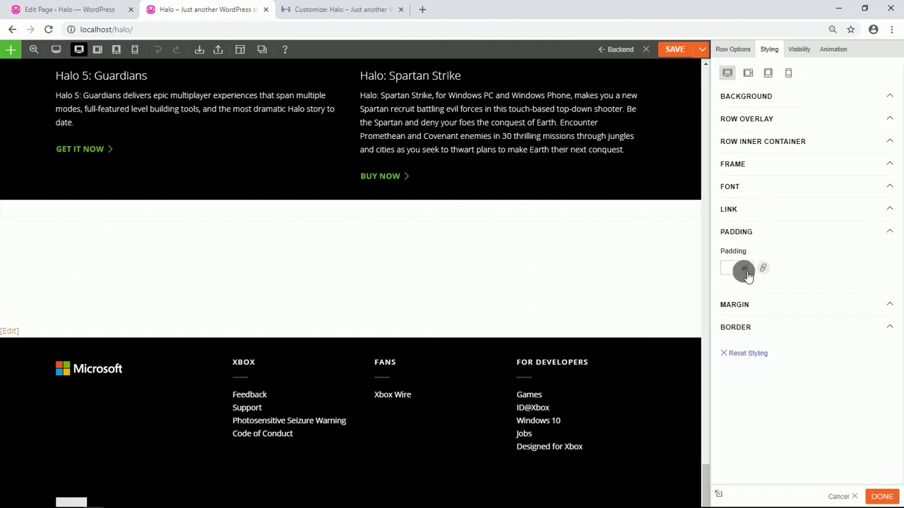
pyautogui.click(763, 269)
pyautogui.click(747, 271)
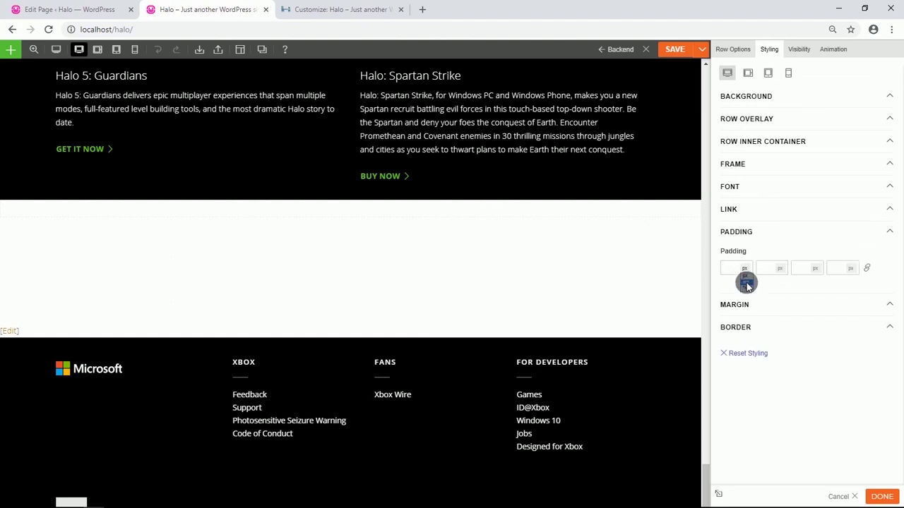
pyautogui.write('1')
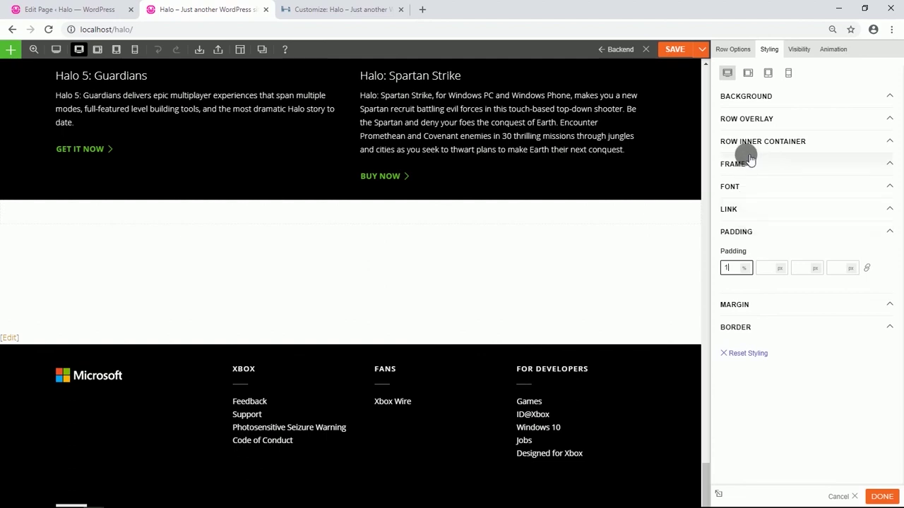
# Set the row background colour to white (#ffffff) and select the page address for copying.
pyautogui.click(746, 96)
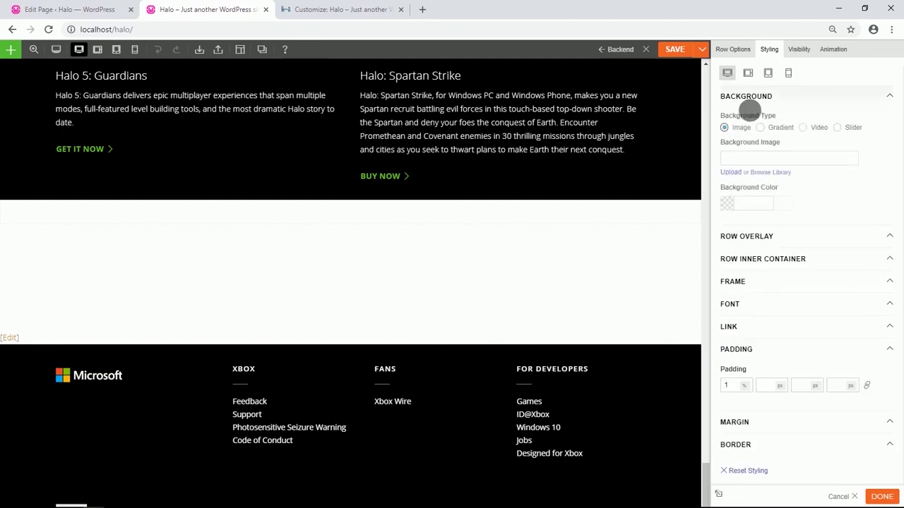
pyautogui.click(732, 202)
pyautogui.moveTo(730, 219); pyautogui.dragTo(724, 213)
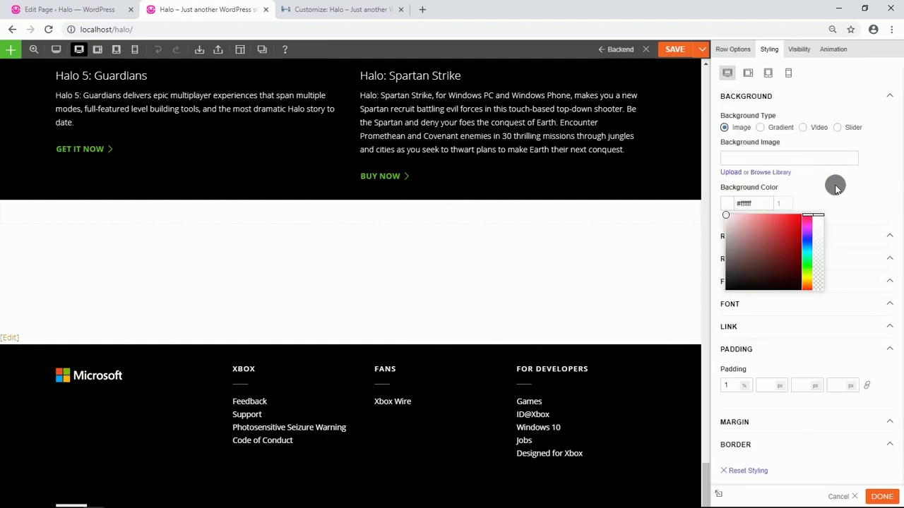
pyautogui.click(835, 185)
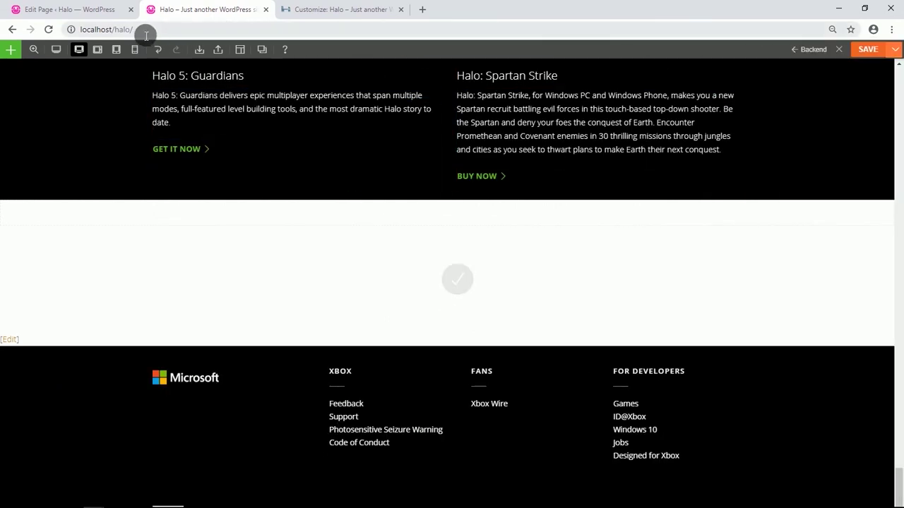
pyautogui.moveTo(145, 31); pyautogui.dragTo(111, 31)
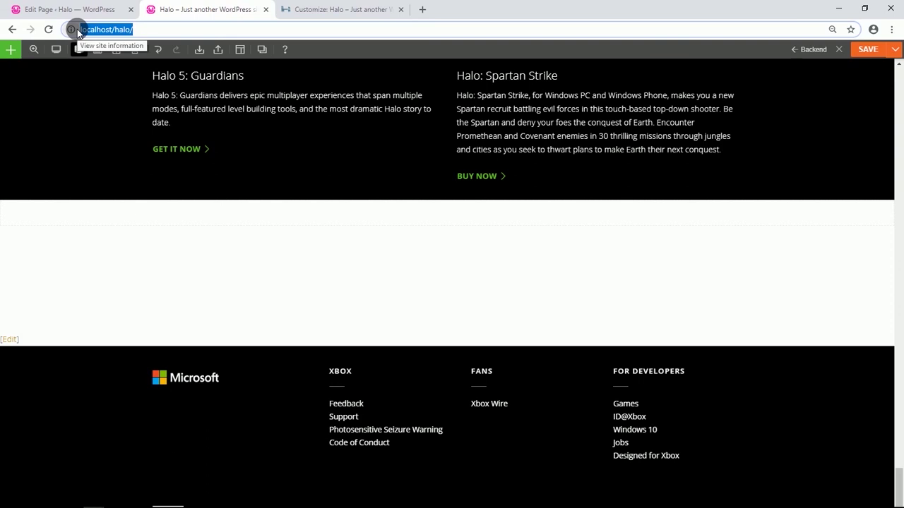
# Load the copied Halo homepage address in a new incognito window and scroll through it.
pyautogui.click(891, 29)
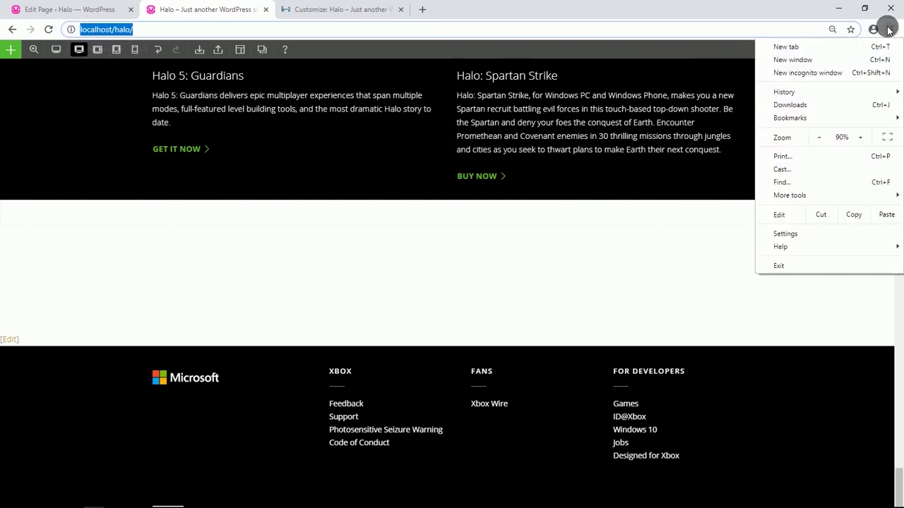
pyautogui.click(806, 73)
pyautogui.write('http://localhost/halo/')
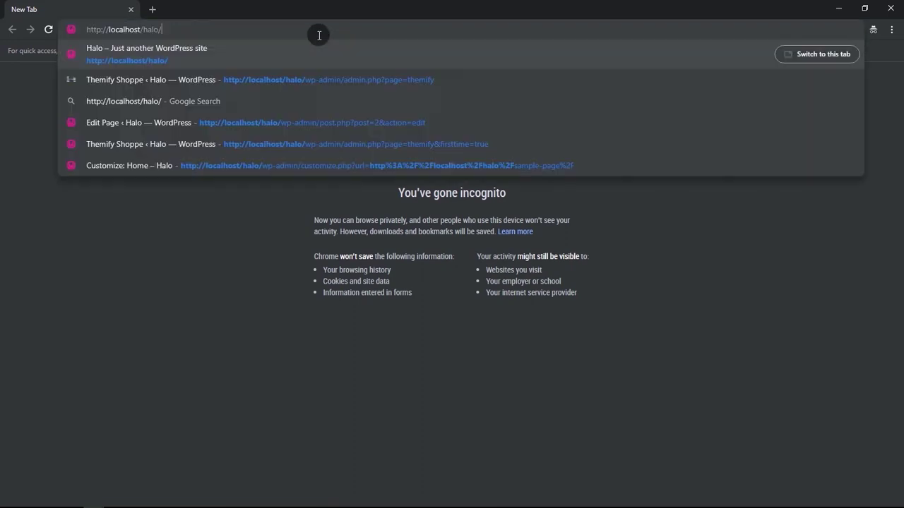
pyautogui.press('Return')
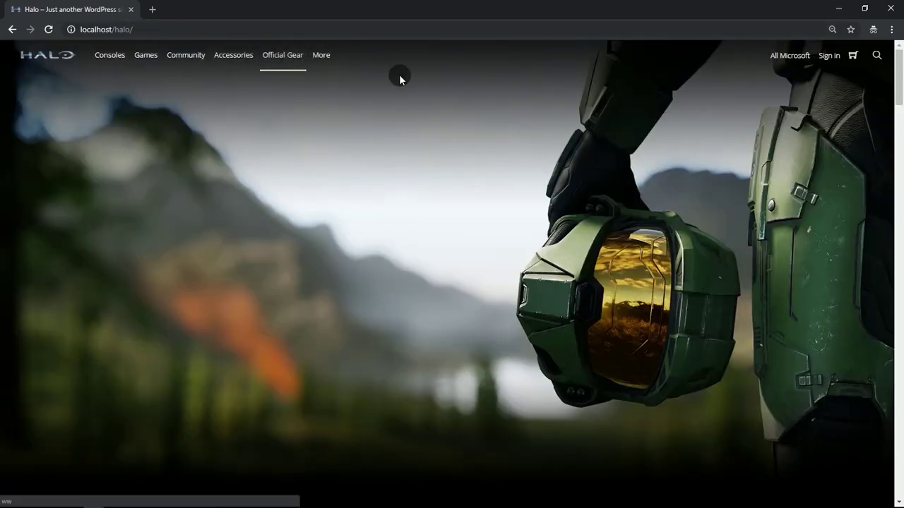
pyautogui.scroll(-3, 388, 196)
pyautogui.scroll(-9, 388, 197)
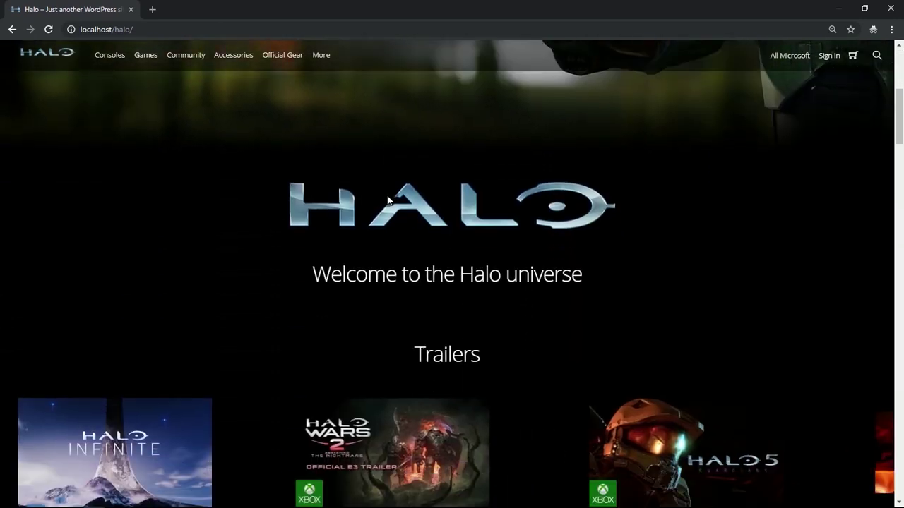
pyautogui.scroll(-8, 387, 198)
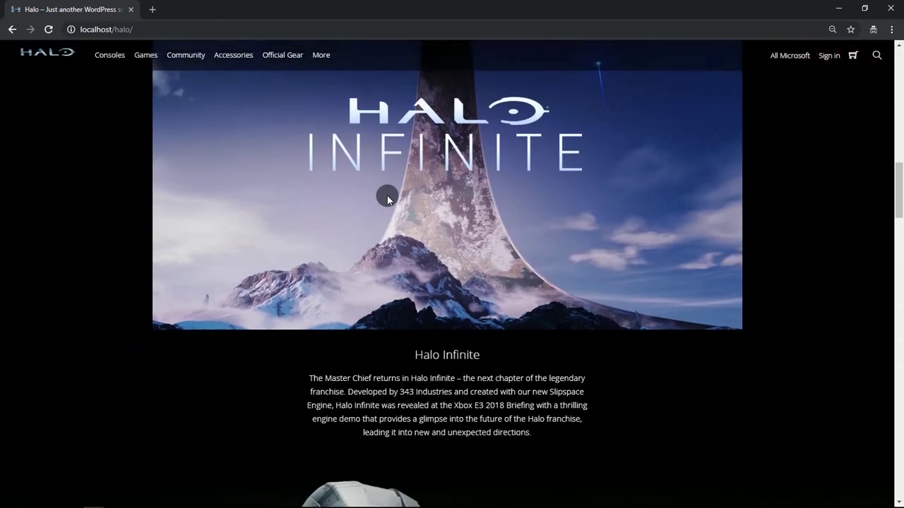
pyautogui.scroll(-9, 387, 200)
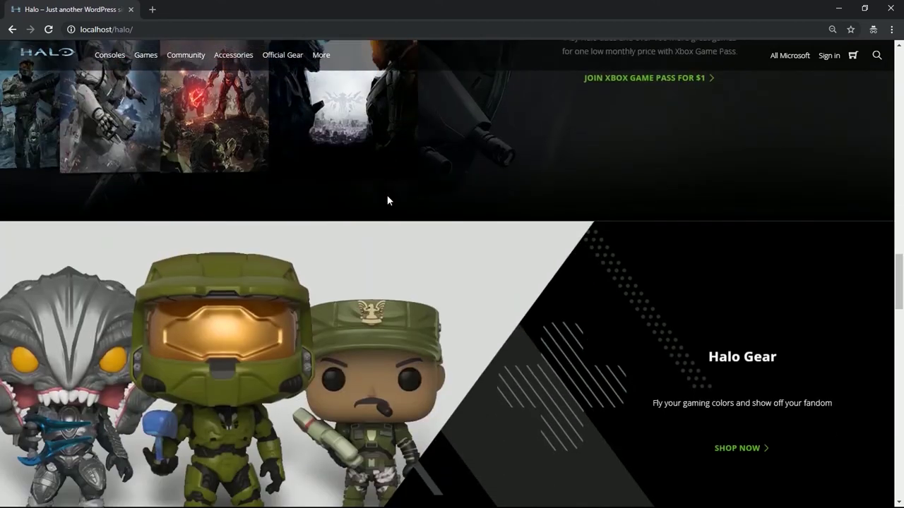
pyautogui.scroll(-8, 387, 200)
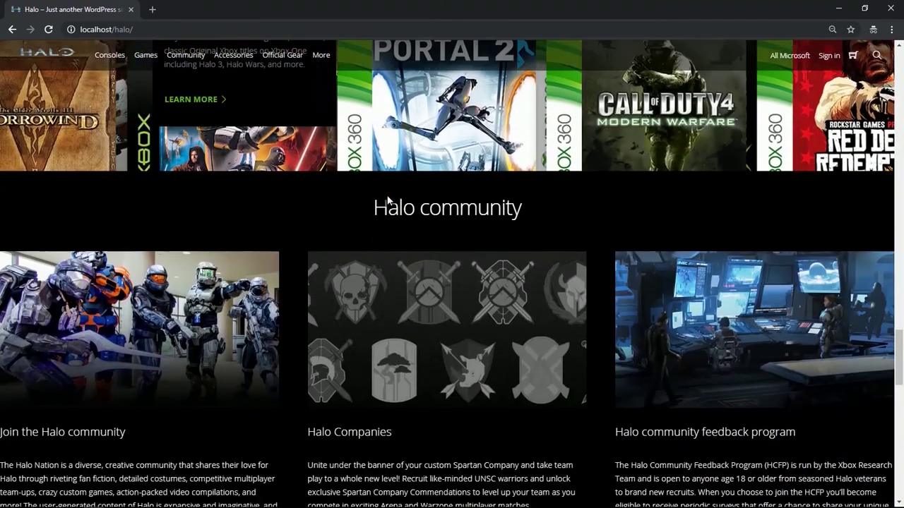
pyautogui.scroll(-8, 387, 200)
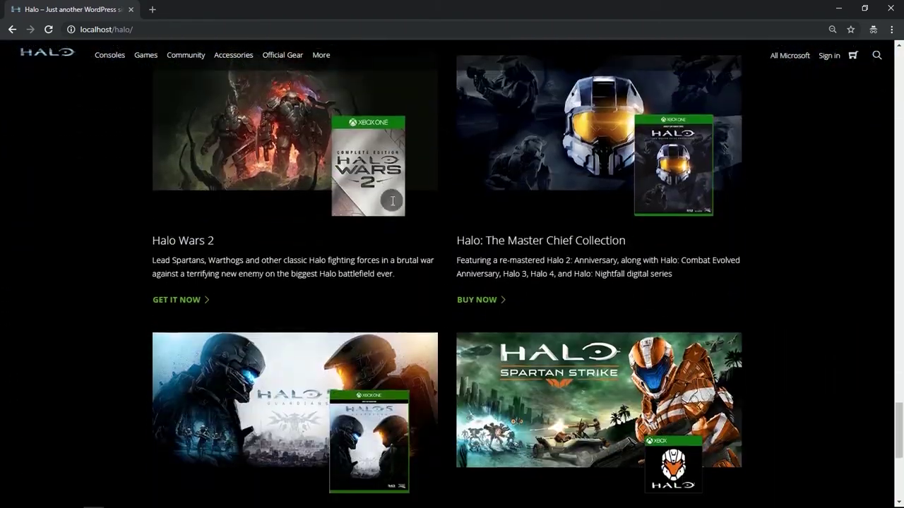
pyautogui.scroll(-1, 387, 200)
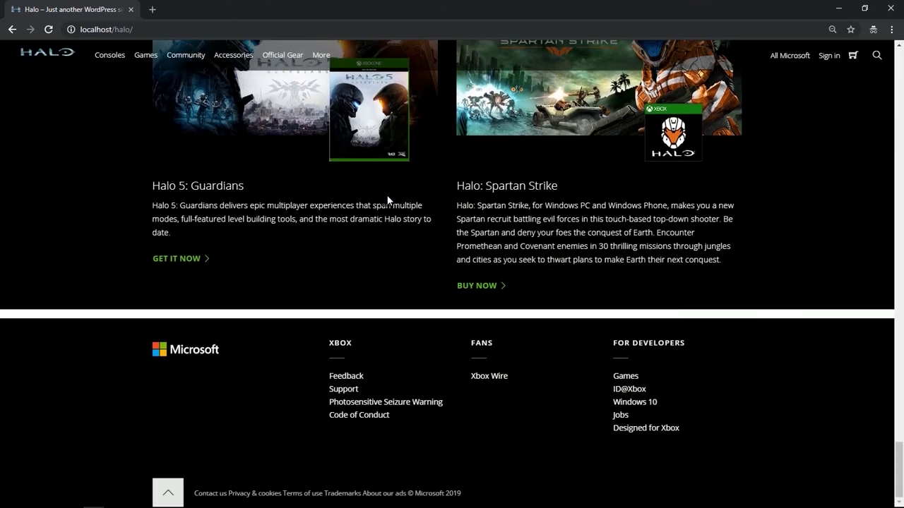
pyautogui.click(178, 488)
# Inspect the homepage in the DevTools Pixel 2 preview, checking the mobile menu and stacked sections.
pyautogui.rightClick(357, 103)
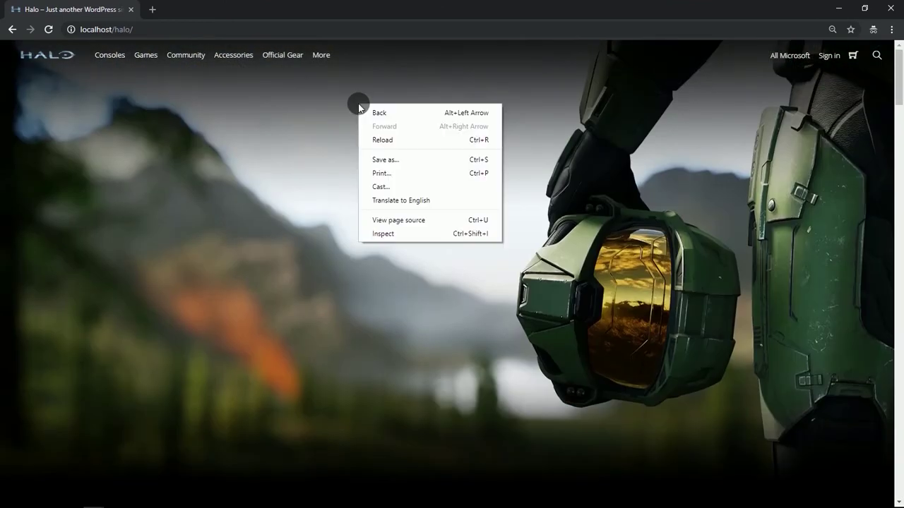
pyautogui.click(385, 234)
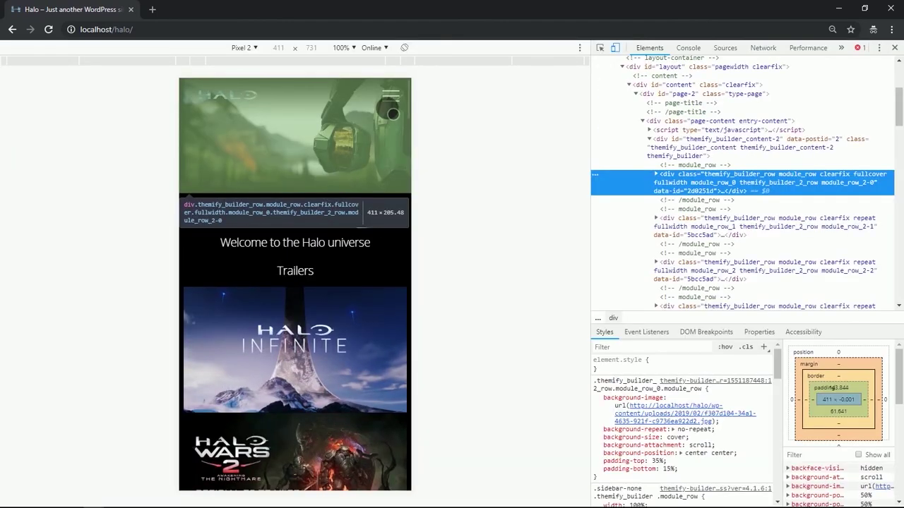
pyautogui.click(391, 96)
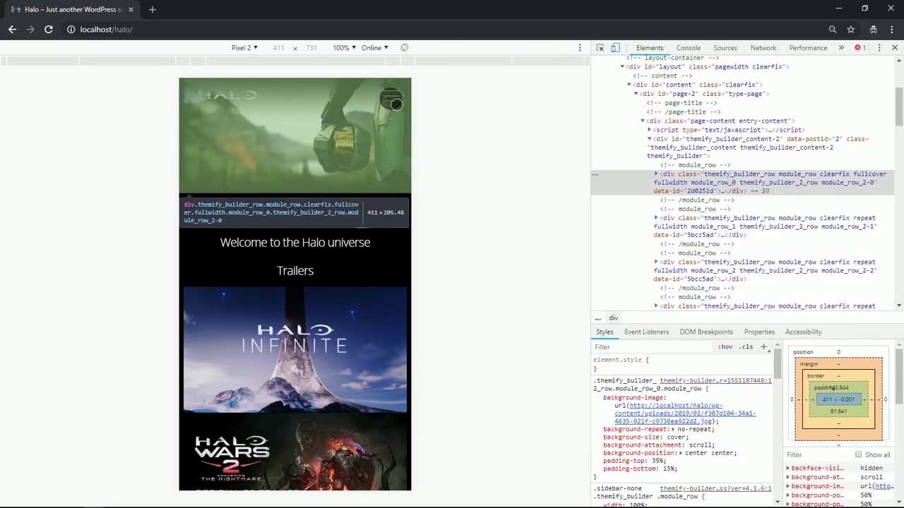
pyautogui.click(404, 99)
pyautogui.scroll(-1, 337, 199)
pyautogui.scroll(-10, 337, 199)
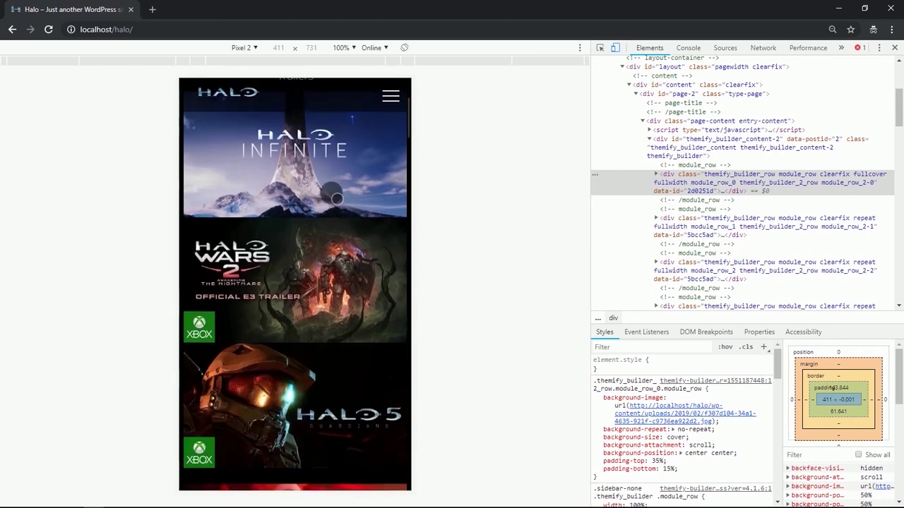
pyautogui.scroll(-10, 336, 198)
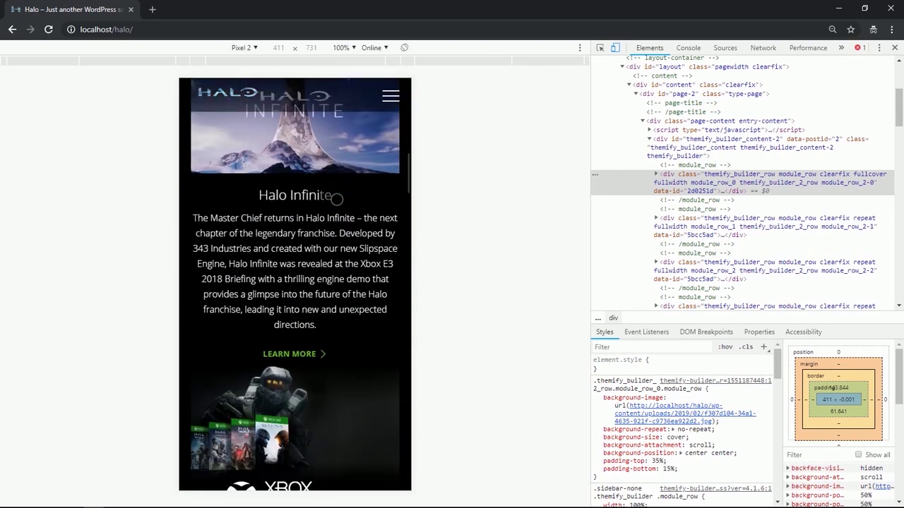
pyautogui.scroll(-10, 337, 200)
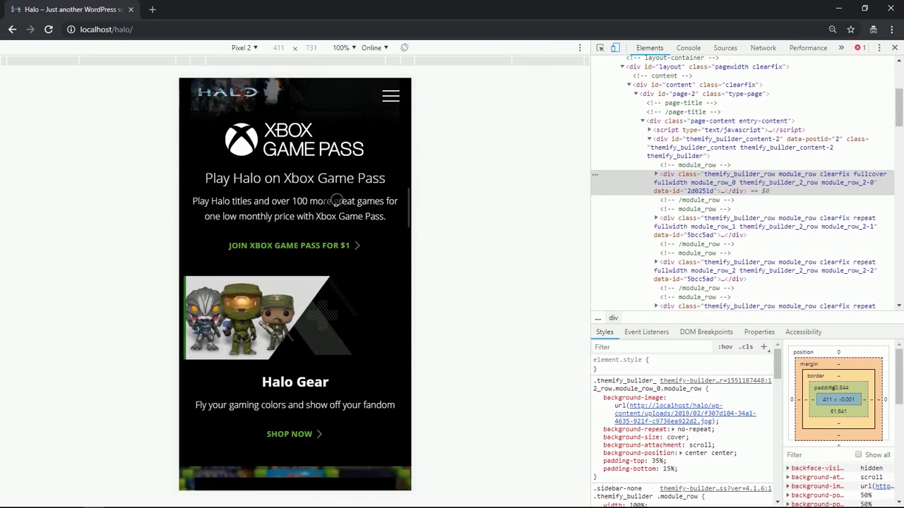
pyautogui.scroll(-10, 337, 200)
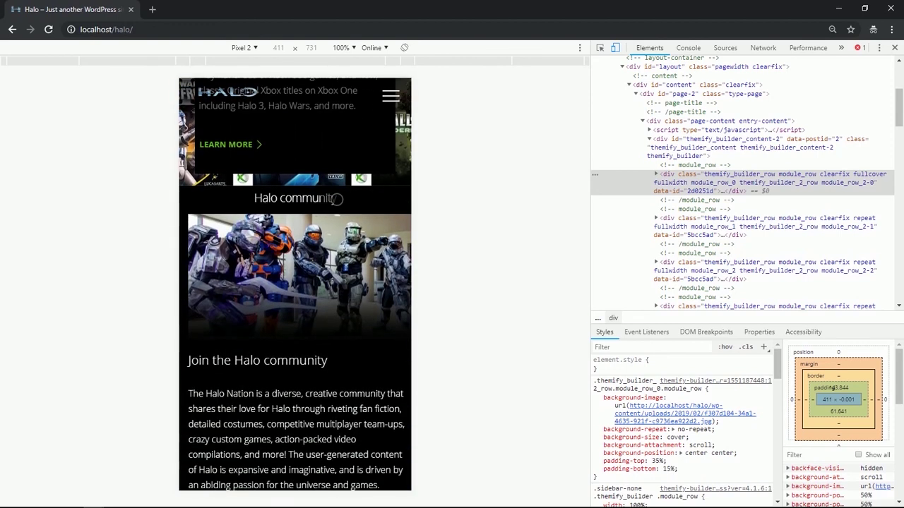
pyautogui.scroll(-10, 336, 200)
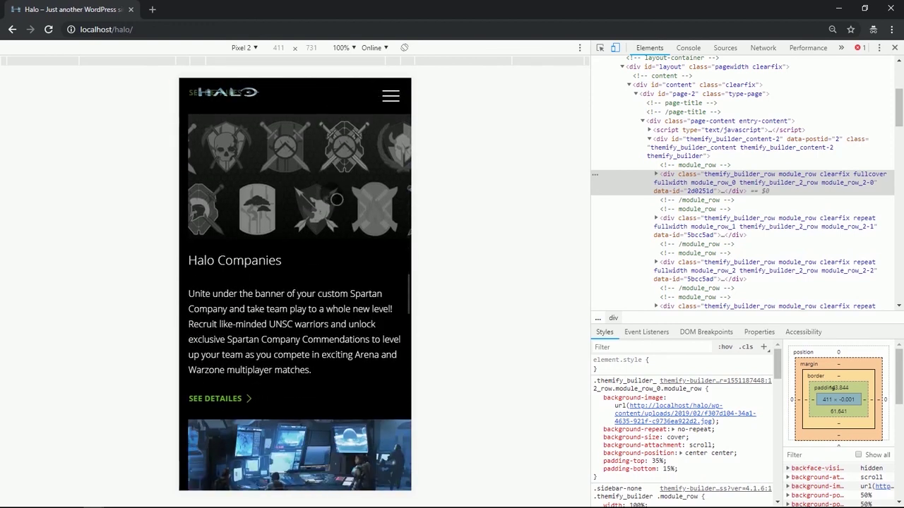
pyautogui.scroll(-7, 336, 200)
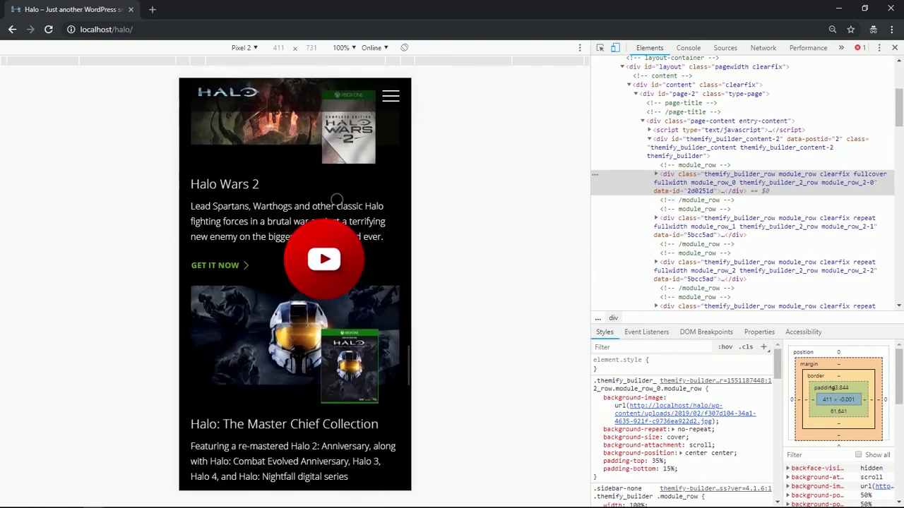